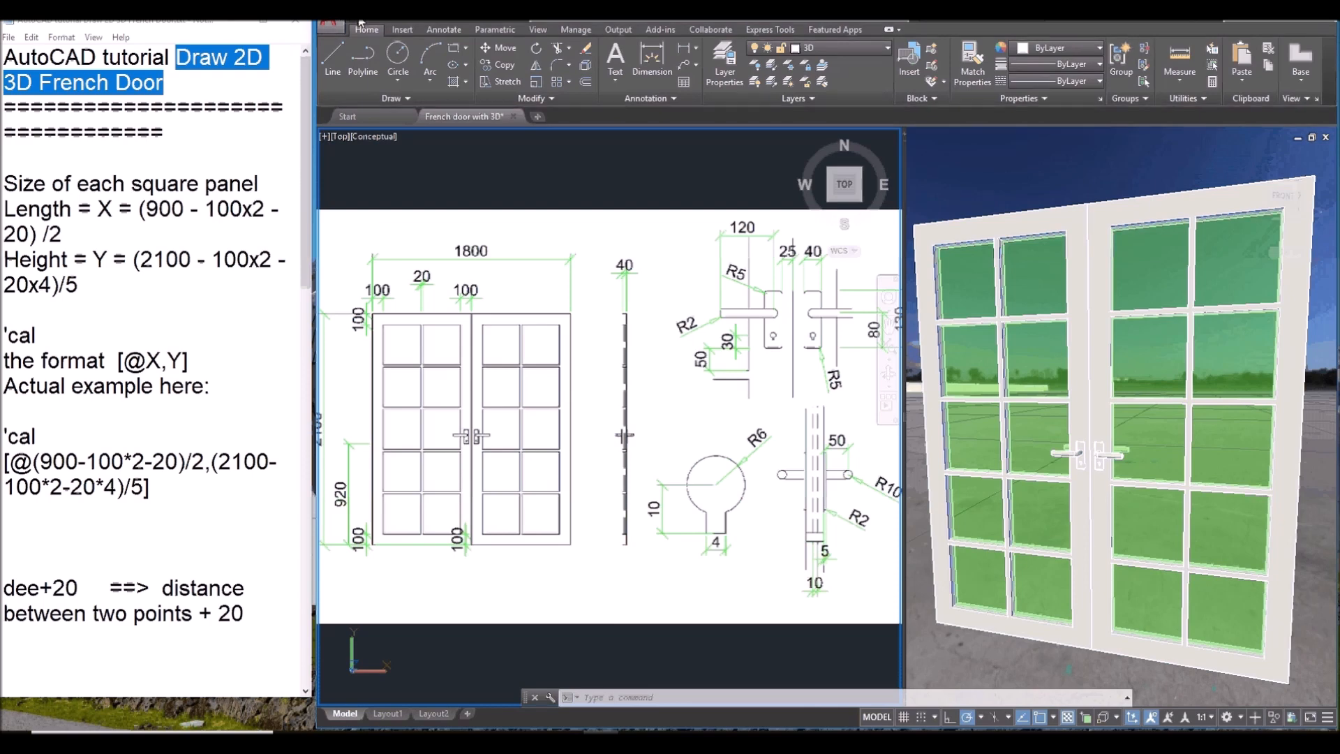
Step: Create a new drawing from the acadiso.dwt template
{"action": "key", "text": "ctrl+n"}
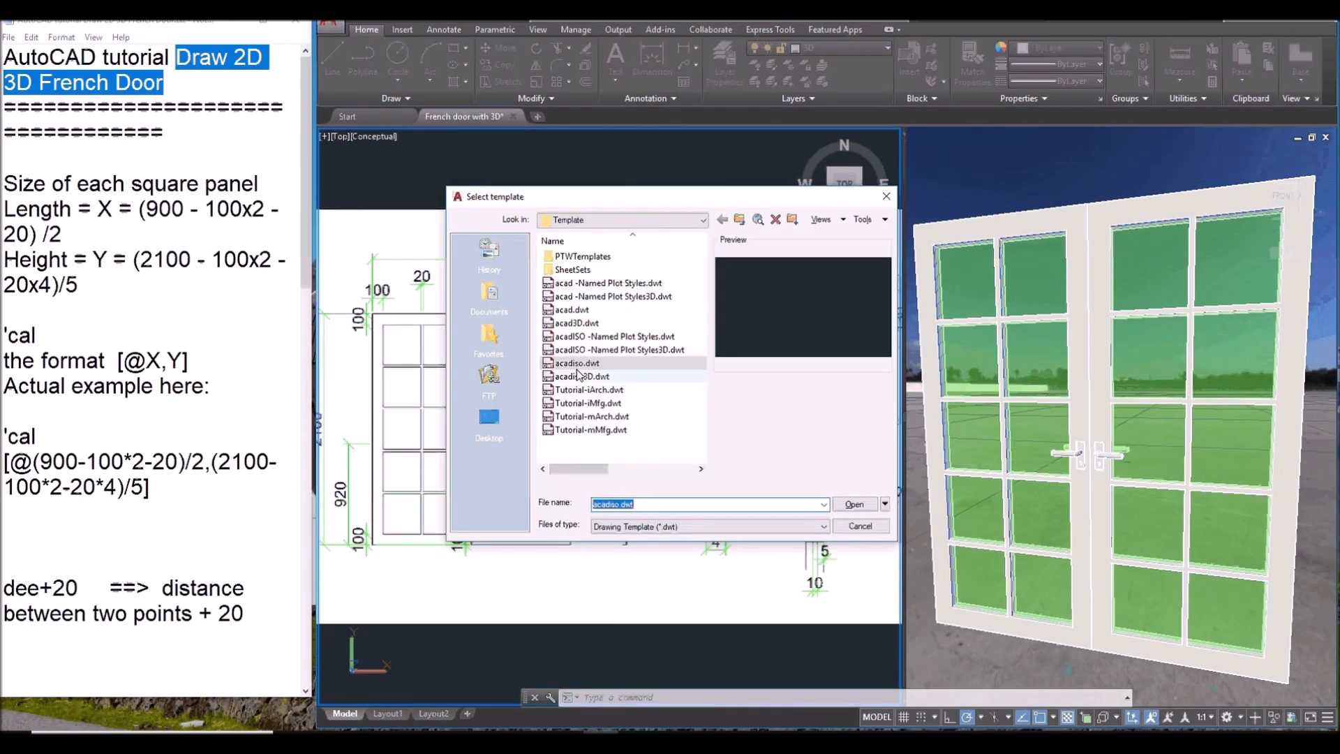
{"action": "left_click", "coordinate": [853, 504]}
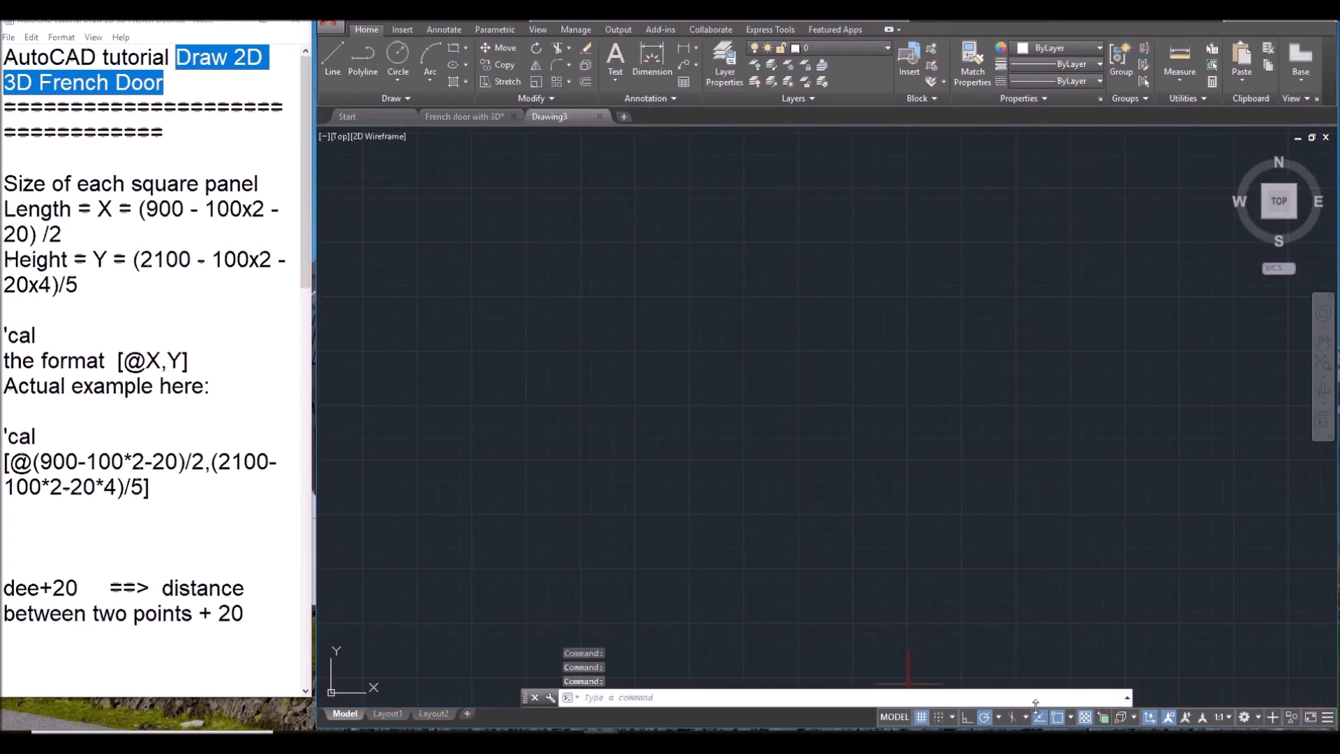
Step: Set polar tracking to the 45, 90, 135, 180 degree increments and review the running object snap modes
{"action": "left_click", "coordinate": [998, 718]}
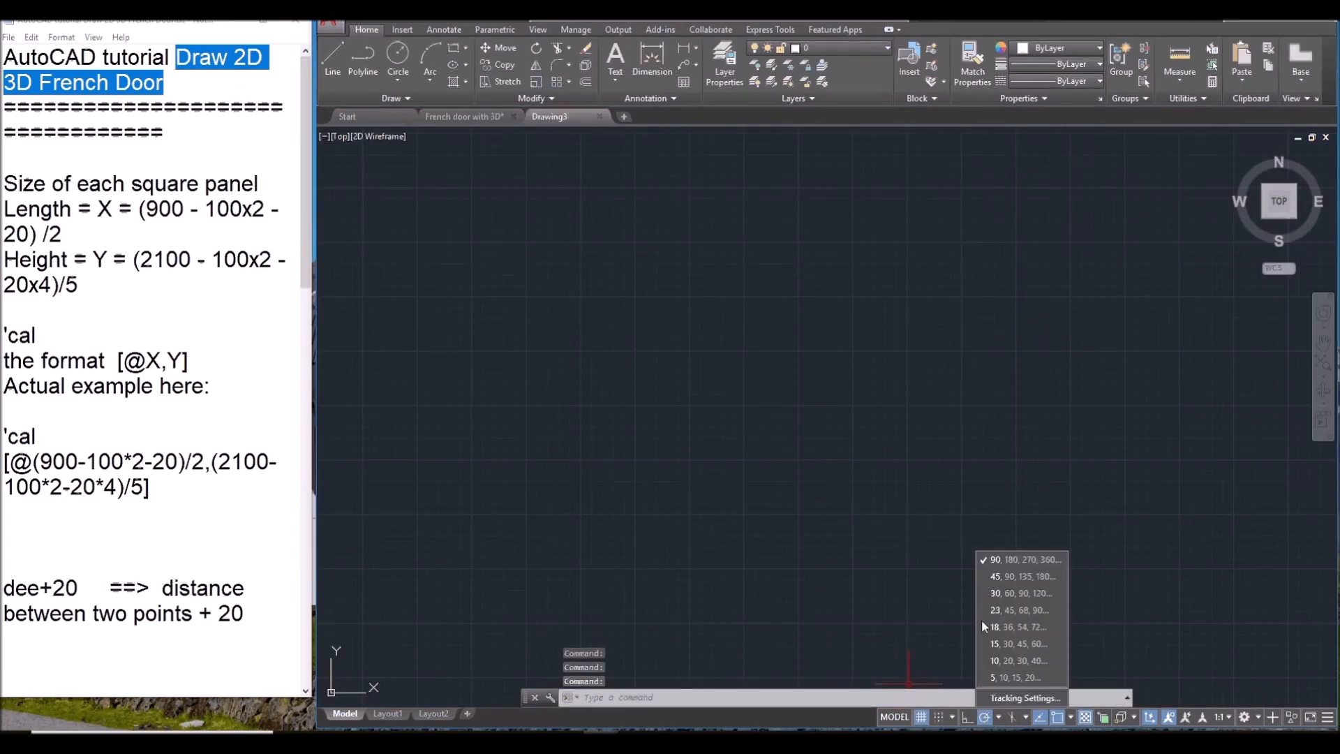
{"action": "left_click", "coordinate": [1005, 576]}
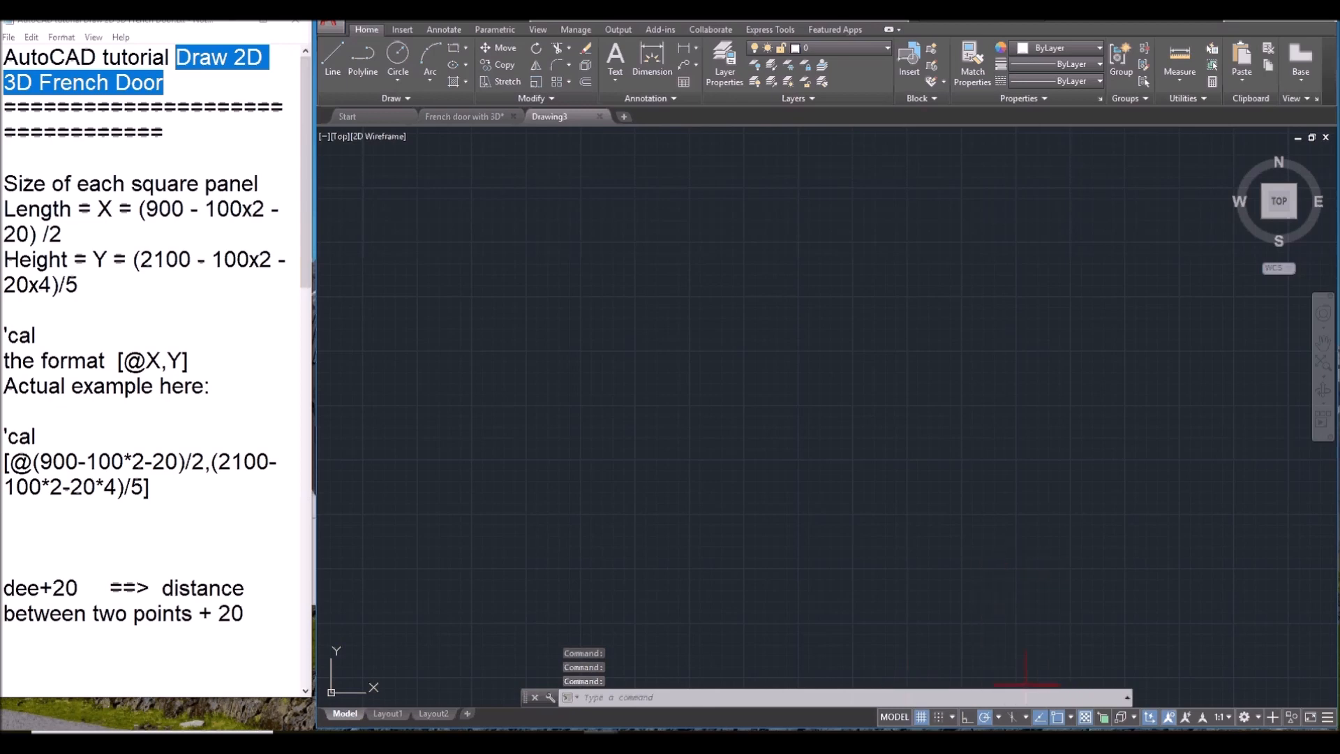
{"action": "right_click", "coordinate": [1059, 720]}
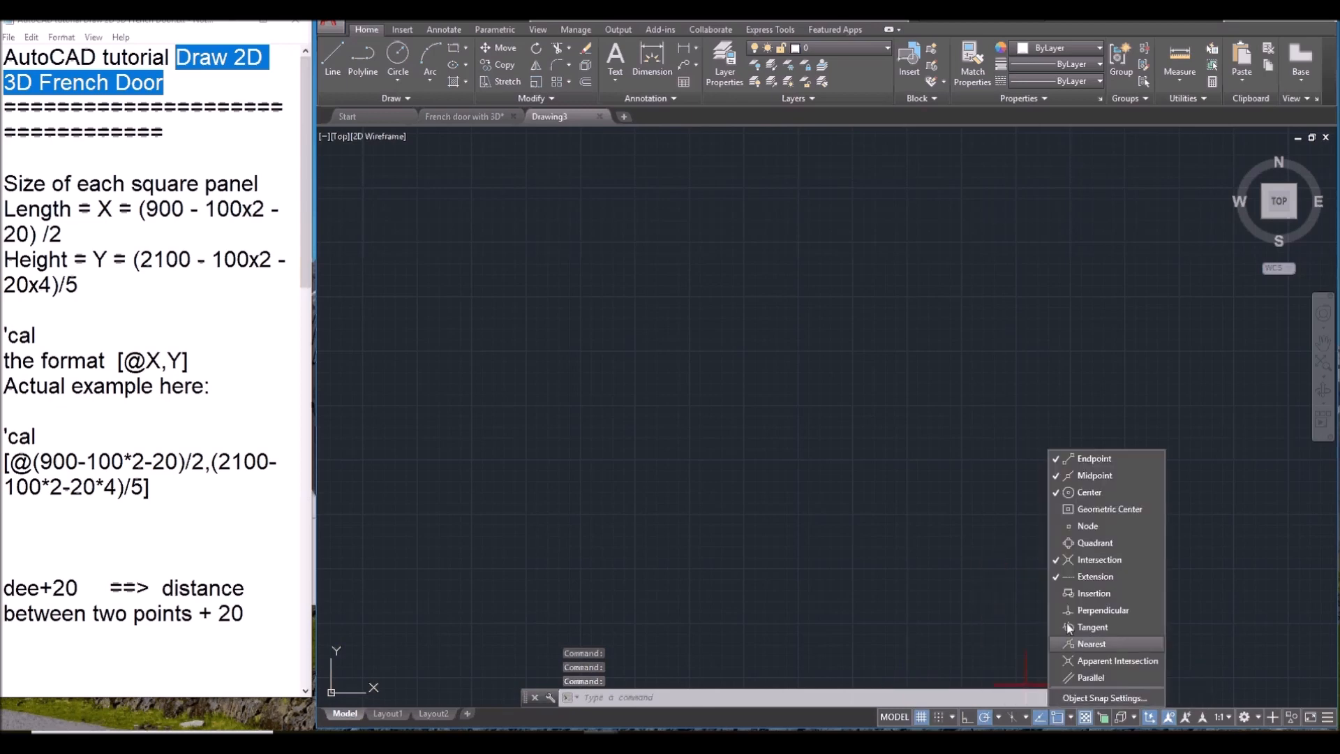
{"action": "left_click", "coordinate": [1017, 558]}
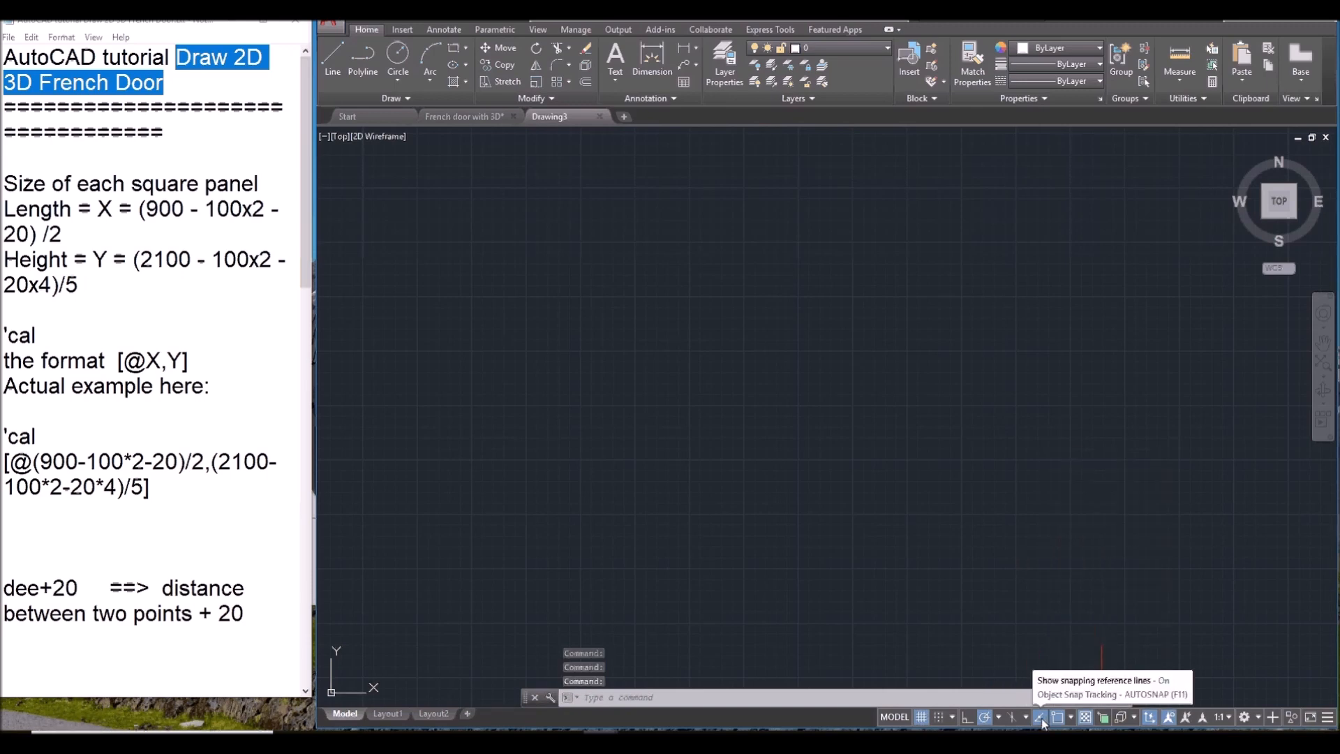
Step: Show the Dynamic Input toggle on the status bar and turn off Dynamic UCS
{"action": "left_click", "coordinate": [1328, 718]}
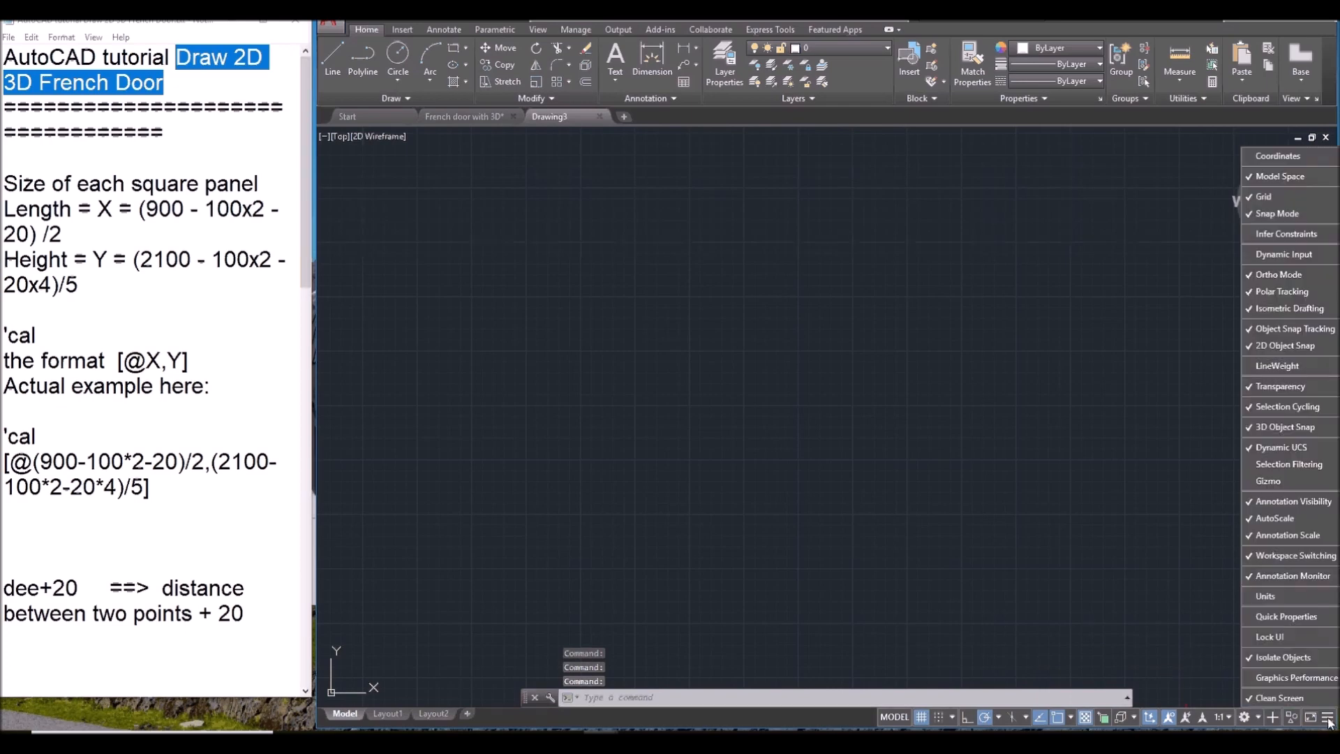
{"action": "left_click", "coordinate": [1267, 256]}
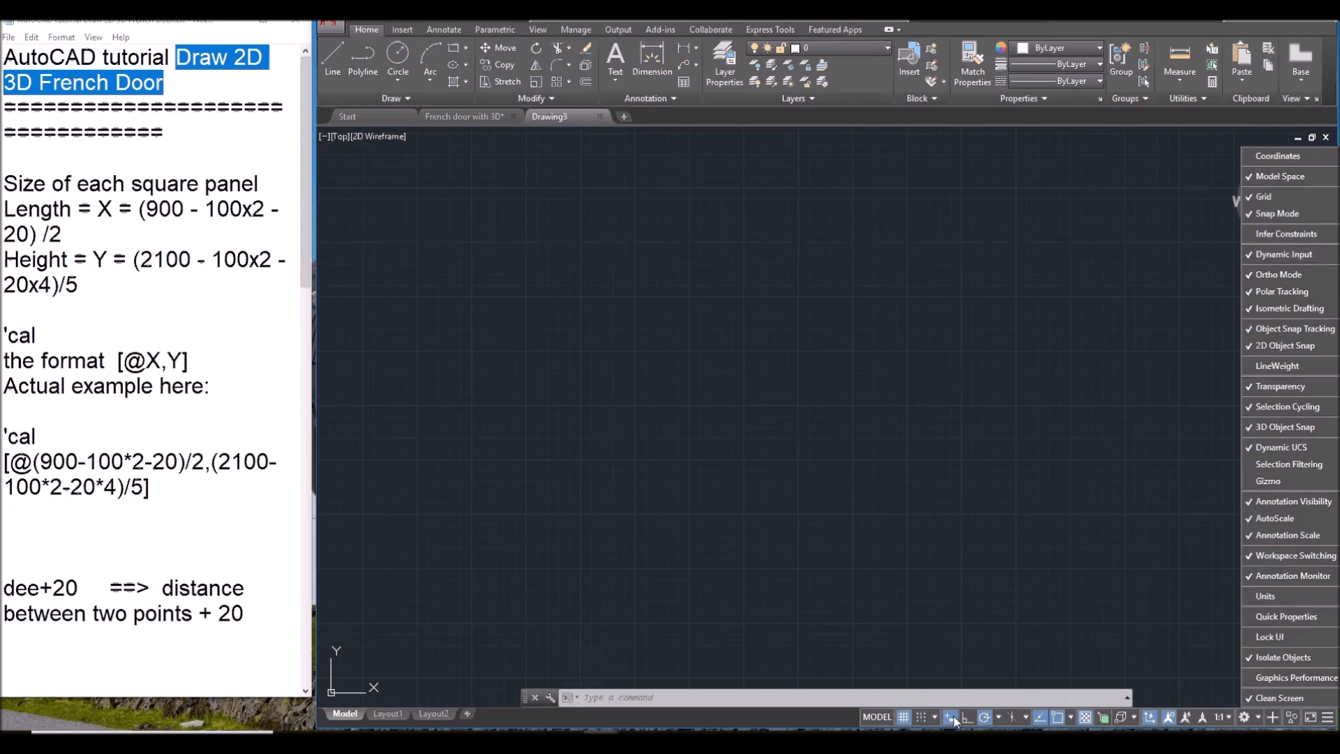
{"action": "left_click", "coordinate": [1016, 613]}
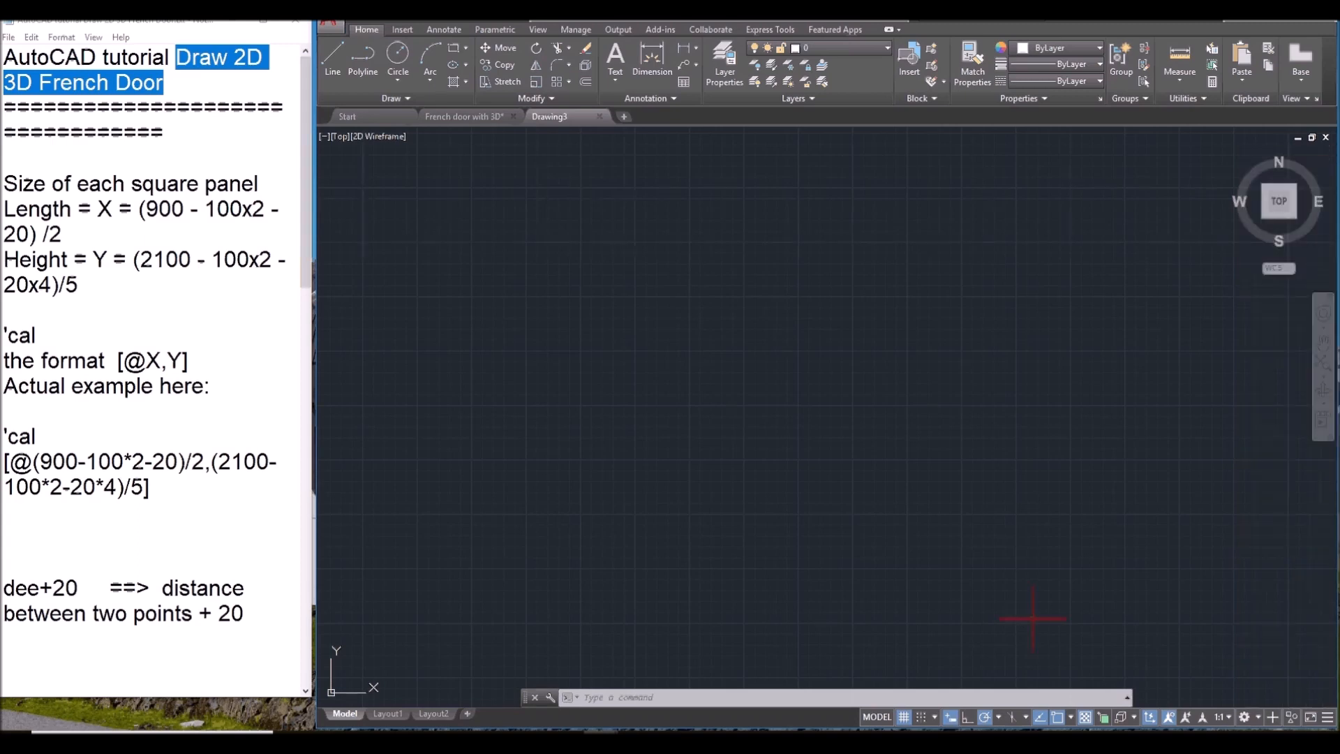
{"action": "left_click", "coordinate": [1150, 718]}
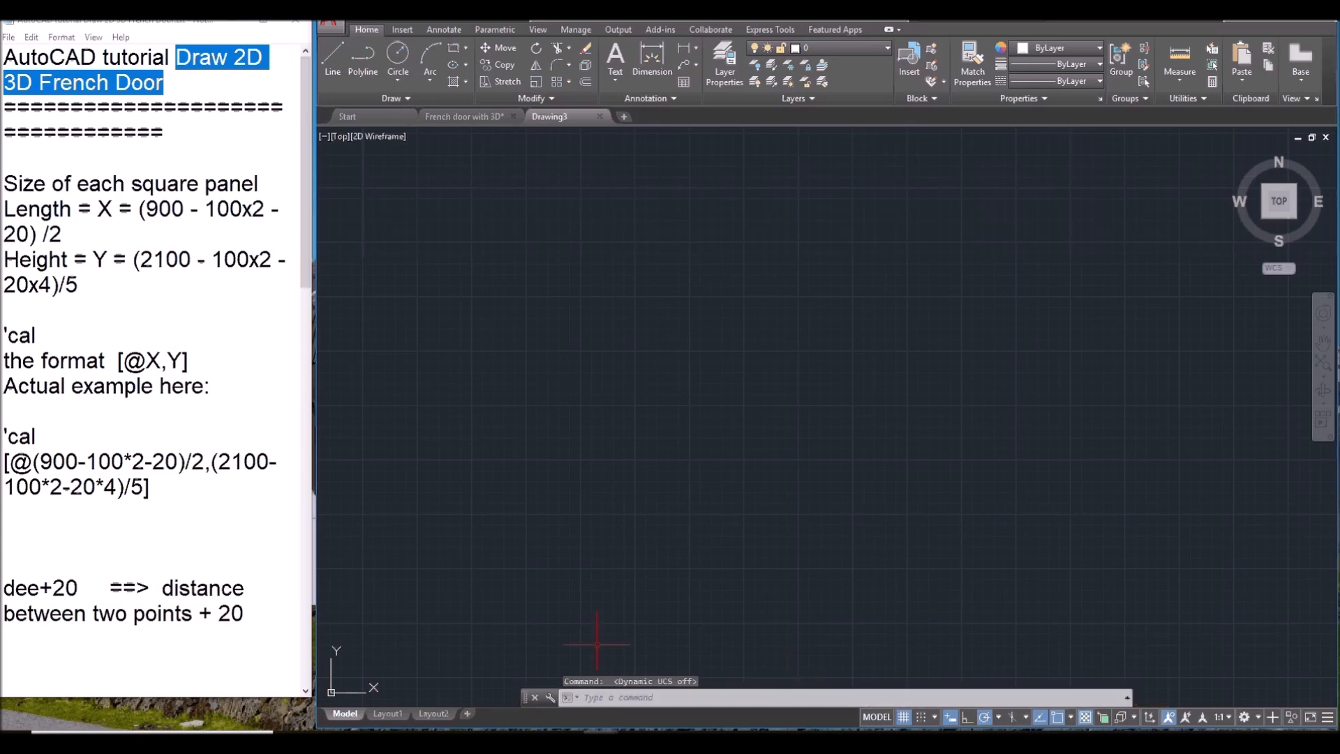
Step: Dock the command line and place the 2D1.jpg reference image so the door elevation shows beside the drawing
{"action": "mouse_move", "coordinate": [525, 696]}
{"action": "left_mouse_down"}
{"action": "mouse_move", "coordinate": [529, 613]}
{"action": "mouse_move", "coordinate": [518, 703]}
{"action": "left_mouse_up"}
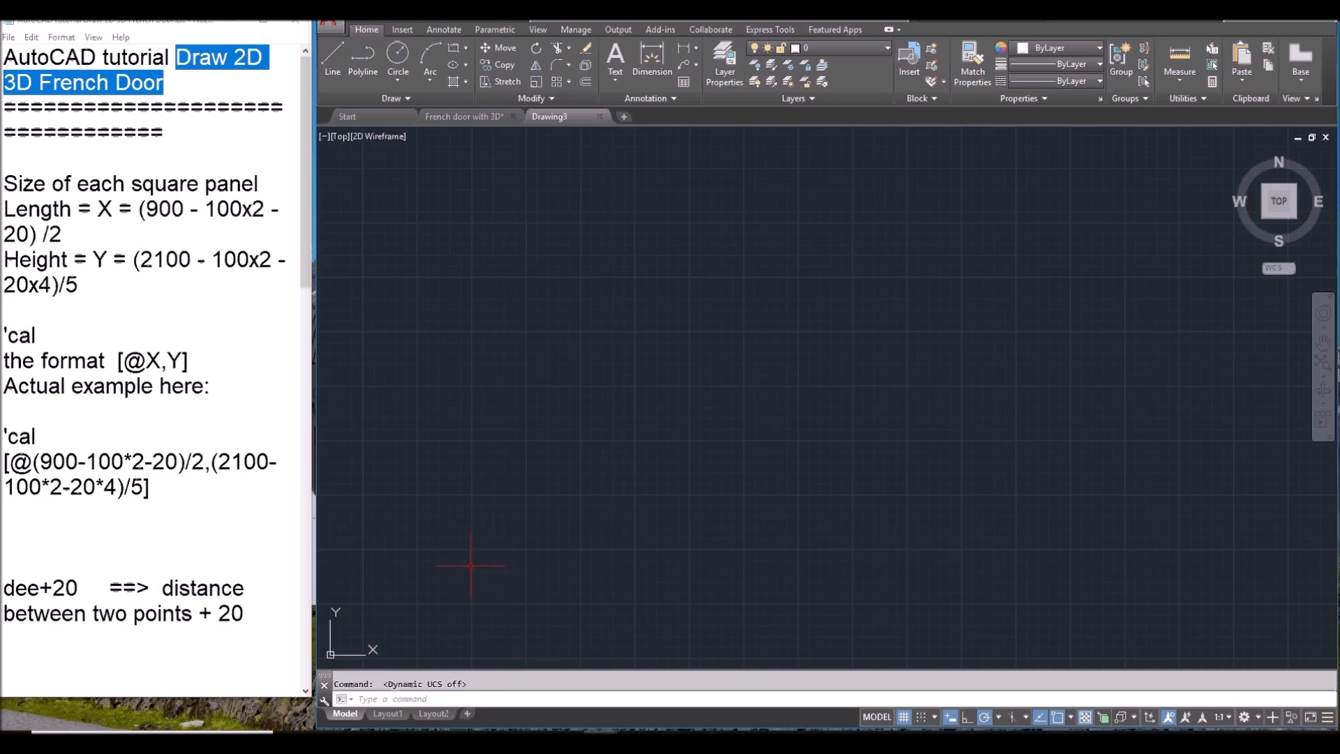
{"action": "left_click", "coordinate": [876, 741]}
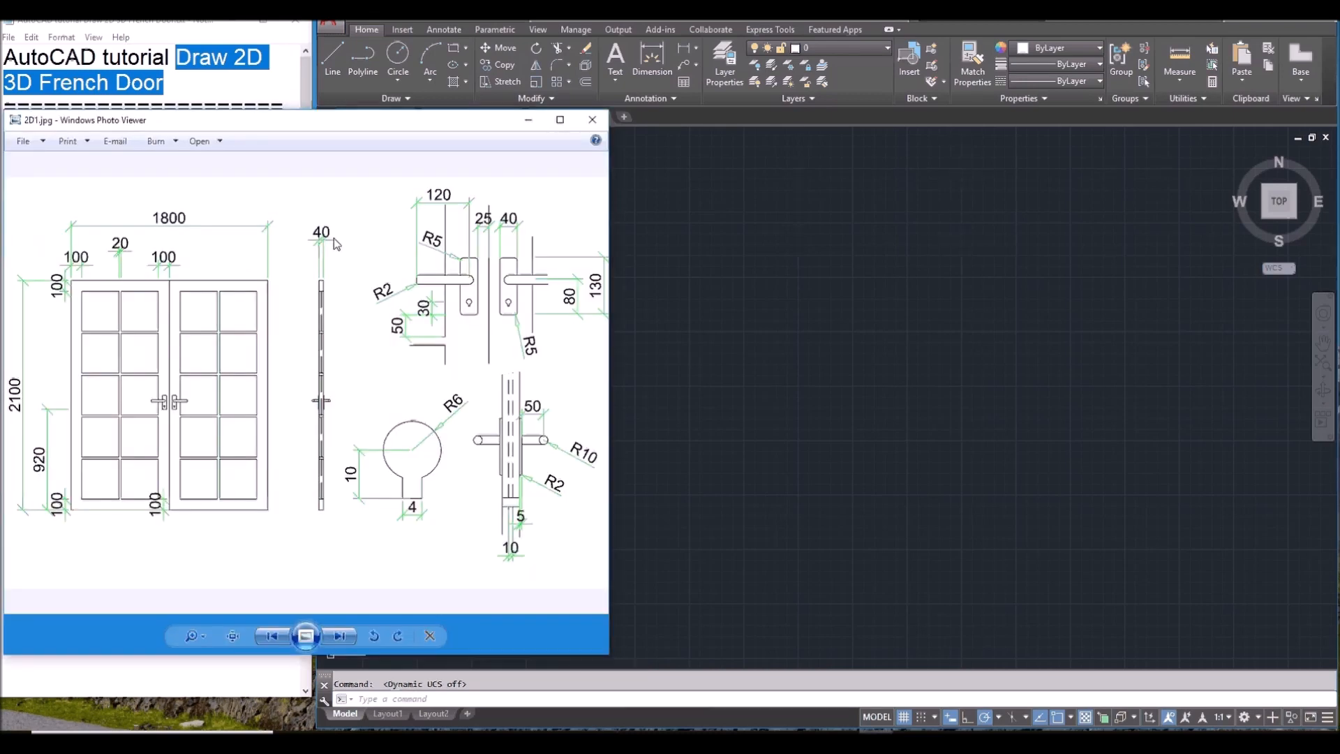
{"action": "mouse_move", "coordinate": [313, 125]}
{"action": "left_mouse_down"}
{"action": "mouse_move", "coordinate": [329, 120]}
{"action": "mouse_move", "coordinate": [308, 111]}
{"action": "left_mouse_up"}
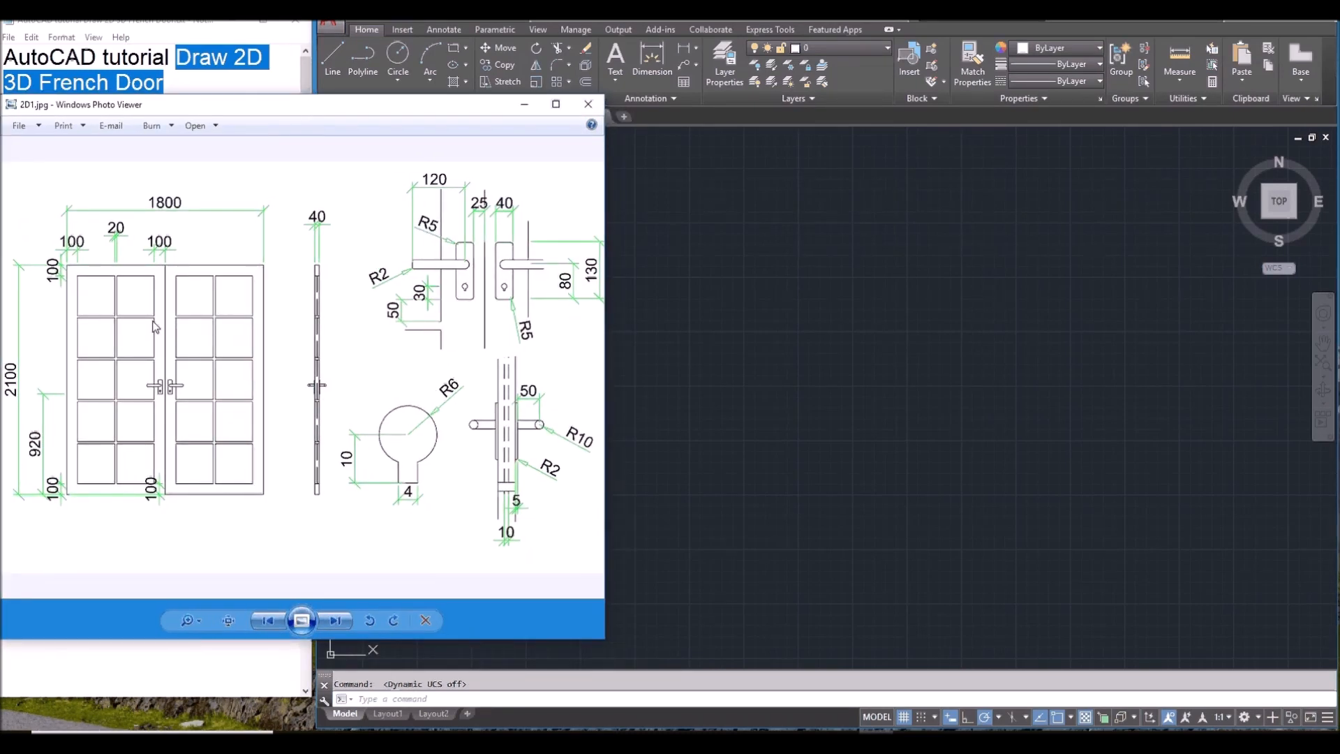
{"action": "left_click", "coordinate": [709, 380]}
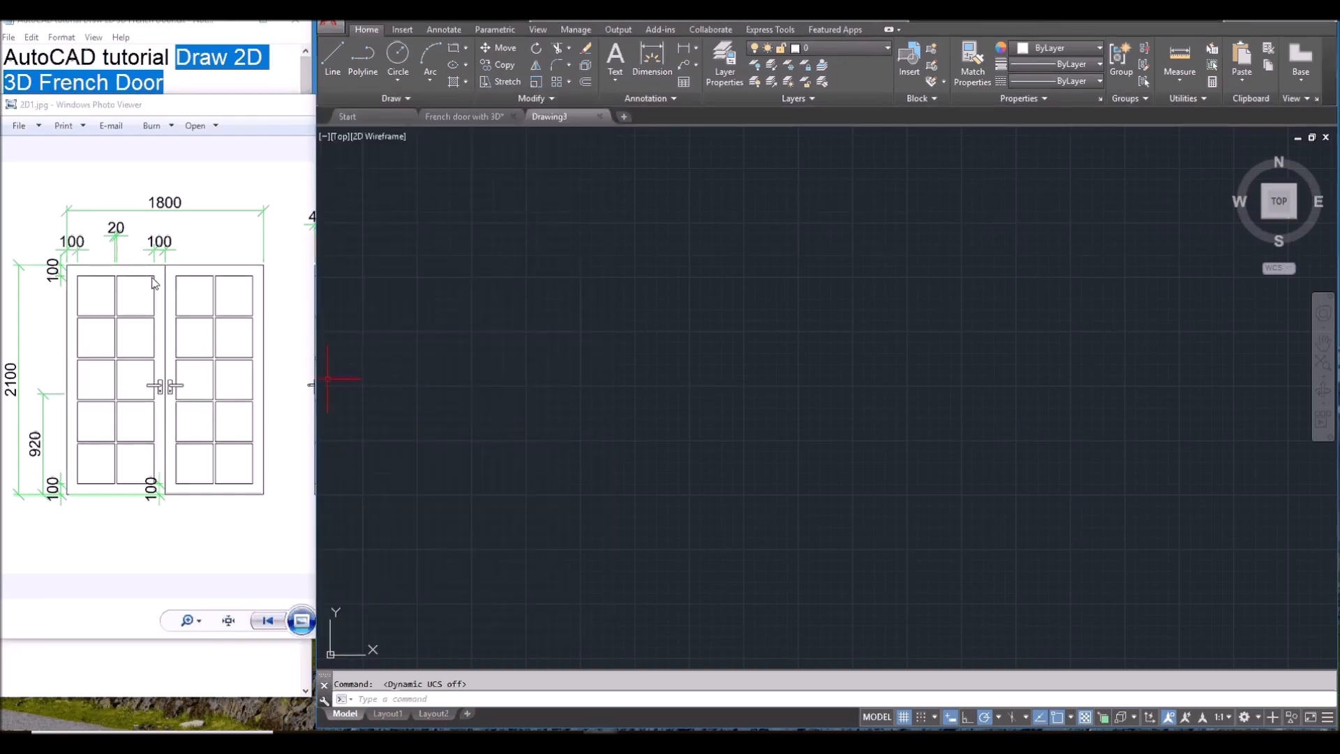
Step: Draw a rectangle 1800 wide and 2100 high for the outline of the double door
{"action": "left_click", "coordinate": [455, 48]}
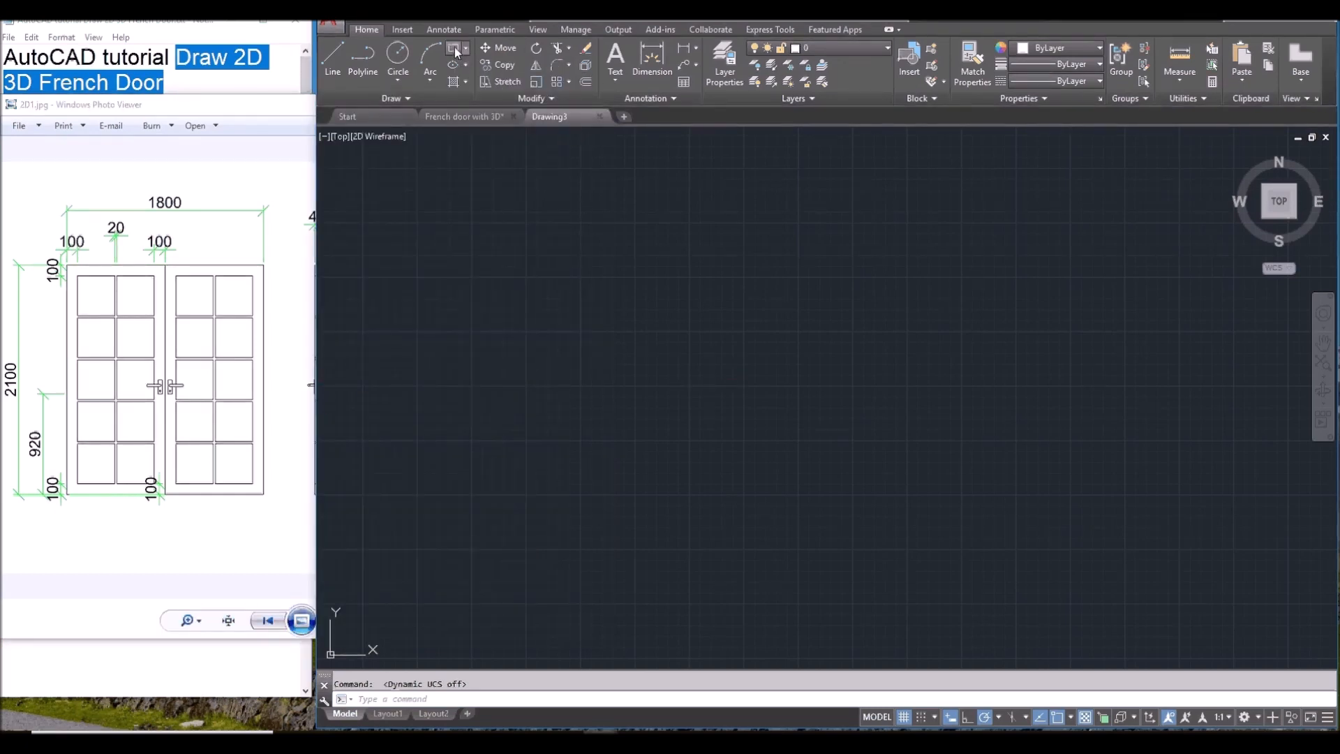
{"action": "left_click", "coordinate": [605, 594]}
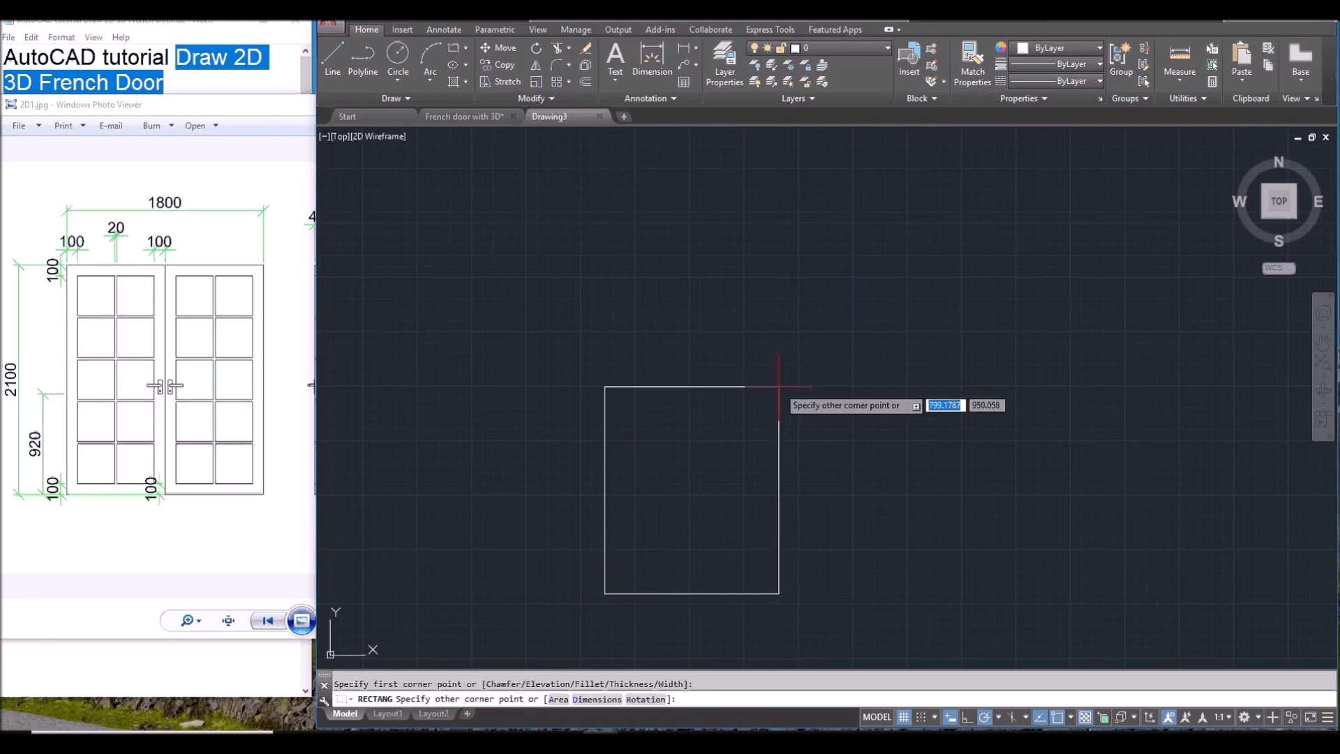
{"action": "type", "text": "1800"}
{"action": "key", "text": "Tab"}
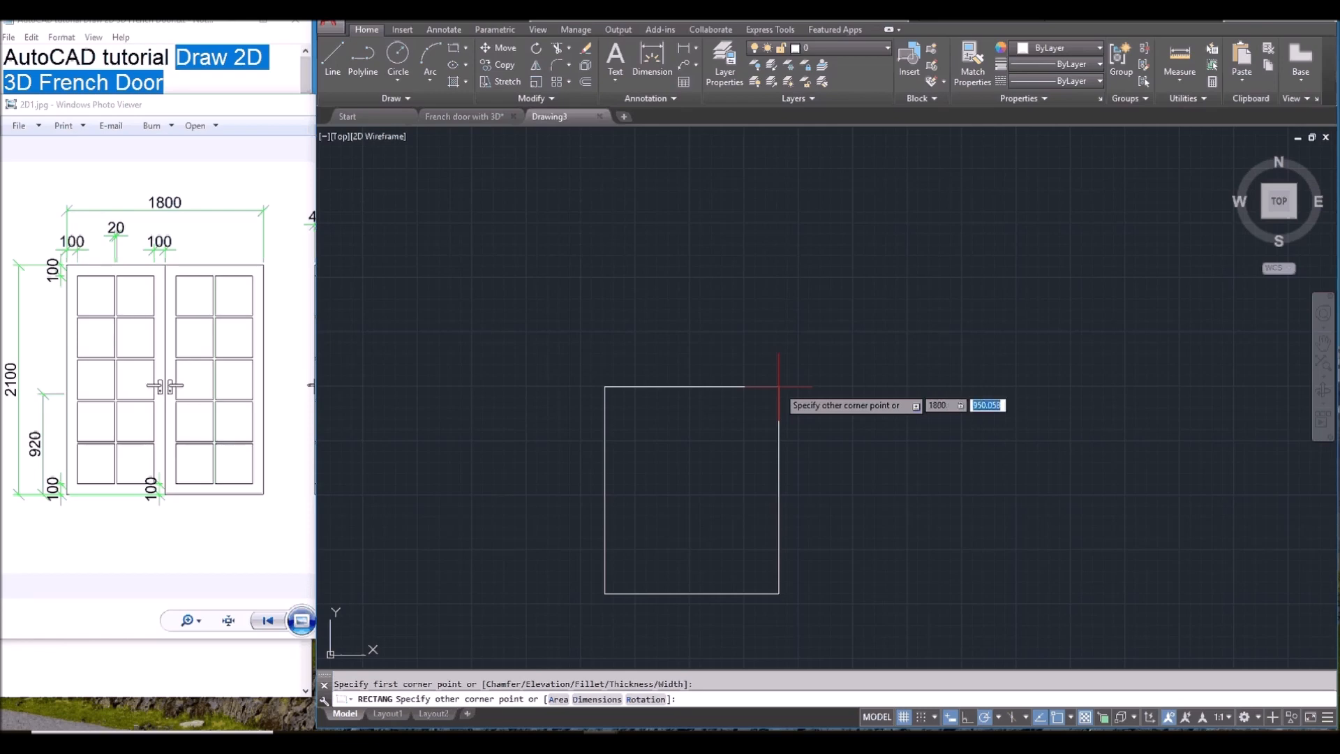
{"action": "type", "text": "2100"}
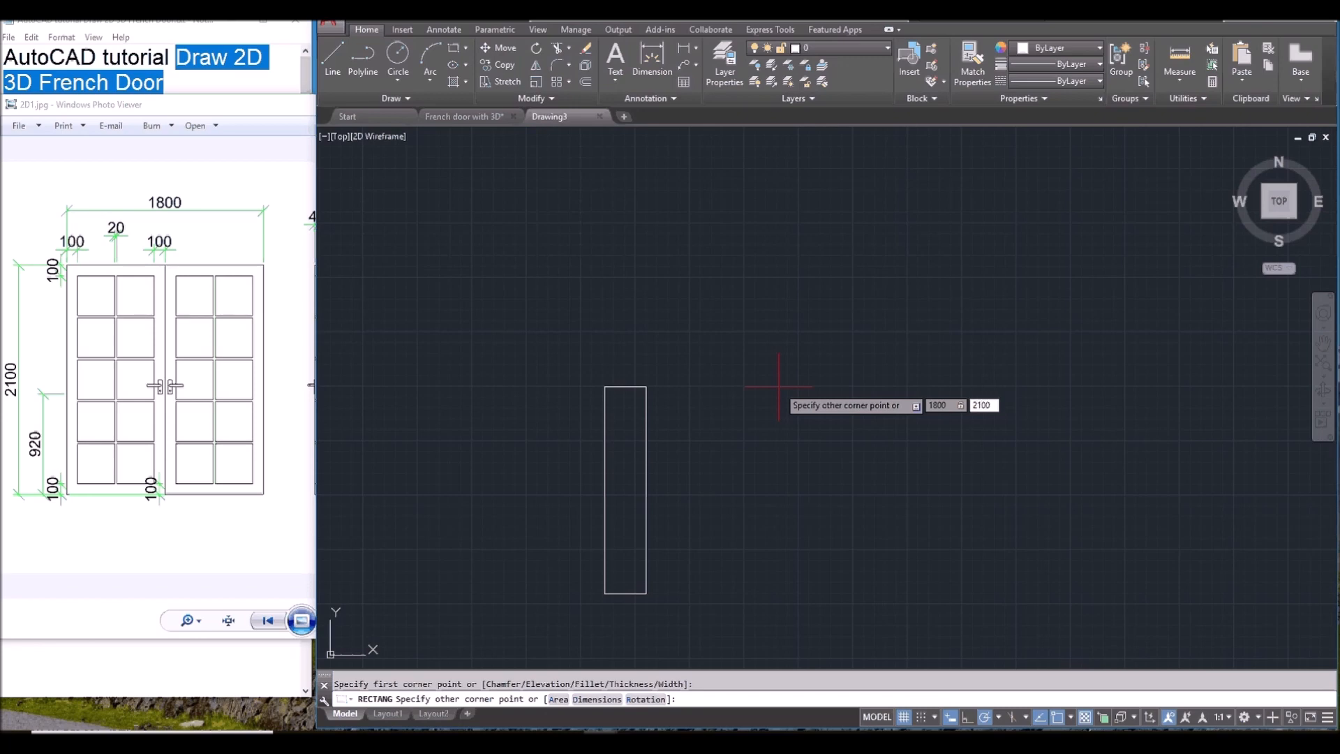
{"action": "key", "text": "Return"}
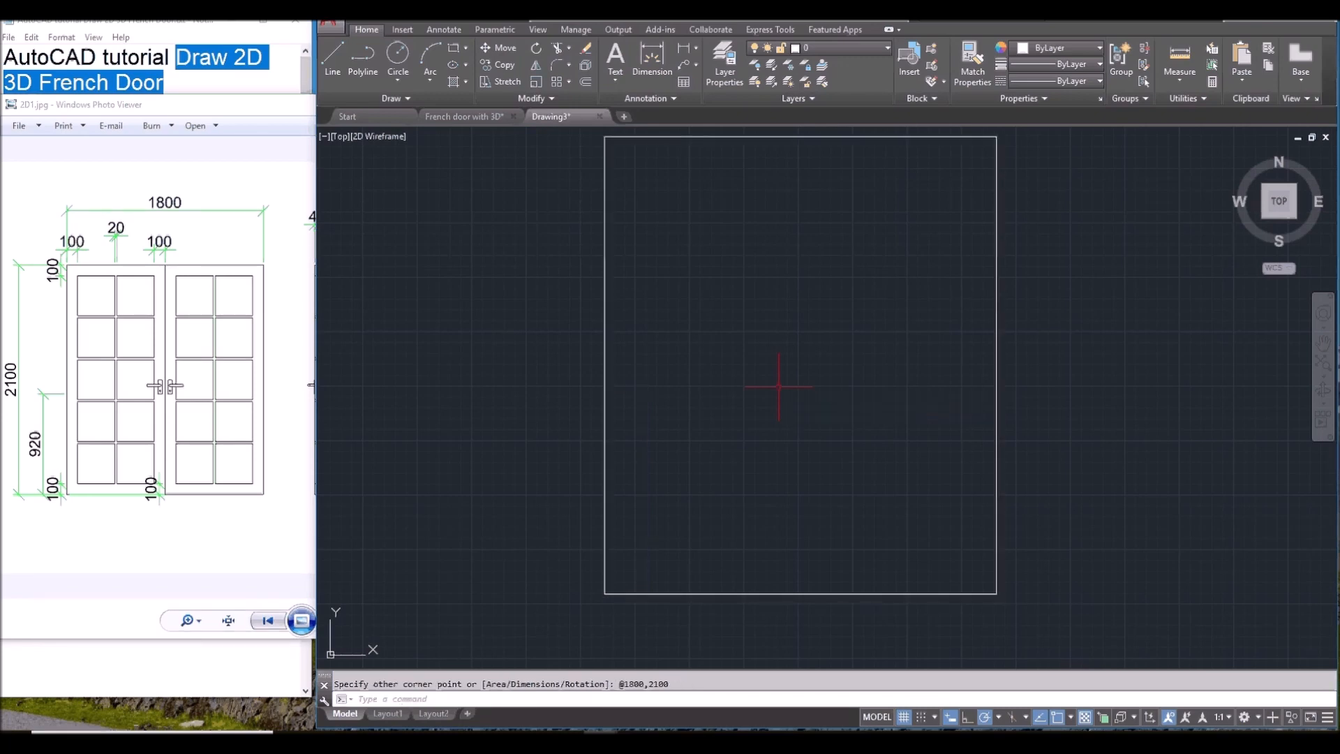
Step: Draw a vertical line between the midpoints of the rectangle's upper and lower edges to divide the two door leaves
{"action": "type", "text": "L"}
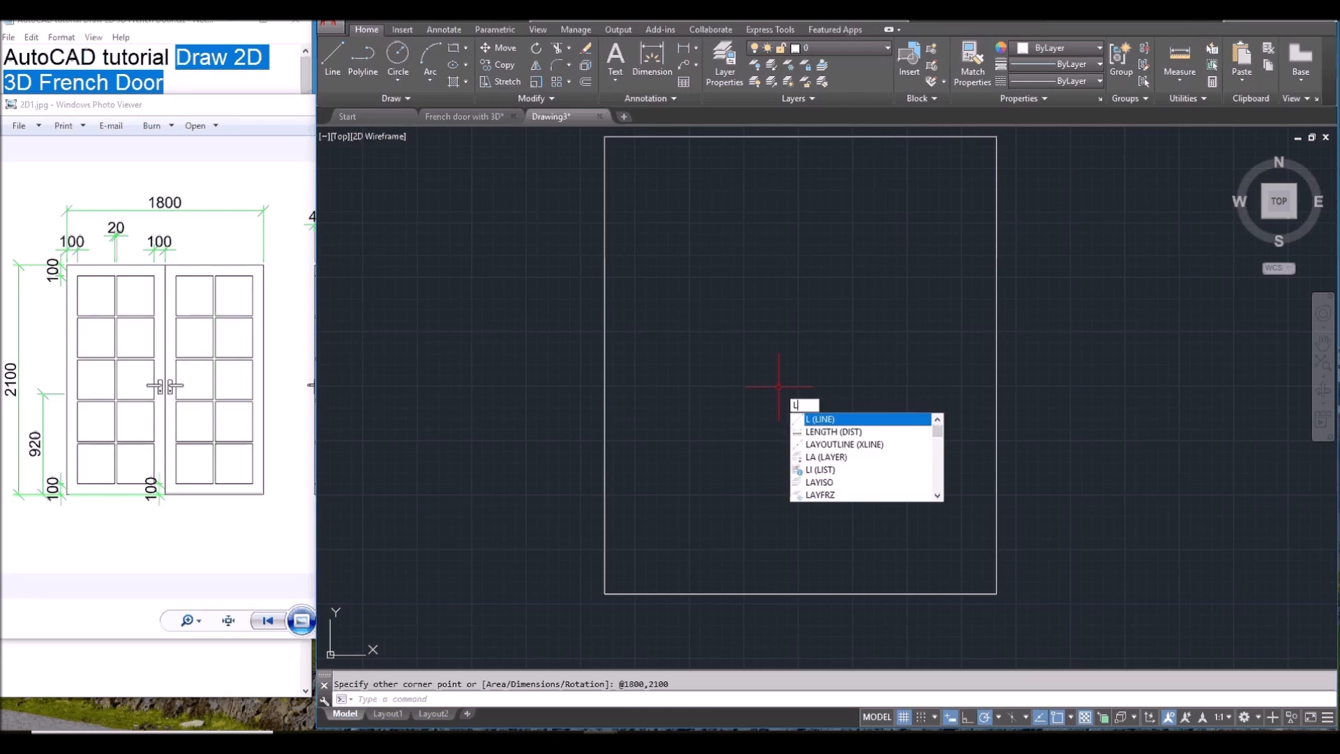
{"action": "key", "text": "Return"}
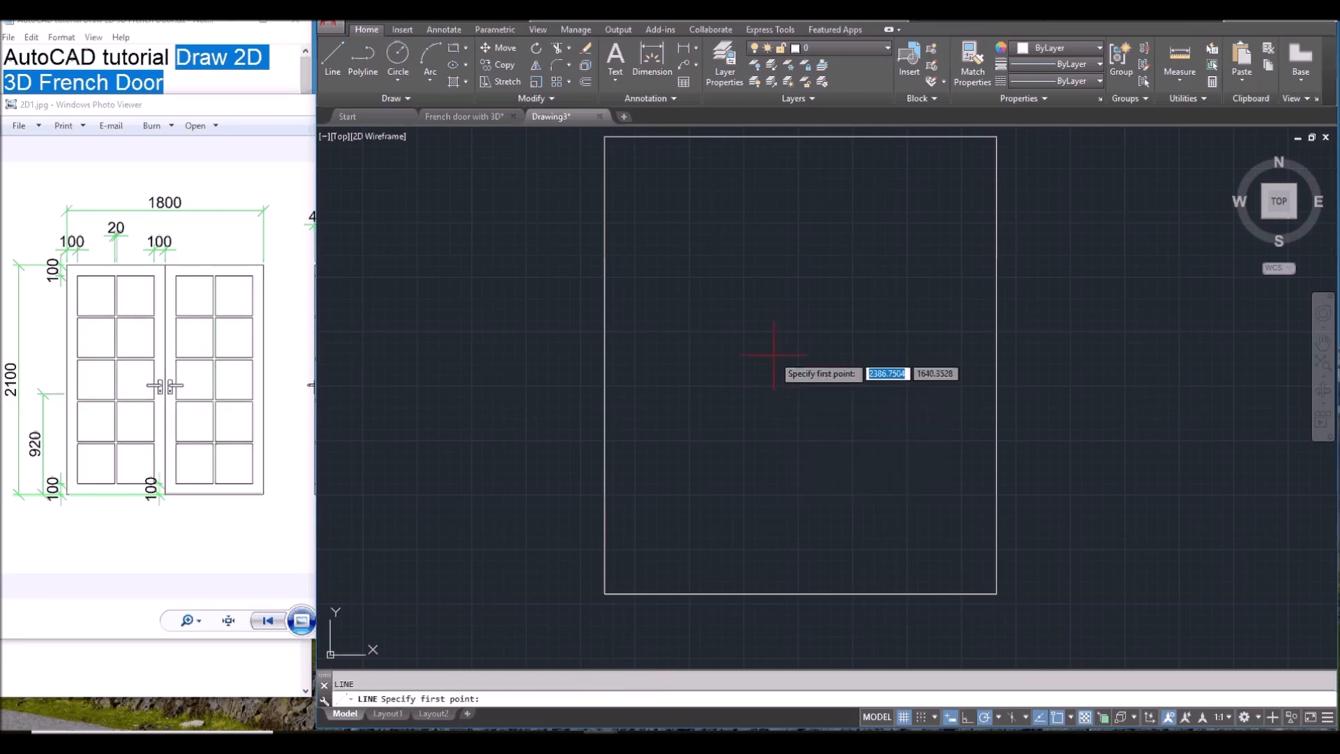
{"action": "left_click", "coordinate": [801, 137]}
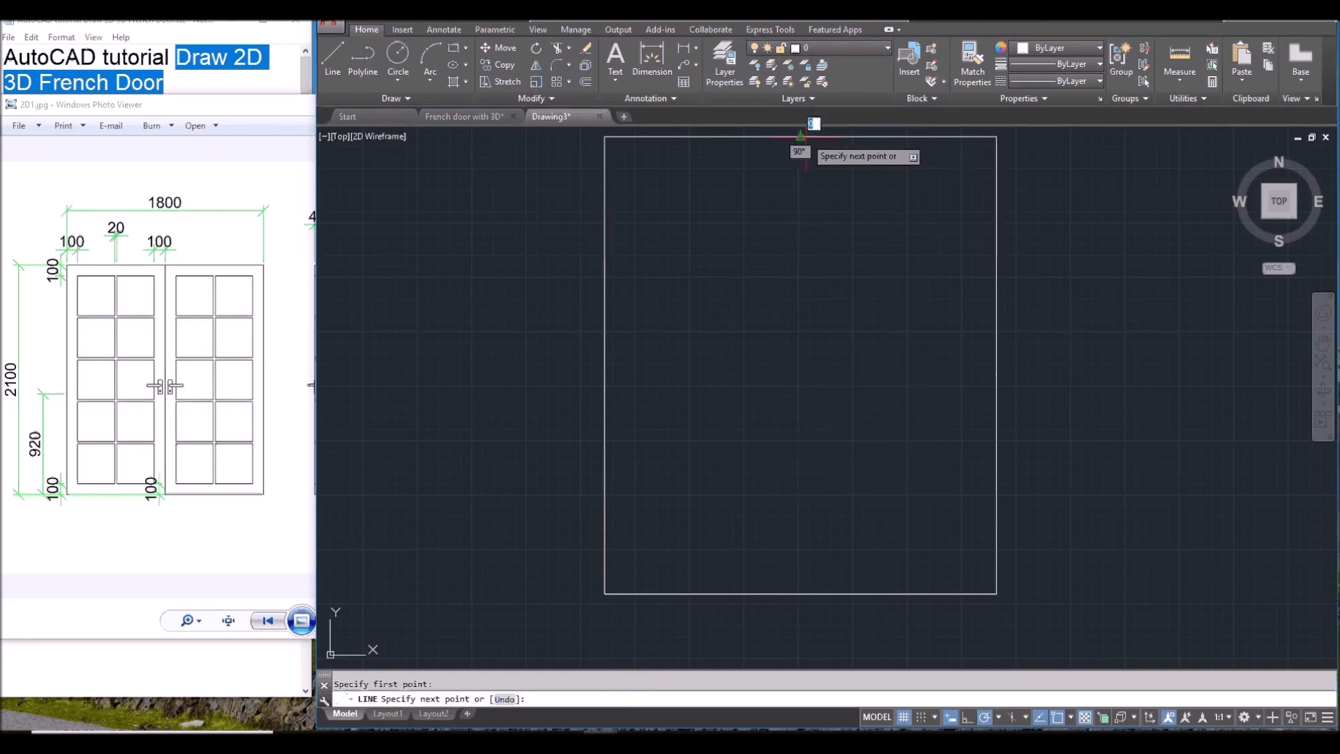
{"action": "left_click", "coordinate": [801, 593]}
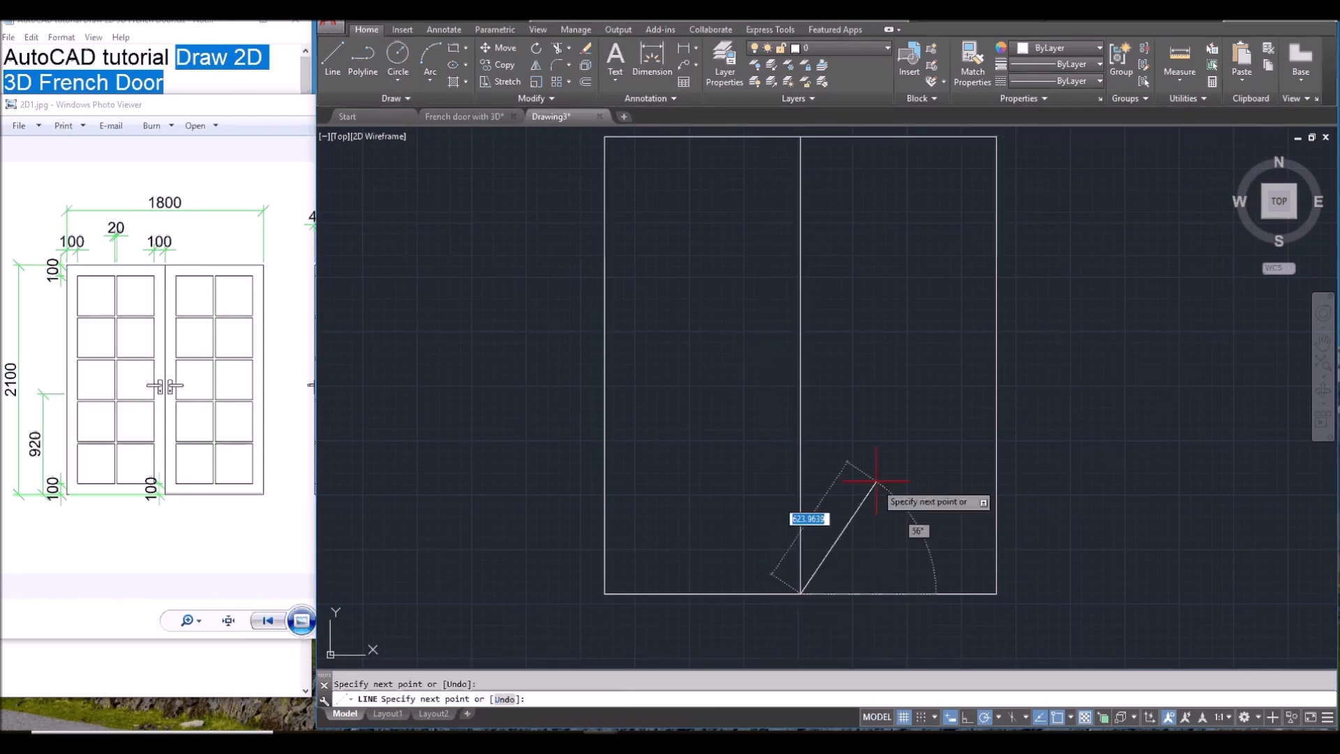
{"action": "key", "text": "Return"}
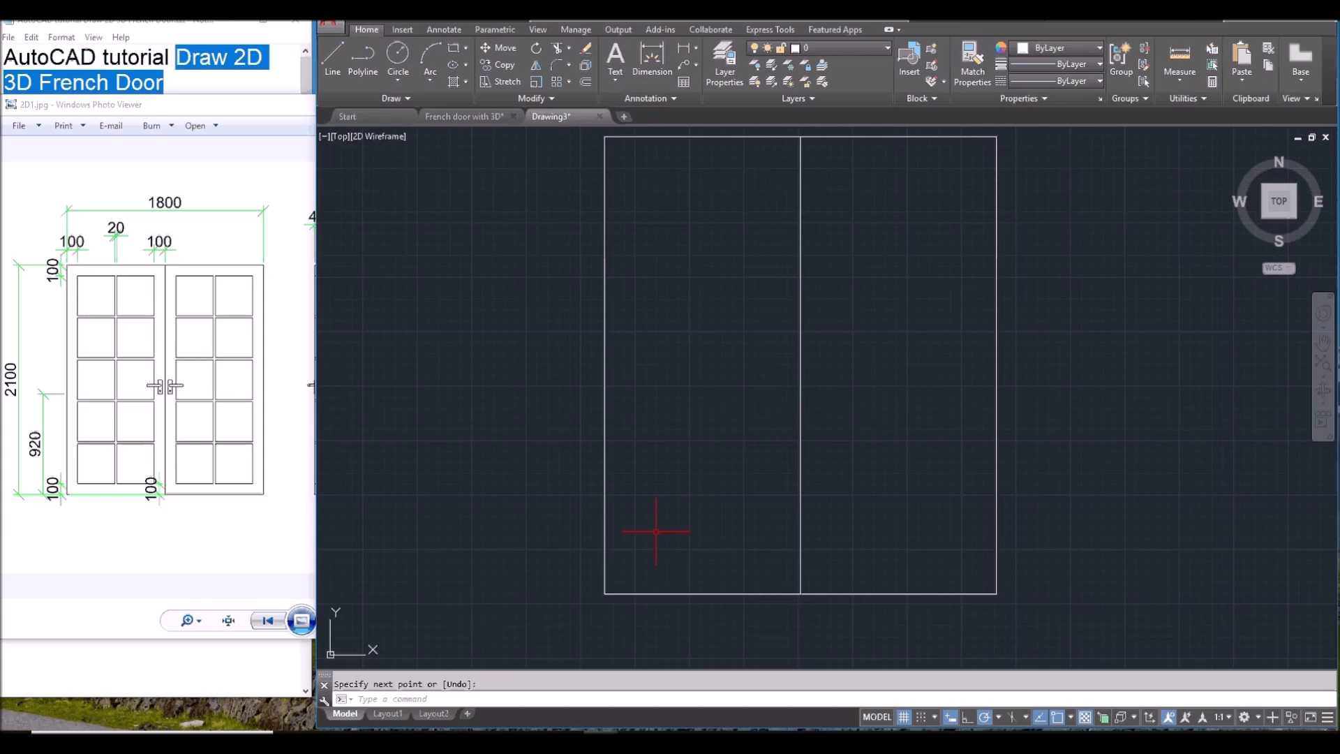
Step: Highlight the "Object snap: from" entry in the tutorial notes and review the panel size formulas
{"action": "left_click", "coordinate": [234, 83]}
{"action": "scroll", "coordinate": [91, 392], "scroll_direction": "down", "scroll_amount": 3}
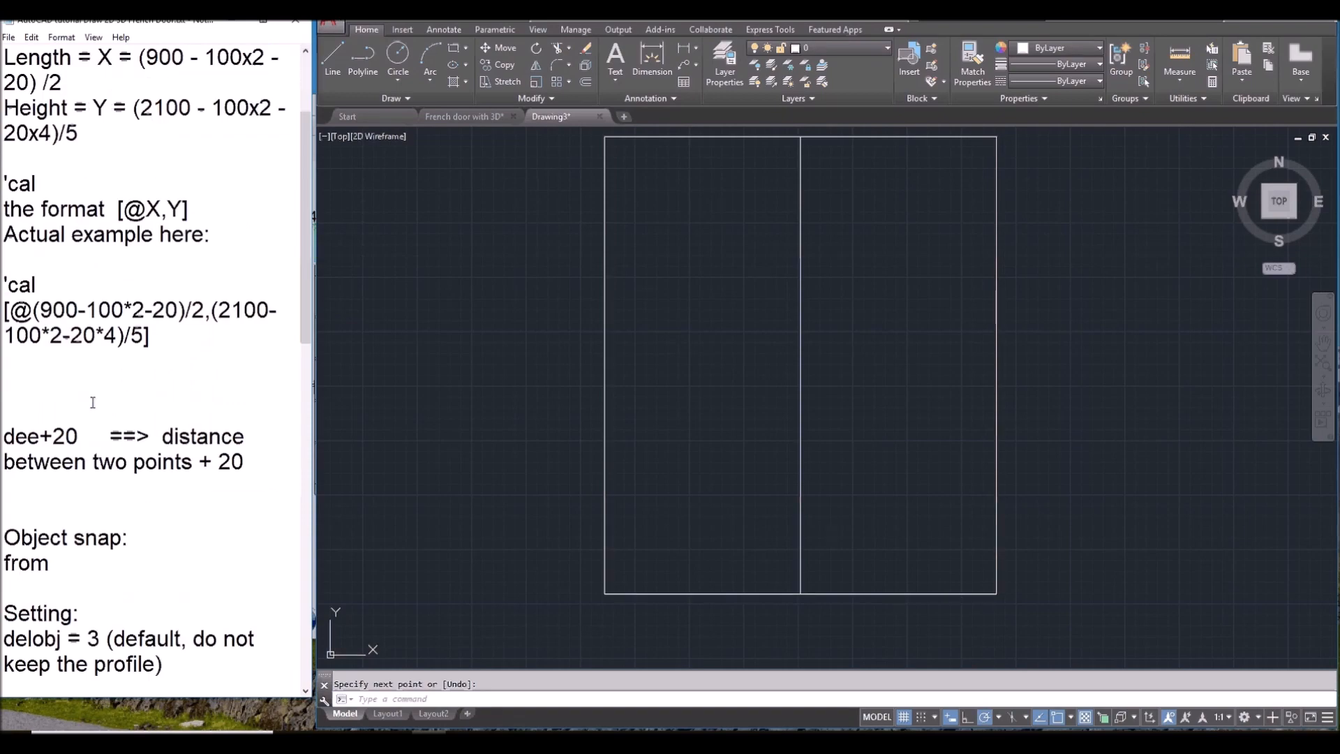
{"action": "left_click_drag", "start_coordinate": [85, 482], "coordinate": [4, 462]}
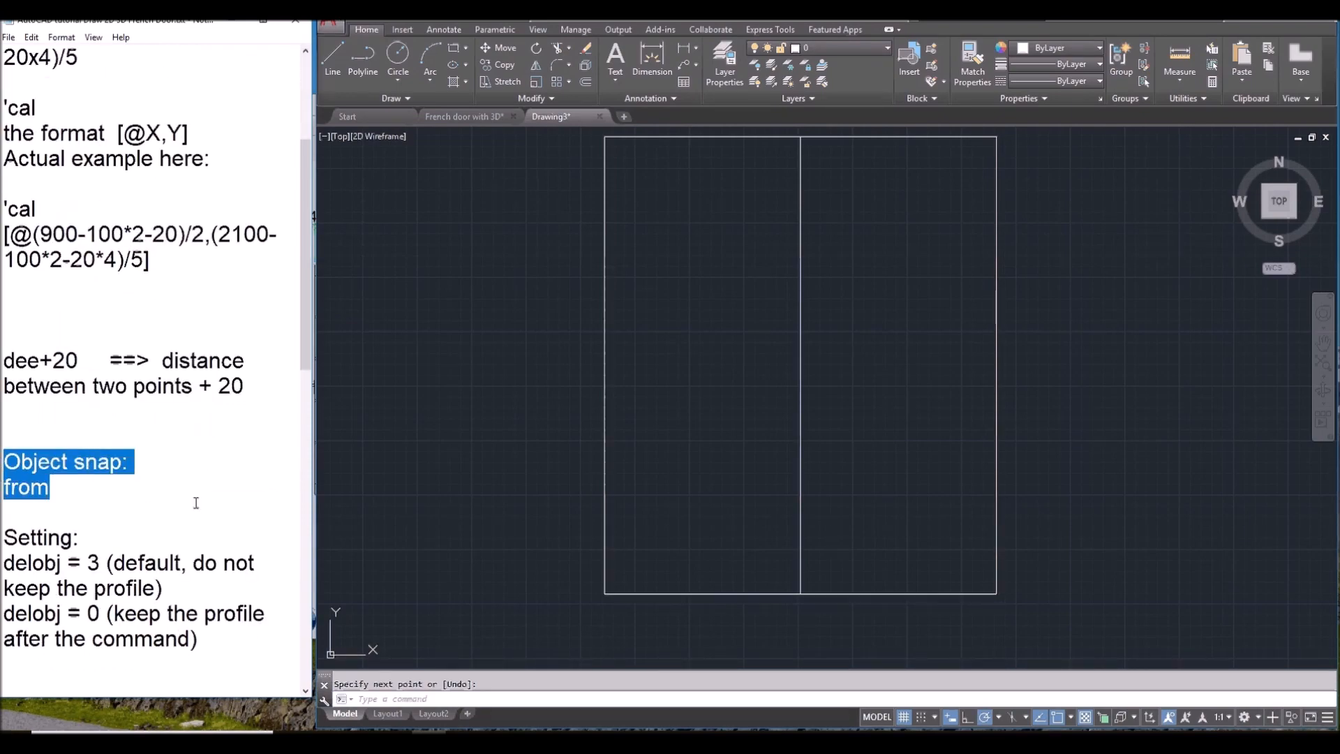
{"action": "scroll", "coordinate": [201, 503], "scroll_direction": "up", "scroll_amount": 2}
{"action": "scroll", "coordinate": [202, 503], "scroll_direction": "up", "scroll_amount": 1}
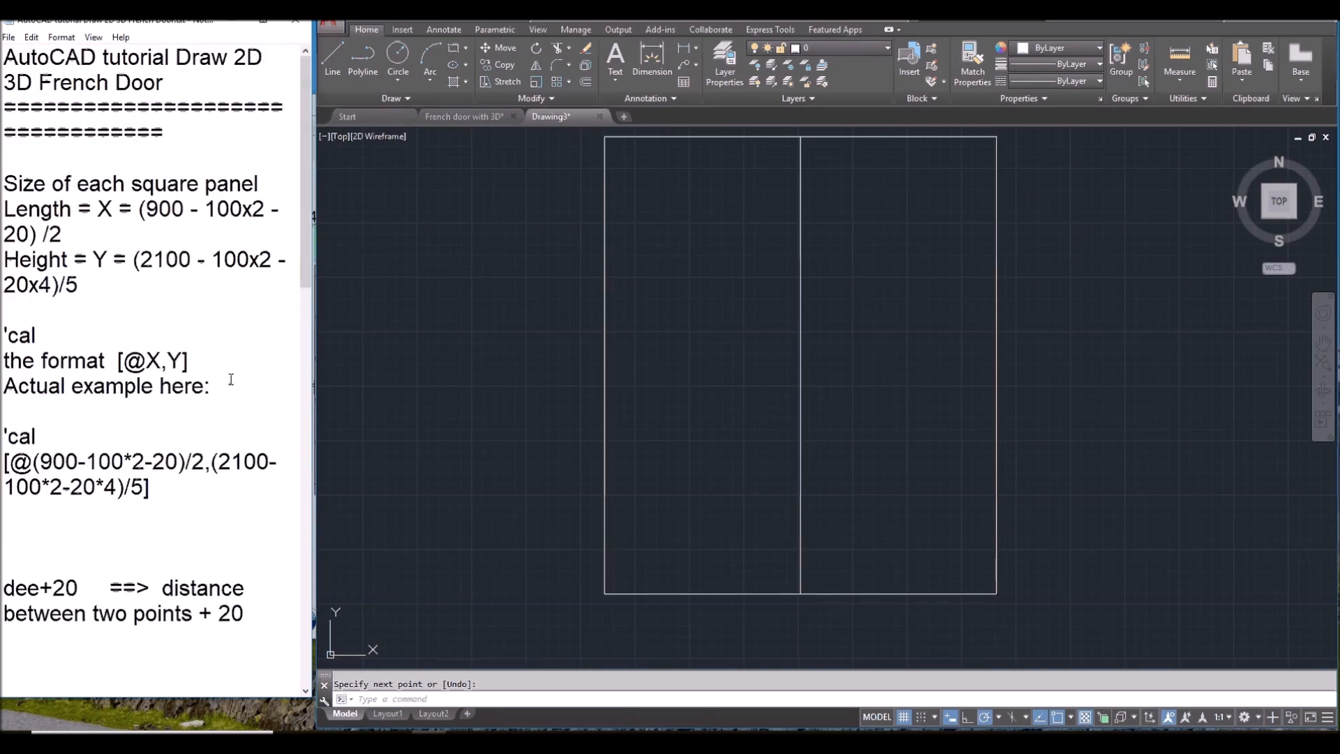
Step: Start a rectangle in the drawing and display the object snap overrides for its first corner
{"action": "left_click", "coordinate": [660, 496]}
{"action": "type", "text": "rec"}
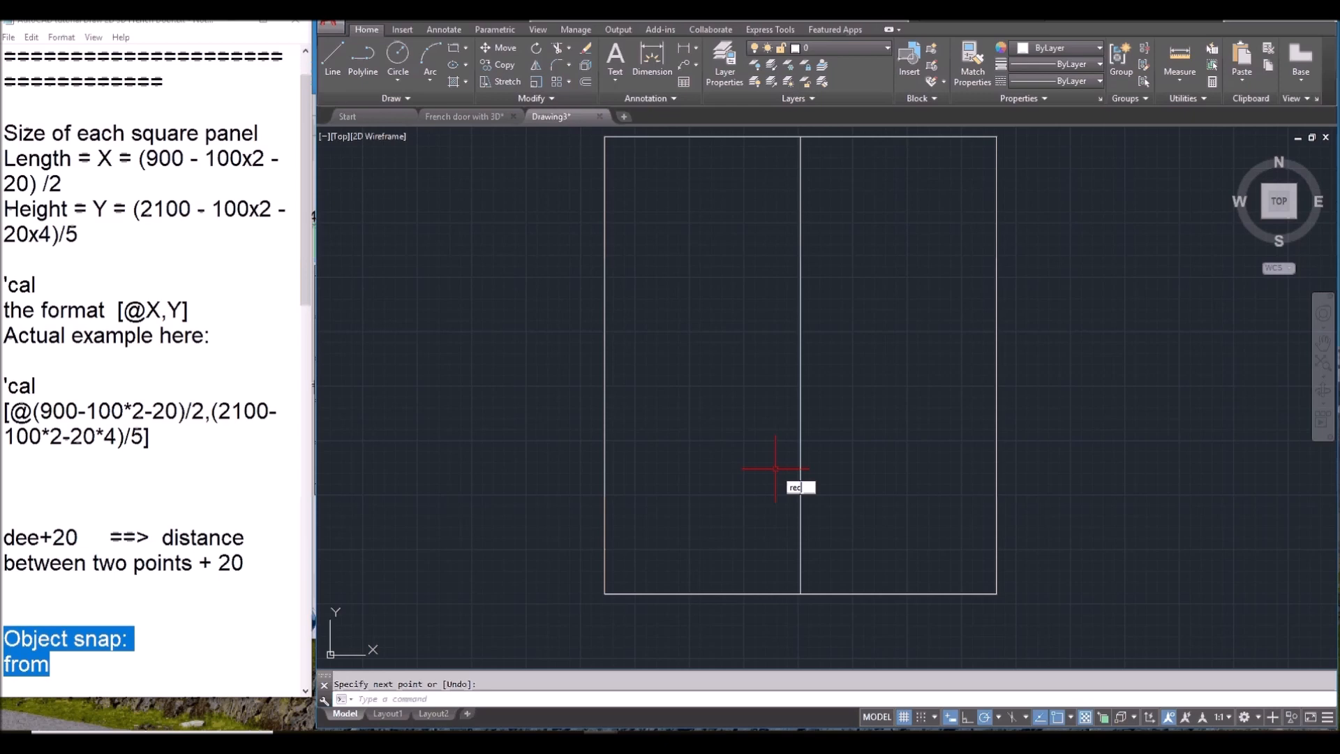
{"action": "key", "text": "Return"}
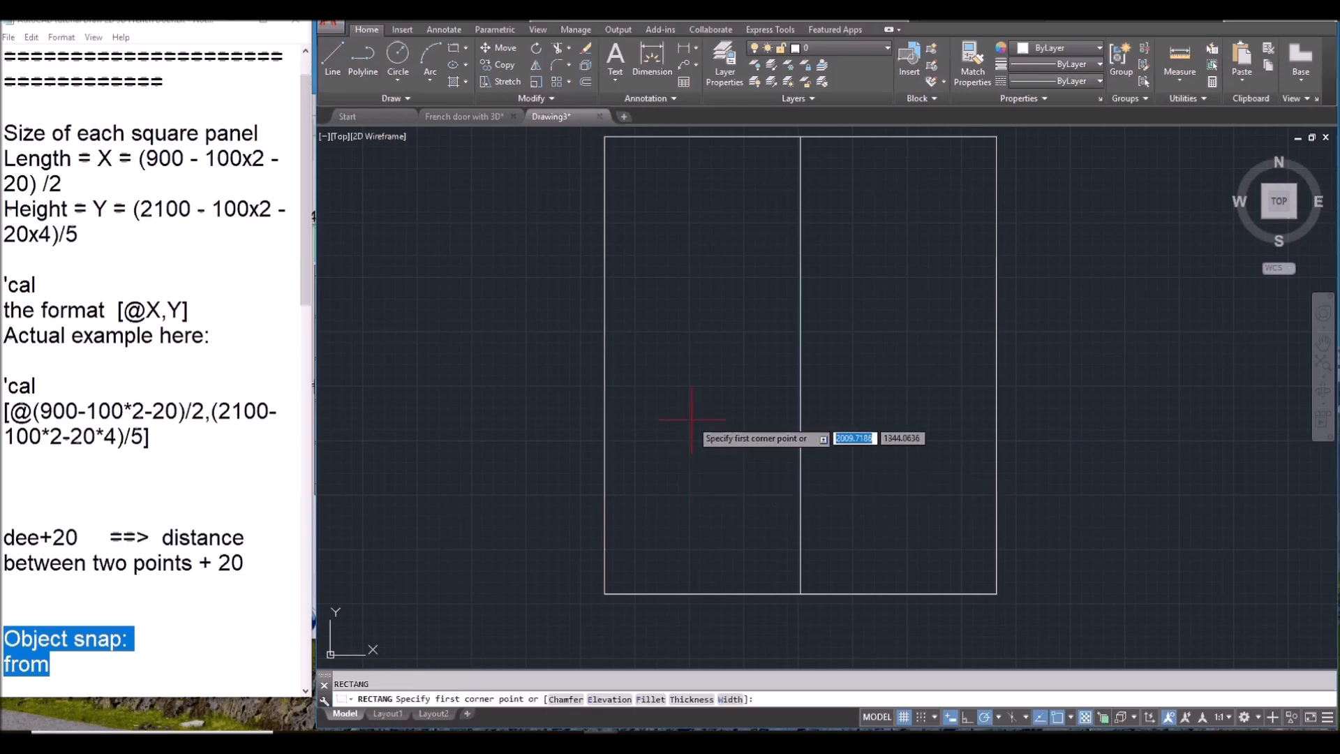
{"action": "key", "text": "shift"}
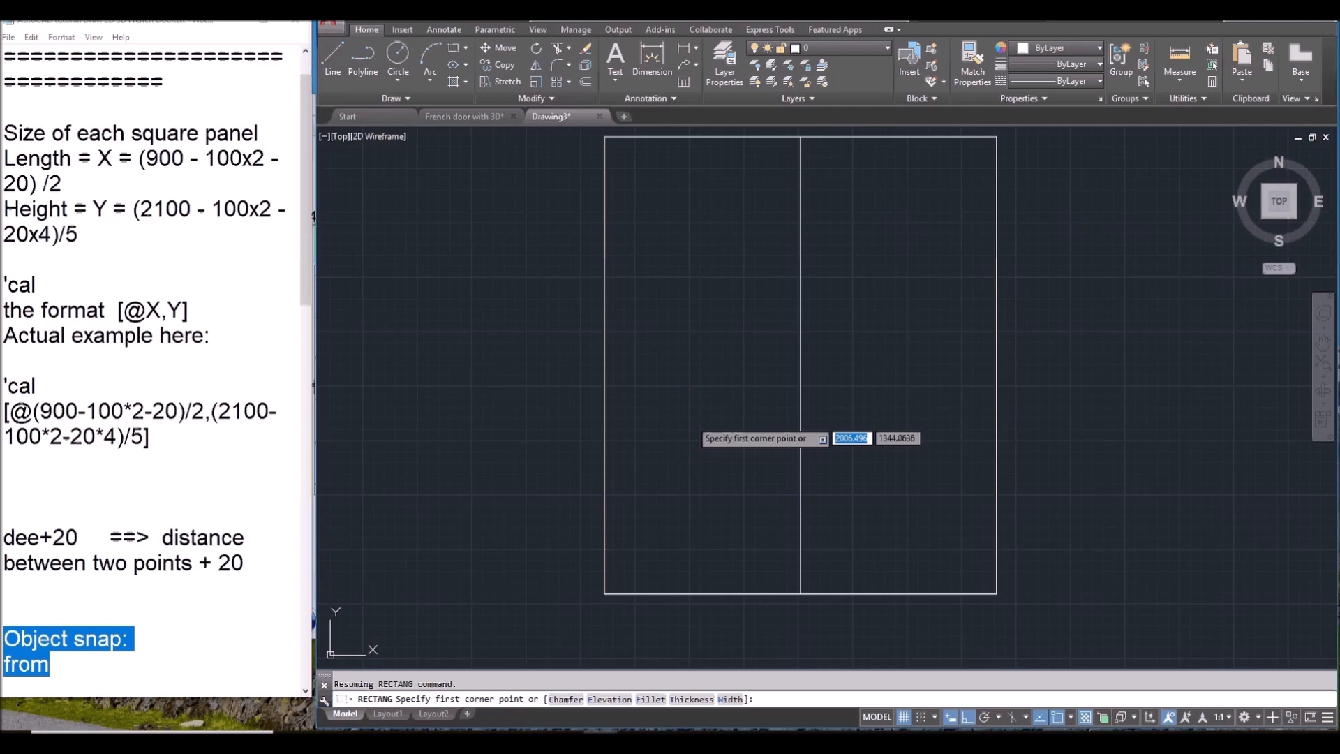
{"action": "right_click", "coordinate": [691, 423], "text": "shift"}
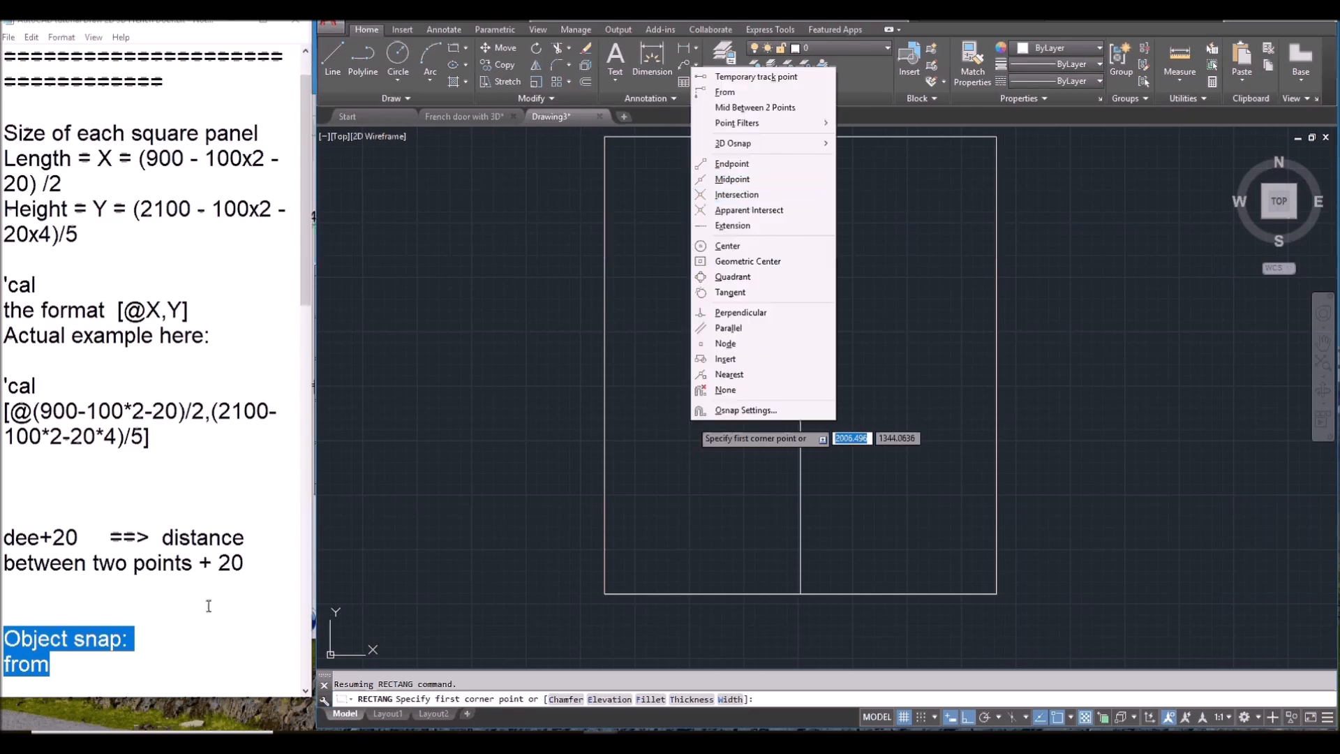
Step: Add the line "Shift+right mouse button" below the From object snap entry in the notes, and return to the active rectangle command
{"action": "left_click", "coordinate": [55, 663]}
{"action": "scroll", "coordinate": [154, 594], "scroll_direction": "down", "scroll_amount": 2}
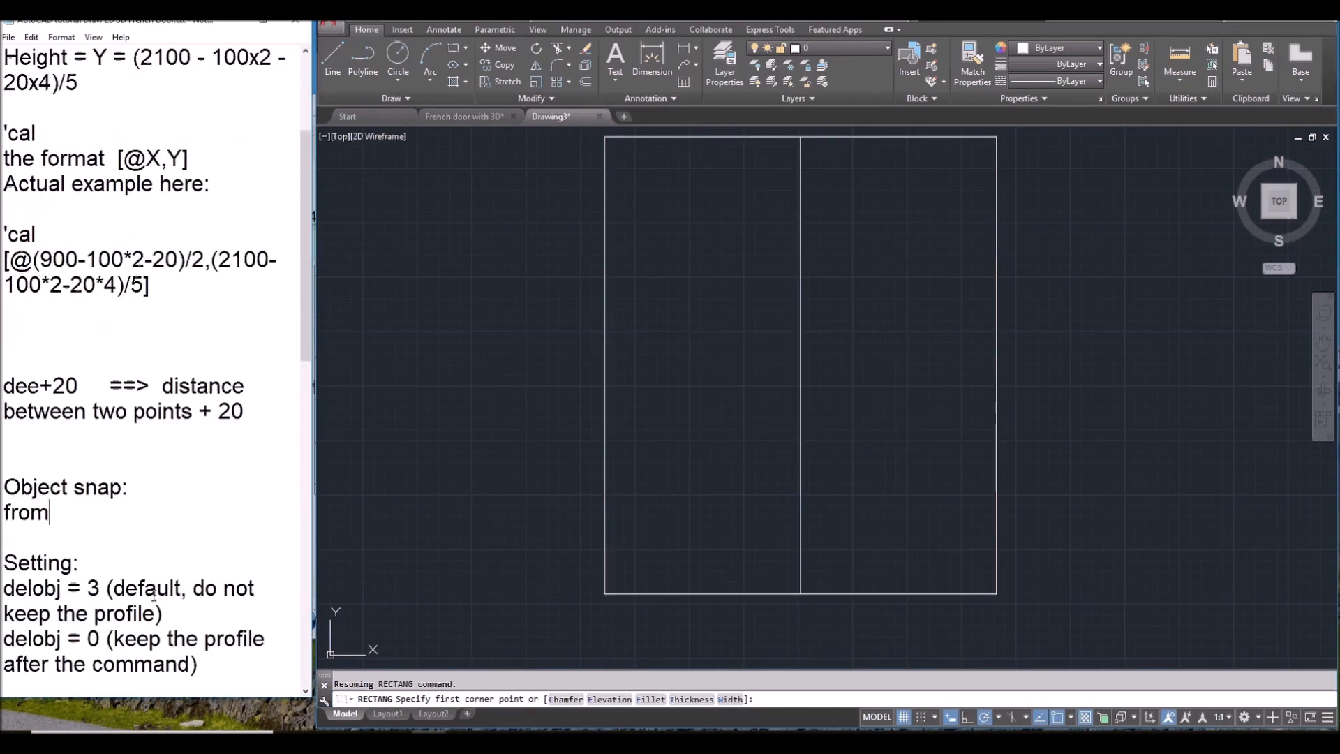
{"action": "key", "text": "Return"}
{"action": "key", "text": "Return"}
{"action": "type", "text": "Shift+right mouse butp"}
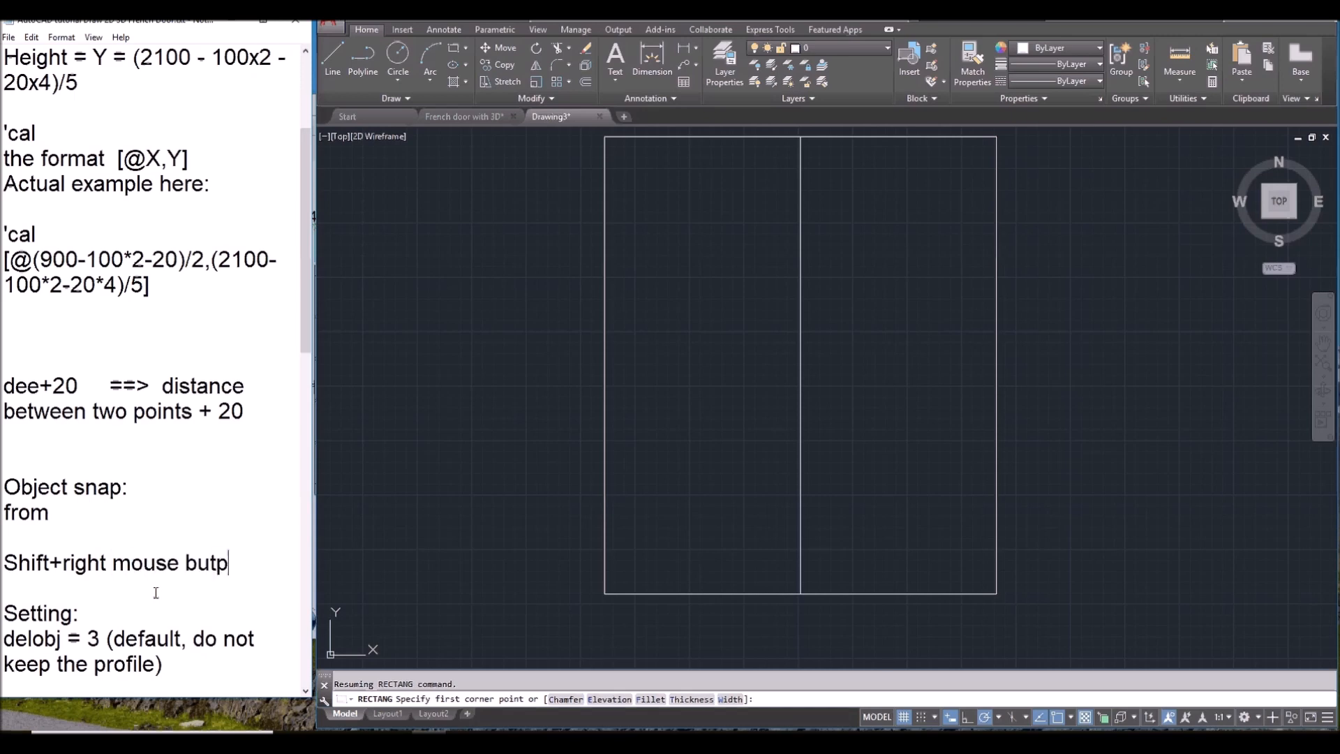
{"action": "key", "text": "BackSpace"}
{"action": "type", "text": "ton"}
{"action": "key", "text": "Return"}
{"action": "type", "text": "-"}
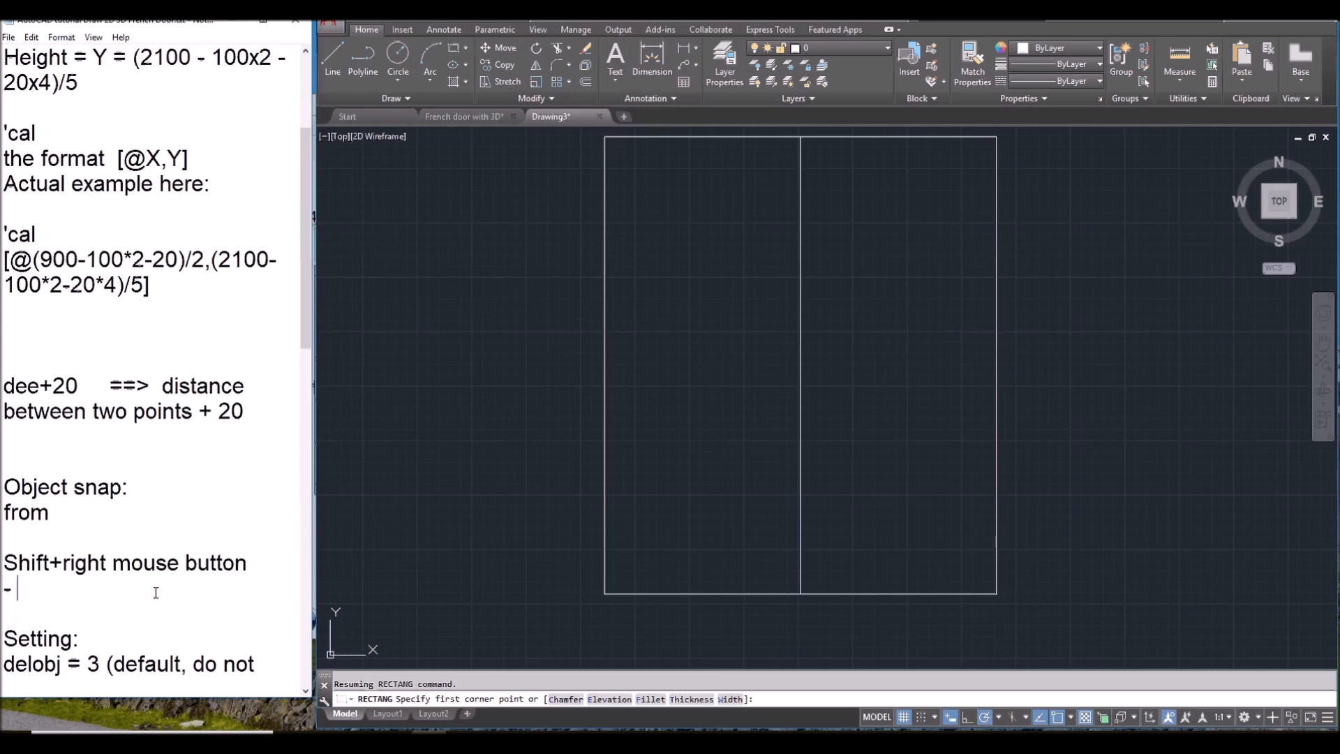
{"action": "key", "text": "BackSpace"}
{"action": "key", "text": "BackSpace"}
{"action": "left_click", "coordinate": [714, 450]}
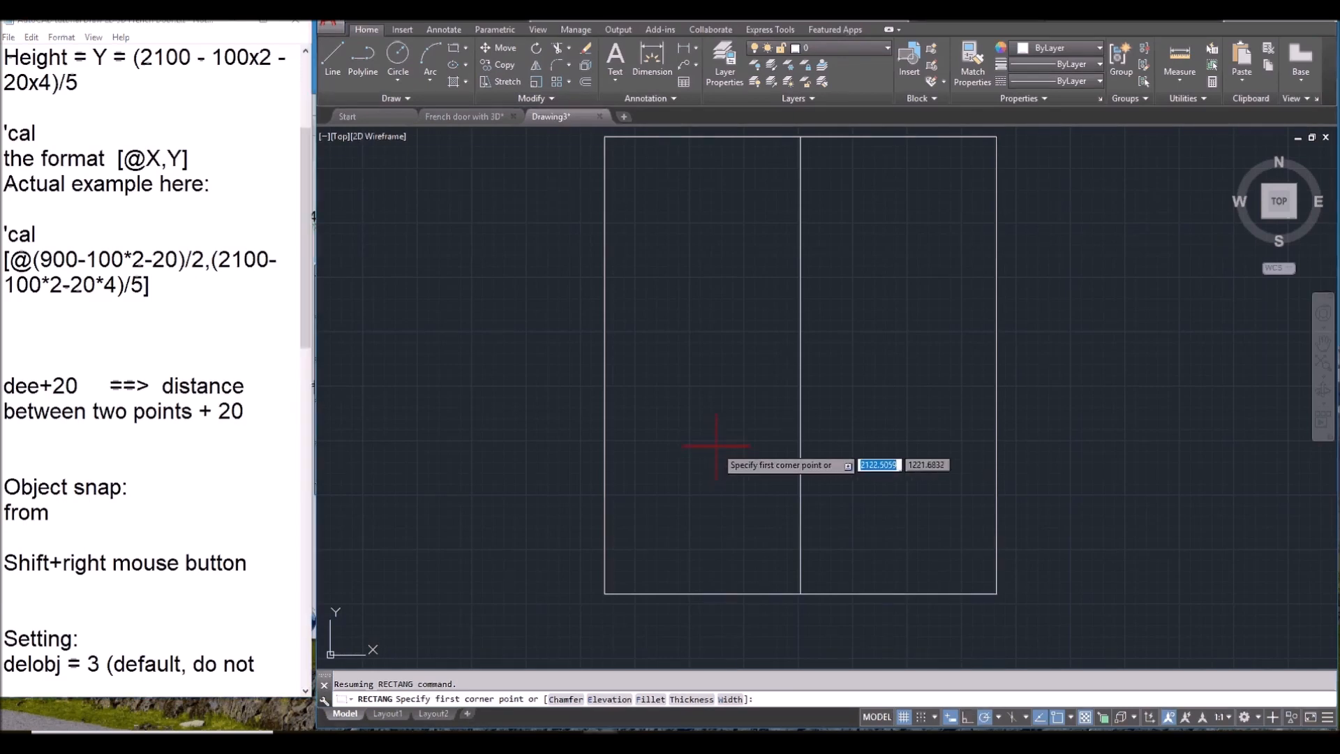
{"action": "right_click", "coordinate": [719, 424], "text": "shift"}
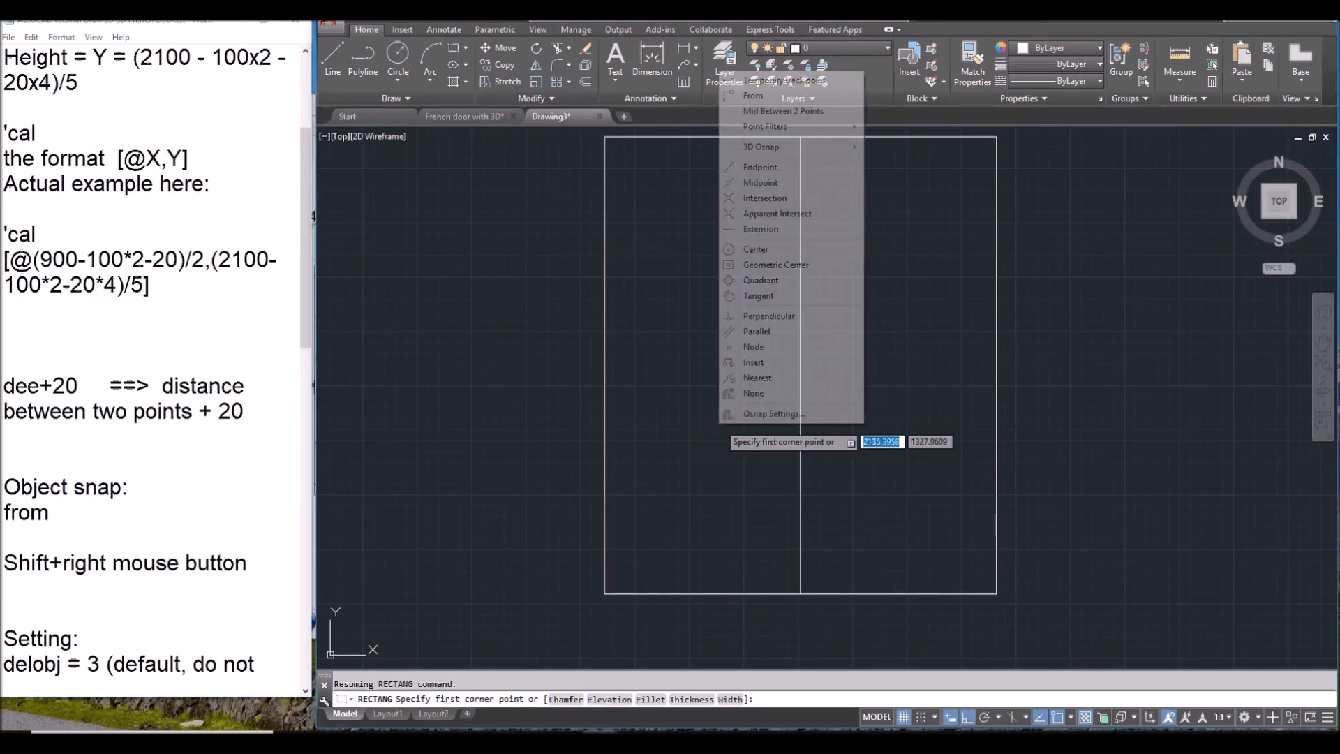
{"action": "left_click", "coordinate": [780, 98]}
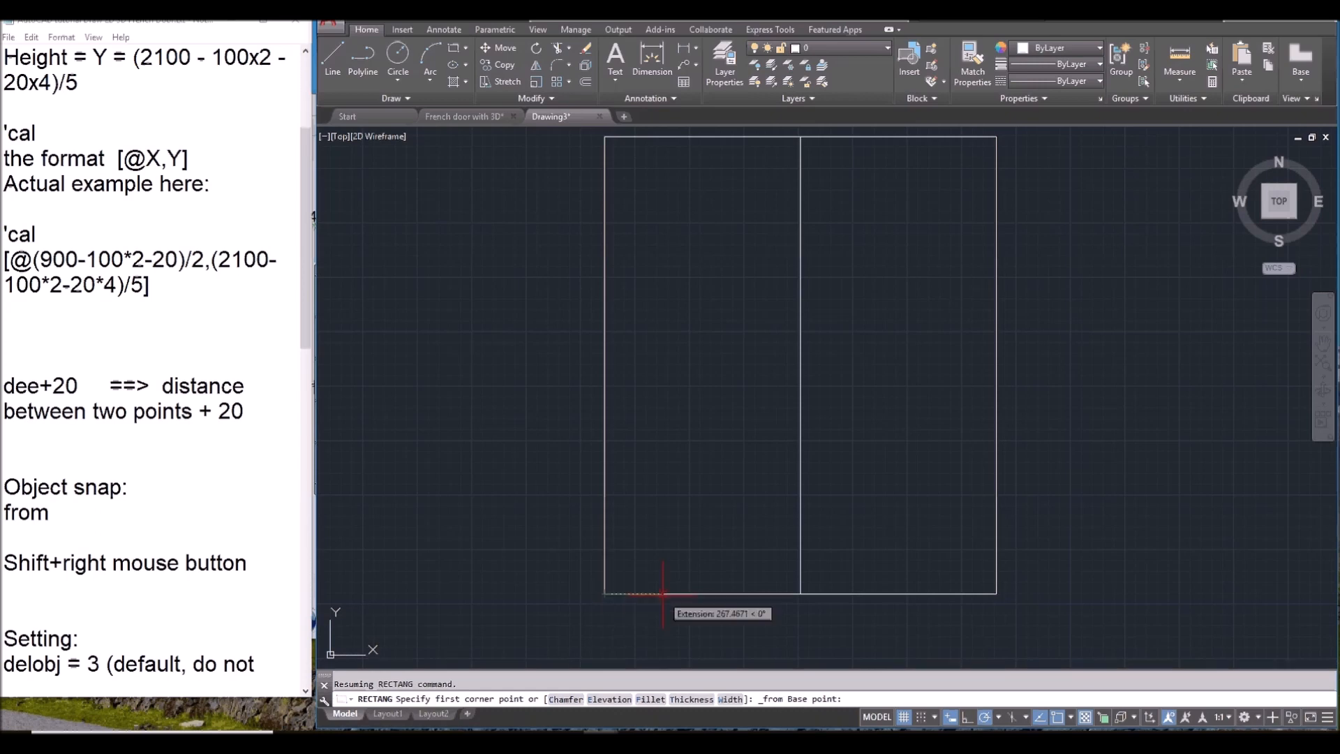
{"action": "left_click", "coordinate": [604, 594]}
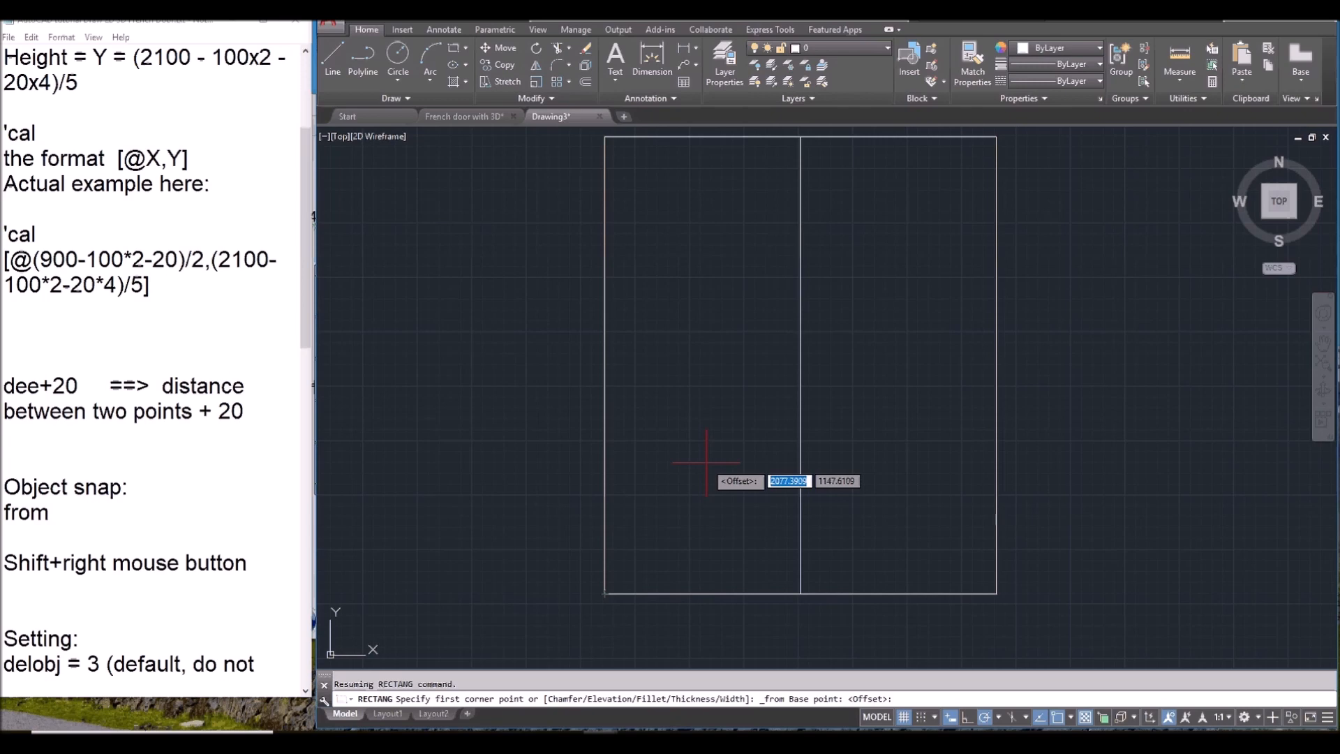
{"action": "type", "text": "@"}
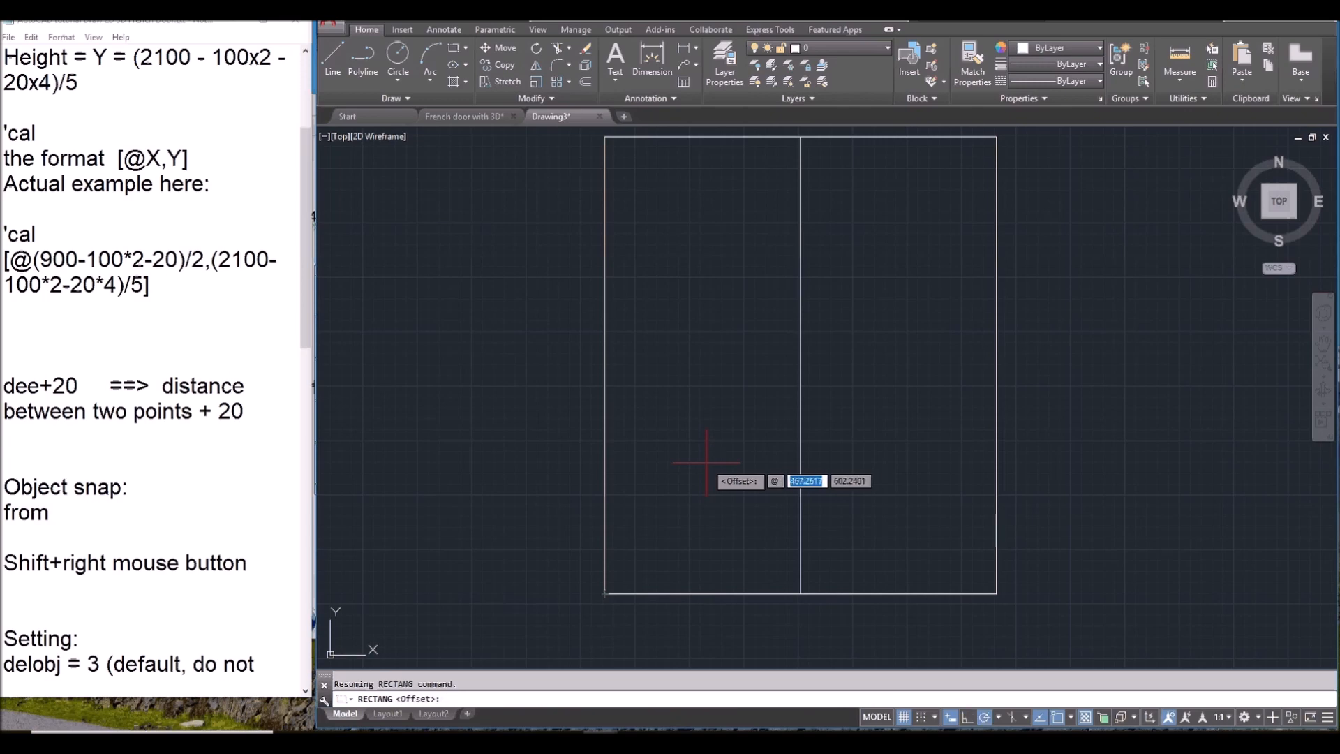
{"action": "type", "text": "100,1"}
{"action": "type", "text": "00"}
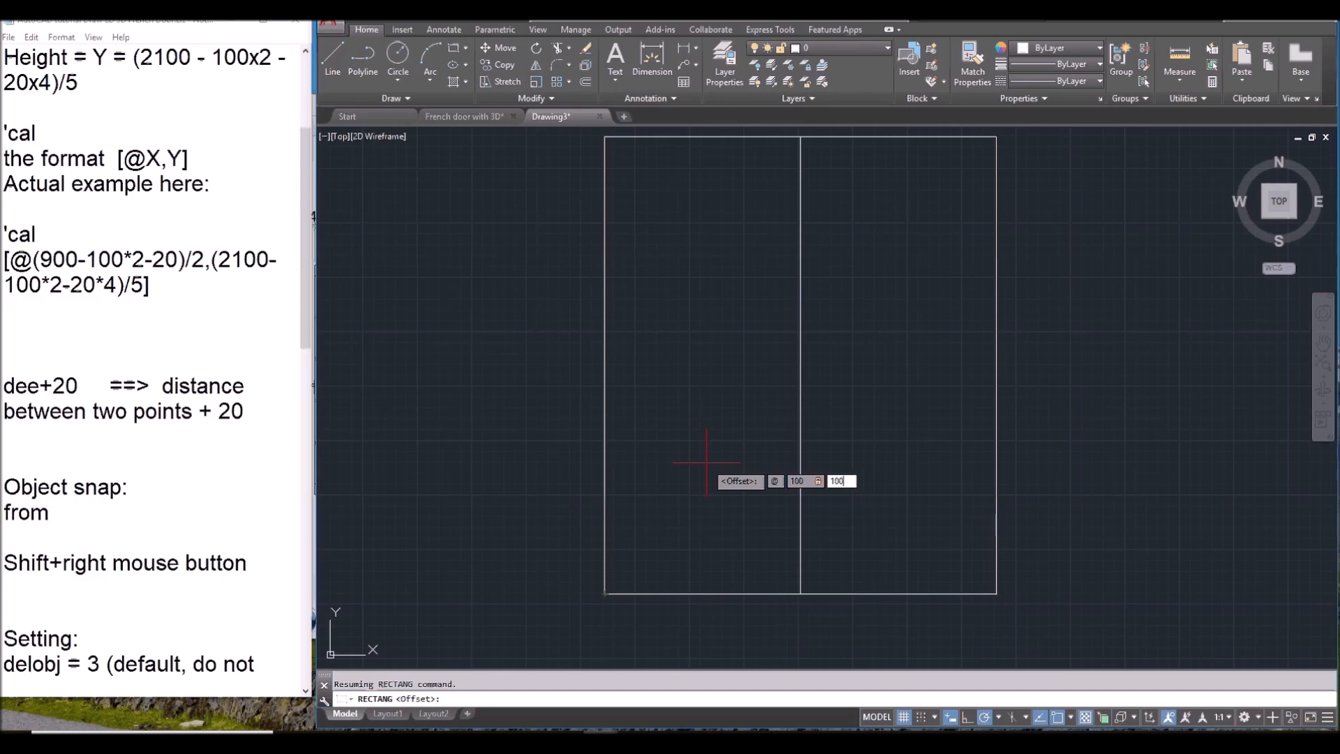
{"action": "key", "text": "Return"}
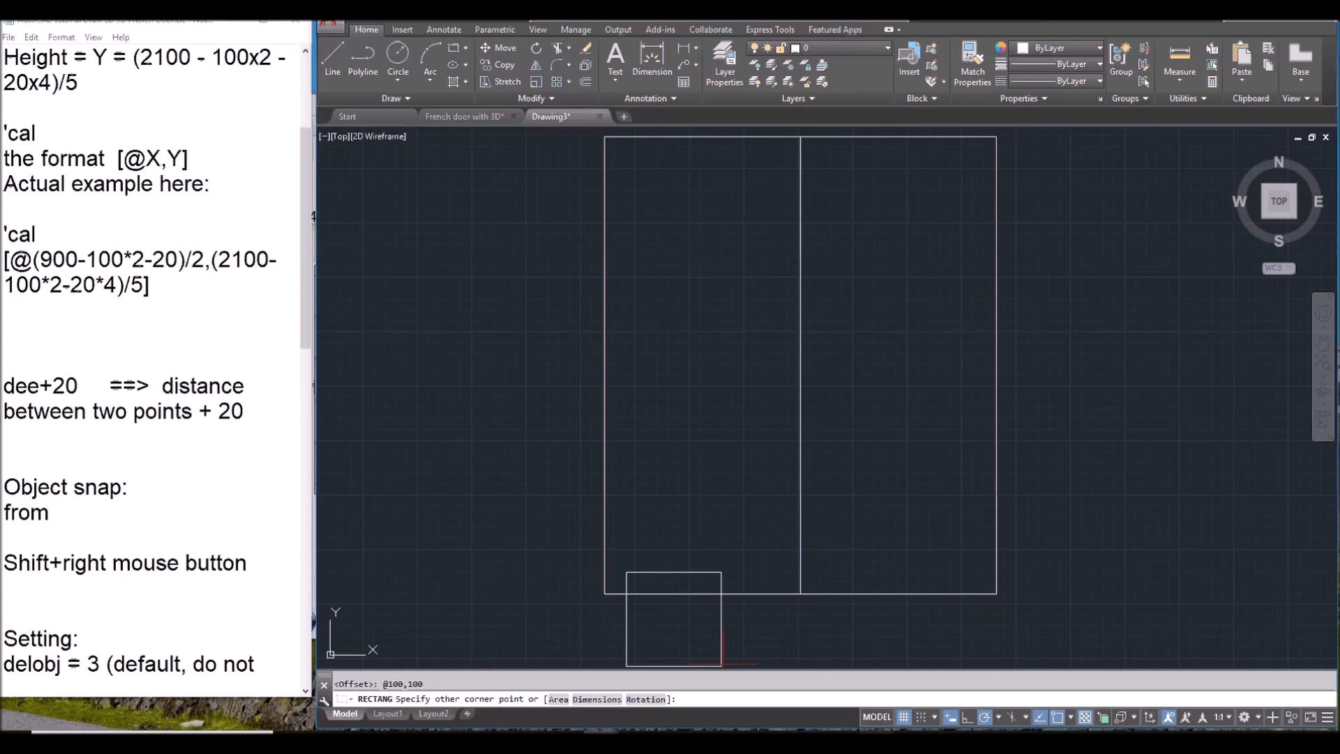
Step: Compare the door dimensions in the 2D1.jpg reference drawing with the panel size formulas and 'cal format in the notes
{"action": "left_click", "coordinate": [876, 742]}
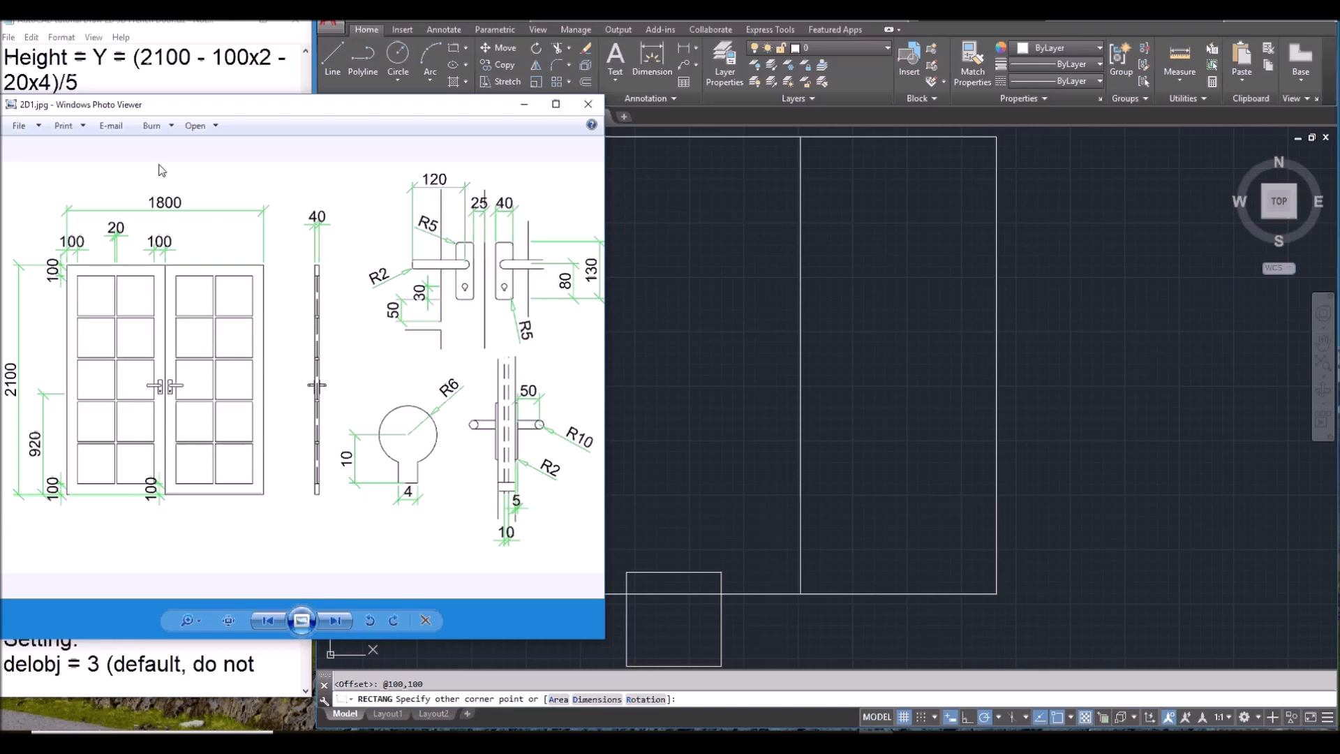
{"action": "left_click_drag", "start_coordinate": [140, 102], "coordinate": [466, 74]}
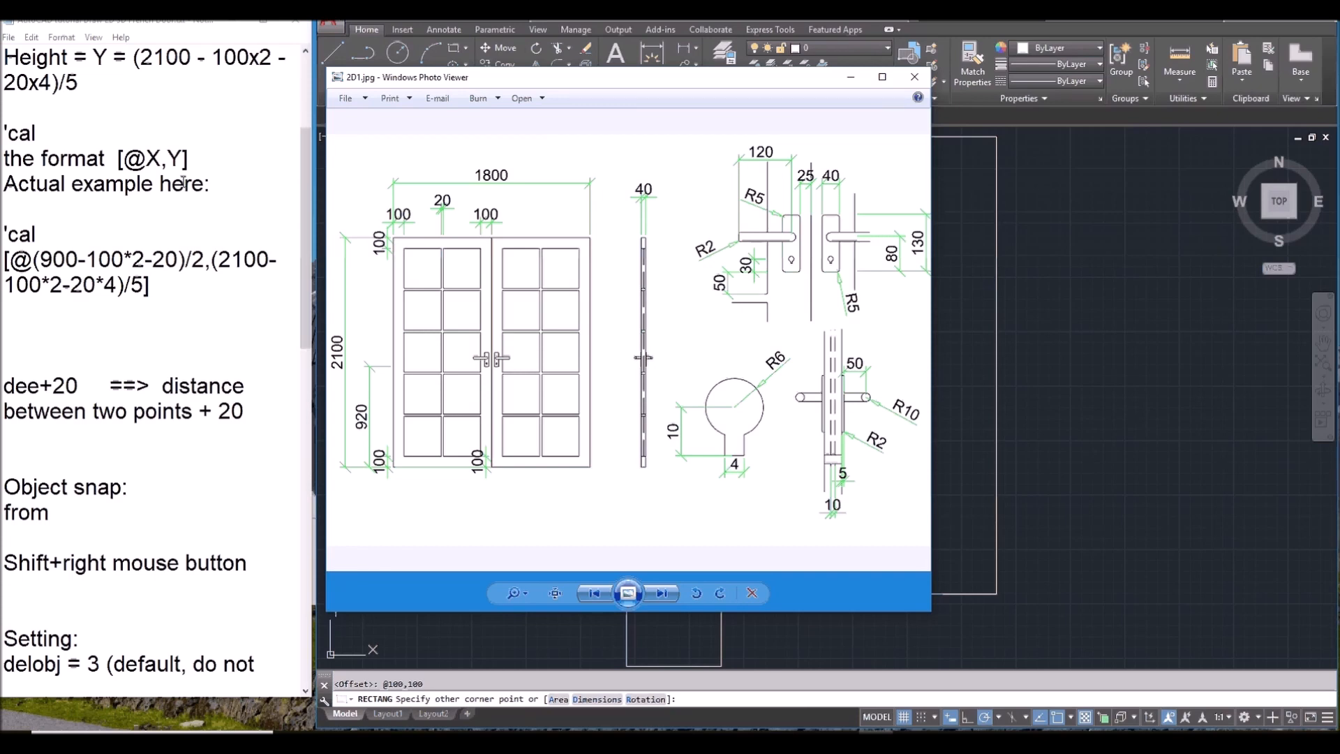
{"action": "scroll", "coordinate": [167, 148], "scroll_direction": "up", "scroll_amount": 2}
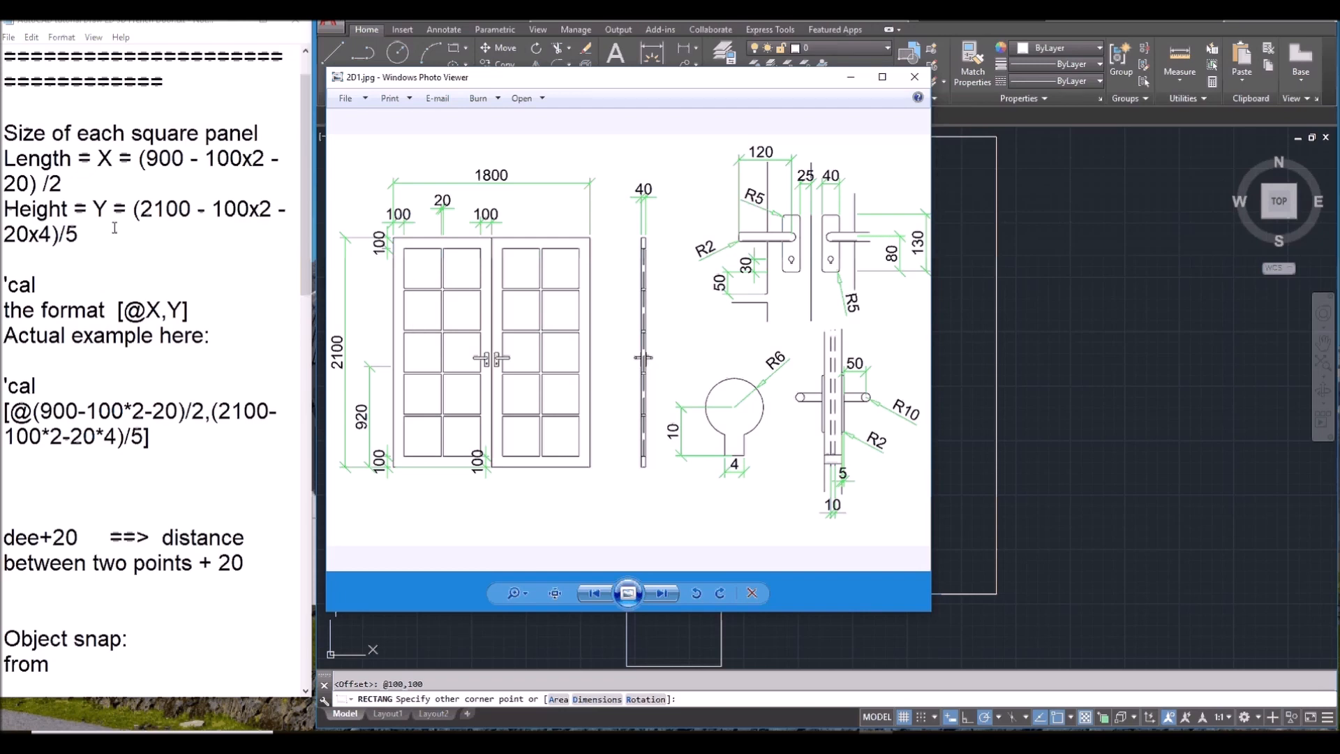
{"action": "left_click", "coordinate": [48, 284]}
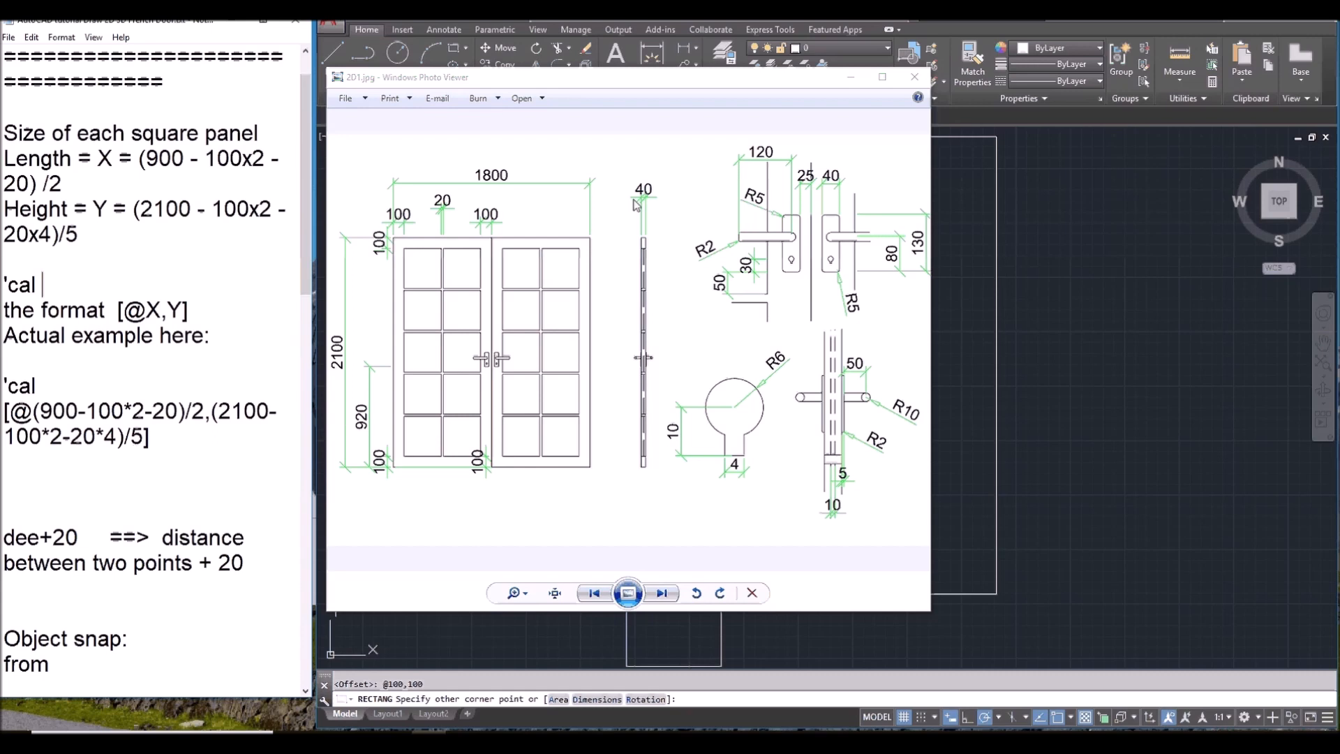
{"action": "left_click", "coordinate": [849, 79]}
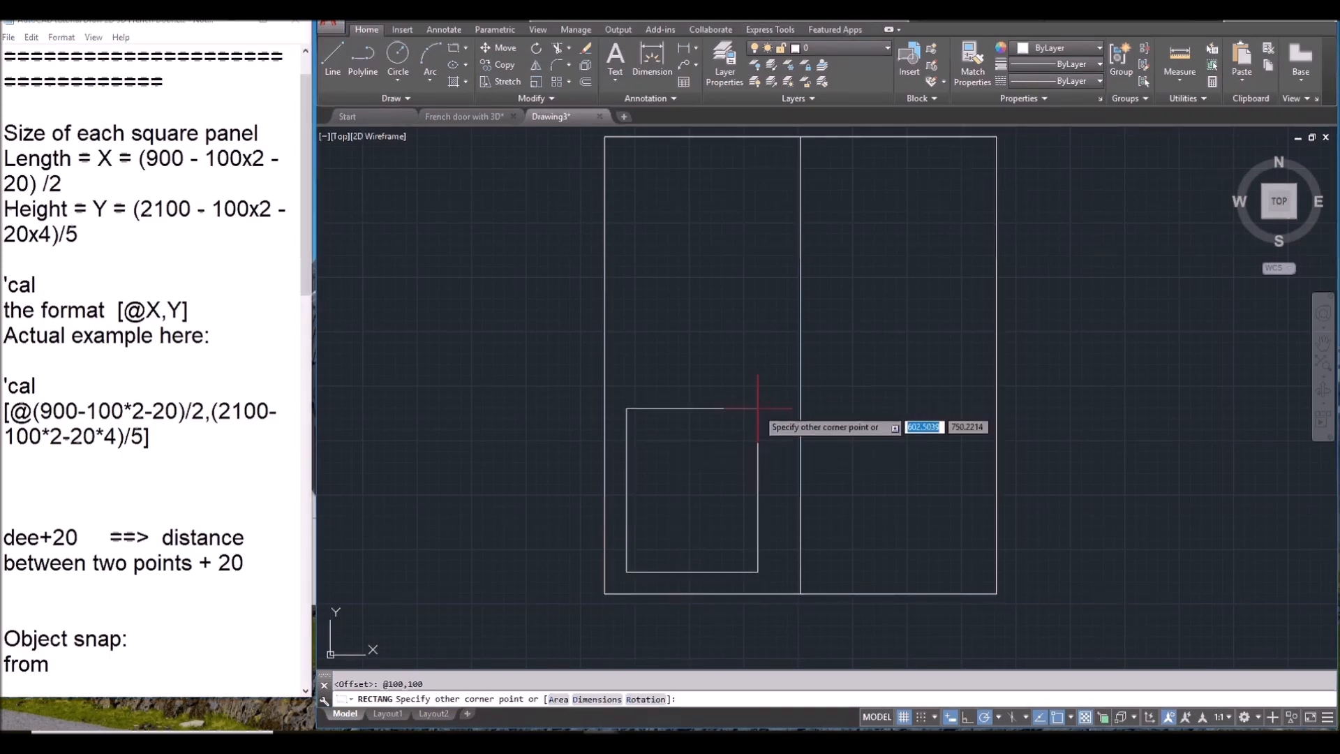
Step: Complete the panel rectangle with the 'cal expression [@(900-100*2-20)/2,(2100-100*2-20*4)/5] for its opposite corner
{"action": "type", "text": "'cal"}
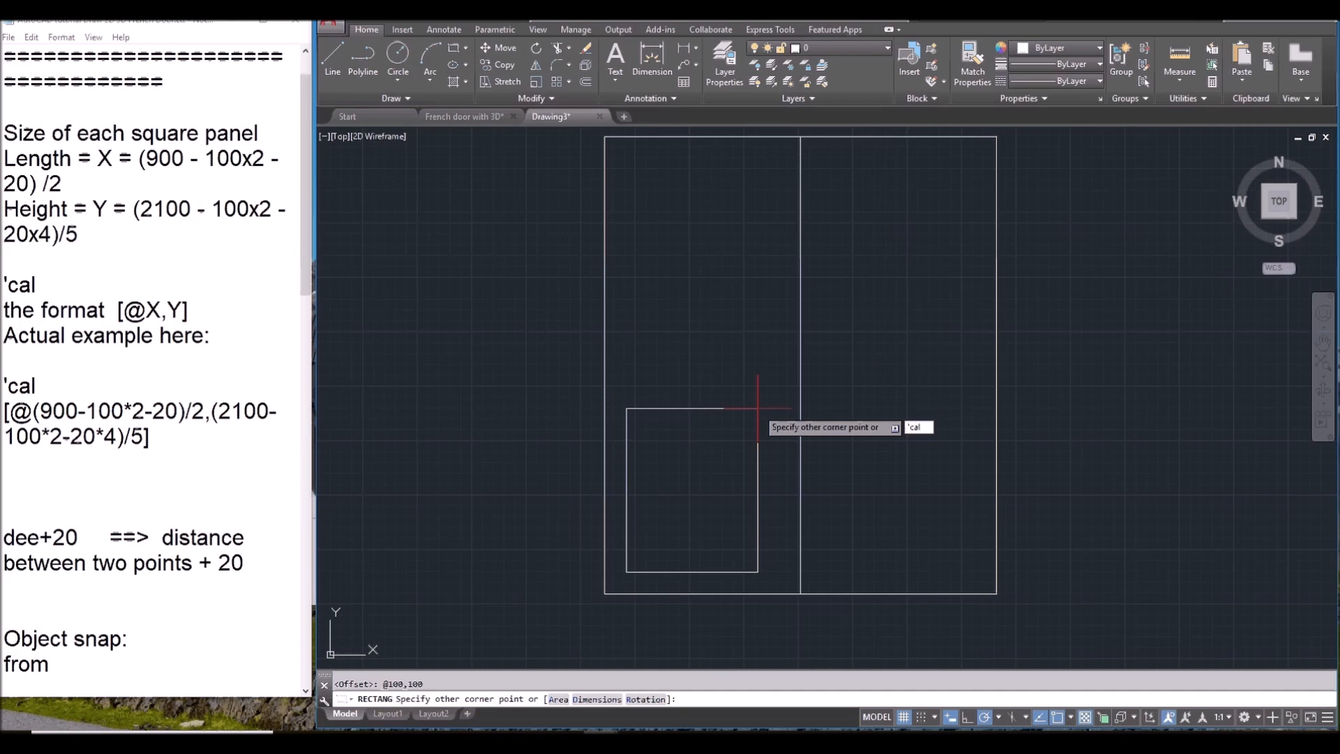
{"action": "key", "text": "Return"}
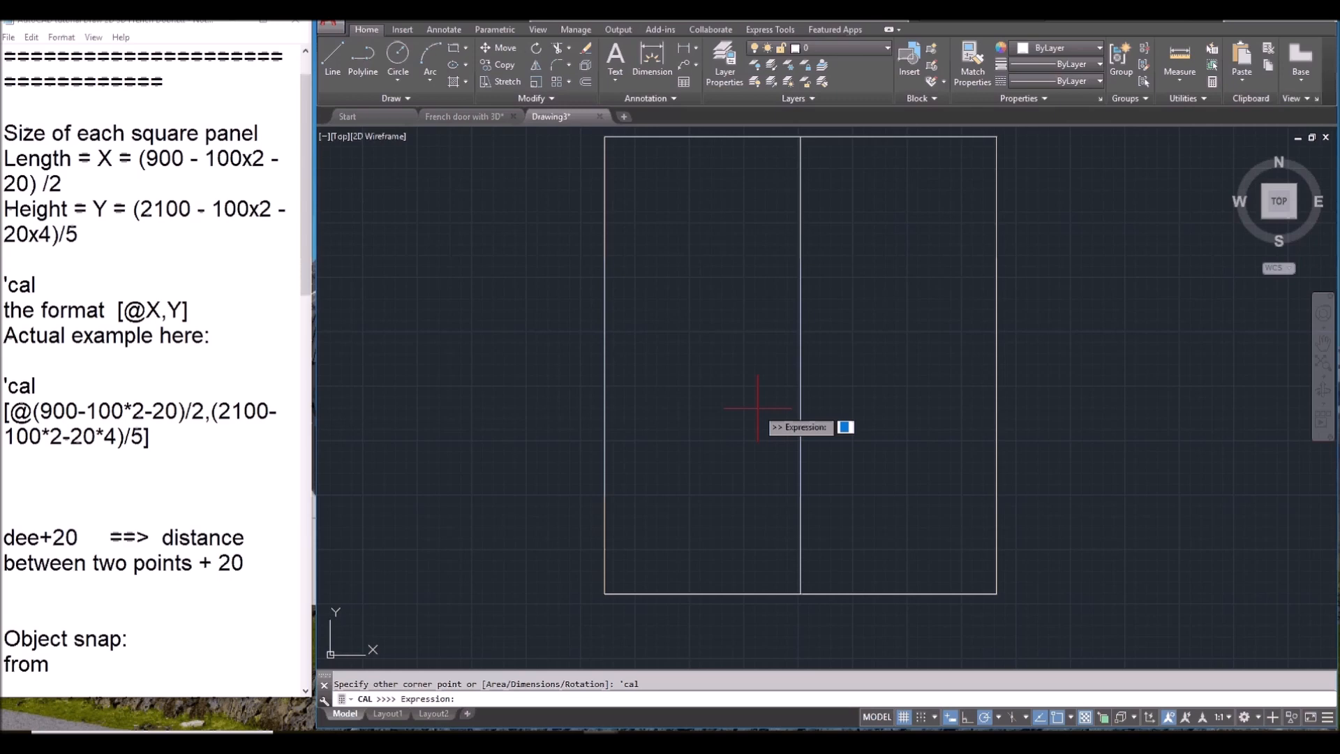
{"action": "type", "text": "[@(900-1"}
{"action": "key", "text": "BackSpace"}
{"action": "key", "text": "BackSpace"}
{"action": "type", "text": "-100*2"}
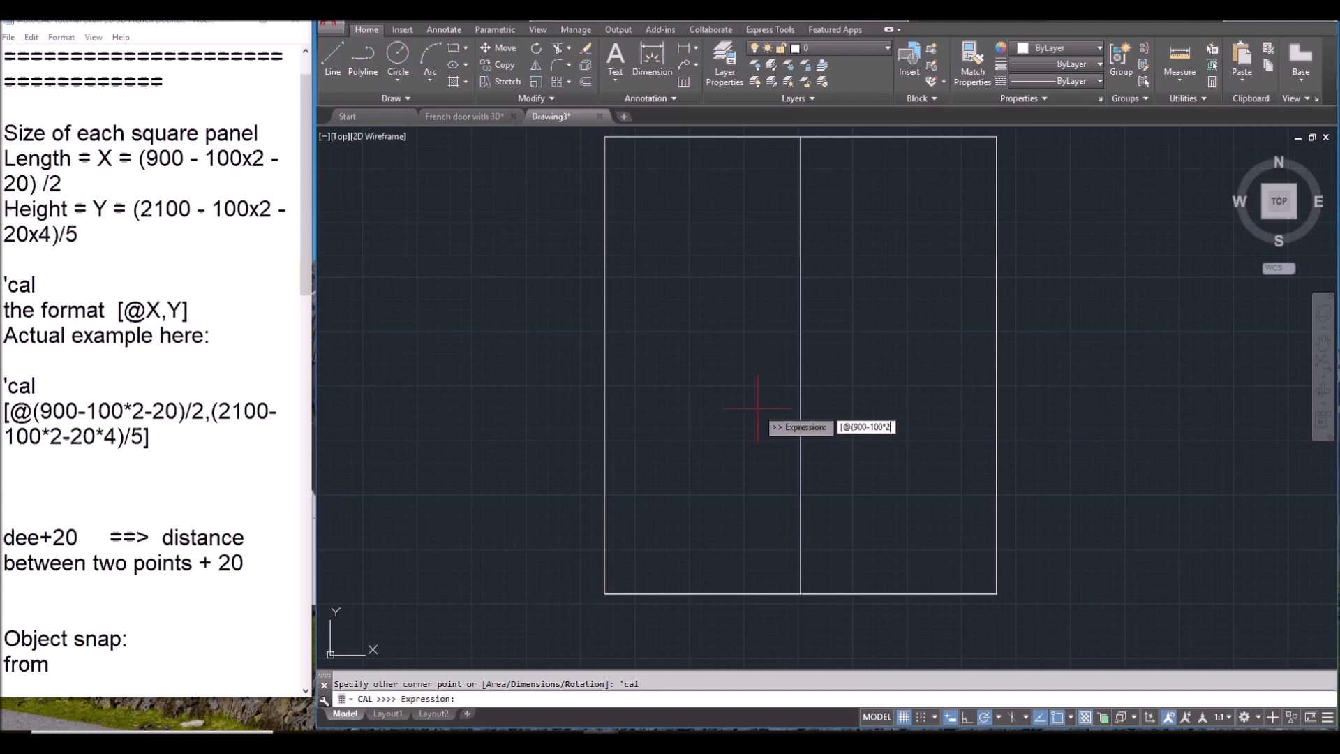
{"action": "type", "text": "-20)/2,(2100-100"}
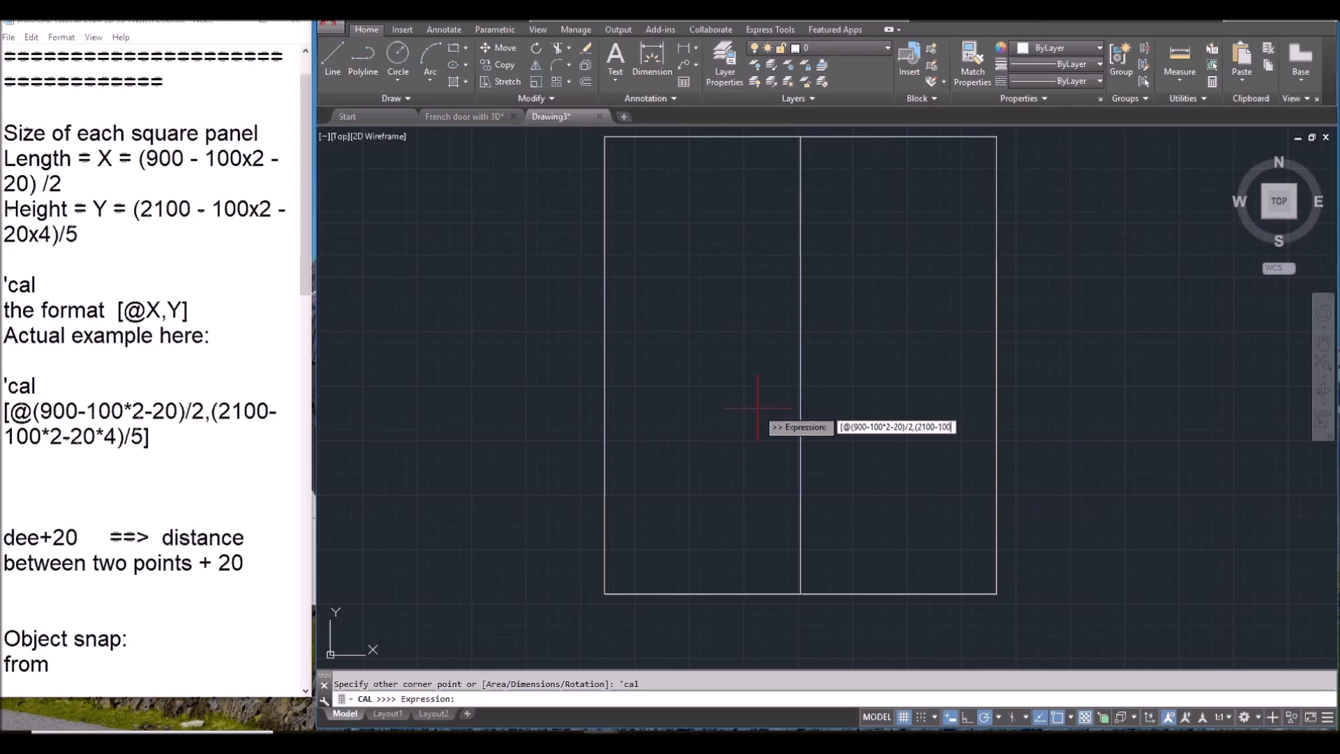
{"action": "type", "text": "*2-20*4)/5]"}
{"action": "key", "text": "Return"}
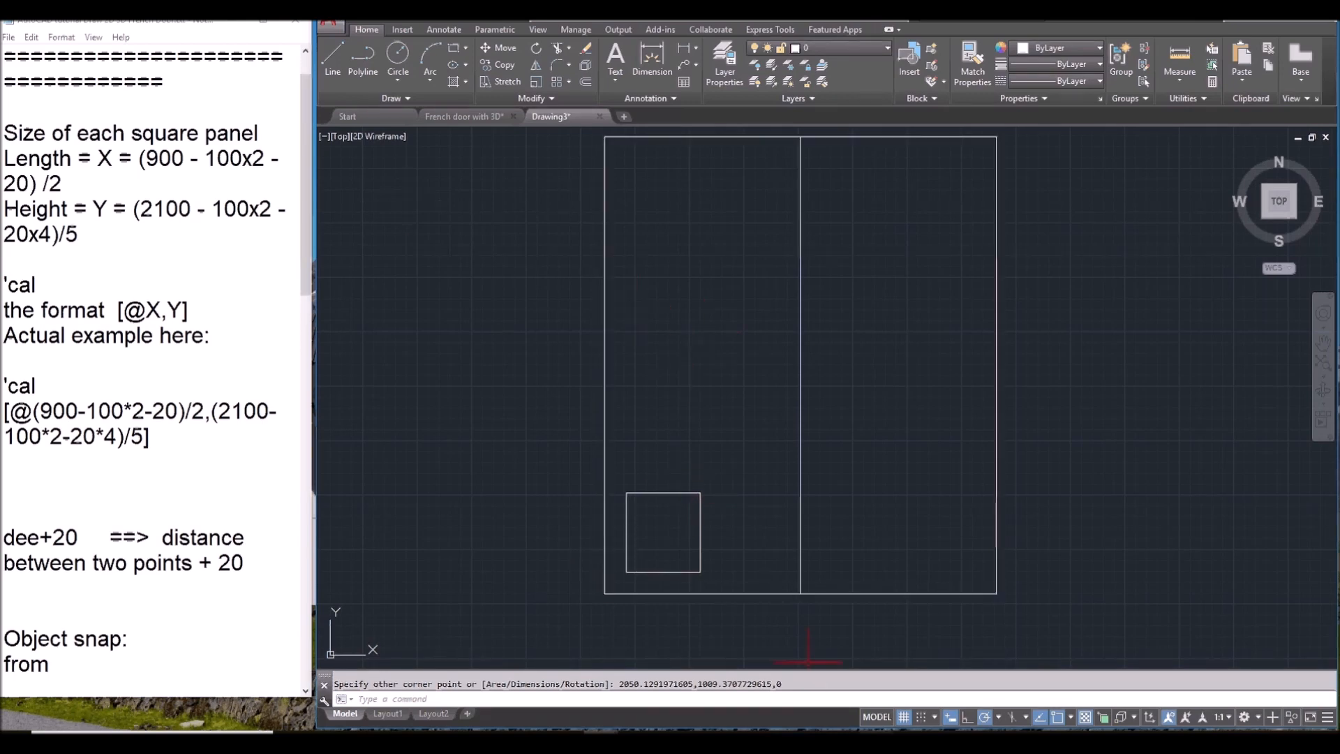
Step: Check the panel layout in the reference drawing and create a rectangular array of the last-drawn panel with 2 columns and 5 rows
{"action": "left_click", "coordinate": [875, 741]}
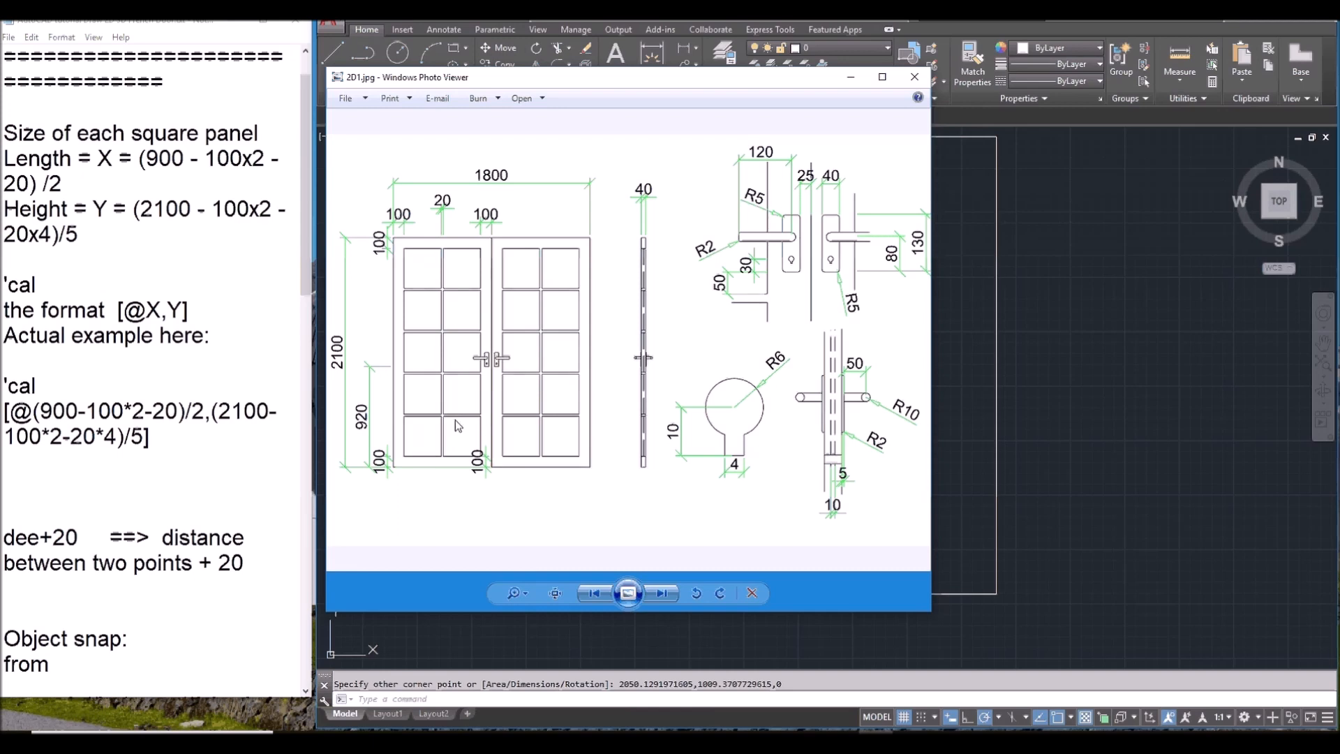
{"action": "left_click", "coordinate": [849, 79]}
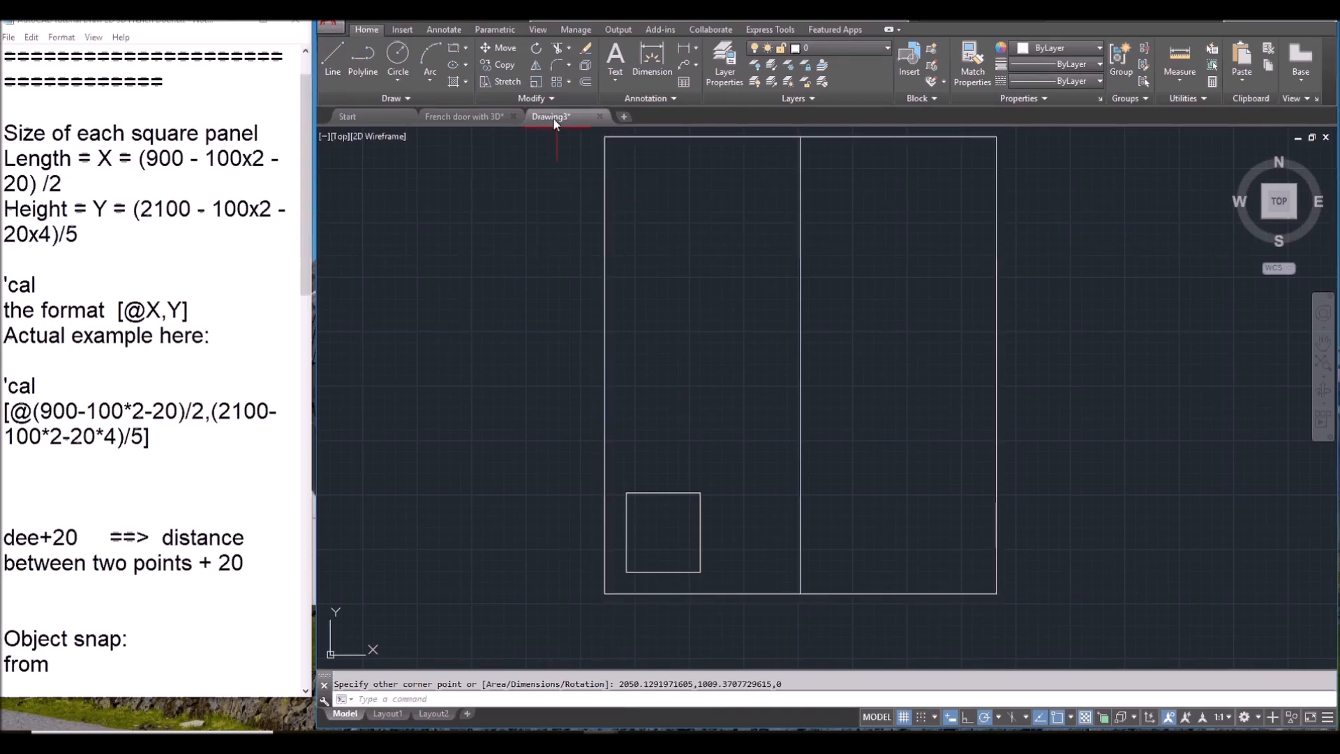
{"action": "left_click", "coordinate": [570, 83]}
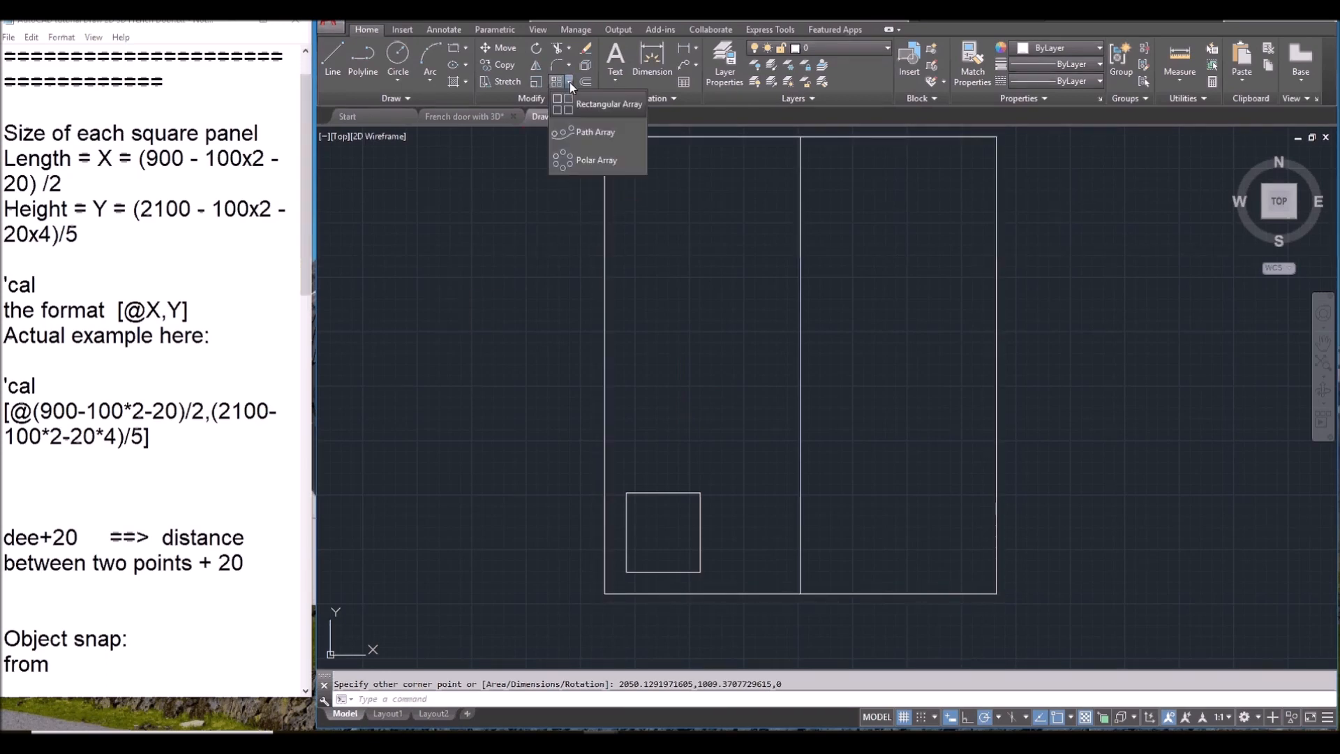
{"action": "left_click", "coordinate": [579, 107]}
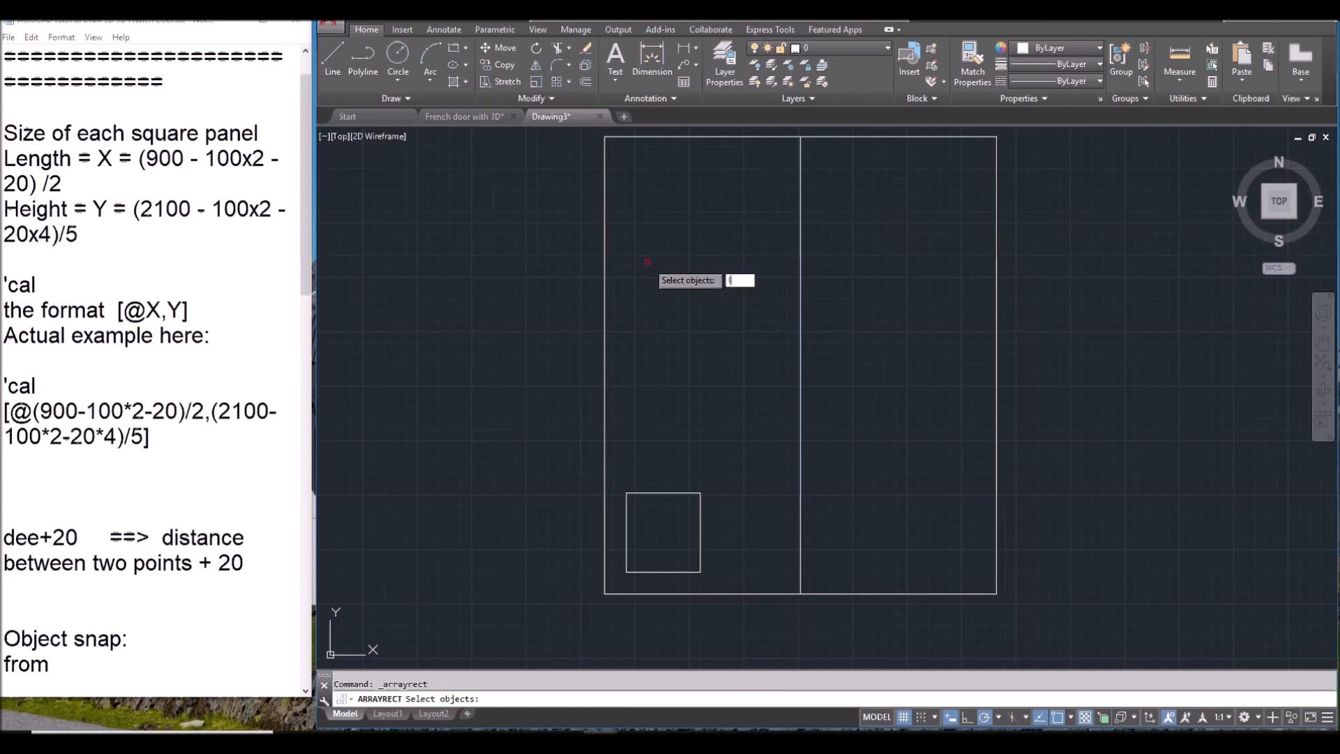
{"action": "type", "text": "l"}
{"action": "key", "text": "Return"}
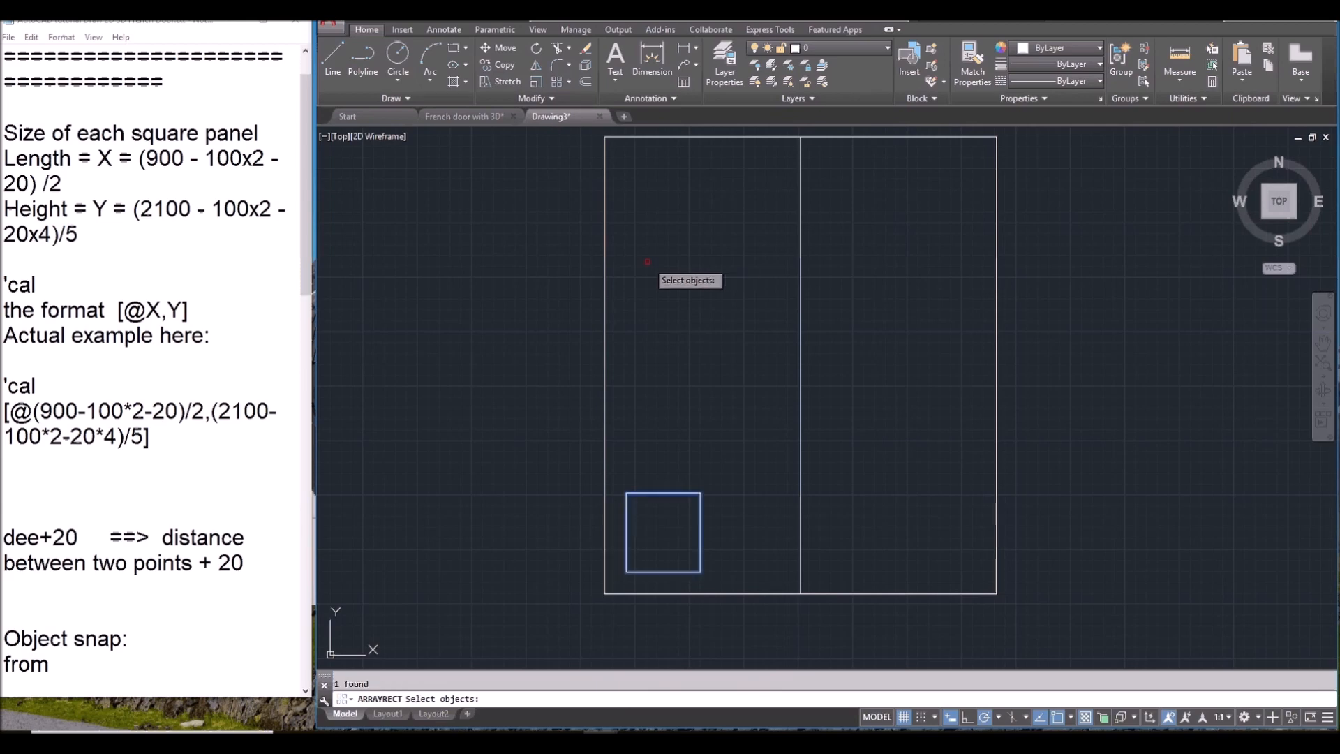
{"action": "key", "text": "Return"}
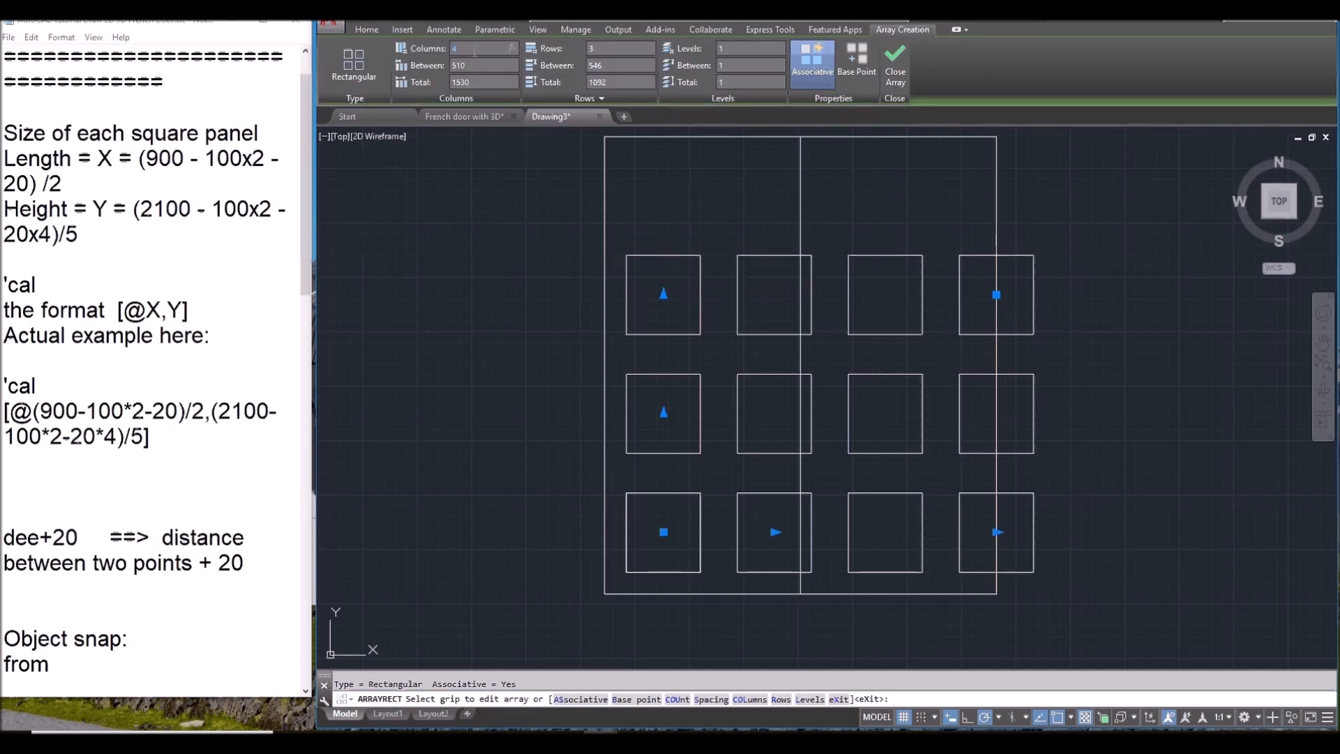
{"action": "type", "text": "2"}
{"action": "left_click", "coordinate": [605, 51]}
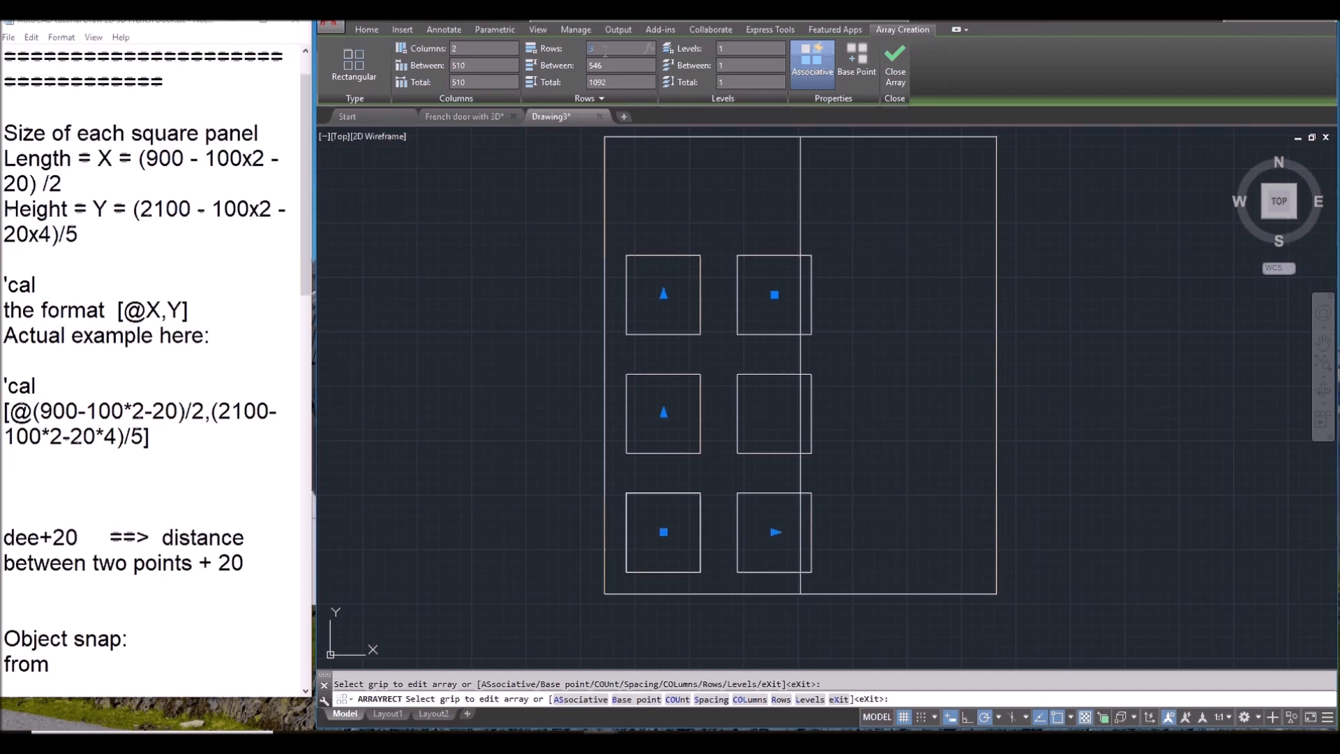
{"action": "key", "text": "Return"}
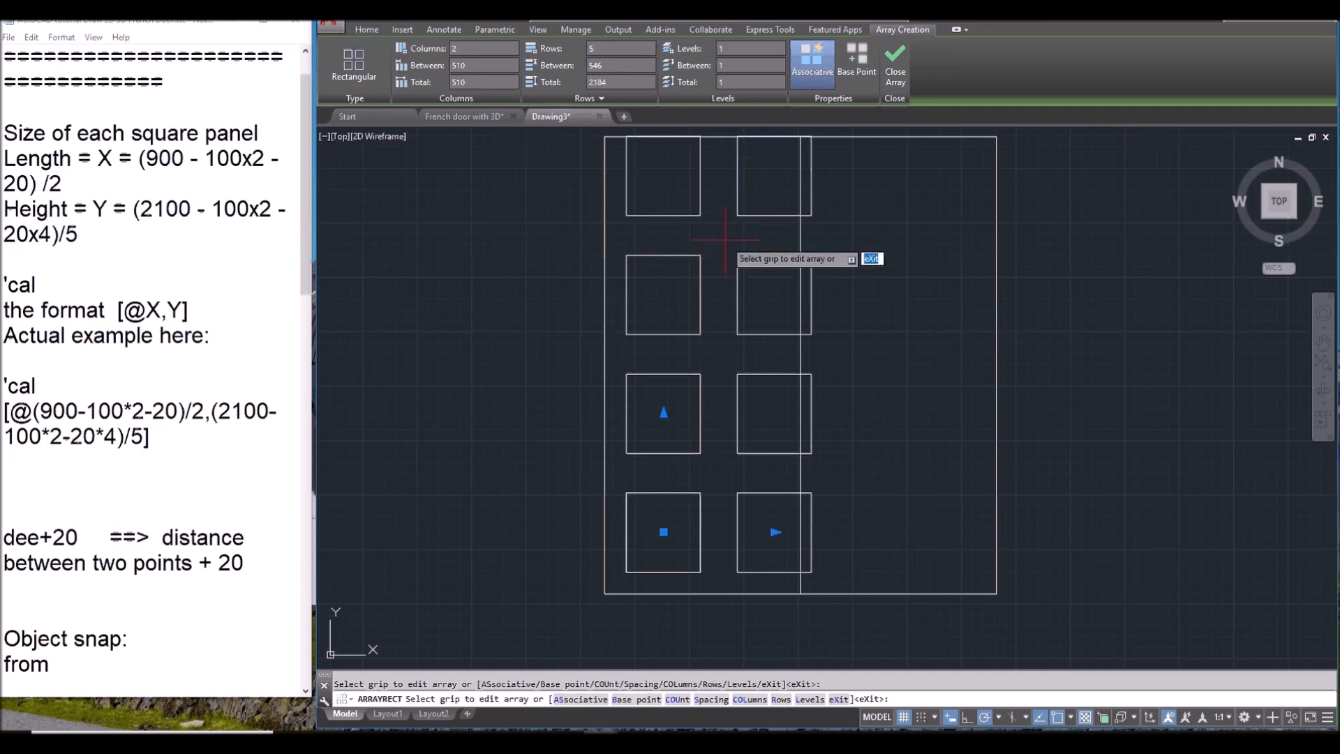
Step: Set the array's column spacing with the 'cal expression dee+20, picking the two ends of the lower-left panel's upper edge
{"action": "scroll", "coordinate": [726, 241], "scroll_direction": "down", "scroll_amount": 2}
{"action": "mouse_move", "coordinate": [725, 305]}
{"action": "middle_mouse_down"}
{"action": "mouse_move", "coordinate": [725, 386]}
{"action": "mouse_move", "coordinate": [710, 364]}
{"action": "middle_mouse_up"}
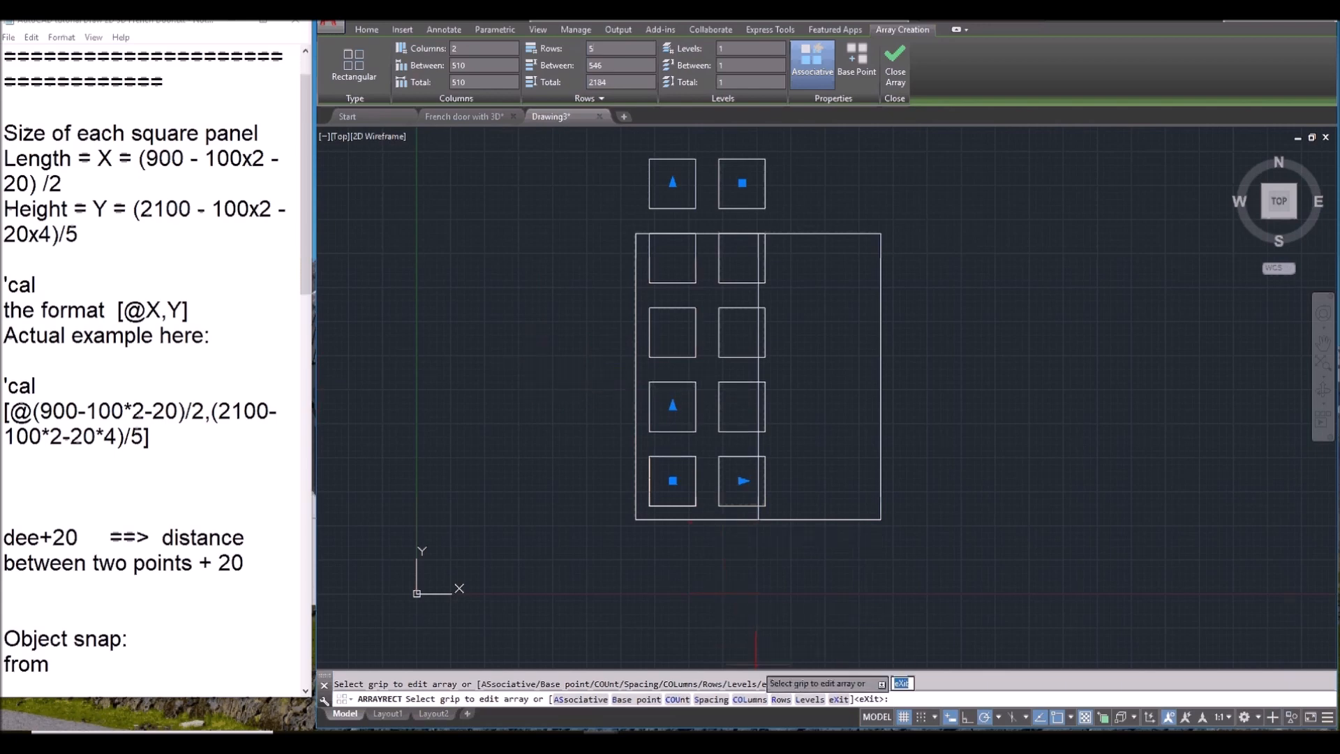
{"action": "left_click", "coordinate": [710, 700]}
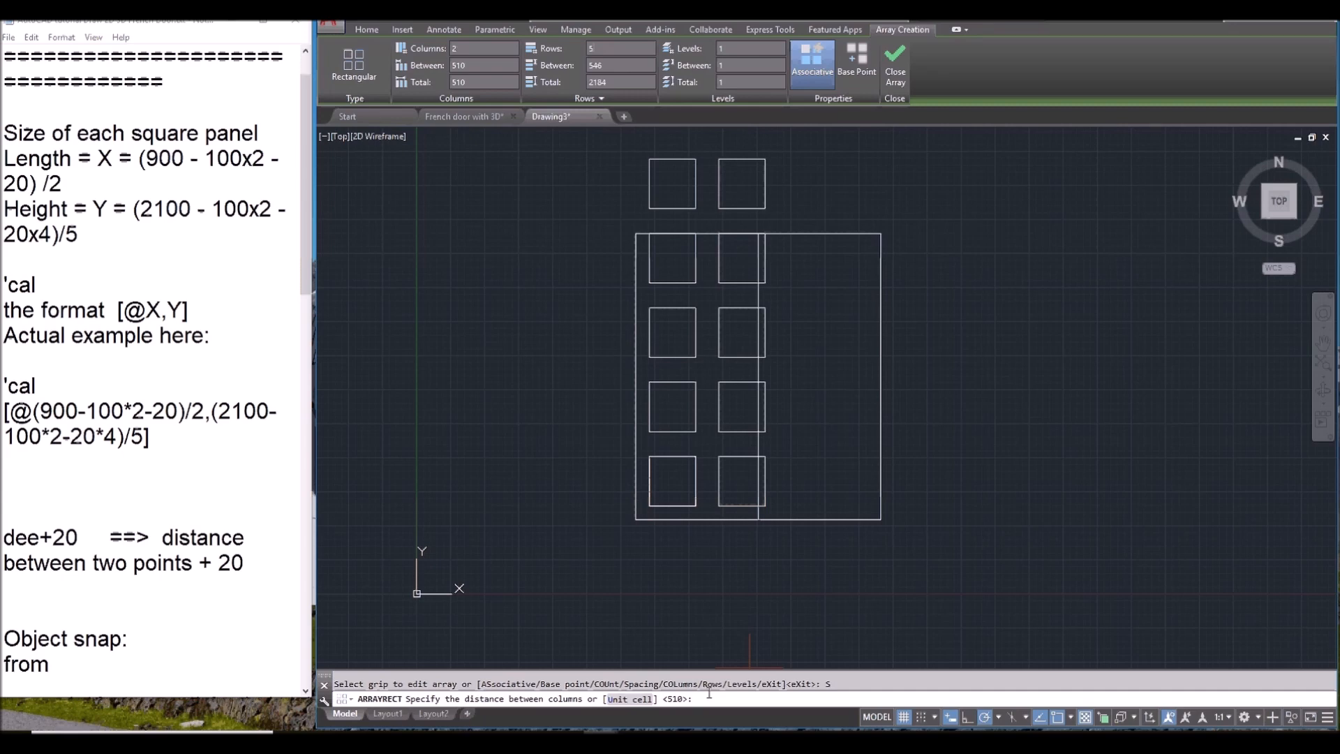
{"action": "type", "text": "'cal"}
{"action": "key", "text": "Return"}
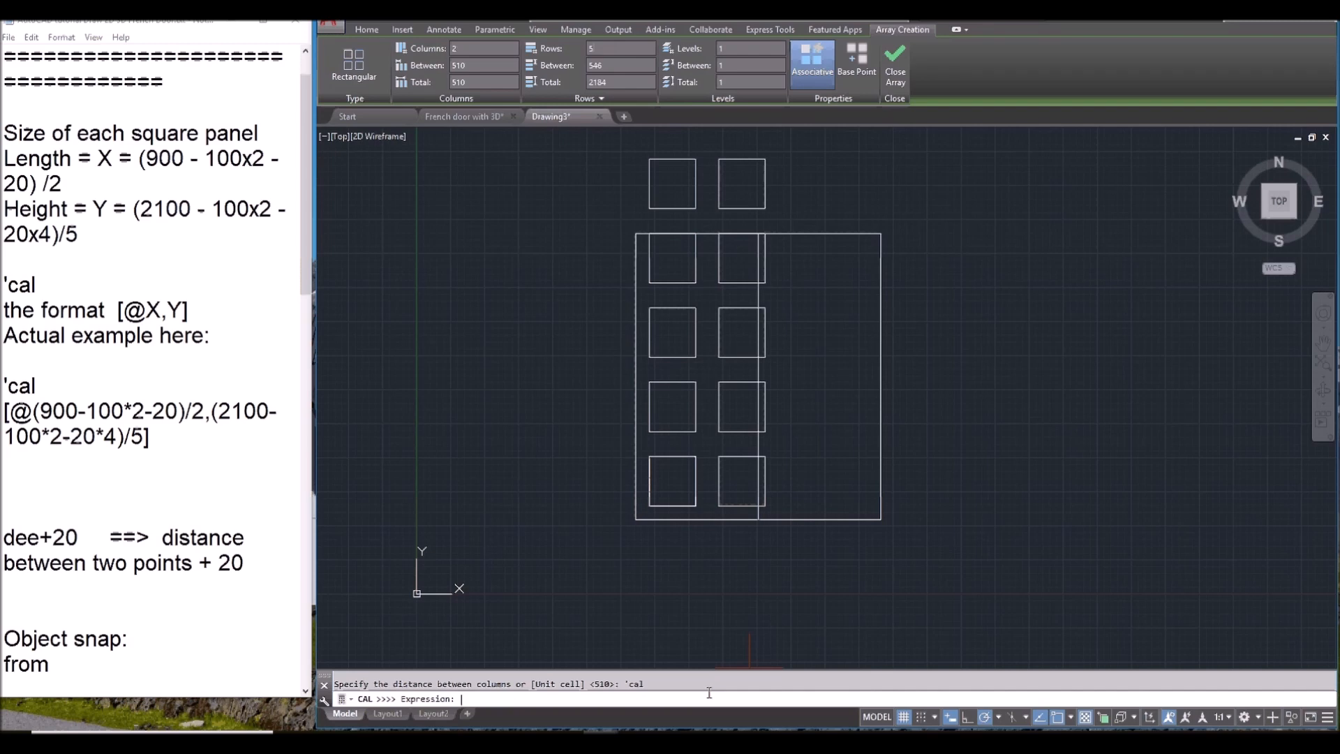
{"action": "left_click_drag", "start_coordinate": [79, 536], "coordinate": [16, 538]}
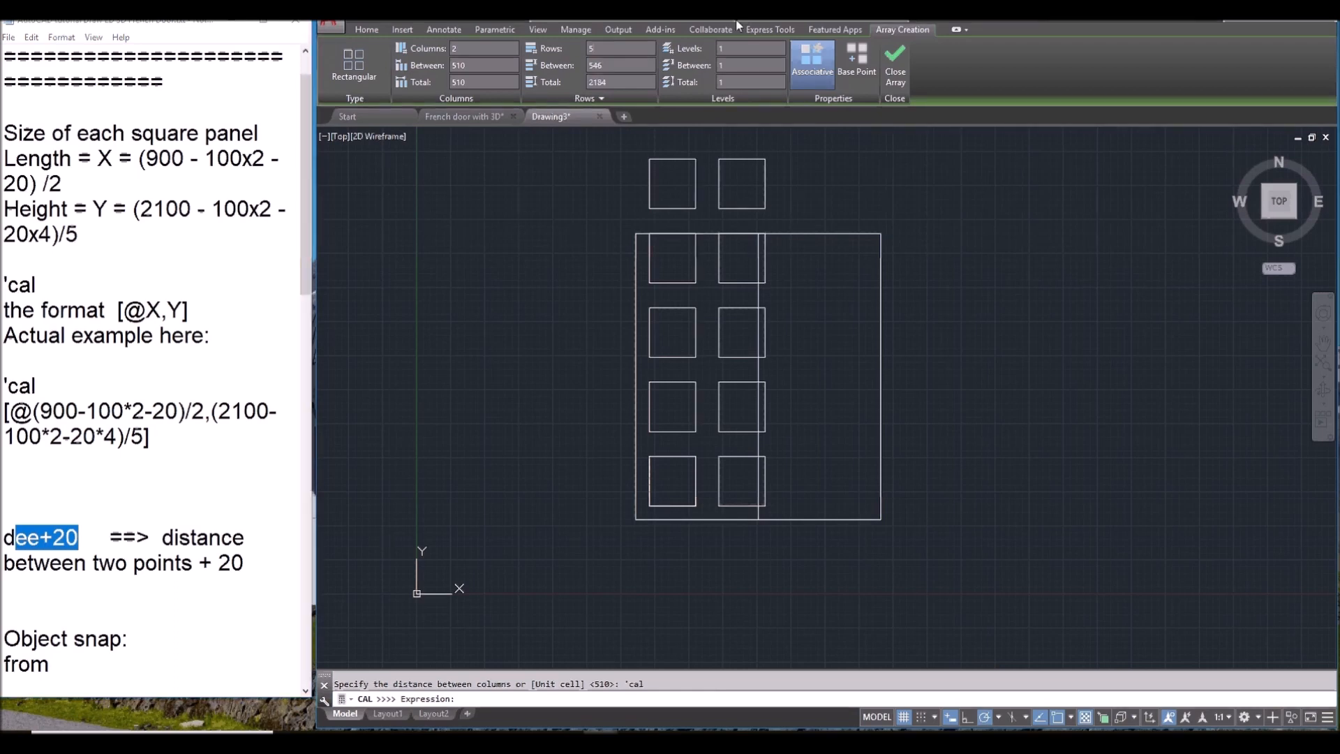
{"action": "type", "text": "dee"}
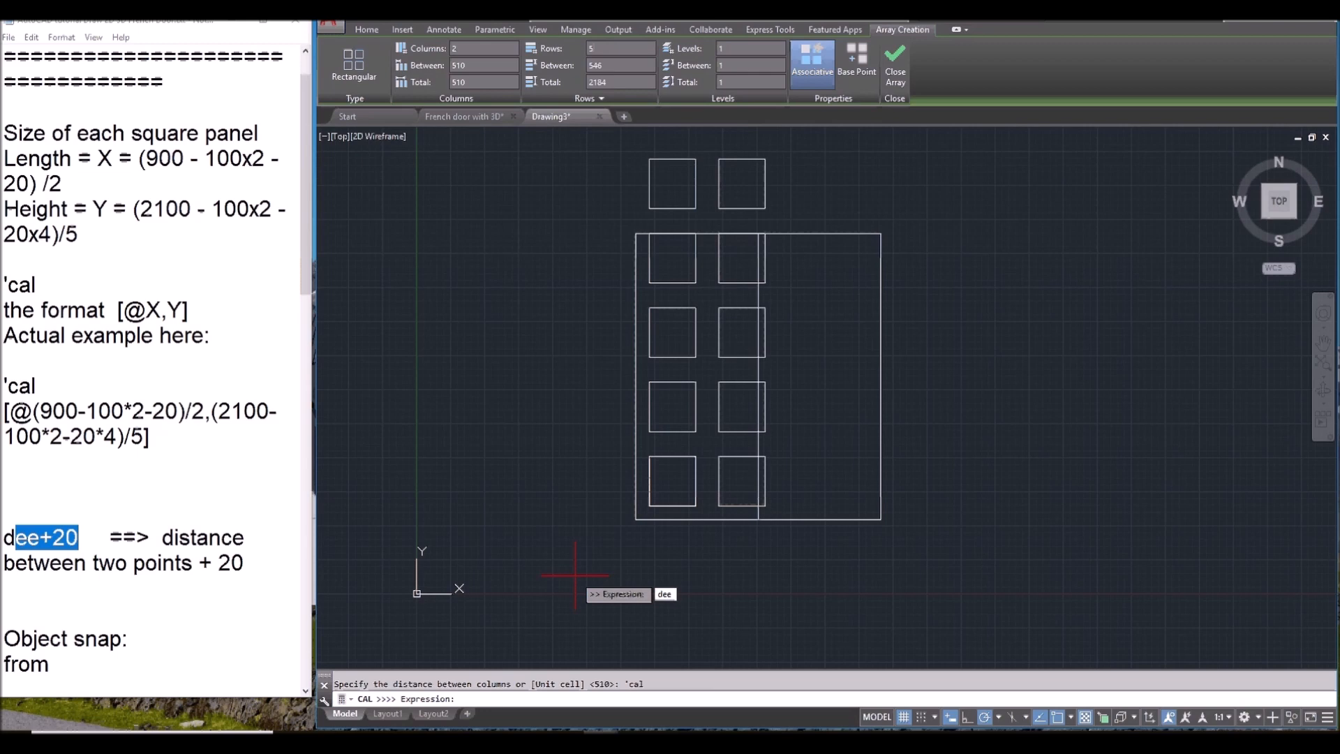
{"action": "type", "text": "+20"}
{"action": "key", "text": "Return"}
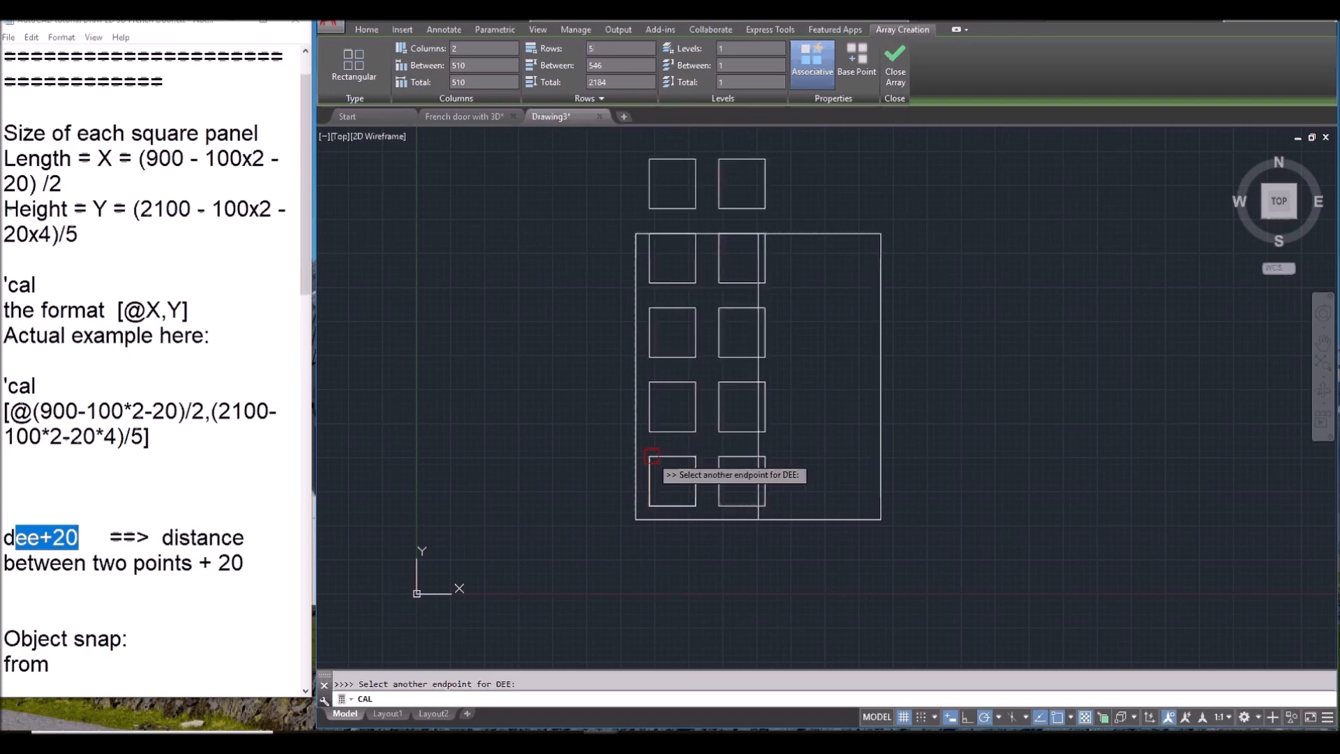
{"action": "left_click", "coordinate": [652, 456]}
{"action": "left_click", "coordinate": [696, 457]}
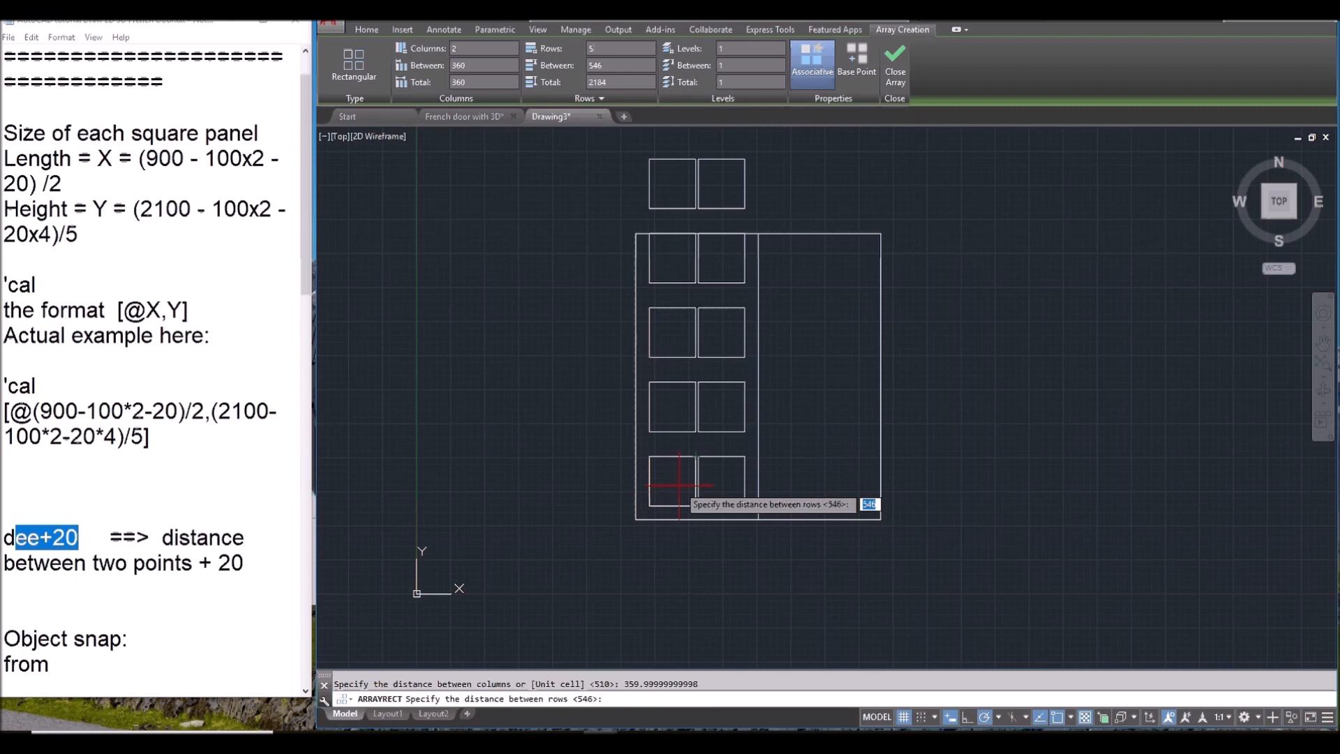
Step: Set the array's row spacing with the 'cal expression dee+20, picking the two ends of the lower-left panel's left edge, and finish the array
{"action": "scroll", "coordinate": [680, 489], "scroll_direction": "up", "scroll_amount": 2}
{"action": "scroll", "coordinate": [671, 502], "scroll_direction": "up", "scroll_amount": 2}
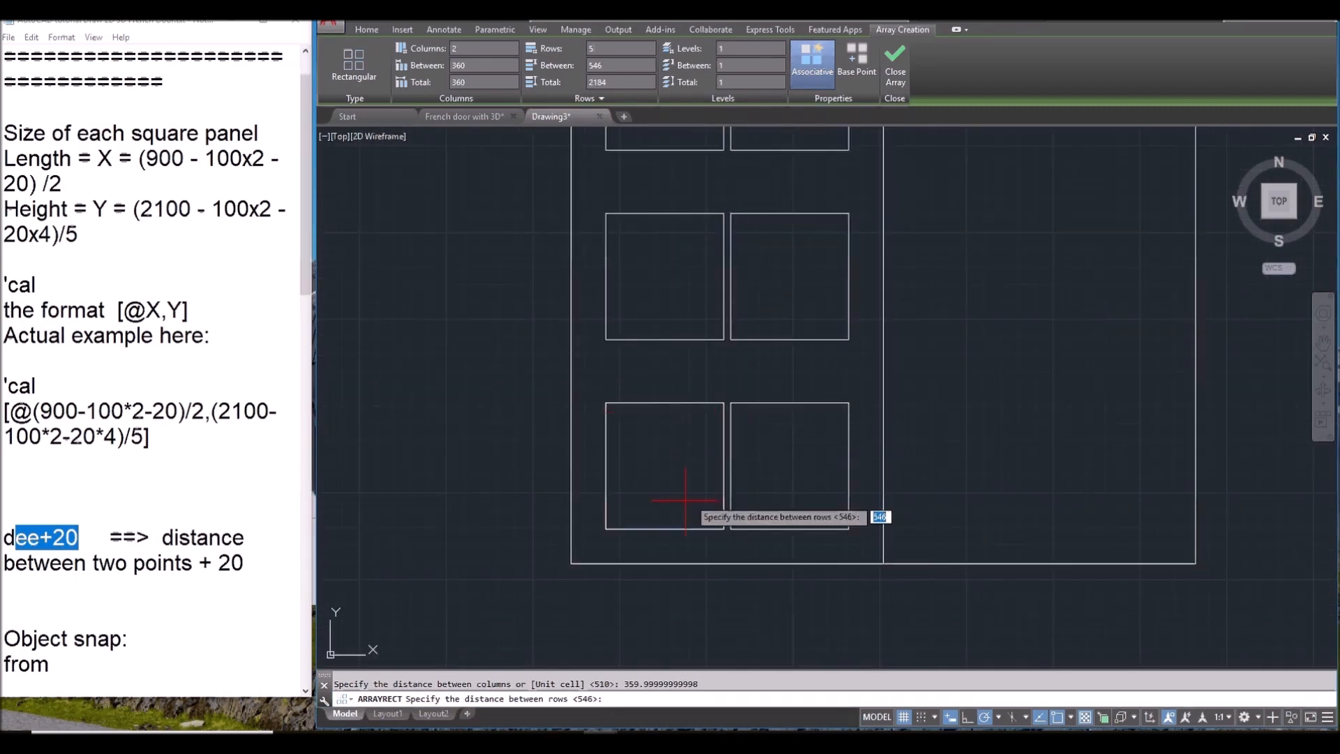
{"action": "type", "text": "'ca"}
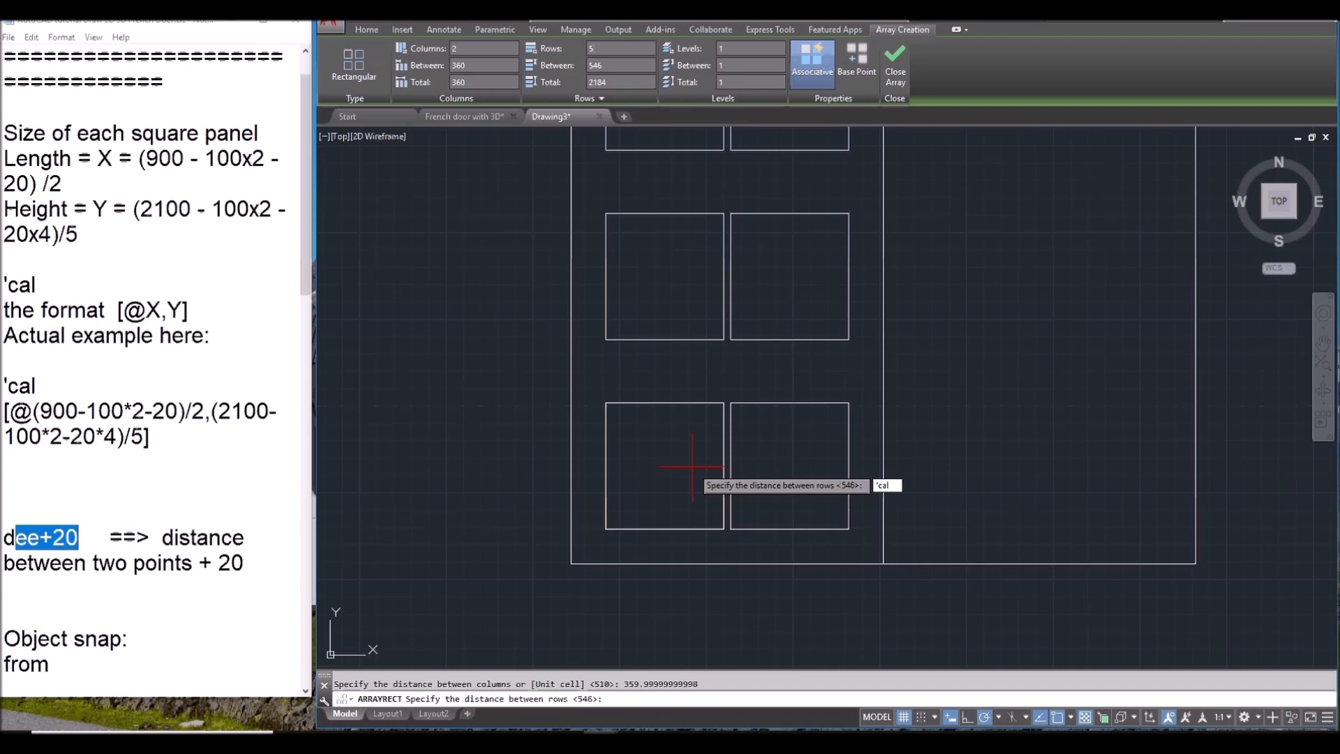
{"action": "type", "text": "l"}
{"action": "key", "text": "Return"}
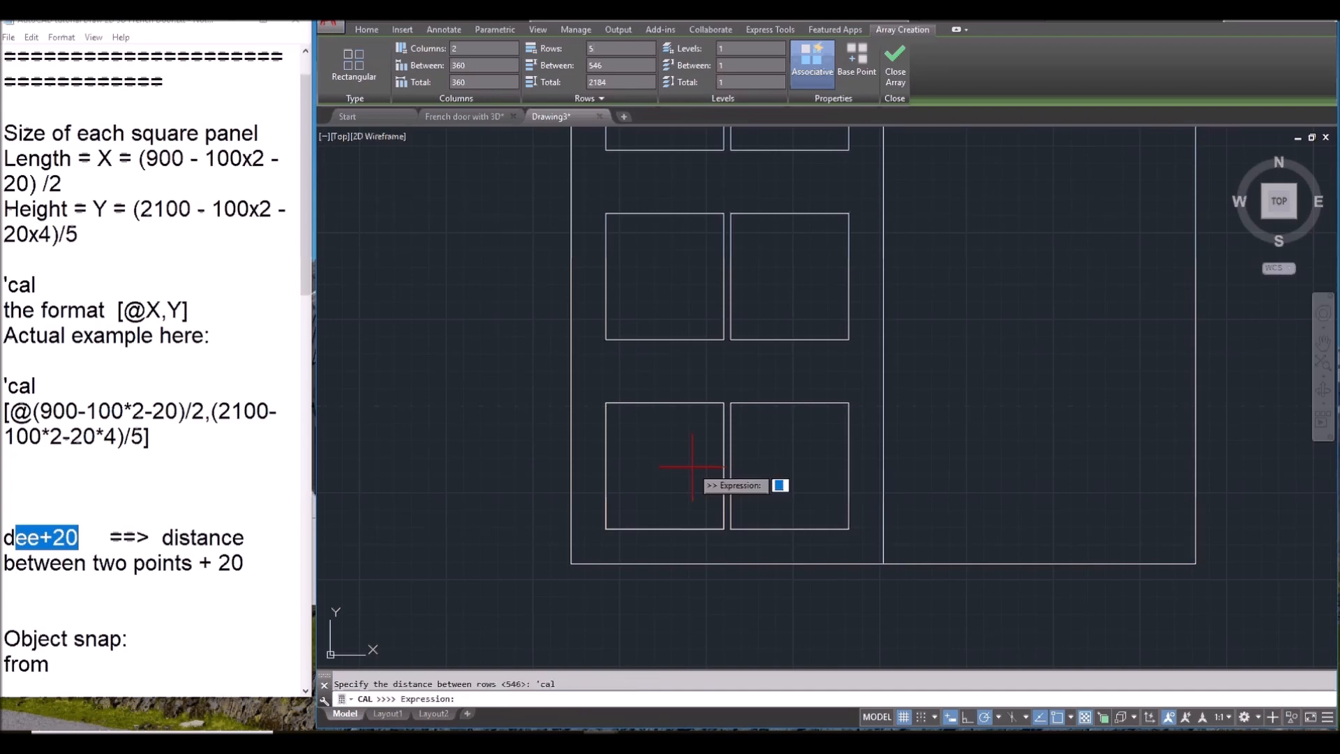
{"action": "type", "text": "dee+20"}
{"action": "key", "text": "Return"}
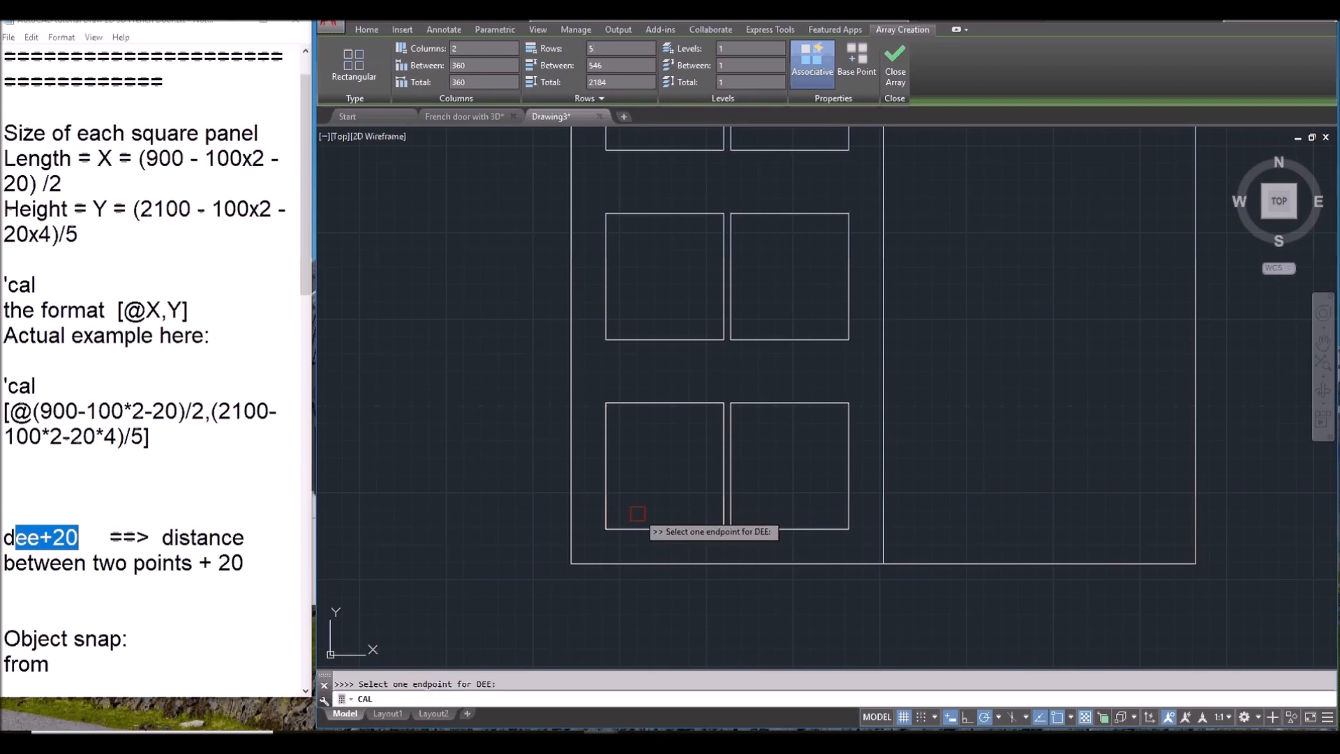
{"action": "left_click", "coordinate": [607, 529]}
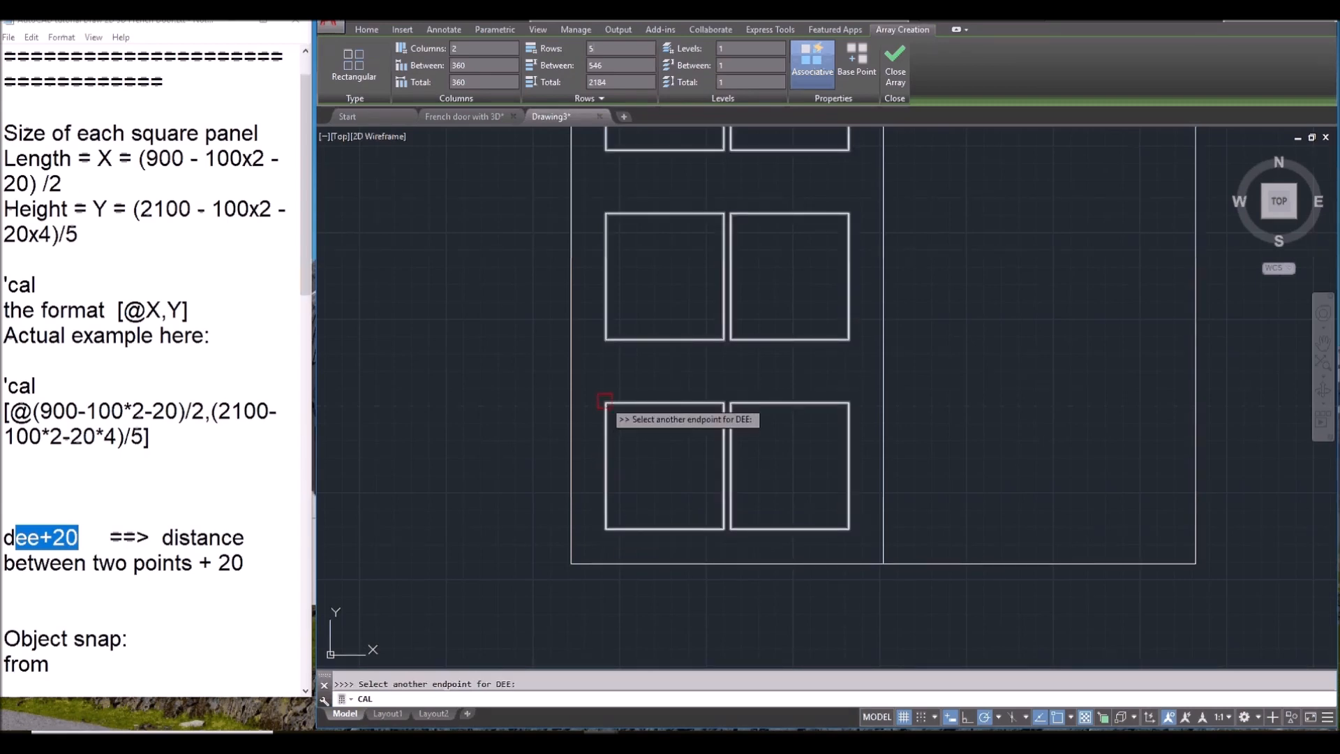
{"action": "left_click", "coordinate": [604, 401]}
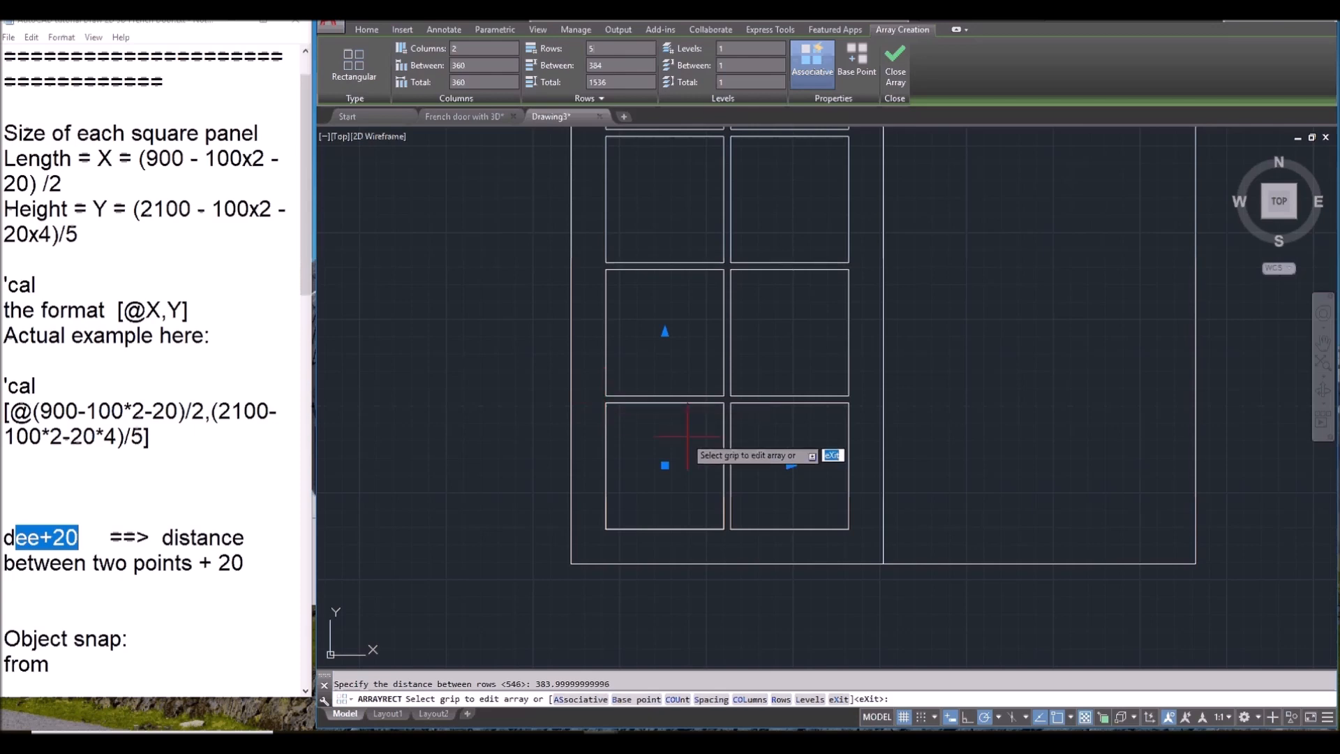
{"action": "scroll", "coordinate": [689, 437], "scroll_direction": "down", "scroll_amount": 4}
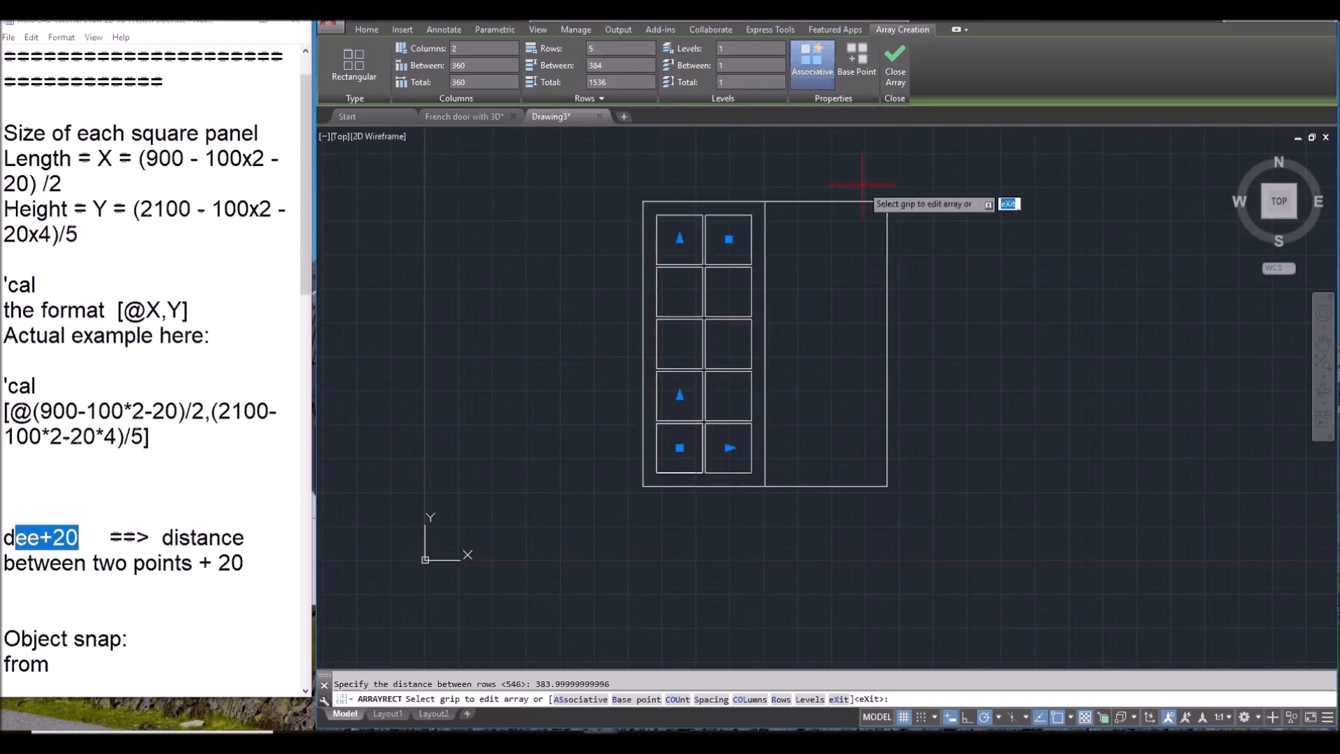
{"action": "key", "text": "Return"}
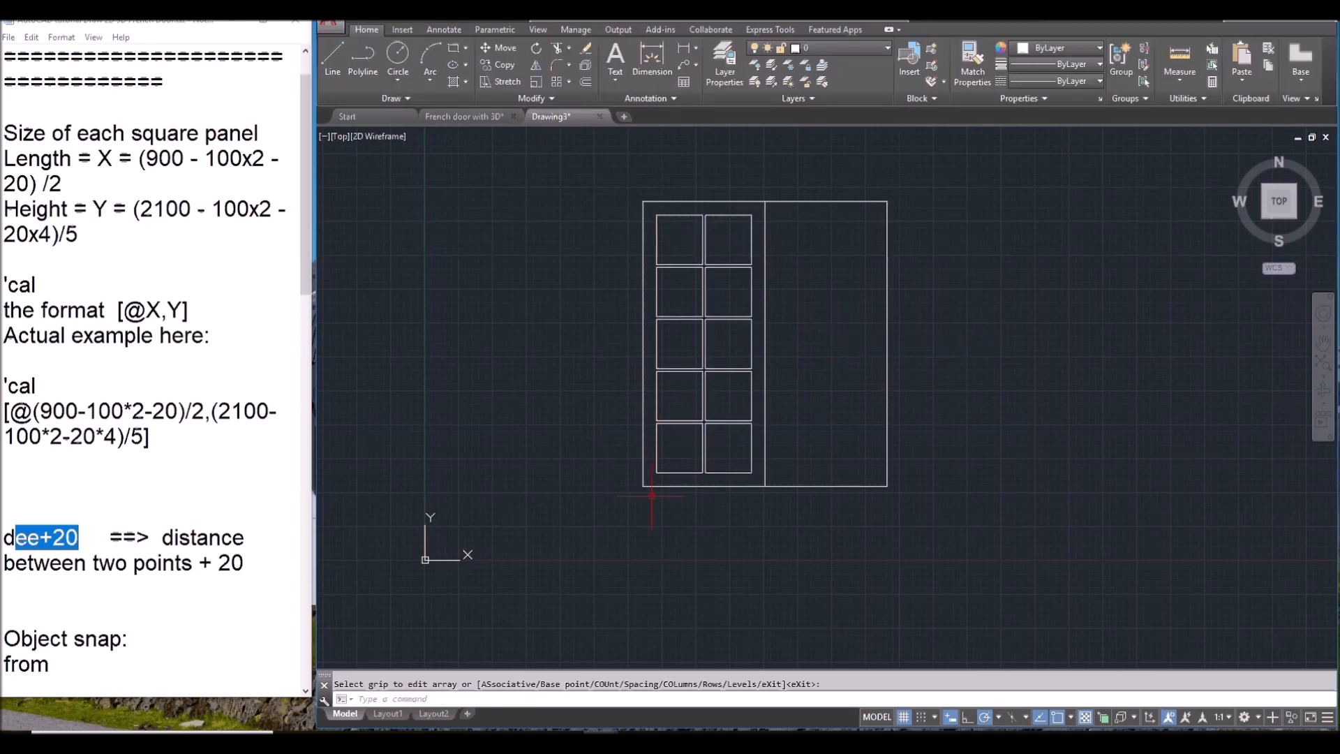
Step: Examine the handle and keyhole details in the 2D1.jpg reference drawing and place them beside the door drawing
{"action": "left_click", "coordinate": [869, 742]}
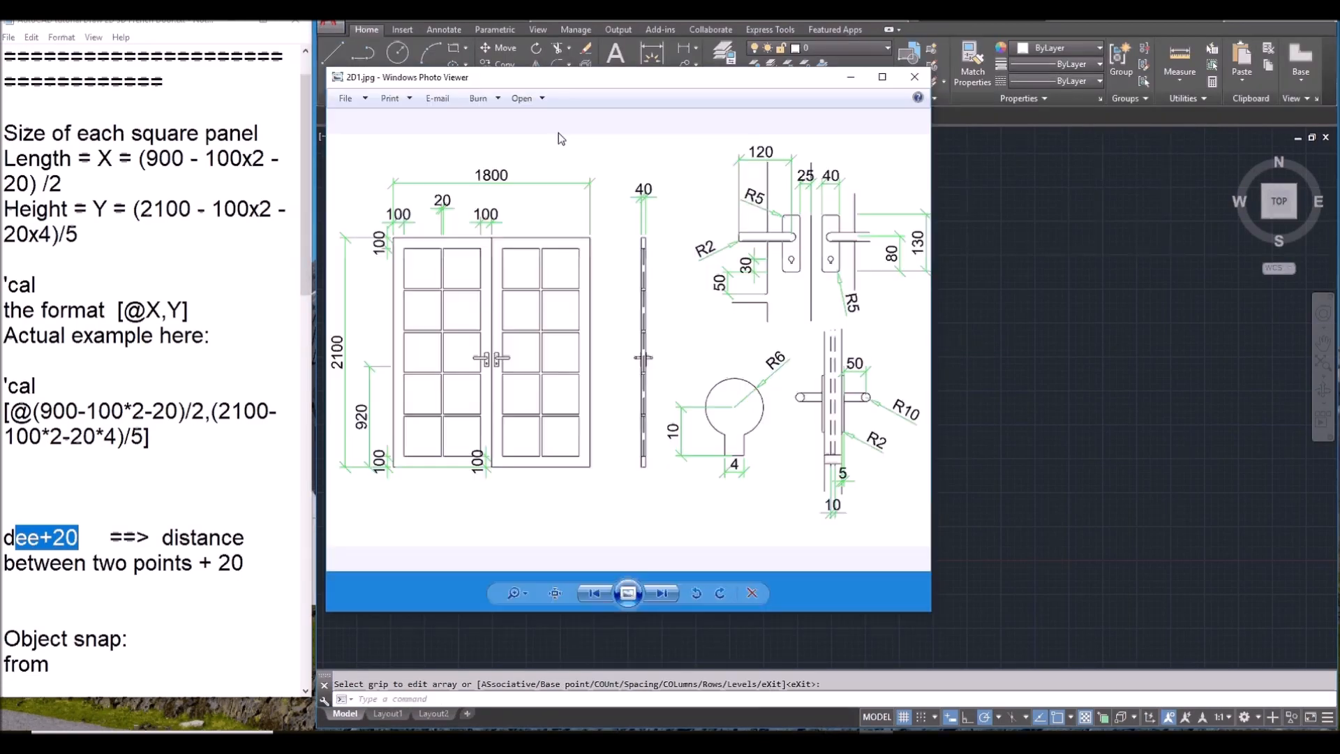
{"action": "left_click_drag", "start_coordinate": [593, 82], "coordinate": [284, 79]}
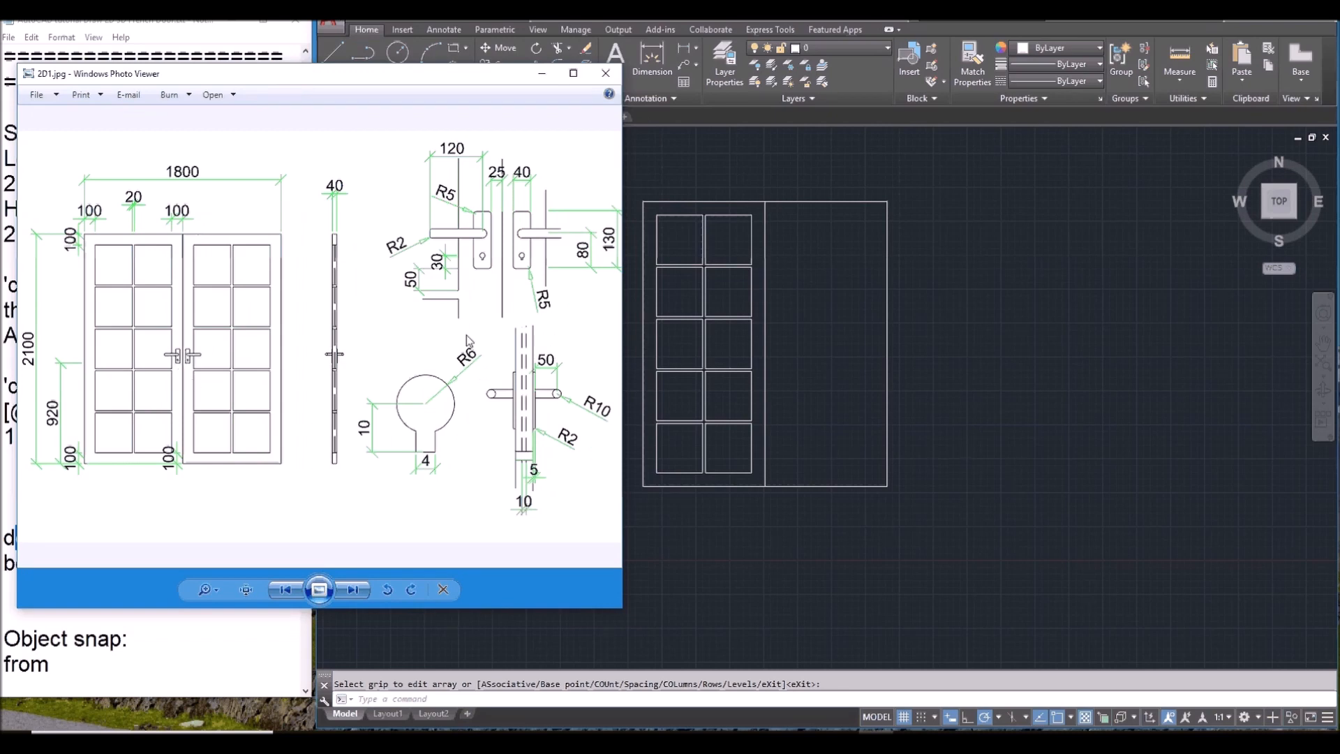
{"action": "scroll", "coordinate": [479, 326], "scroll_direction": "up", "scroll_amount": 2}
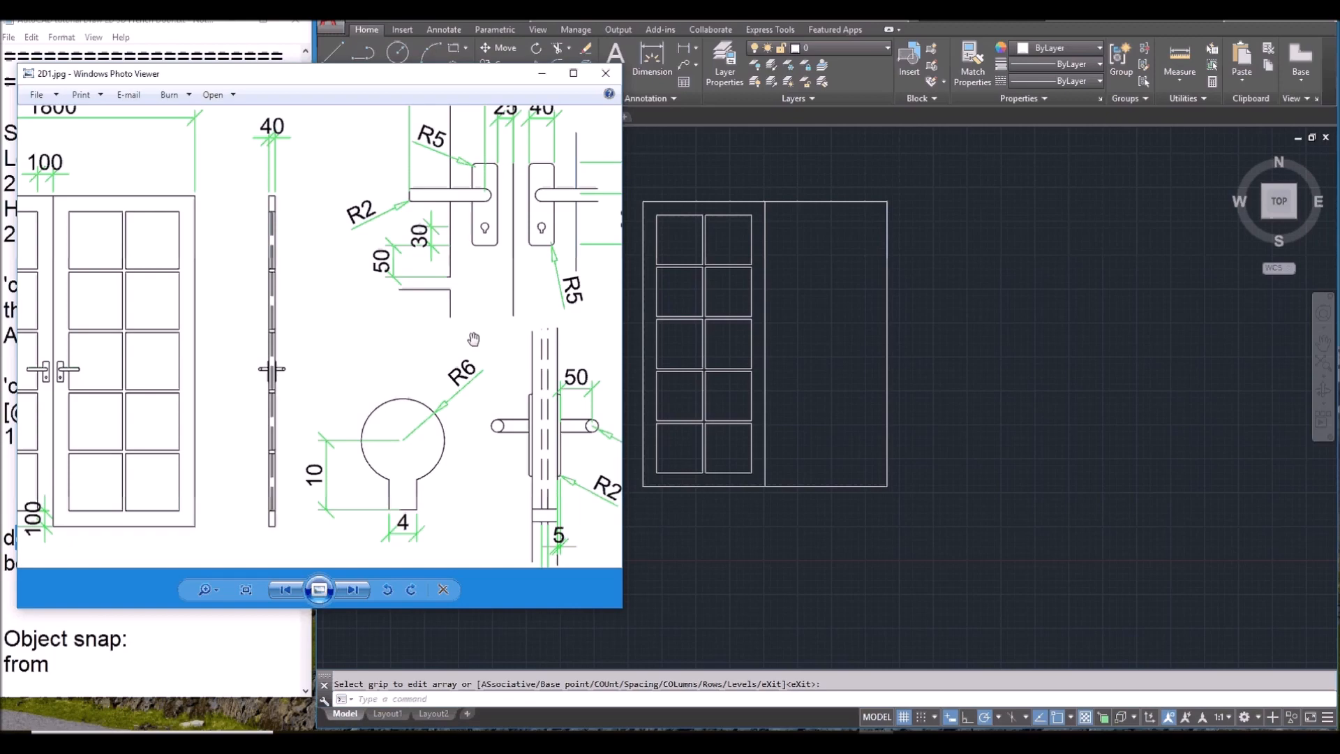
{"action": "scroll", "coordinate": [474, 340], "scroll_direction": "down", "scroll_amount": 2}
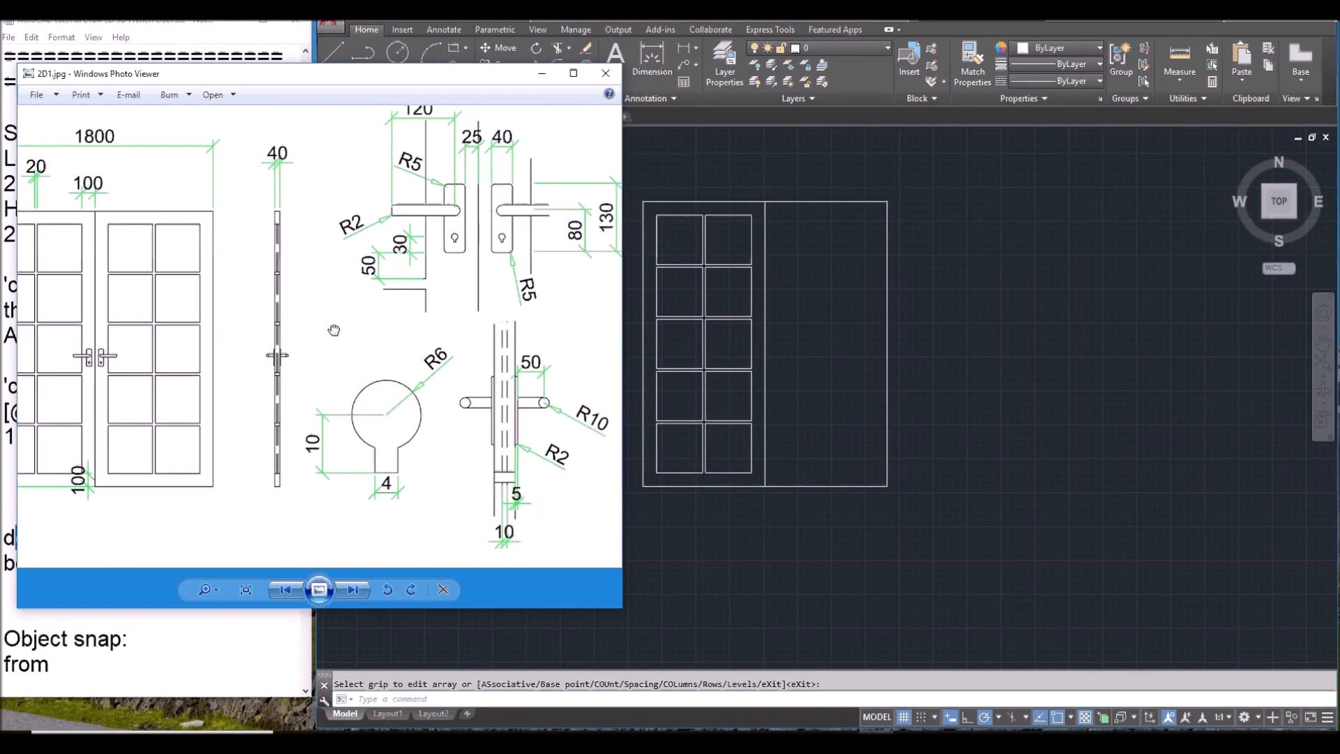
{"action": "mouse_move", "coordinate": [493, 84]}
{"action": "left_mouse_down"}
{"action": "mouse_move", "coordinate": [241, 107]}
{"action": "mouse_move", "coordinate": [487, 117]}
{"action": "left_mouse_up"}
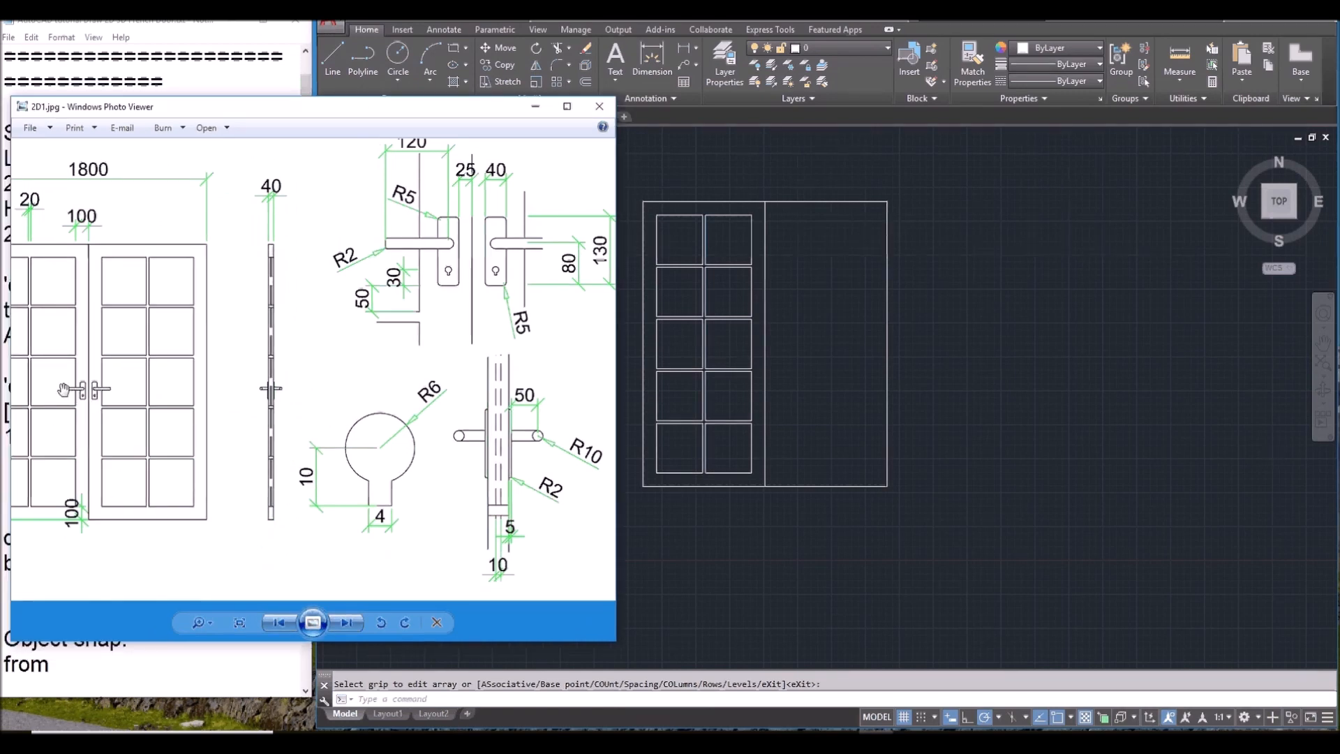
{"action": "left_click_drag", "start_coordinate": [469, 129], "coordinate": [381, 127]}
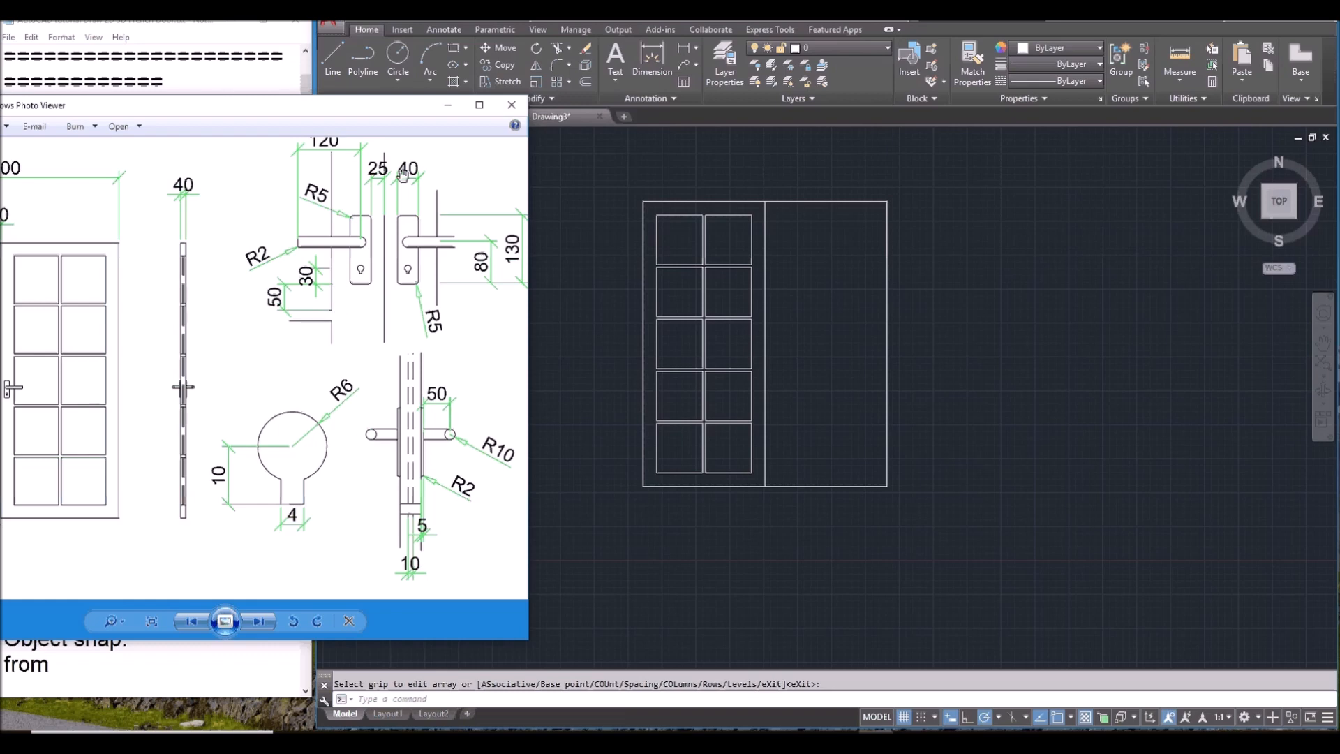
{"action": "scroll", "coordinate": [404, 175], "scroll_direction": "up", "scroll_amount": 1}
{"action": "scroll", "coordinate": [410, 183], "scroll_direction": "down", "scroll_amount": 2}
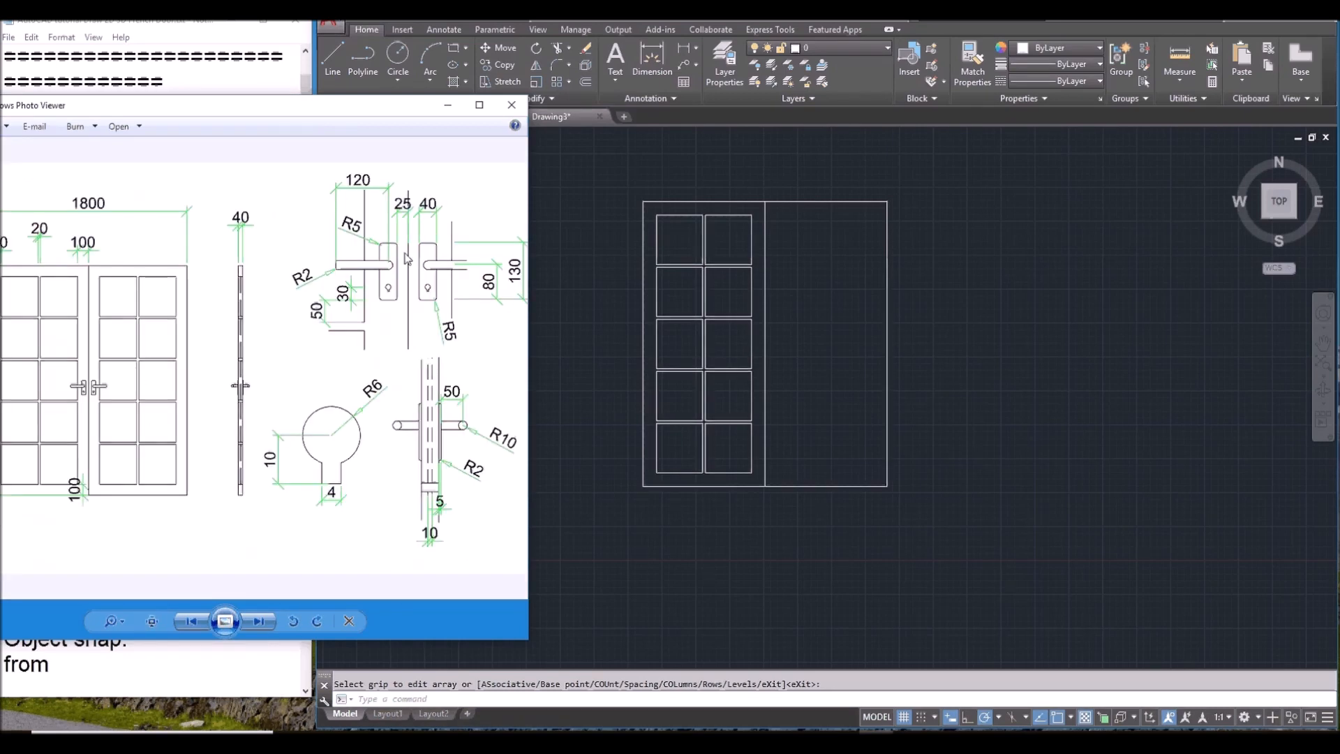
{"action": "scroll", "coordinate": [409, 237], "scroll_direction": "up", "scroll_amount": 1}
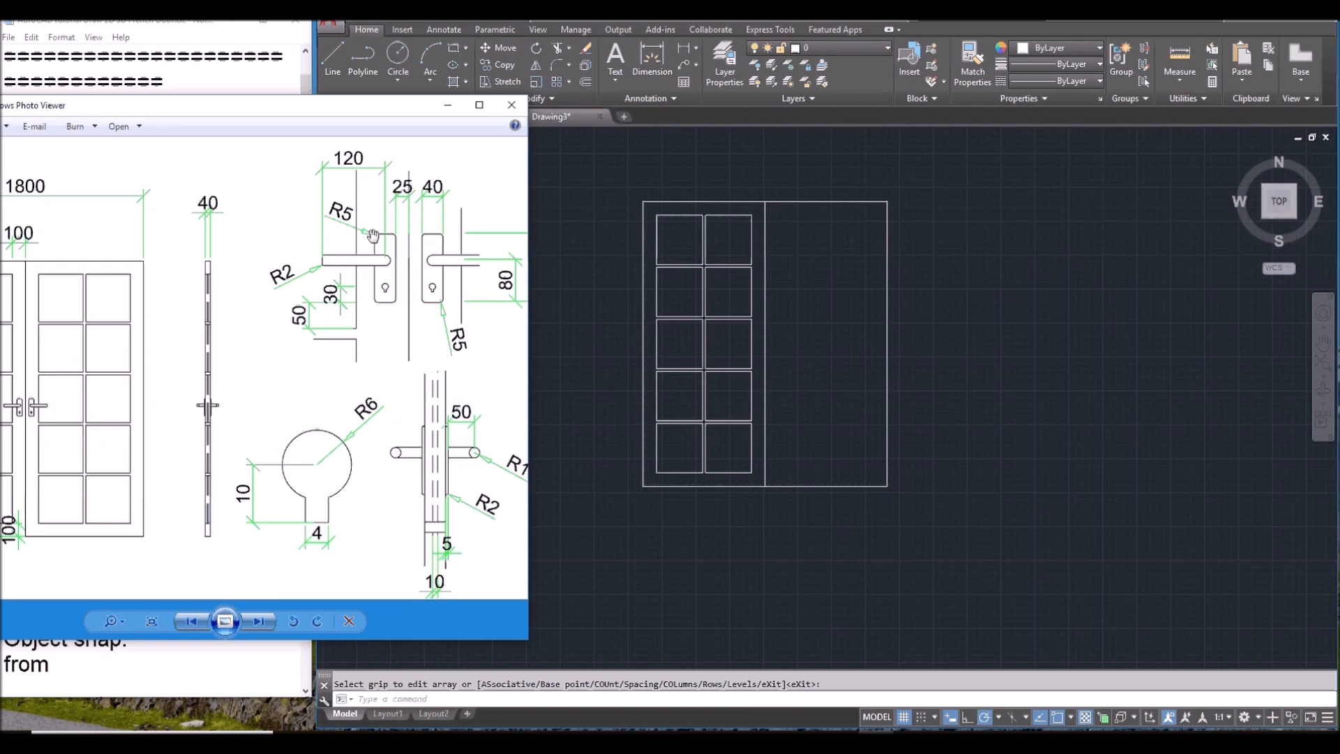
{"action": "left_click", "coordinate": [780, 340]}
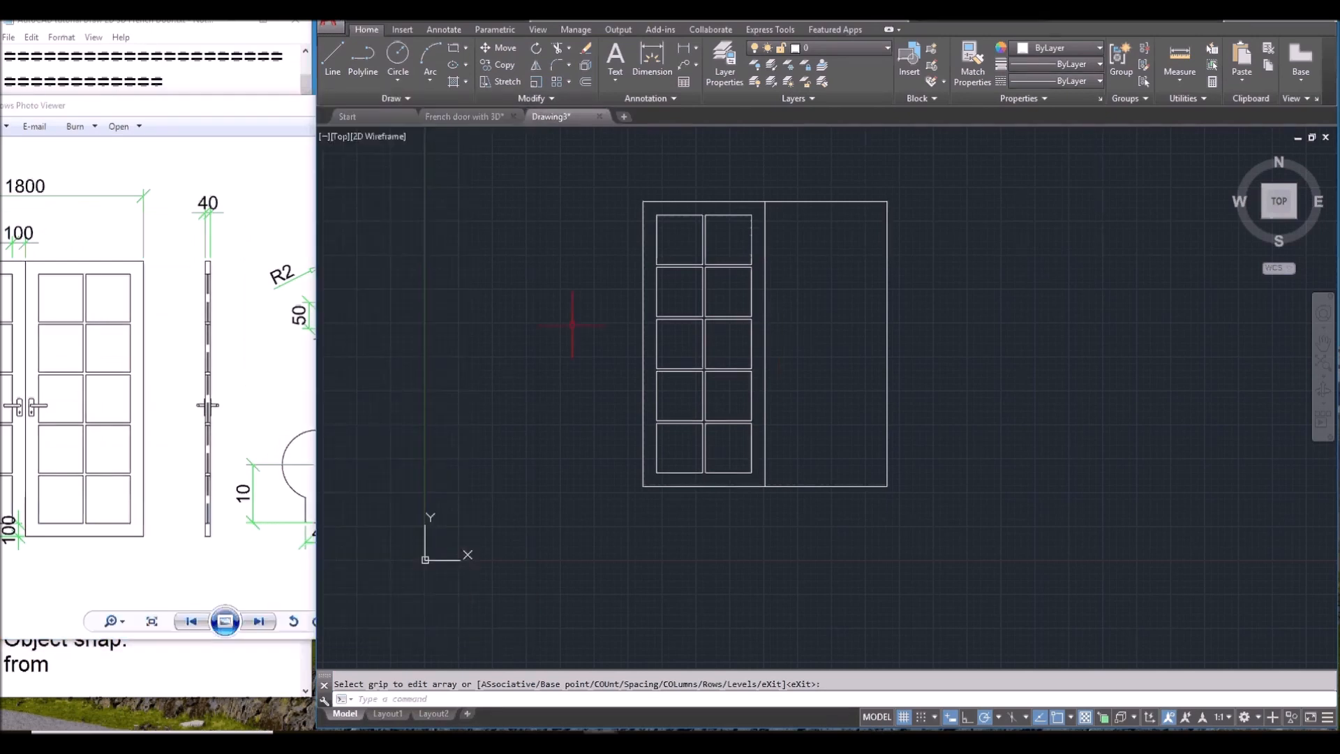
{"action": "left_click_drag", "start_coordinate": [265, 116], "coordinate": [40, 136]}
Step: Start the handle plate rectangle with its first corner offset @-25,50 from the door's centre line, level with the middle panel's lower edge
{"action": "scroll", "coordinate": [764, 356], "scroll_direction": "up", "scroll_amount": 6}
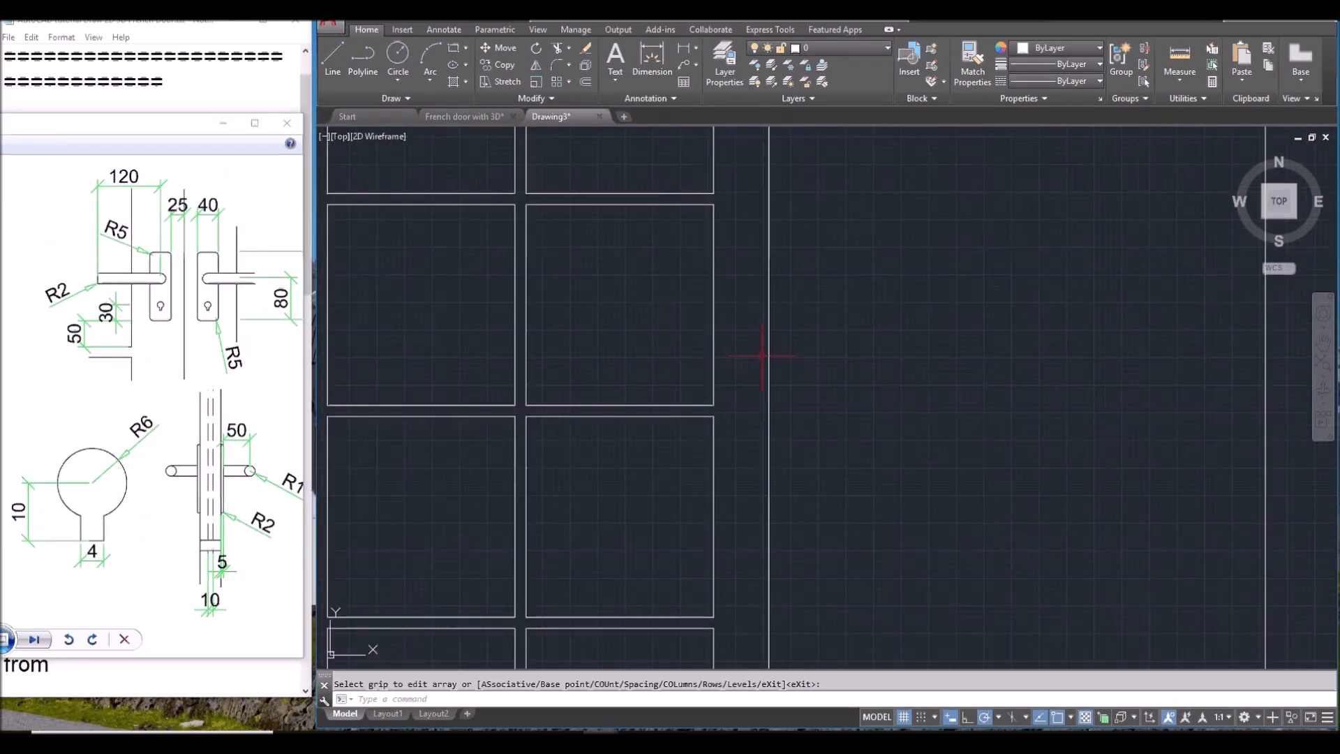
{"action": "scroll", "coordinate": [760, 377], "scroll_direction": "down", "scroll_amount": 2}
{"action": "middle_click_drag", "start_coordinate": [762, 391], "coordinate": [745, 423]}
{"action": "type", "text": "rec"}
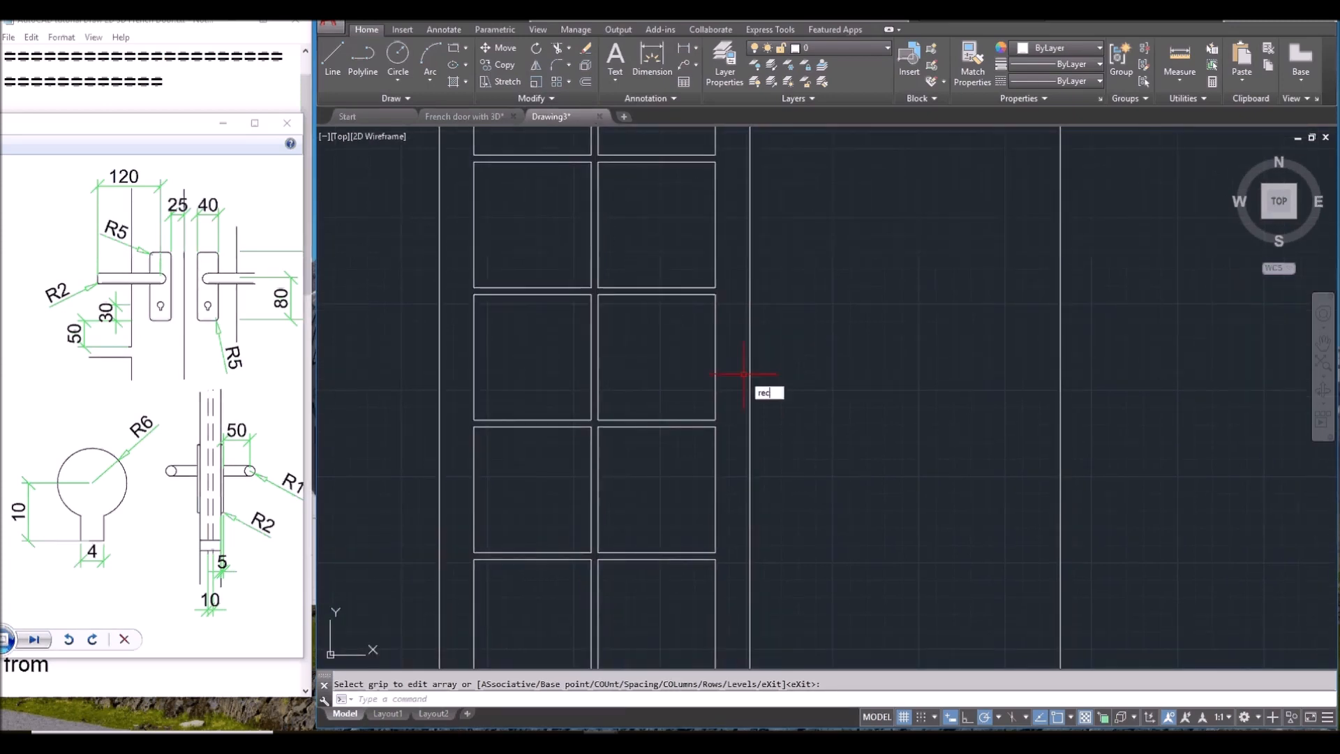
{"action": "key", "text": "Return"}
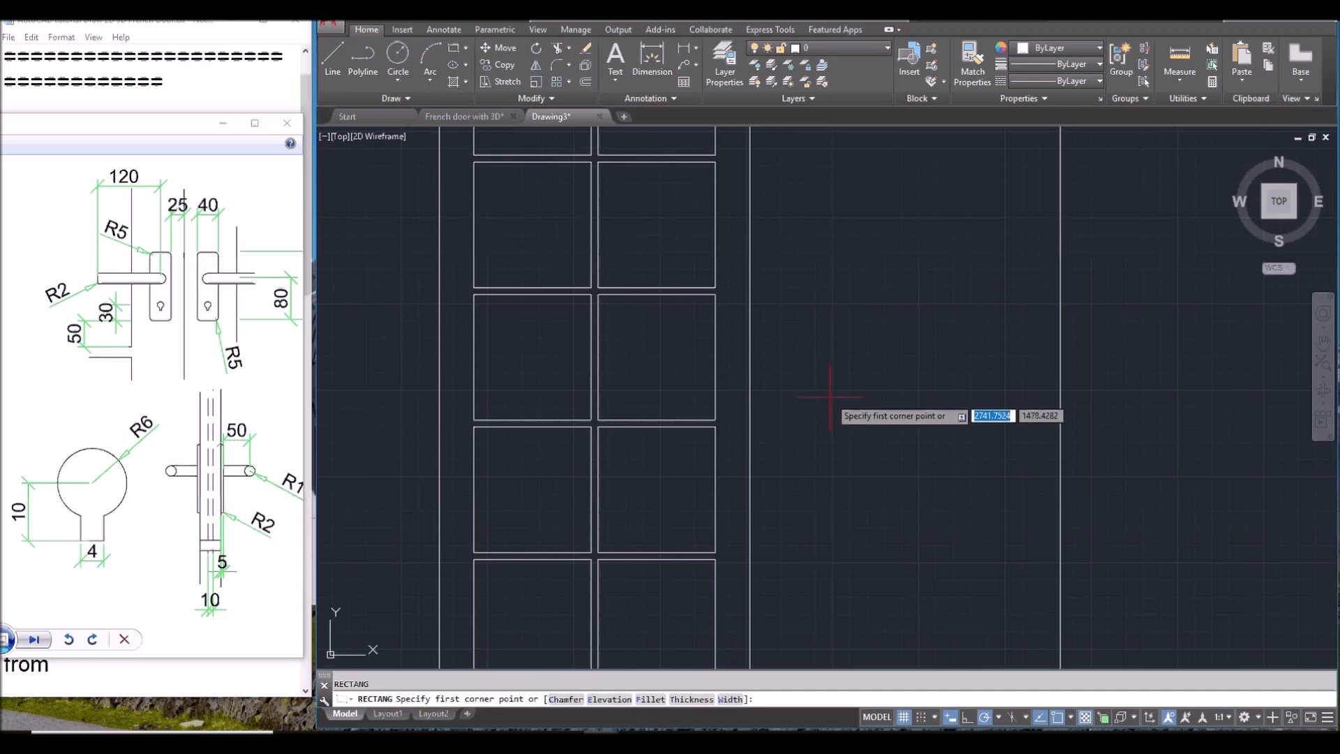
{"action": "right_click", "coordinate": [827, 391], "text": "shift"}
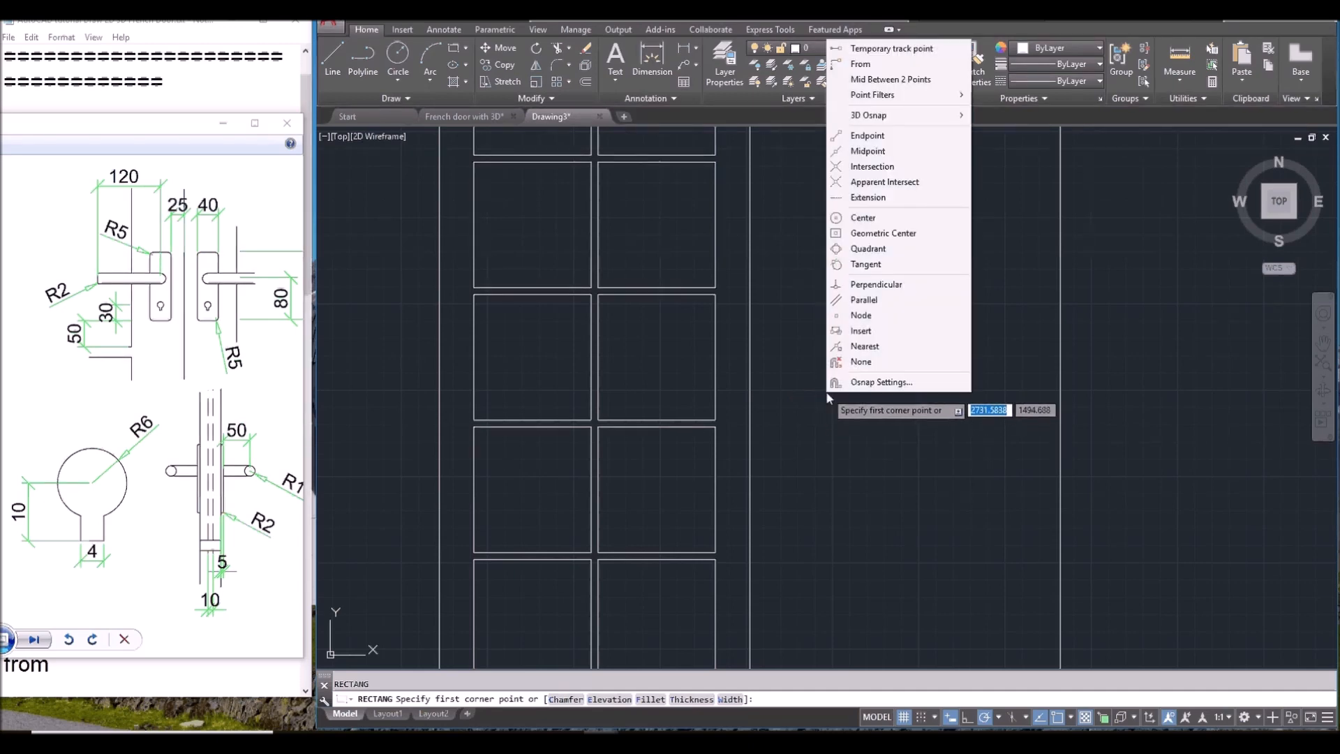
{"action": "left_click", "coordinate": [862, 63]}
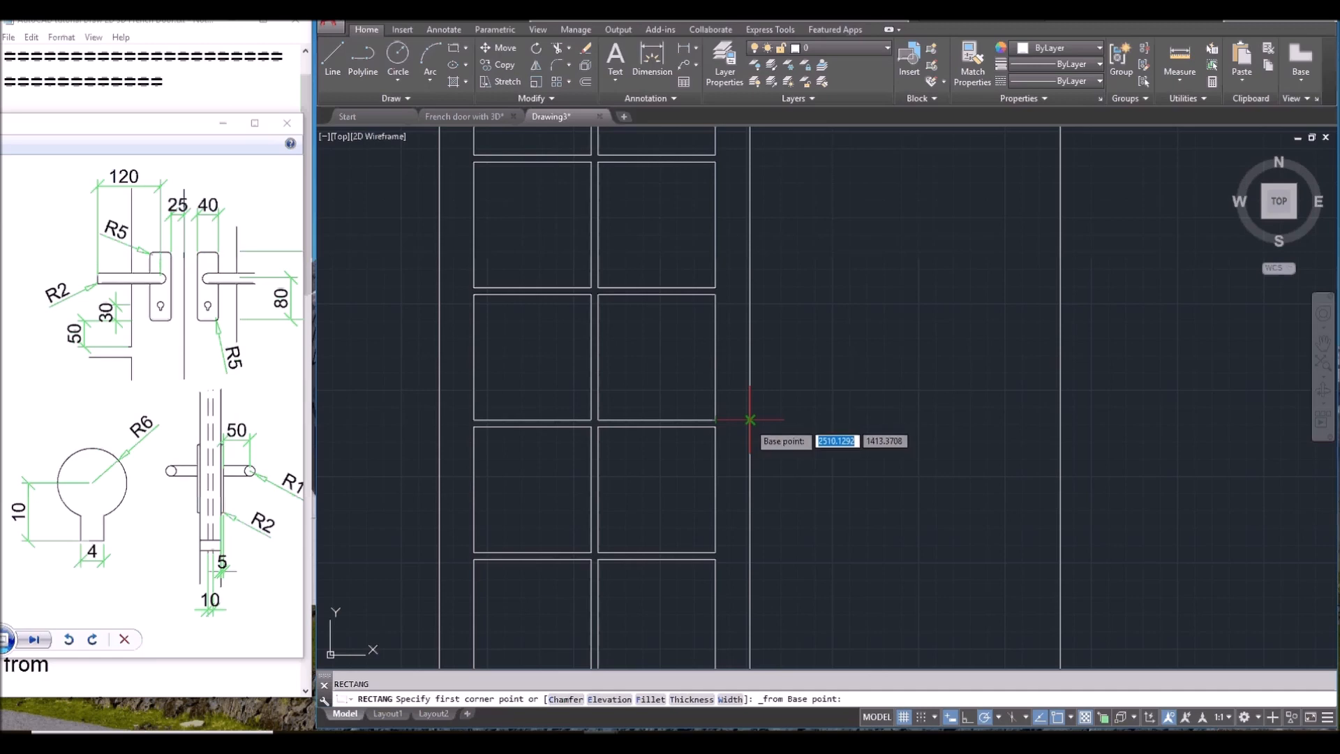
{"action": "left_click", "coordinate": [750, 420]}
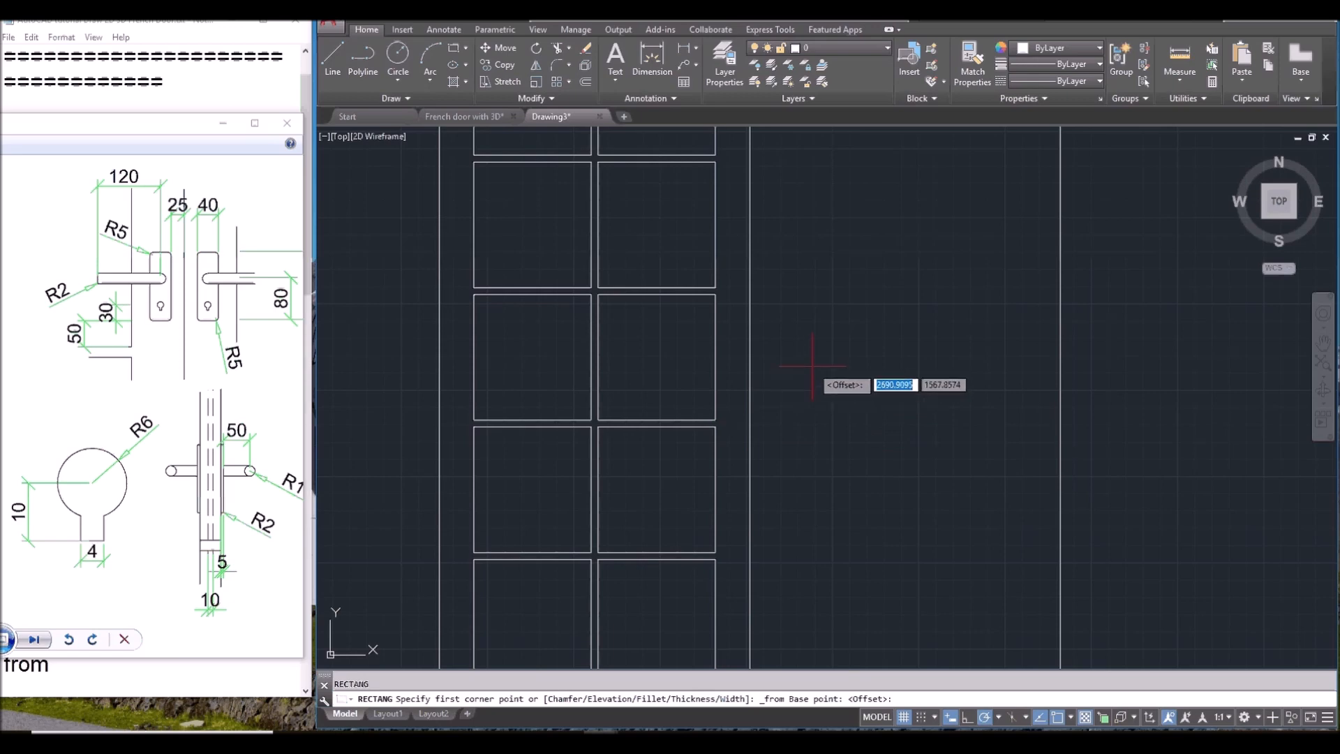
{"action": "type", "text": "@"}
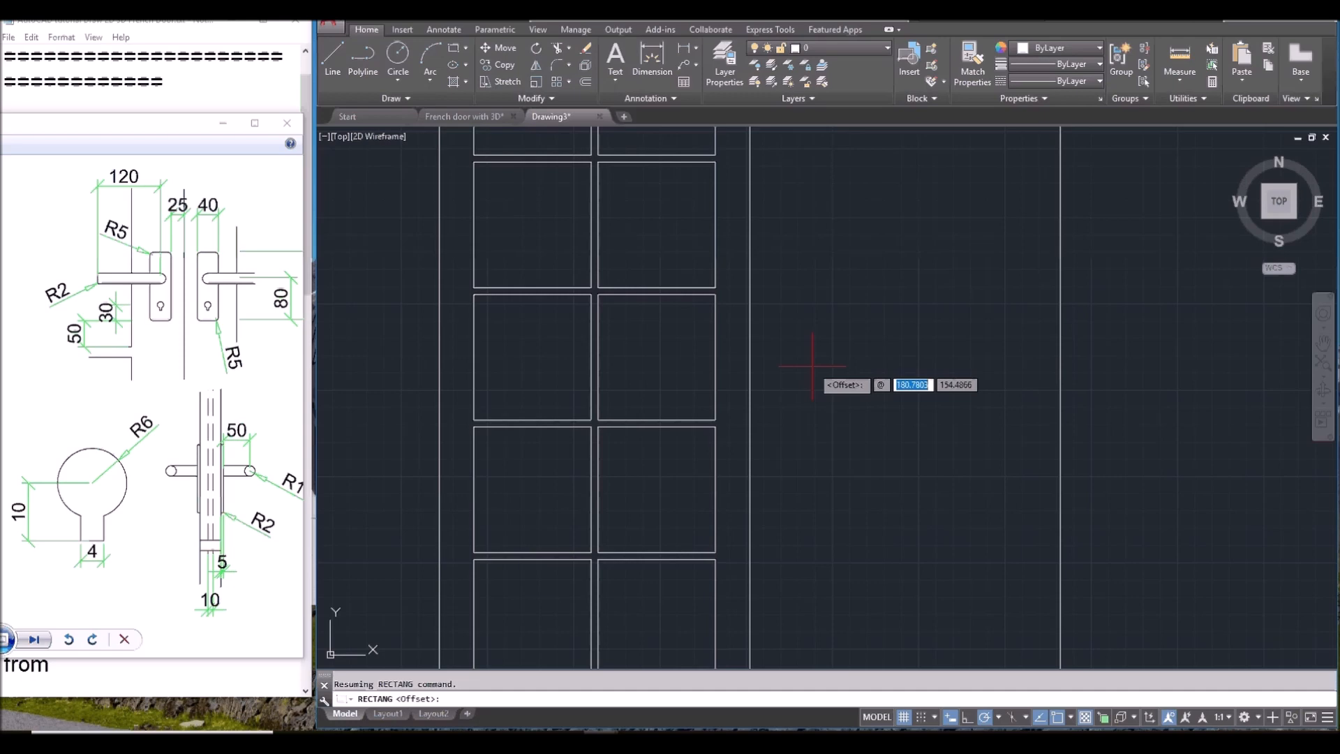
{"action": "type", "text": "-25"}
{"action": "key", "text": "Tab"}
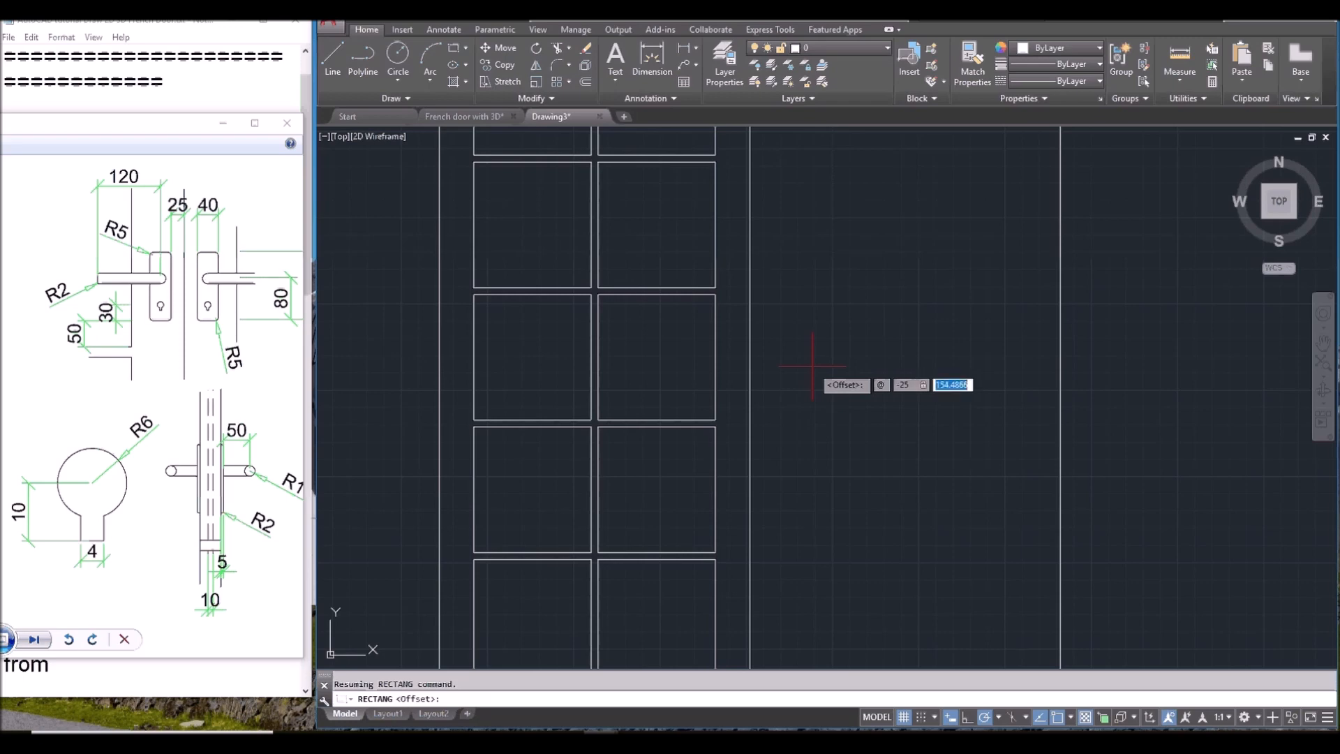
{"action": "type", "text": "50"}
{"action": "key", "text": "Return"}
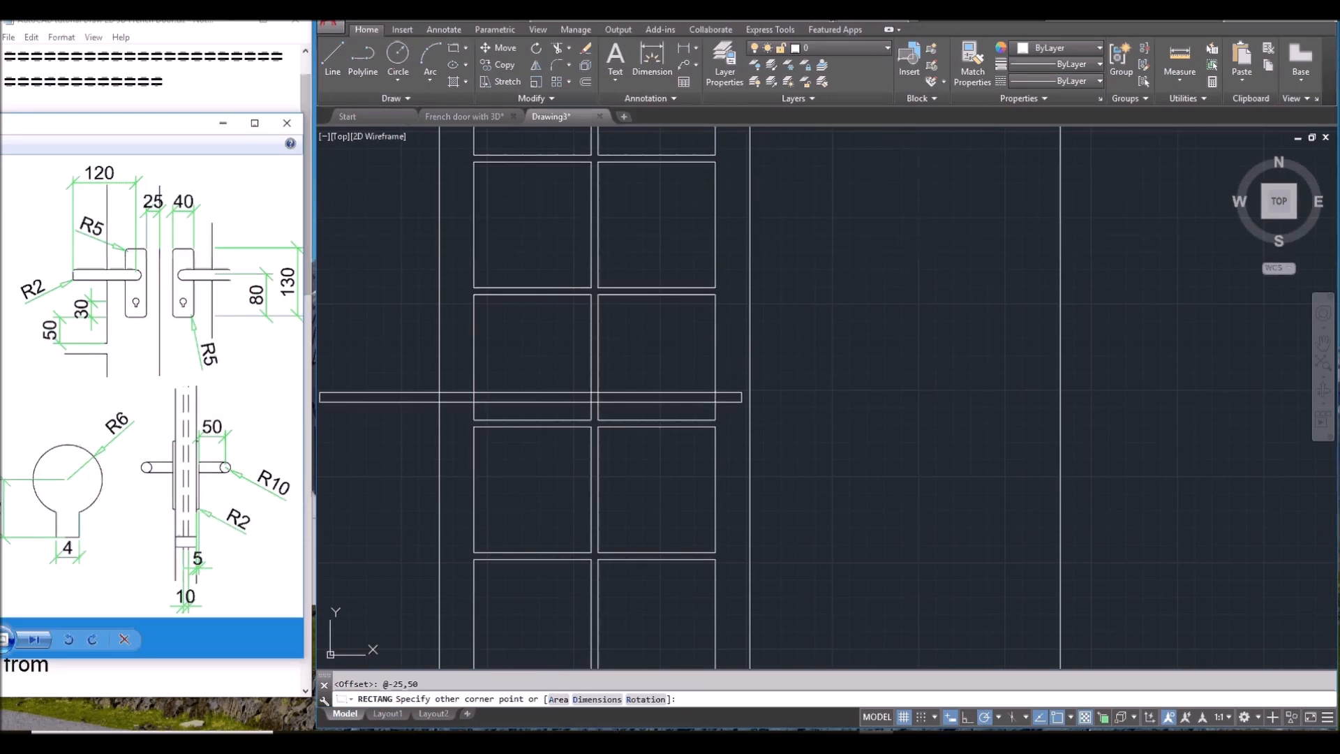
Step: Complete the handle plate rectangle with its opposite corner at @-40,130
{"action": "left_click", "coordinate": [816, 21]}
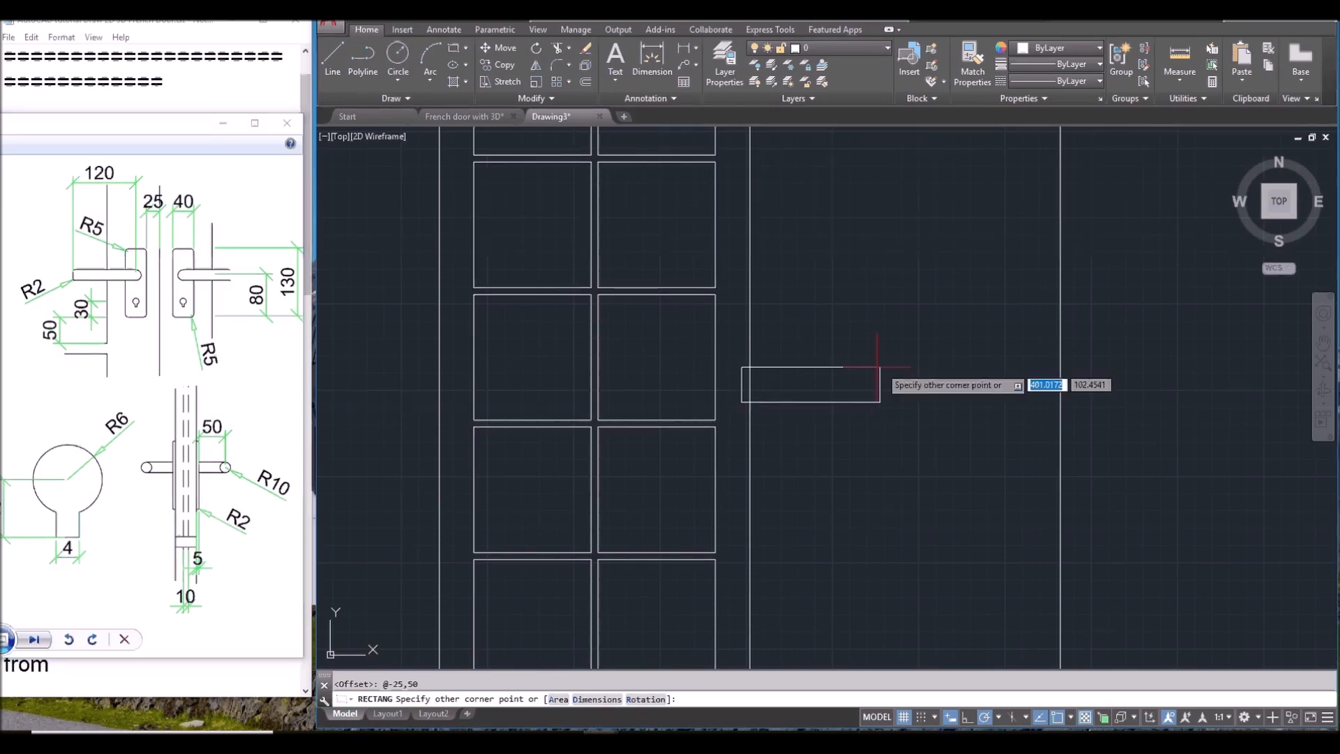
{"action": "type", "text": "-40"}
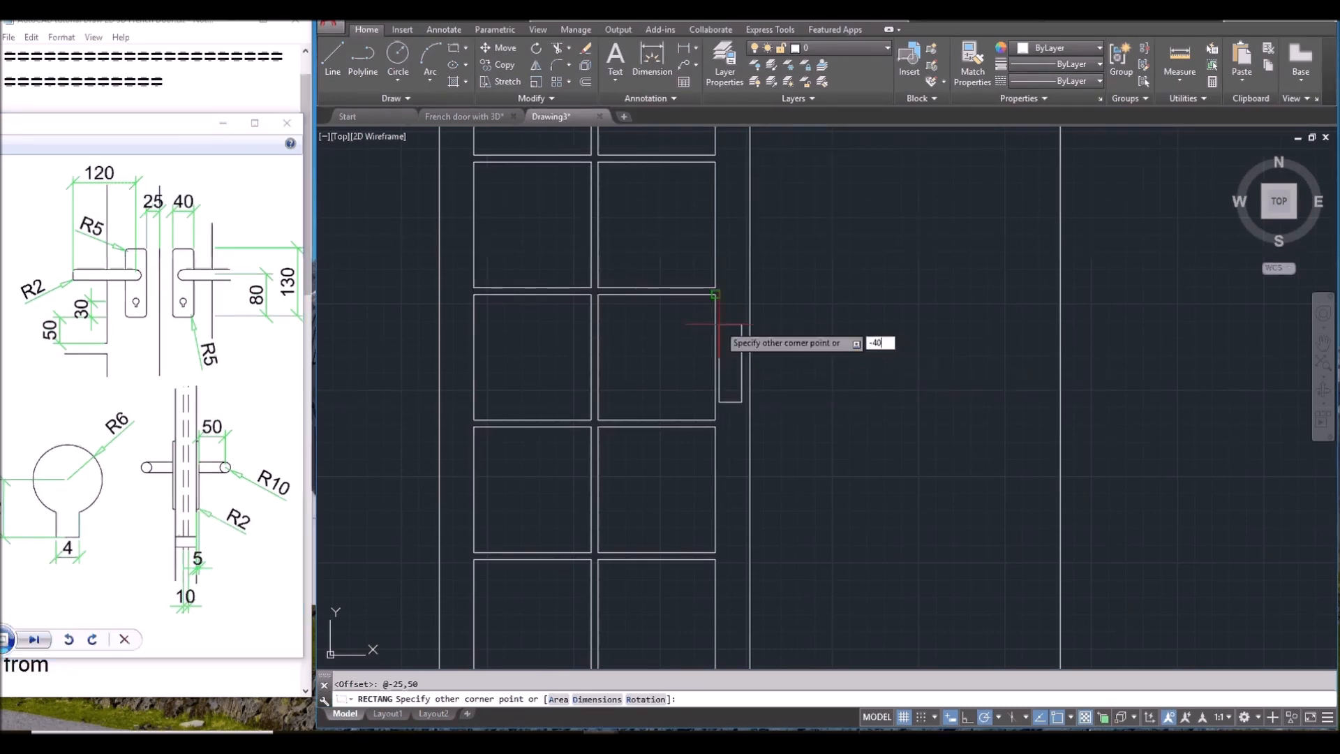
{"action": "key", "text": "Tab"}
{"action": "type", "text": "130"}
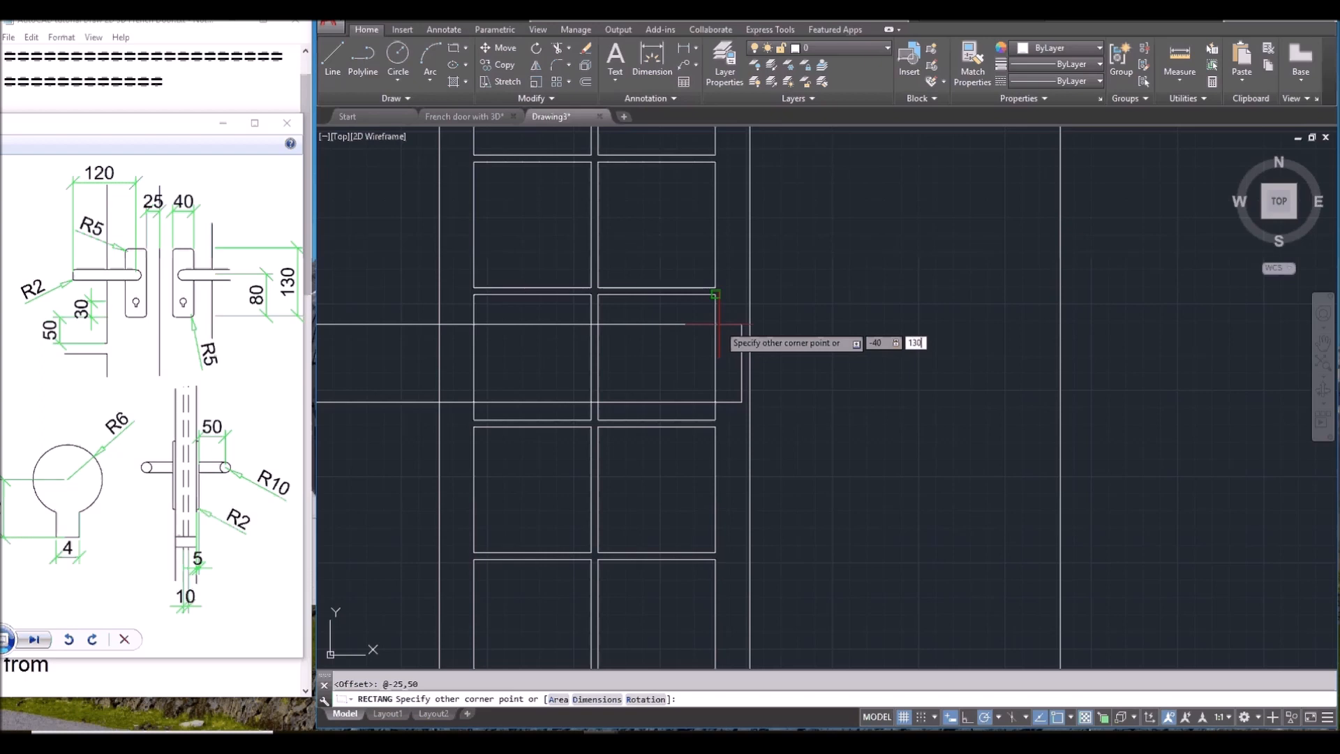
{"action": "key", "text": "Return"}
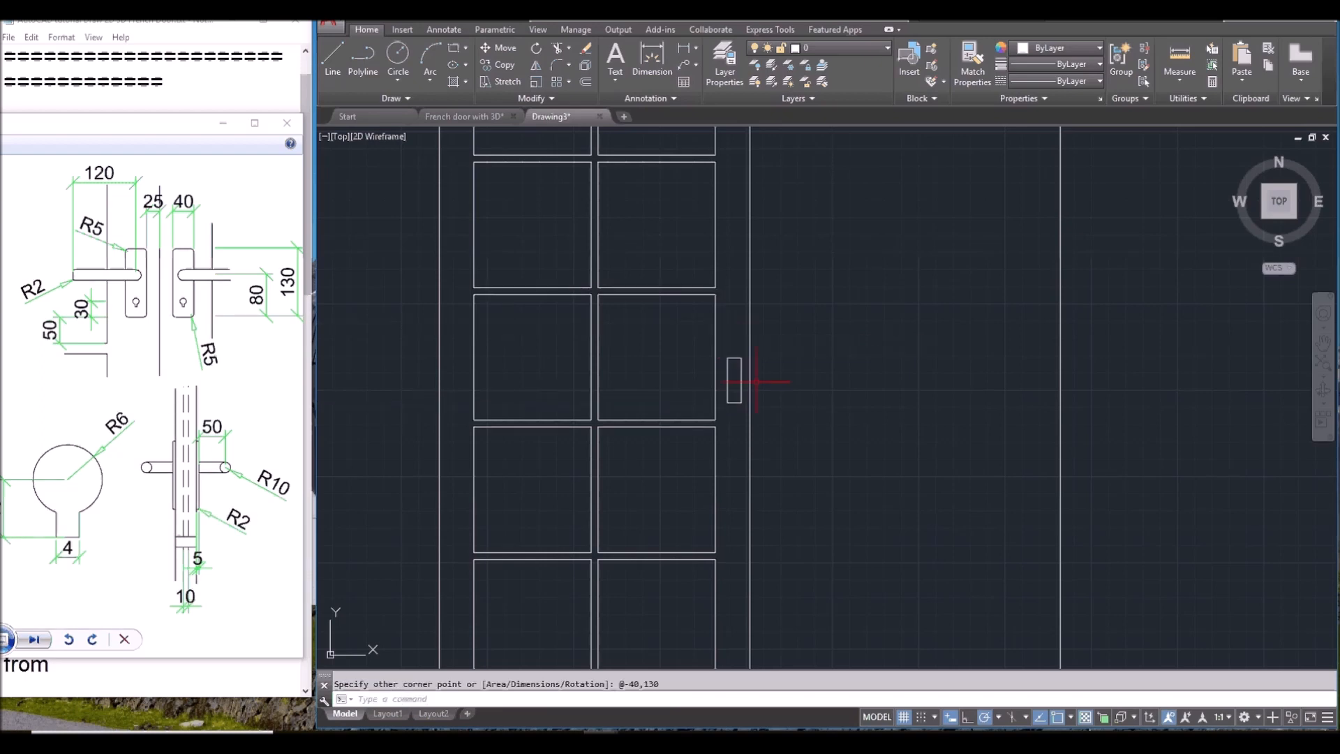
Step: Draw a circle of radius 10 inside the handle plate, centred 80 above the midpoint of the plate's lower edge
{"action": "scroll", "coordinate": [754, 374], "scroll_direction": "up", "scroll_amount": 4}
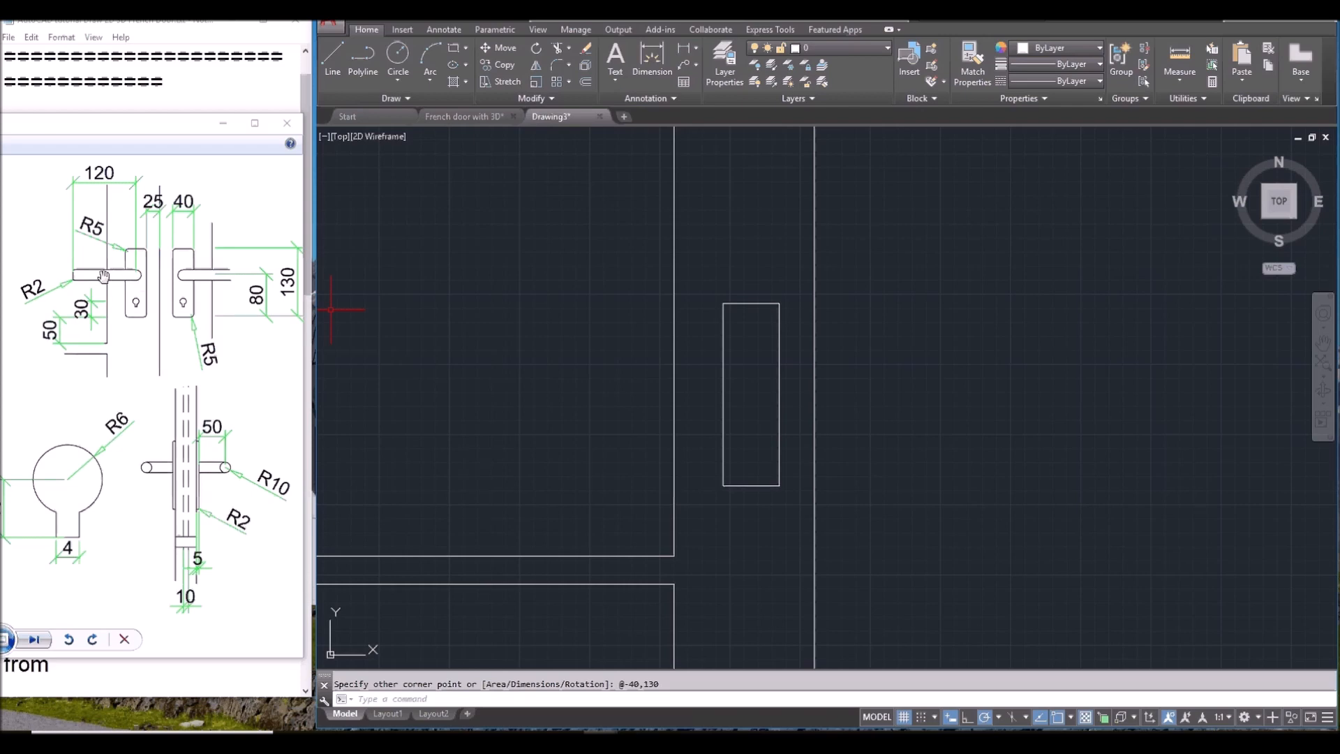
{"action": "type", "text": "c"}
{"action": "key", "text": "Return"}
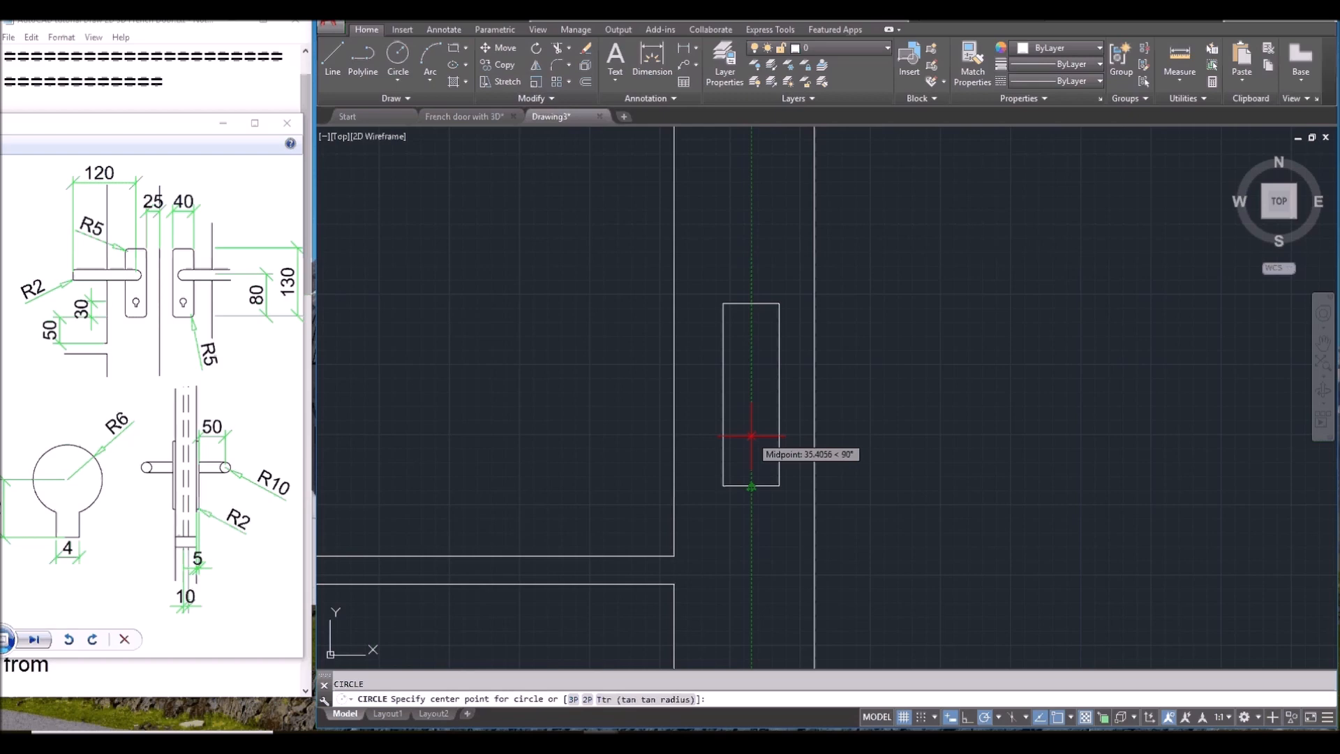
{"action": "type", "text": "8"}
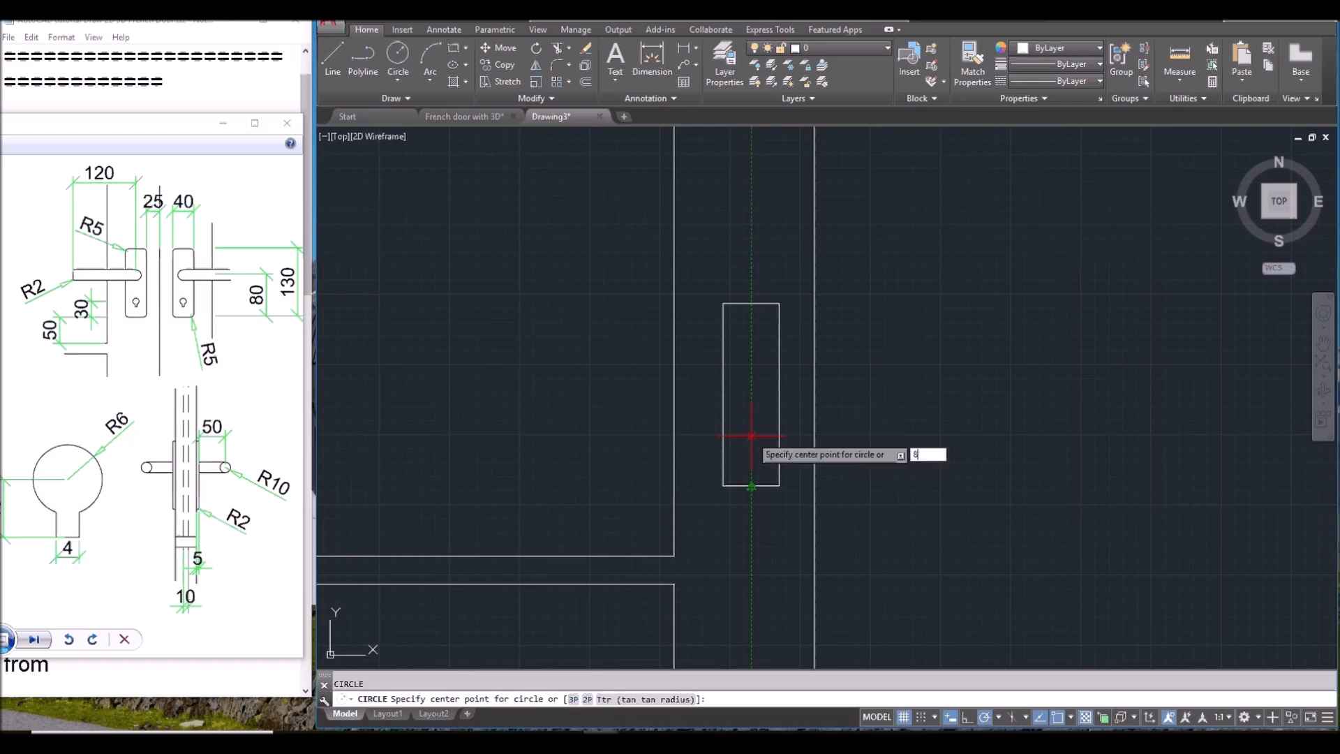
{"action": "type", "text": "0"}
{"action": "key", "text": "Return"}
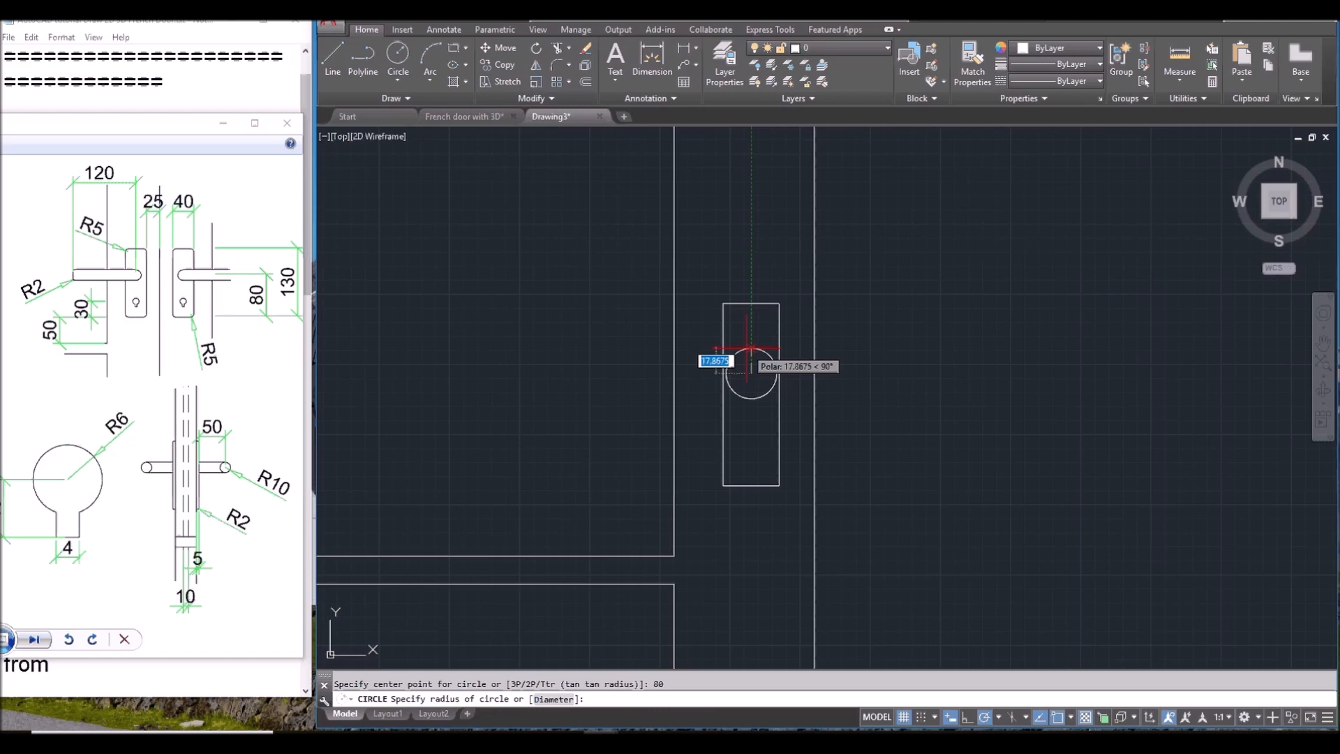
{"action": "type", "text": "10"}
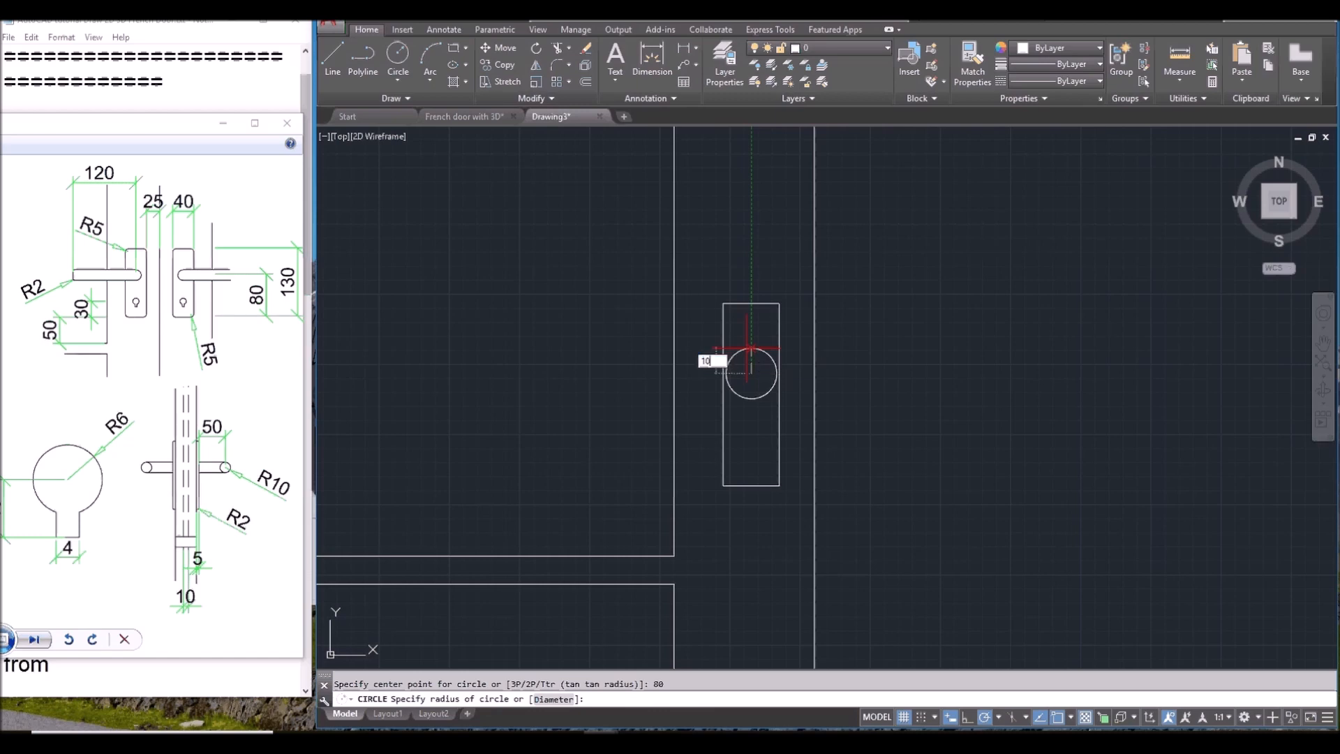
{"action": "key", "text": "Return"}
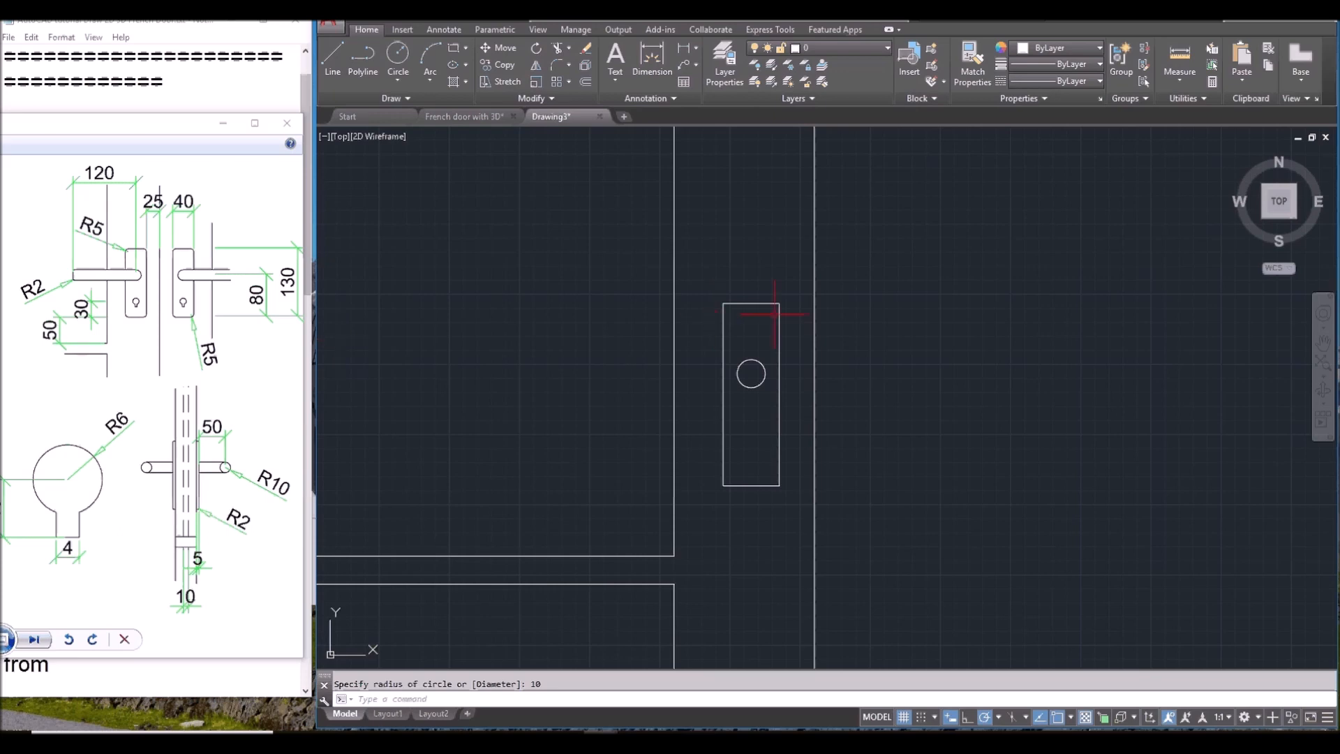
Step: Draw a 120 line leftward from the circle's top quadrant, continued straight down to the level of the circle's centre
{"action": "type", "text": "l"}
{"action": "key", "text": "Return"}
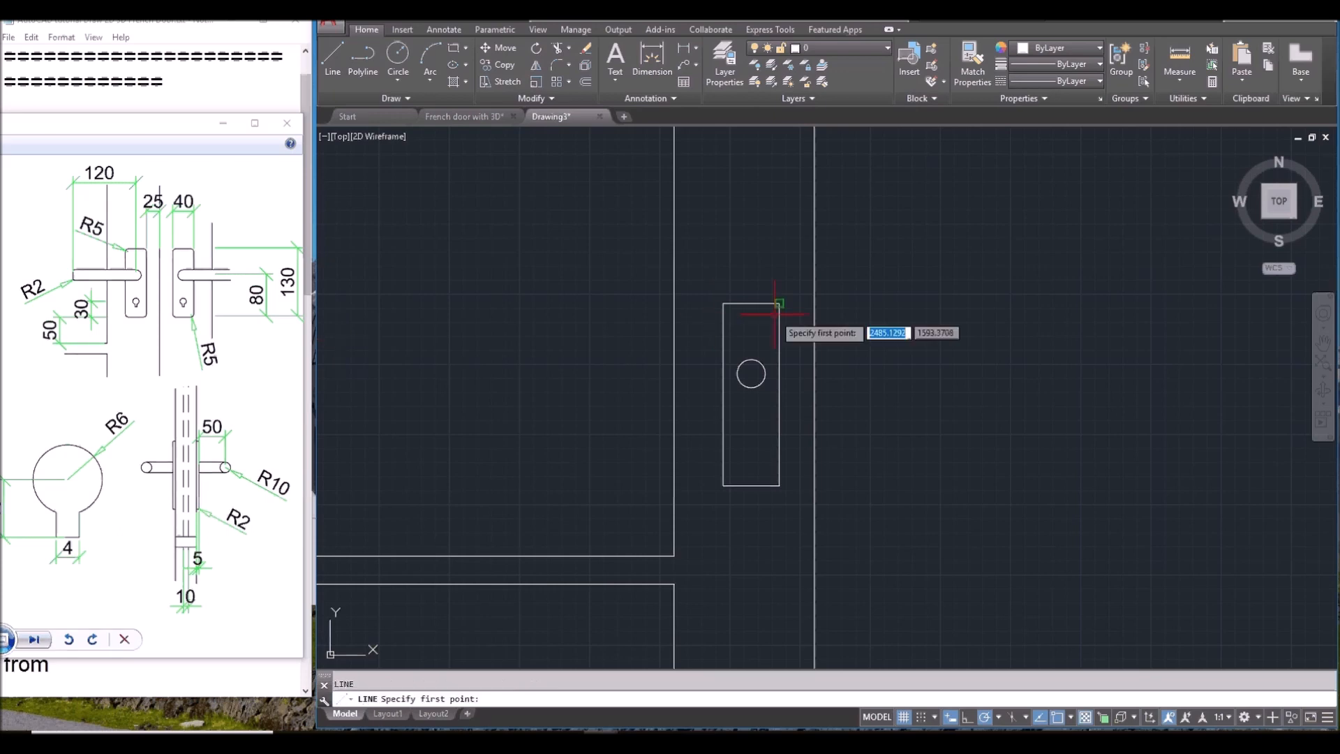
{"action": "left_click", "coordinate": [751, 359]}
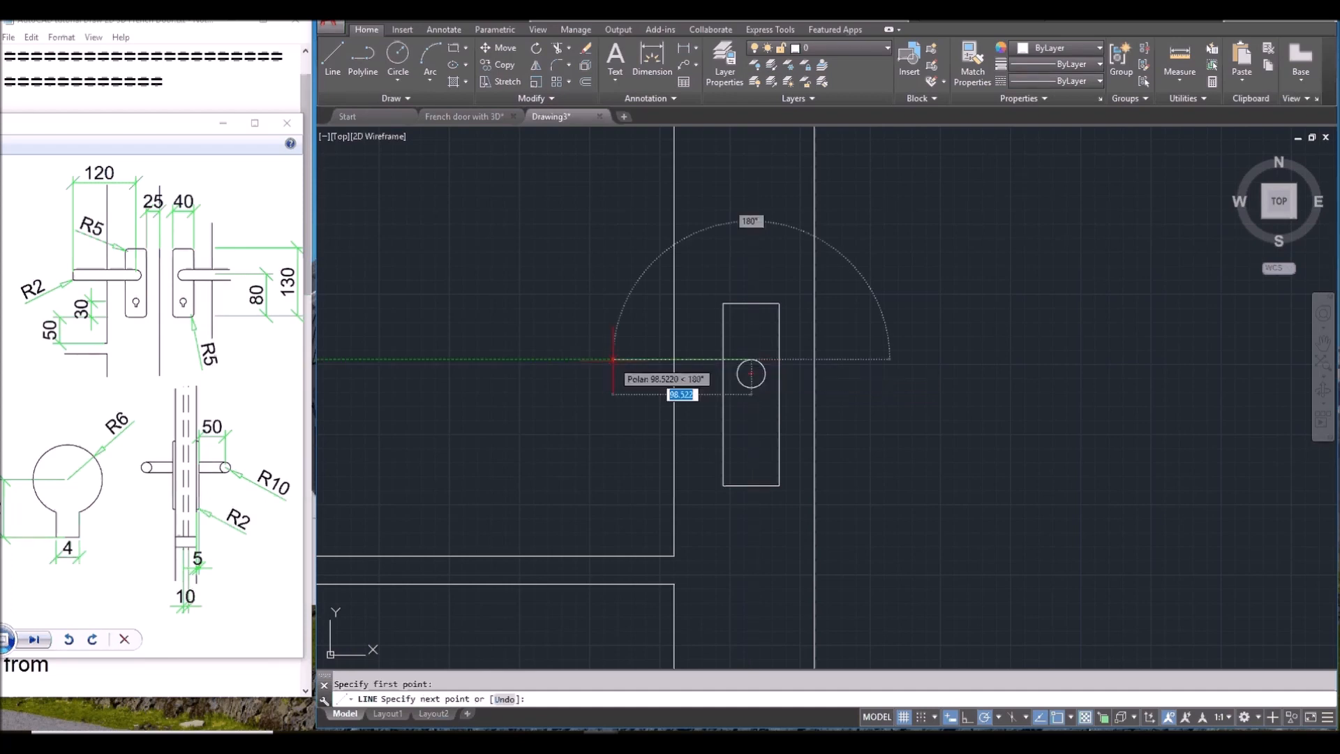
{"action": "type", "text": "120"}
{"action": "key", "text": "Return"}
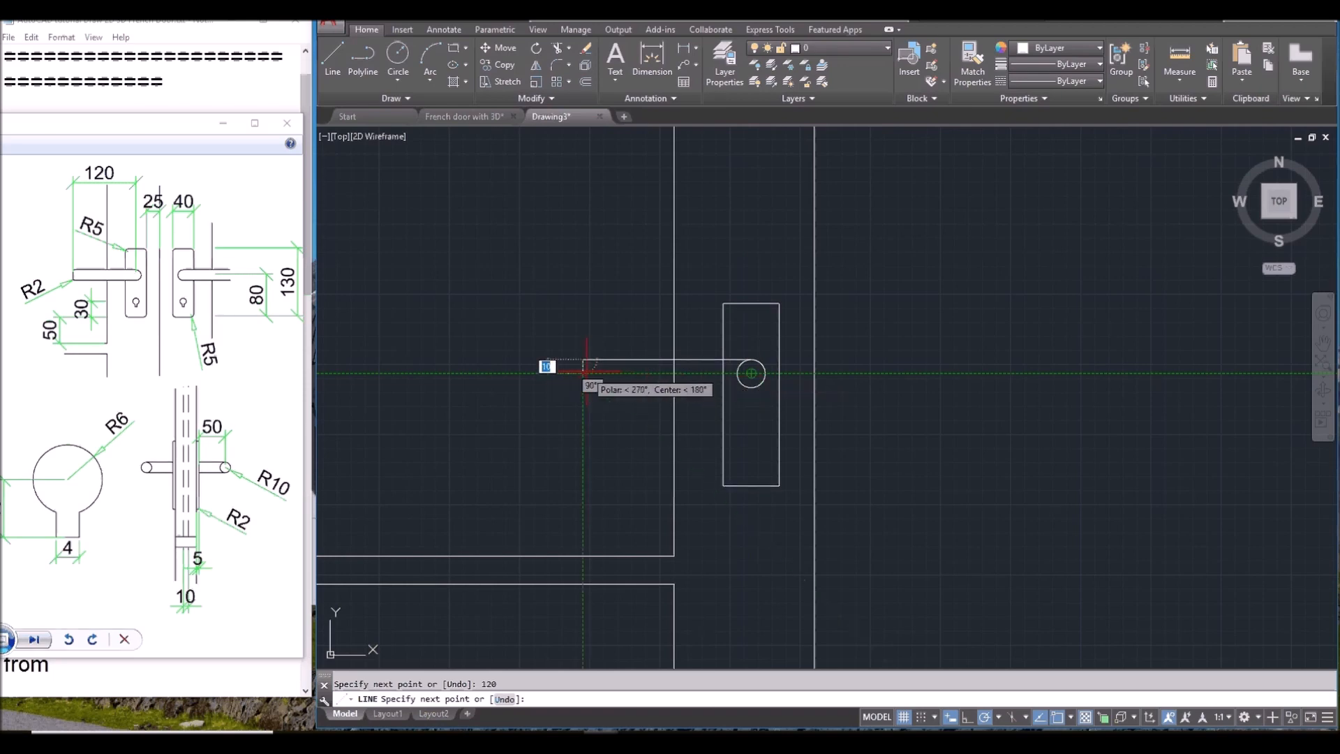
{"action": "left_click", "coordinate": [585, 371]}
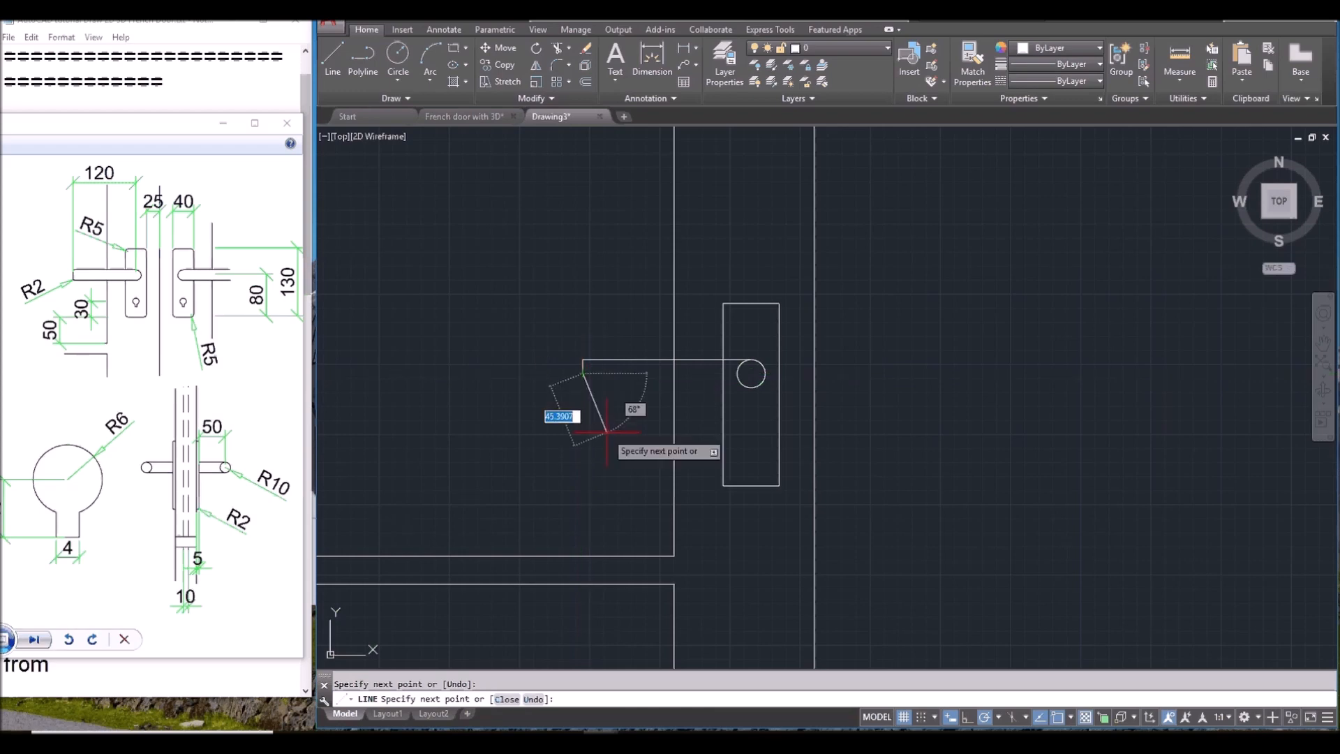
{"action": "key", "text": "Return"}
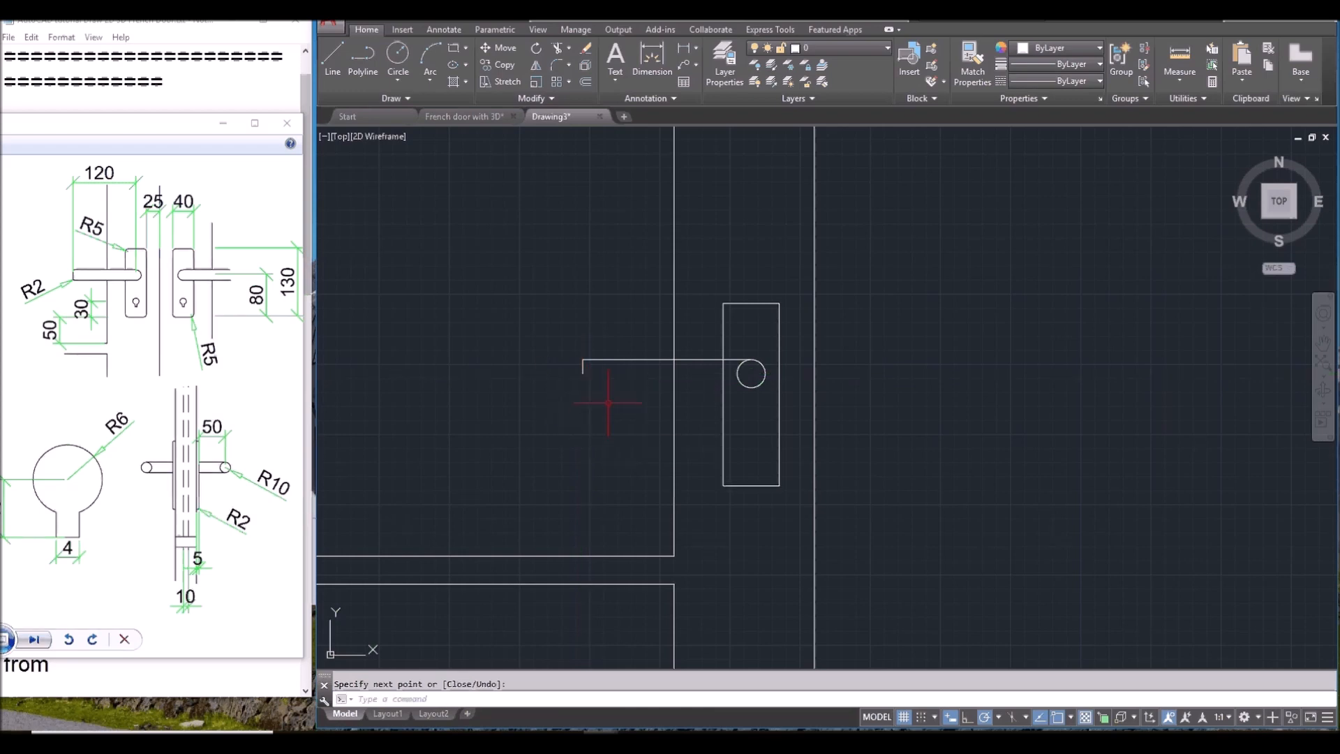
Step: Mirror the two handle lines about the horizontal axis through the circle's centre, keeping the originals
{"action": "type", "text": "mi"}
{"action": "key", "text": "Return"}
{"action": "left_click", "coordinate": [620, 388]}
{"action": "left_click", "coordinate": [583, 354]}
{"action": "key", "text": "Return"}
{"action": "left_click", "coordinate": [583, 374]}
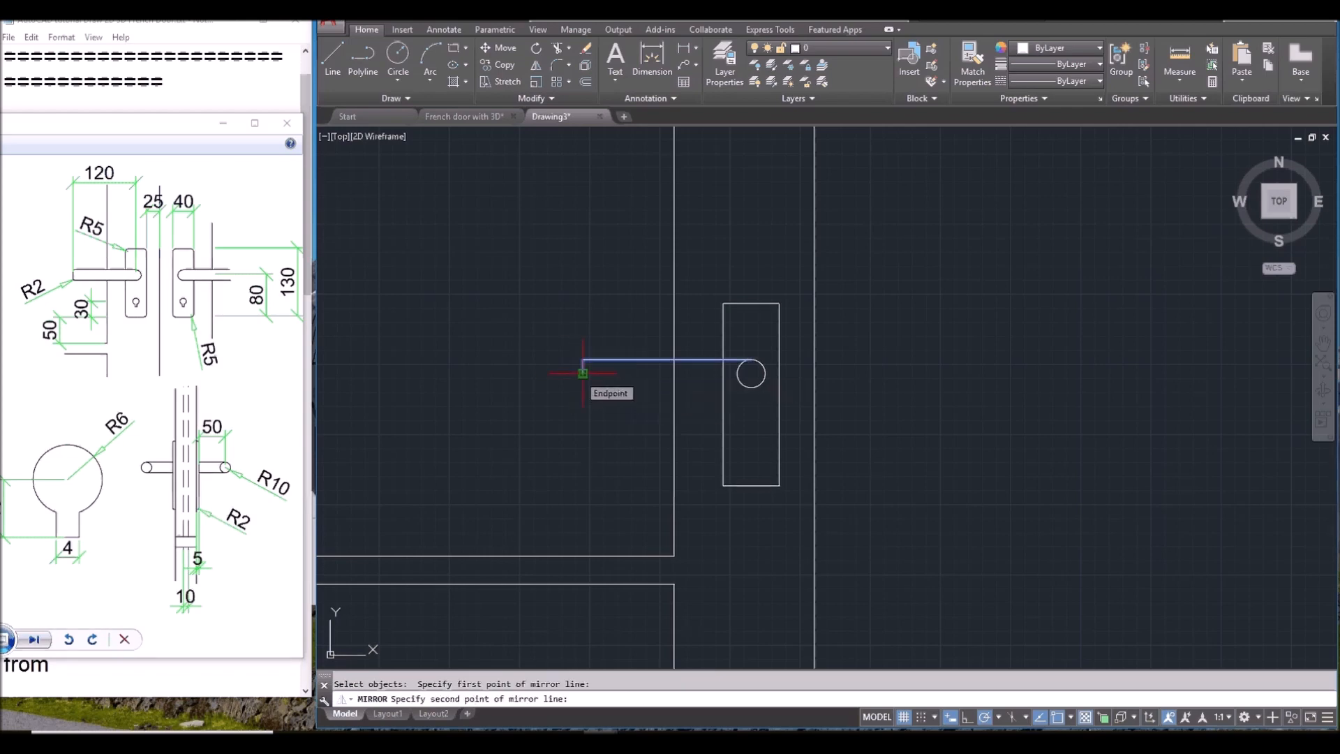
{"action": "left_click", "coordinate": [638, 373]}
{"action": "key", "text": "Return"}
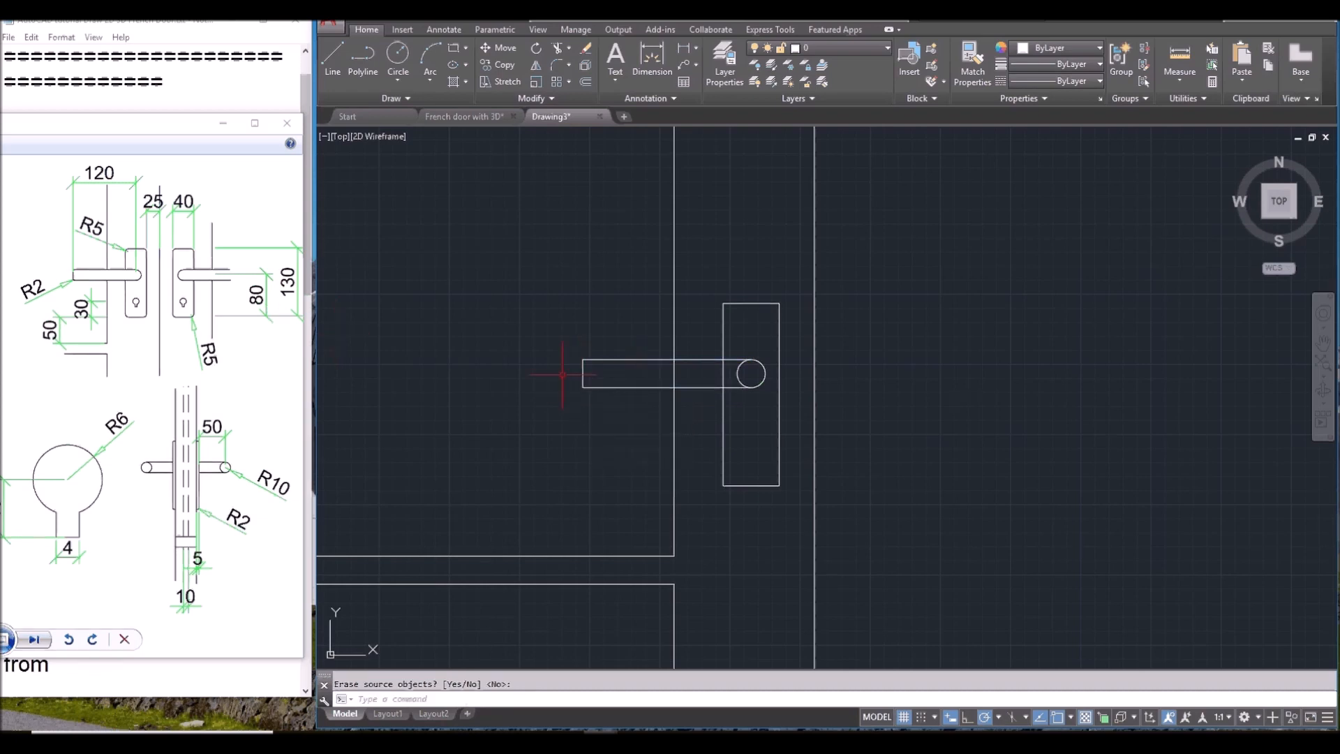
Step: Join the four lines of the handle lever into one polyline
{"action": "type", "text": "j"}
{"action": "key", "text": "Return"}
{"action": "left_click", "coordinate": [629, 398]}
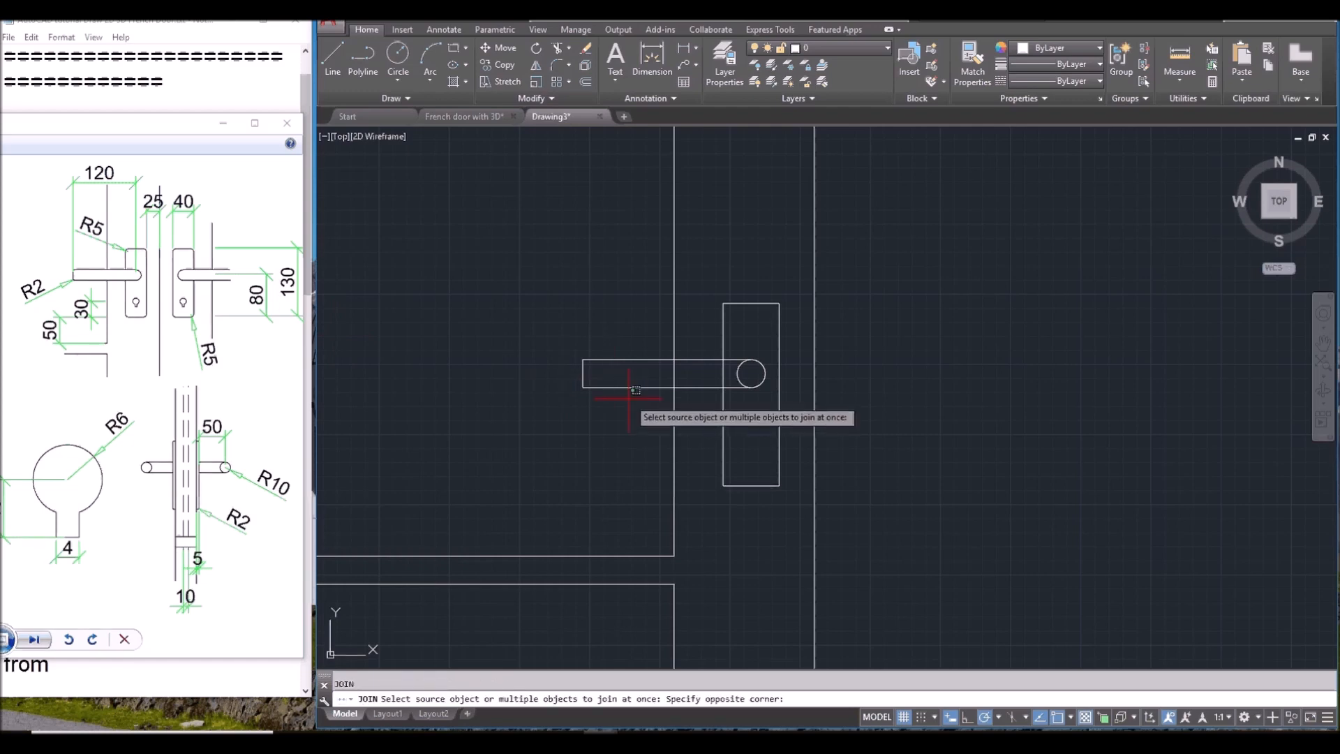
{"action": "left_click", "coordinate": [551, 341]}
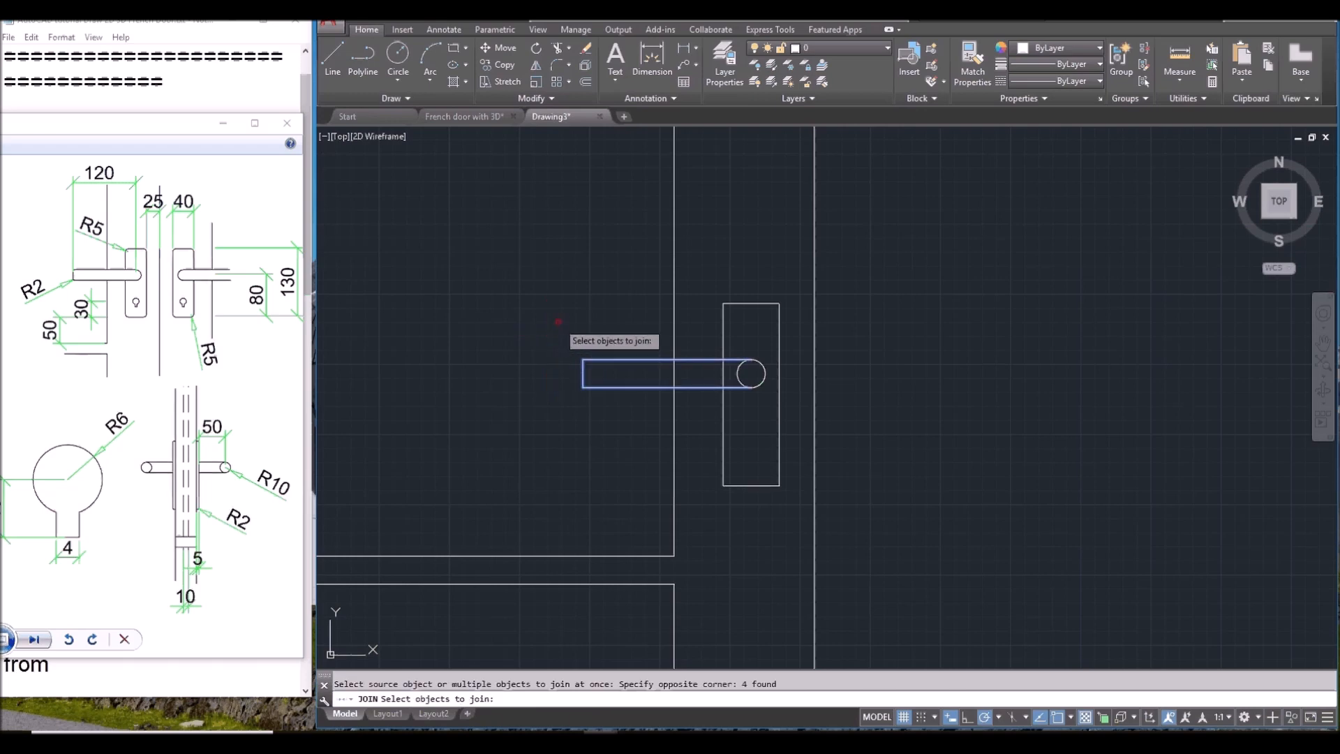
{"action": "key", "text": "Return"}
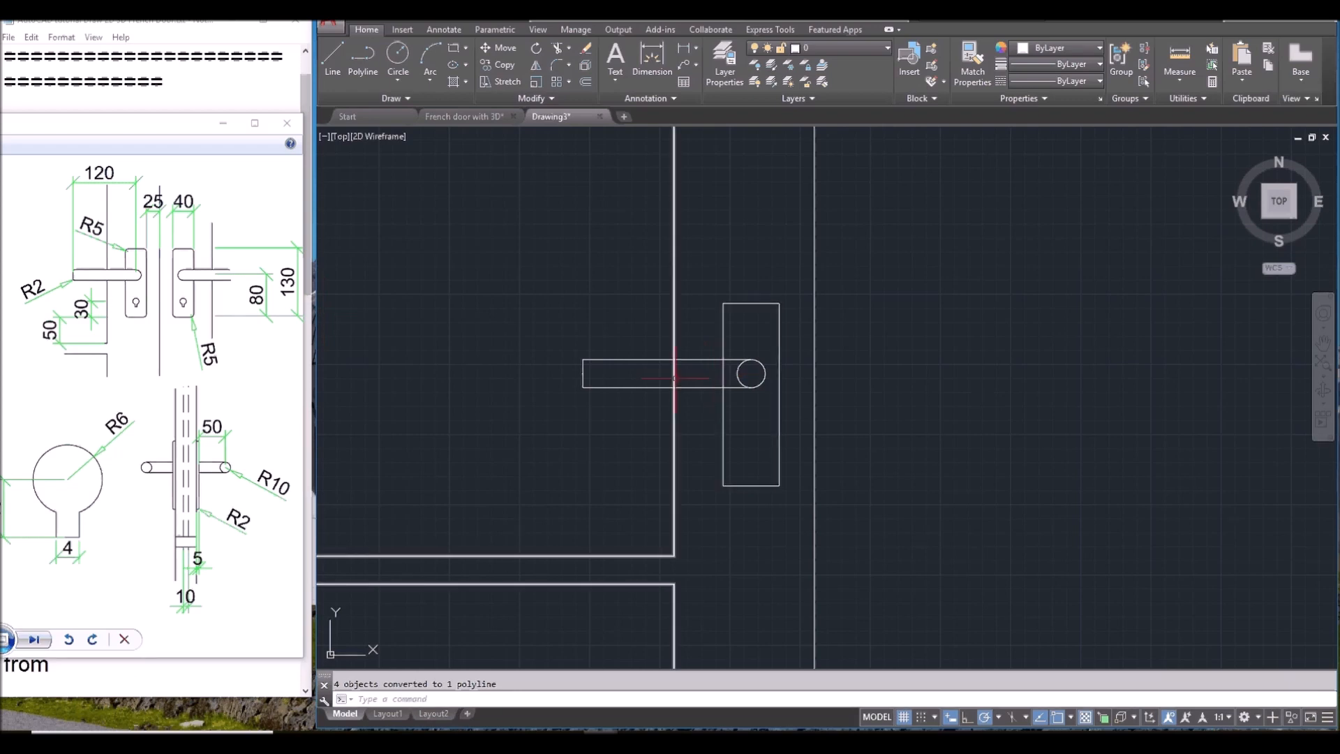
Step: Explode the glass panel array that the handle lever crosses
{"action": "type", "text": "X"}
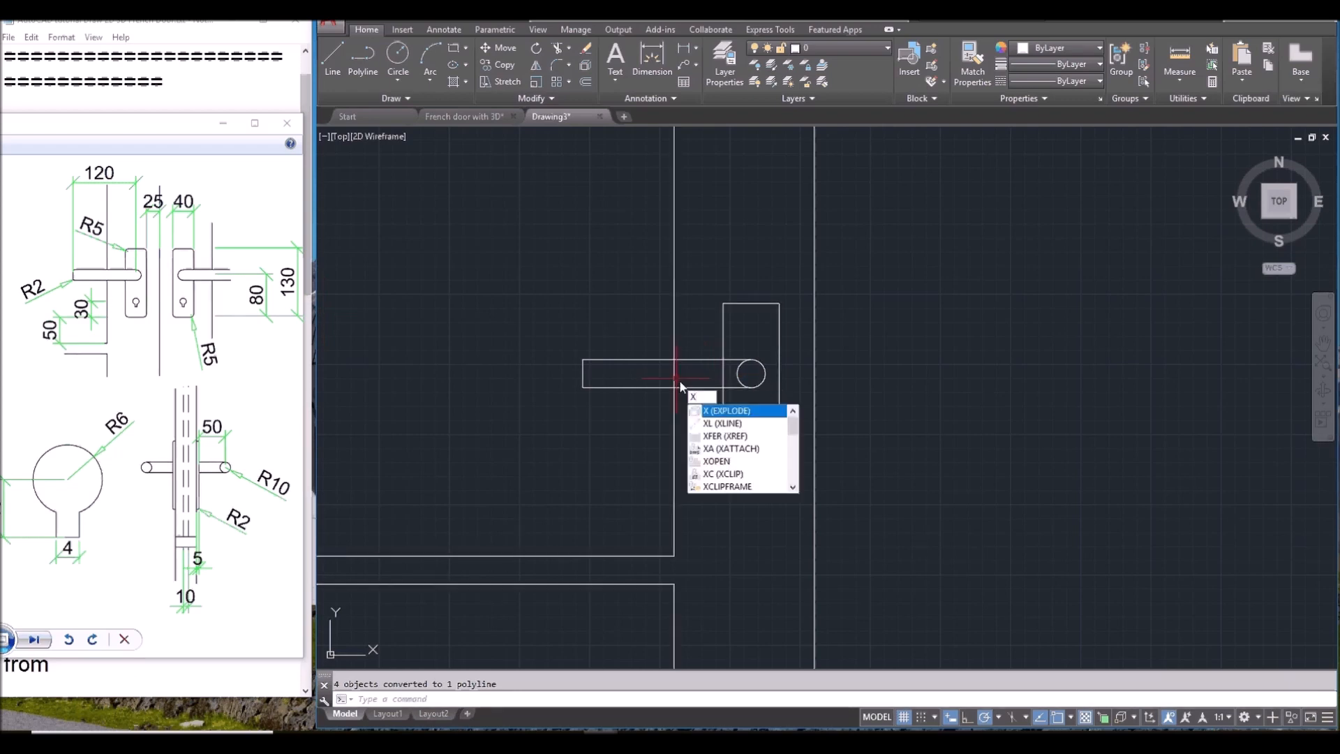
{"action": "key", "text": "Return"}
{"action": "left_click", "coordinate": [674, 427]}
{"action": "scroll", "coordinate": [663, 440], "scroll_direction": "down", "scroll_amount": 2}
{"action": "scroll", "coordinate": [625, 430], "scroll_direction": "up", "scroll_amount": 2}
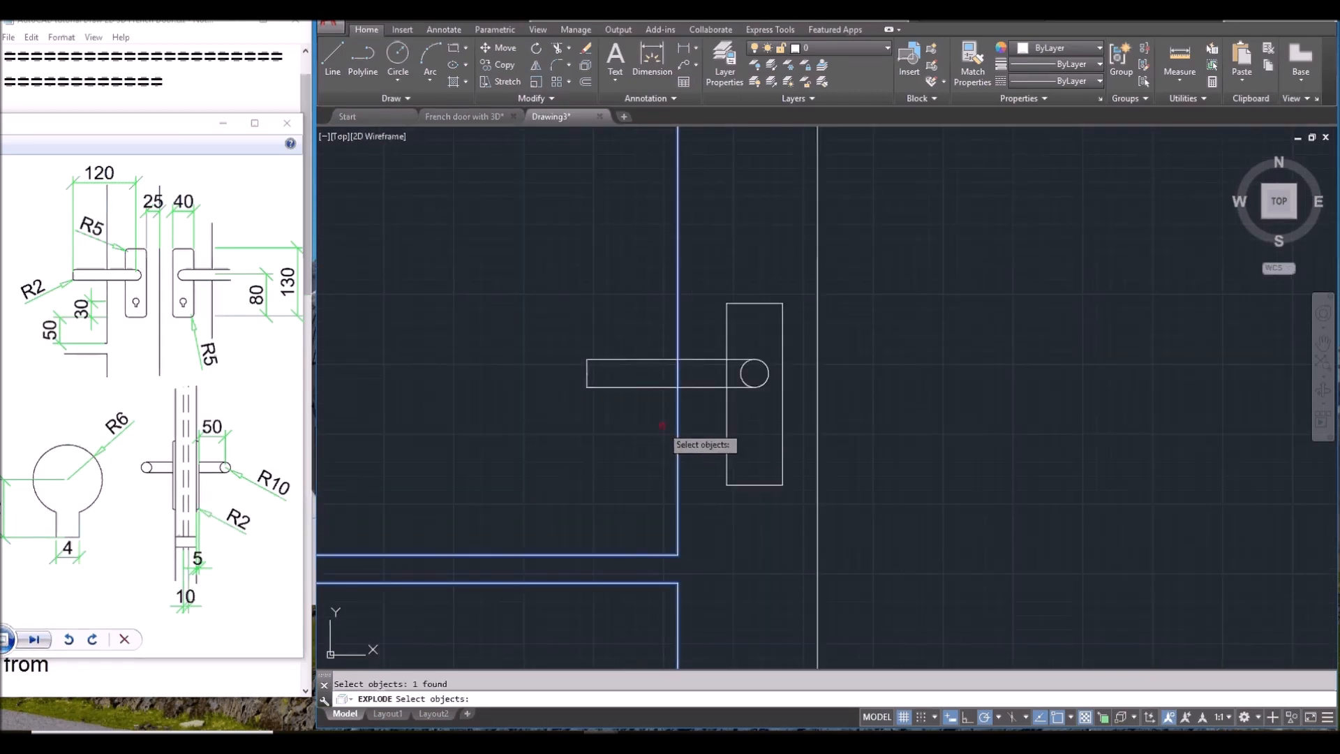
{"action": "key", "text": "Return"}
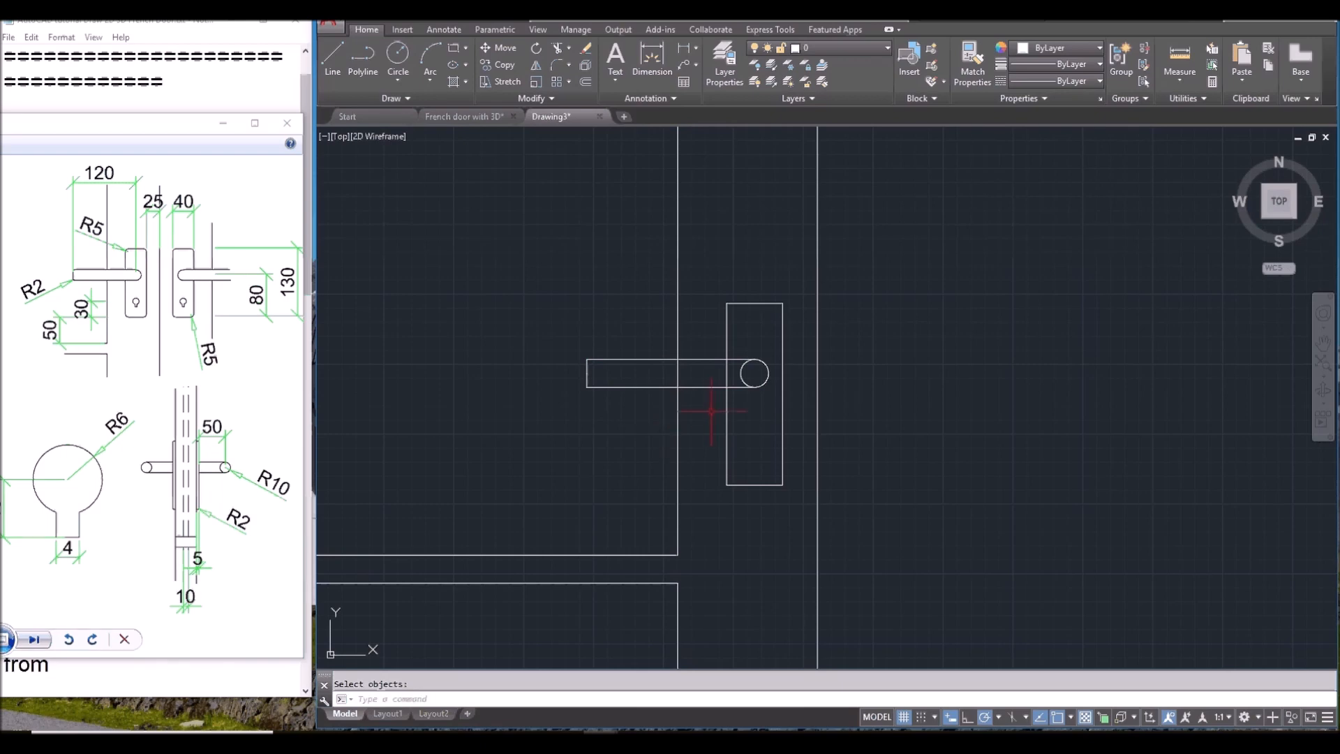
Step: Trim the circle's left half and the plate and glass panel edges that run through the handle lever
{"action": "type", "text": "TR"}
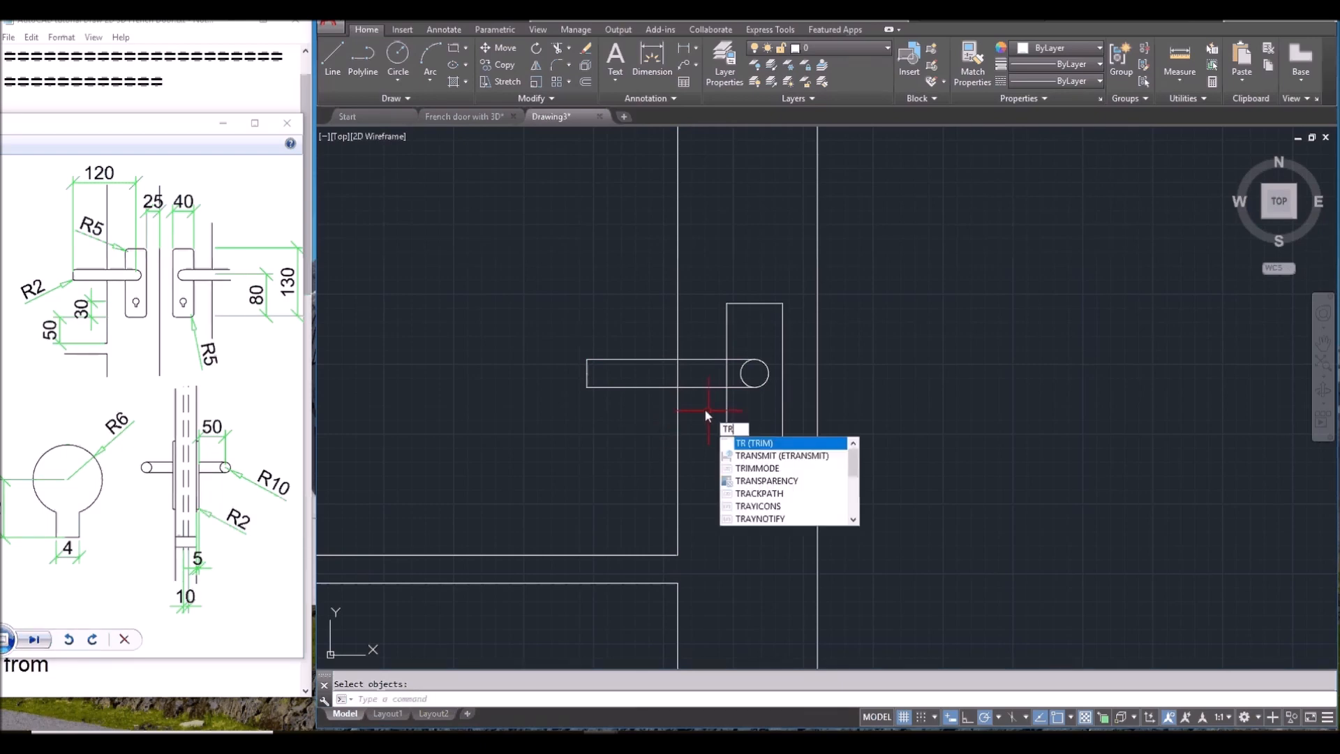
{"action": "key", "text": "Return"}
{"action": "key", "text": "Return"}
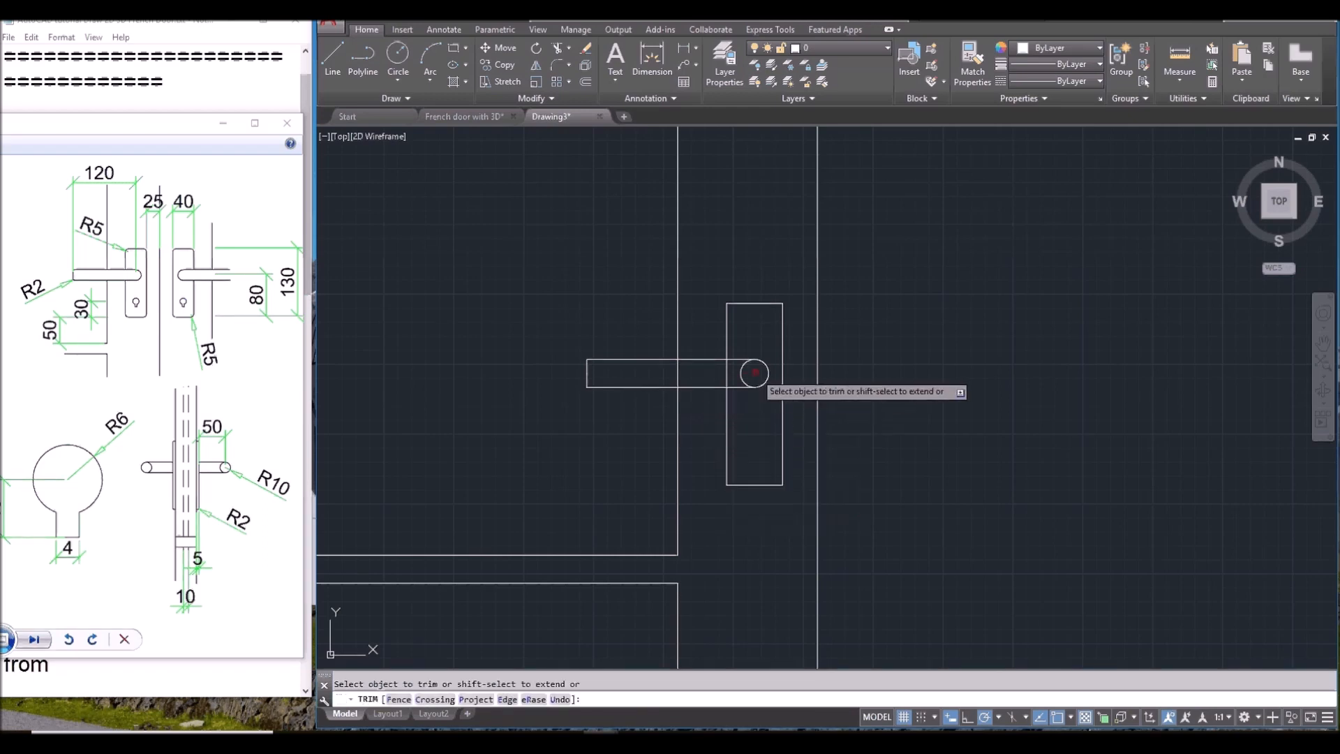
{"action": "left_click", "coordinate": [752, 373]}
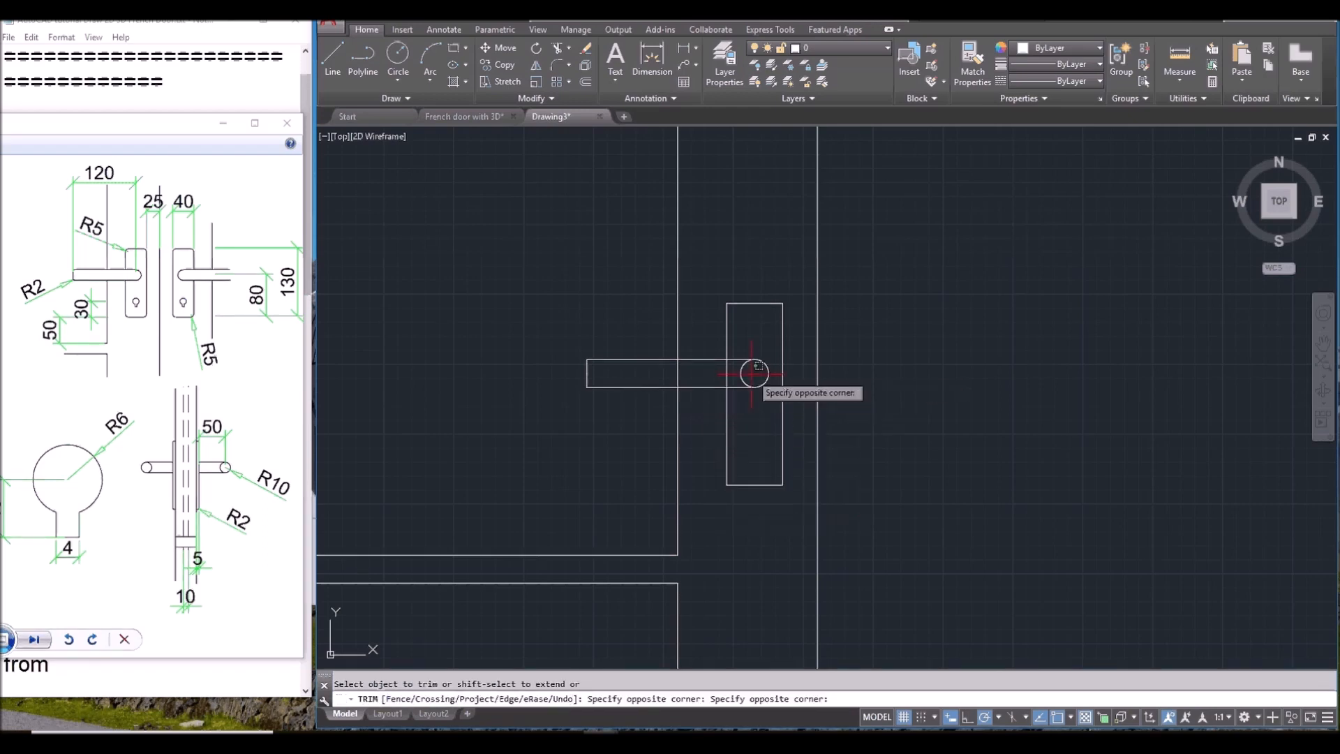
{"action": "left_click", "coordinate": [642, 372]}
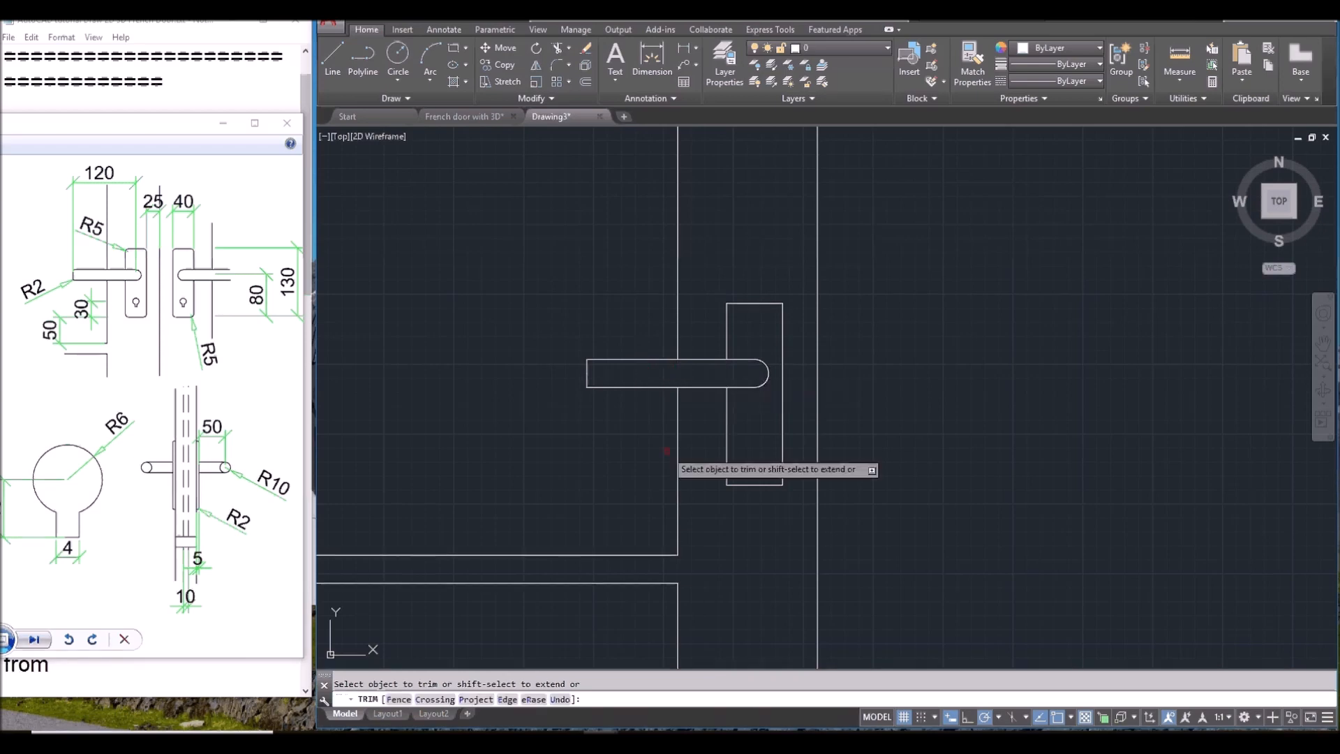
{"action": "key", "text": "Return"}
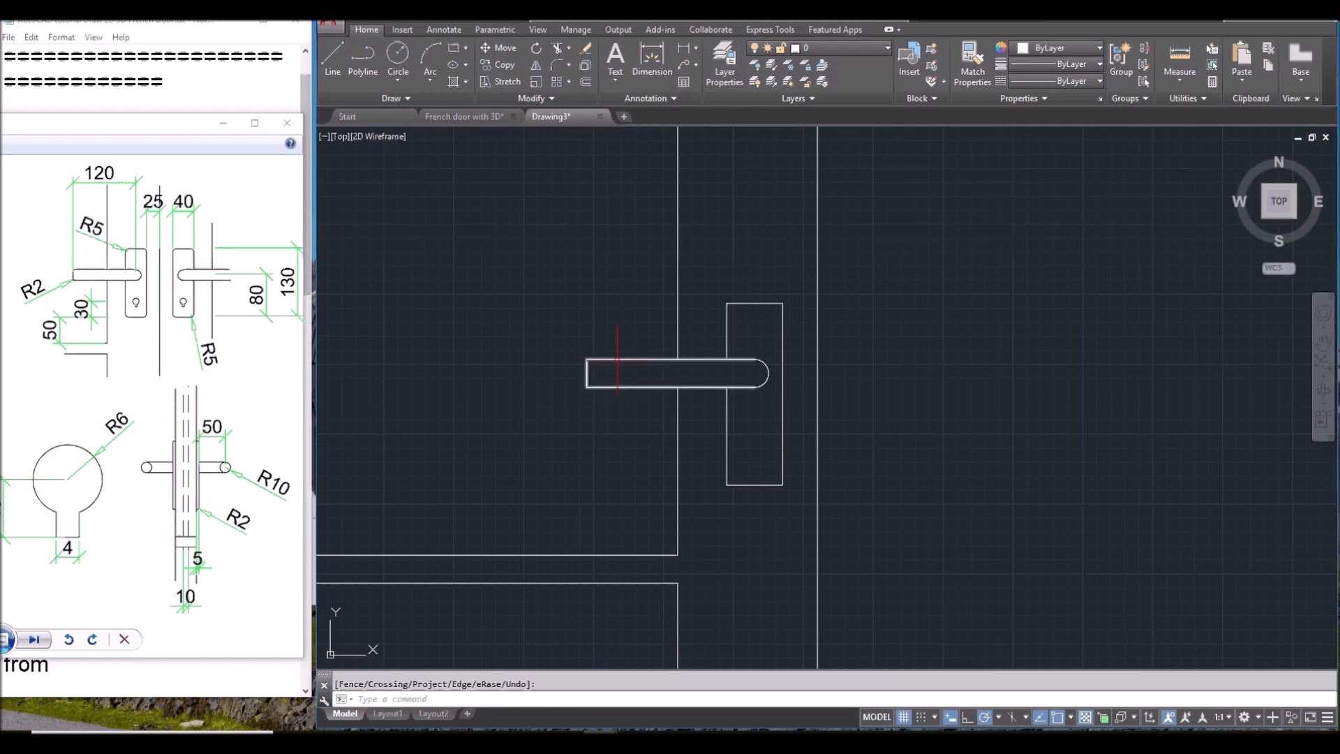
Step: Fillet the handle lever polyline's corners with radius 2 using the Polyline option
{"action": "scroll", "coordinate": [594, 370], "scroll_direction": "up", "scroll_amount": 5}
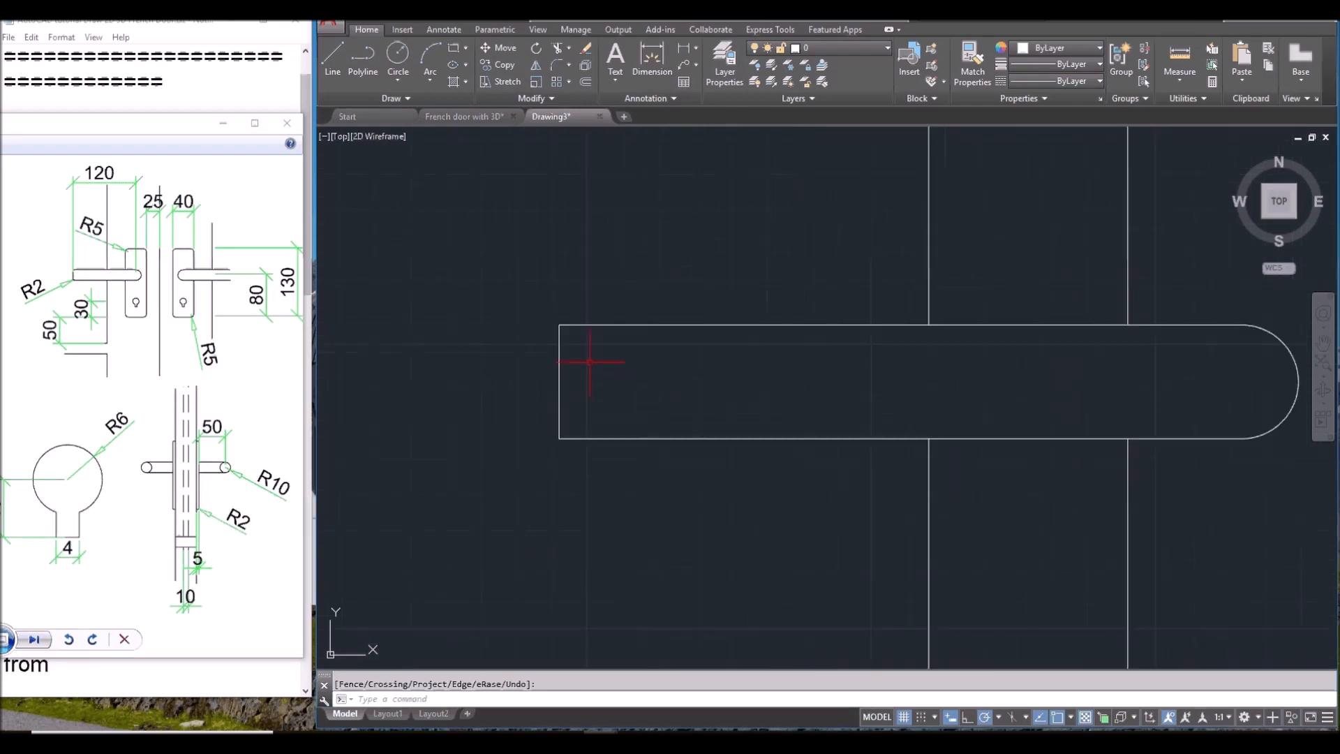
{"action": "type", "text": "F"}
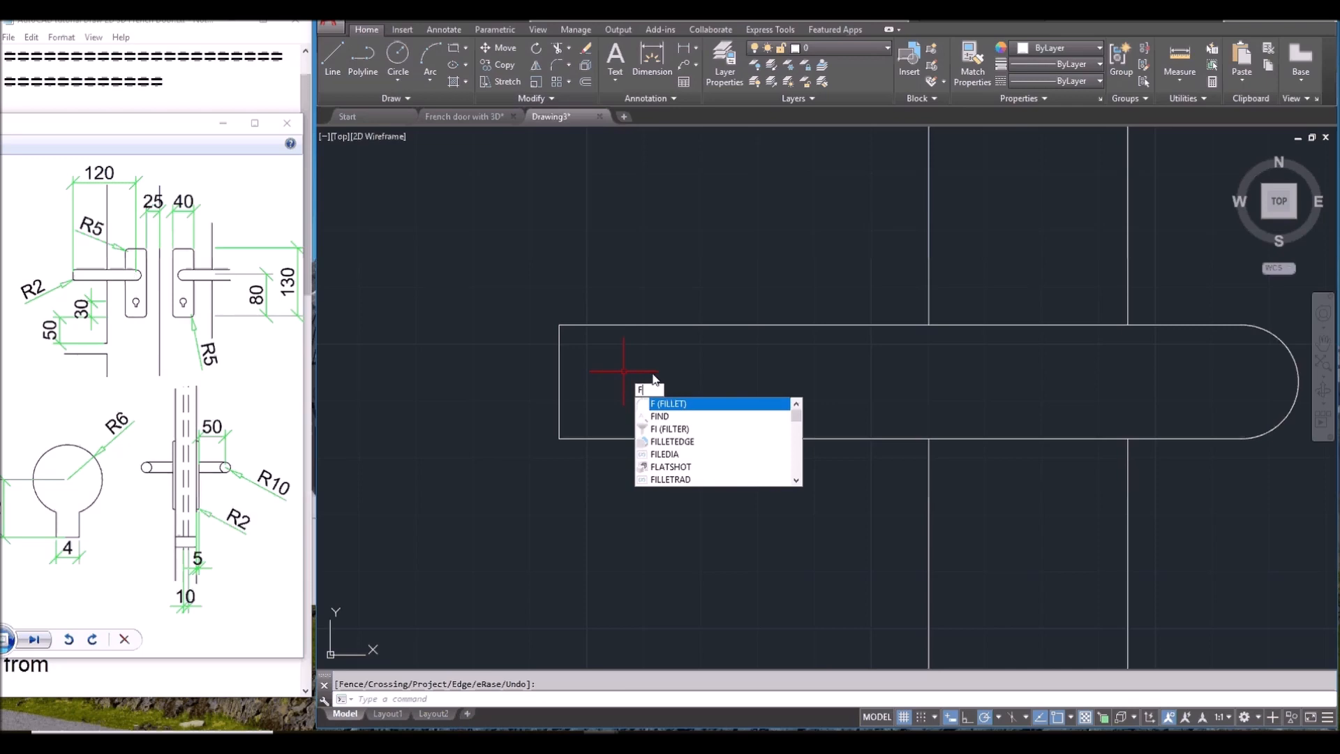
{"action": "key", "text": "Return"}
{"action": "type", "text": "r"}
{"action": "key", "text": "Return"}
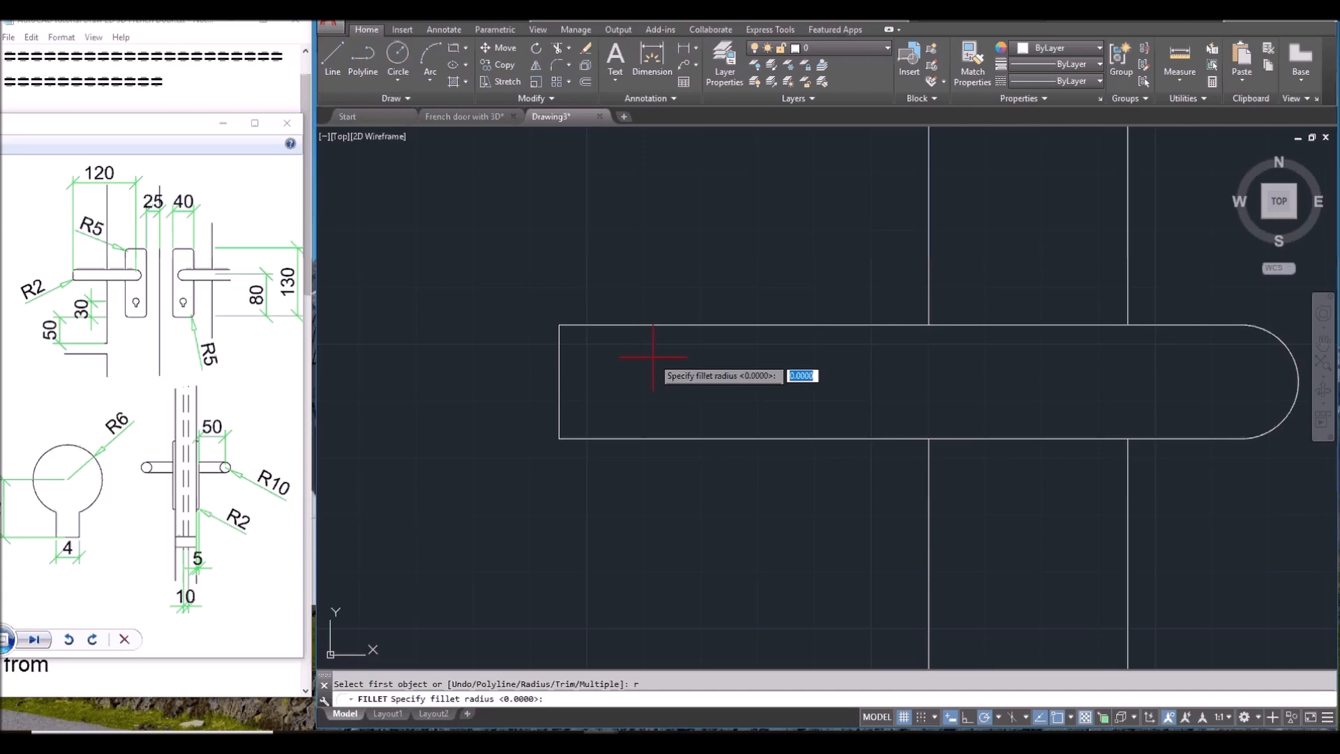
{"action": "type", "text": "2"}
{"action": "key", "text": "Return"}
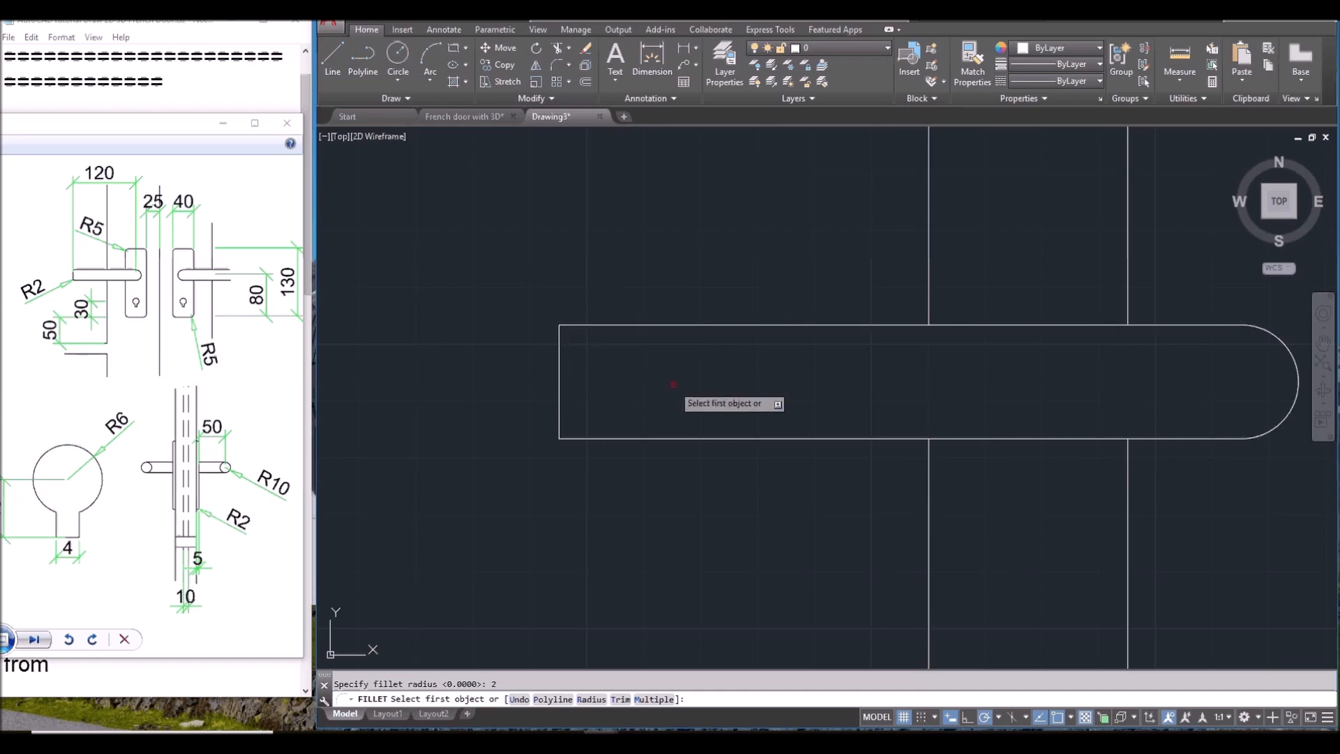
{"action": "type", "text": "p"}
{"action": "key", "text": "Return"}
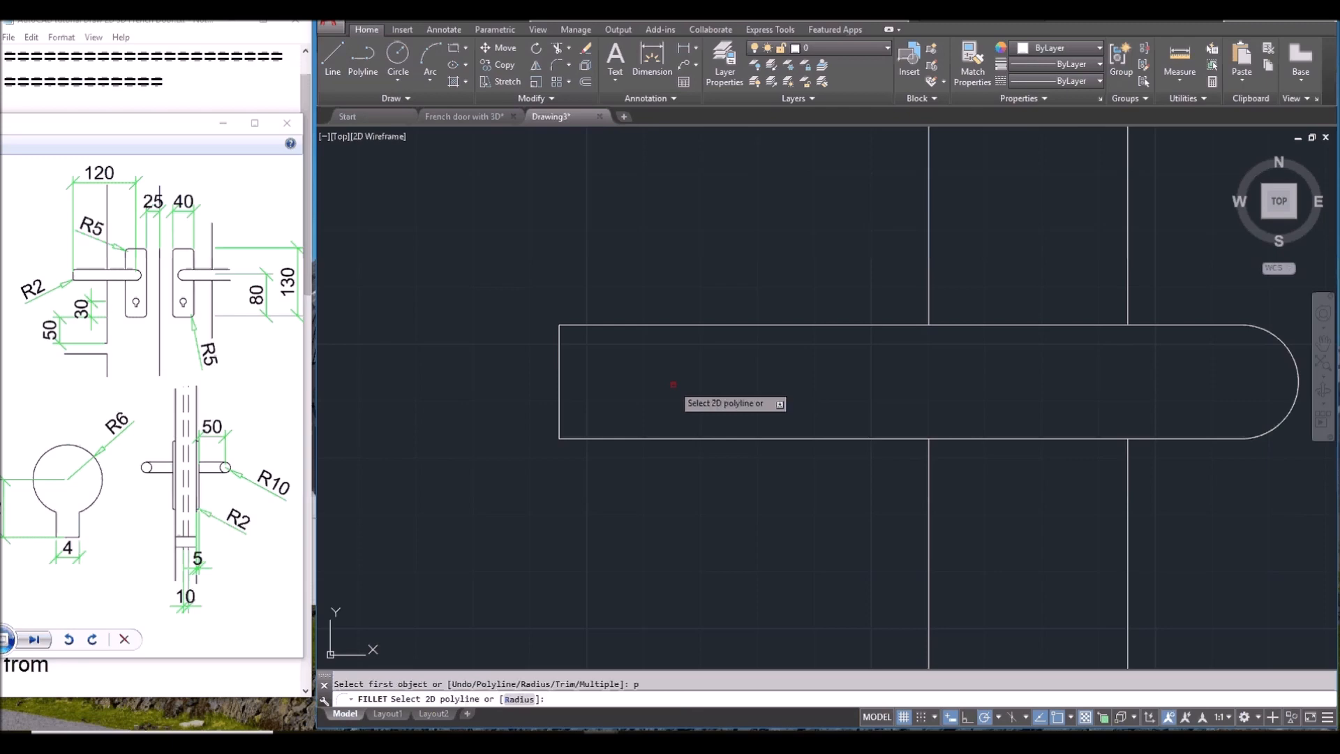
{"action": "left_click", "coordinate": [644, 325]}
{"action": "scroll", "coordinate": [649, 357], "scroll_direction": "down", "scroll_amount": 4}
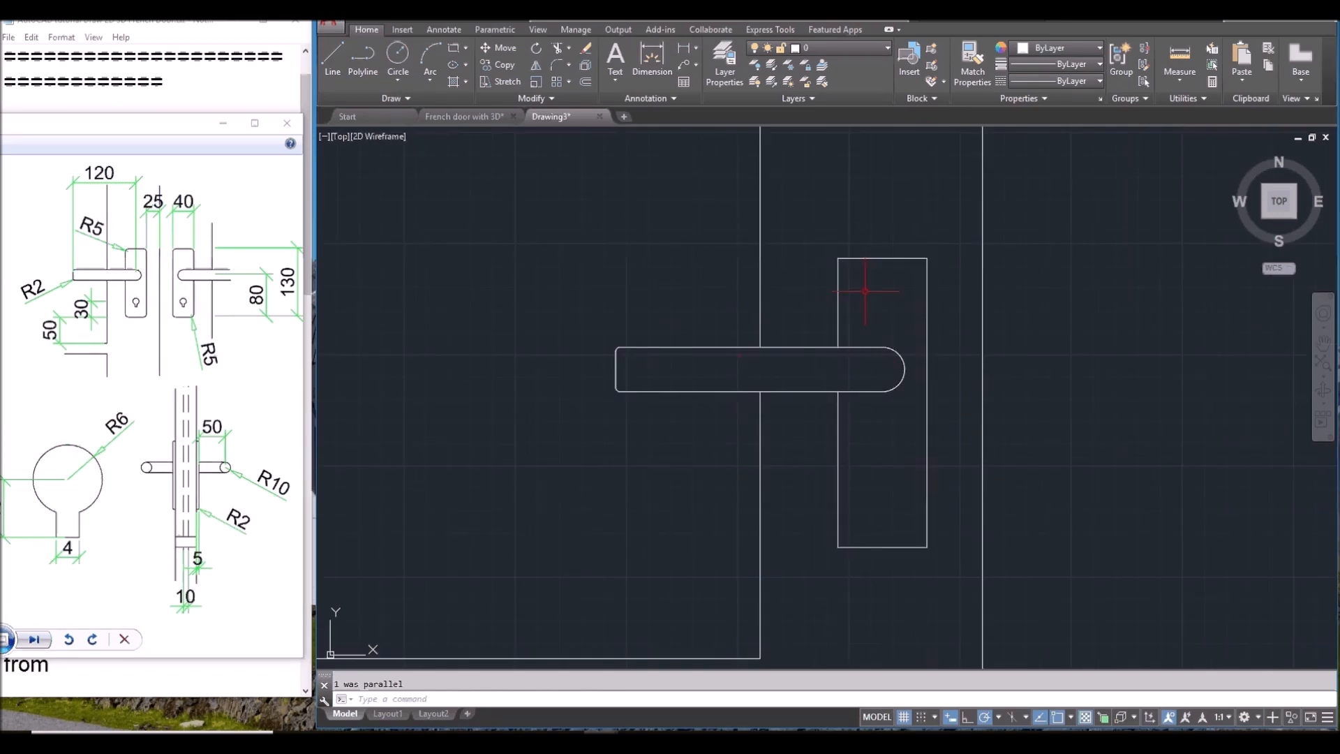
Step: Fillet all corners of the handle plate with radius 5 using the Polyline option
{"action": "key", "text": "Return"}
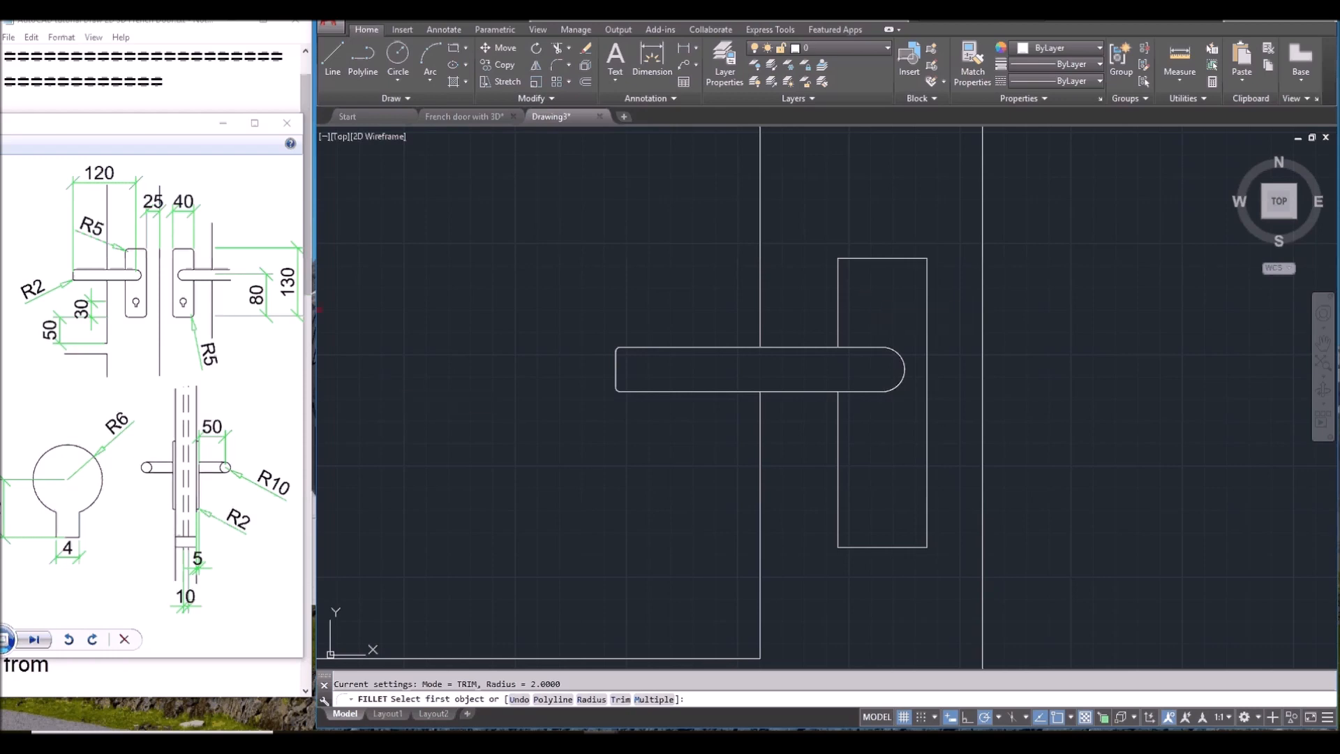
{"action": "type", "text": "r"}
{"action": "key", "text": "Return"}
{"action": "type", "text": "5"}
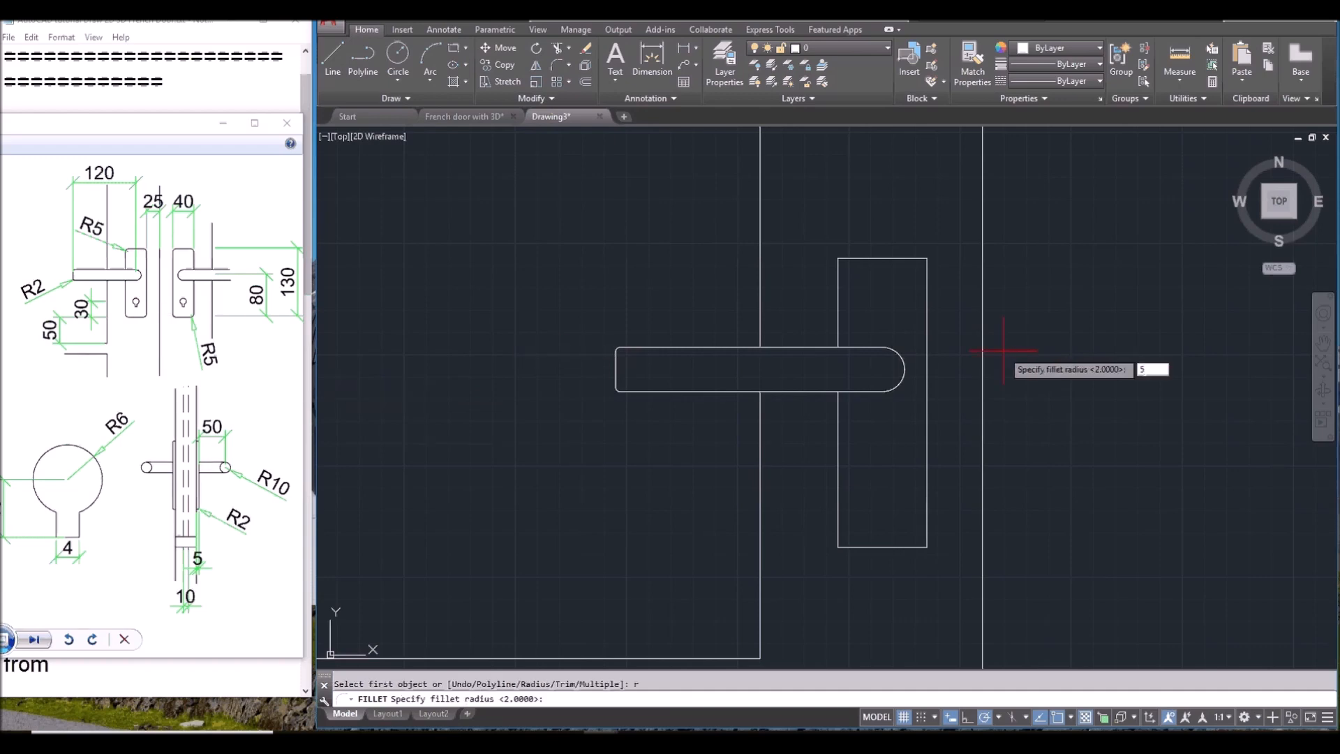
{"action": "key", "text": "Return"}
{"action": "type", "text": "p"}
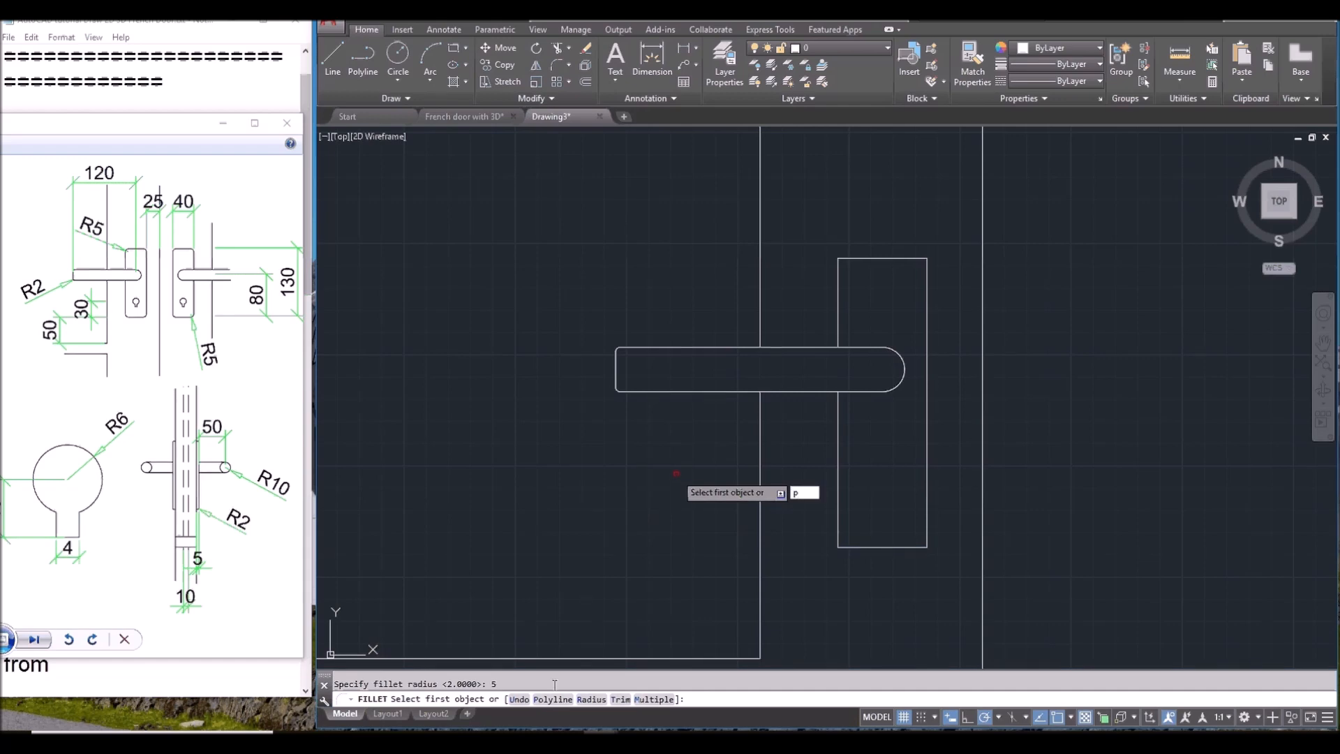
{"action": "key", "text": "Return"}
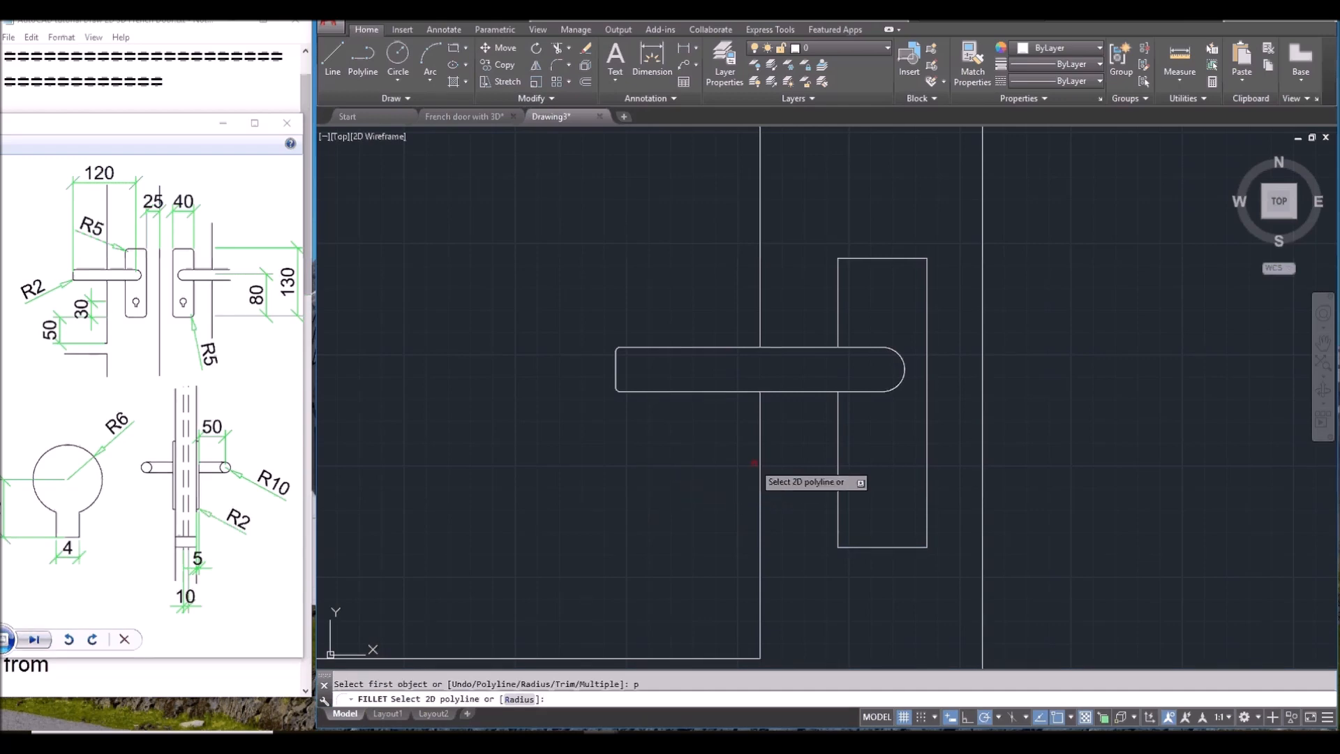
{"action": "left_click", "coordinate": [838, 451]}
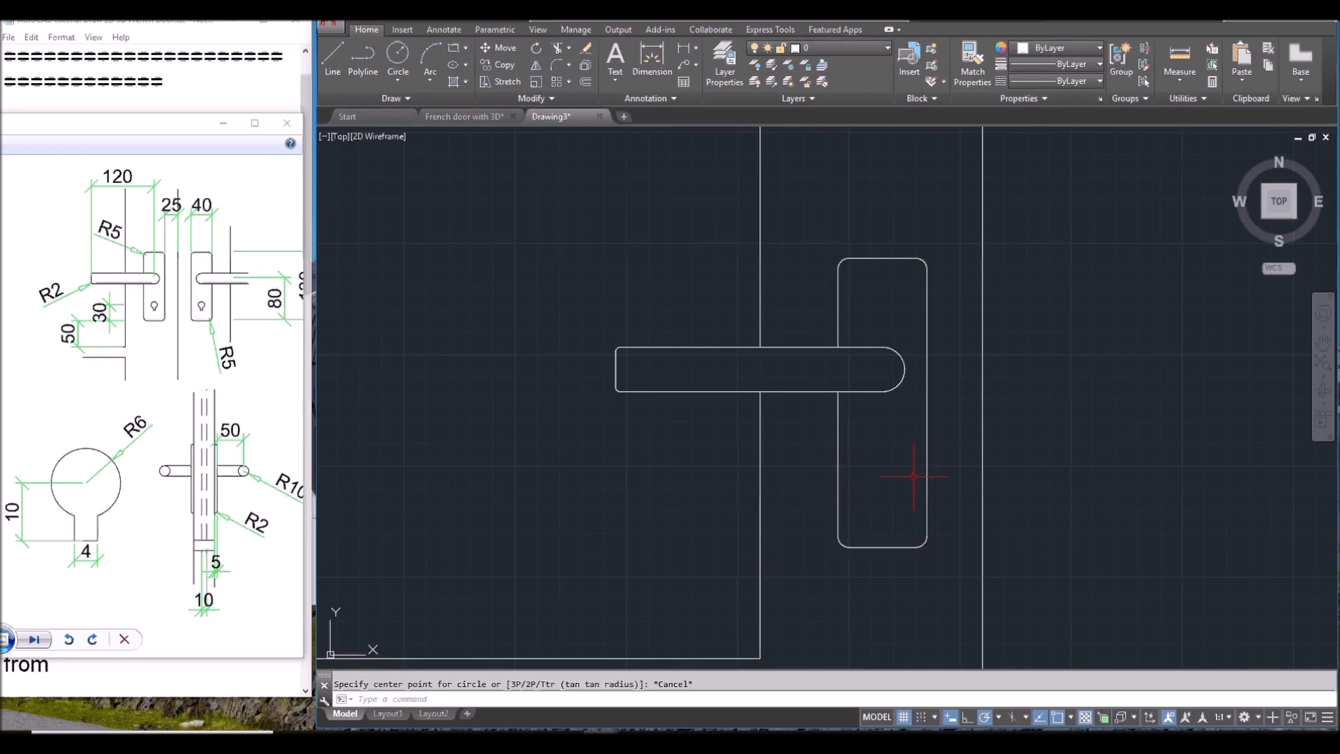
Step: Draw the keyhole circle with radius 6, centred 30 above the midpoint of the handle plate's bottom edge
{"action": "type", "text": "c"}
{"action": "key", "text": "Return"}
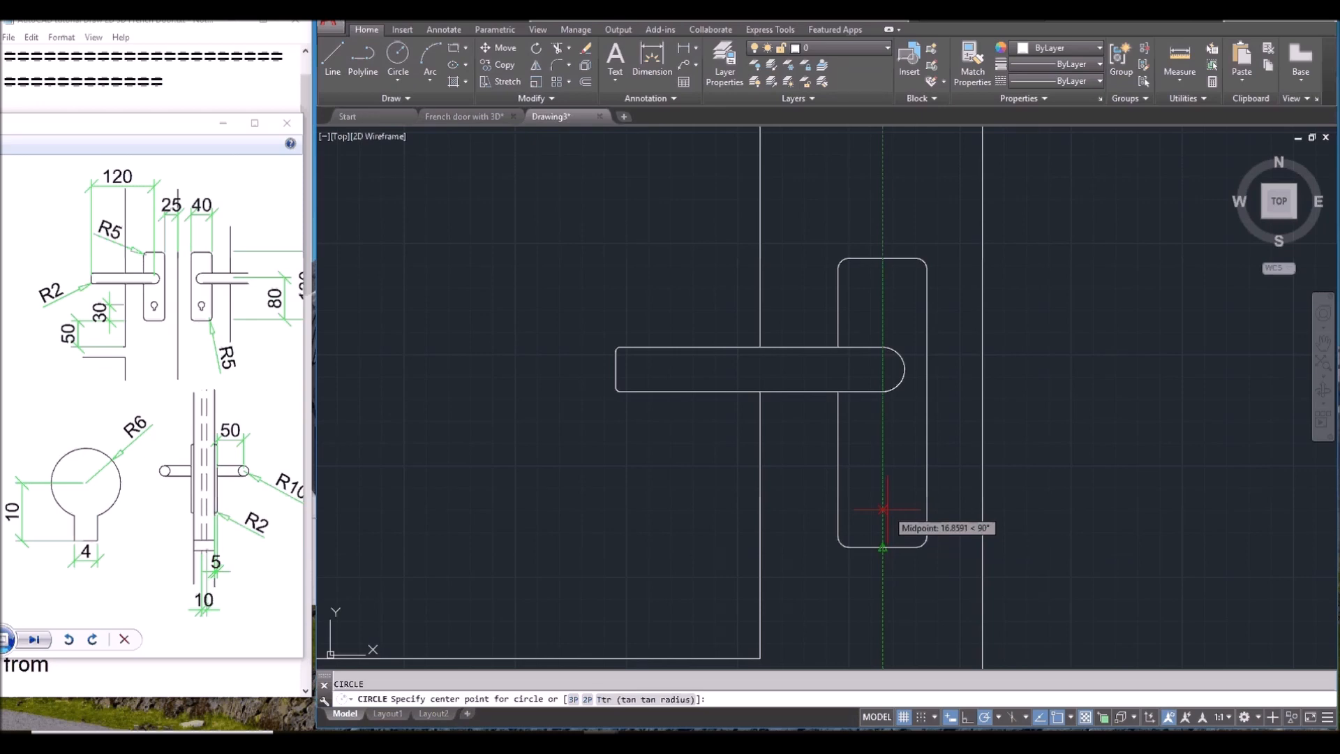
{"action": "type", "text": "30"}
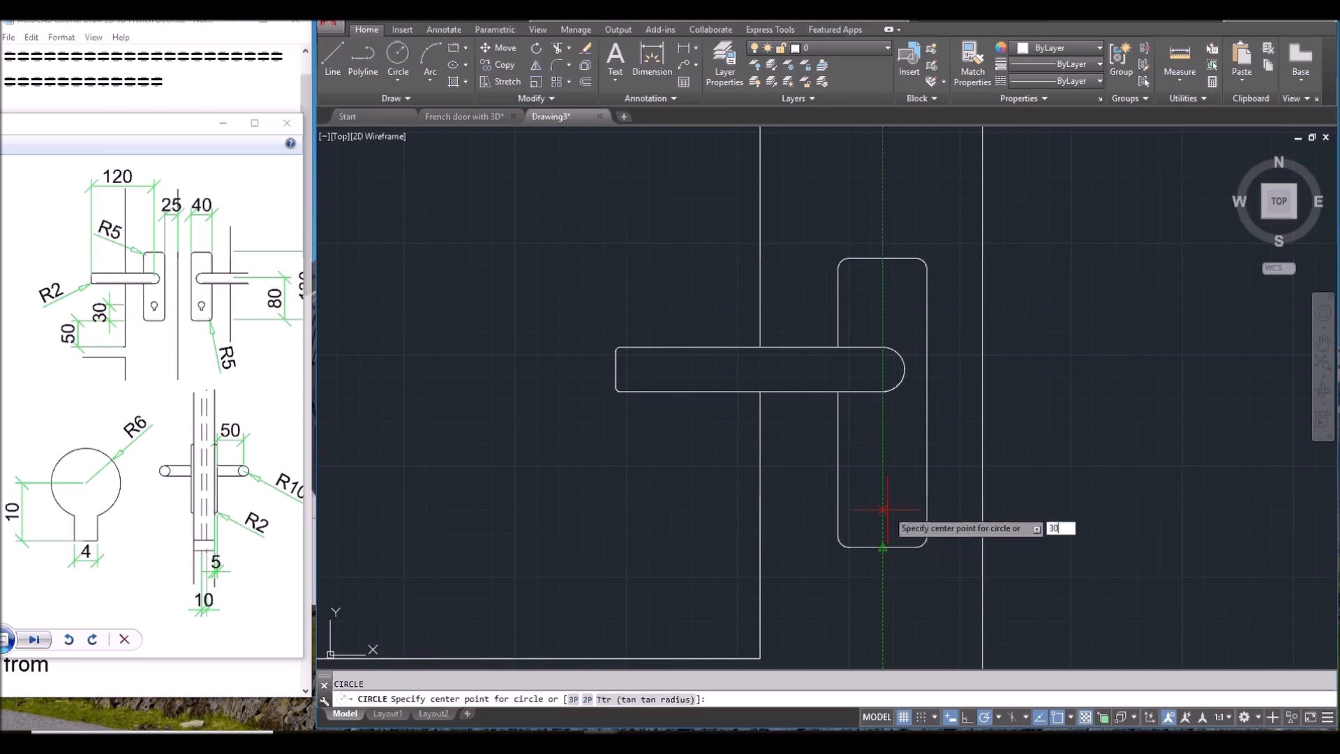
{"action": "key", "text": "Return"}
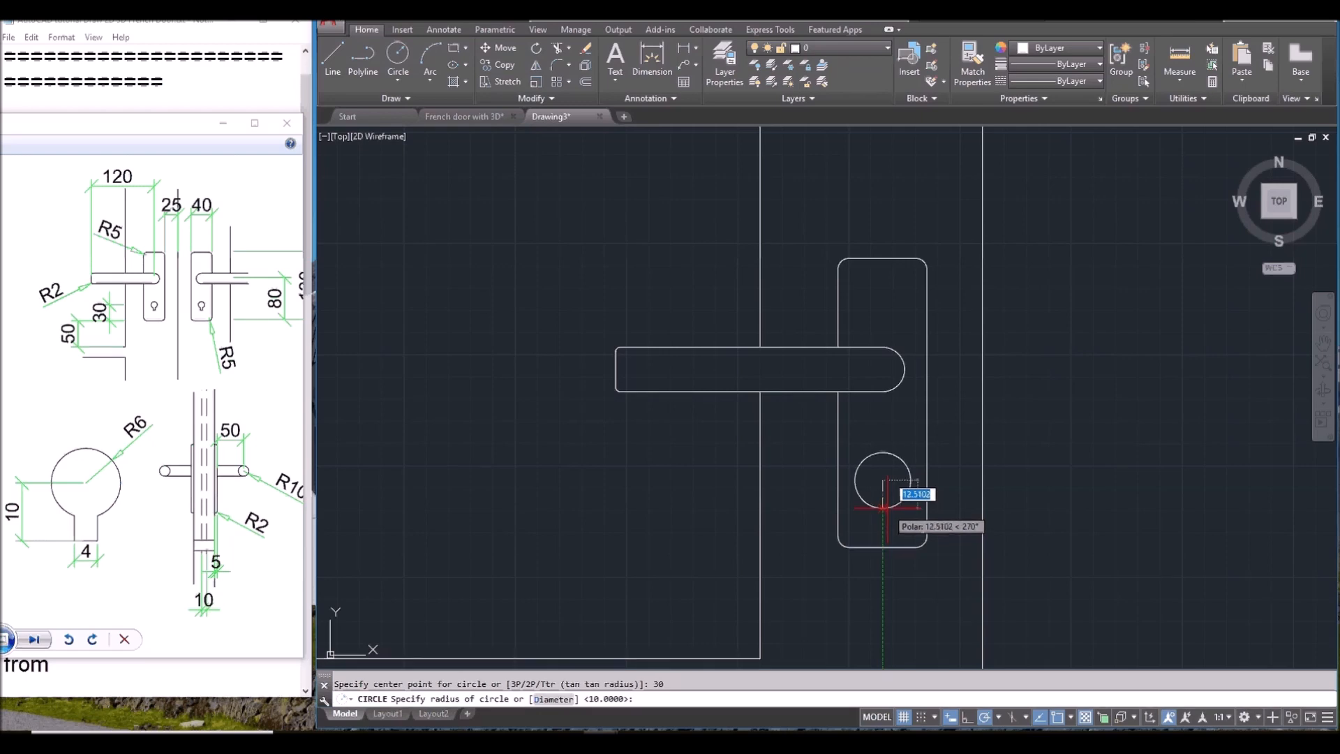
{"action": "type", "text": "6"}
{"action": "key", "text": "Return"}
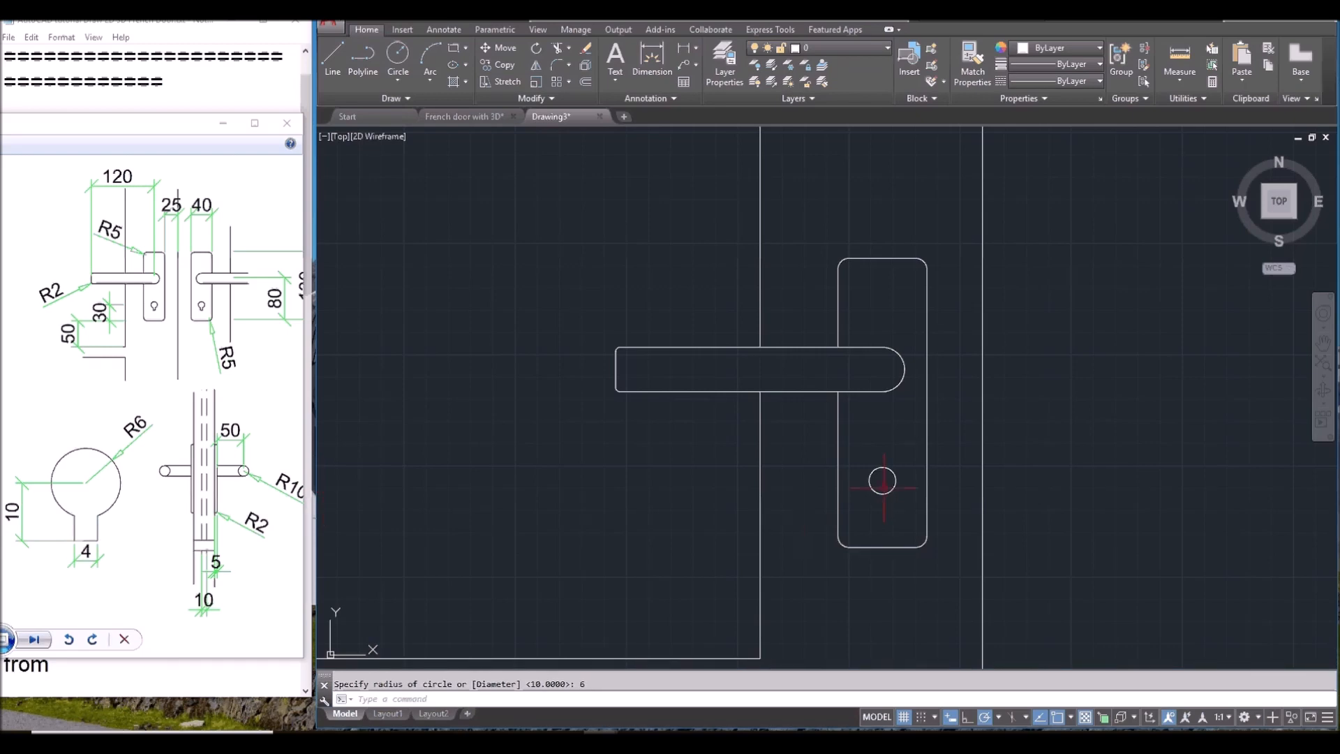
Step: Draw half of the keyhole slot with lines starting 10 below the circle's centre, going 2 right and straight up to the circle
{"action": "scroll", "coordinate": [891, 485], "scroll_direction": "up", "scroll_amount": 2}
{"action": "scroll", "coordinate": [869, 508], "scroll_direction": "up", "scroll_amount": 4}
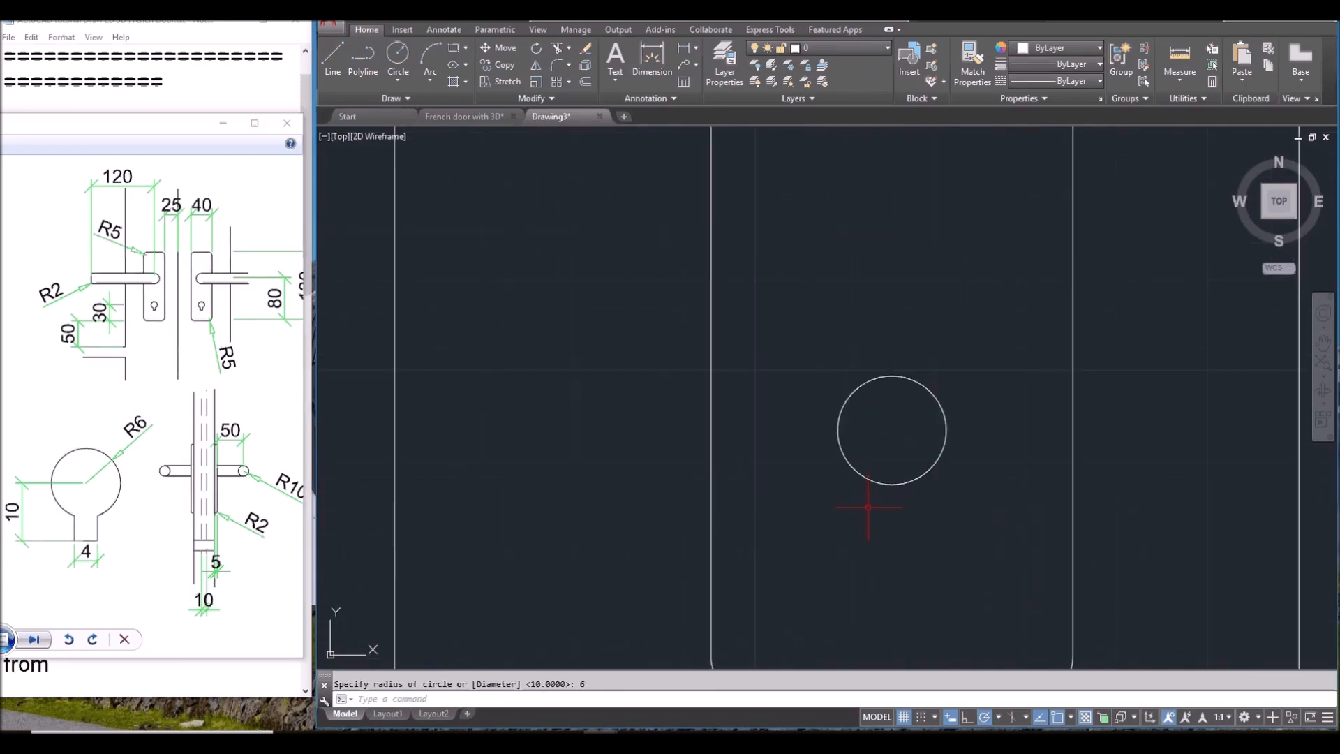
{"action": "type", "text": "l"}
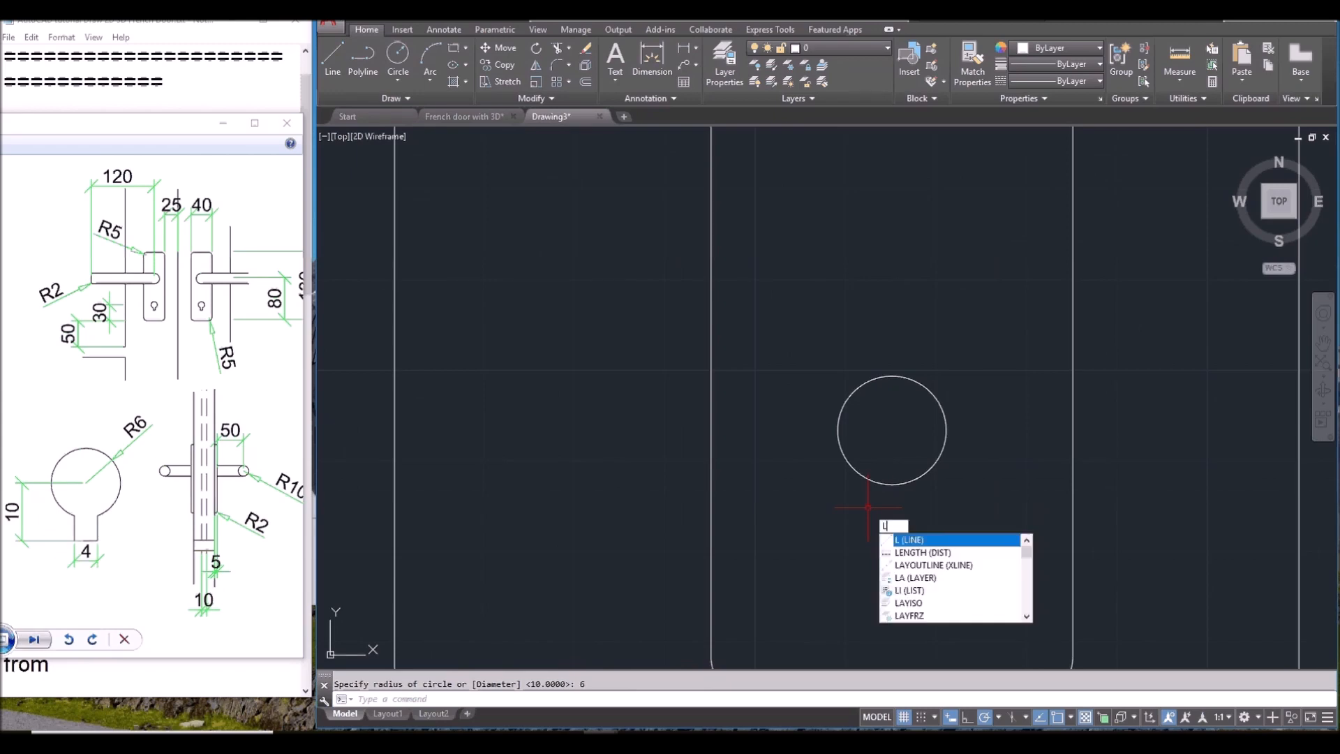
{"action": "key", "text": "Return"}
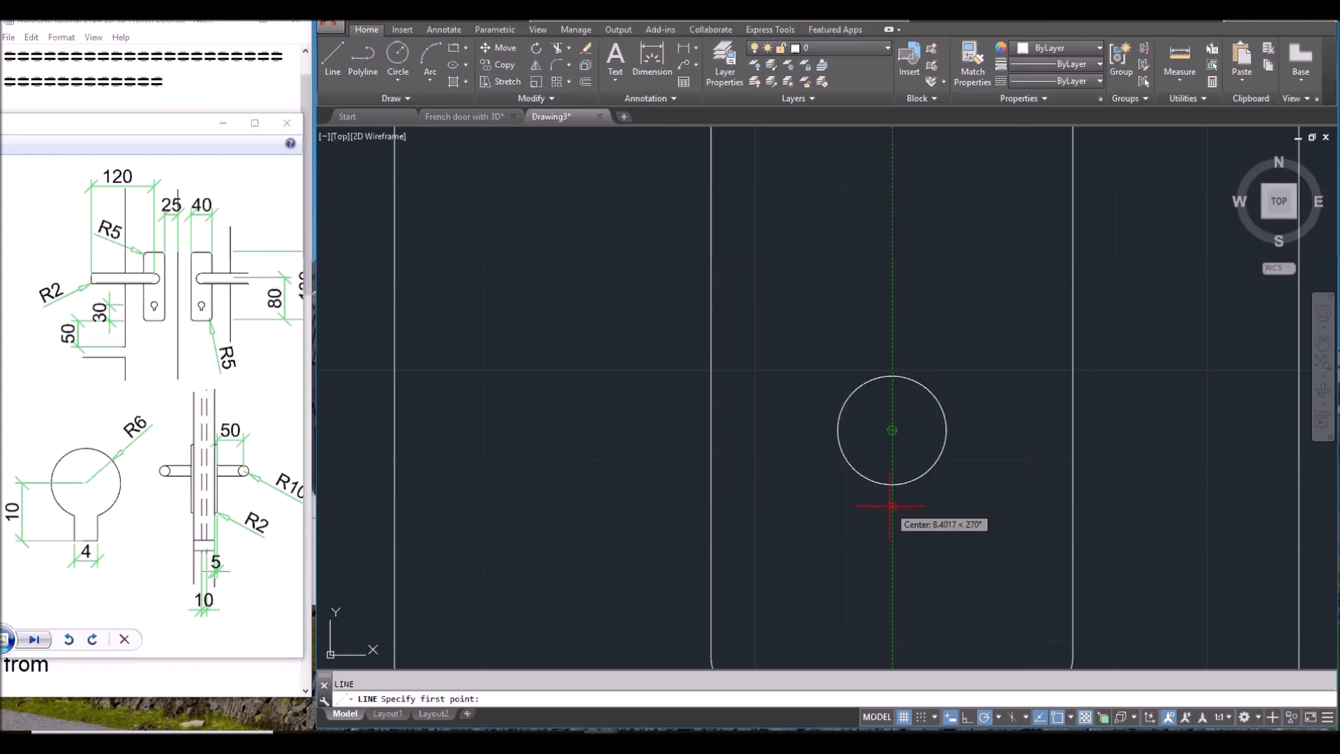
{"action": "type", "text": "10"}
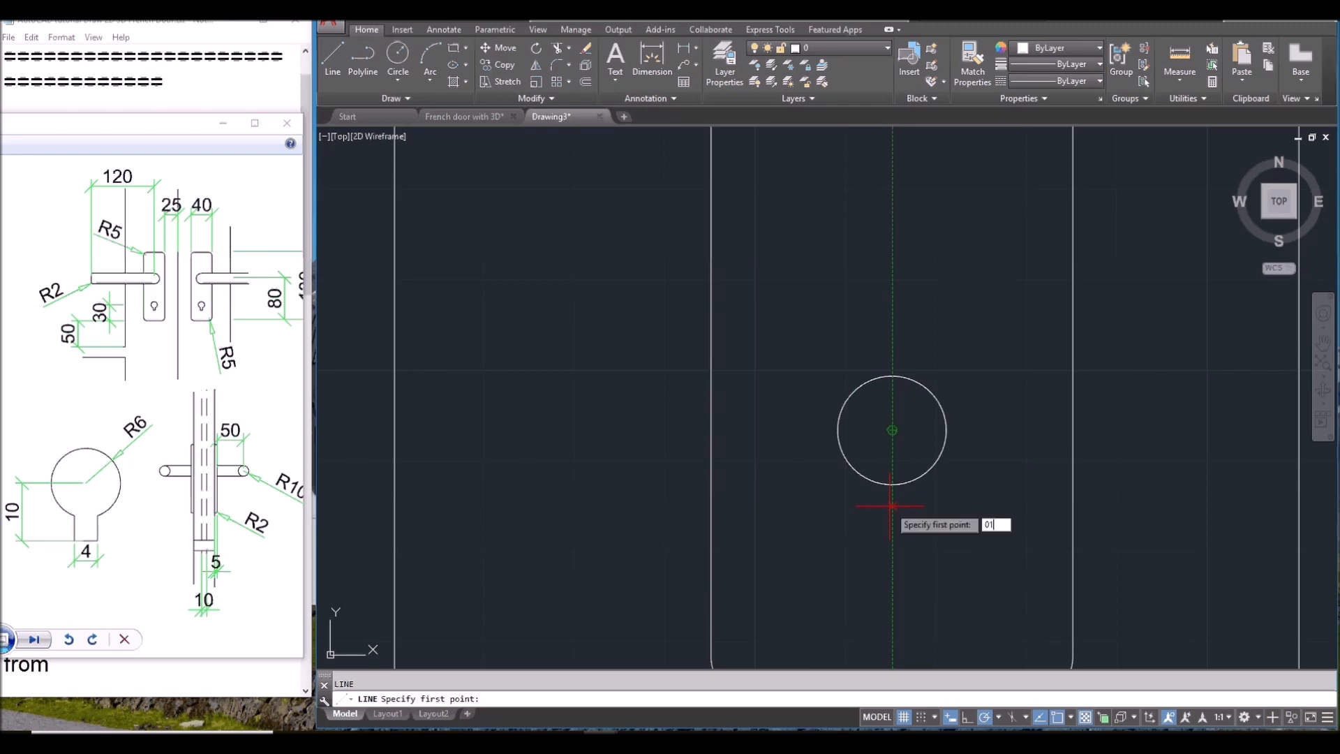
{"action": "key", "text": "Return"}
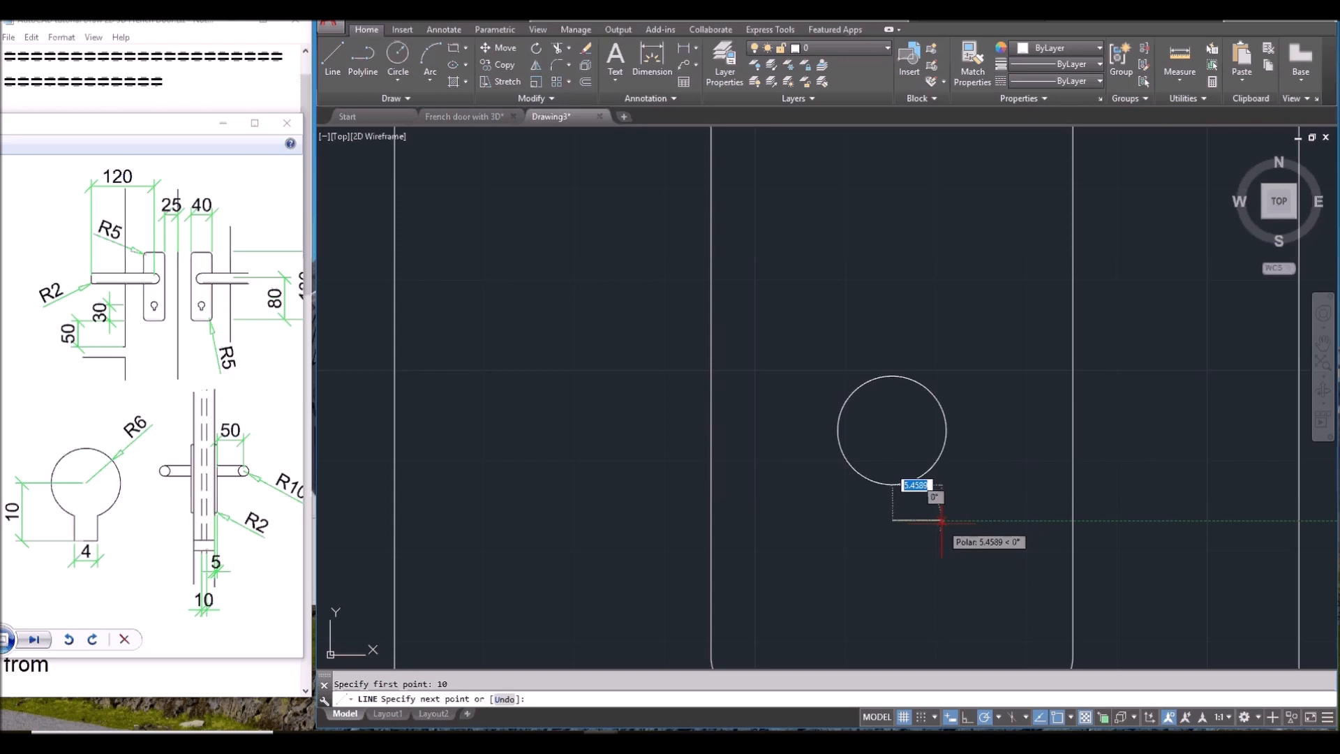
{"action": "type", "text": "2"}
{"action": "key", "text": "Return"}
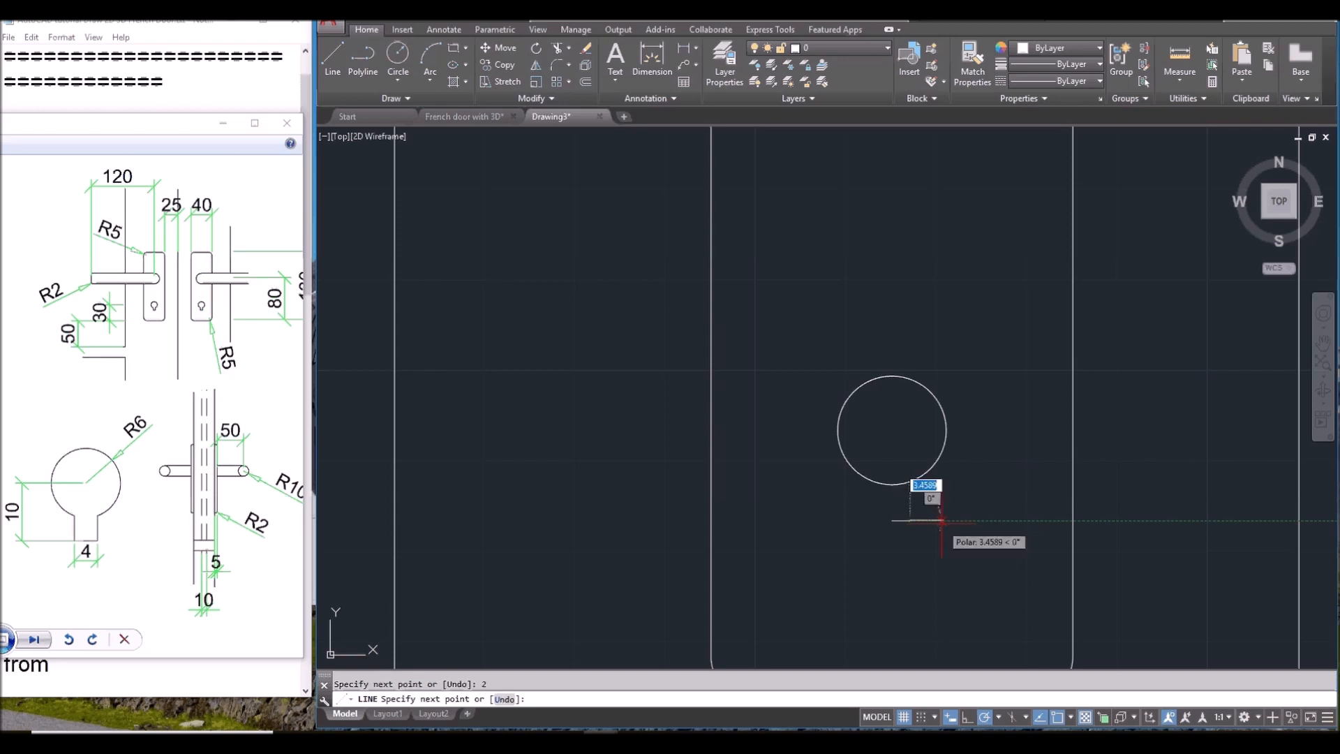
{"action": "left_click", "coordinate": [910, 481]}
{"action": "key", "text": "Return"}
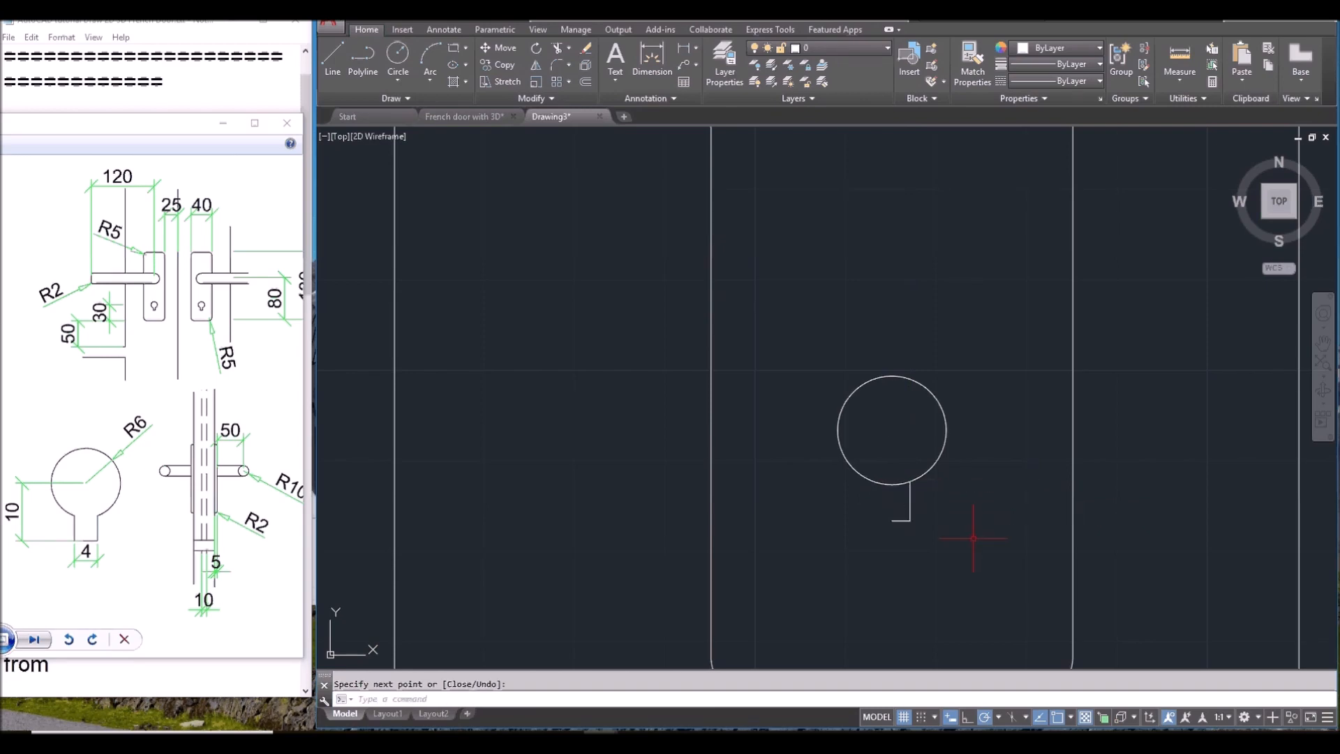
Step: Mirror the two slot lines about the keyhole's vertical centreline, keeping the source lines
{"action": "type", "text": "MI"}
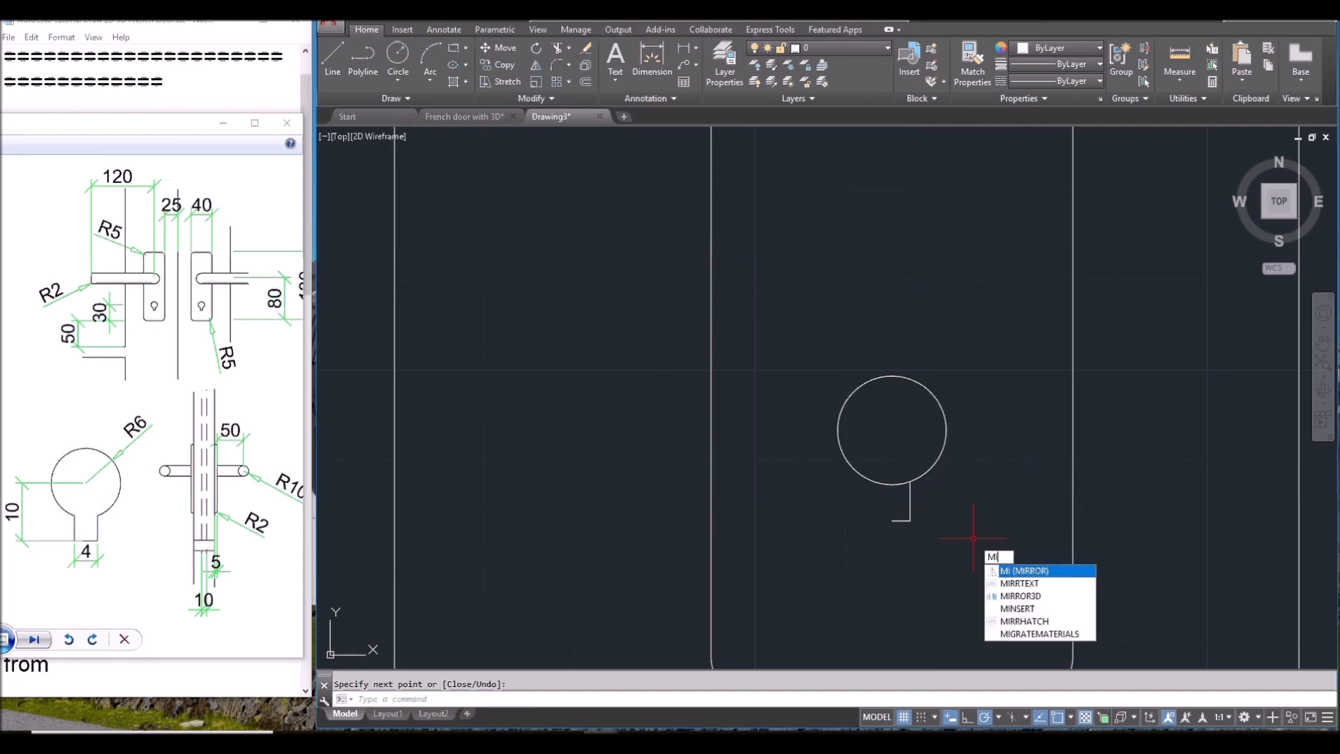
{"action": "key", "text": "Return"}
{"action": "left_click", "coordinate": [976, 545]}
{"action": "left_click", "coordinate": [847, 482]}
{"action": "key", "text": "Return"}
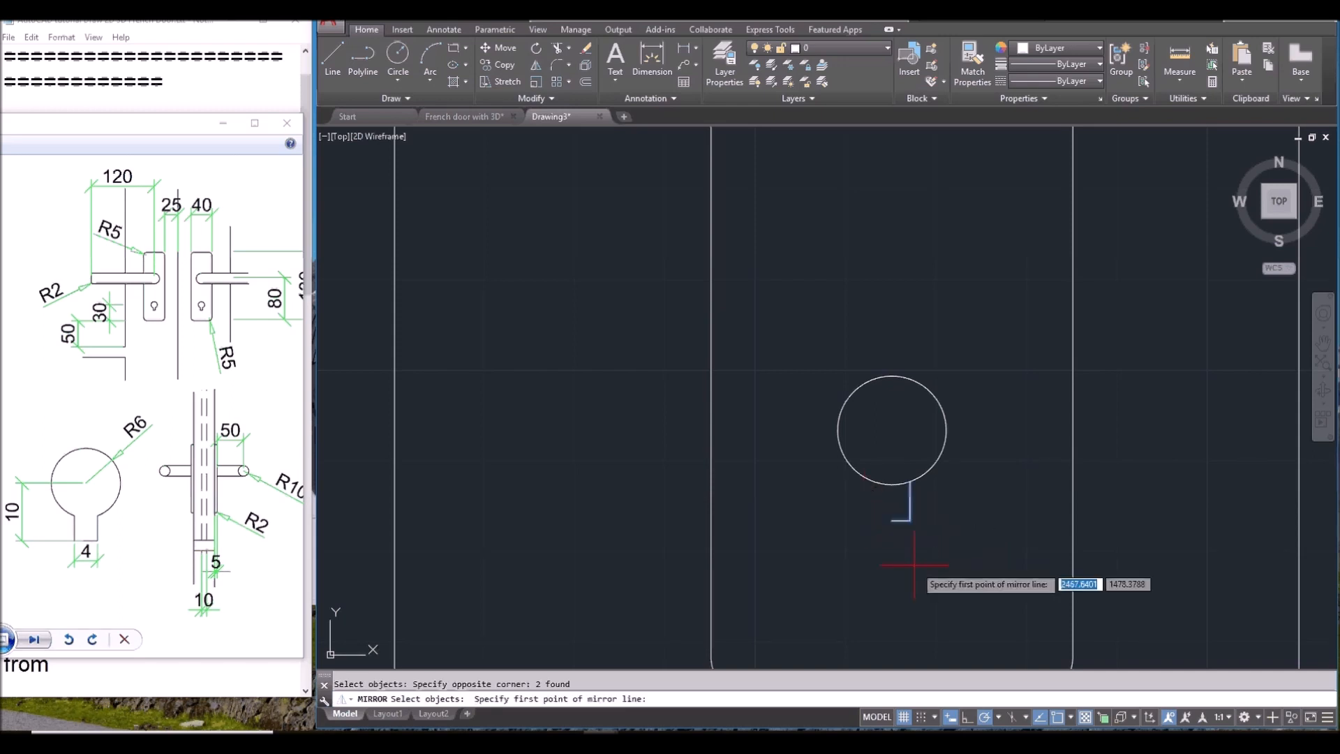
{"action": "left_click", "coordinate": [893, 521]}
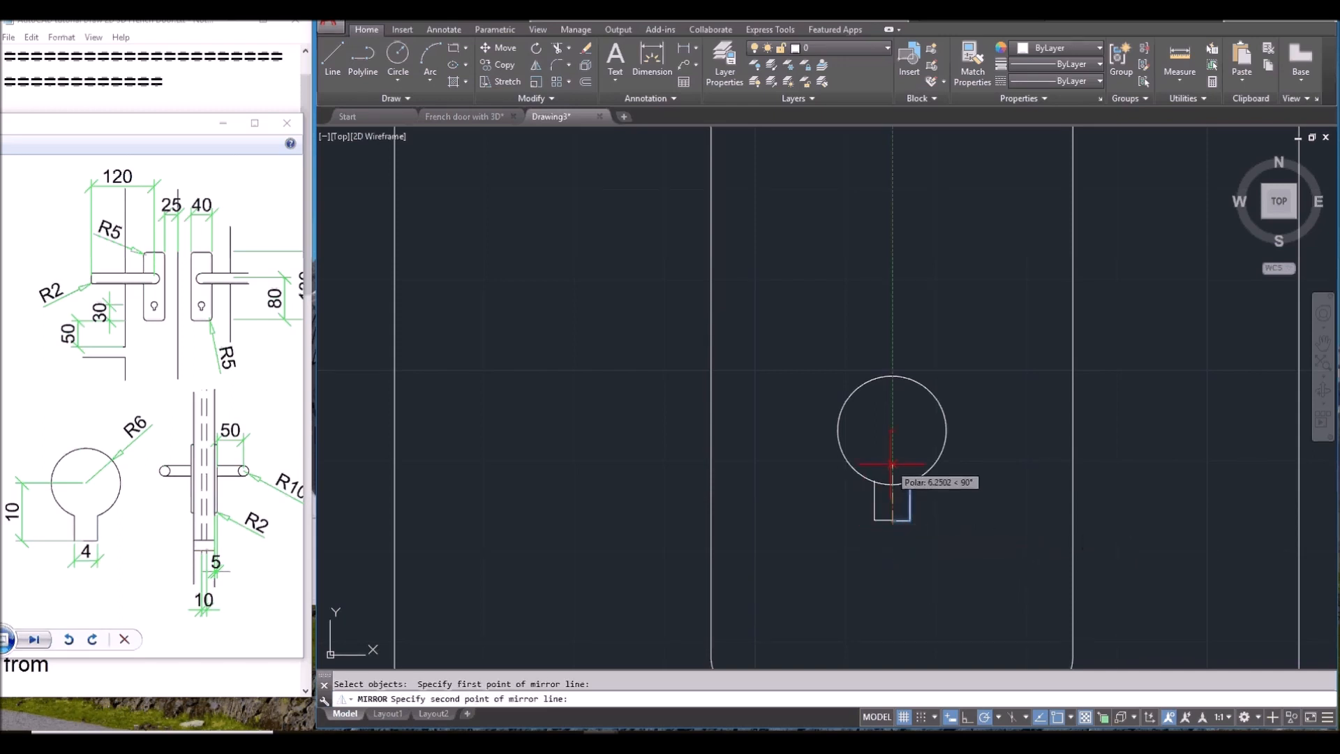
{"action": "left_click", "coordinate": [891, 462]}
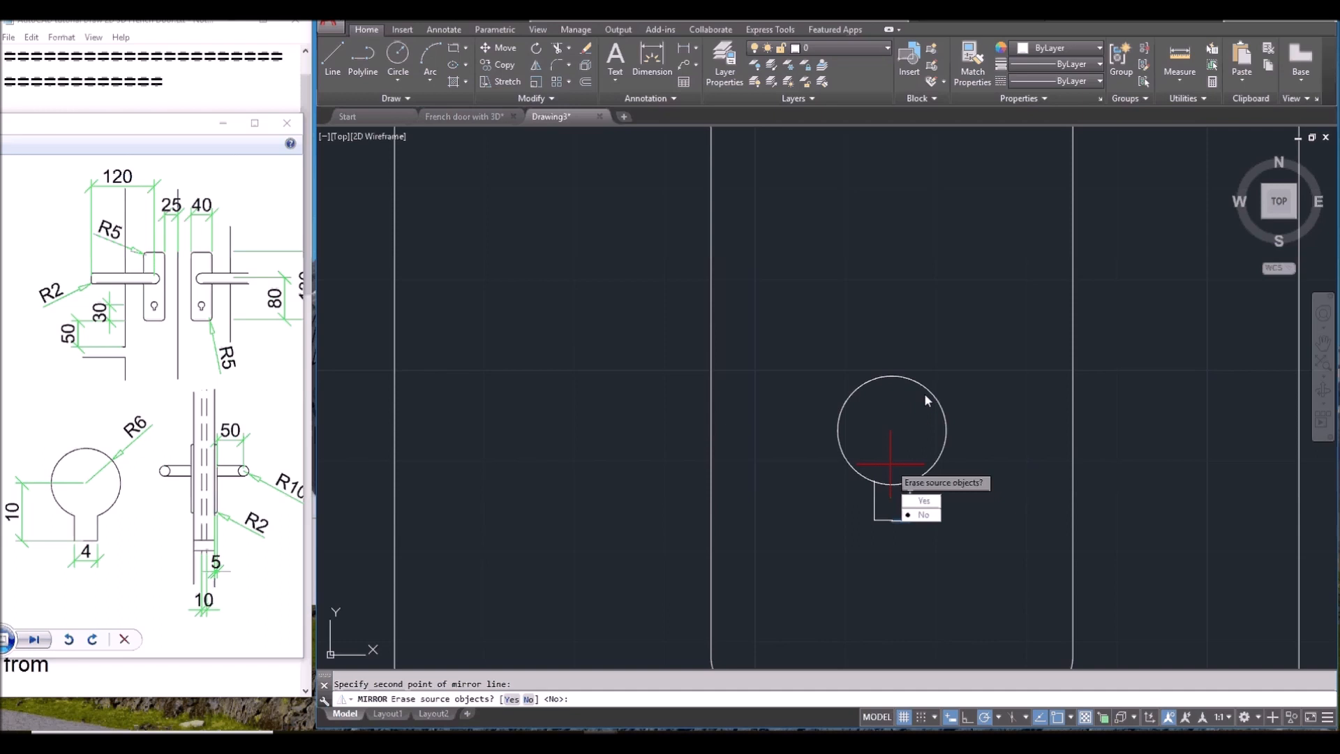
{"action": "key", "text": "Return"}
Step: Trim the part of the keyhole circle that lies between the two slot sides
{"action": "scroll", "coordinate": [897, 517], "scroll_direction": "up", "scroll_amount": 4}
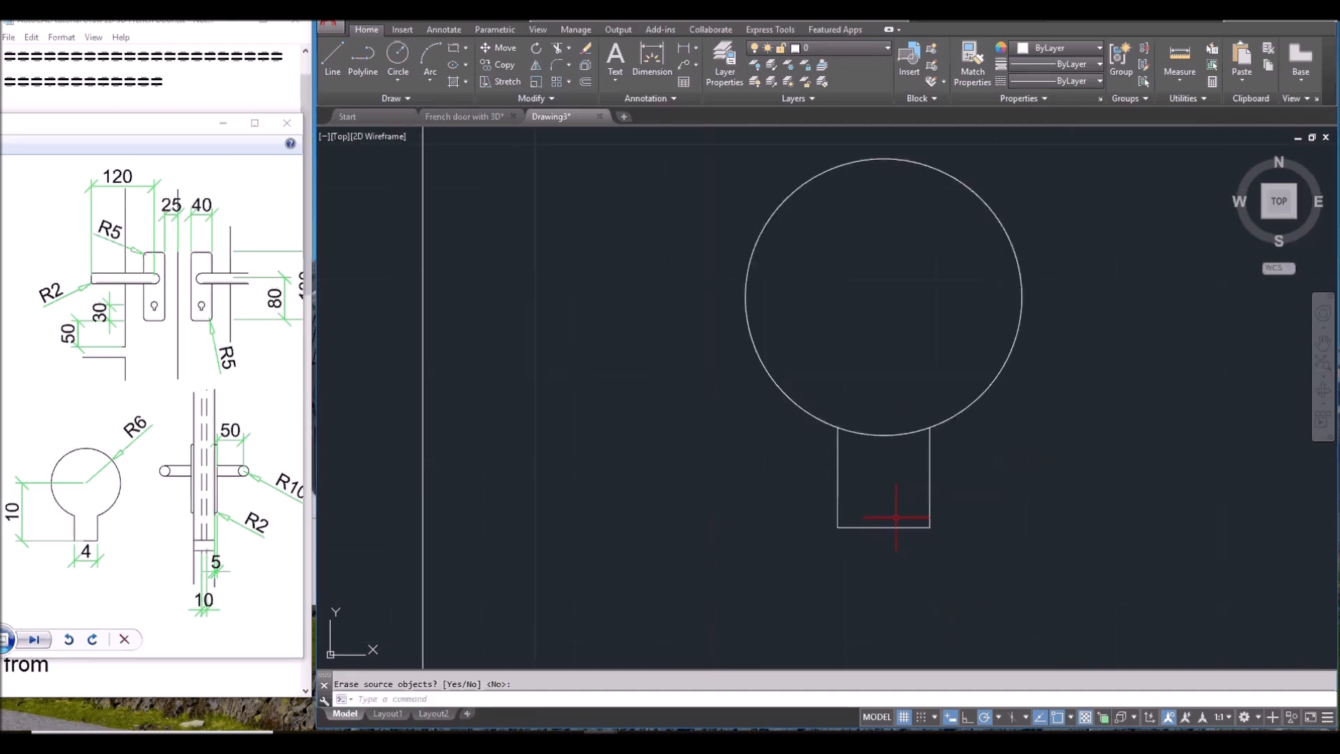
{"action": "scroll", "coordinate": [908, 541], "scroll_direction": "up", "scroll_amount": 4}
{"action": "scroll", "coordinate": [889, 513], "scroll_direction": "down", "scroll_amount": 8}
{"action": "type", "text": "tr"}
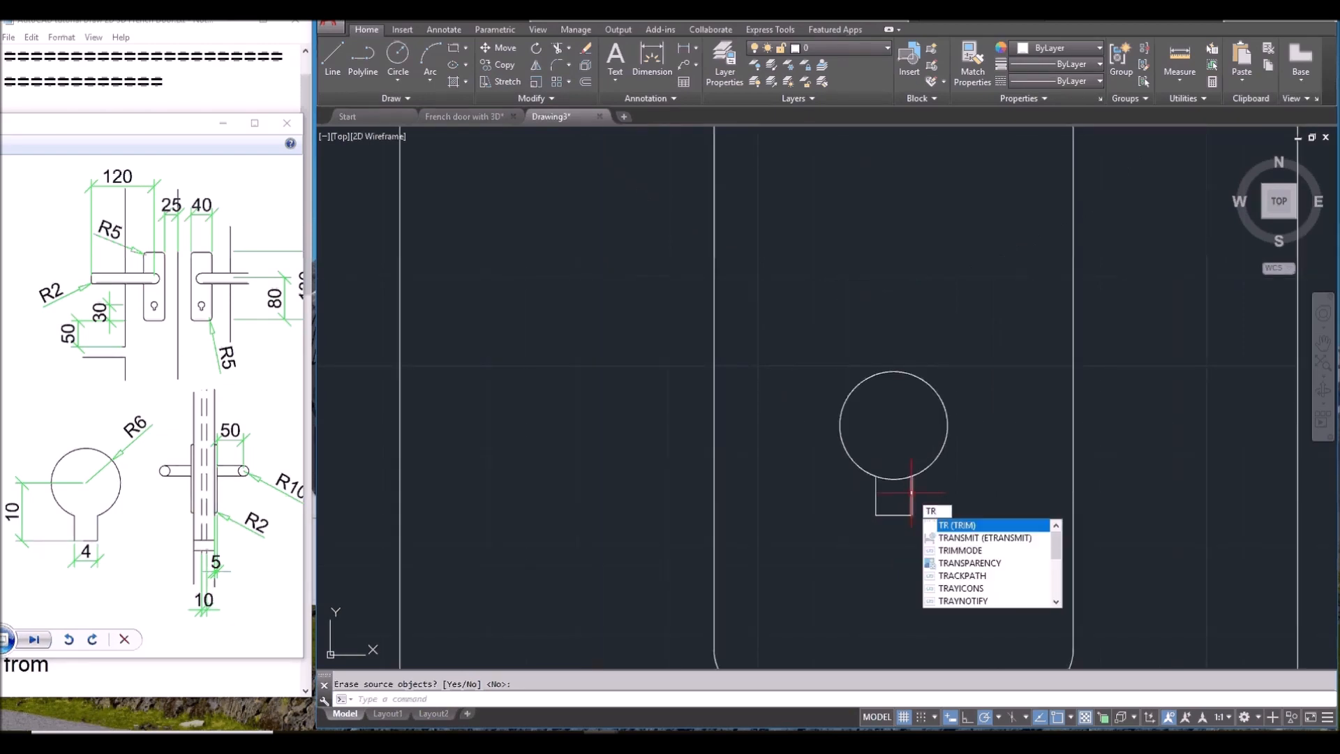
{"action": "key", "text": "Return"}
{"action": "key", "text": "Return"}
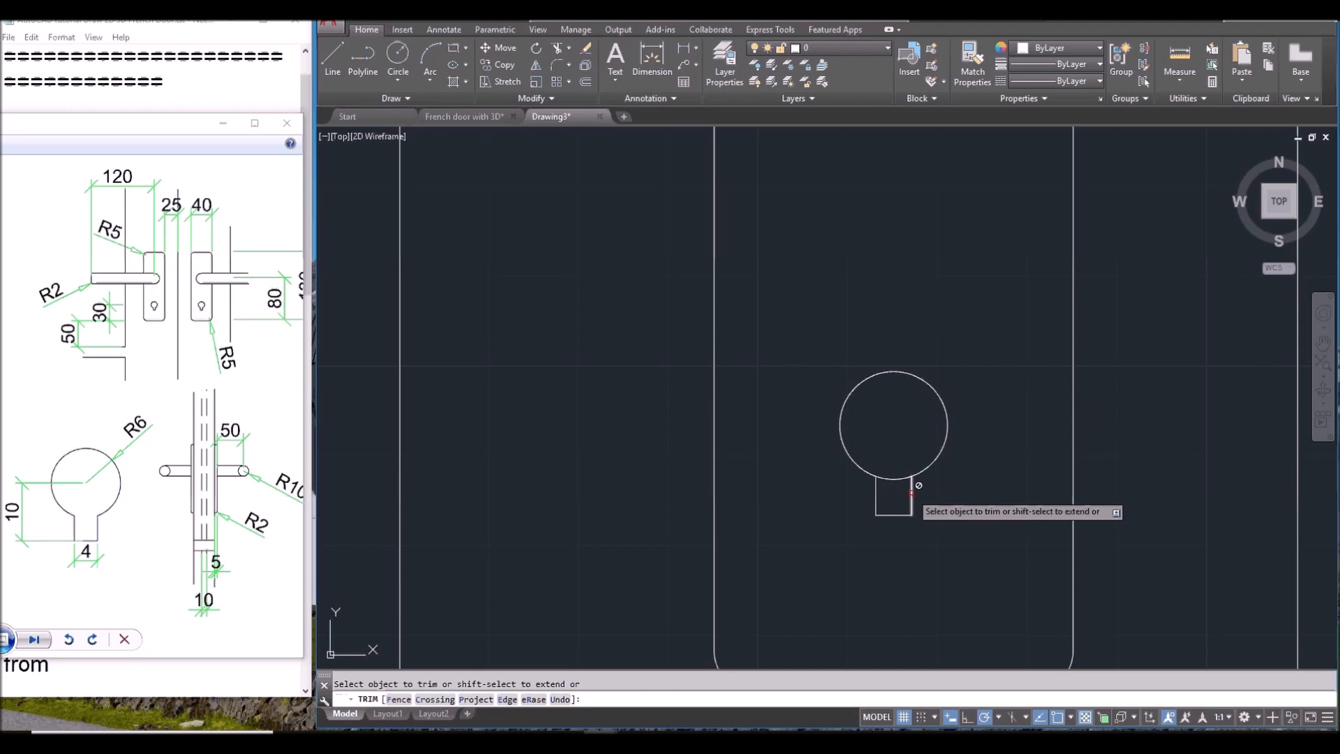
{"action": "left_click", "coordinate": [896, 479]}
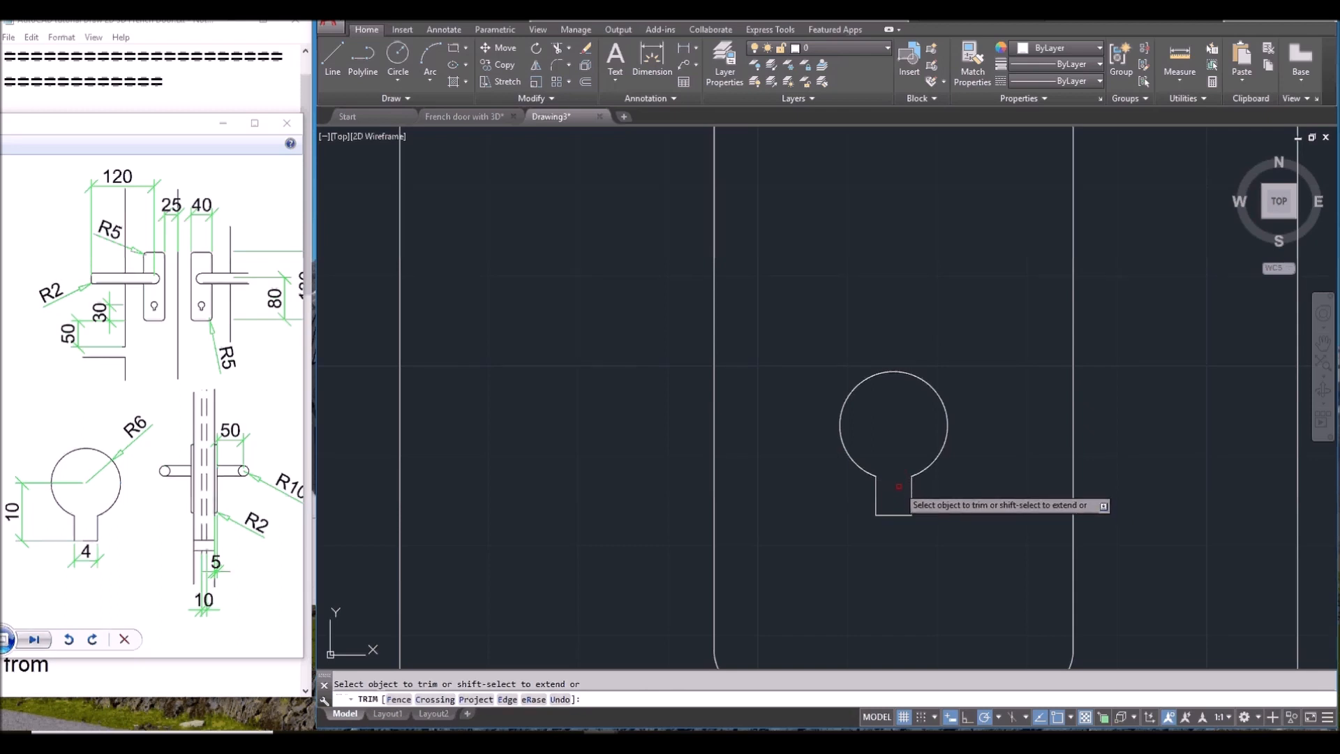
{"action": "key", "text": "Return"}
Step: Mirror the left leaf's glass panels, handle and keyhole about the door's vertical centre line, keeping the source objects
{"action": "scroll", "coordinate": [914, 527], "scroll_direction": "down", "scroll_amount": 2}
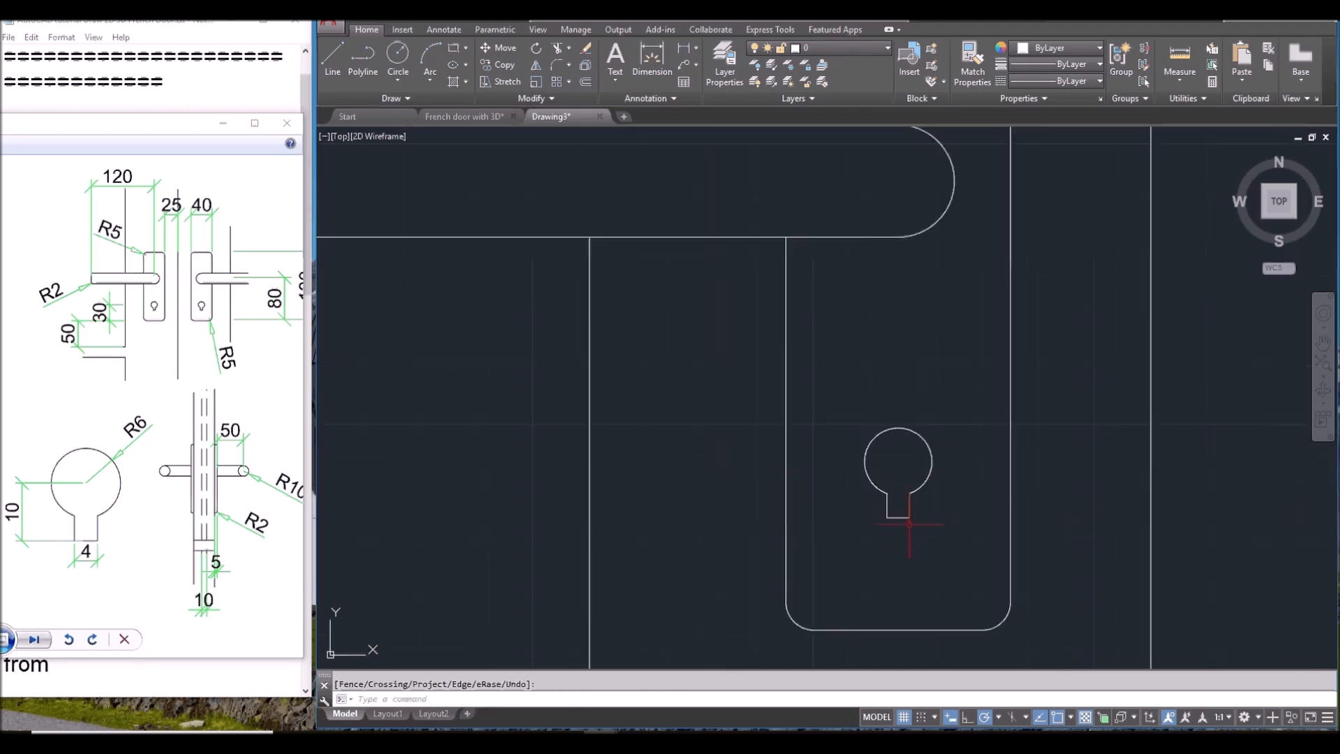
{"action": "scroll", "coordinate": [848, 427], "scroll_direction": "down", "scroll_amount": 3}
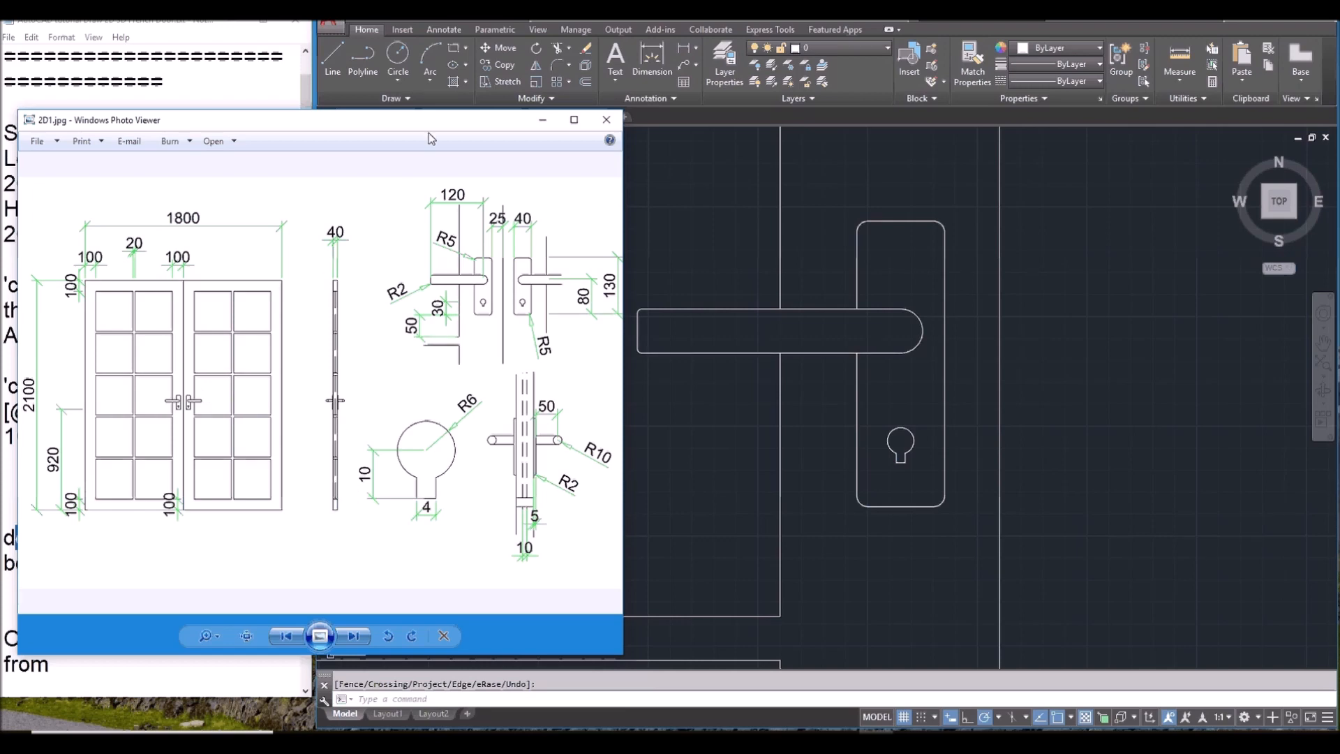
{"action": "left_click_drag", "start_coordinate": [437, 124], "coordinate": [362, 125]}
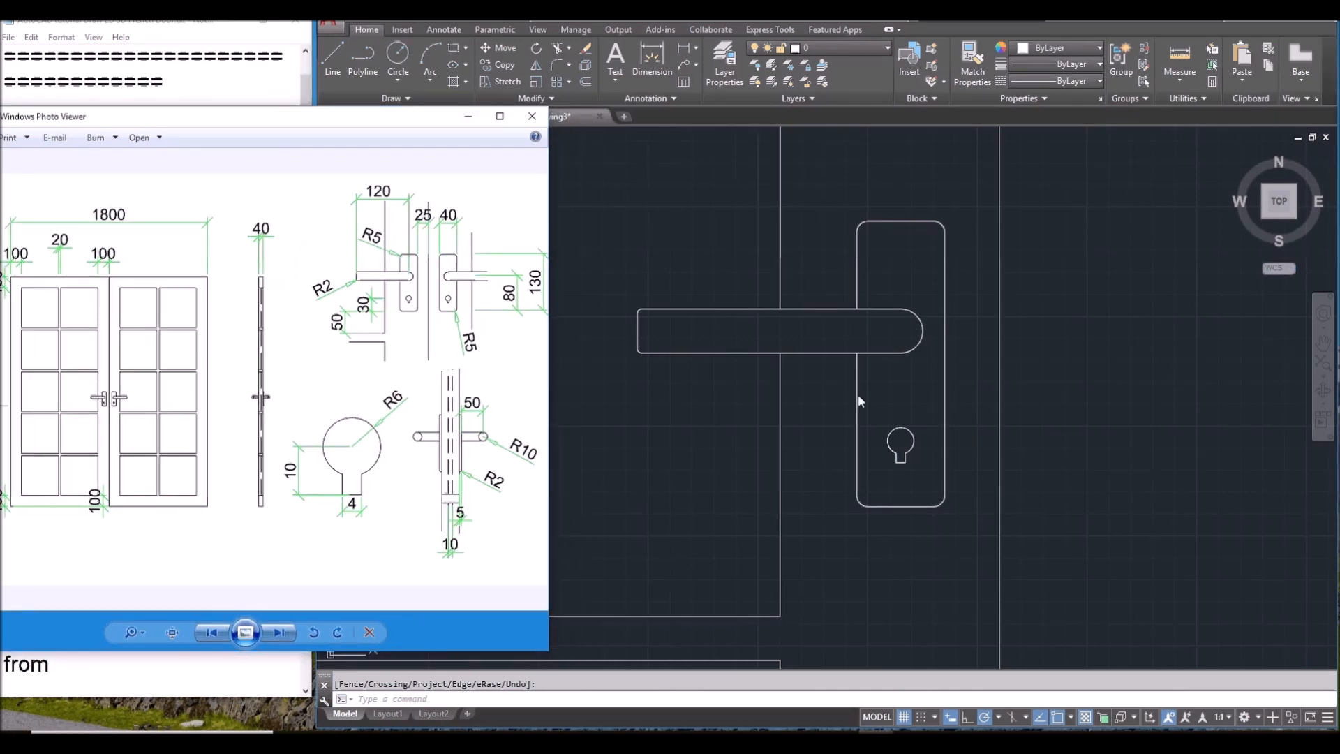
{"action": "left_click", "coordinate": [772, 418]}
{"action": "scroll", "coordinate": [809, 419], "scroll_direction": "down", "scroll_amount": 8}
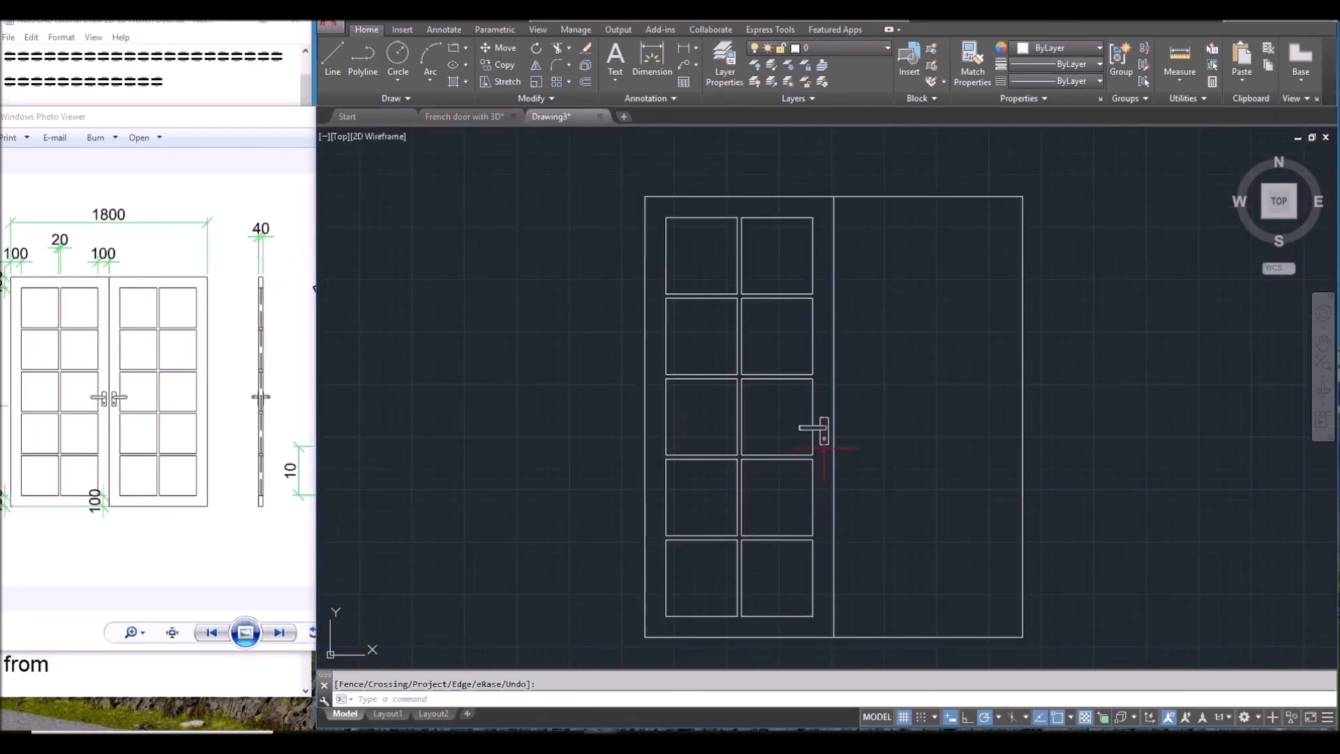
{"action": "middle_click_drag", "start_coordinate": [825, 448], "coordinate": [785, 426]}
{"action": "type", "text": "MI"}
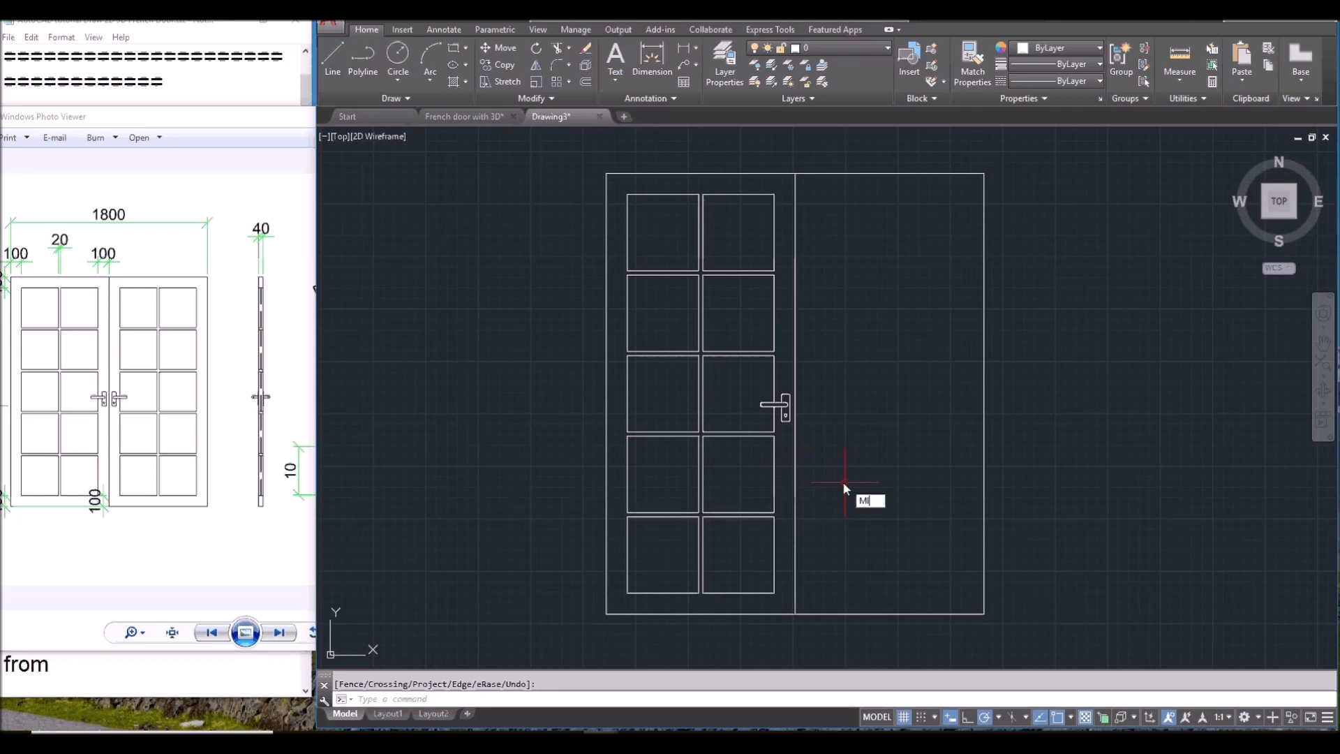
{"action": "key", "text": "Return"}
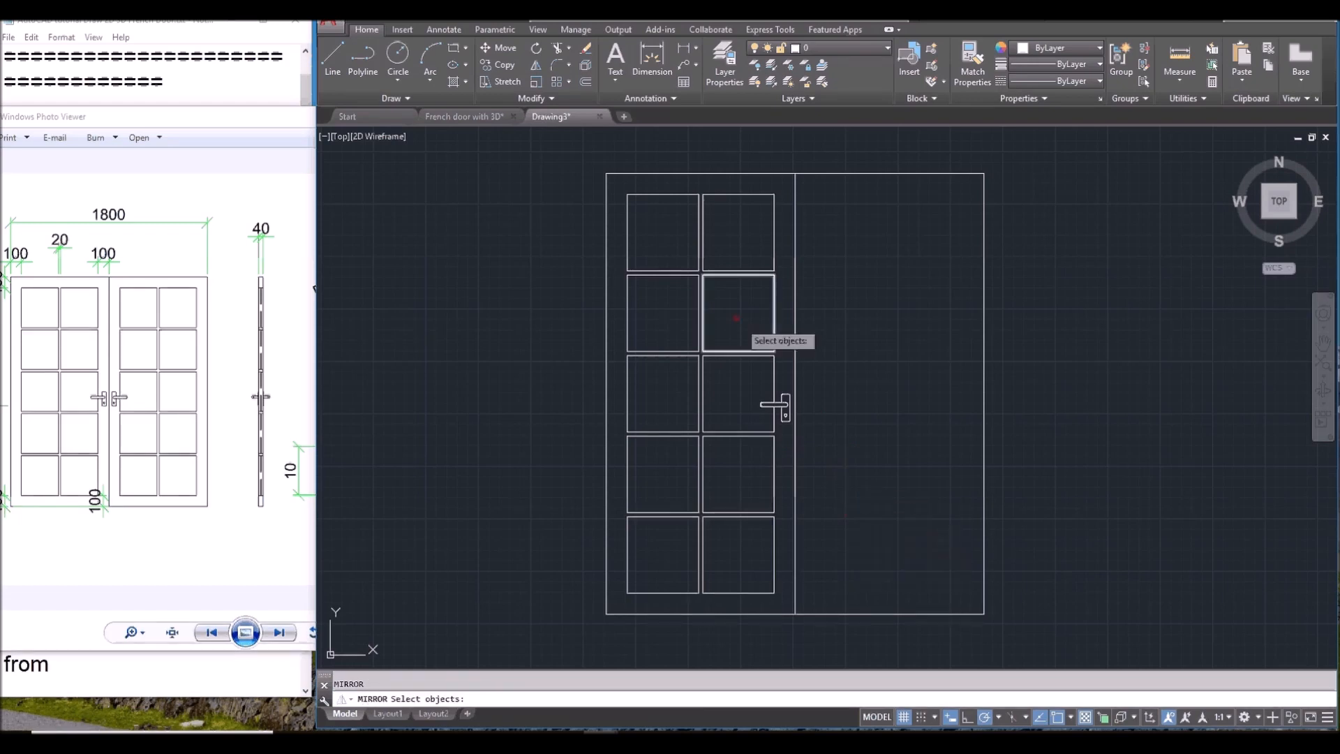
{"action": "left_click", "coordinate": [615, 184]}
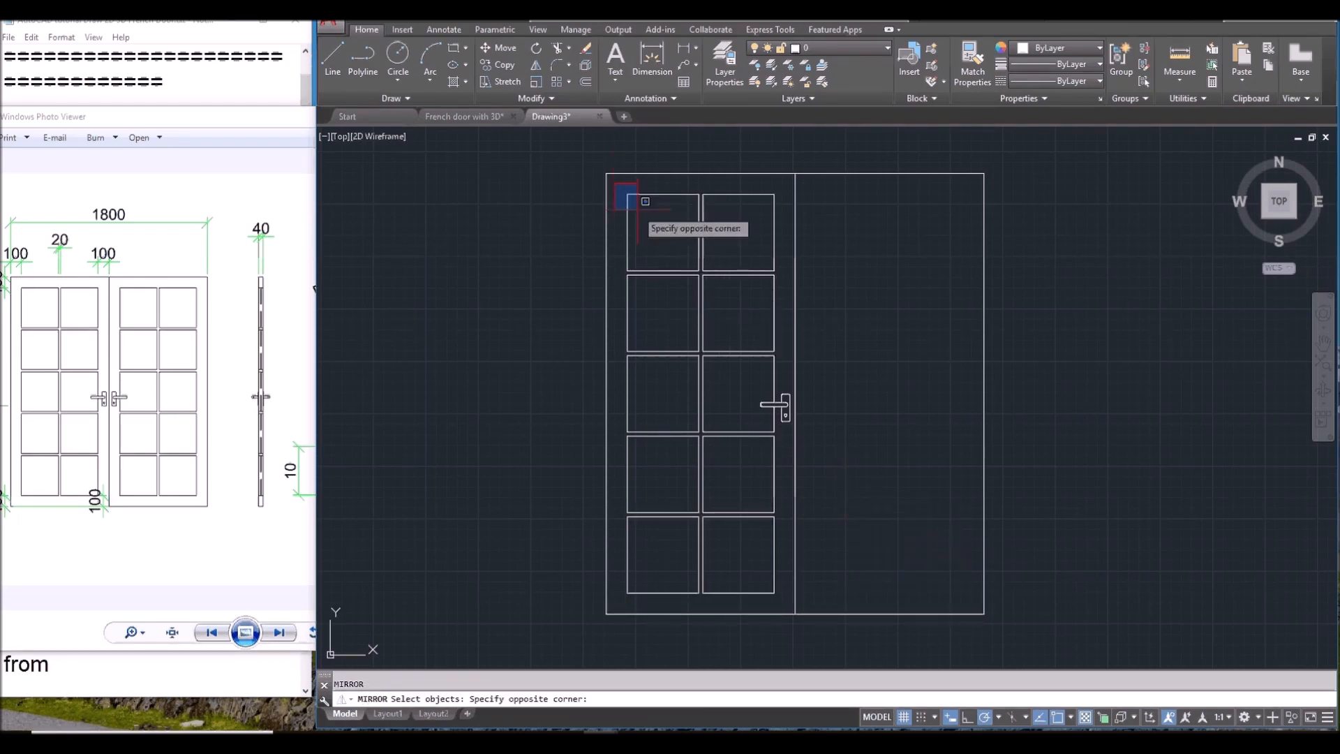
{"action": "left_click", "coordinate": [829, 600]}
{"action": "key", "text": "Return"}
{"action": "left_click", "coordinate": [795, 174]}
{"action": "left_click", "coordinate": [795, 313]}
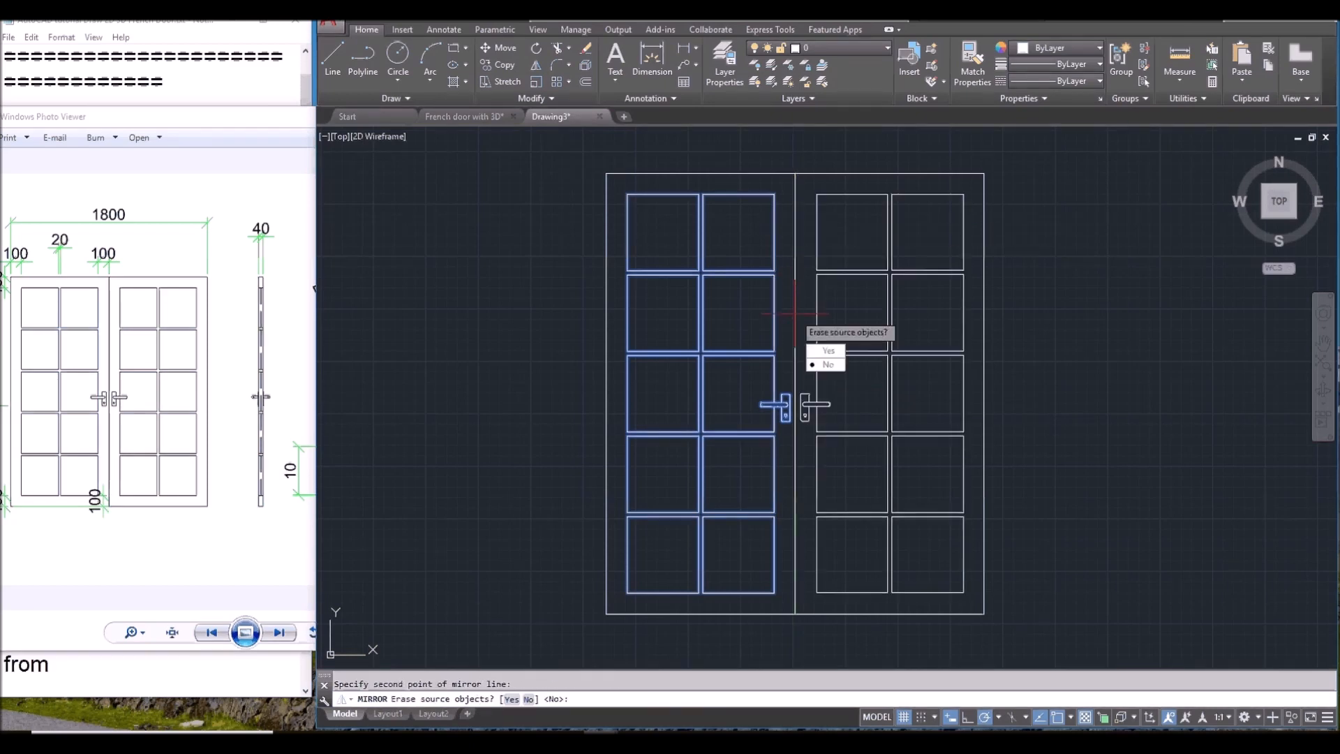
{"action": "key", "text": "Return"}
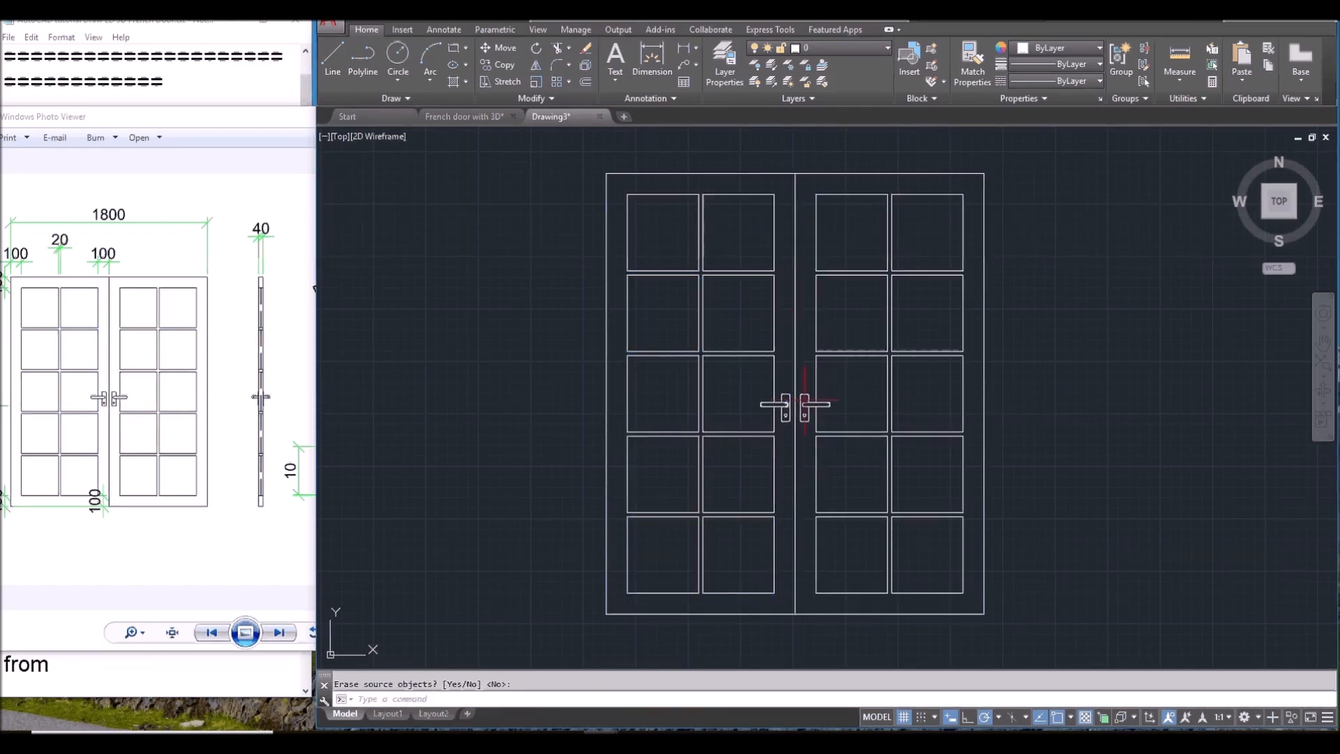
Step: Start a rectangle for the side view, placing its first corner beside the right leaf, level with the door's bottom edge
{"action": "scroll", "coordinate": [837, 405], "scroll_direction": "up", "scroll_amount": 5}
{"action": "scroll", "coordinate": [705, 405], "scroll_direction": "down", "scroll_amount": 6}
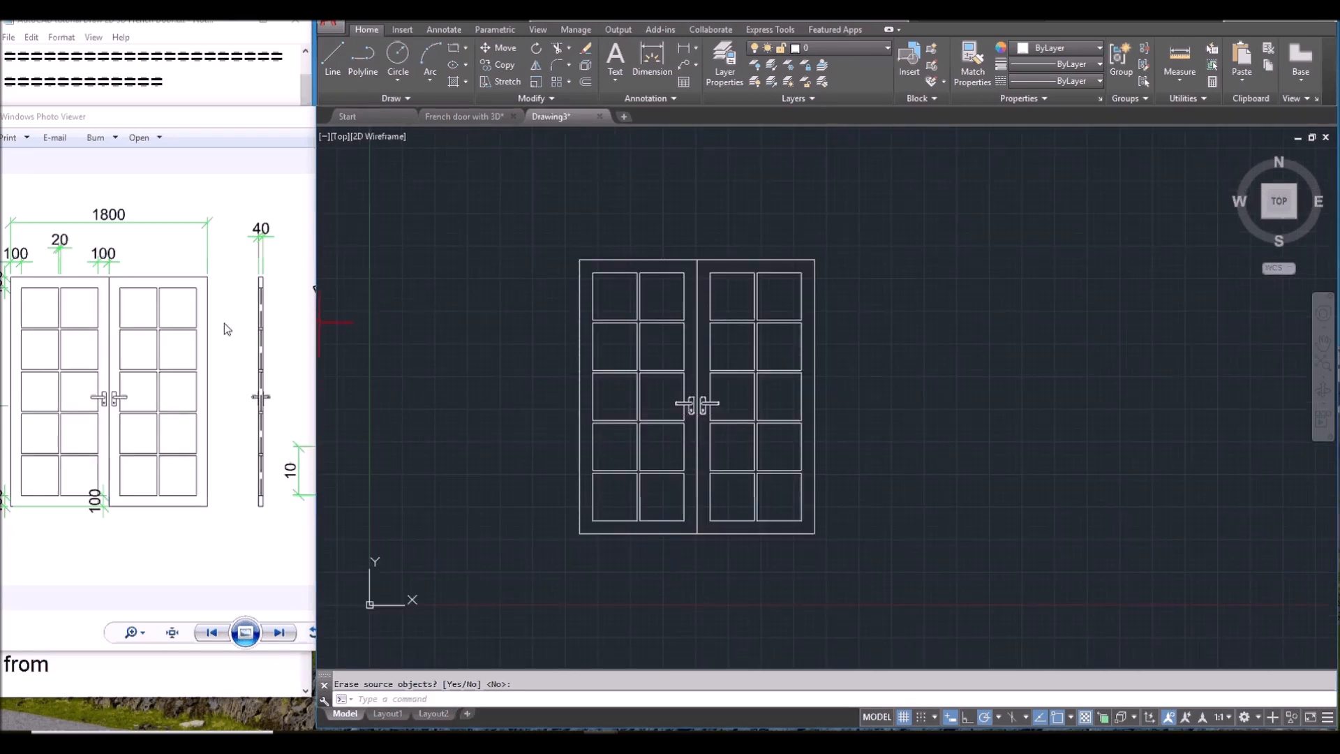
{"action": "type", "text": "rec"}
{"action": "key", "text": "Return"}
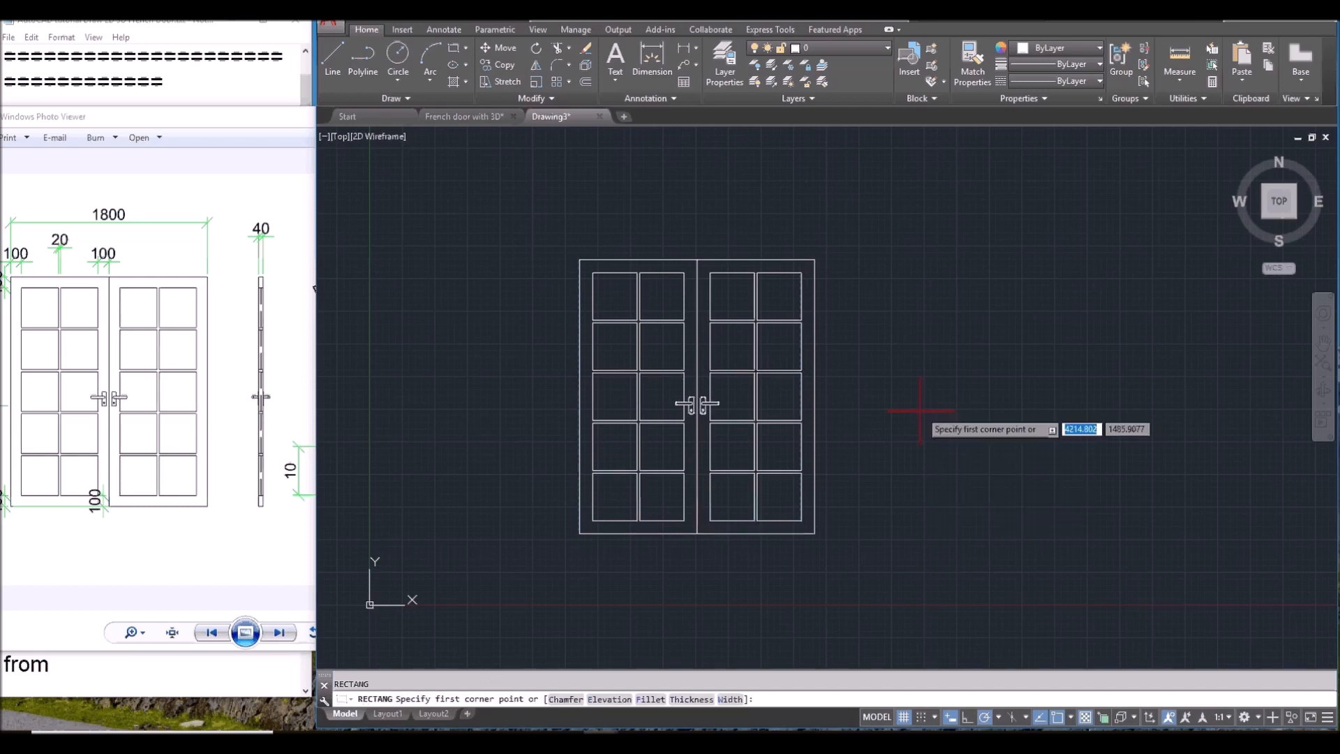
{"action": "scroll", "coordinate": [865, 412], "scroll_direction": "up", "scroll_amount": 2}
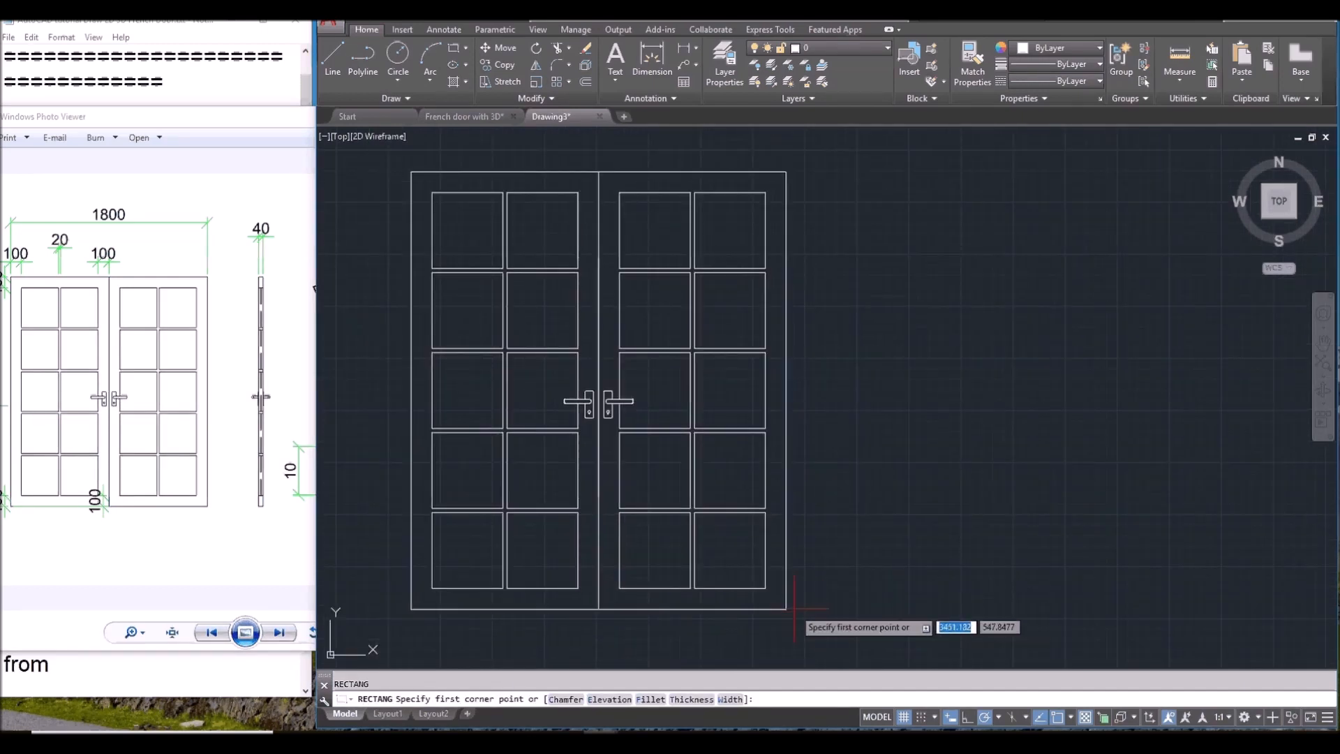
{"action": "left_click", "coordinate": [894, 609]}
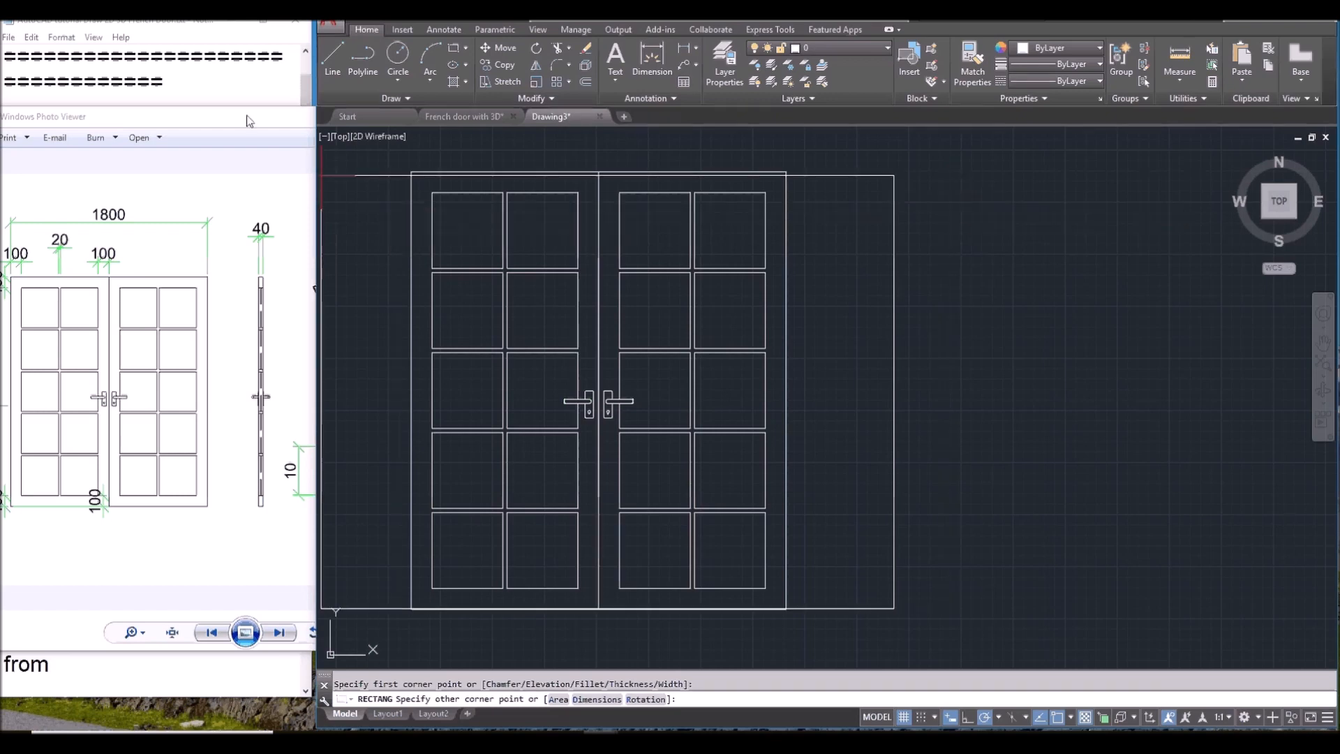
Step: Complete the side-view rectangle 40 wide using an X point filter, taking its height from the door's upper right corner
{"action": "left_click_drag", "start_coordinate": [247, 121], "coordinate": [359, 117]}
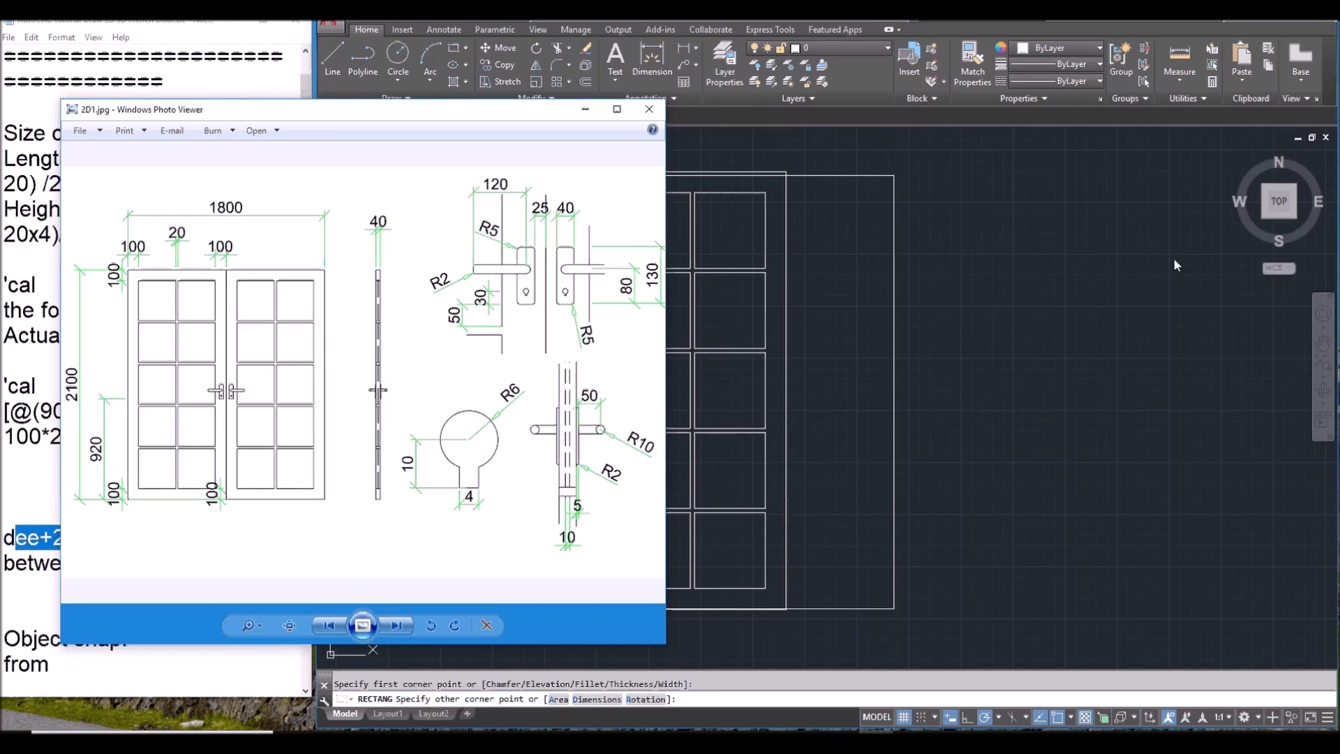
{"action": "left_click", "coordinate": [801, 23]}
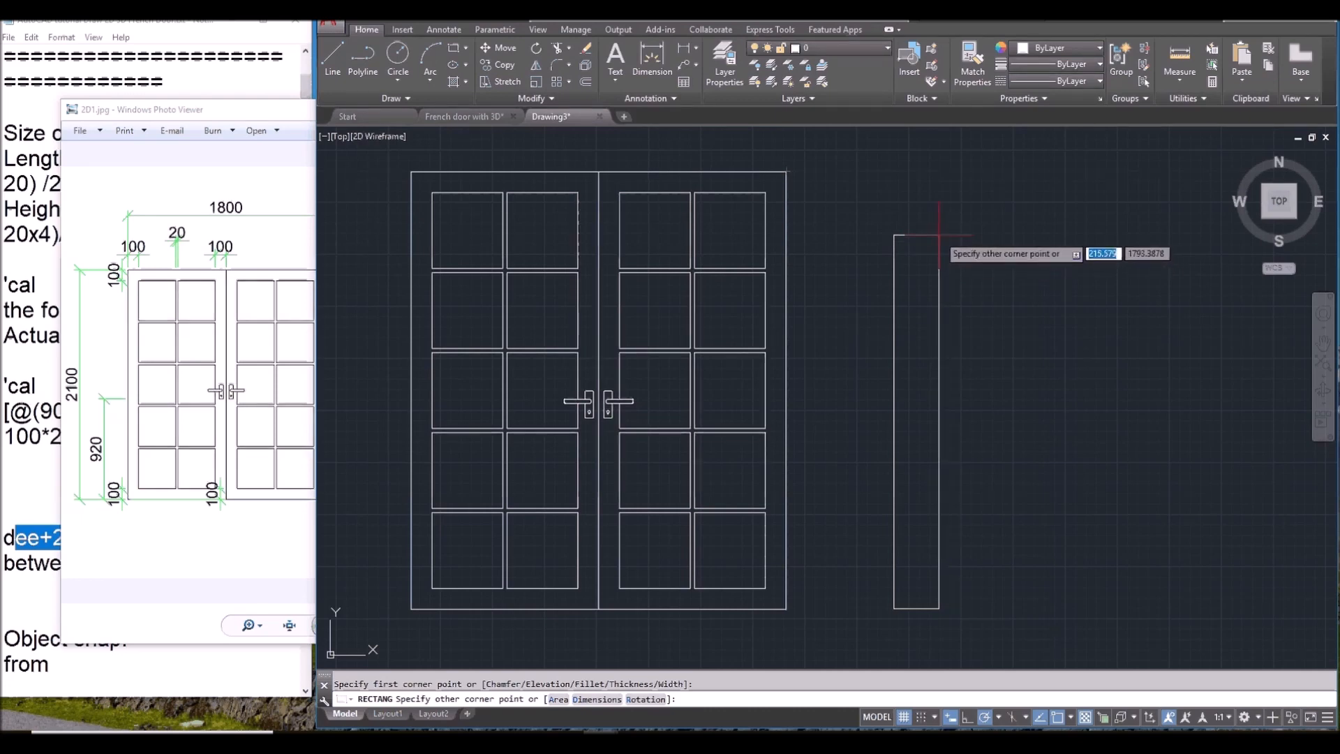
{"action": "right_click", "coordinate": [939, 235], "text": "shift"}
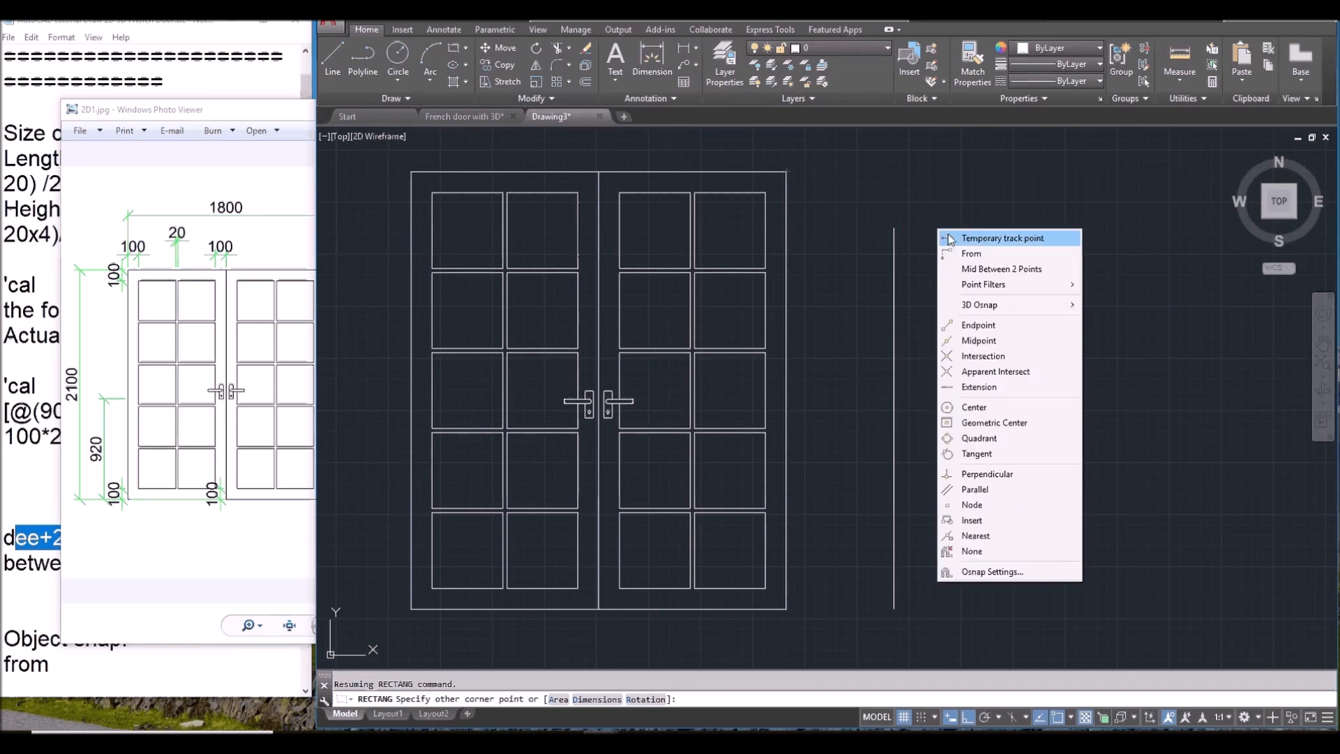
{"action": "mouse_move", "coordinate": [1032, 293]}
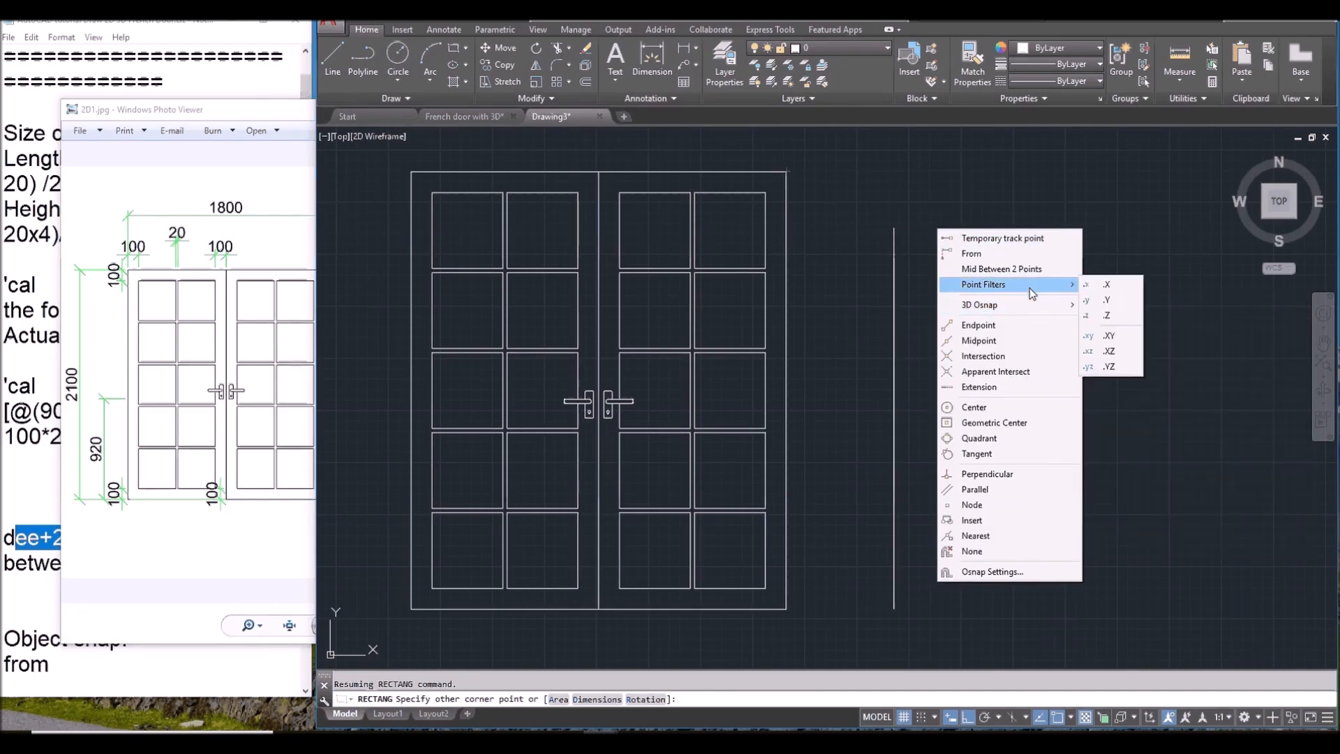
{"action": "left_click", "coordinate": [1117, 289]}
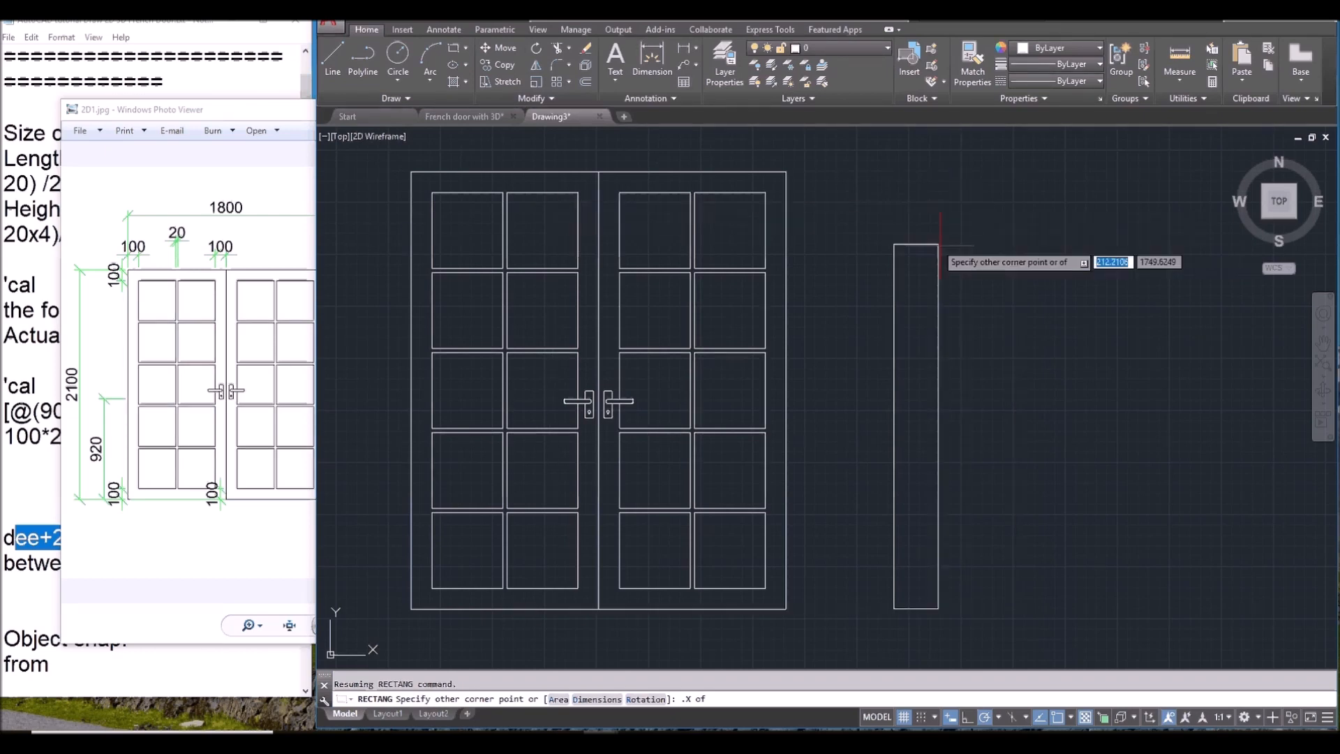
{"action": "type", "text": "40"}
{"action": "key", "text": "Tab"}
{"action": "type", "text": "0"}
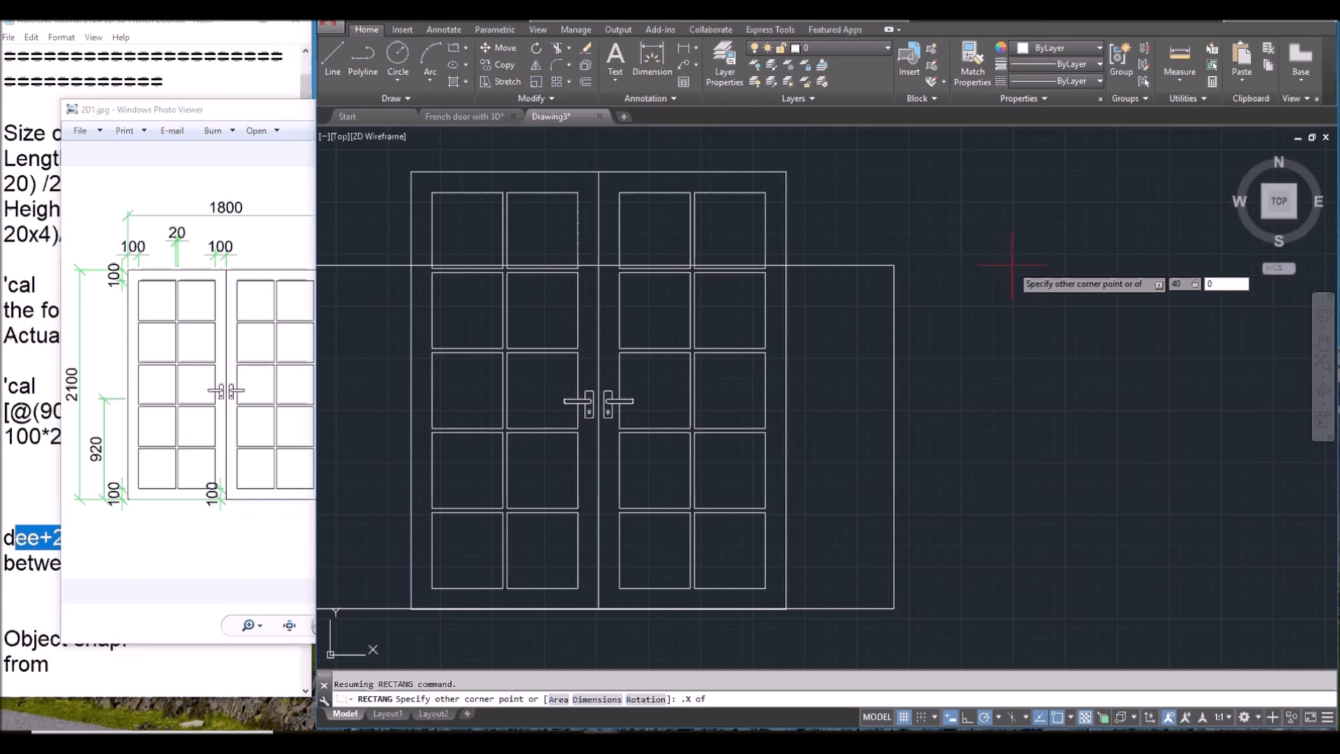
{"action": "key", "text": "Return"}
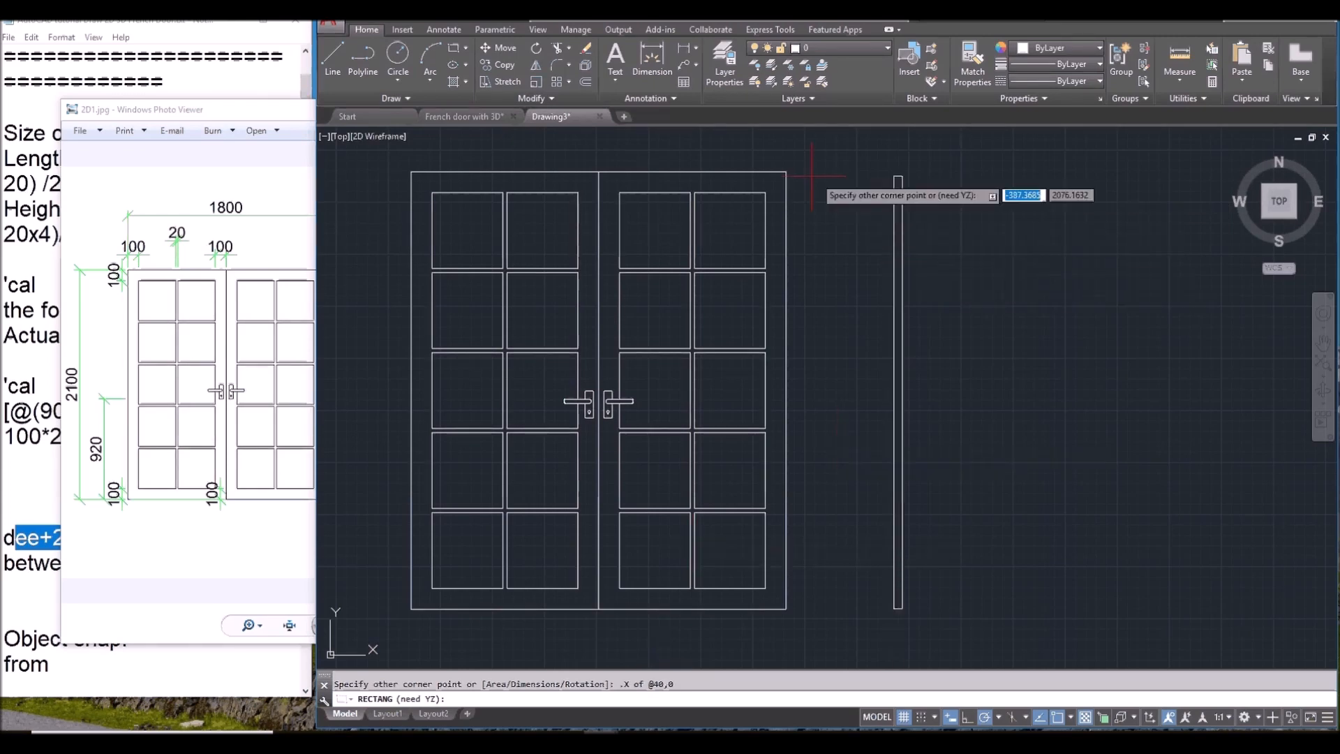
{"action": "left_click", "coordinate": [787, 171]}
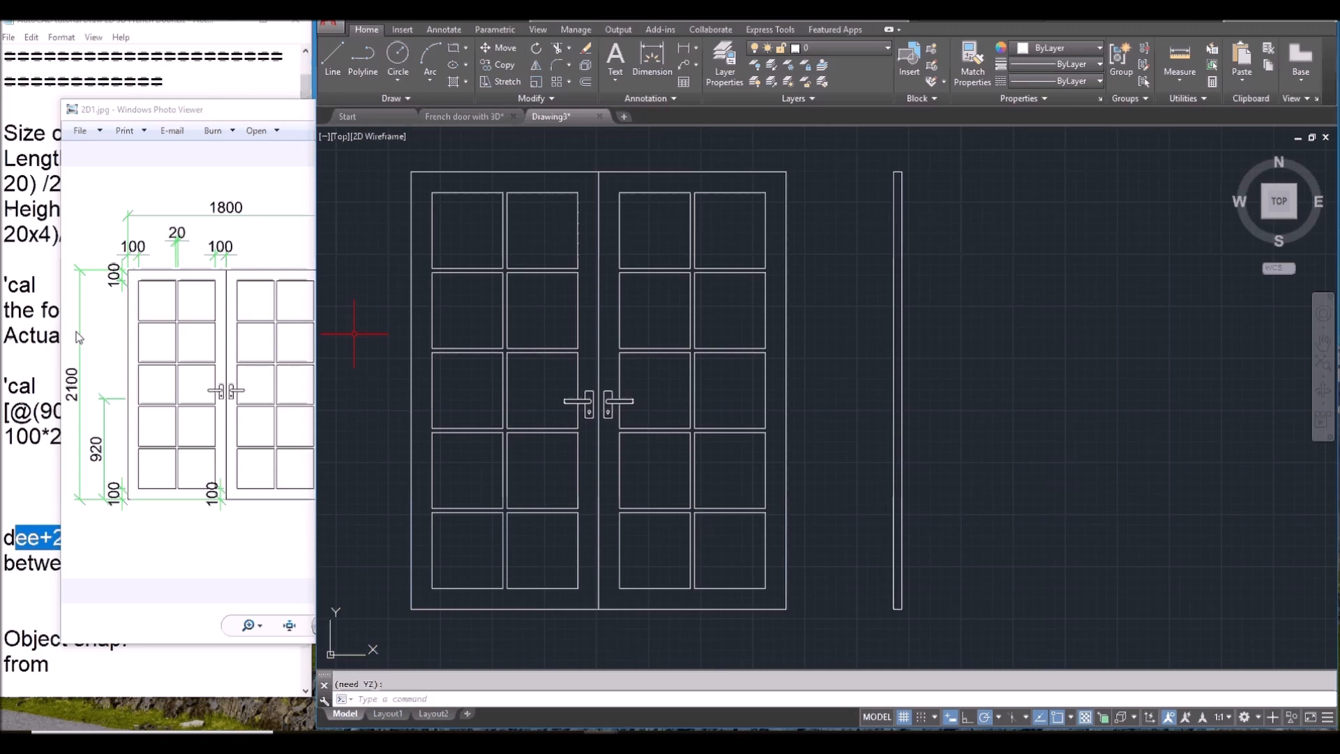
Step: Examine the side-view dimensions in the reference image and keep that part of it visible beside the drawing
{"action": "mouse_move", "coordinate": [263, 110]}
{"action": "left_mouse_down"}
{"action": "mouse_move", "coordinate": [237, 110]}
{"action": "mouse_move", "coordinate": [270, 97]}
{"action": "left_mouse_up"}
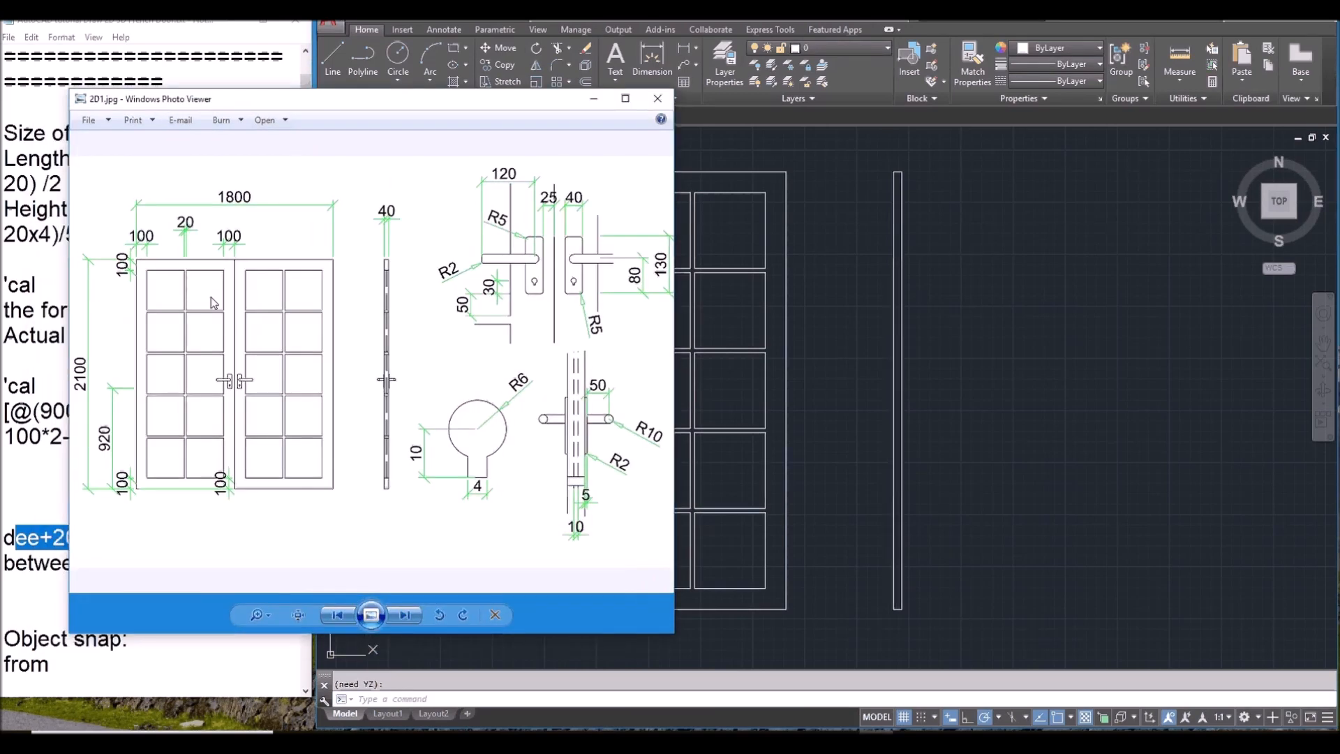
{"action": "mouse_move", "coordinate": [524, 110]}
{"action": "left_mouse_down"}
{"action": "mouse_move", "coordinate": [436, 142]}
{"action": "mouse_move", "coordinate": [183, 132]}
{"action": "mouse_move", "coordinate": [193, 126]}
{"action": "left_mouse_up"}
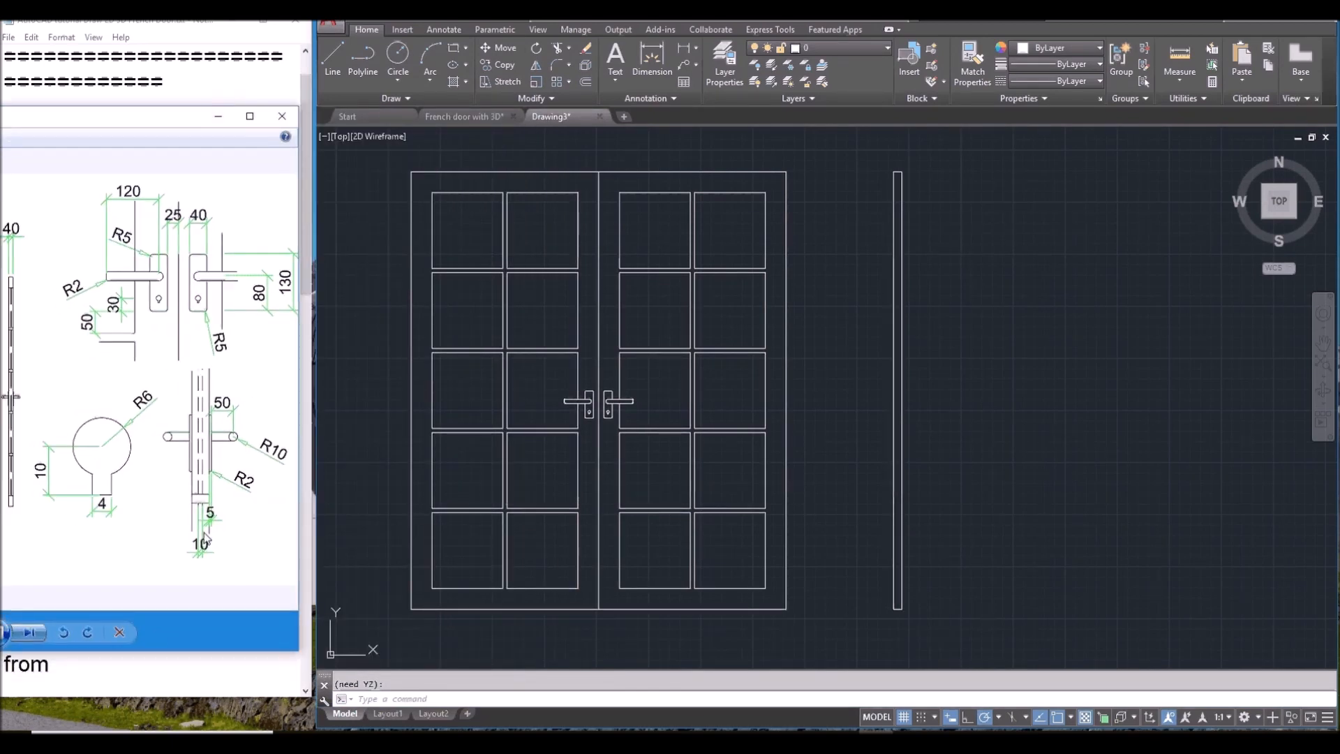
{"action": "left_click_drag", "start_coordinate": [175, 120], "coordinate": [409, 113]}
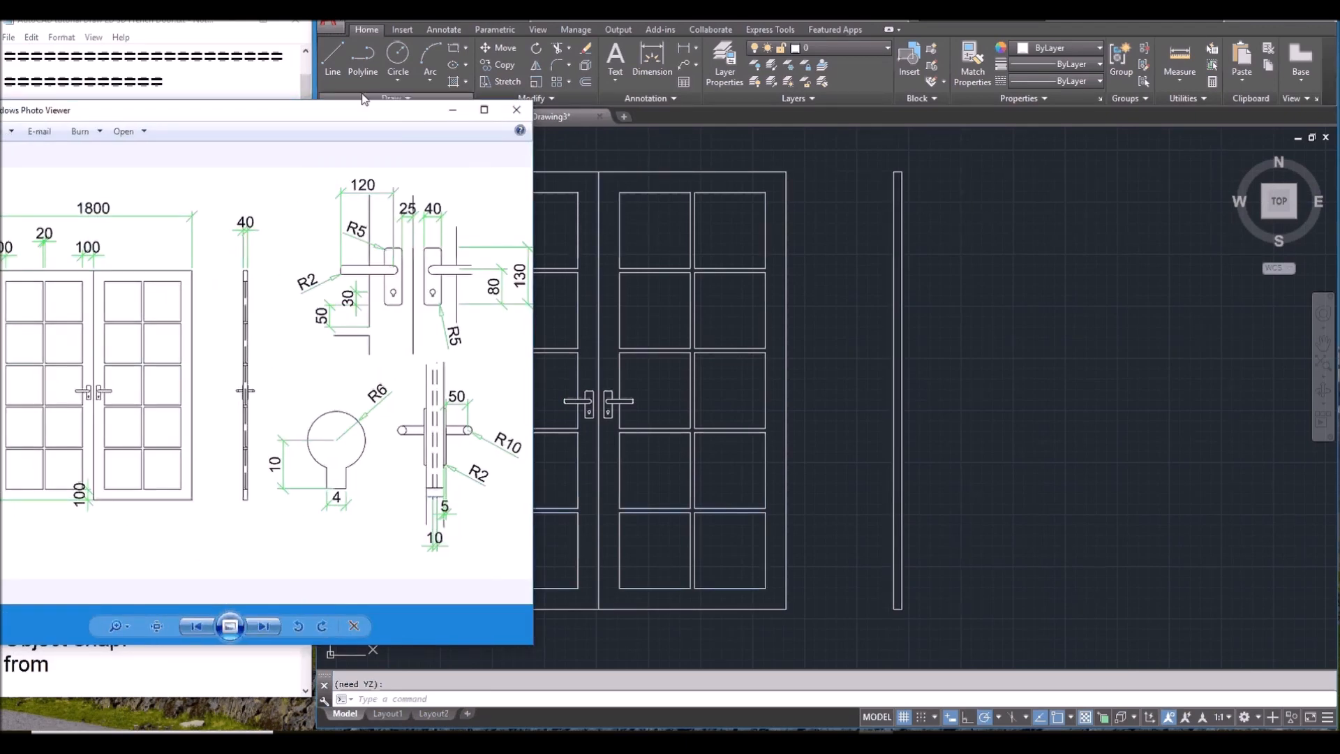
{"action": "left_click_drag", "start_coordinate": [386, 118], "coordinate": [214, 121]}
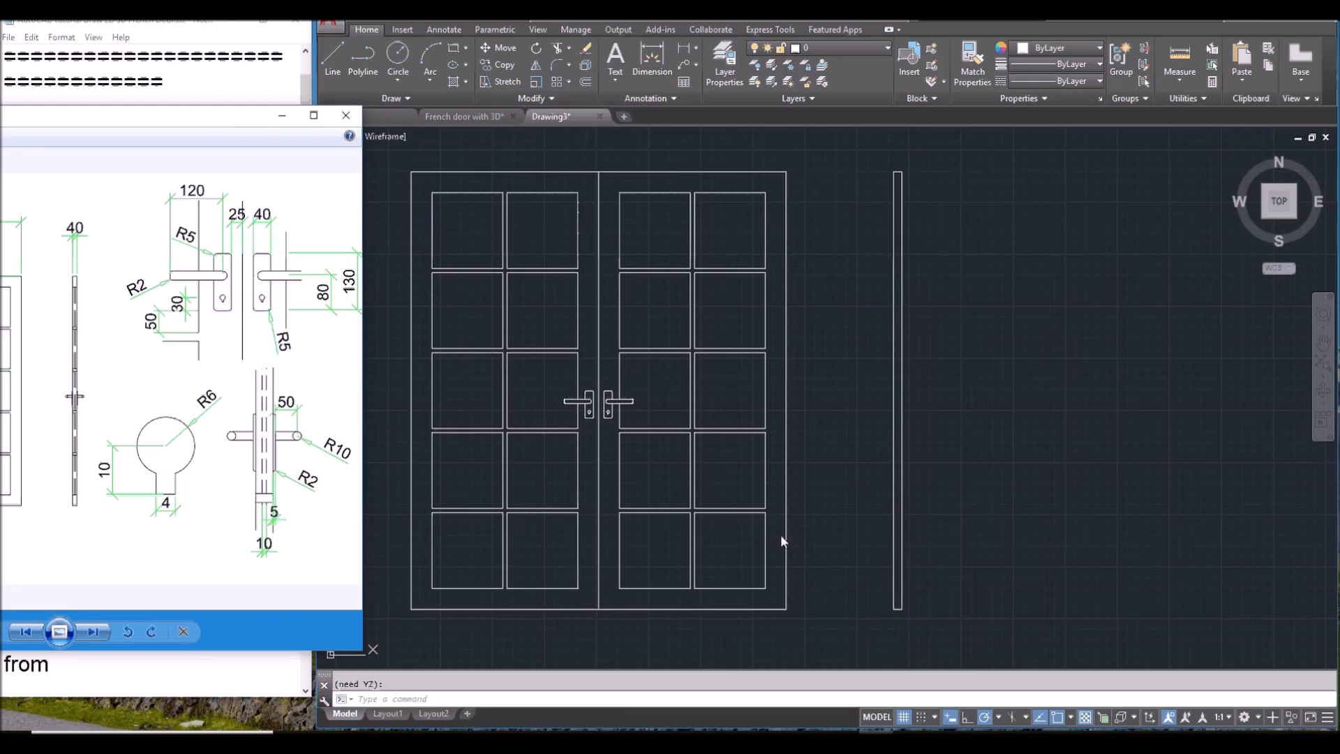
{"action": "left_click", "coordinate": [868, 590]}
{"action": "key", "text": "Escape"}
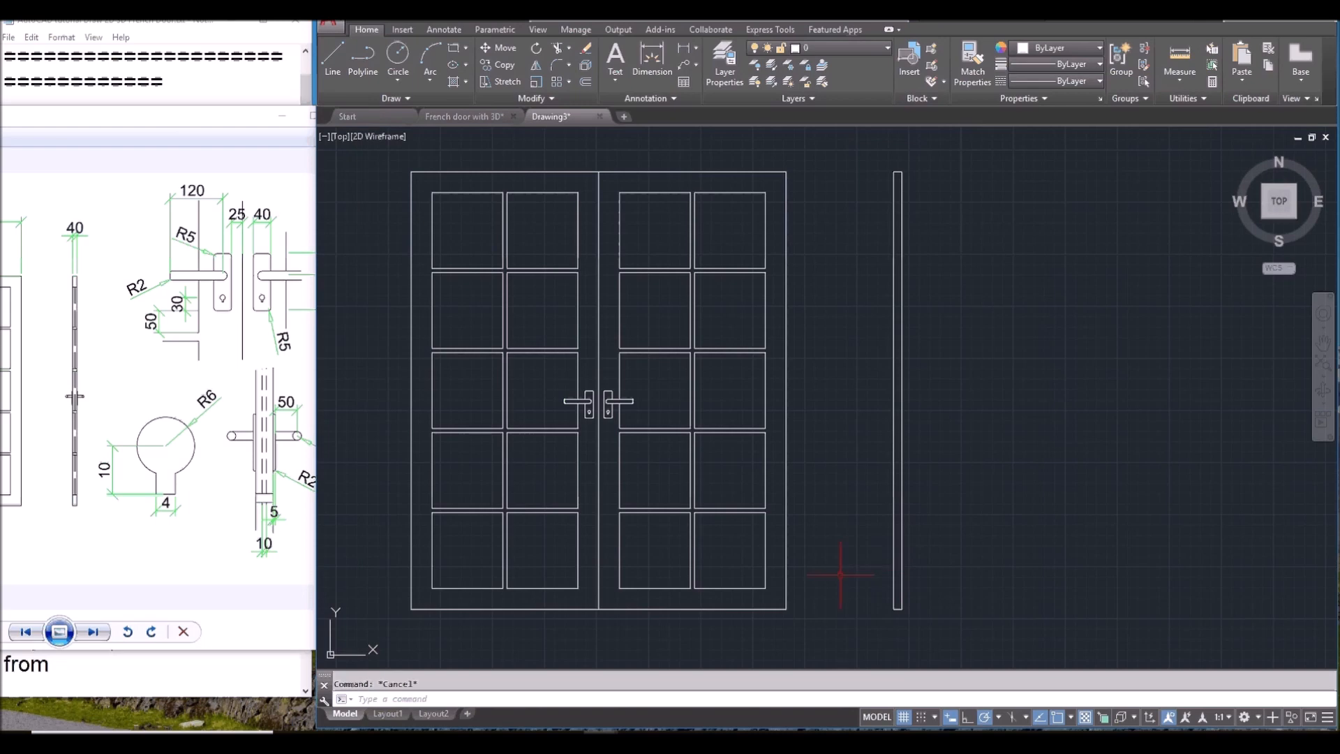
Step: Draw two horizontal lines across the side view, level with the lower and upper edges of the bottom glass panels
{"action": "type", "text": "l"}
{"action": "key", "text": "Return"}
{"action": "scroll", "coordinate": [845, 583], "scroll_direction": "up", "scroll_amount": 2}
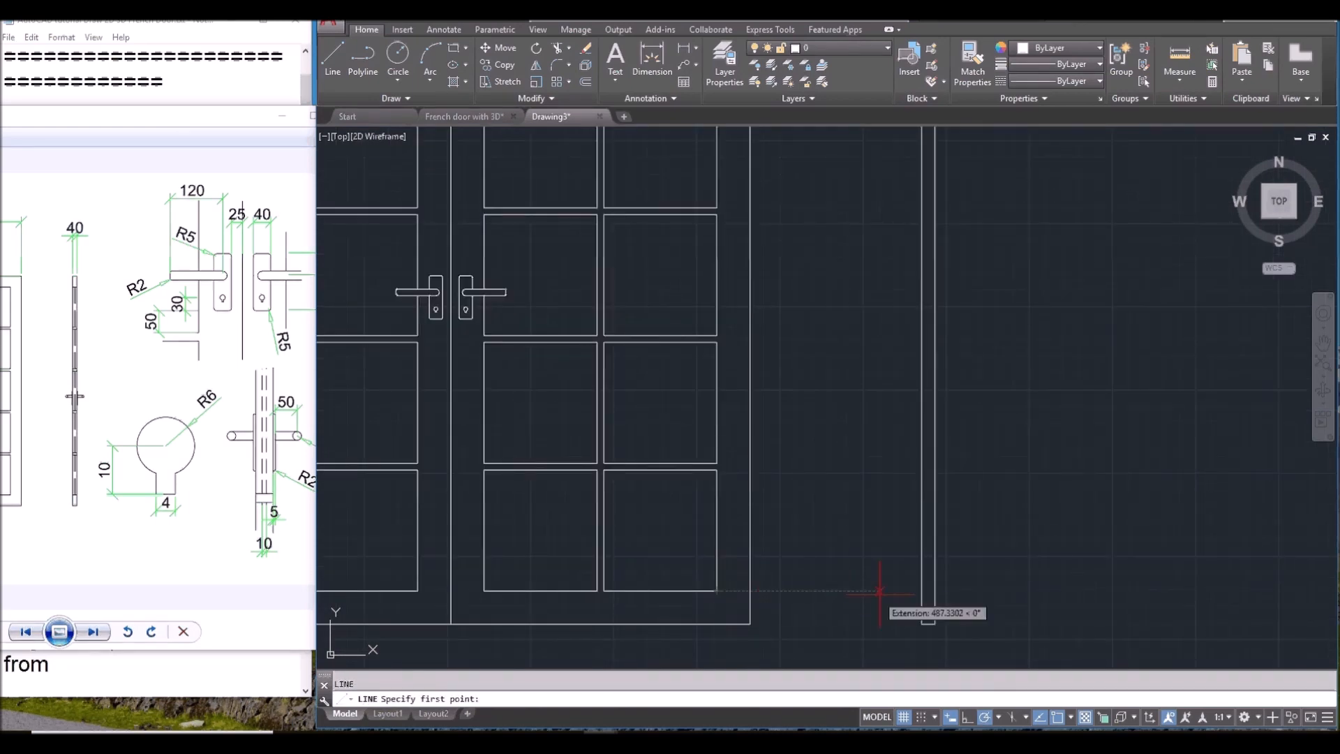
{"action": "left_click", "coordinate": [921, 591]}
{"action": "left_click", "coordinate": [939, 594]}
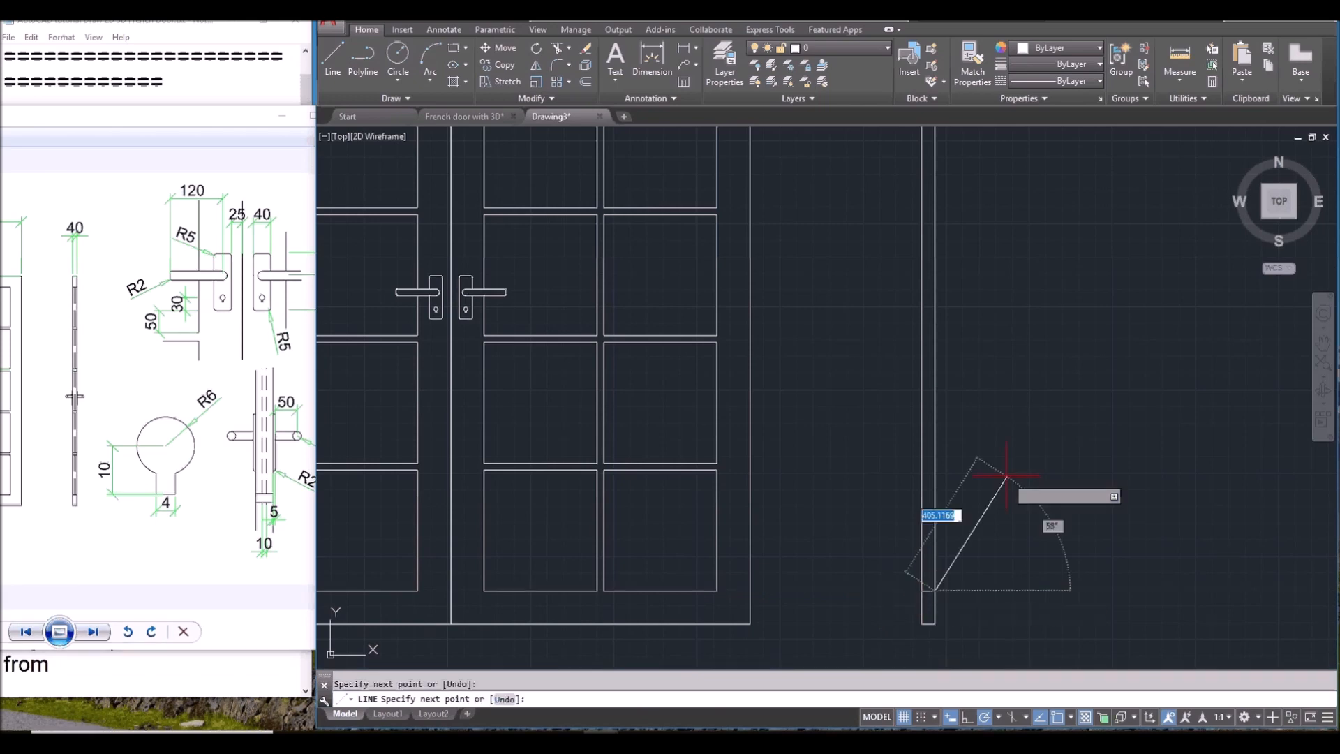
{"action": "key", "text": "Return"}
{"action": "key", "text": "Return"}
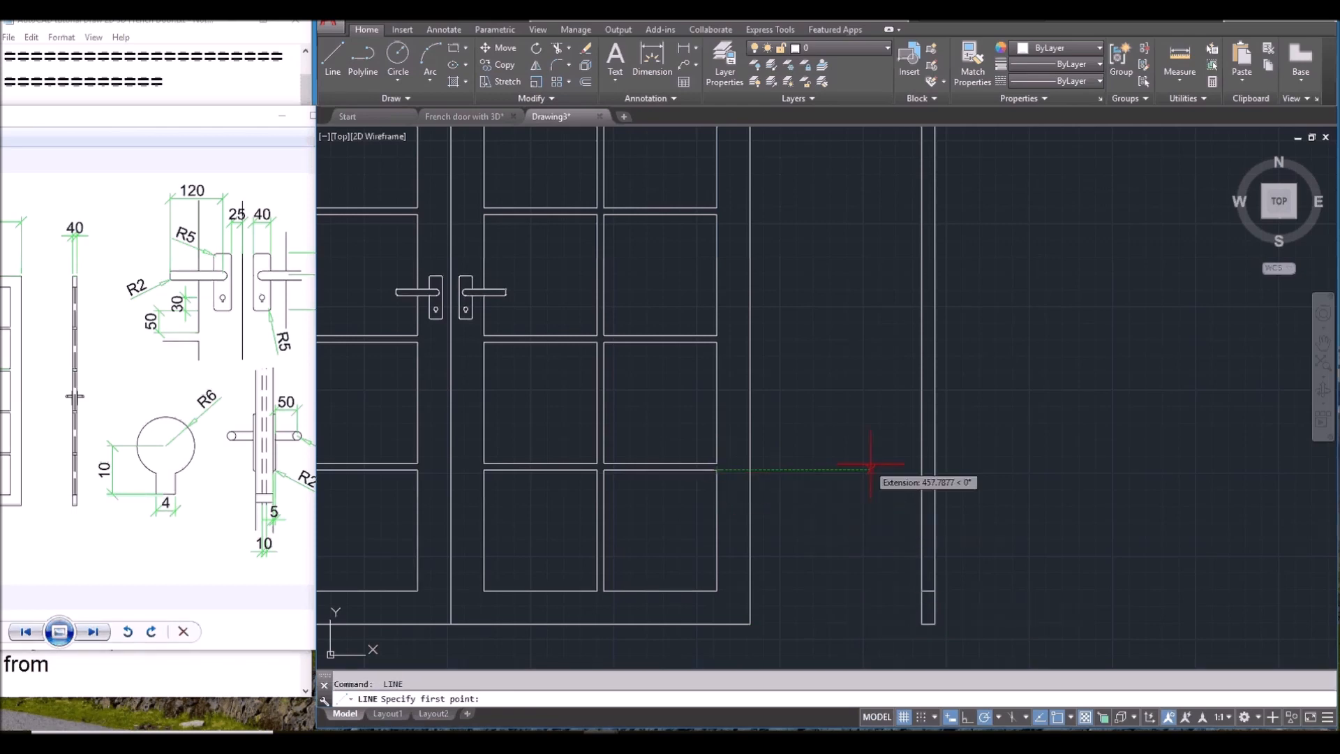
{"action": "left_click", "coordinate": [922, 470]}
{"action": "left_click", "coordinate": [920, 469]}
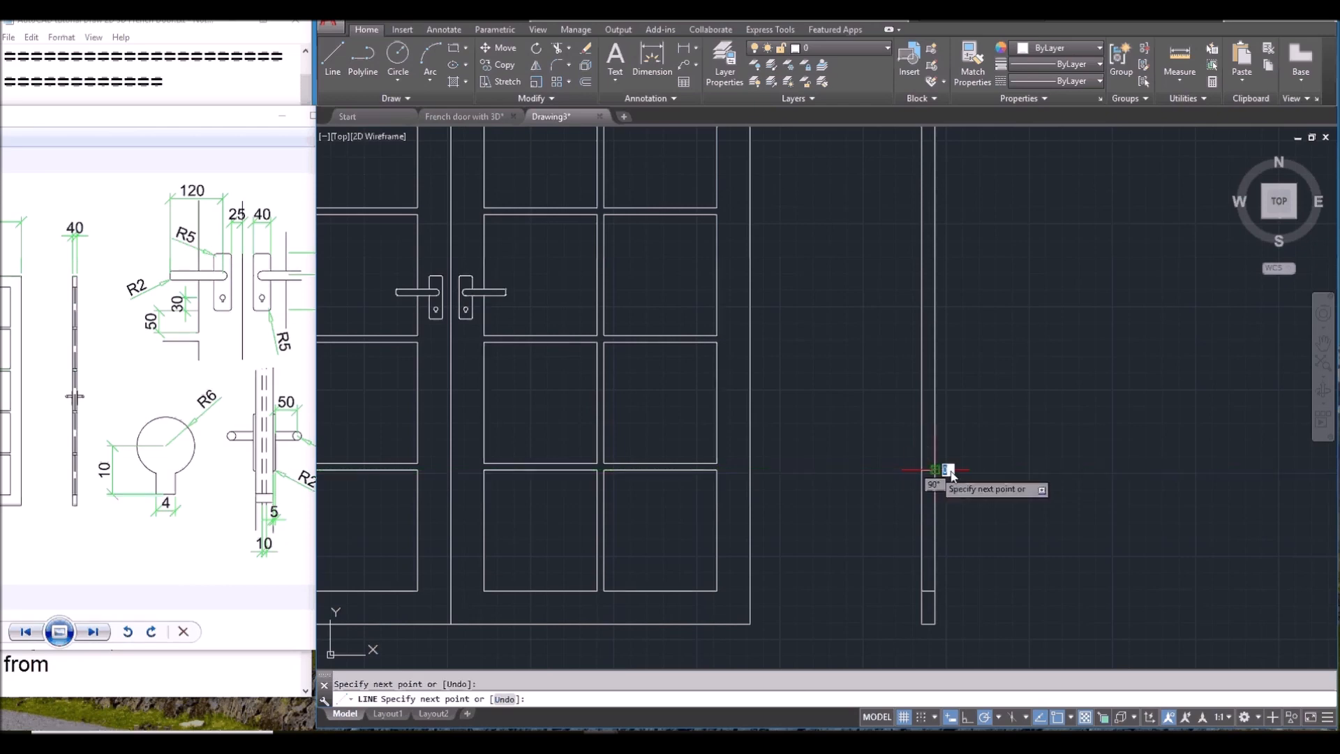
{"action": "key", "text": "Return"}
Step: Draw a vertical line from 5 left of the lower cross line's midpoint up to the upper cross line
{"action": "scroll", "coordinate": [925, 595], "scroll_direction": "up", "scroll_amount": 3}
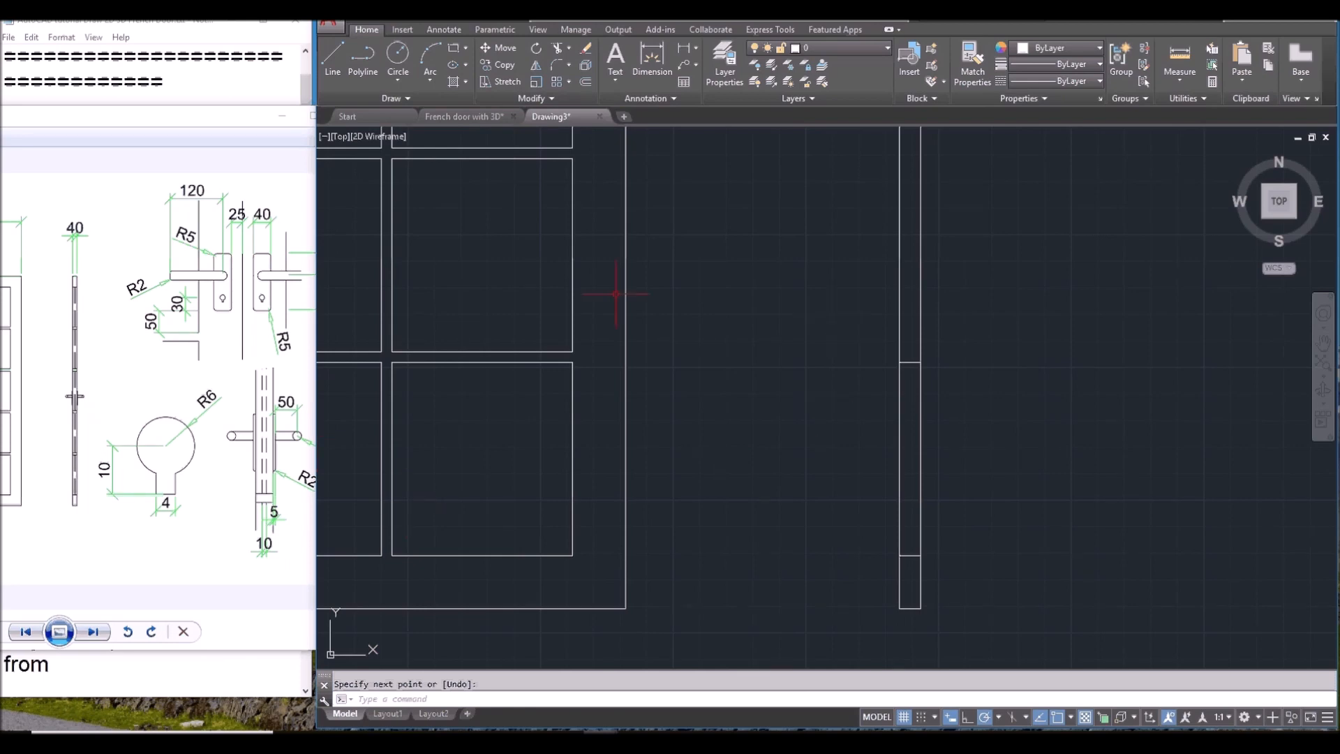
{"action": "key", "text": "Return"}
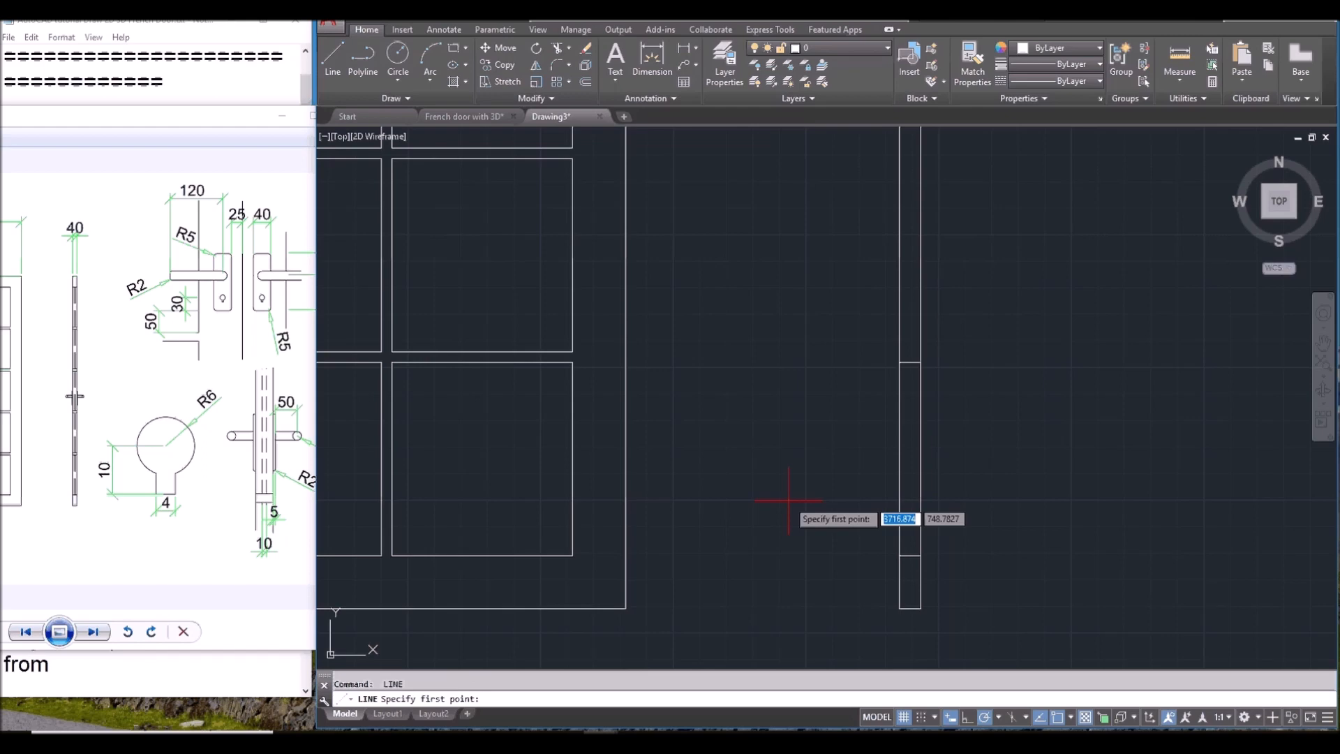
{"action": "scroll", "coordinate": [921, 575], "scroll_direction": "up", "scroll_amount": 3}
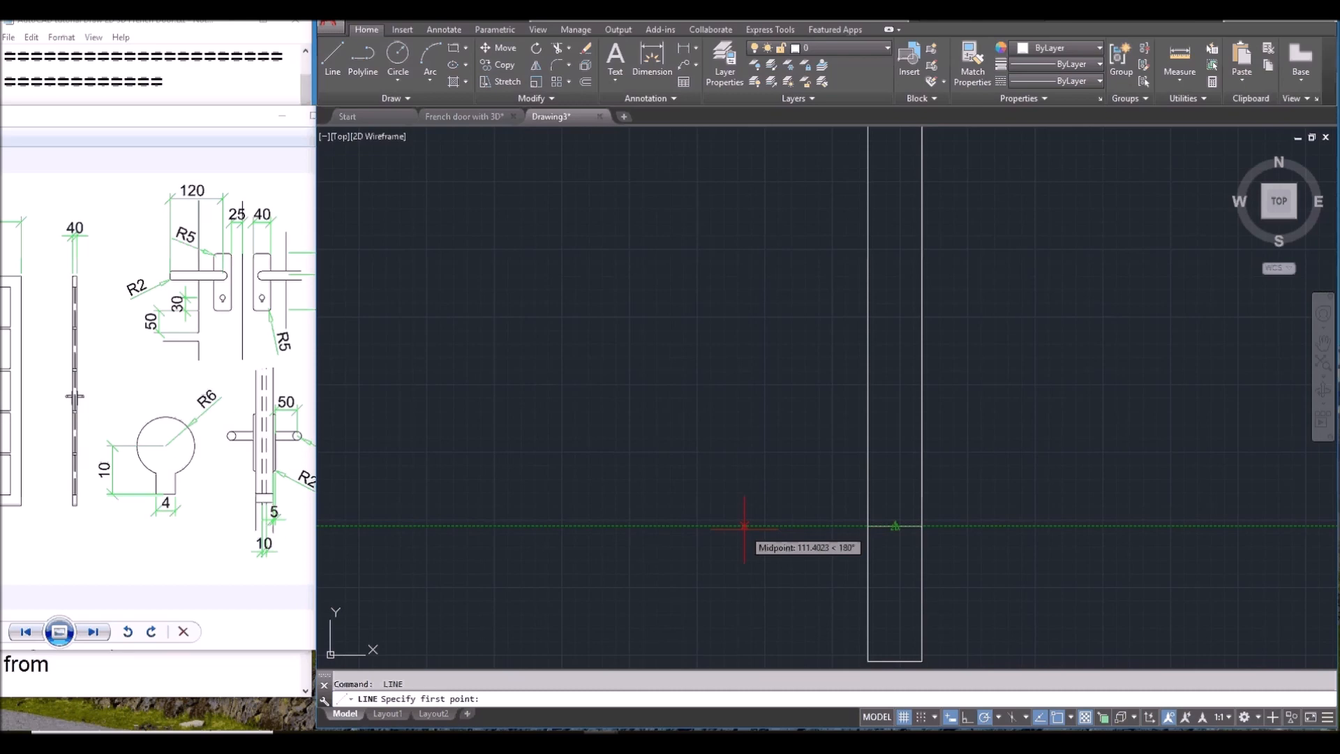
{"action": "type", "text": "5"}
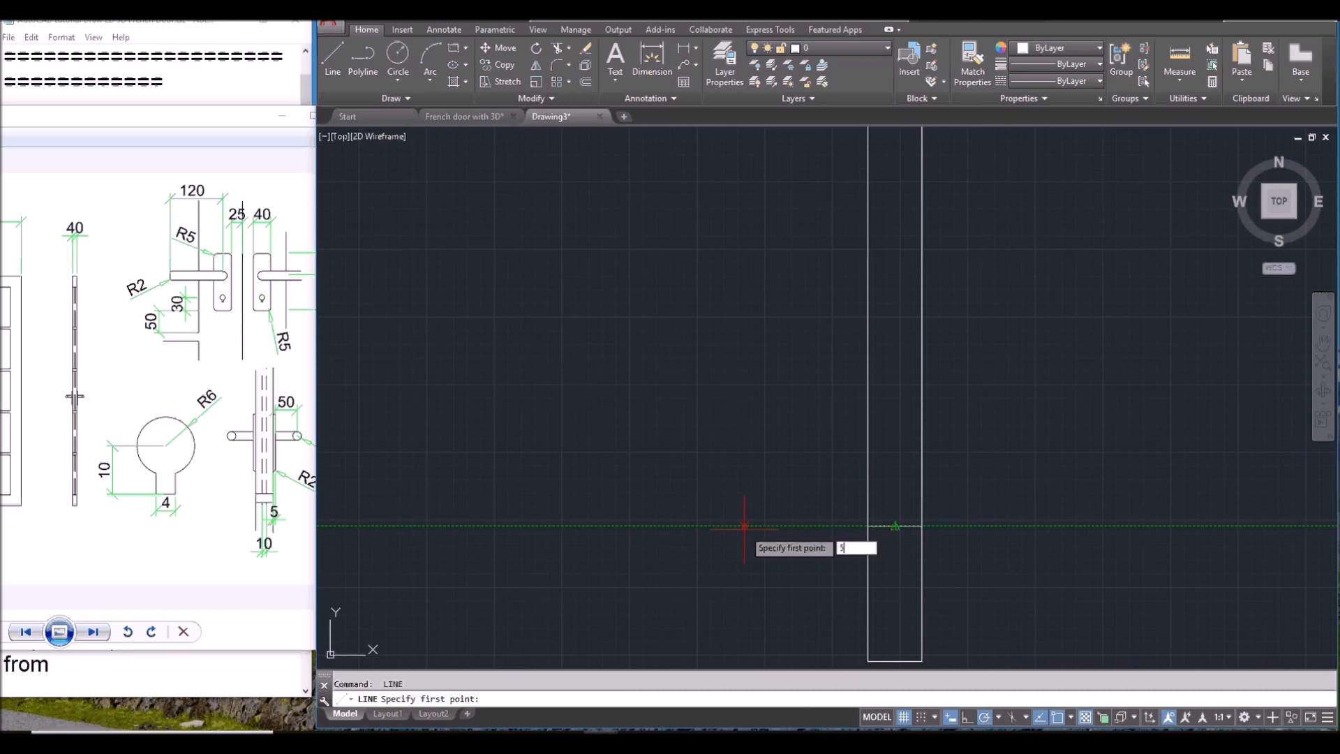
{"action": "key", "text": "Return"}
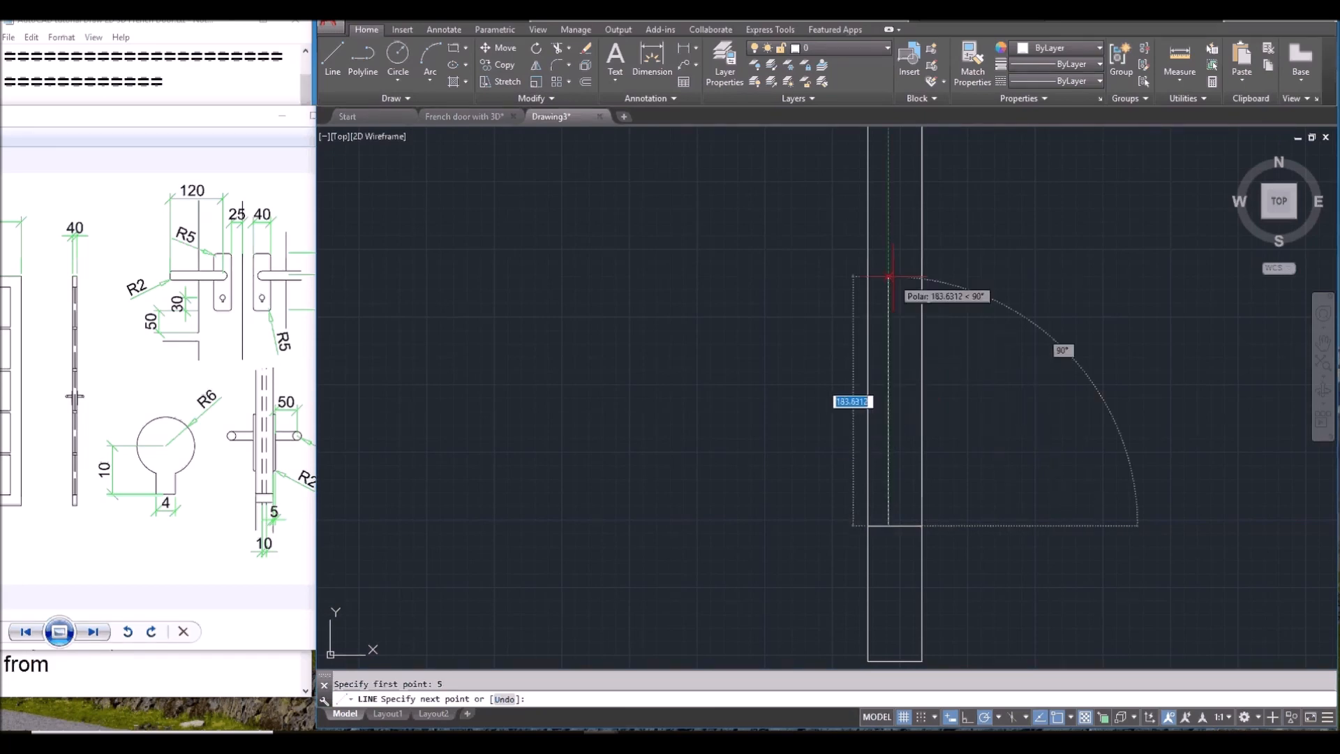
{"action": "middle_click_drag", "start_coordinate": [888, 264], "coordinate": [901, 519]}
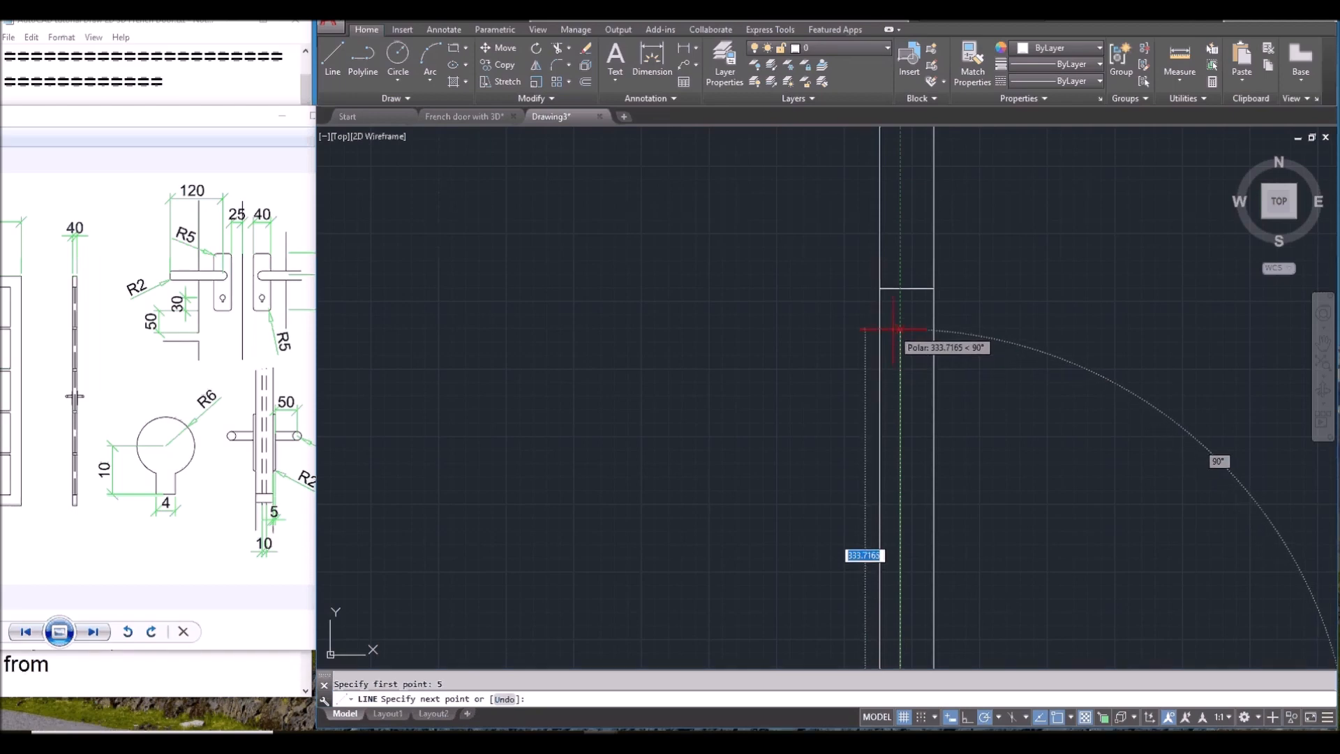
{"action": "left_click", "coordinate": [902, 288]}
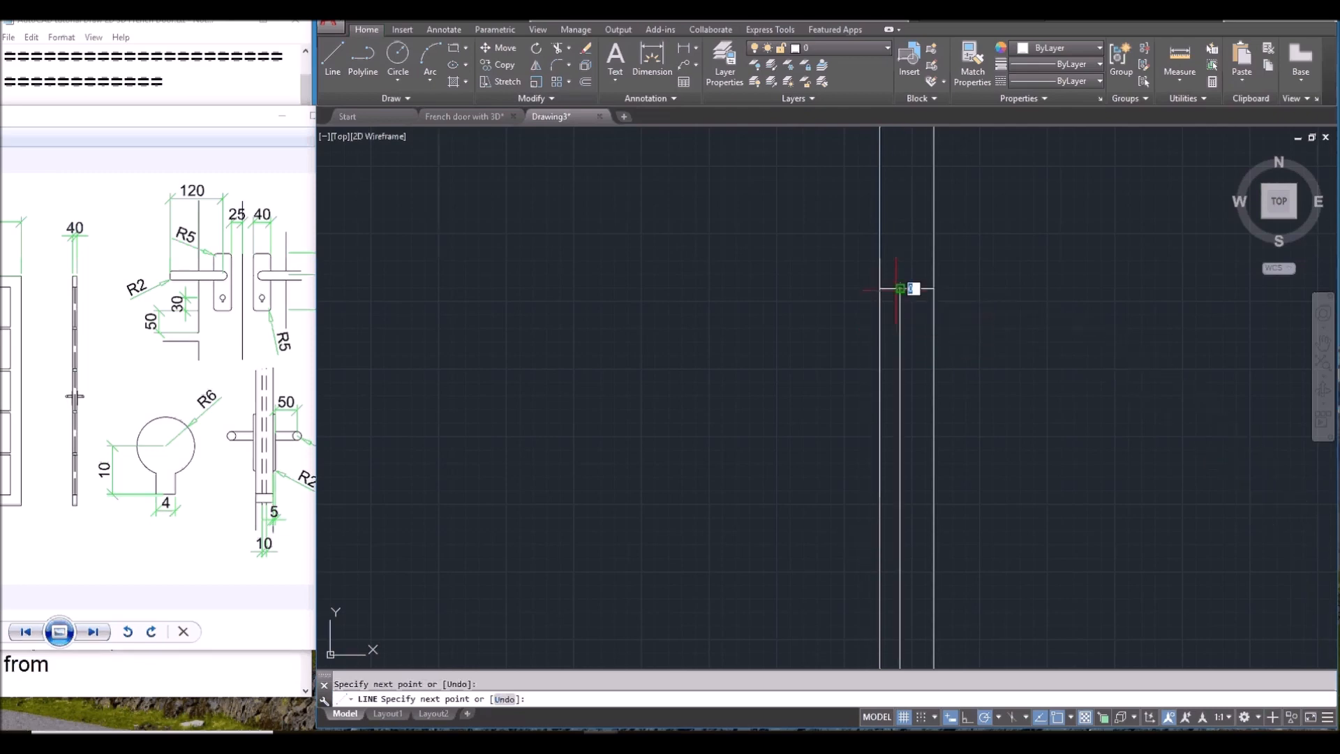
{"action": "key", "text": "Escape"}
{"action": "scroll", "coordinate": [933, 342], "scroll_direction": "down", "scroll_amount": 4}
{"action": "scroll", "coordinate": [920, 381], "scroll_direction": "up", "scroll_amount": 3}
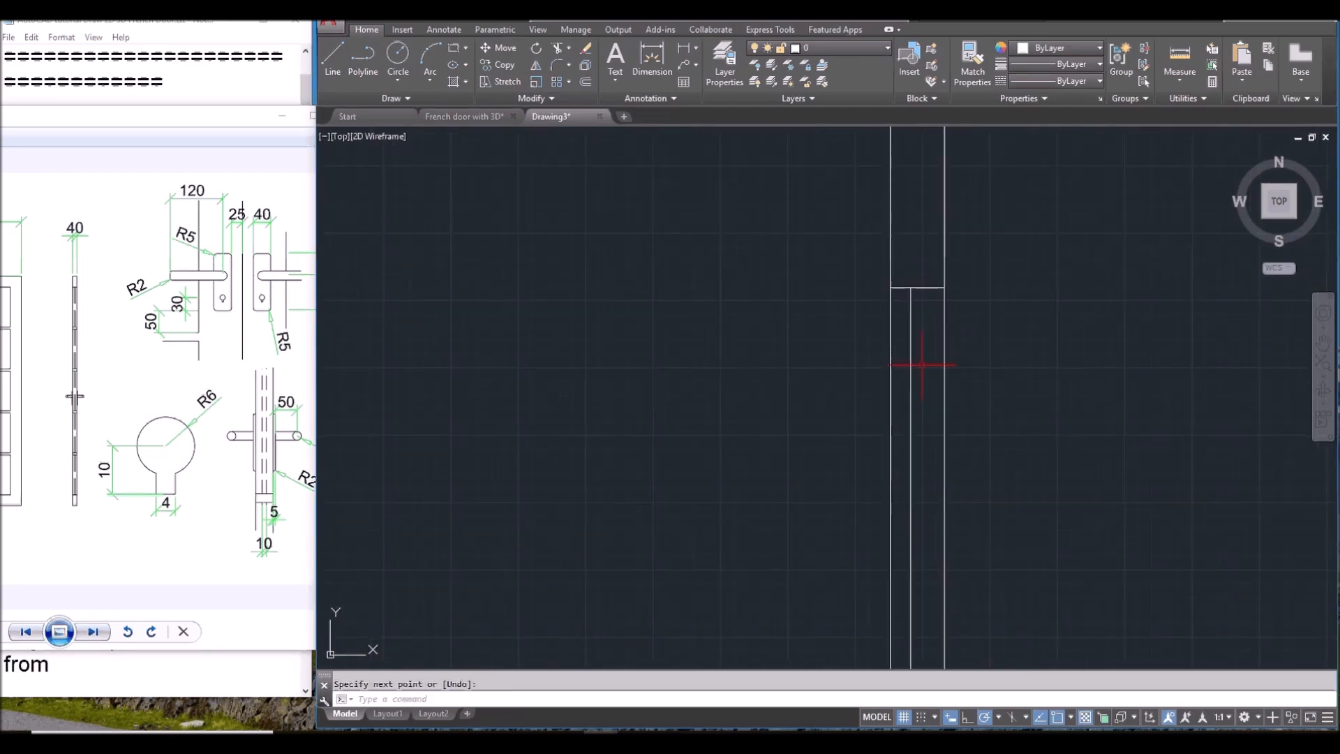
Step: Mirror the vertical glass line about the side view's vertical centre line, keeping the source line
{"action": "type", "text": "mirror"}
{"action": "key", "text": "Return"}
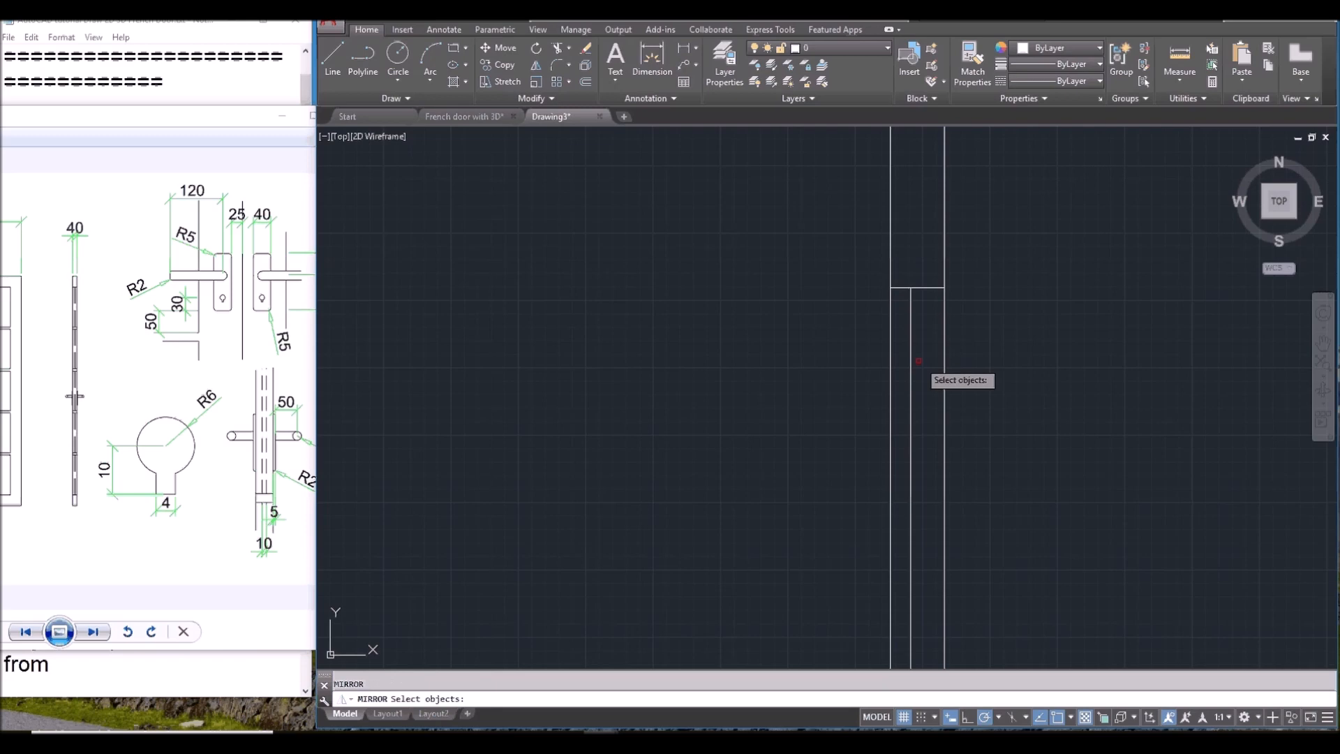
{"action": "left_click", "coordinate": [913, 348]}
{"action": "key", "text": "Return"}
{"action": "left_click", "coordinate": [917, 287]}
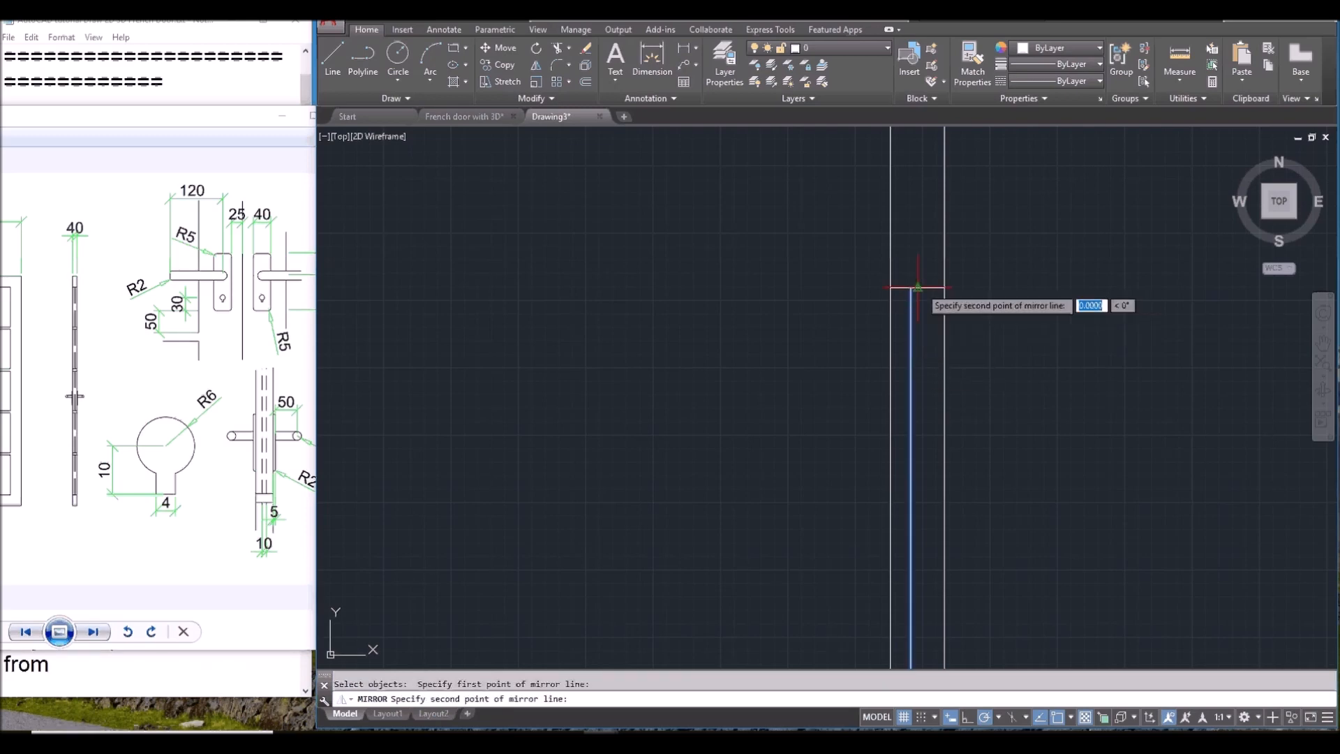
{"action": "left_click", "coordinate": [918, 241]}
{"action": "scroll", "coordinate": [963, 489], "scroll_direction": "down", "scroll_amount": 4}
{"action": "scroll", "coordinate": [963, 488], "scroll_direction": "up", "scroll_amount": 3}
{"action": "scroll", "coordinate": [939, 418], "scroll_direction": "down", "scroll_amount": 3}
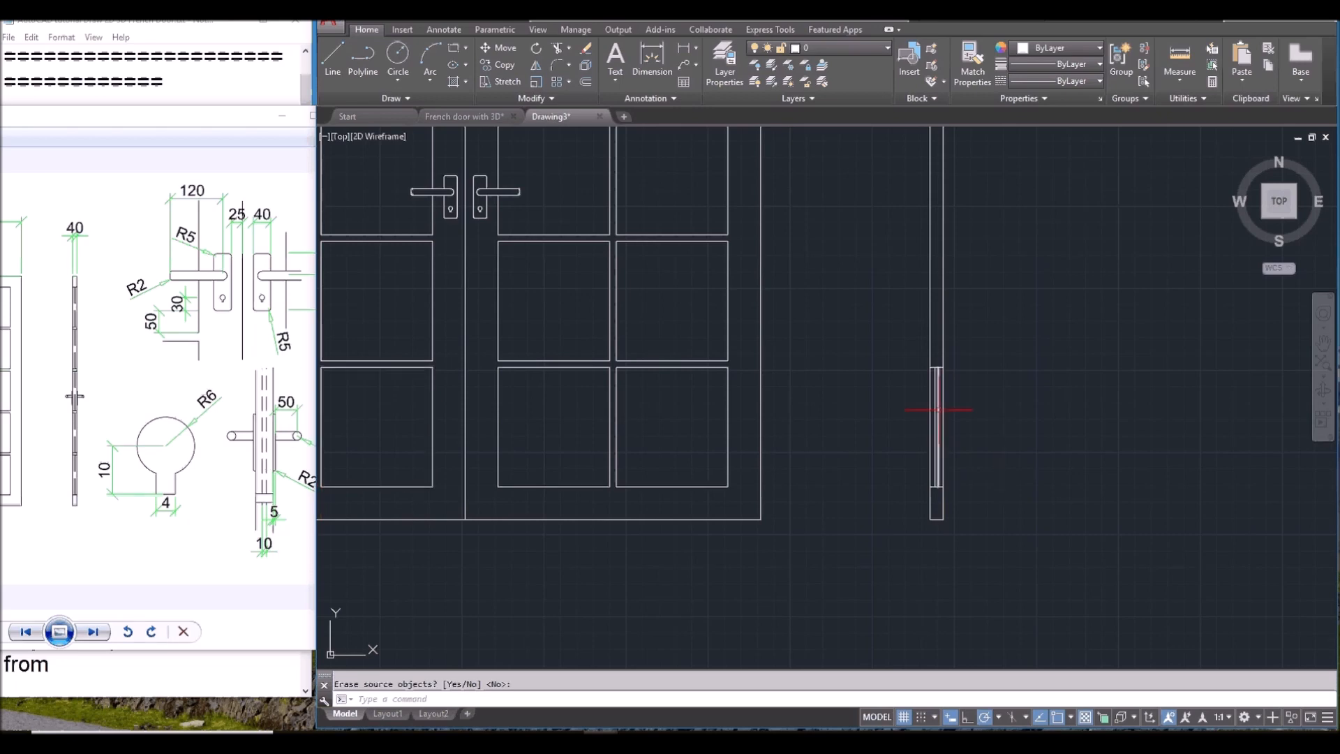
Step: Change the linetype of the two cross lines and two vertical glass lines in the side view to hidden
{"action": "left_click", "coordinate": [888, 344]}
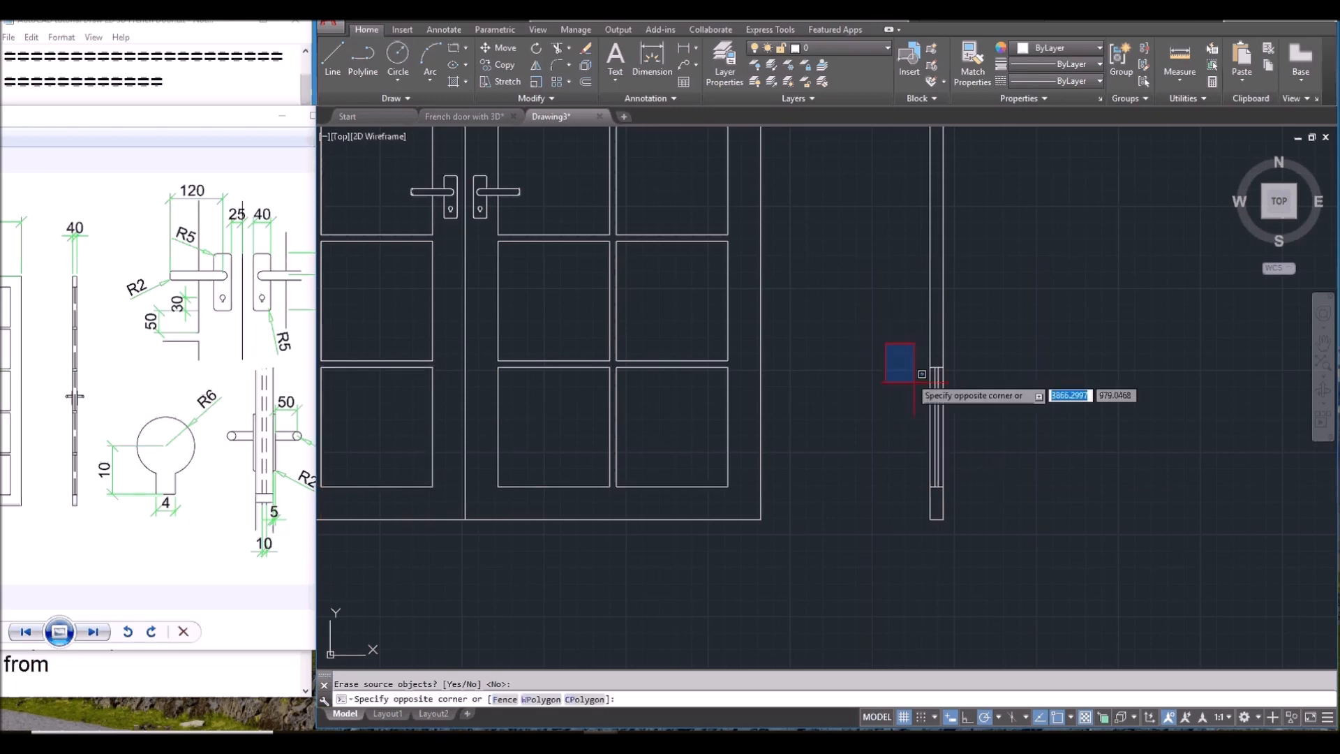
{"action": "left_click", "coordinate": [985, 492]}
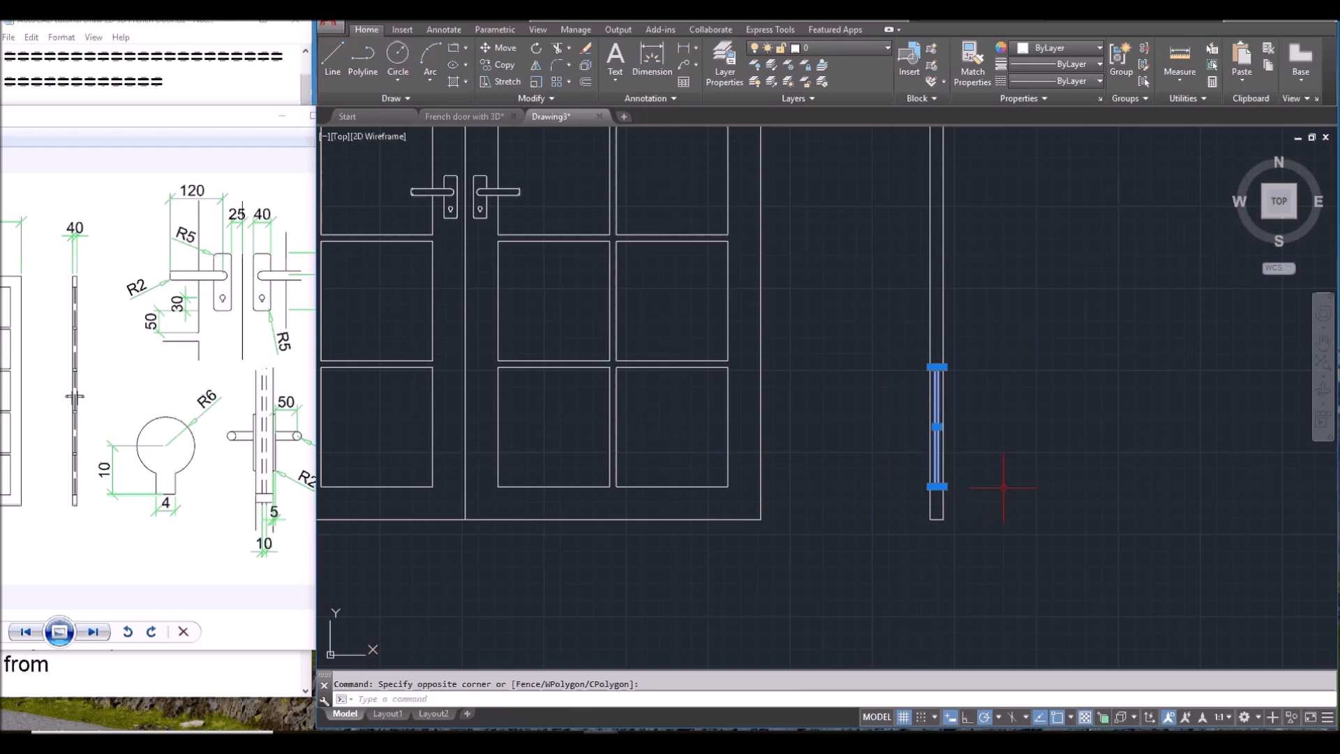
{"action": "type", "text": "CHPRp"}
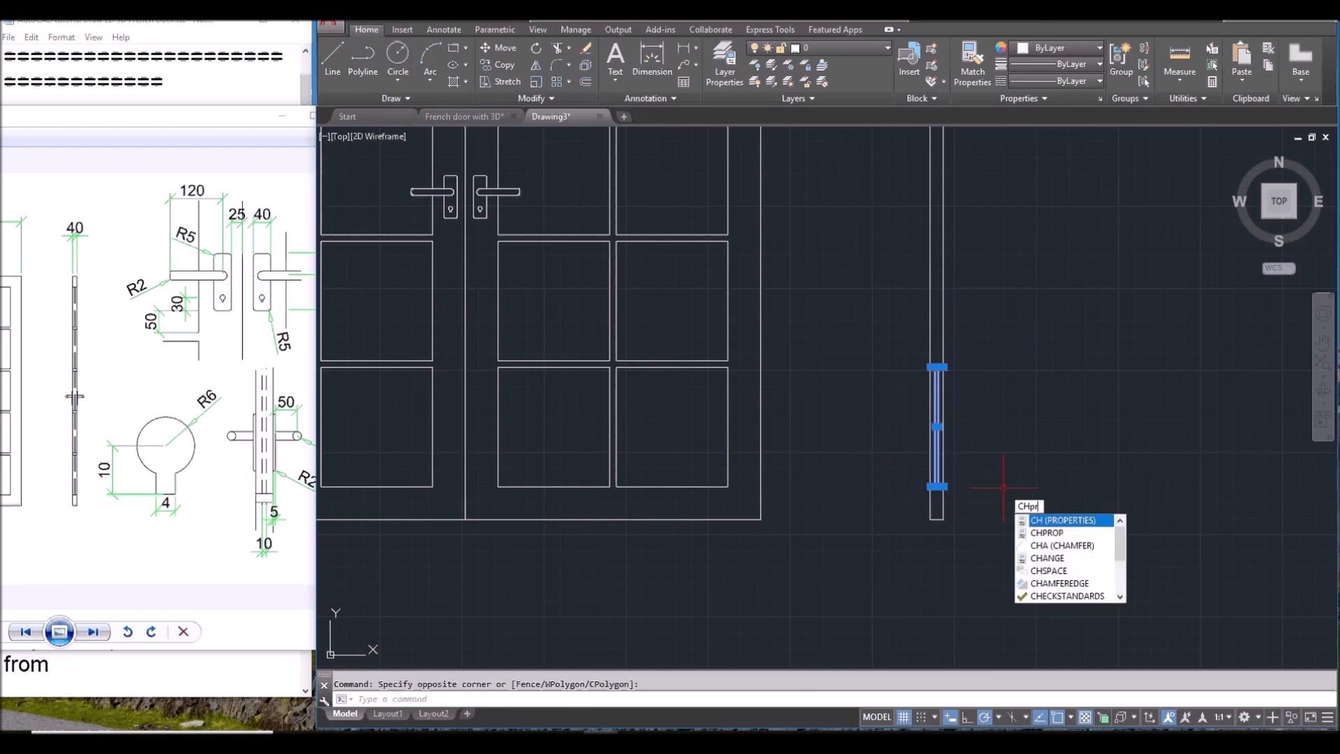
{"action": "key", "text": "Return"}
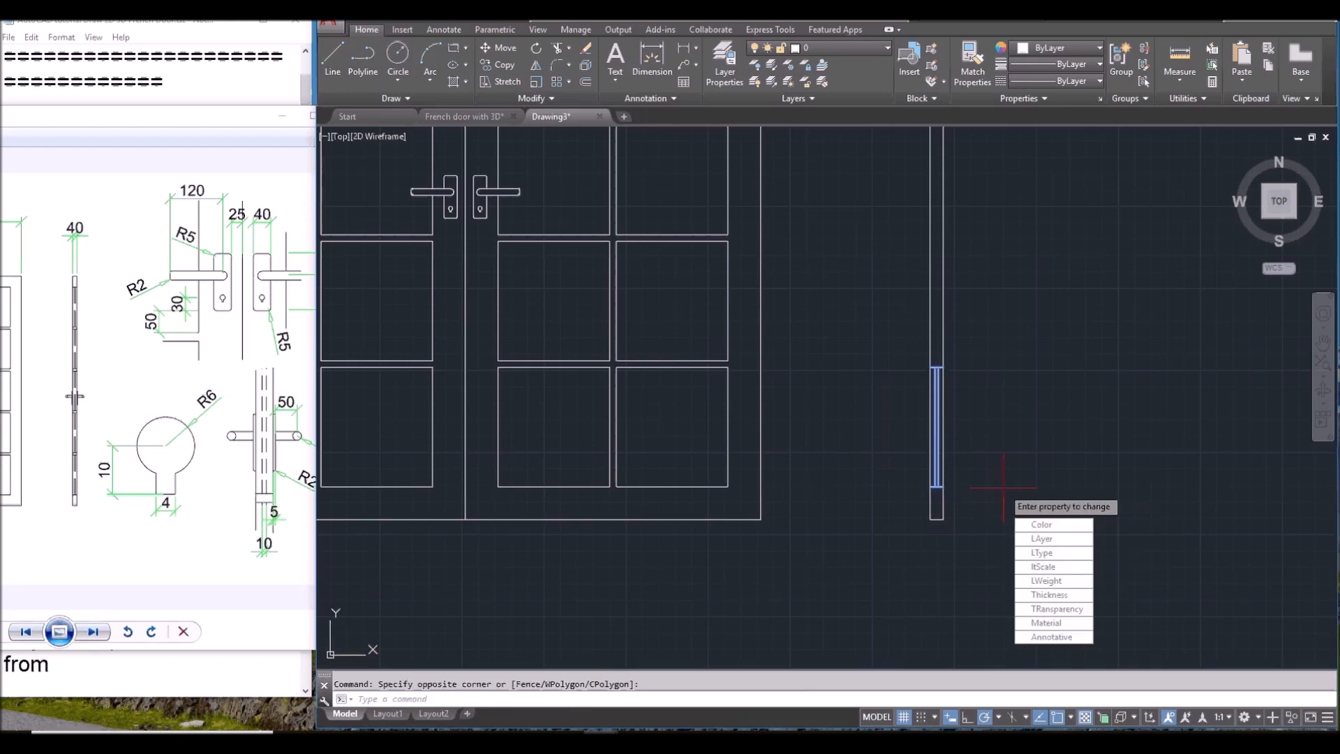
{"action": "key", "text": "Down"}
{"action": "key", "text": "Down"}
{"action": "key", "text": "Down"}
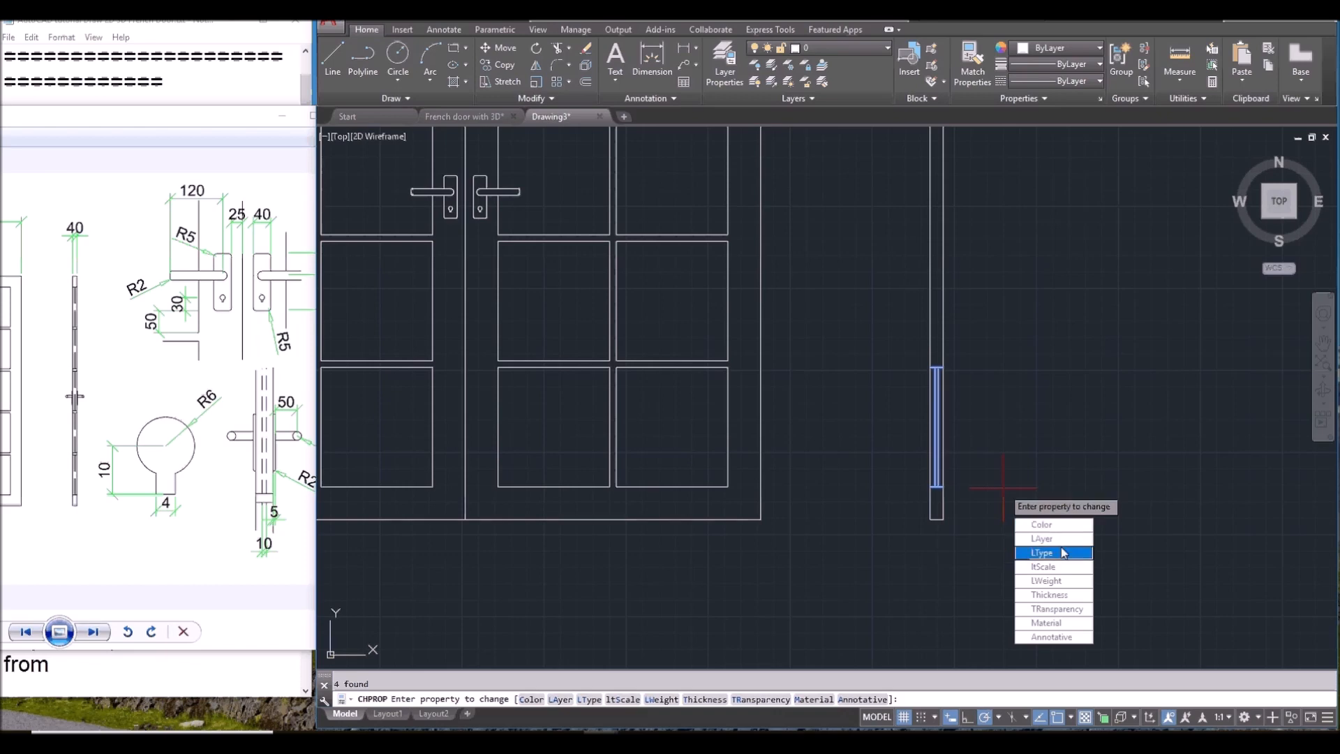
{"action": "key", "text": "Return"}
{"action": "type", "text": "hidden"}
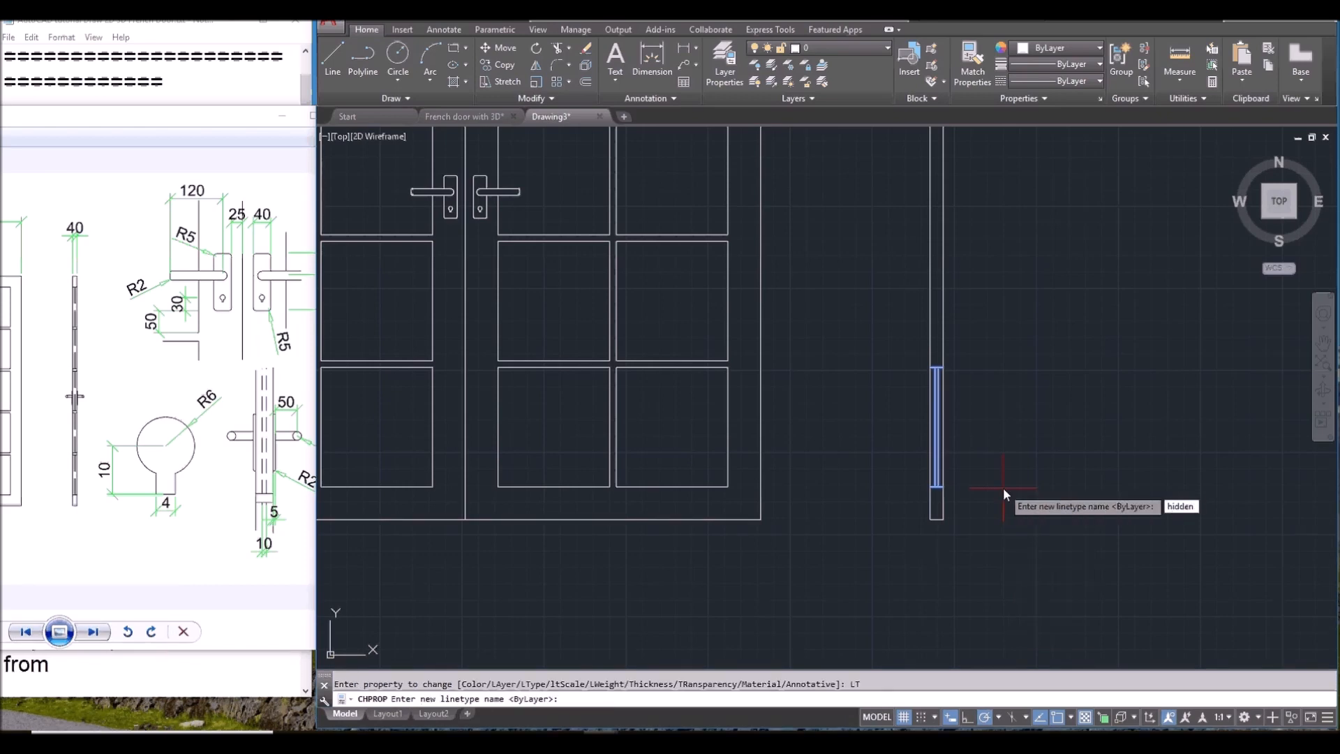
{"action": "key", "text": "Return"}
{"action": "key", "text": "Return"}
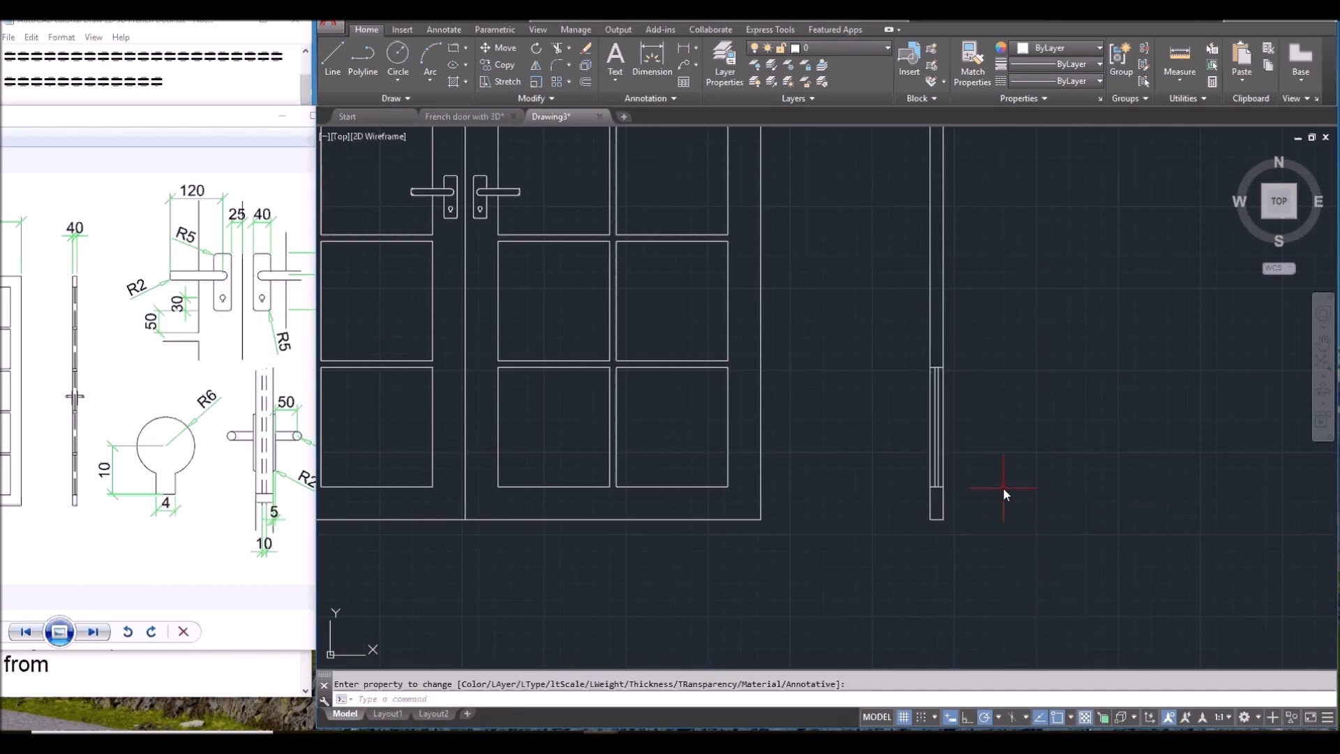
Step: Set the drawing's global linetype scale factor to 50
{"action": "scroll", "coordinate": [949, 446], "scroll_direction": "up", "scroll_amount": 2}
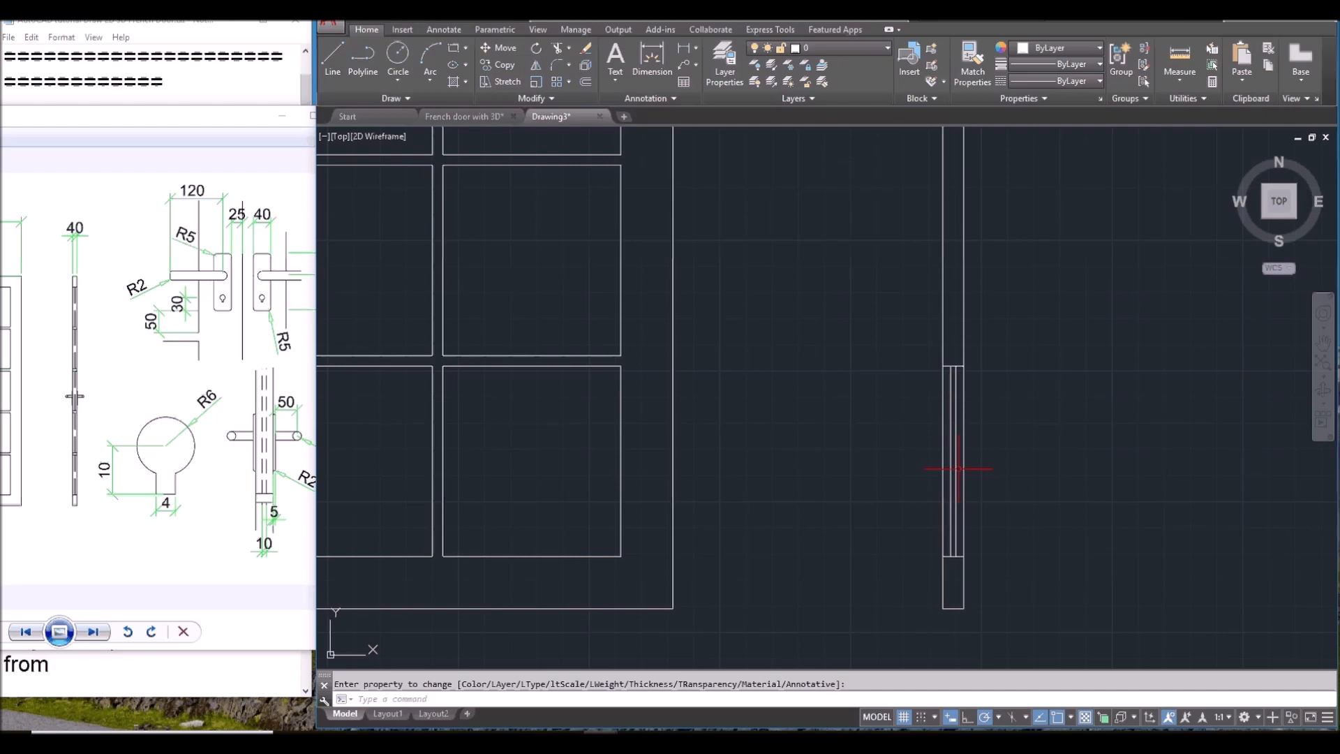
{"action": "scroll", "coordinate": [627, 346], "scroll_direction": "down", "scroll_amount": 2}
{"action": "mouse_move", "coordinate": [656, 341]}
{"action": "middle_mouse_down"}
{"action": "mouse_move", "coordinate": [891, 470]}
{"action": "mouse_move", "coordinate": [835, 470]}
{"action": "middle_mouse_up"}
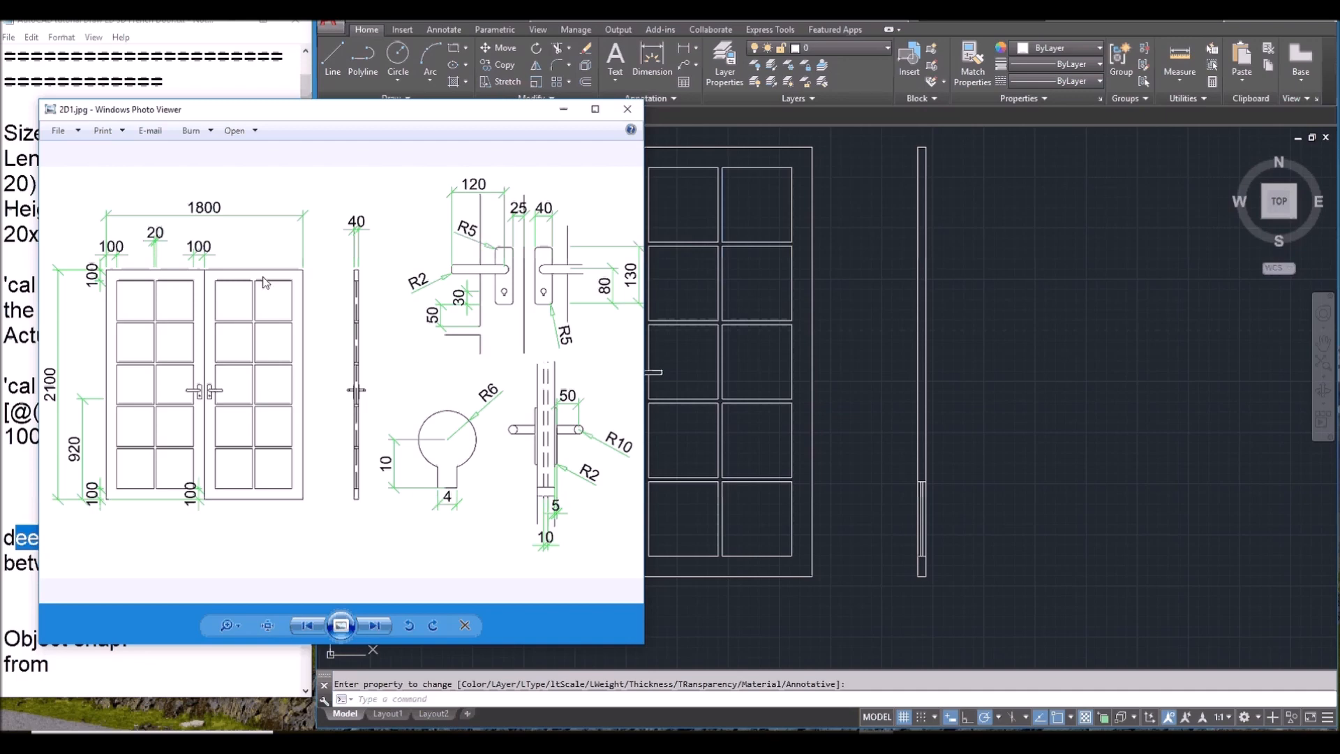
{"action": "type", "text": "ltsc"}
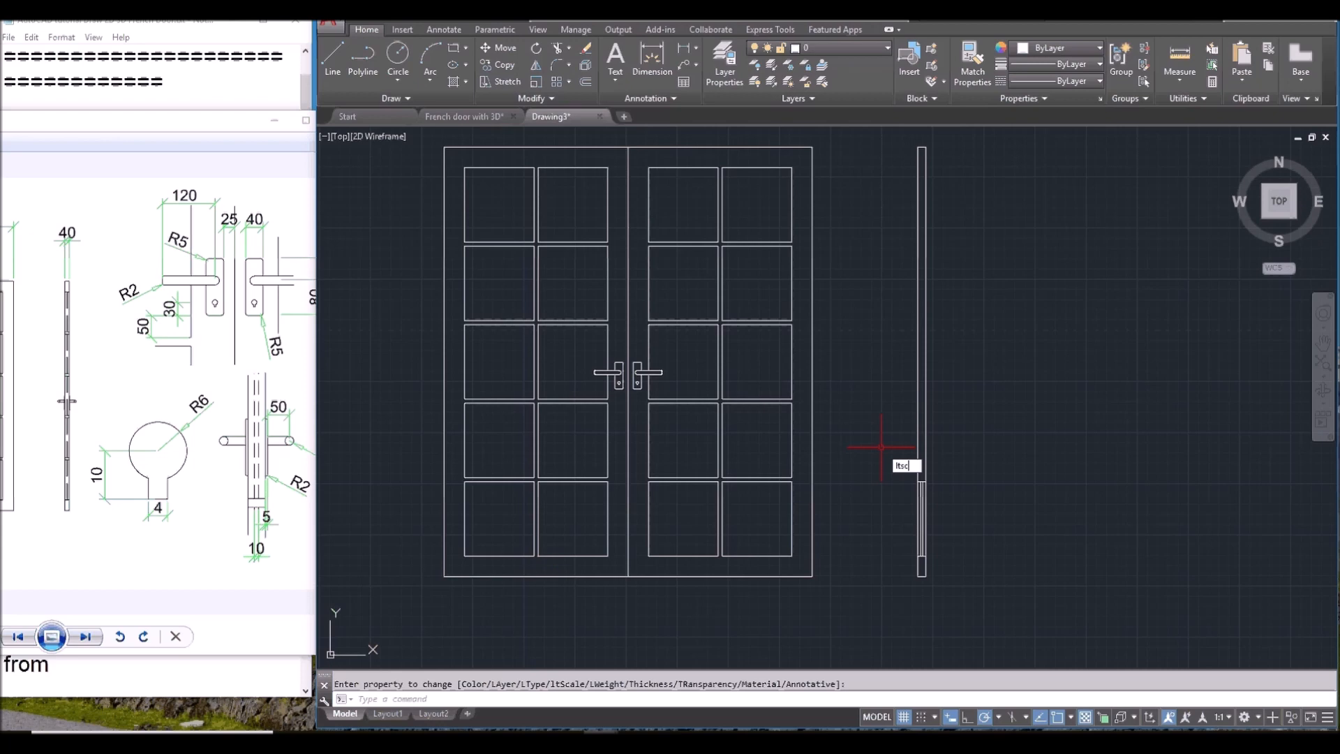
{"action": "type", "text": "ale"}
{"action": "key", "text": "Return"}
{"action": "type", "text": "50"}
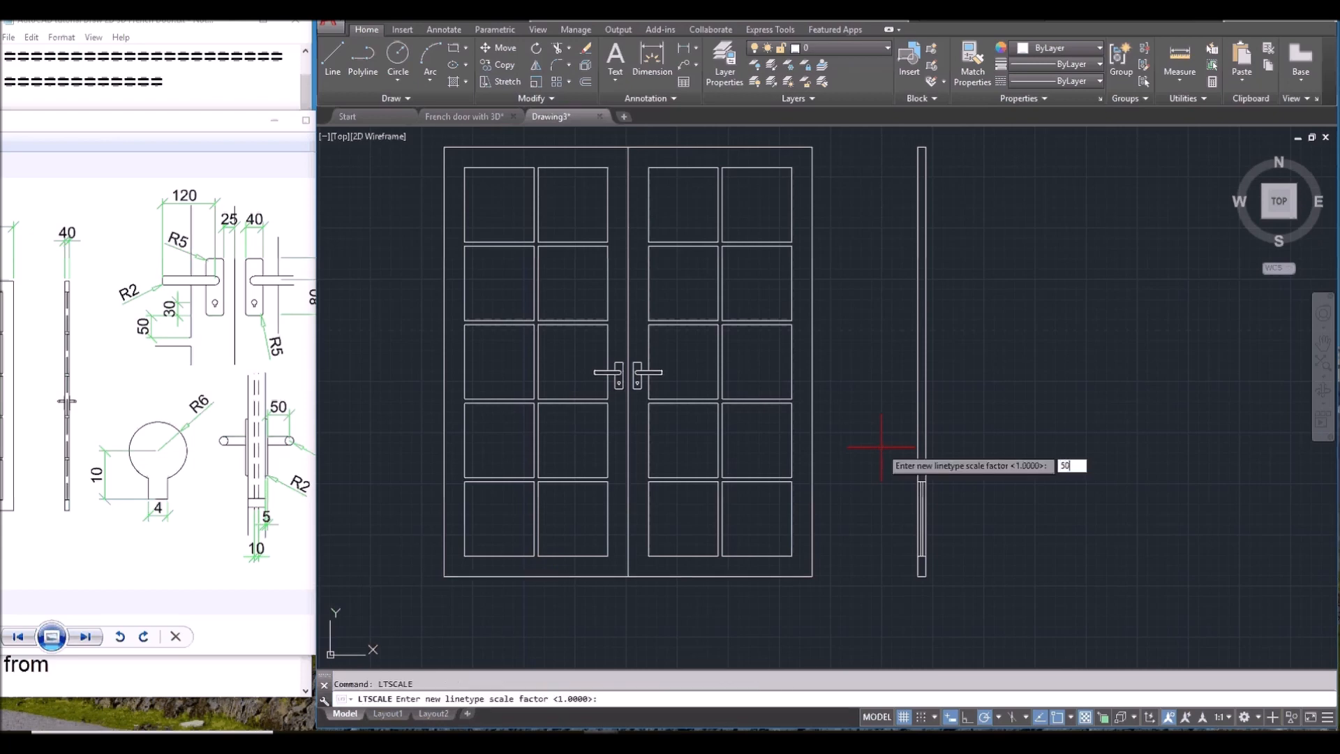
{"action": "key", "text": "Return"}
{"action": "key", "text": "Escape"}
{"action": "scroll", "coordinate": [935, 502], "scroll_direction": "up", "scroll_amount": 4}
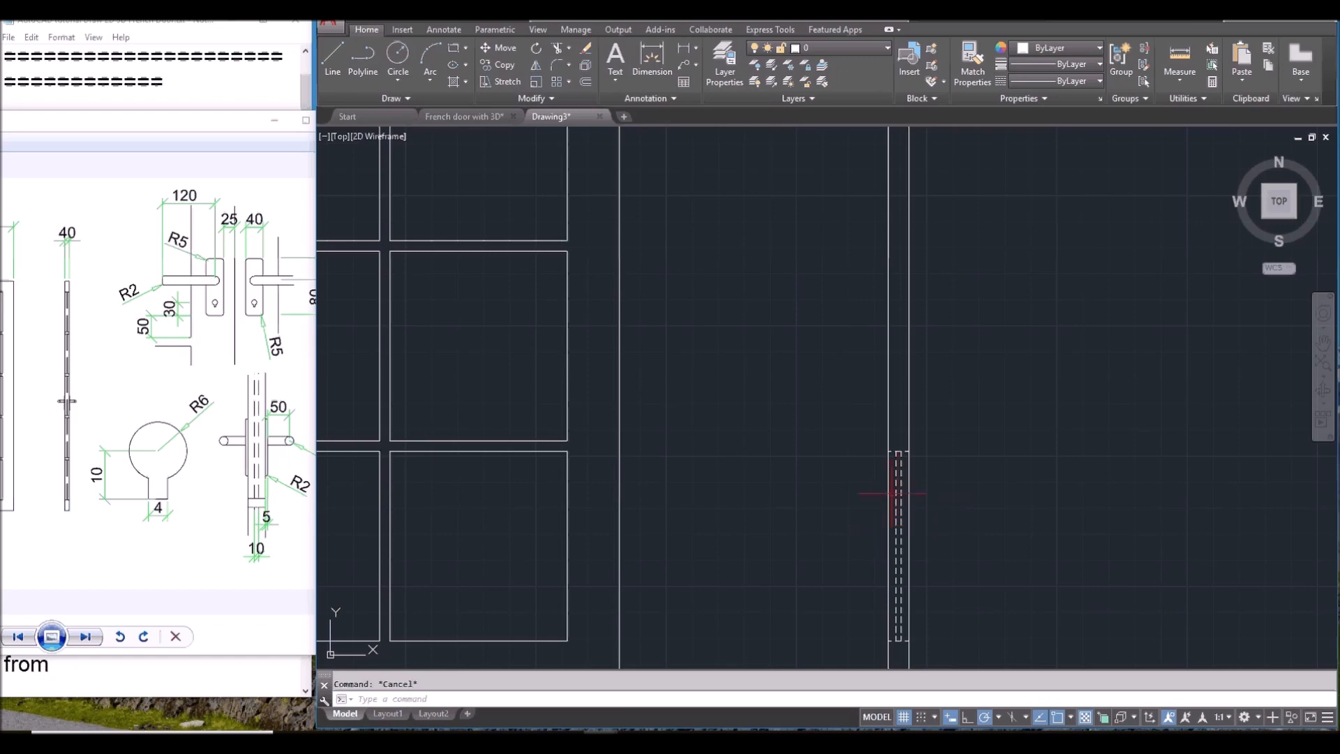
Step: Start copying the side view's four hidden glass lines, with the lower-right corner of the front view's bottom-right glass panel as base point
{"action": "scroll", "coordinate": [898, 482], "scroll_direction": "down", "scroll_amount": 4}
{"action": "type", "text": "co"}
{"action": "key", "text": "Return"}
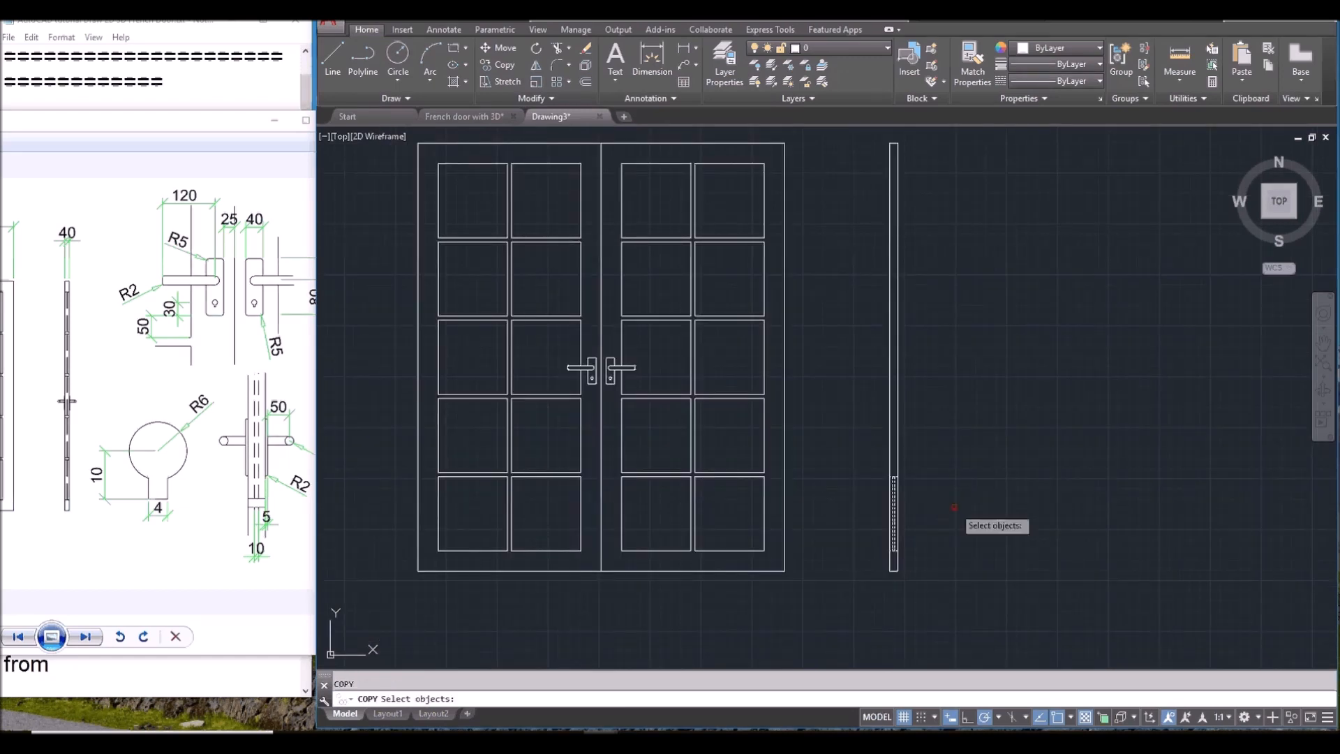
{"action": "left_click", "coordinate": [831, 455]}
{"action": "left_click", "coordinate": [938, 554]}
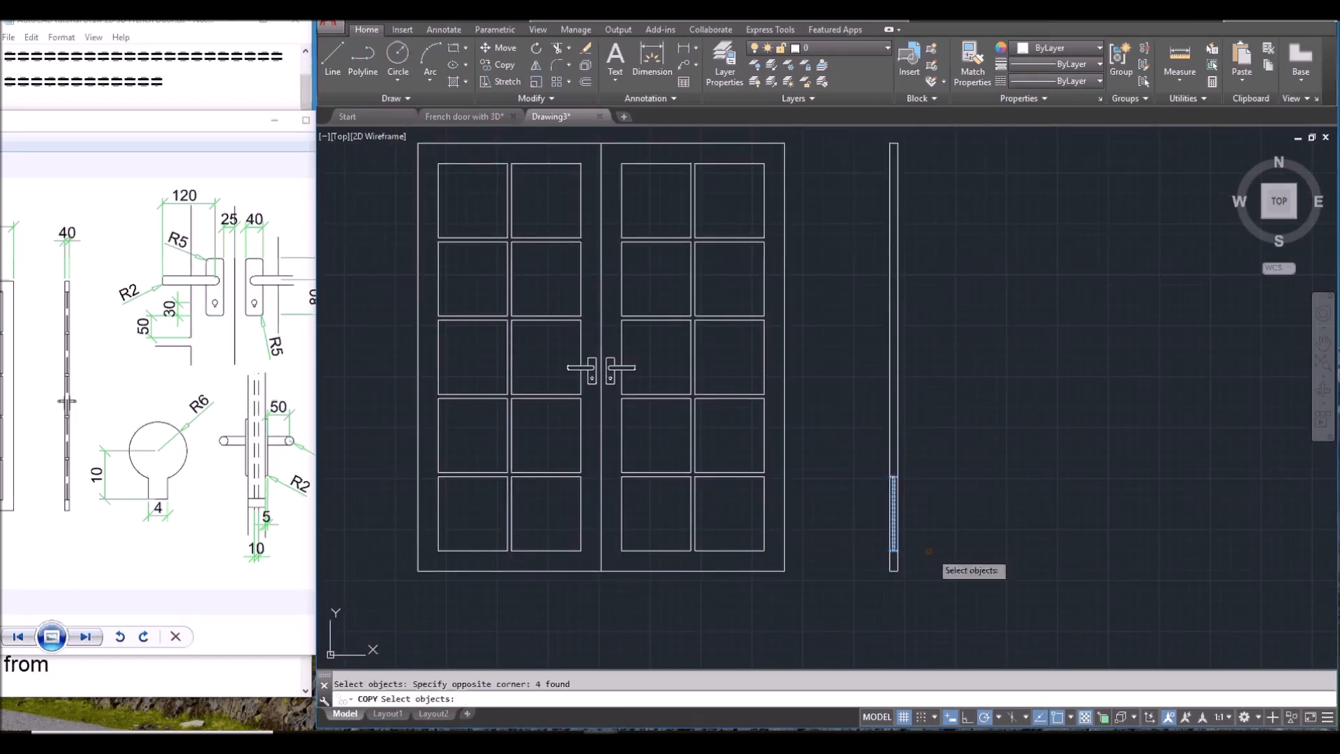
{"action": "key", "text": "Return"}
{"action": "scroll", "coordinate": [868, 557], "scroll_direction": "up", "scroll_amount": 4}
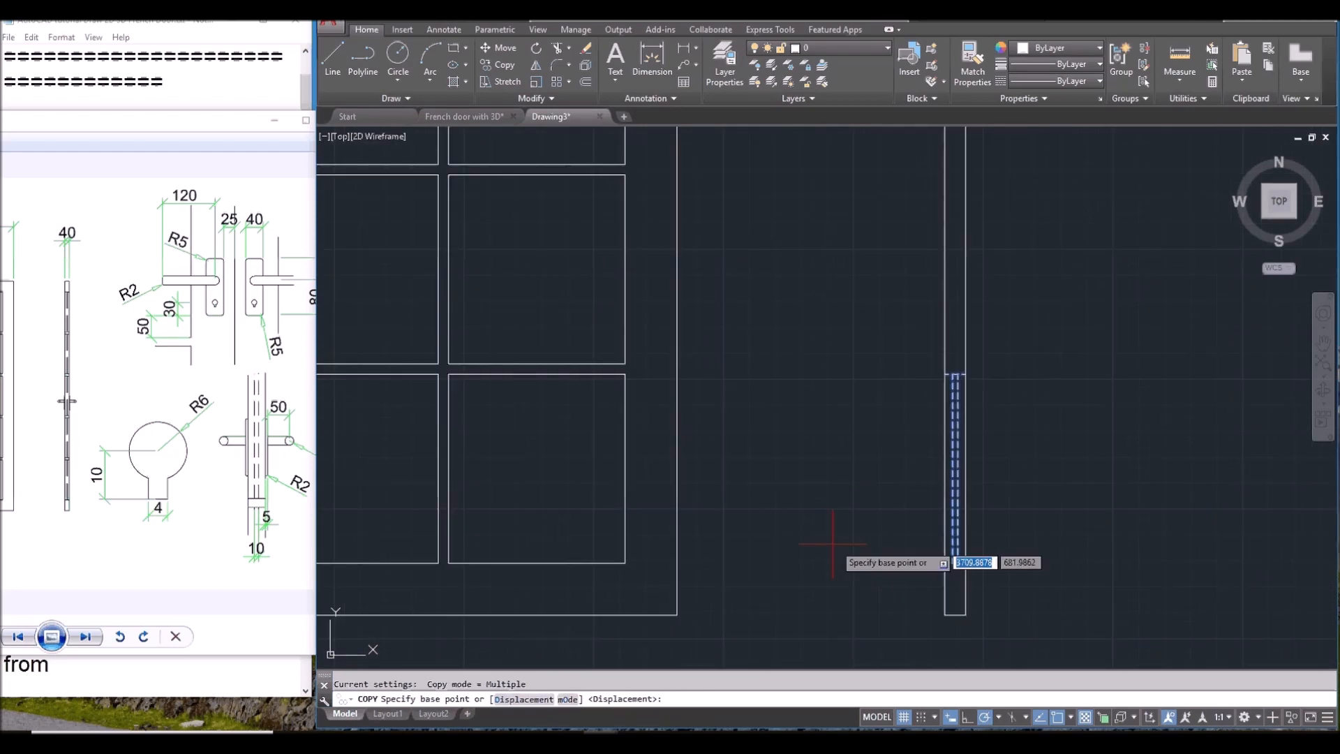
{"action": "left_click", "coordinate": [625, 563]}
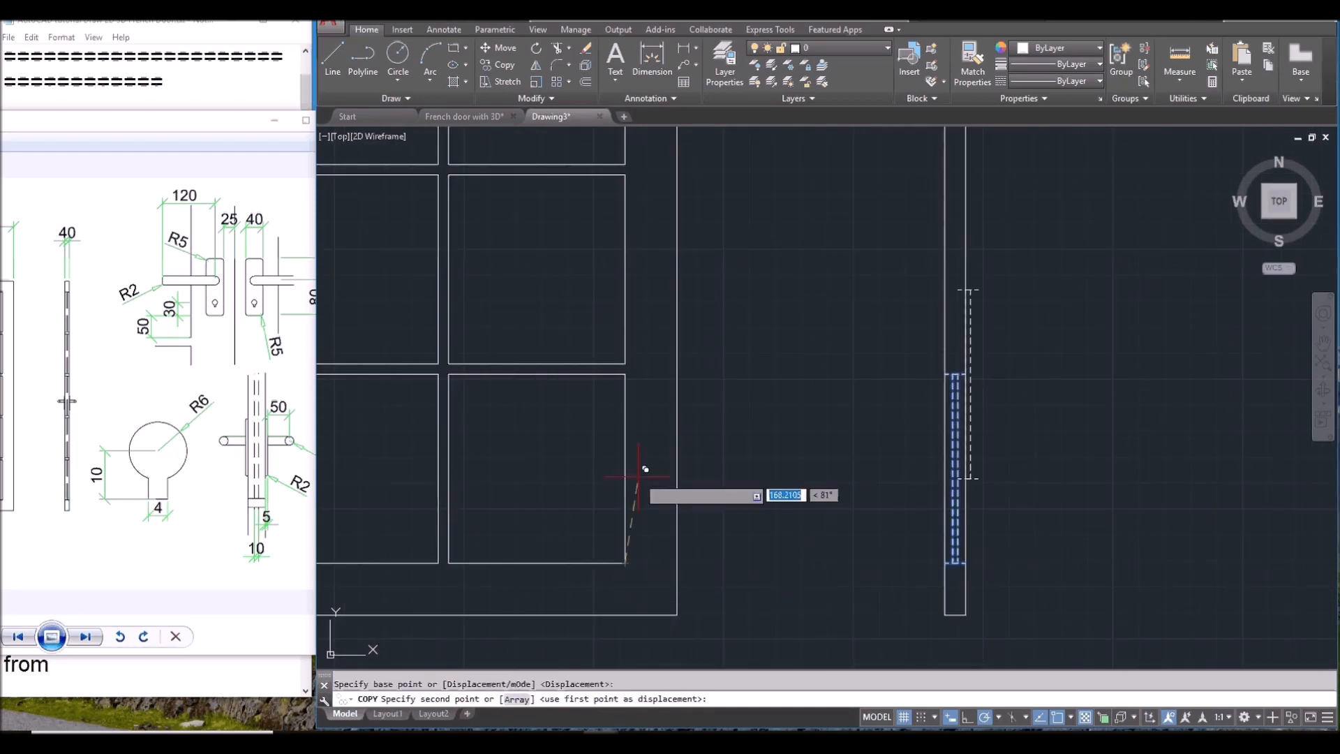
Step: Array-copy the bottom pane's side-view lines vertically as 5 items, spaced to the lower corner of the next pane in the front view
{"action": "key", "text": "F8"}
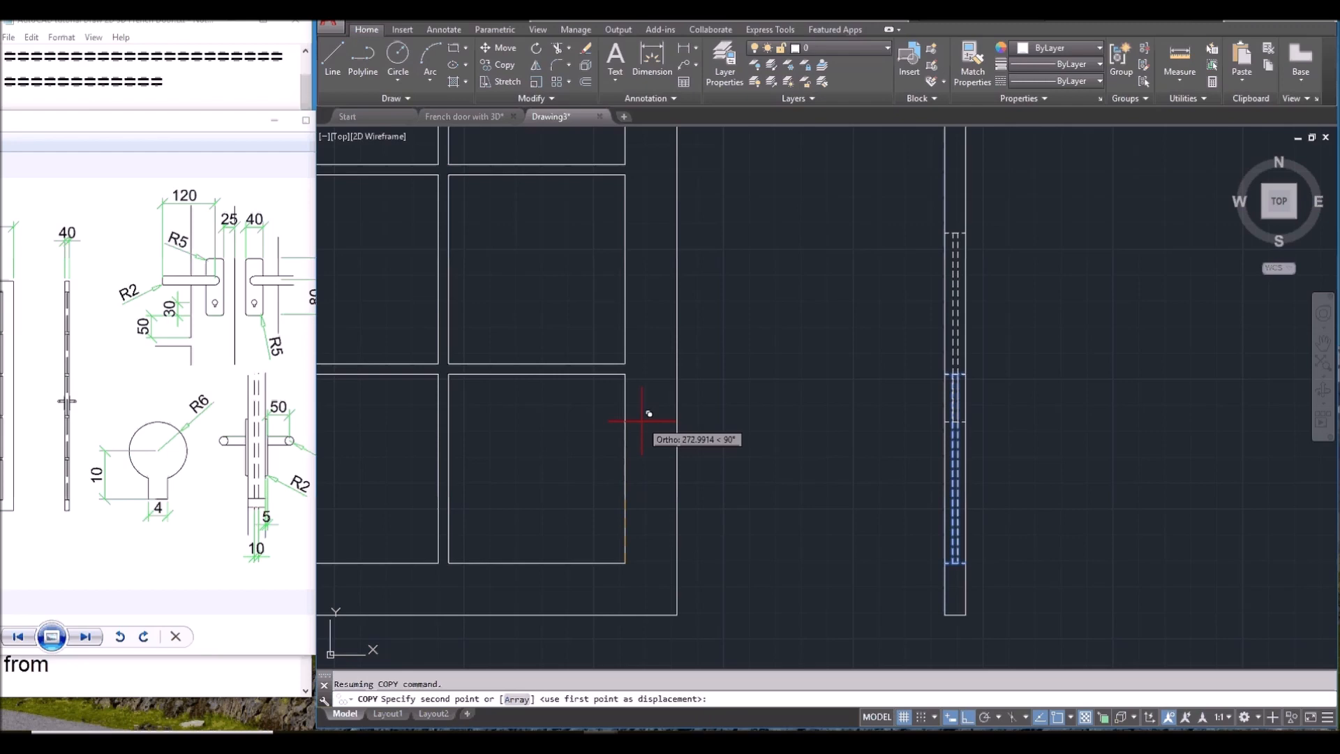
{"action": "left_click", "coordinate": [520, 700]}
{"action": "type", "text": "5"}
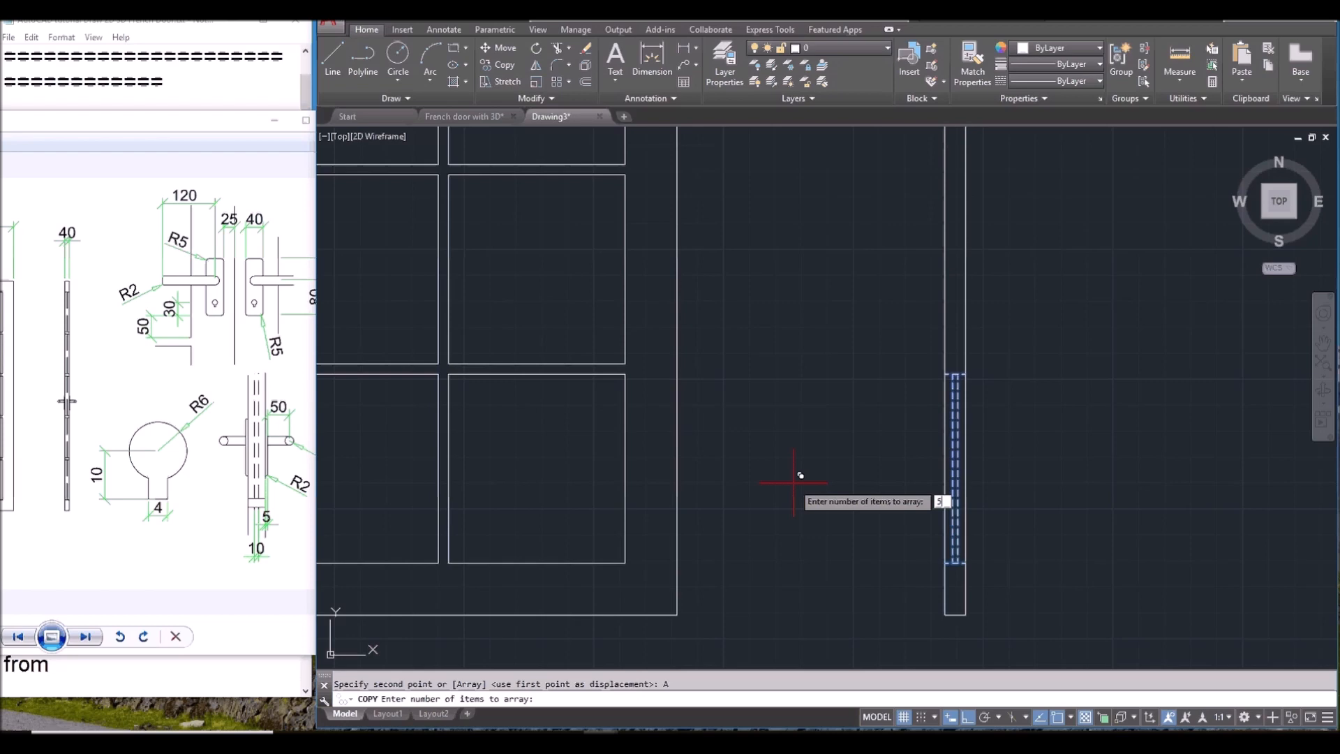
{"action": "scroll", "coordinate": [794, 482], "scroll_direction": "down", "scroll_amount": 2}
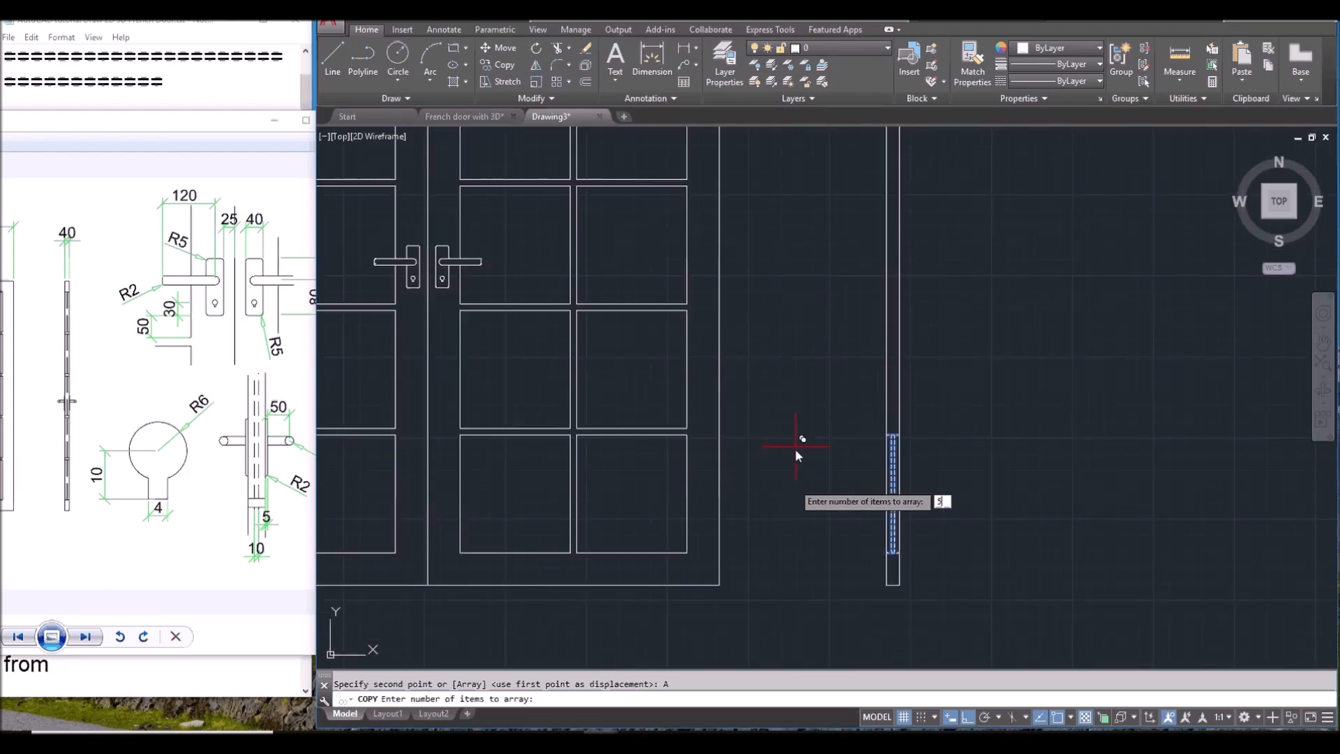
{"action": "key", "text": "Return"}
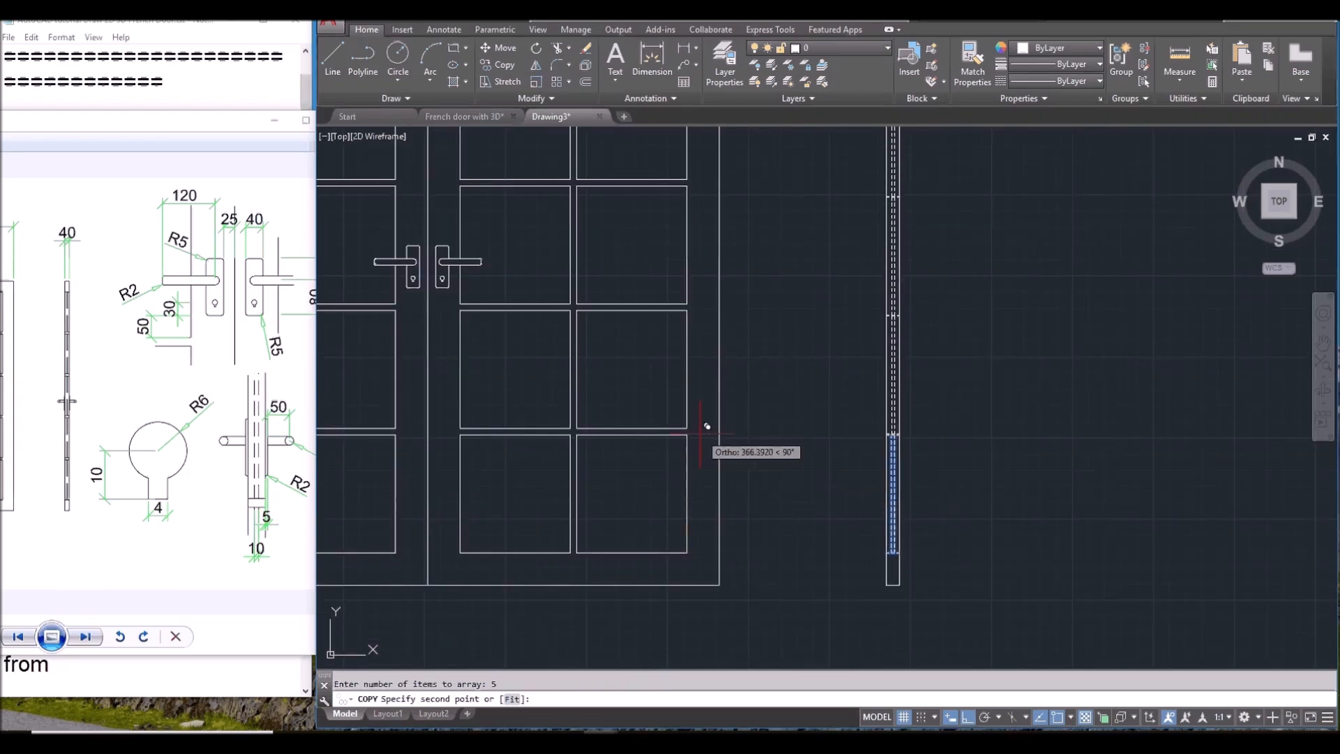
{"action": "scroll", "coordinate": [706, 424], "scroll_direction": "up", "scroll_amount": 4}
{"action": "left_click", "coordinate": [674, 428]}
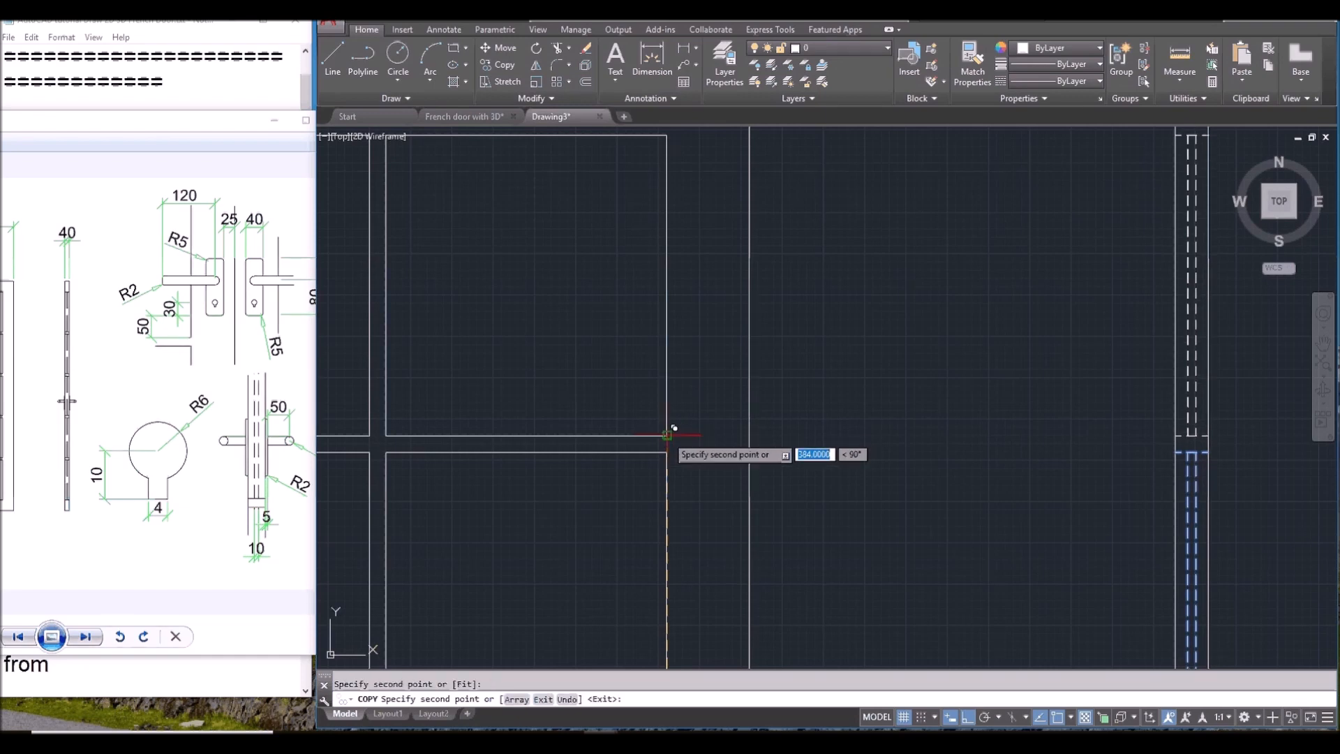
{"action": "key", "text": "Return"}
Step: Erase three objects from the drawing around the door's side view
{"action": "scroll", "coordinate": [902, 395], "scroll_direction": "down", "scroll_amount": 4}
{"action": "mouse_move", "coordinate": [910, 377]}
{"action": "middle_mouse_down"}
{"action": "mouse_move", "coordinate": [906, 389]}
{"action": "mouse_move", "coordinate": [1042, 438]}
{"action": "middle_mouse_up"}
{"action": "scroll", "coordinate": [913, 390], "scroll_direction": "up", "scroll_amount": 4}
{"action": "key", "text": "Delete"}
{"action": "scroll", "coordinate": [1031, 435], "scroll_direction": "up", "scroll_amount": 2}
Step: Draw the handle plate's side profile as a polyline projecting 5 from the door face, matching the front-view plate's bottom and top
{"action": "type", "text": "PL"}
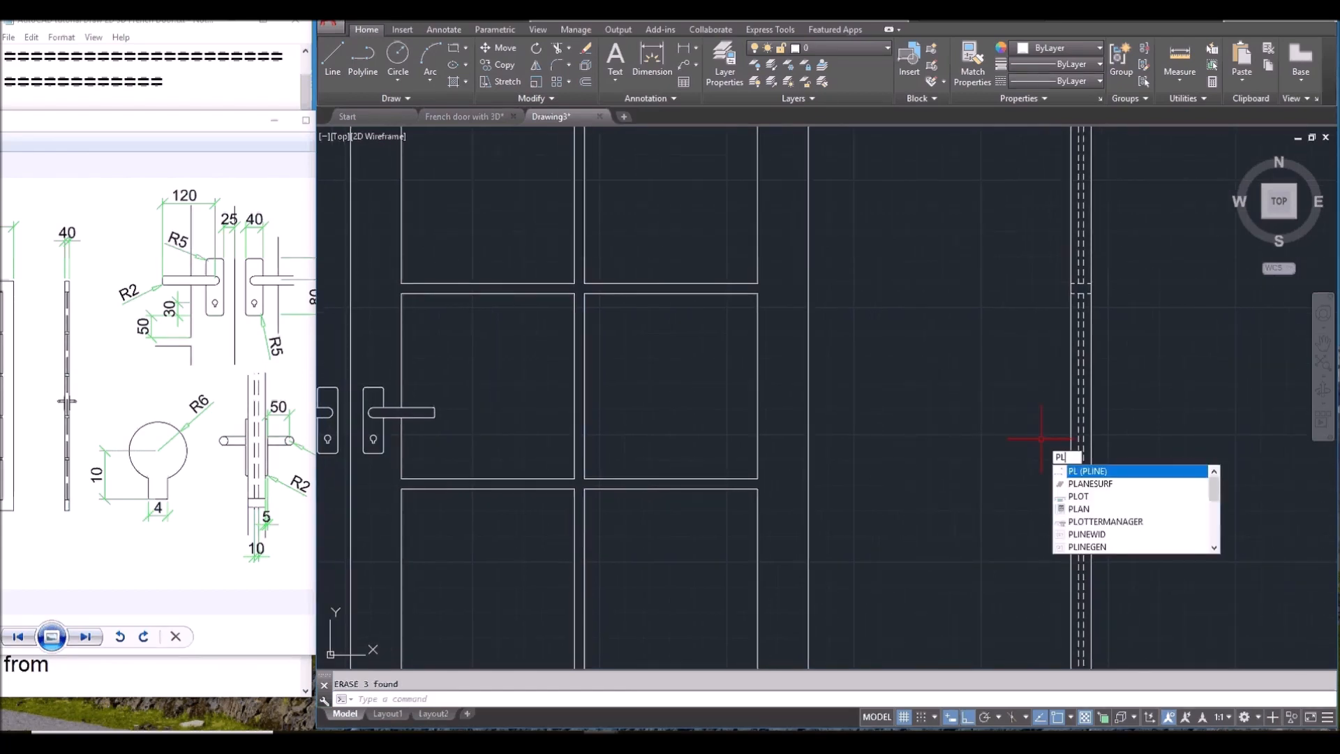
{"action": "key", "text": "Return"}
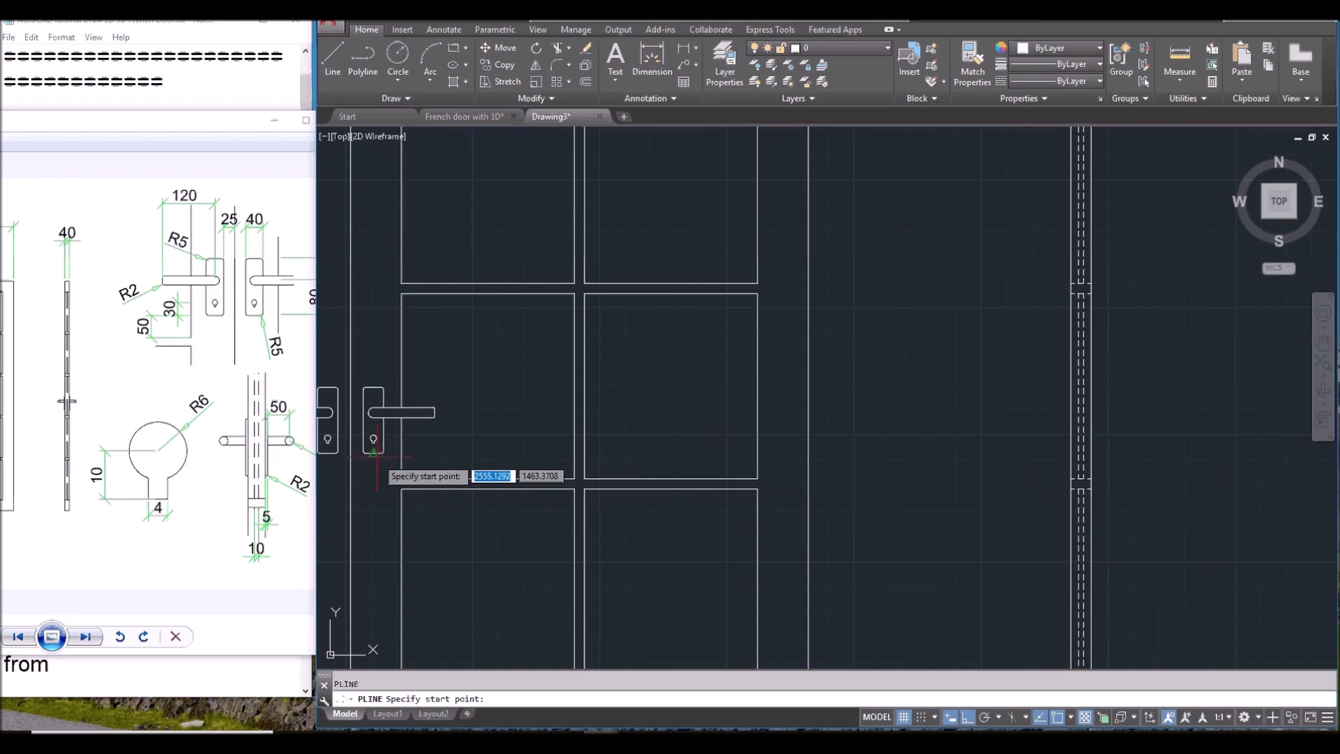
{"action": "left_click", "coordinate": [1092, 454]}
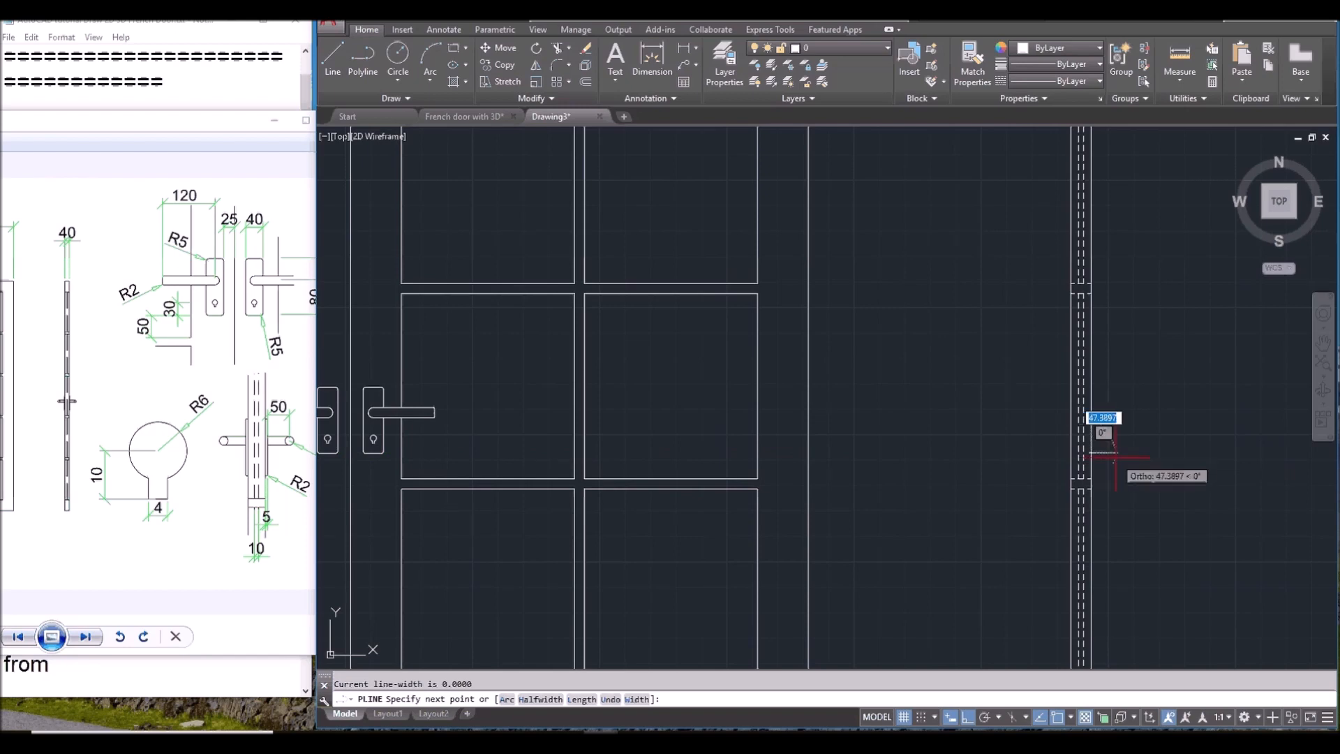
{"action": "type", "text": "5"}
{"action": "key", "text": "Return"}
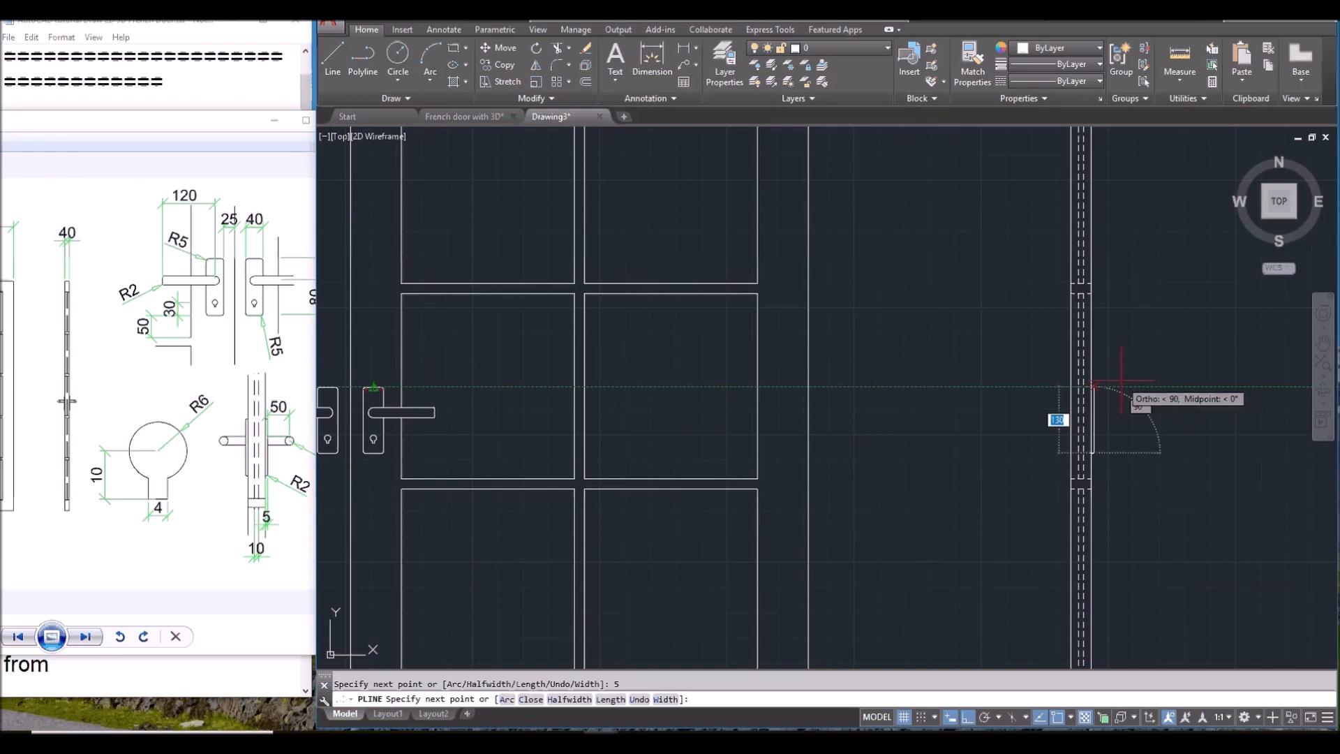
{"action": "scroll", "coordinate": [1117, 384], "scroll_direction": "up", "scroll_amount": 5}
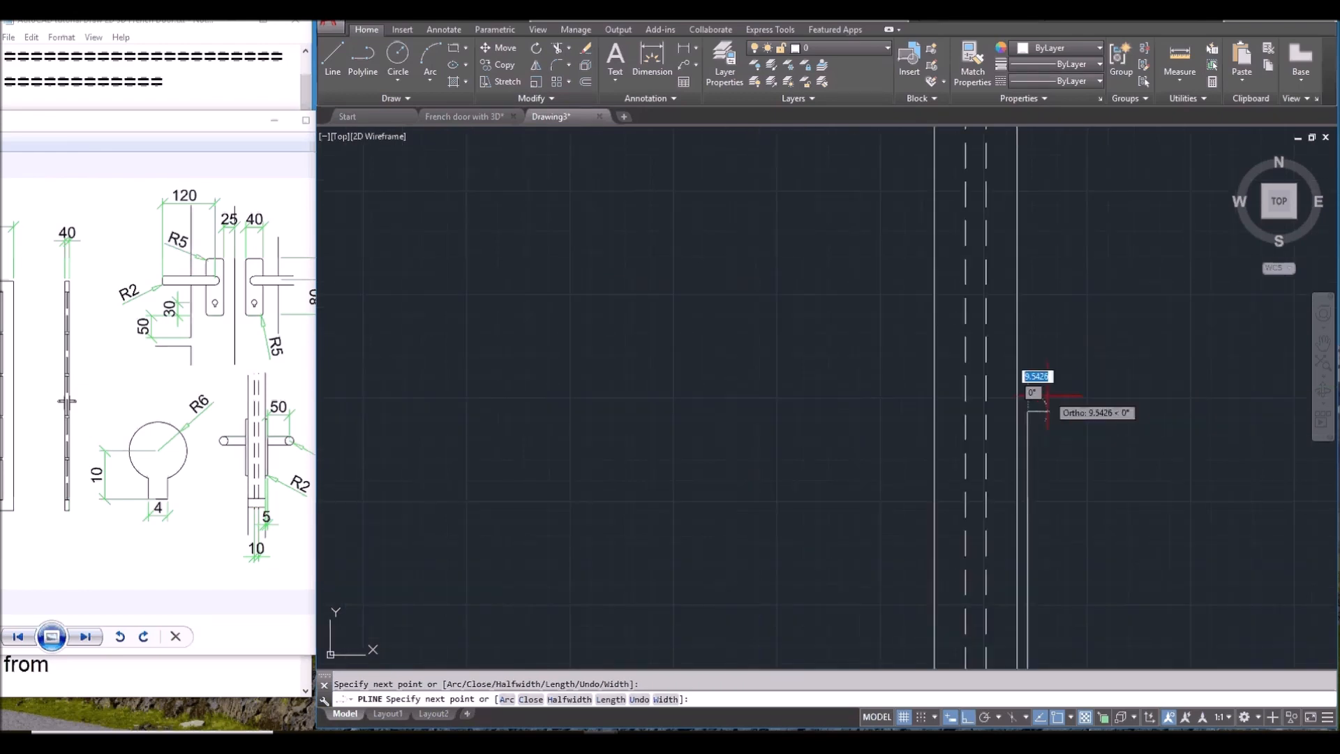
{"action": "left_click", "coordinate": [1016, 412]}
{"action": "key", "text": "Return"}
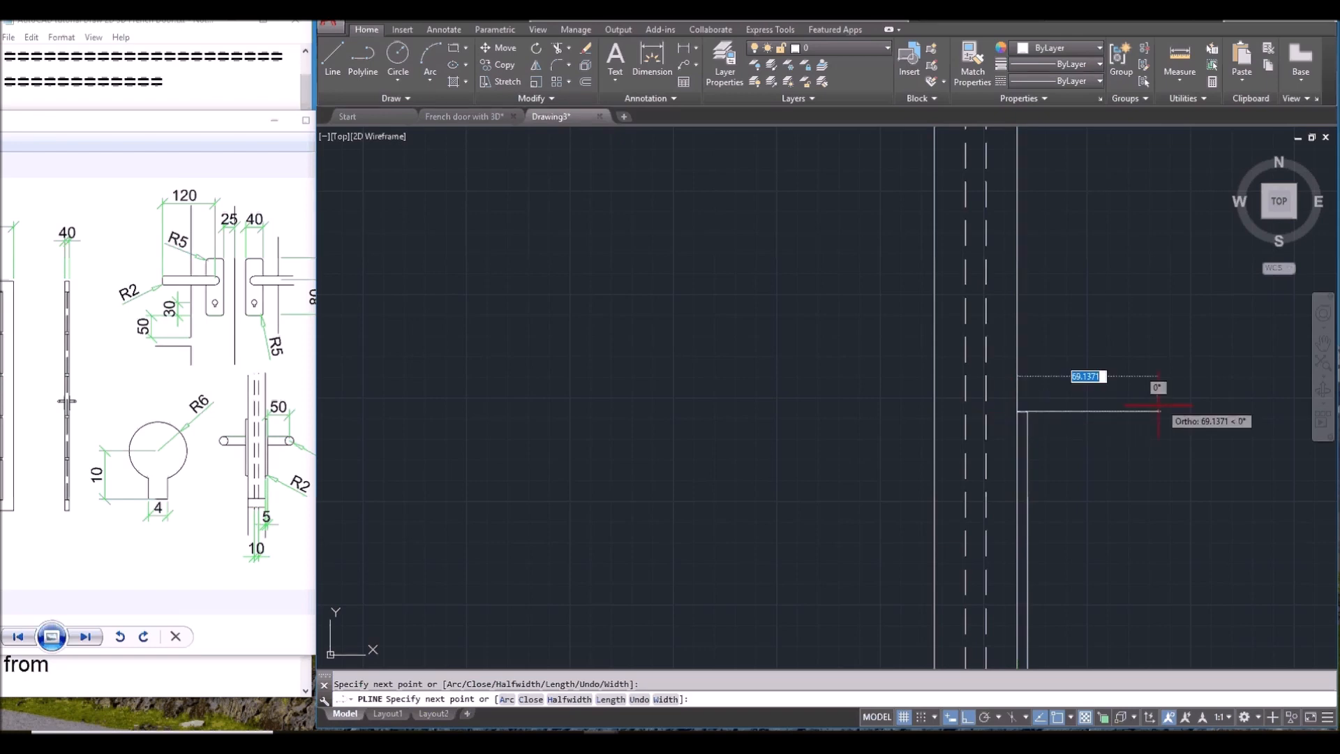
Step: Fillet the handle plate's side profile with radius 2 using the Polyline option
{"action": "scroll", "coordinate": [1098, 476], "scroll_direction": "down", "scroll_amount": 2}
{"action": "middle_click_drag", "start_coordinate": [1098, 476], "coordinate": [1021, 412]}
{"action": "scroll", "coordinate": [970, 428], "scroll_direction": "up", "scroll_amount": 4}
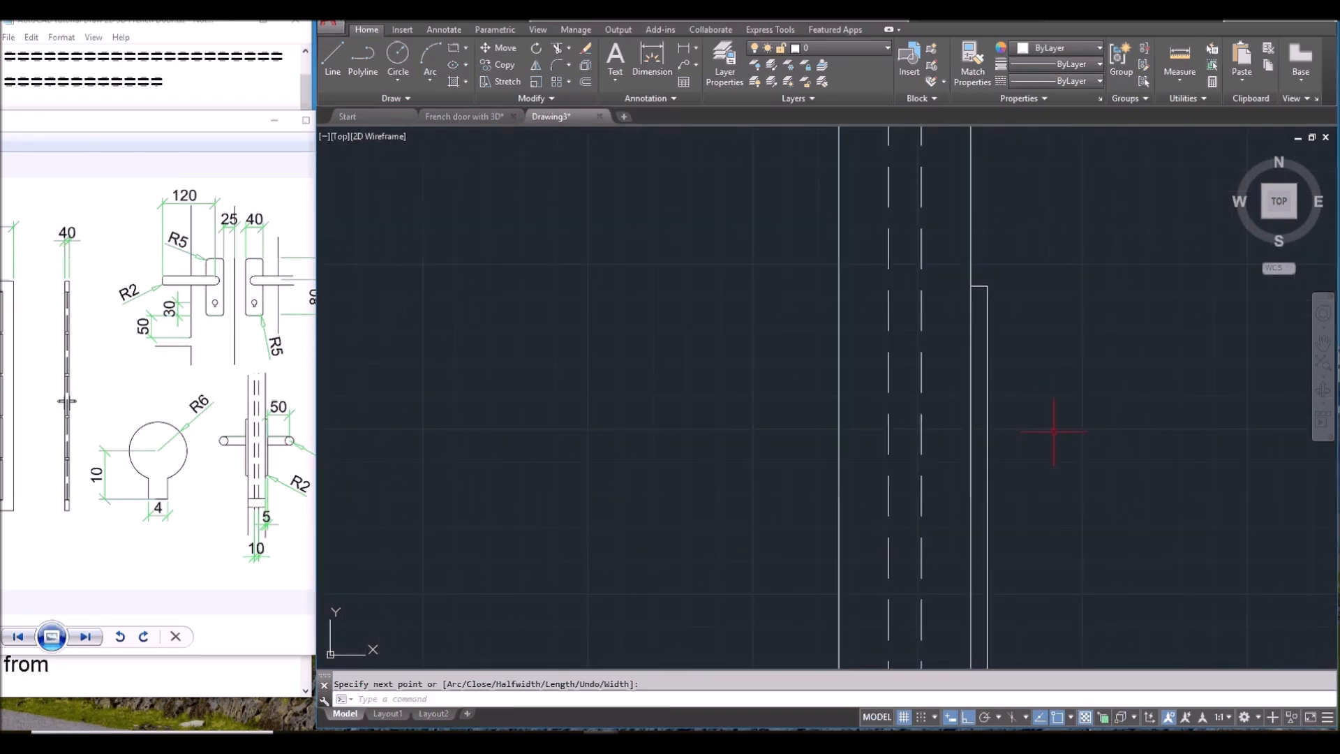
{"action": "type", "text": "f"}
{"action": "key", "text": "Return"}
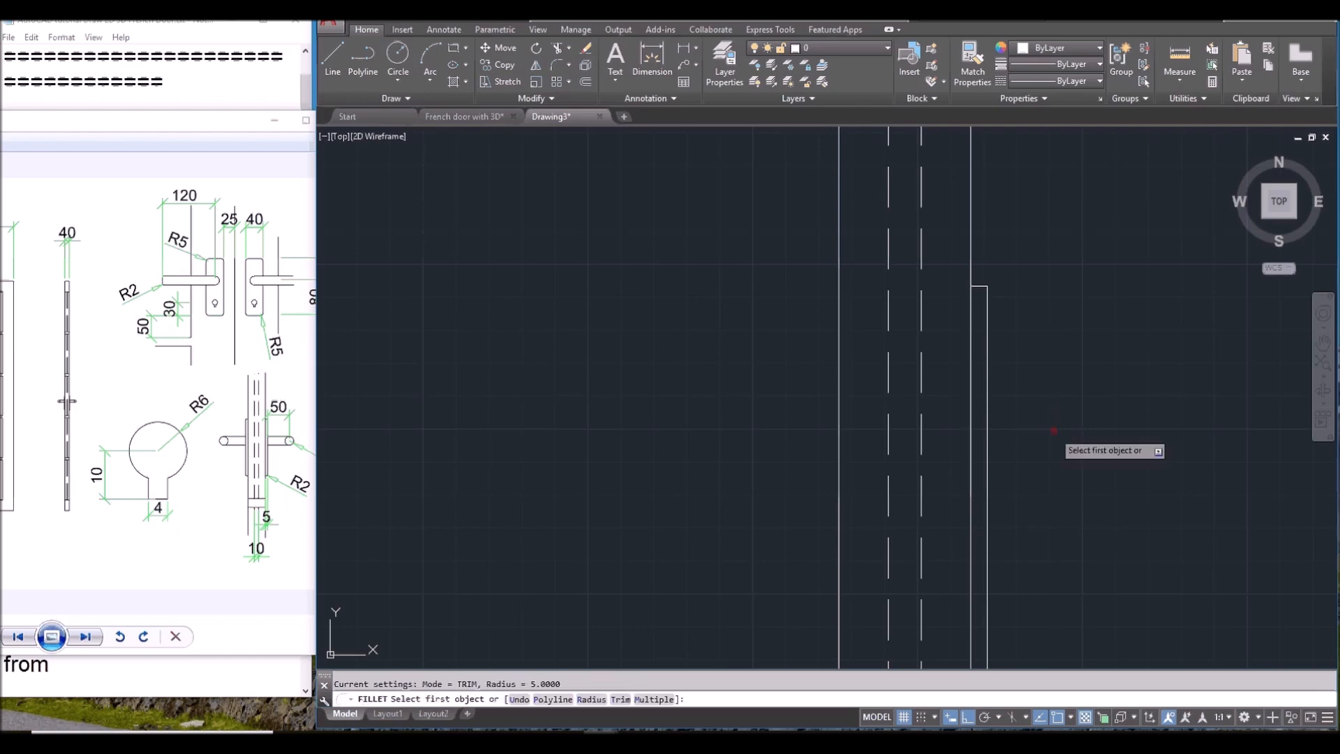
{"action": "type", "text": "r"}
{"action": "key", "text": "Return"}
{"action": "type", "text": "2"}
{"action": "key", "text": "Return"}
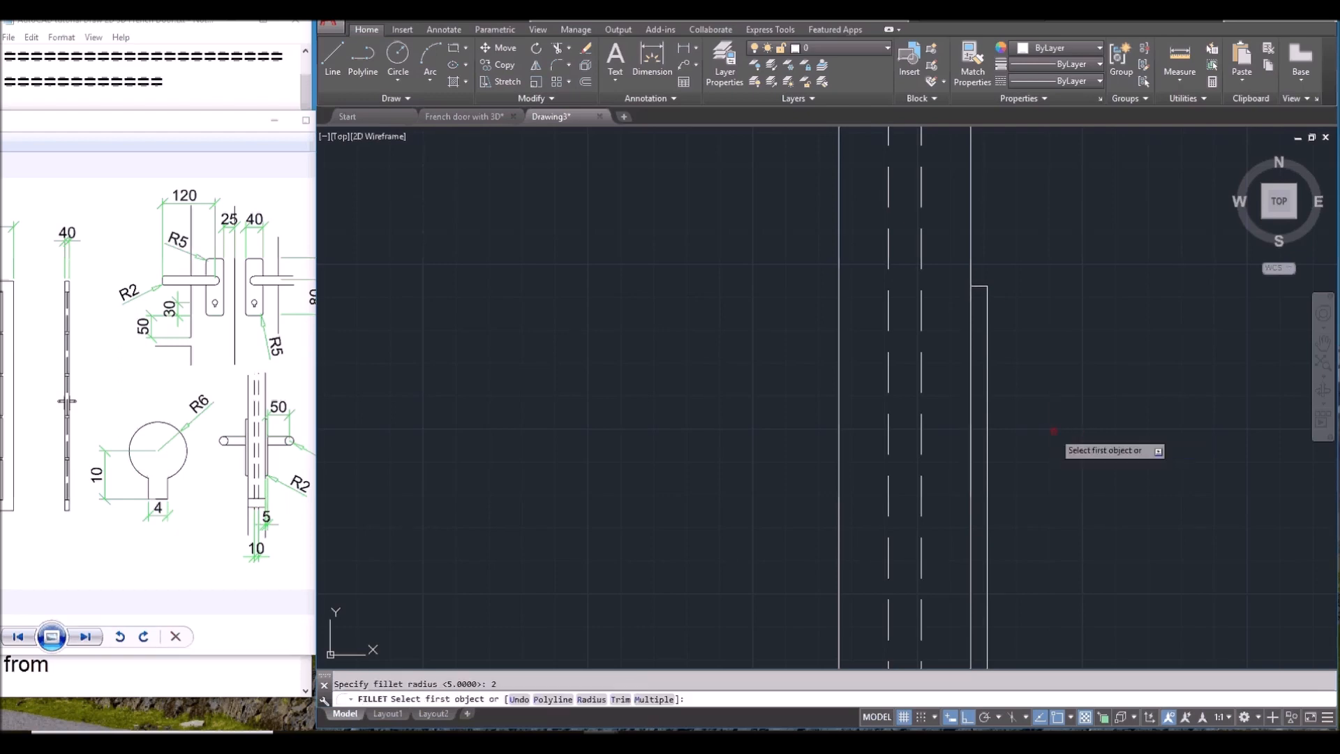
{"action": "type", "text": "p"}
{"action": "key", "text": "Return"}
{"action": "scroll", "coordinate": [998, 452], "scroll_direction": "down", "scroll_amount": 2}
{"action": "left_click", "coordinate": [997, 452]}
{"action": "key", "text": "Escape"}
Step: Draw a 50-long horizontal line outward from the side-view handle plate, level with the front-view handle's upper edge
{"action": "scroll", "coordinate": [1019, 445], "scroll_direction": "down", "scroll_amount": 6}
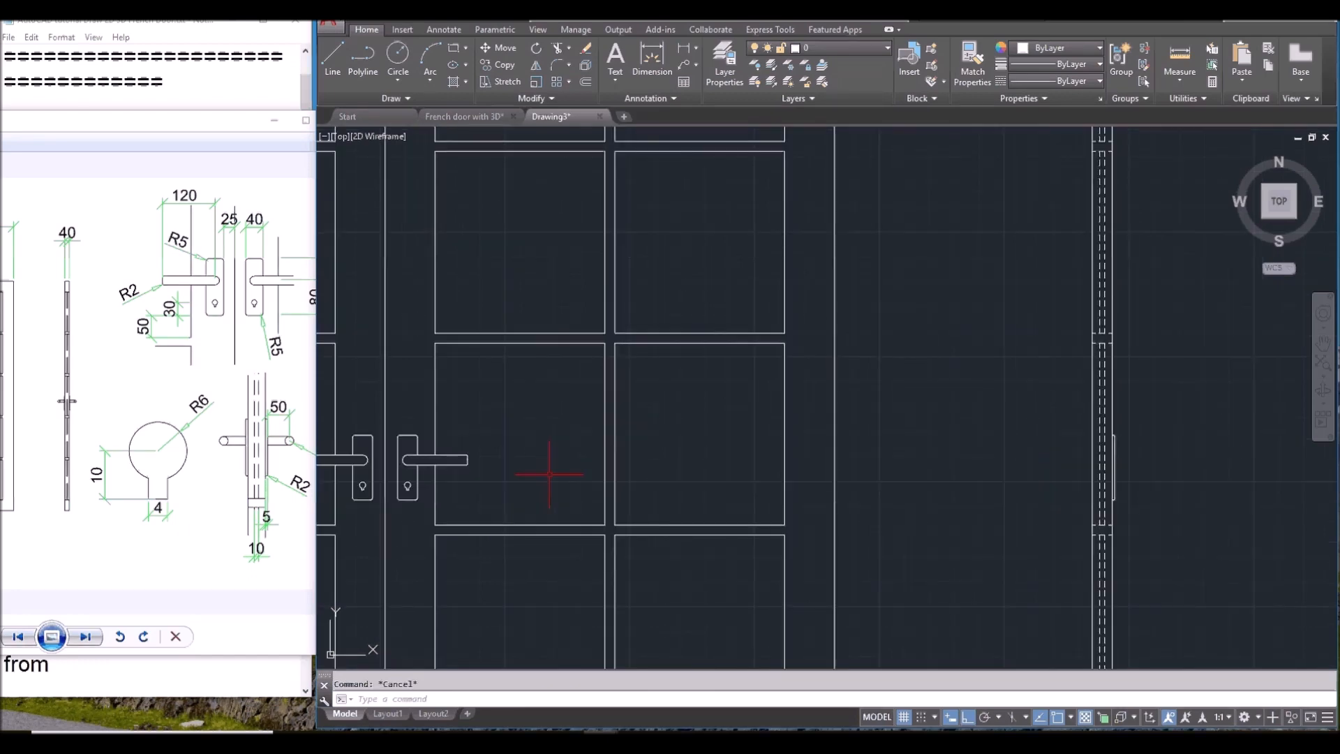
{"action": "type", "text": "l"}
{"action": "key", "text": "Return"}
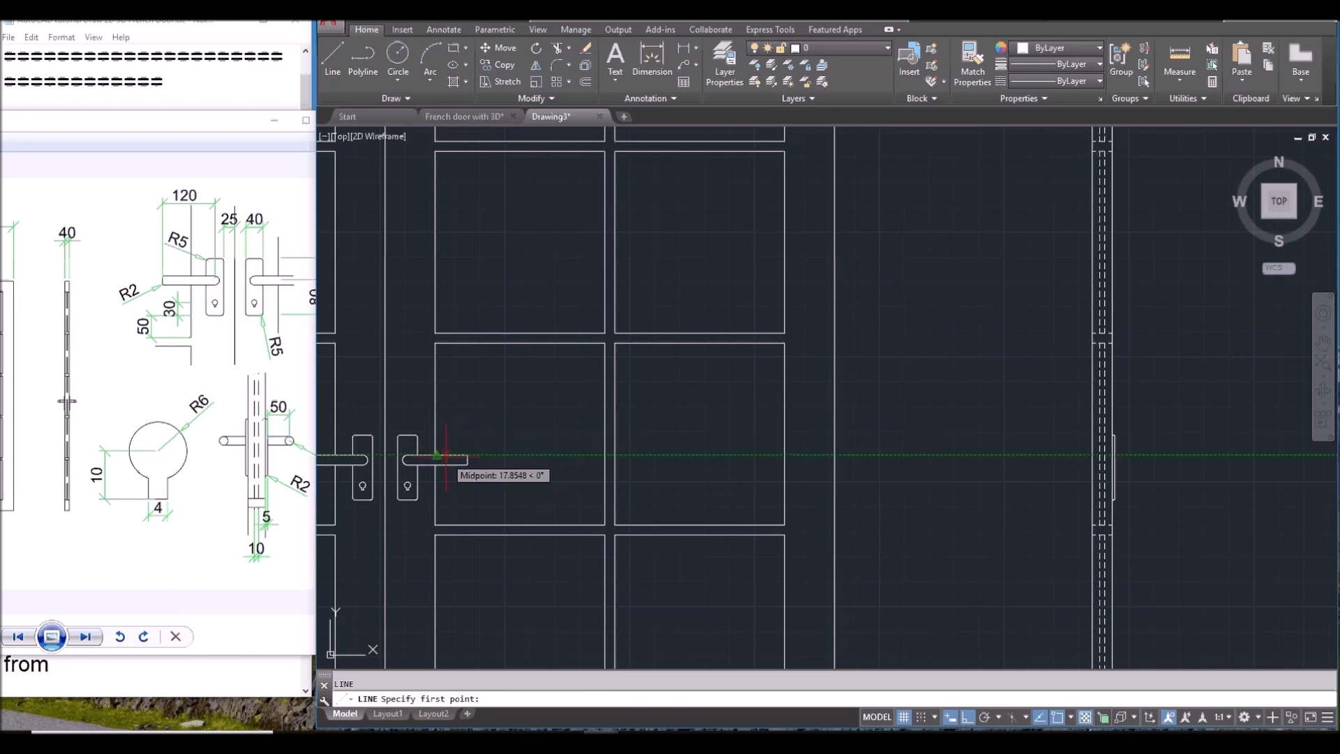
{"action": "left_click", "coordinate": [1115, 454]}
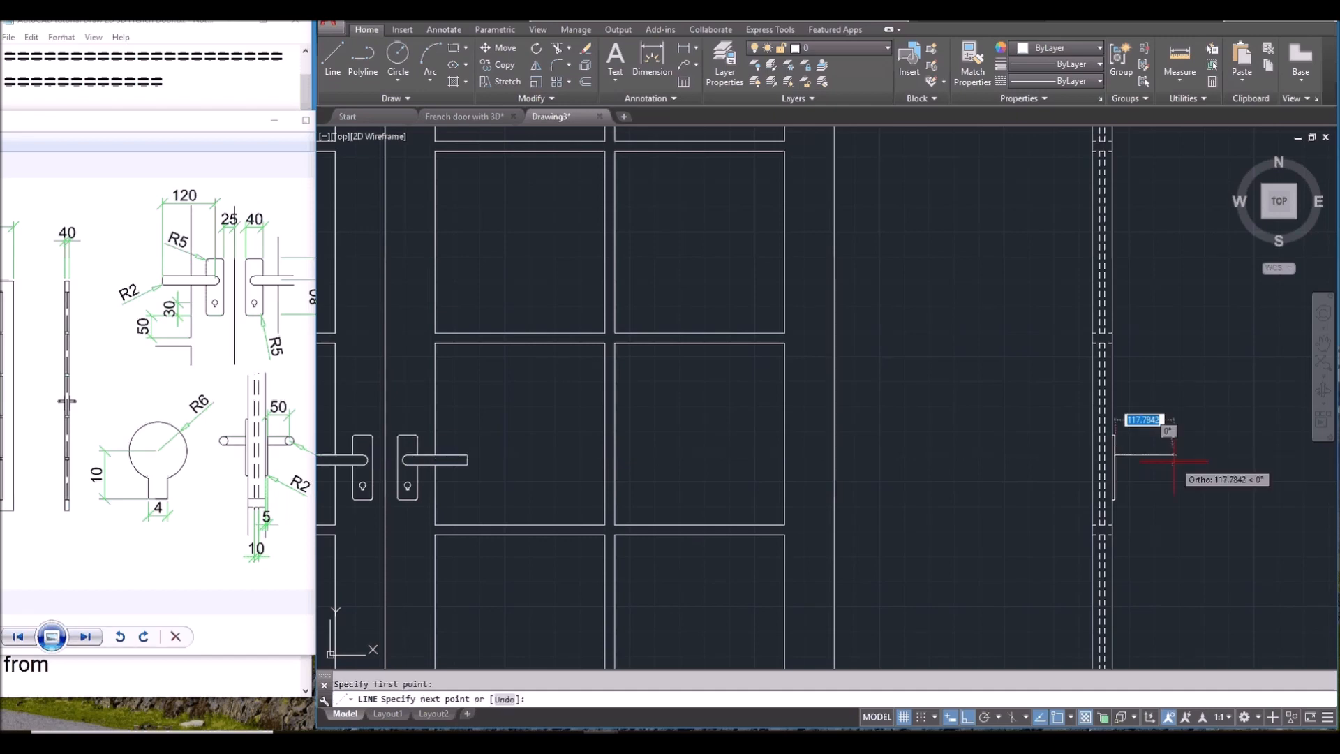
{"action": "type", "text": "50"}
{"action": "key", "text": "Return"}
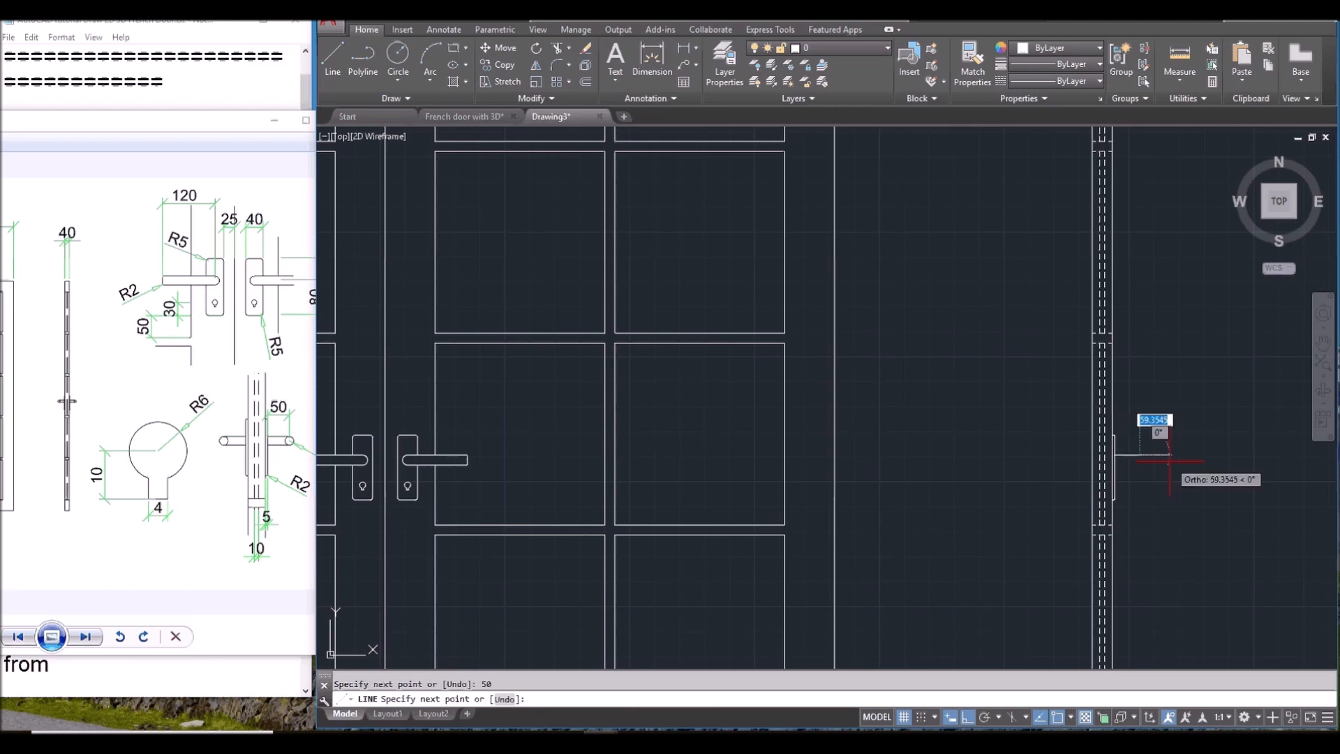
{"action": "scroll", "coordinate": [1139, 461], "scroll_direction": "up", "scroll_amount": 4}
{"action": "middle_click_drag", "start_coordinate": [1129, 475], "coordinate": [1143, 441]}
{"action": "key", "text": "Return"}
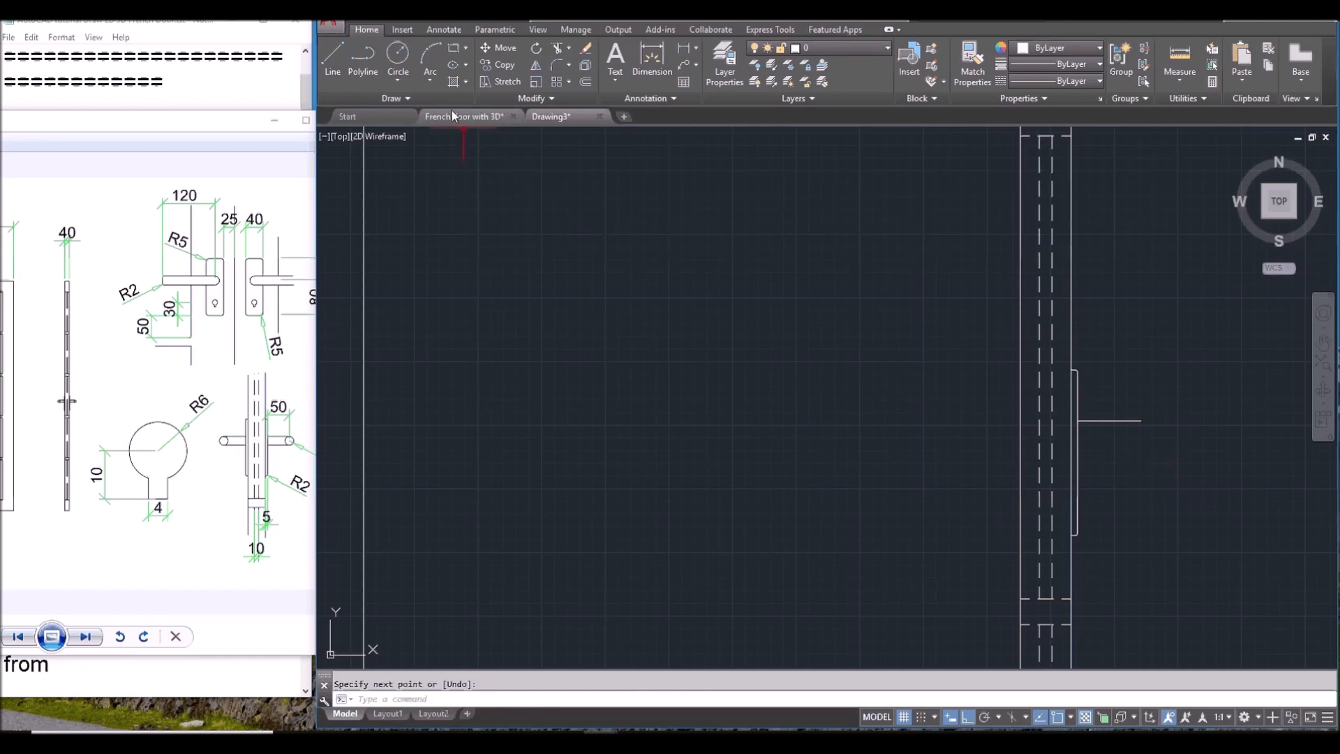
Step: Draw a two-point circle of diameter 10 downward from the outer end of the handle line
{"action": "left_click", "coordinate": [398, 78]}
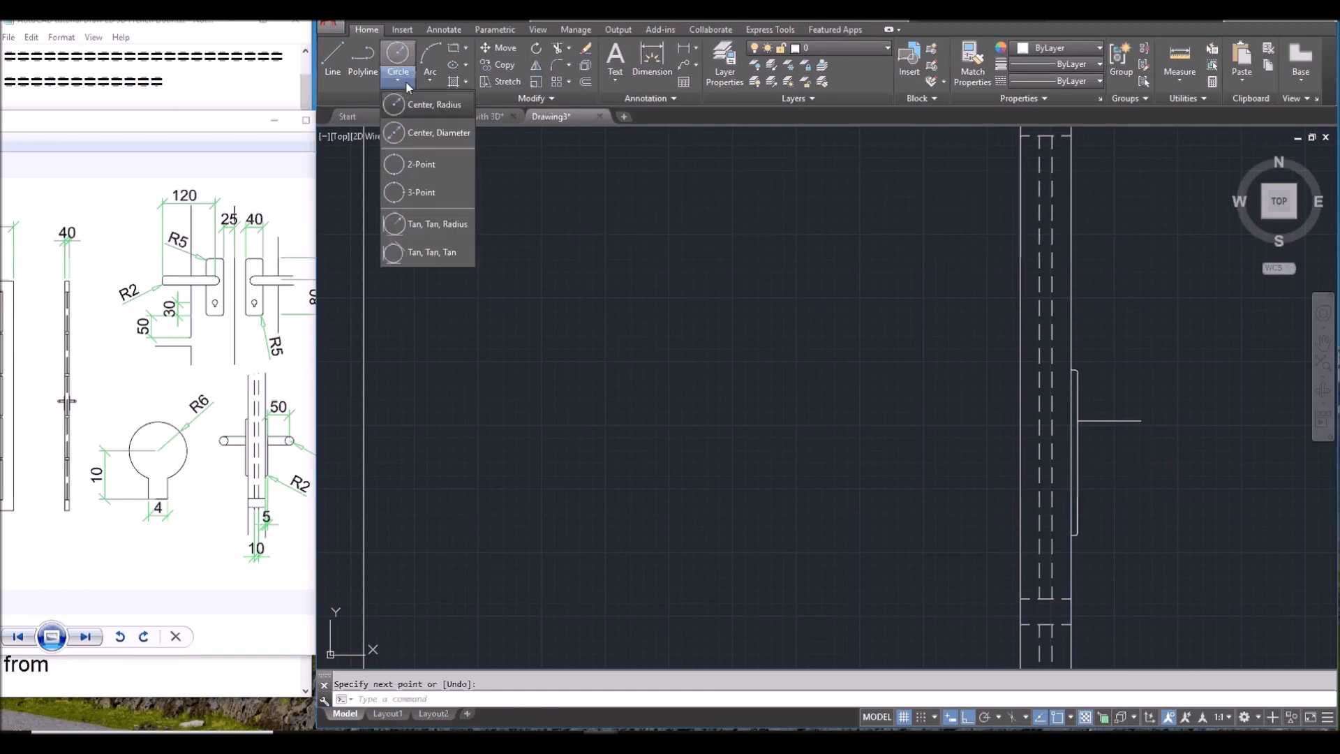
{"action": "left_click", "coordinate": [430, 165]}
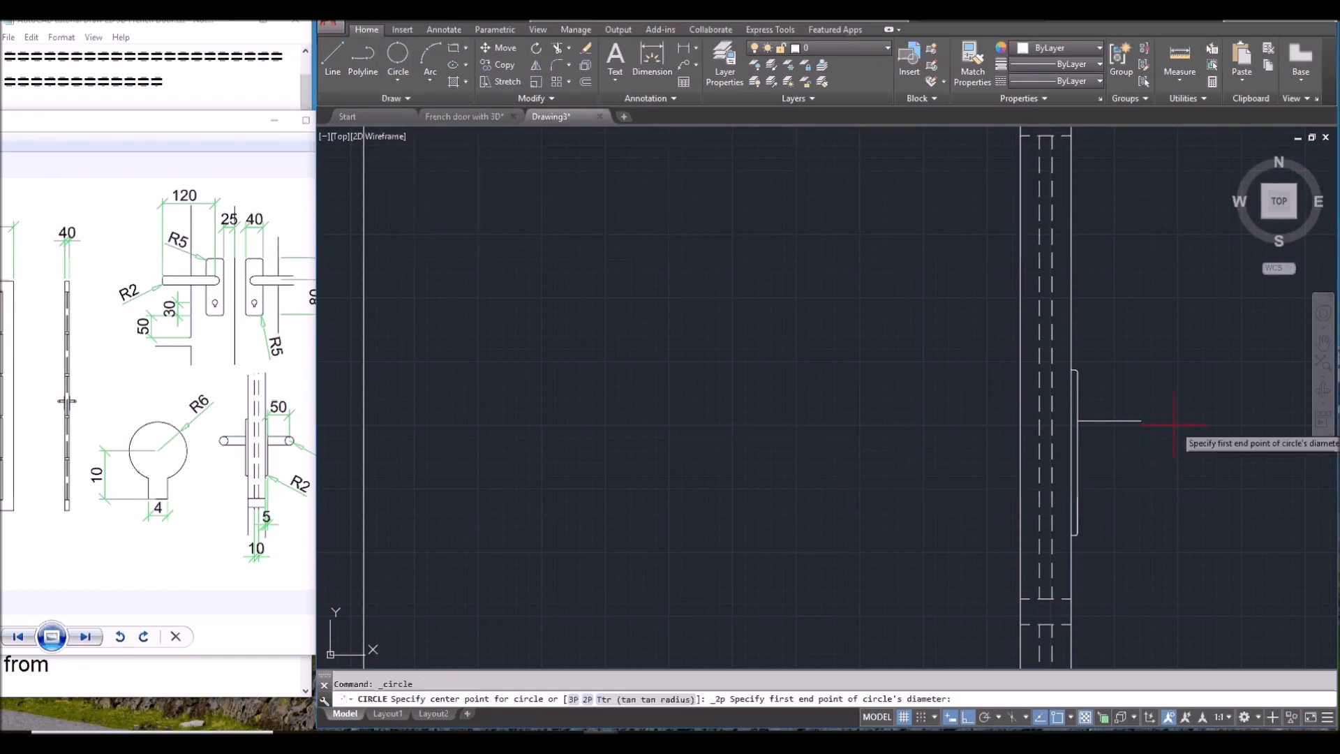
{"action": "left_click", "coordinate": [1141, 421]}
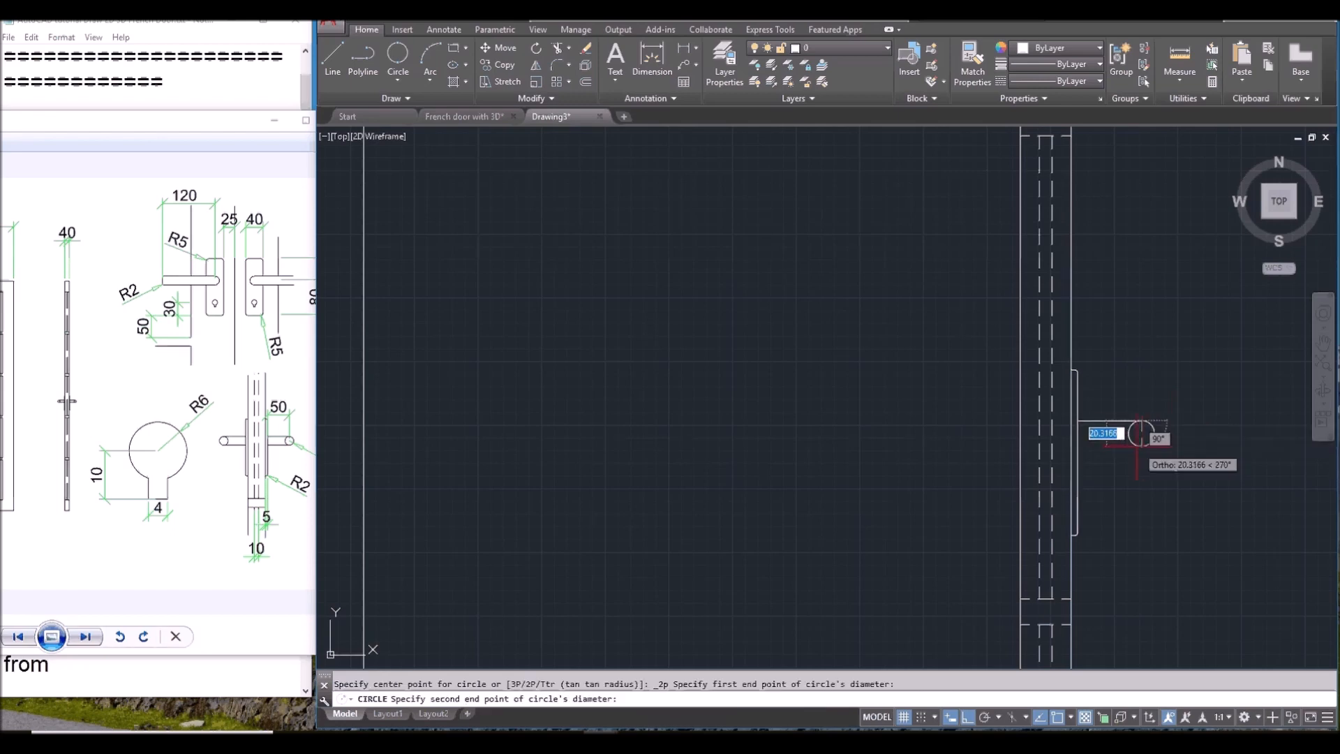
{"action": "type", "text": "10"}
{"action": "key", "text": "Return"}
{"action": "left_click", "coordinate": [312, 467]}
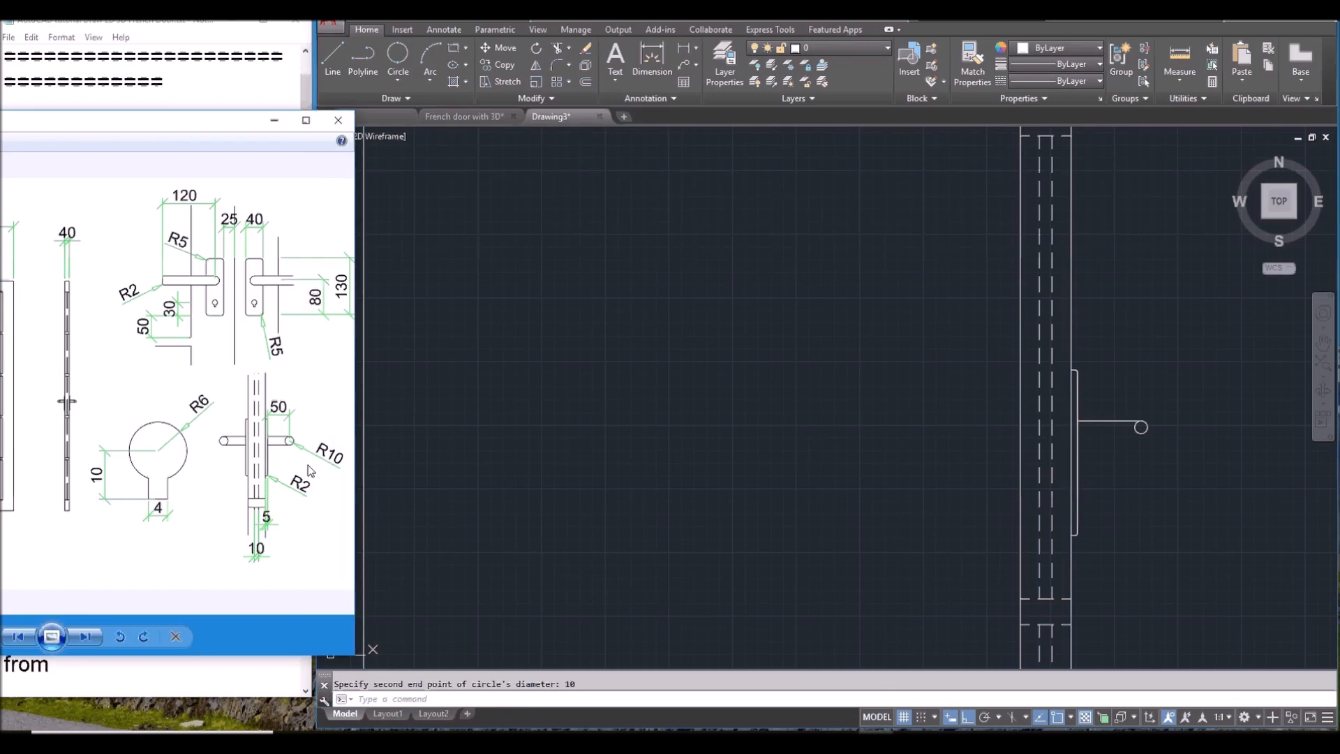
Step: Draw the handle's lower edge as a horizontal line from the bottom of the circle to the handle plate
{"action": "scroll", "coordinate": [1134, 422], "scroll_direction": "up", "scroll_amount": 4}
{"action": "left_click", "coordinate": [1108, 466]}
{"action": "key", "text": "Escape"}
{"action": "key", "text": "l"}
{"action": "key", "text": "Return"}
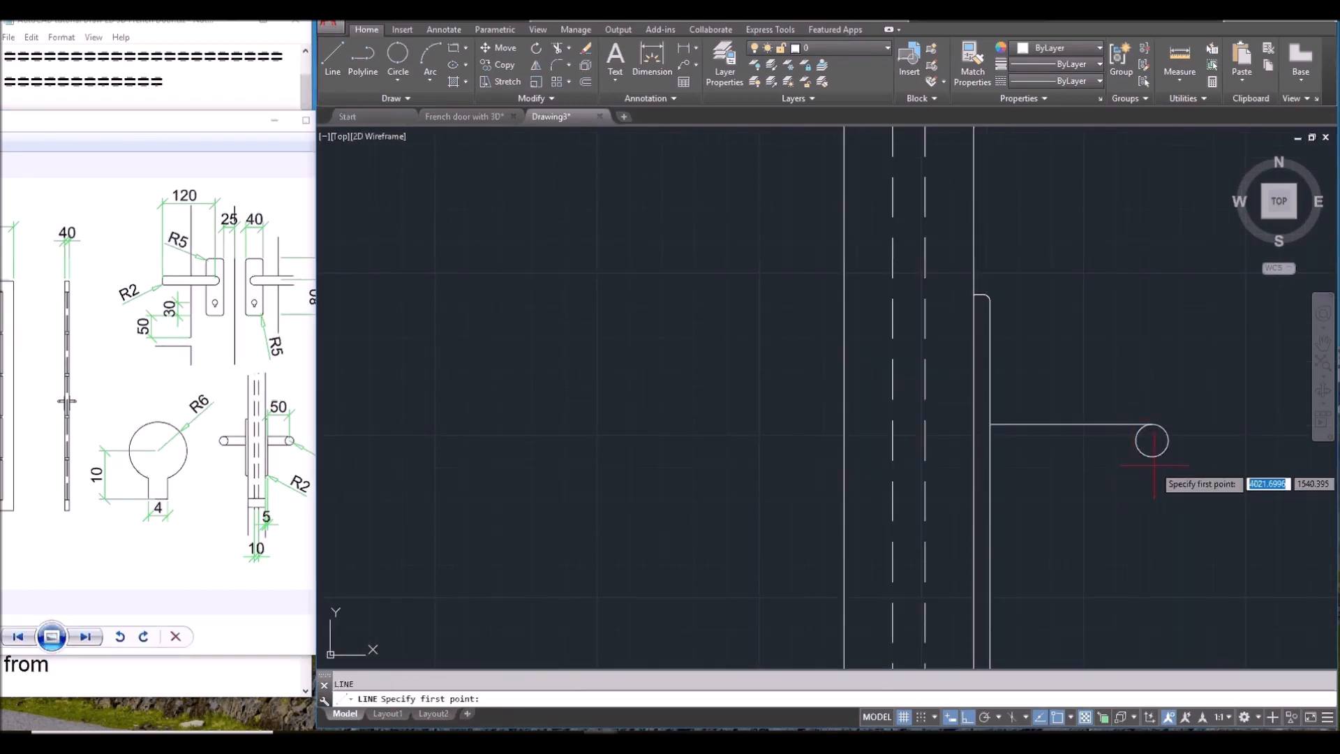
{"action": "middle_click_drag", "start_coordinate": [1139, 480], "coordinate": [1091, 467]}
{"action": "left_click", "coordinate": [1090, 466]}
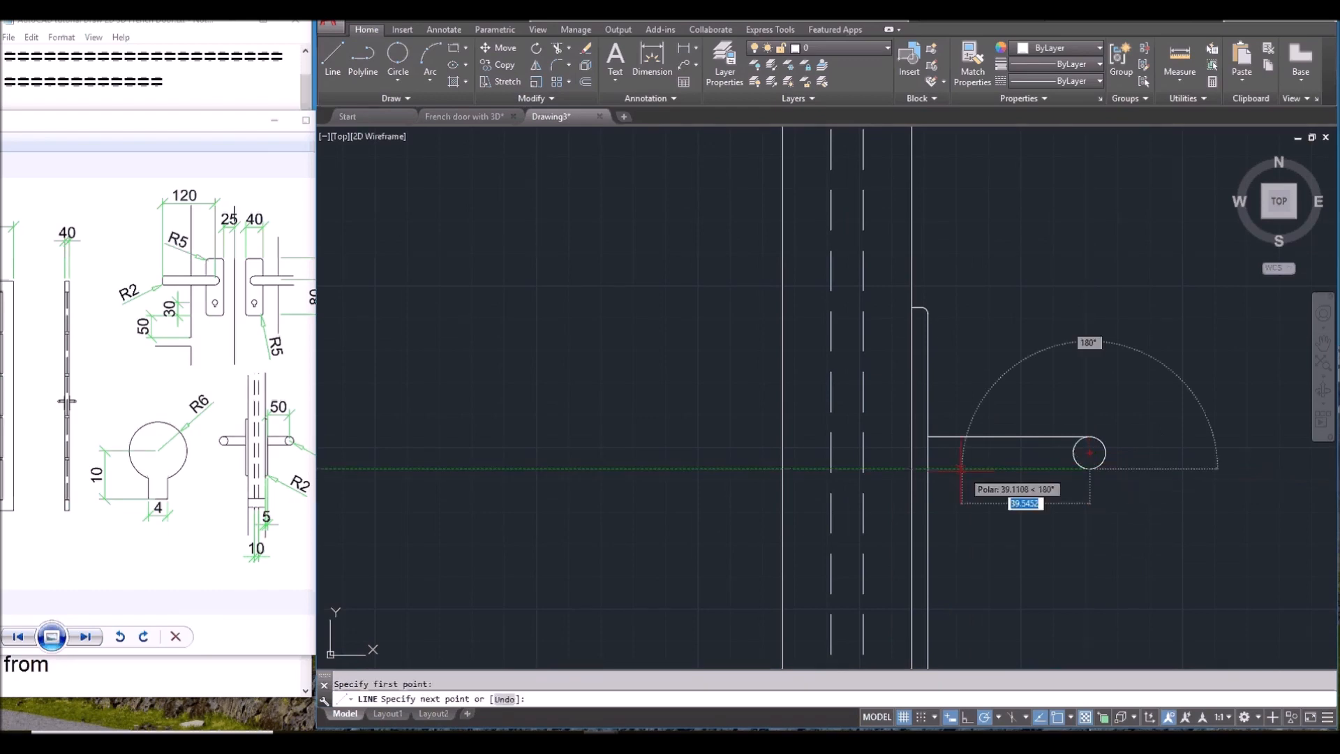
{"action": "left_click", "coordinate": [929, 468]}
{"action": "key", "text": "Return"}
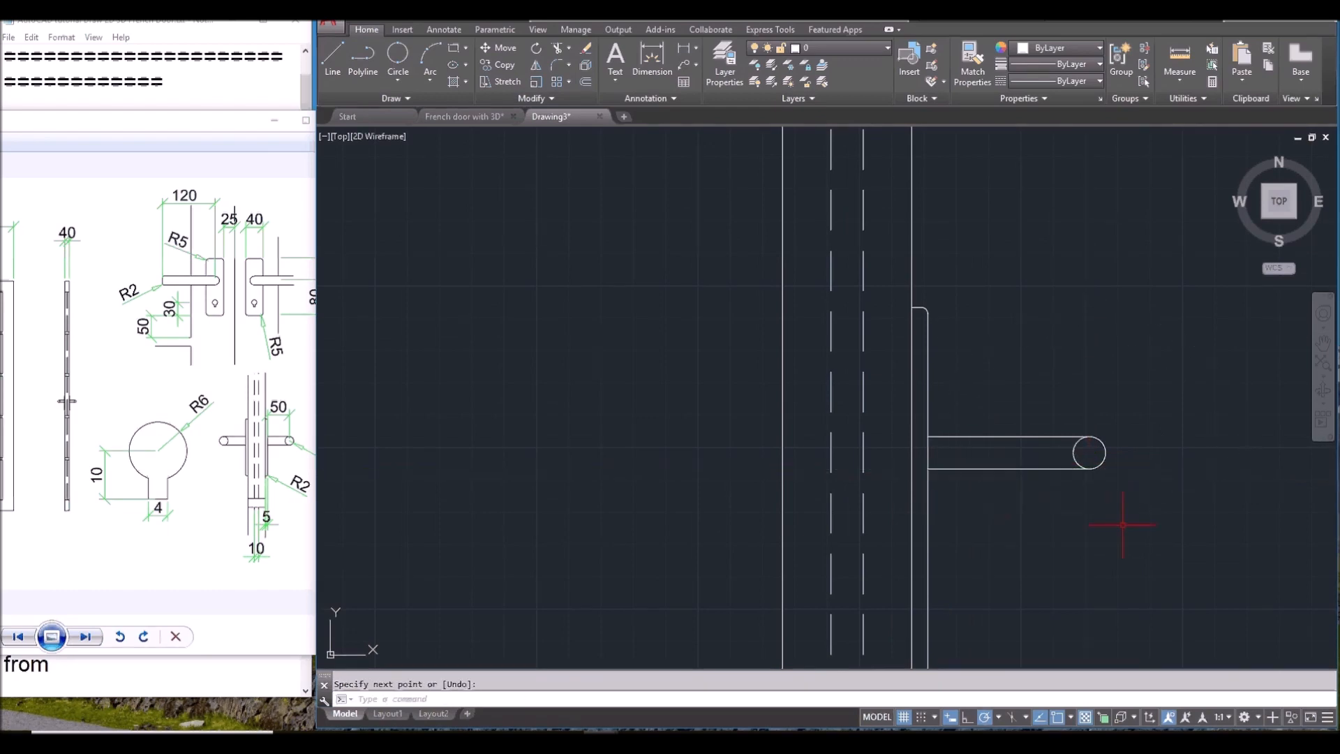
Step: Mirror the side-view handle and plate about the door thickness's vertical centreline, keeping the source objects
{"action": "scroll", "coordinate": [1066, 509], "scroll_direction": "down", "scroll_amount": 3}
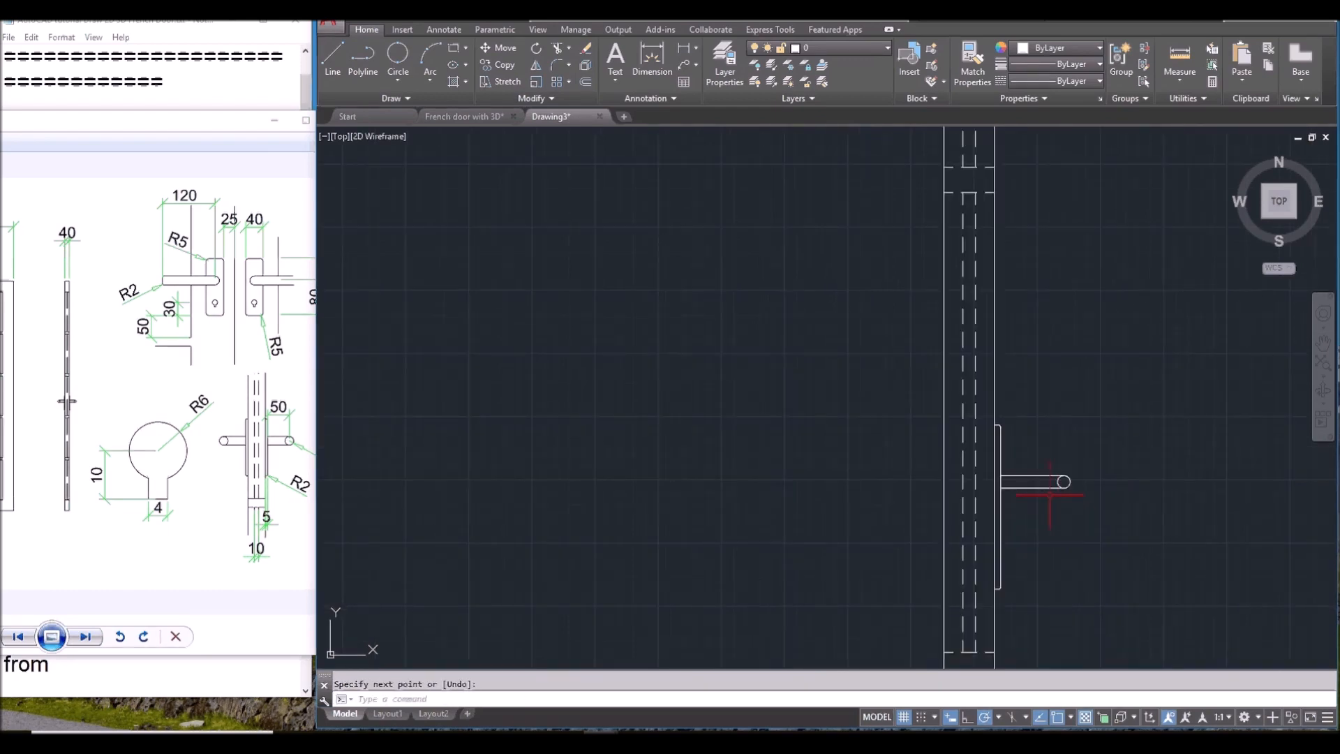
{"action": "scroll", "coordinate": [863, 475], "scroll_direction": "down", "scroll_amount": 4}
{"action": "middle_click_drag", "start_coordinate": [918, 485], "coordinate": [984, 470]}
{"action": "scroll", "coordinate": [984, 470], "scroll_direction": "up", "scroll_amount": 4}
{"action": "scroll", "coordinate": [784, 508], "scroll_direction": "down", "scroll_amount": 4}
{"action": "scroll", "coordinate": [987, 473], "scroll_direction": "up", "scroll_amount": 3}
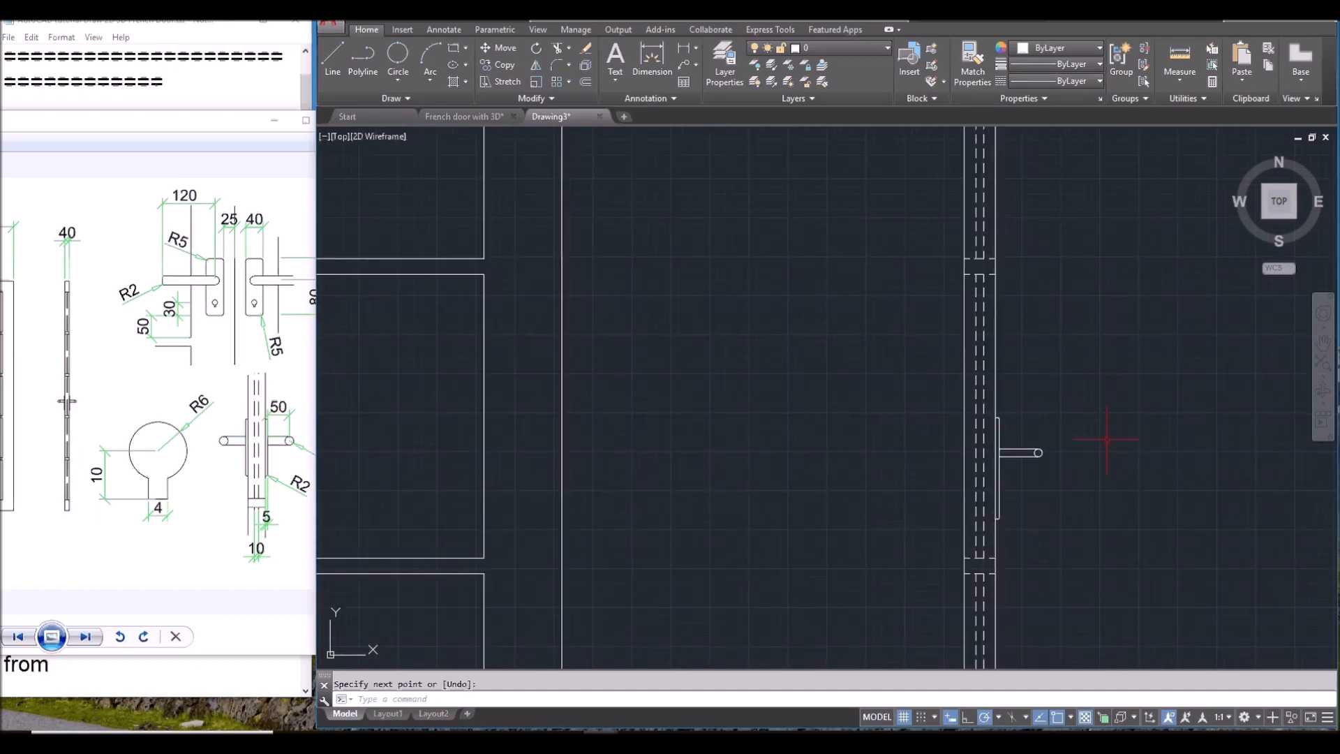
{"action": "type", "text": "mi"}
{"action": "key", "text": "Return"}
{"action": "scroll", "coordinate": [1099, 437], "scroll_direction": "up", "scroll_amount": 2}
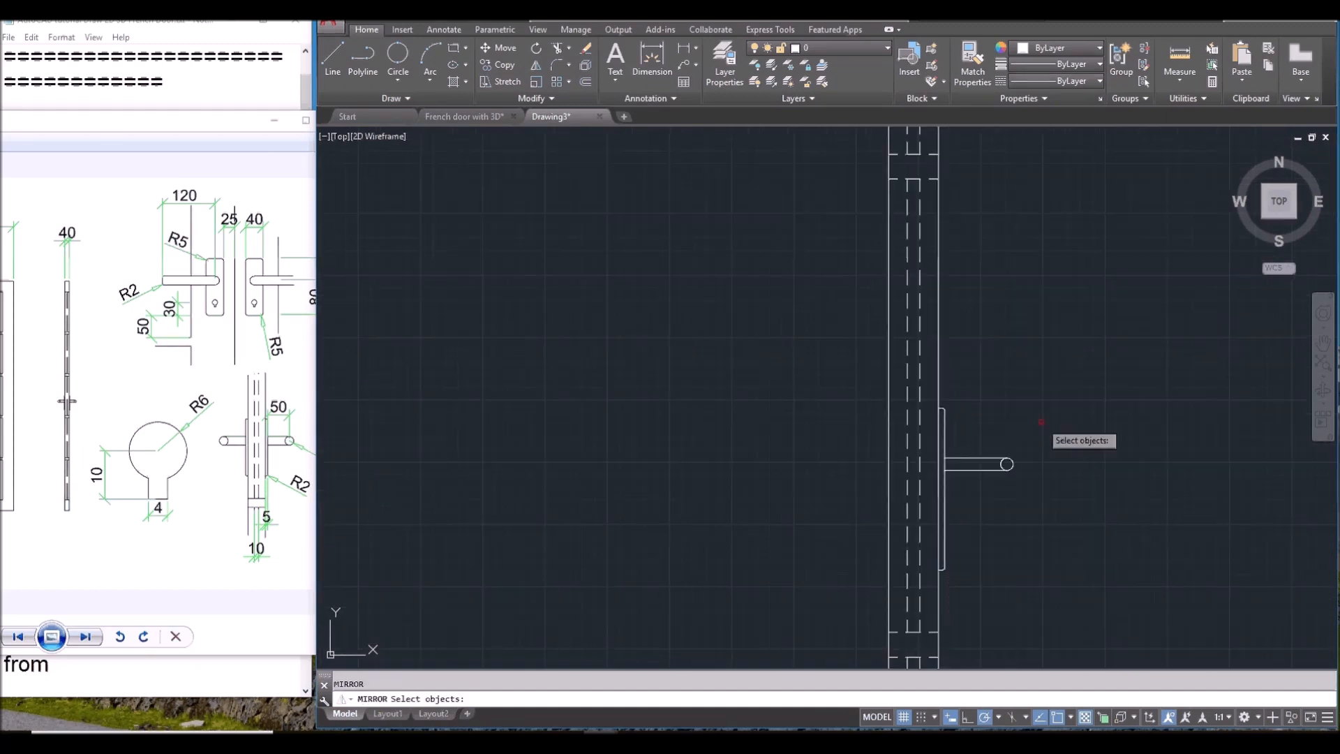
{"action": "left_click", "coordinate": [928, 393]}
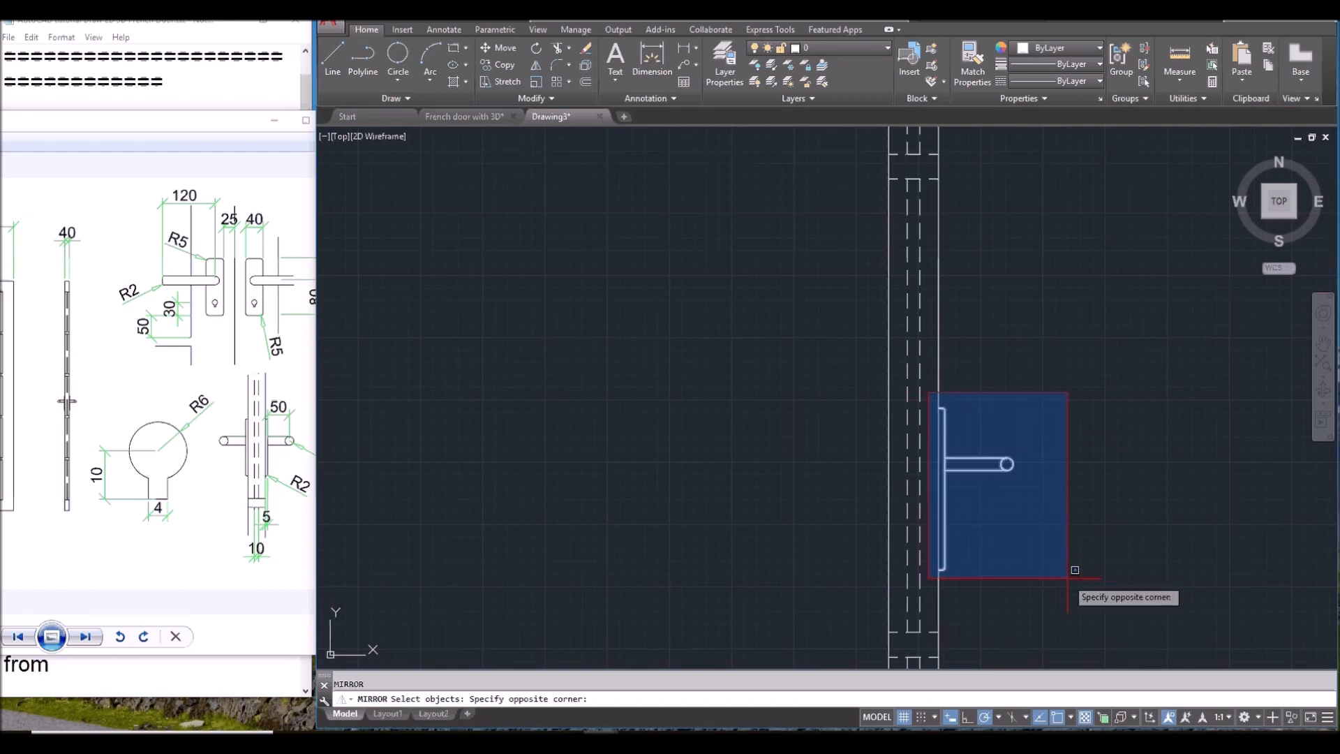
{"action": "left_click", "coordinate": [1067, 574]}
{"action": "key", "text": "Return"}
{"action": "left_click", "coordinate": [914, 632]}
{"action": "left_click", "coordinate": [912, 501]}
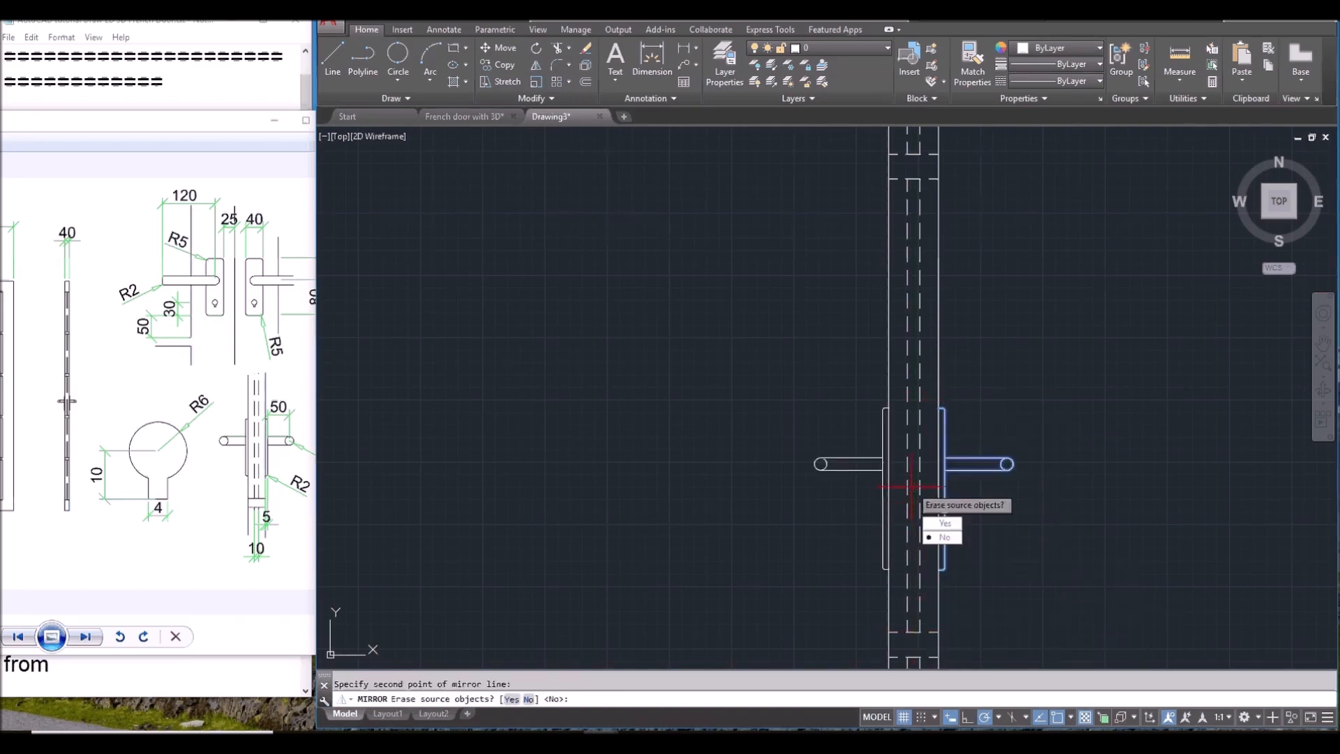
{"action": "scroll", "coordinate": [792, 486], "scroll_direction": "down", "scroll_amount": 3}
{"action": "scroll", "coordinate": [768, 482], "scroll_direction": "down", "scroll_amount": 5}
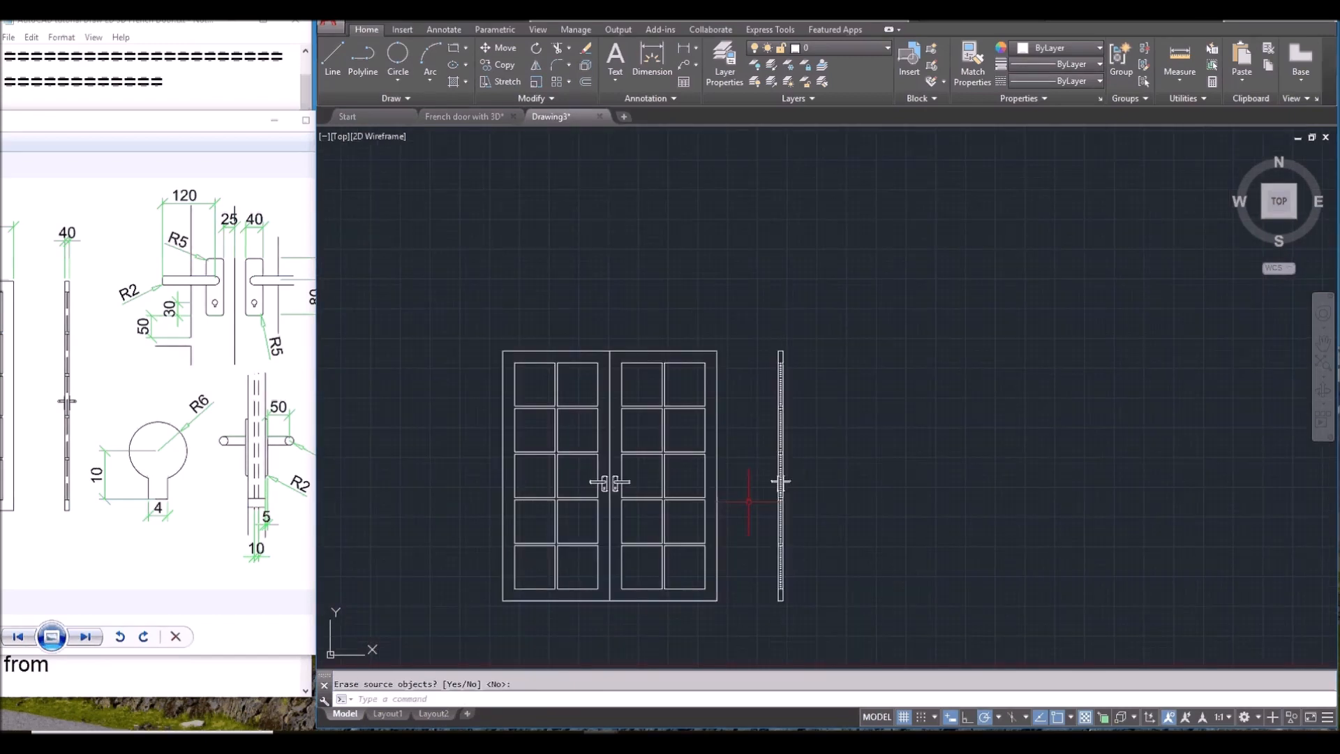
Step: Compare the finished front and side views with the 2D1.jpg reference image, and minimise the image window
{"action": "scroll", "coordinate": [740, 439], "scroll_direction": "up", "scroll_amount": 2}
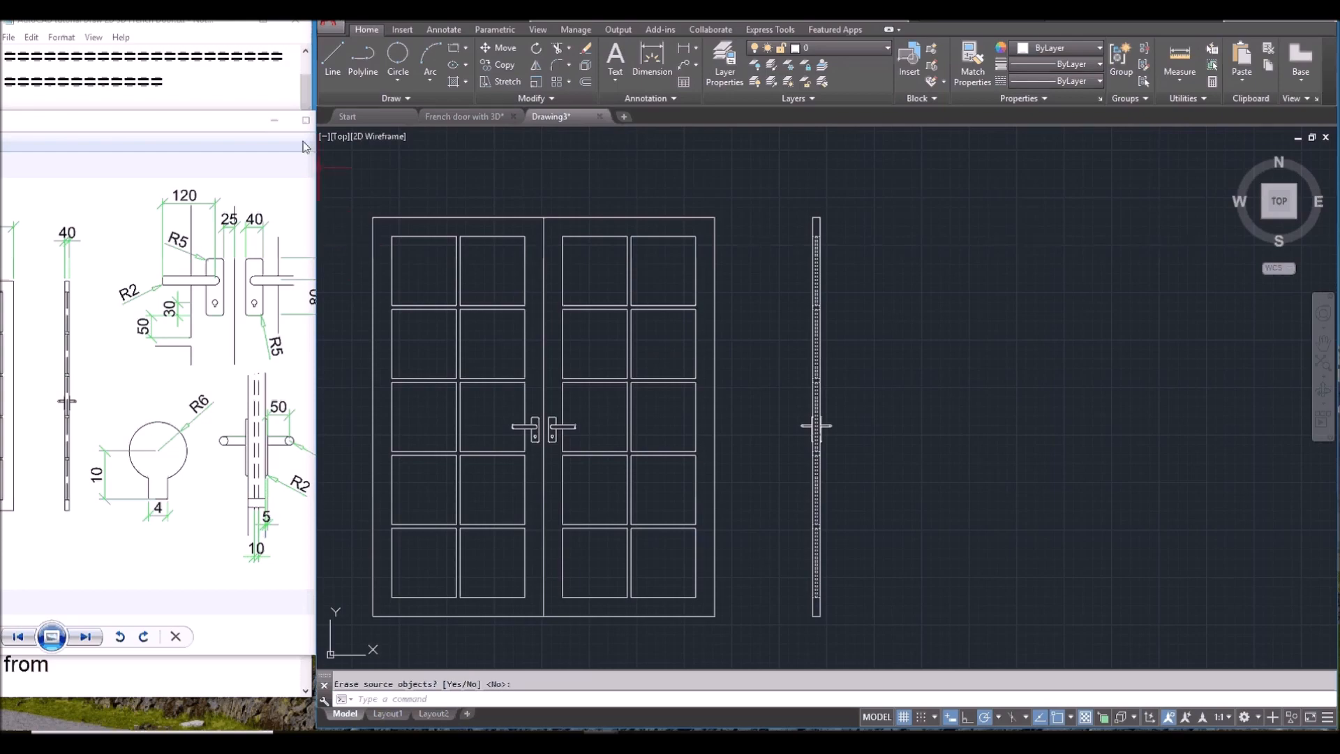
{"action": "left_click_drag", "start_coordinate": [235, 124], "coordinate": [689, 122]}
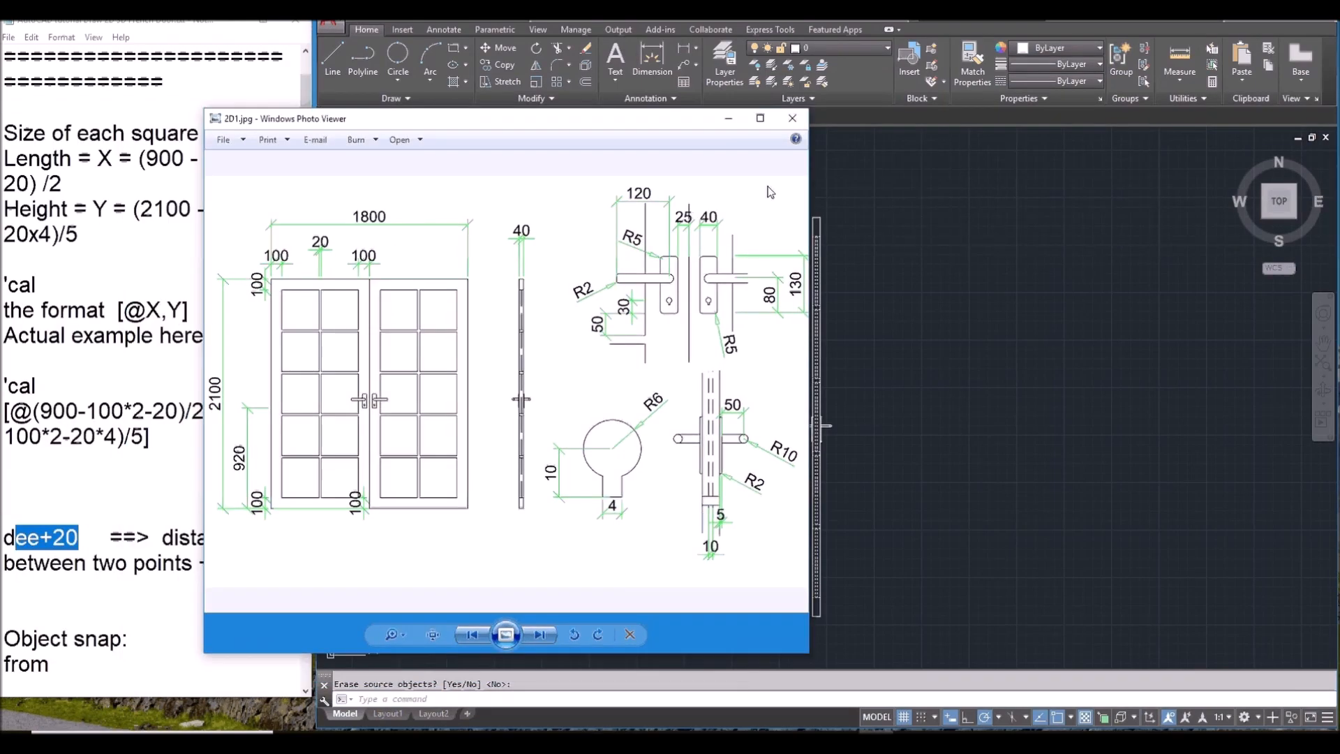
{"action": "left_click", "coordinate": [729, 118]}
{"action": "middle_click_drag", "start_coordinate": [747, 402], "coordinate": [871, 392]}
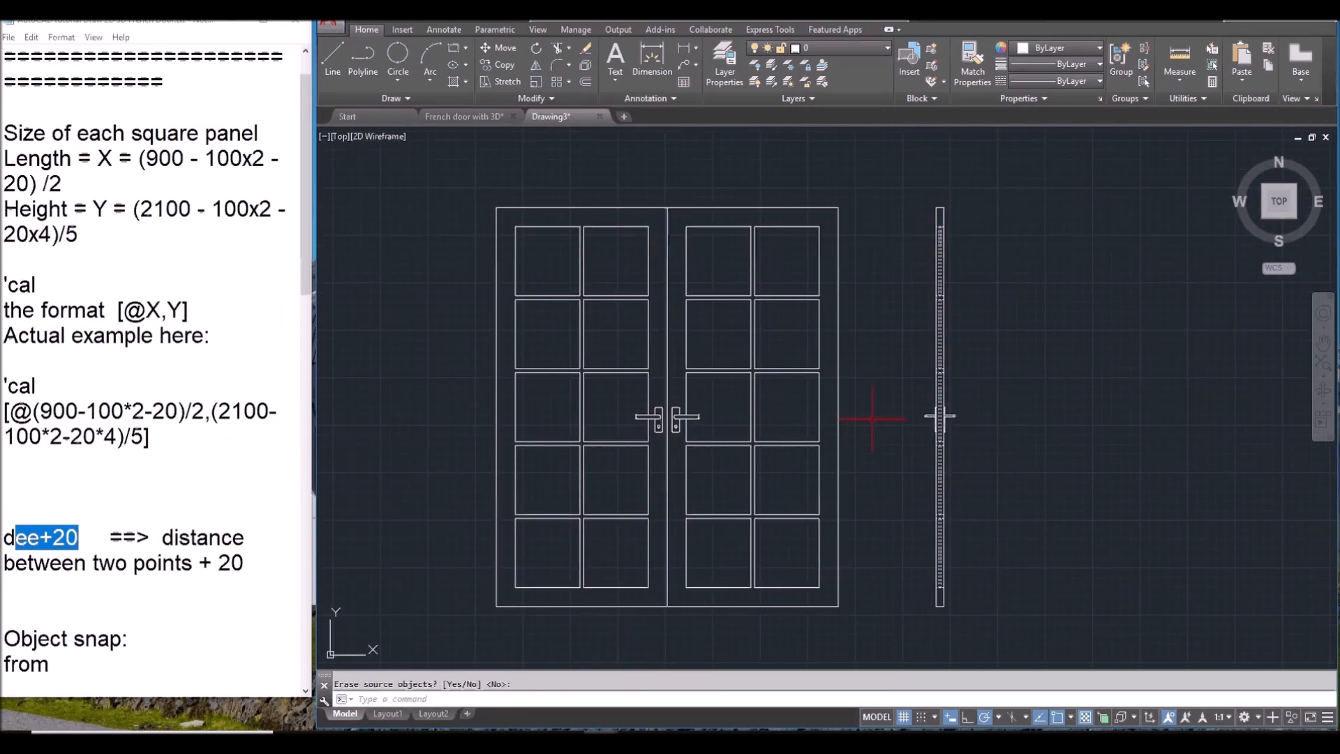
Step: Create two new layers named 2d and 3d, and make 3d the current layer
{"action": "key", "text": "Escape"}
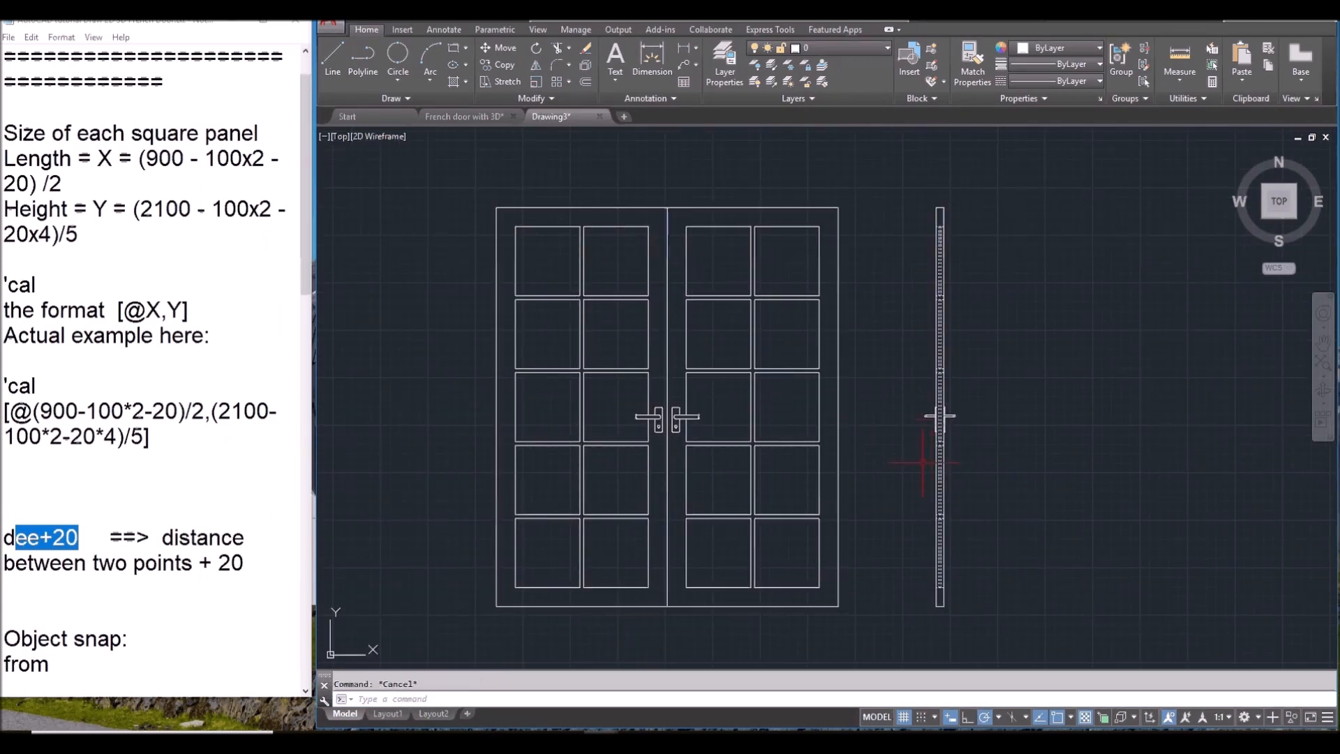
{"action": "type", "text": "la"}
{"action": "key", "text": "Return"}
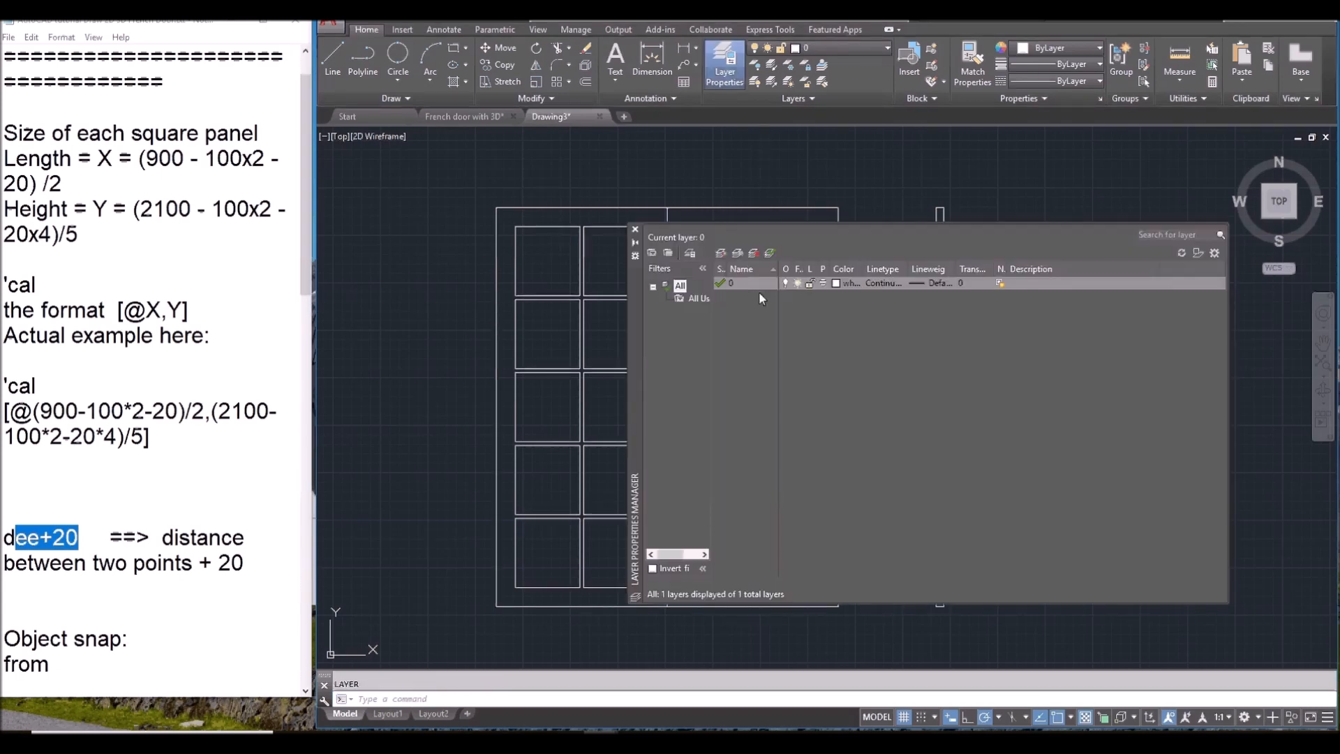
{"action": "left_click", "coordinate": [722, 254]}
{"action": "type", "text": "2d"}
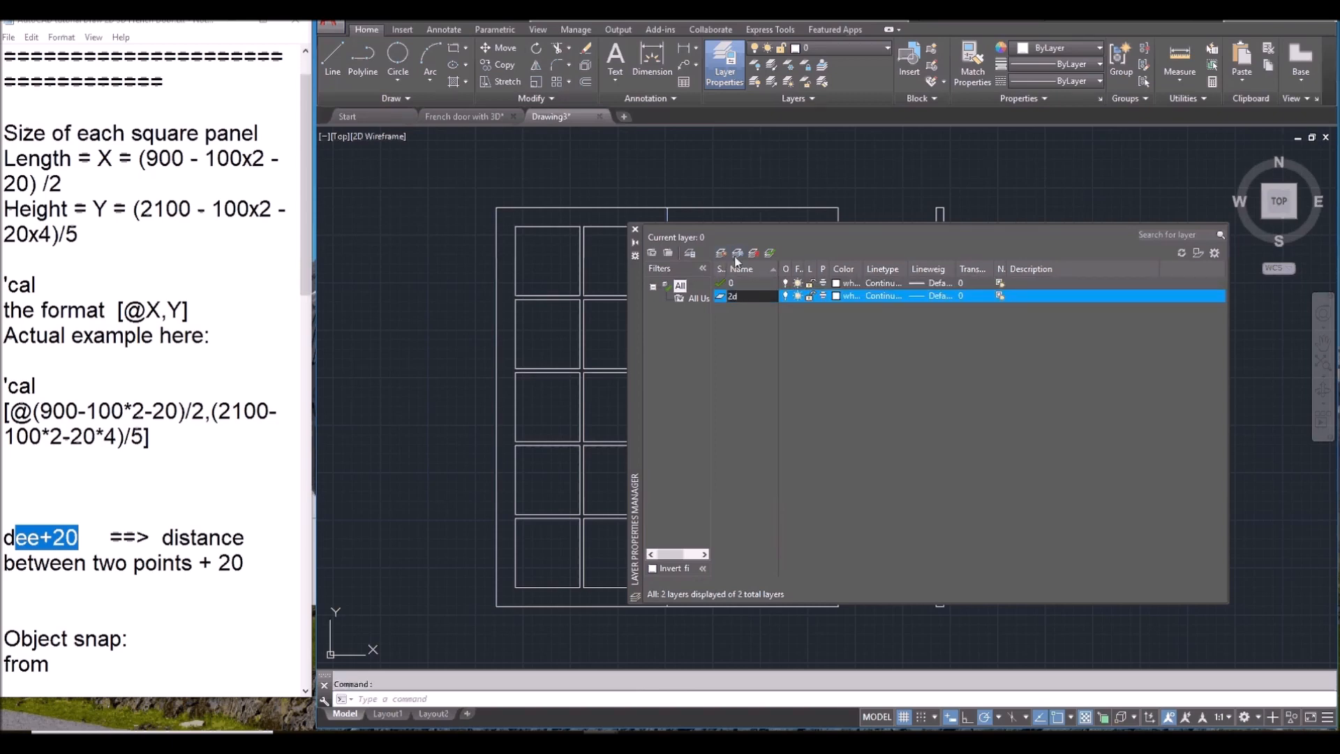
{"action": "left_click", "coordinate": [737, 257]}
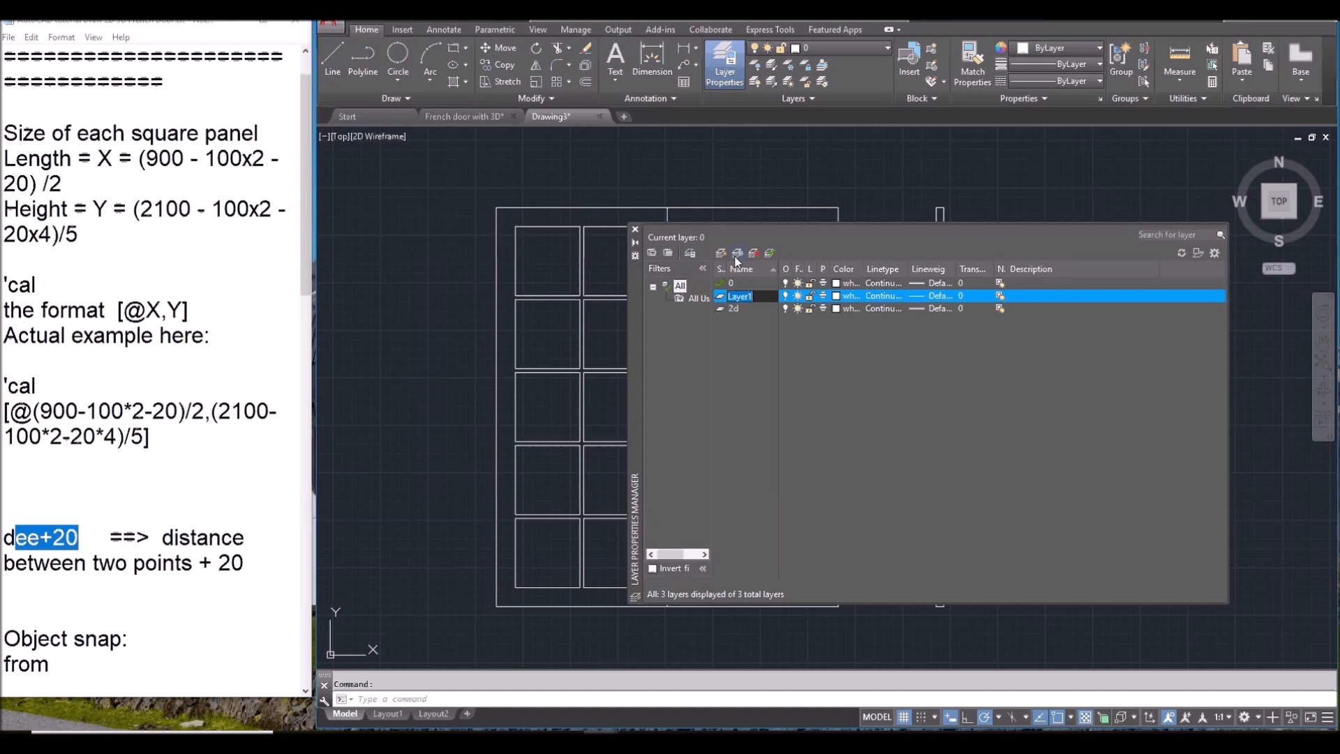
{"action": "type", "text": "3d"}
{"action": "key", "text": "Return"}
{"action": "double_click", "coordinate": [721, 296]}
{"action": "left_click", "coordinate": [636, 229]}
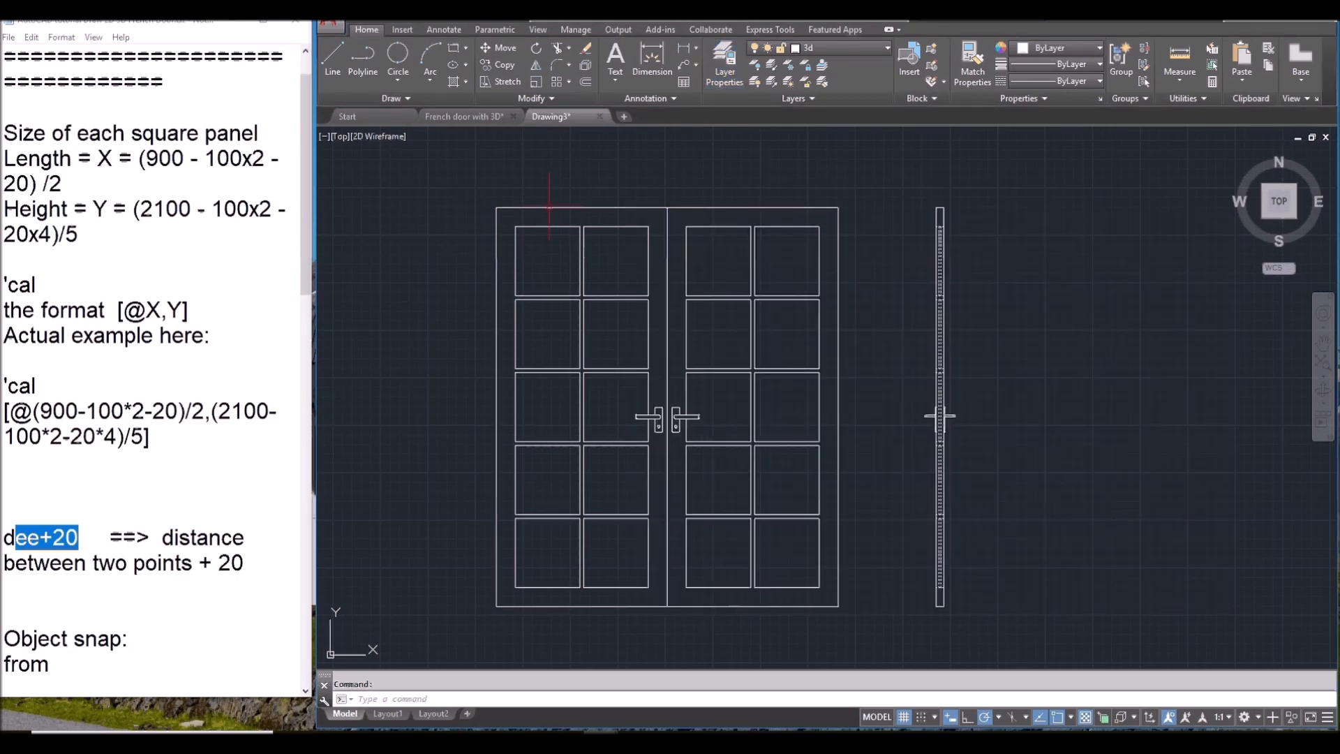
Step: Assign all the front-view and side-view door geometry to the 2d layer and clear the selection
{"action": "left_click", "coordinate": [469, 178]}
{"action": "left_click", "coordinate": [1022, 622]}
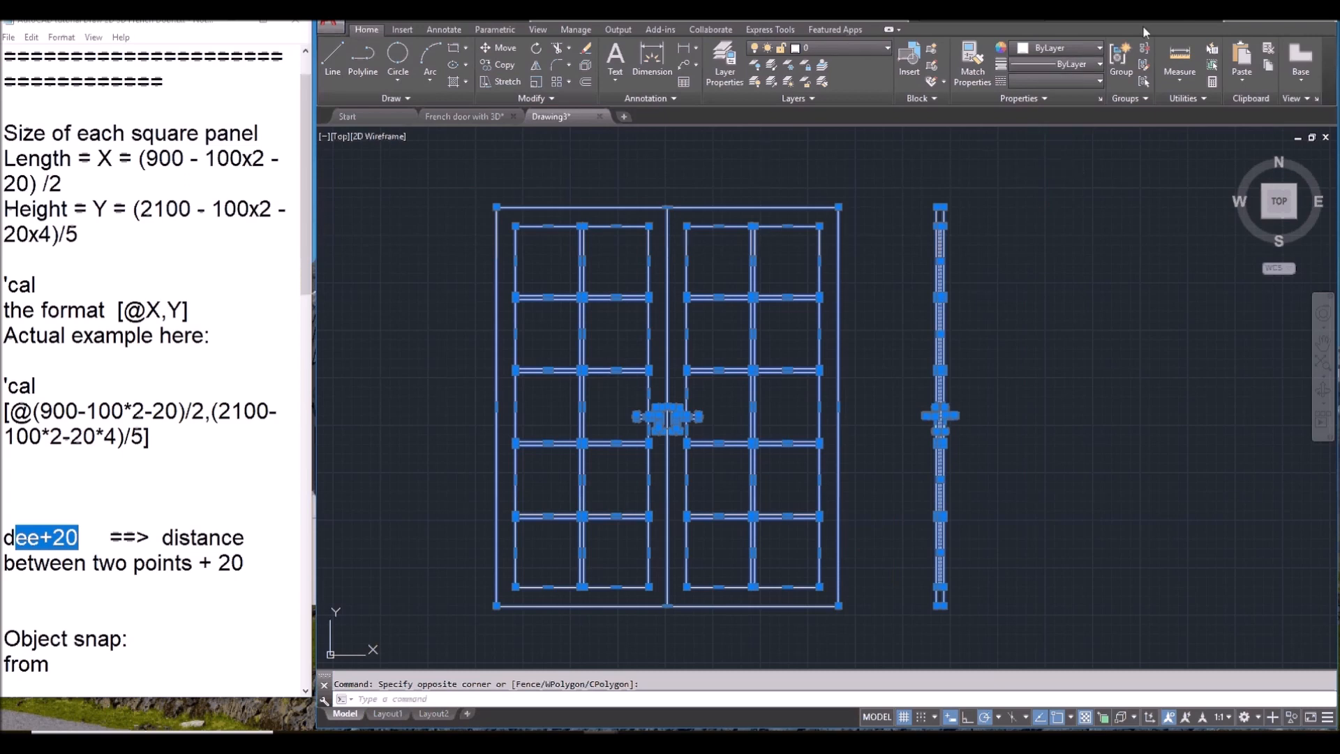
{"action": "left_click", "coordinate": [860, 51]}
{"action": "left_click", "coordinate": [835, 82]}
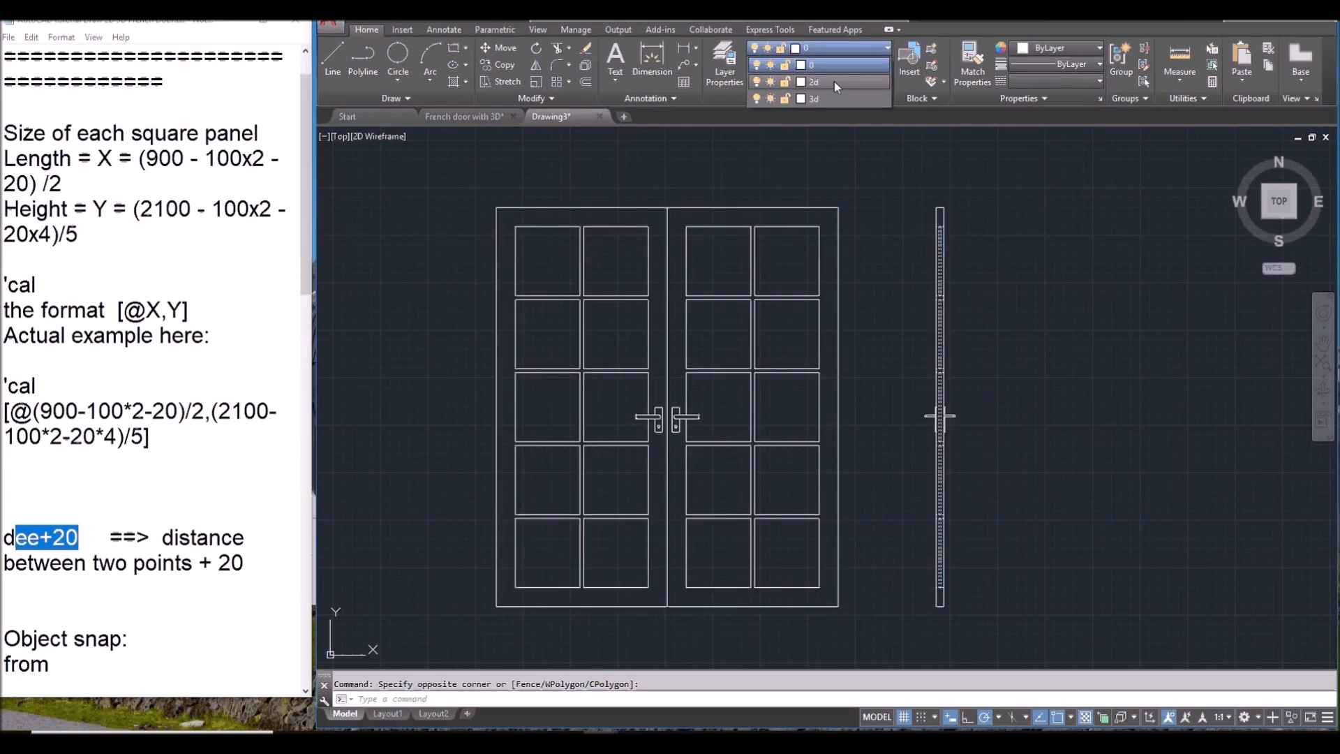
{"action": "left_click", "coordinate": [835, 82]}
{"action": "key", "text": "ctrl+a"}
{"action": "key", "text": "Escape"}
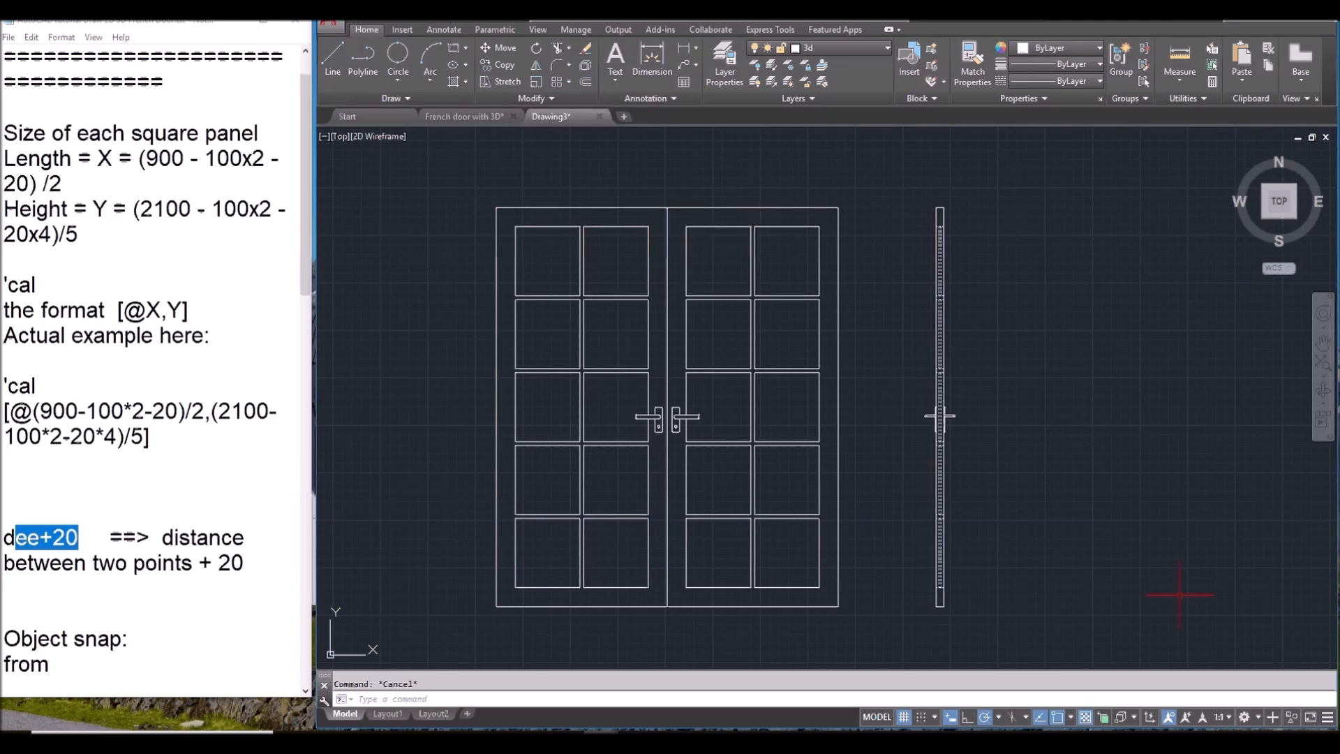
Step: Switch to the 3D Modeling workspace and dock the command line below the drawing area
{"action": "left_click", "coordinate": [1260, 719]}
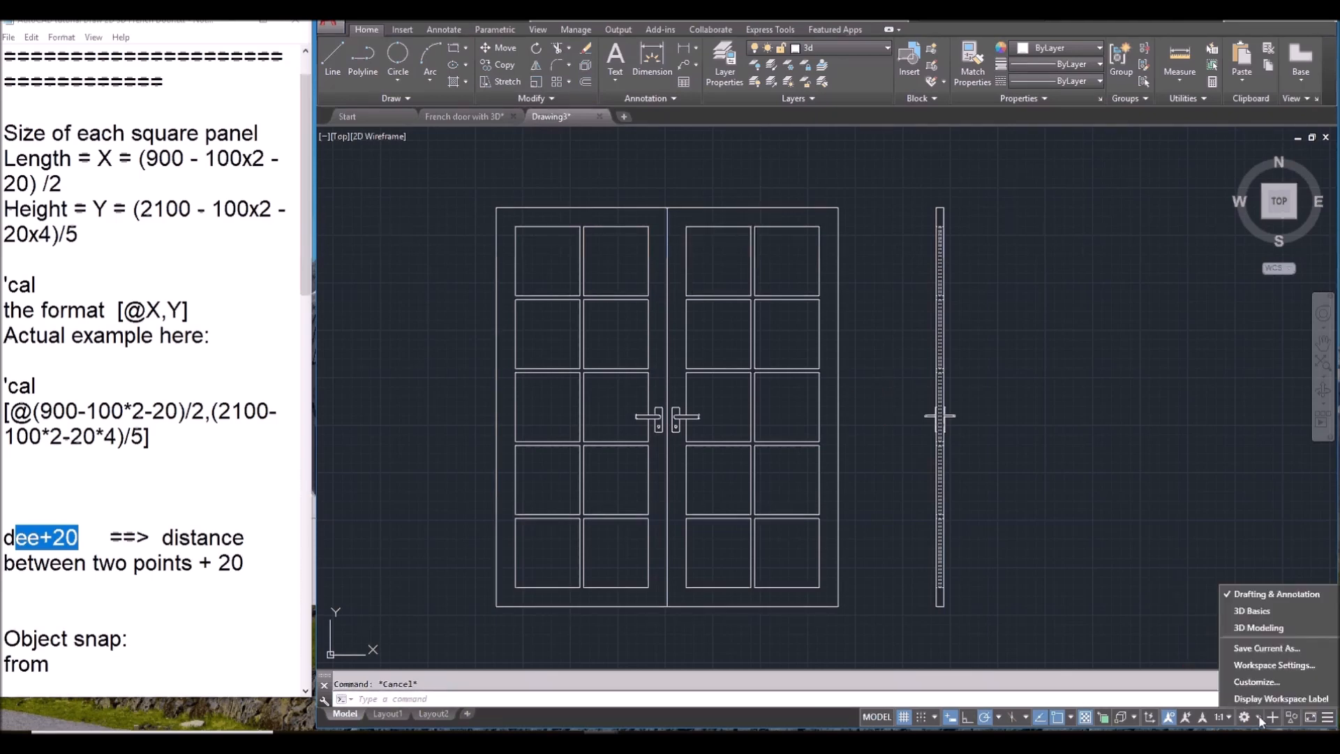
{"action": "left_click", "coordinate": [1265, 628]}
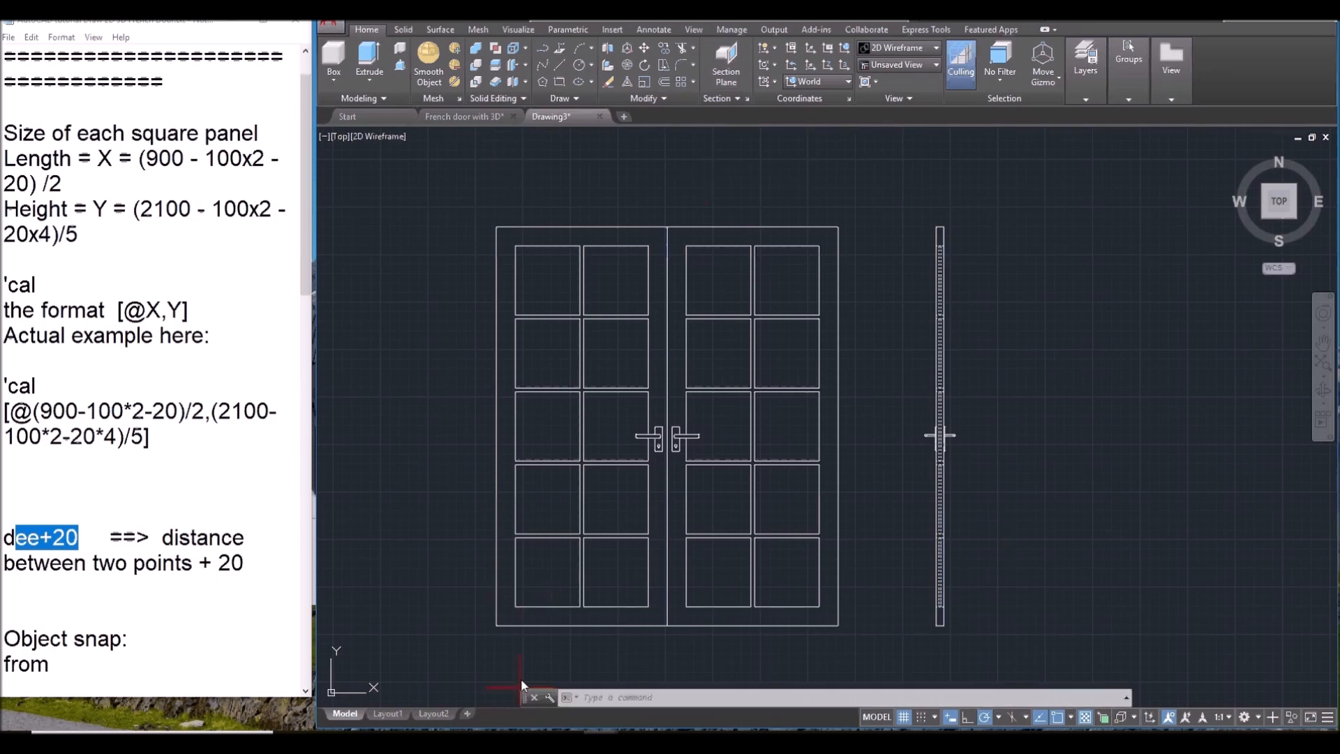
{"action": "left_click_drag", "start_coordinate": [528, 699], "coordinate": [525, 712]}
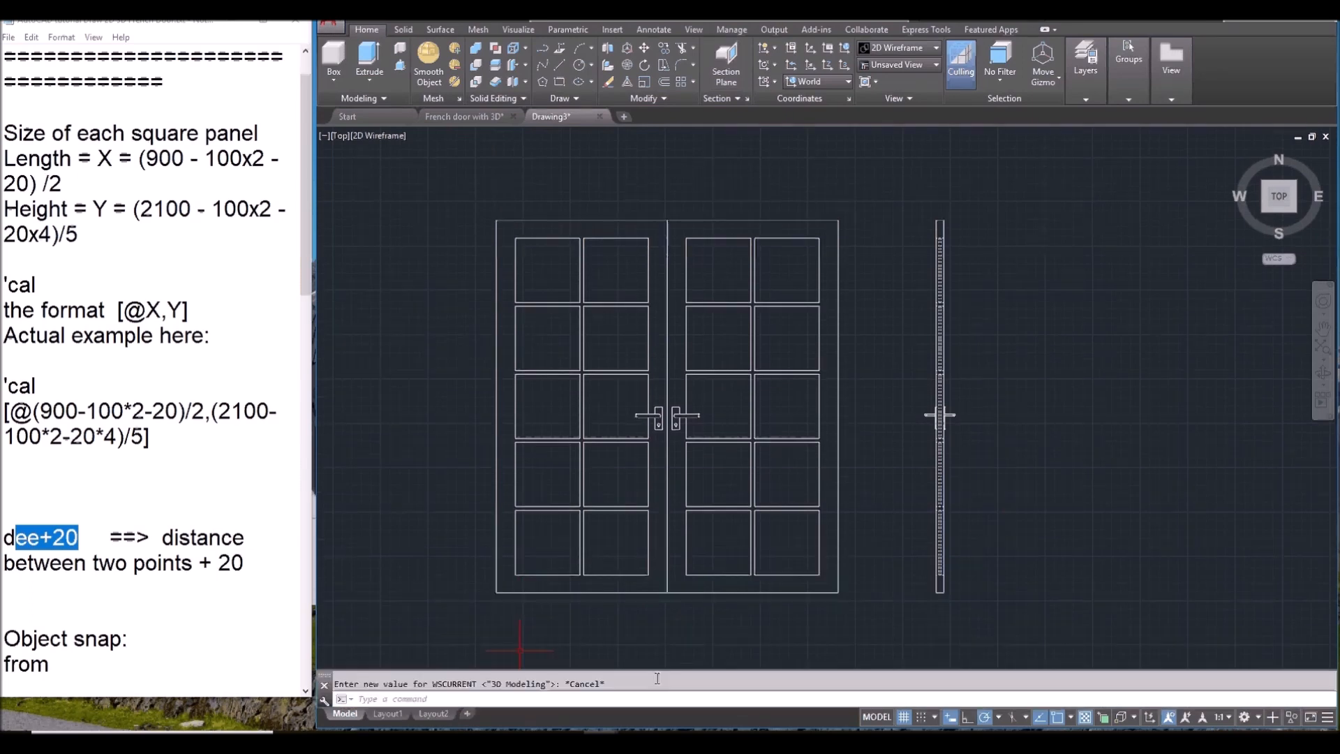
Step: Set the view to SW Isometric and the visual style to Conceptual
{"action": "left_click", "coordinate": [1266, 217]}
{"action": "middle_click_drag", "start_coordinate": [836, 370], "coordinate": [817, 375]}
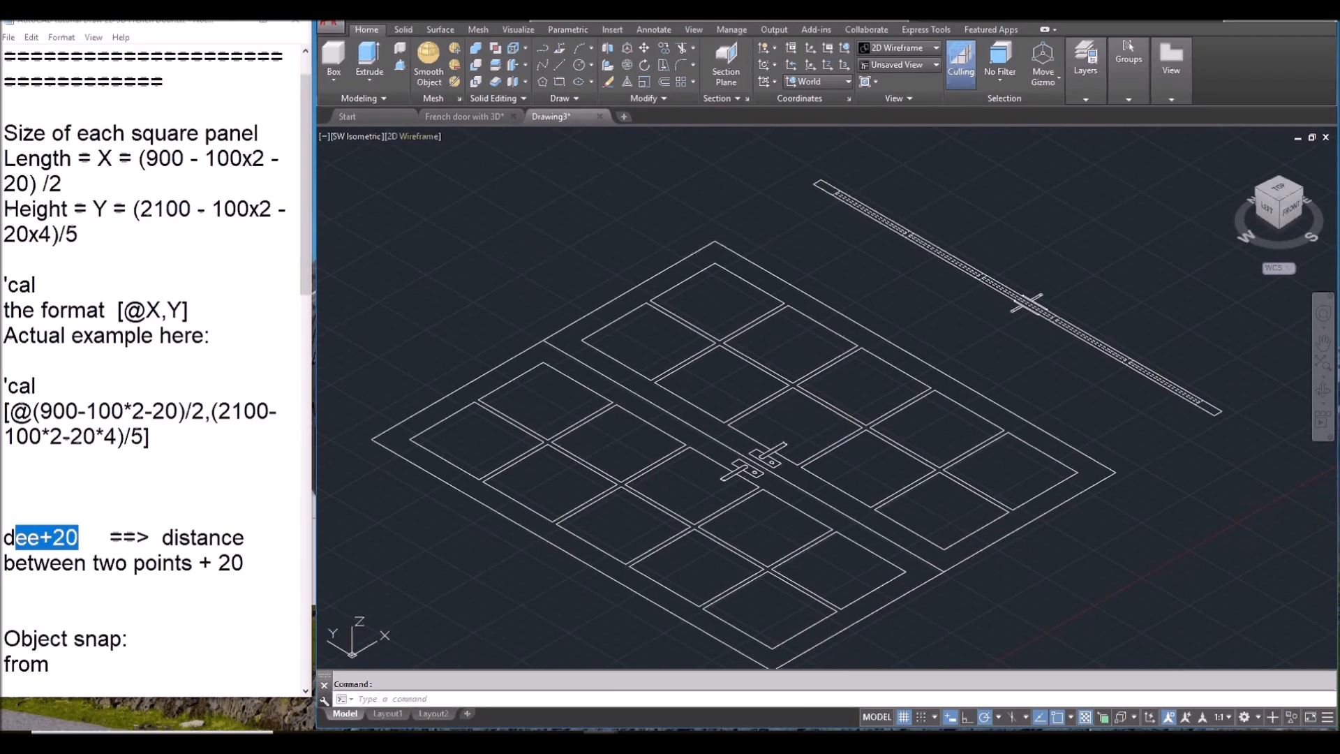
{"action": "left_click", "coordinate": [417, 137]}
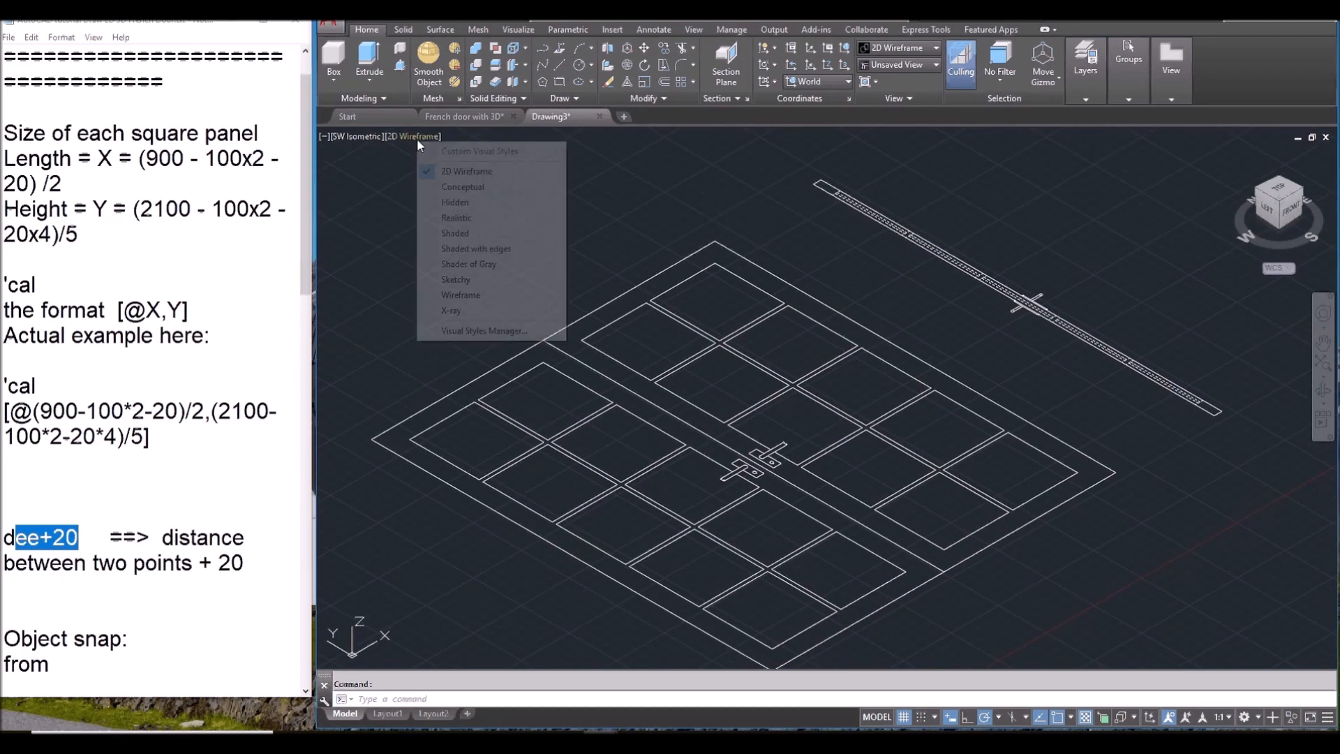
{"action": "left_click", "coordinate": [474, 187]}
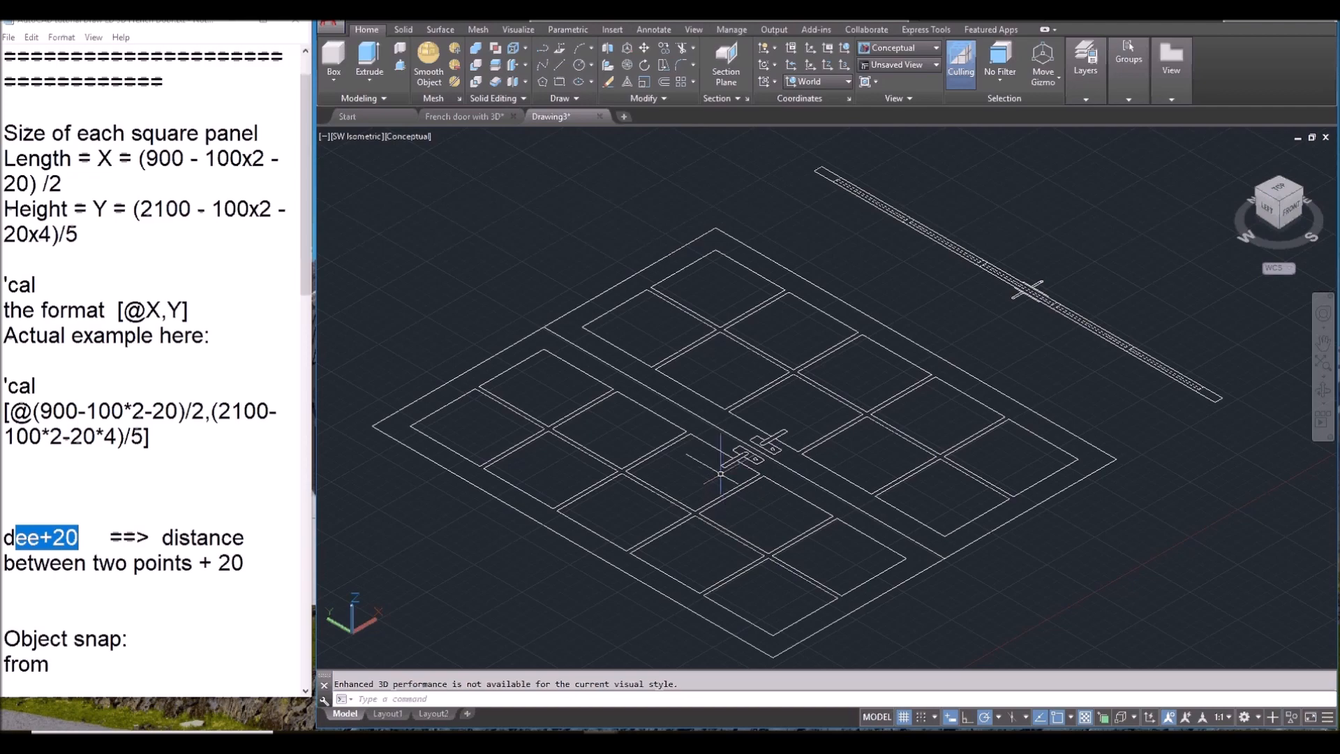
{"action": "scroll", "coordinate": [726, 478], "scroll_direction": "up", "scroll_amount": 3}
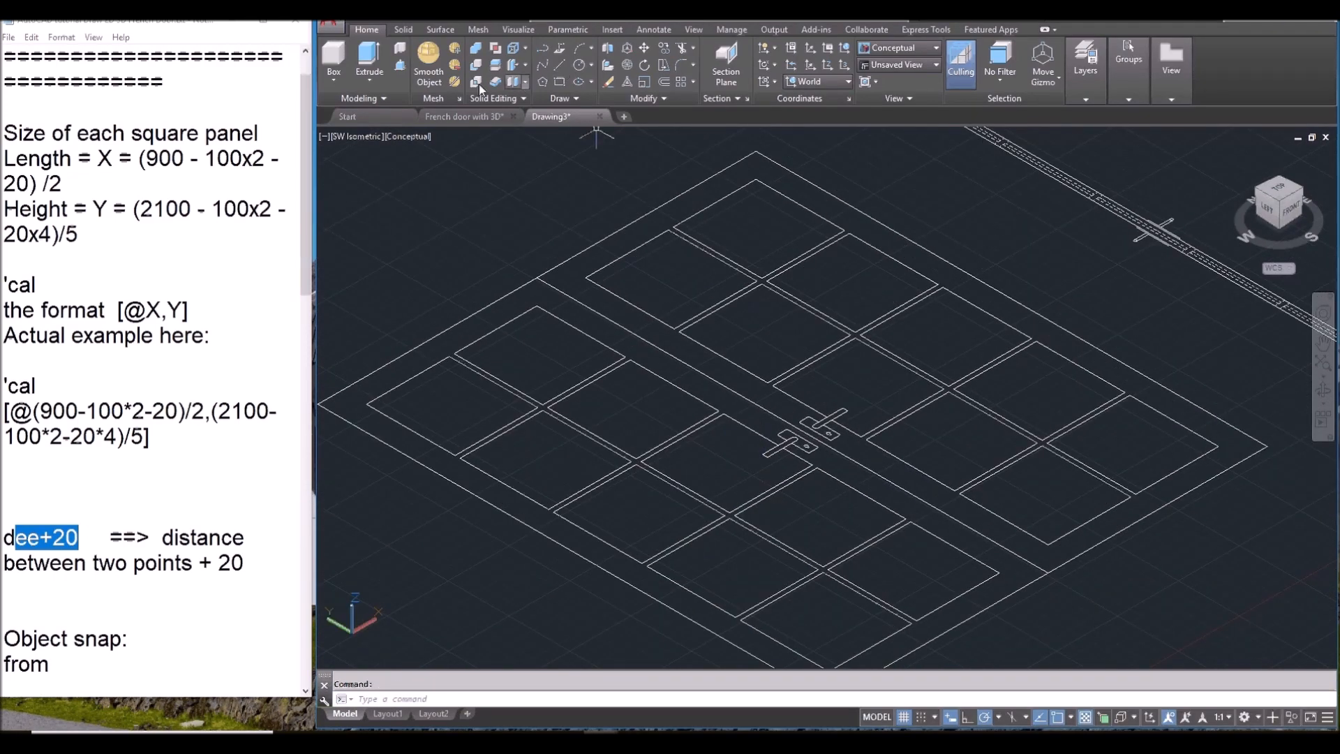
{"action": "left_click", "coordinate": [401, 68]}
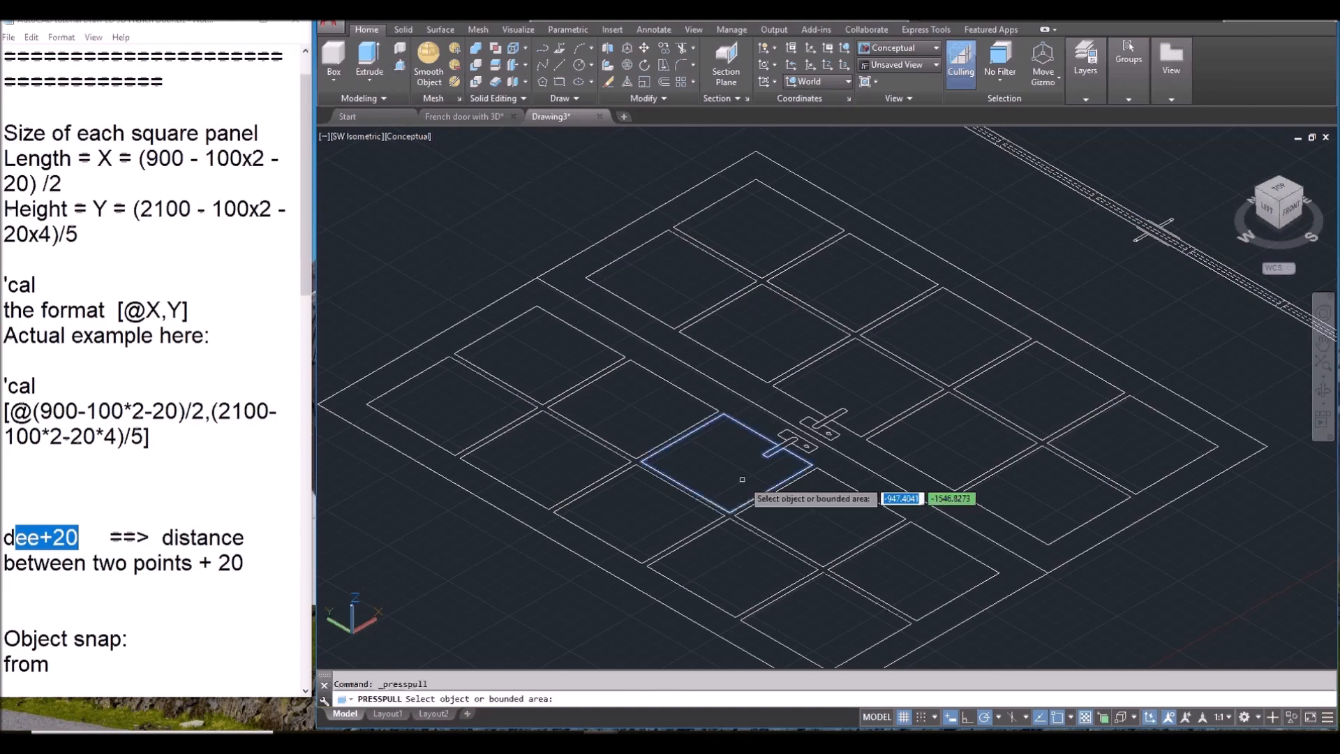
{"action": "left_click", "coordinate": [824, 457]}
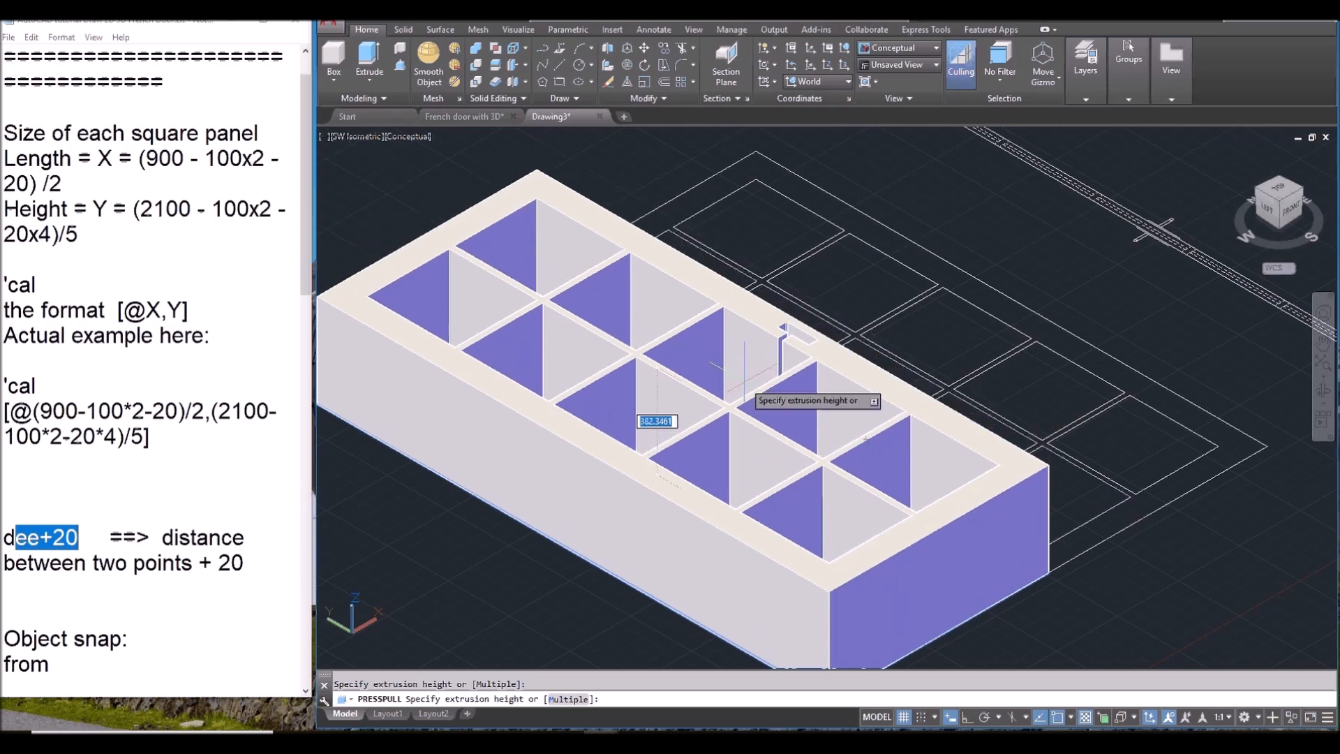
{"action": "key", "text": "Escape"}
{"action": "key", "text": "Return"}
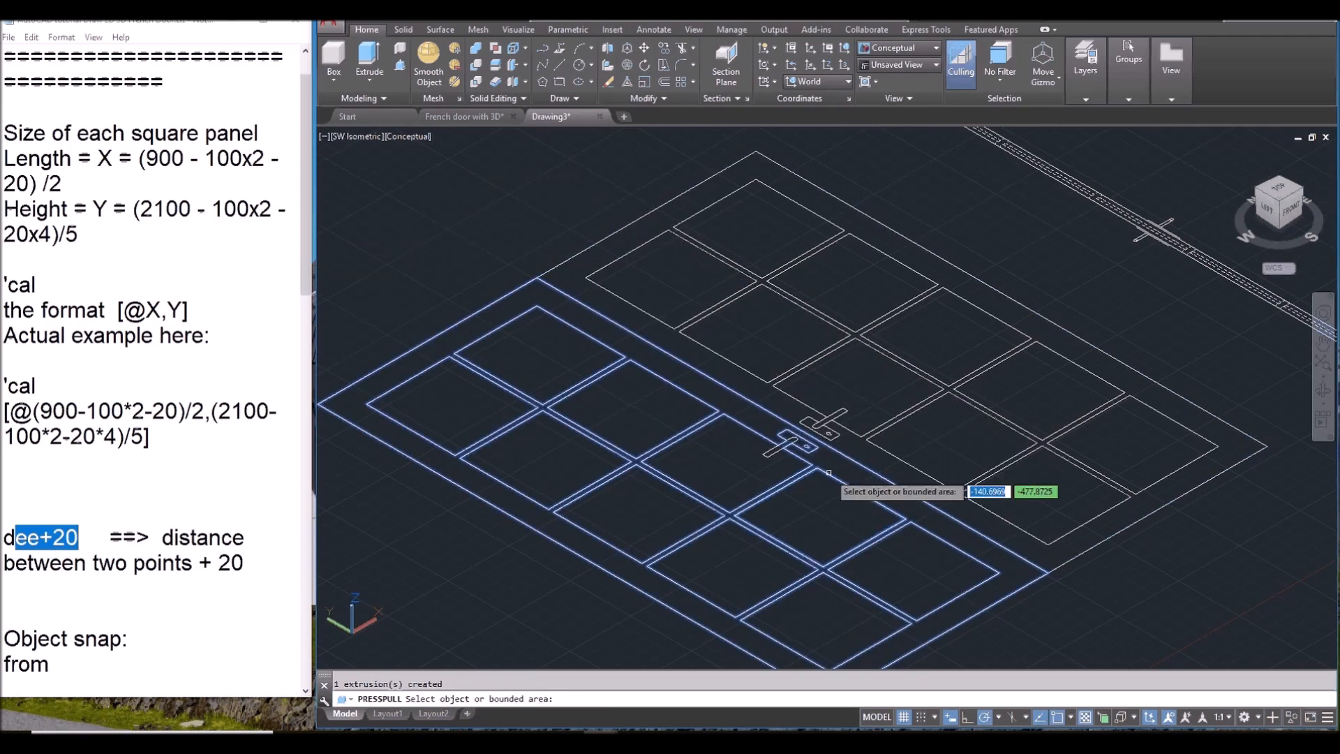
{"action": "key", "text": "Escape"}
Step: Hide the left door's handle, plate and keyhole objects
{"action": "scroll", "coordinate": [808, 448], "scroll_direction": "up", "scroll_amount": 5}
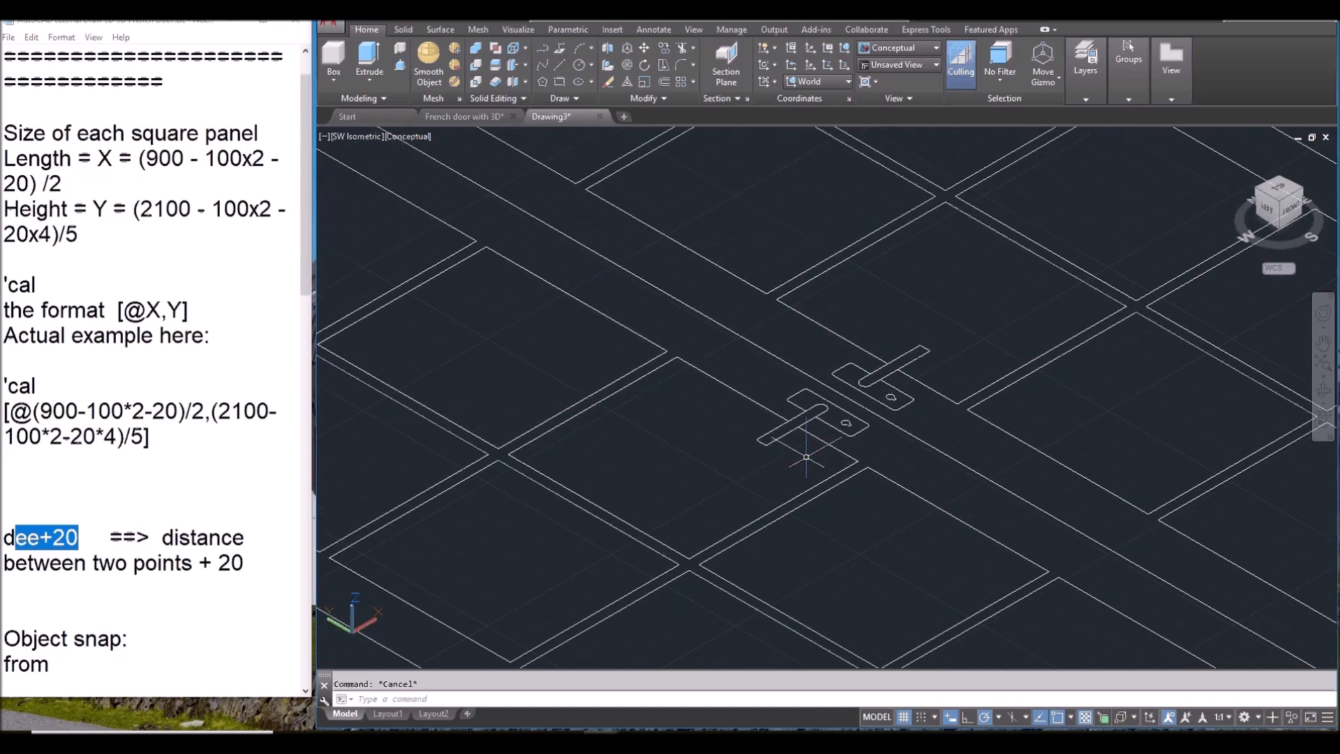
{"action": "left_click", "coordinate": [693, 480]}
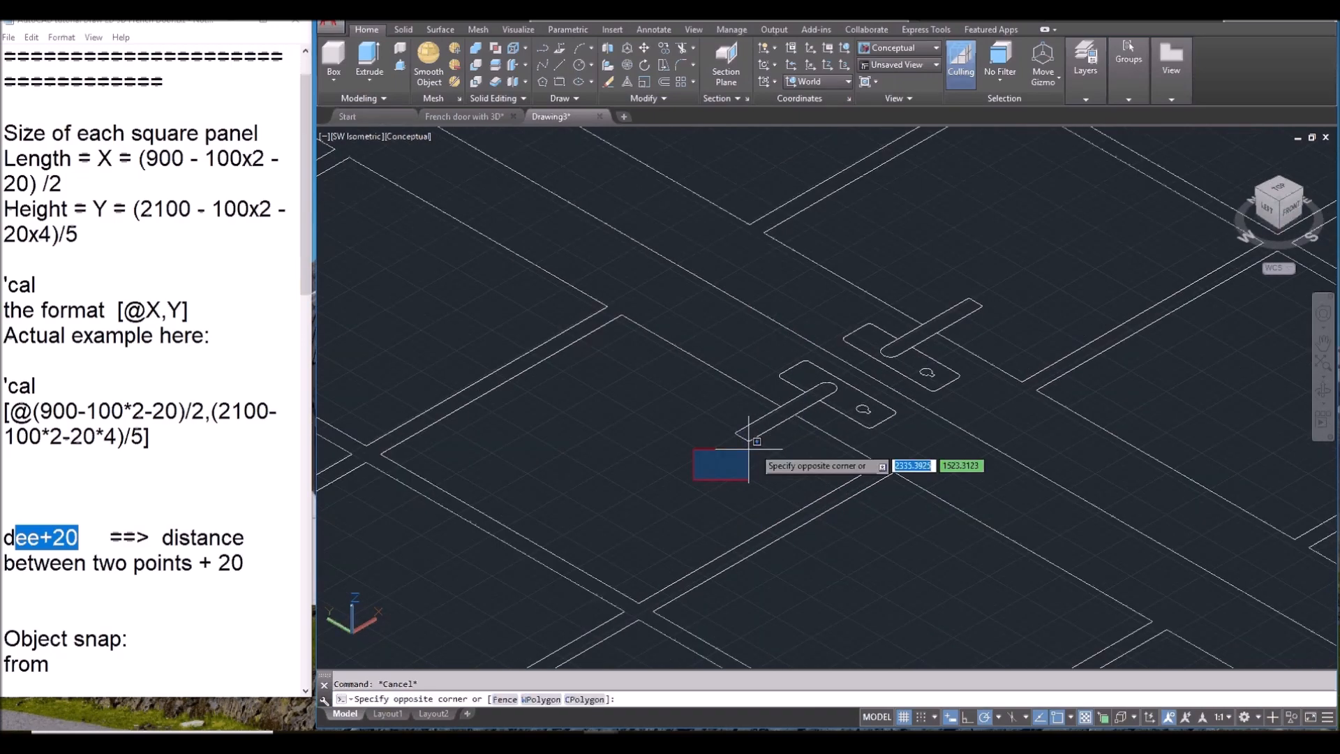
{"action": "left_click", "coordinate": [913, 326]}
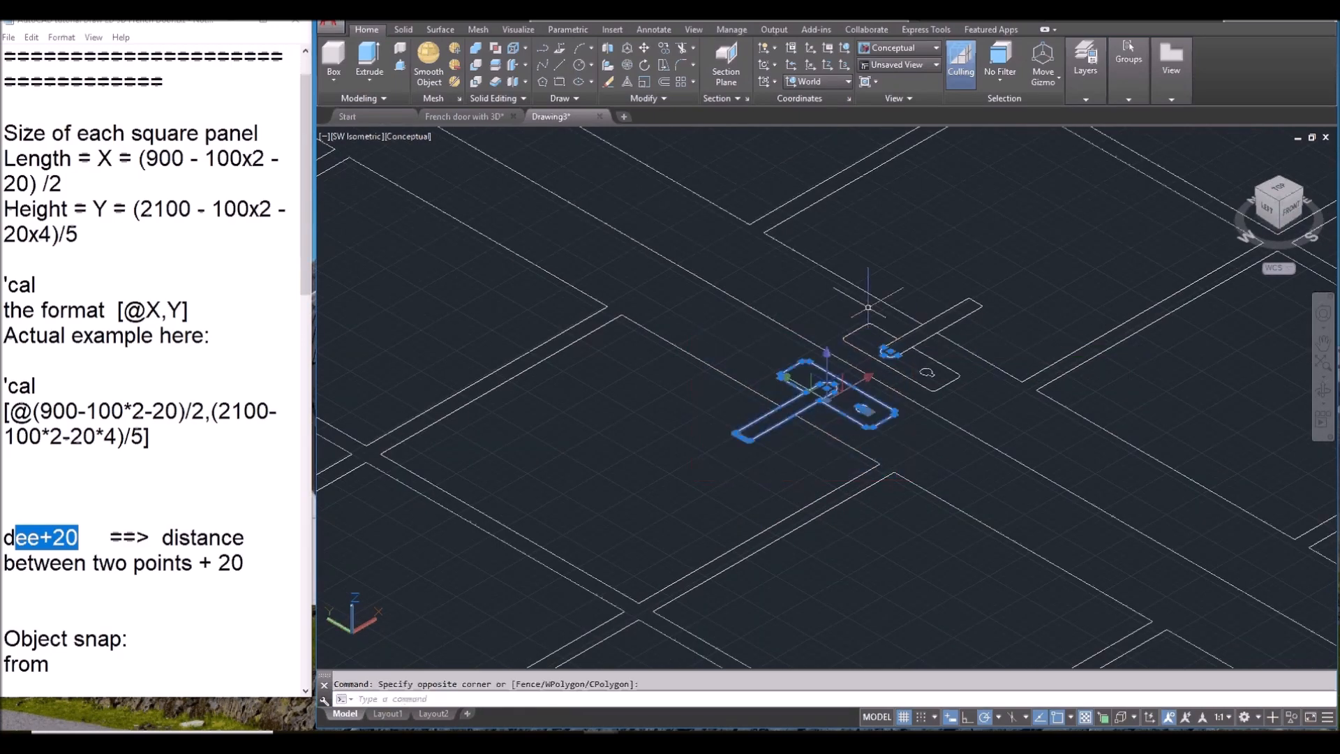
{"action": "right_click", "coordinate": [821, 273]}
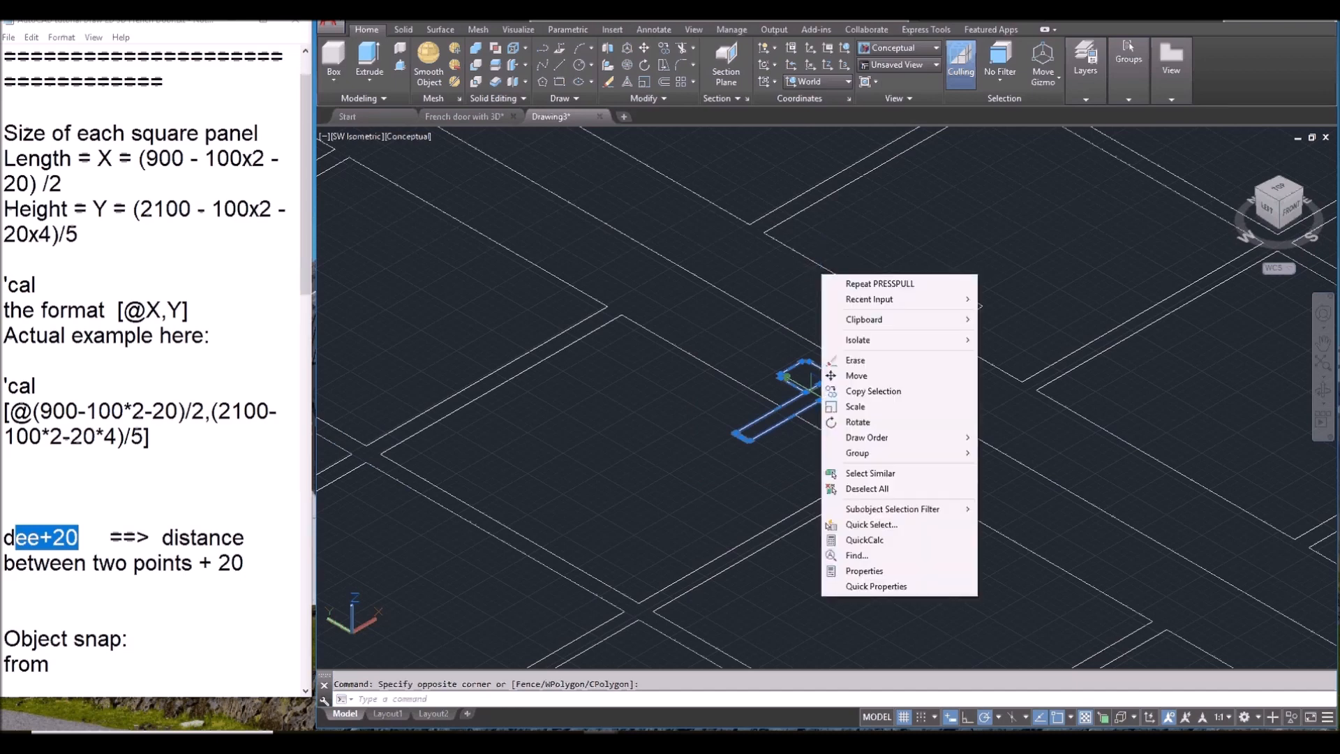
{"action": "mouse_move", "coordinate": [865, 340]}
{"action": "left_click", "coordinate": [994, 365]}
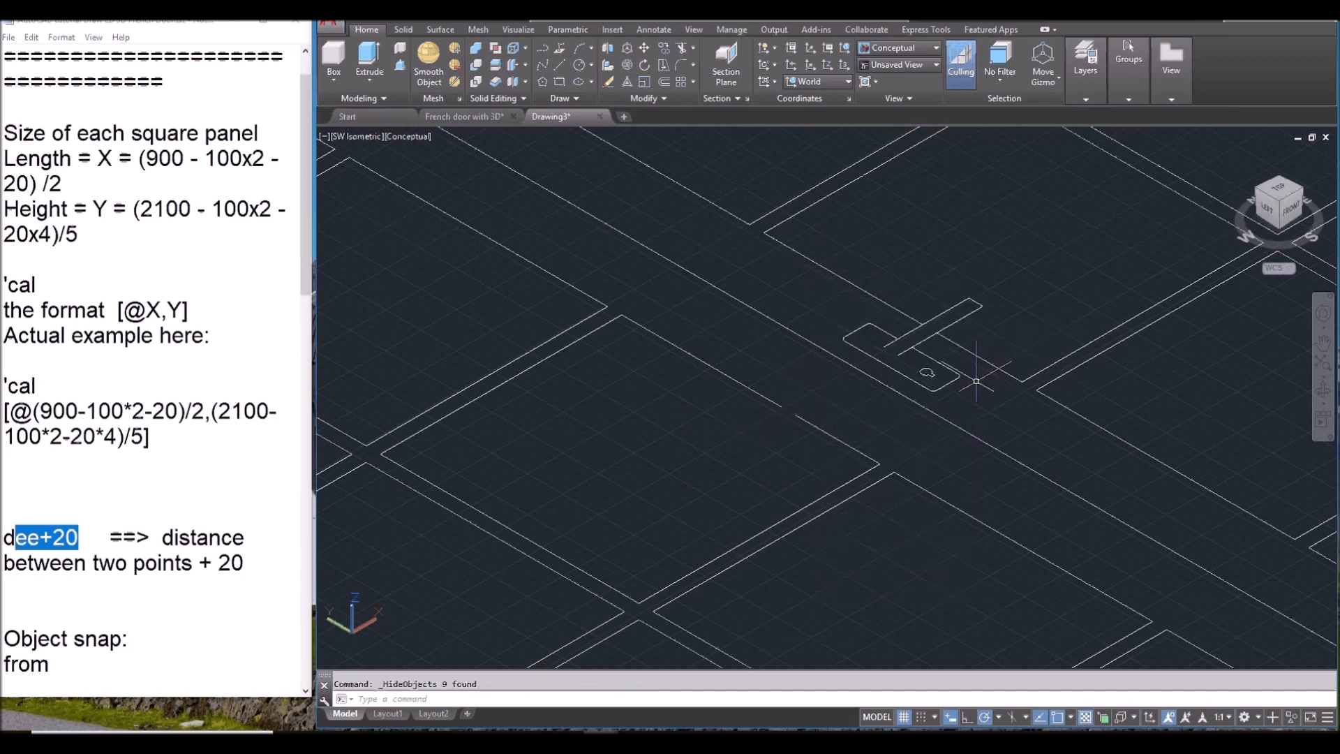
Step: Draw a line closing the gap in the left door's pane edge where the hidden handle crossed it
{"action": "scroll", "coordinate": [797, 402], "scroll_direction": "up", "scroll_amount": 3}
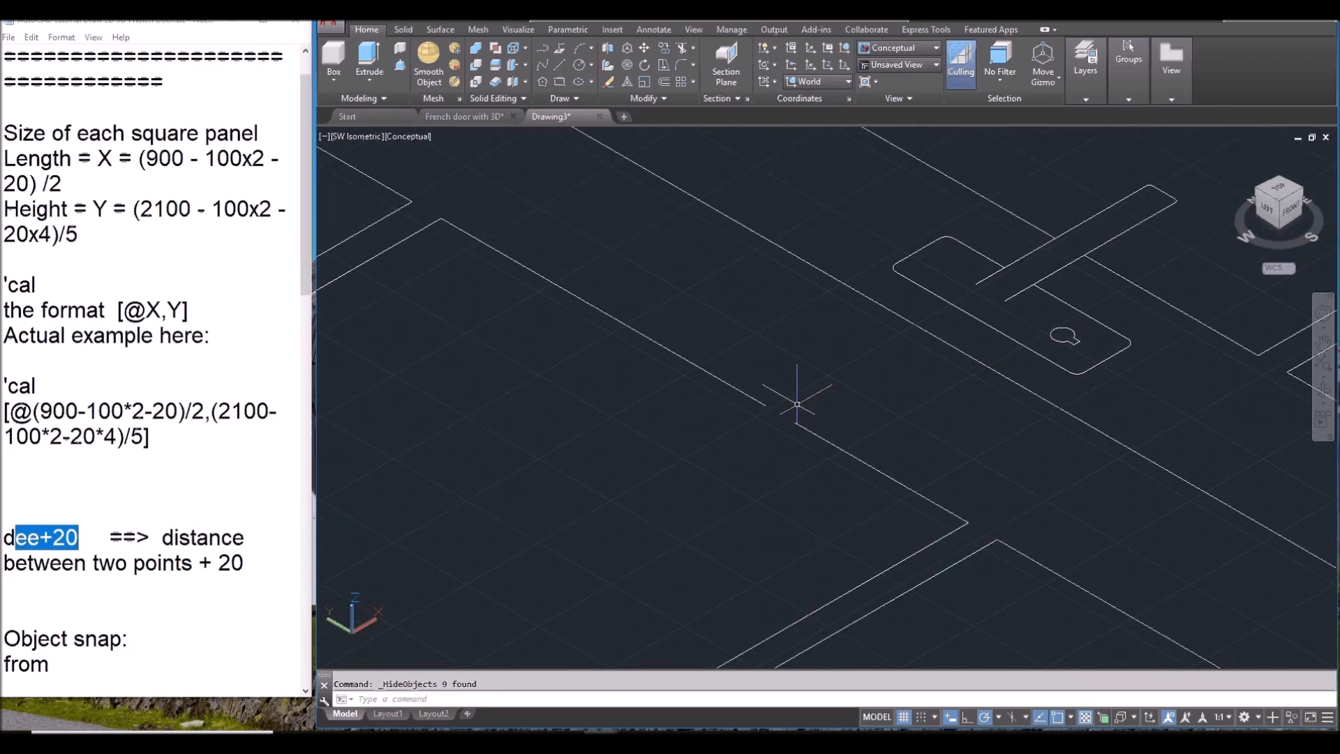
{"action": "type", "text": "l"}
{"action": "key", "text": "Return"}
{"action": "left_click", "coordinate": [767, 405]}
{"action": "key", "text": "Return"}
Step: Presspull the left door's frame and glazing bars area upward to a height of 40
{"action": "scroll", "coordinate": [832, 504], "scroll_direction": "down", "scroll_amount": 3}
{"action": "scroll", "coordinate": [832, 504], "scroll_direction": "down", "scroll_amount": 3}
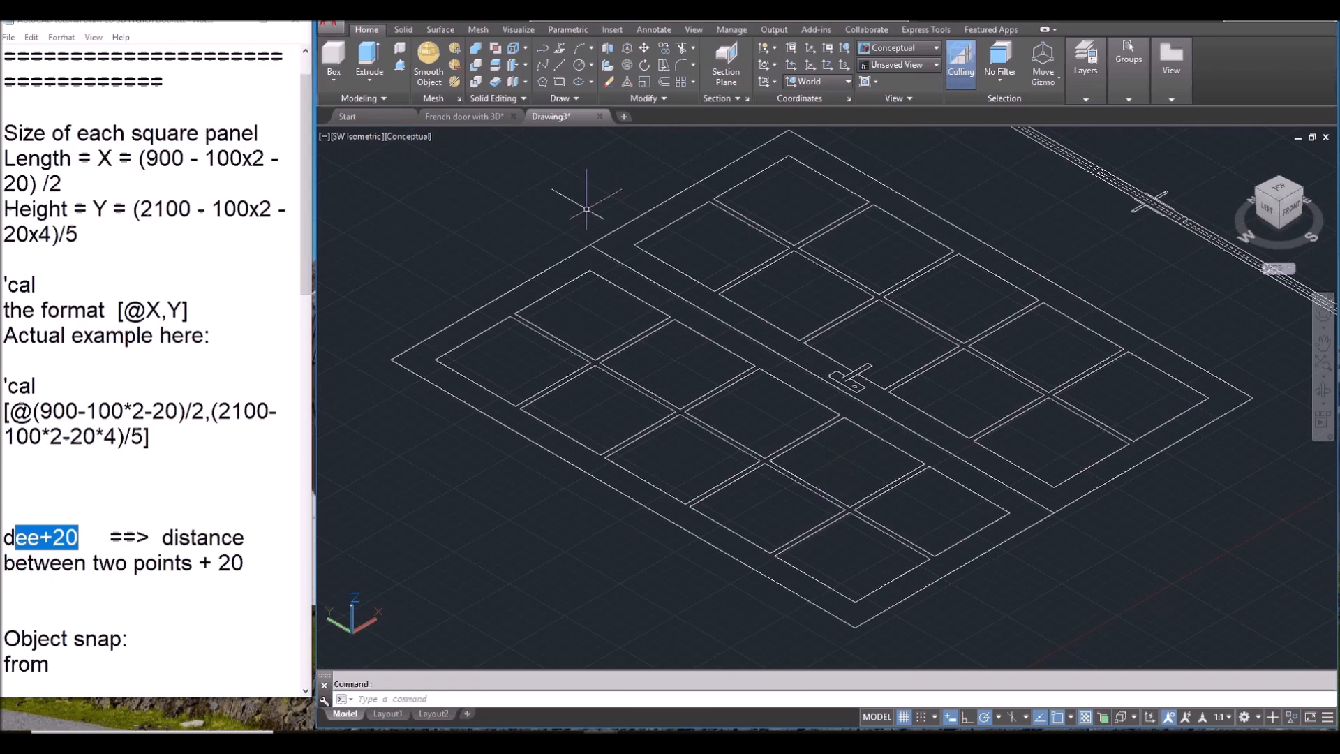
{"action": "left_click", "coordinate": [400, 65]}
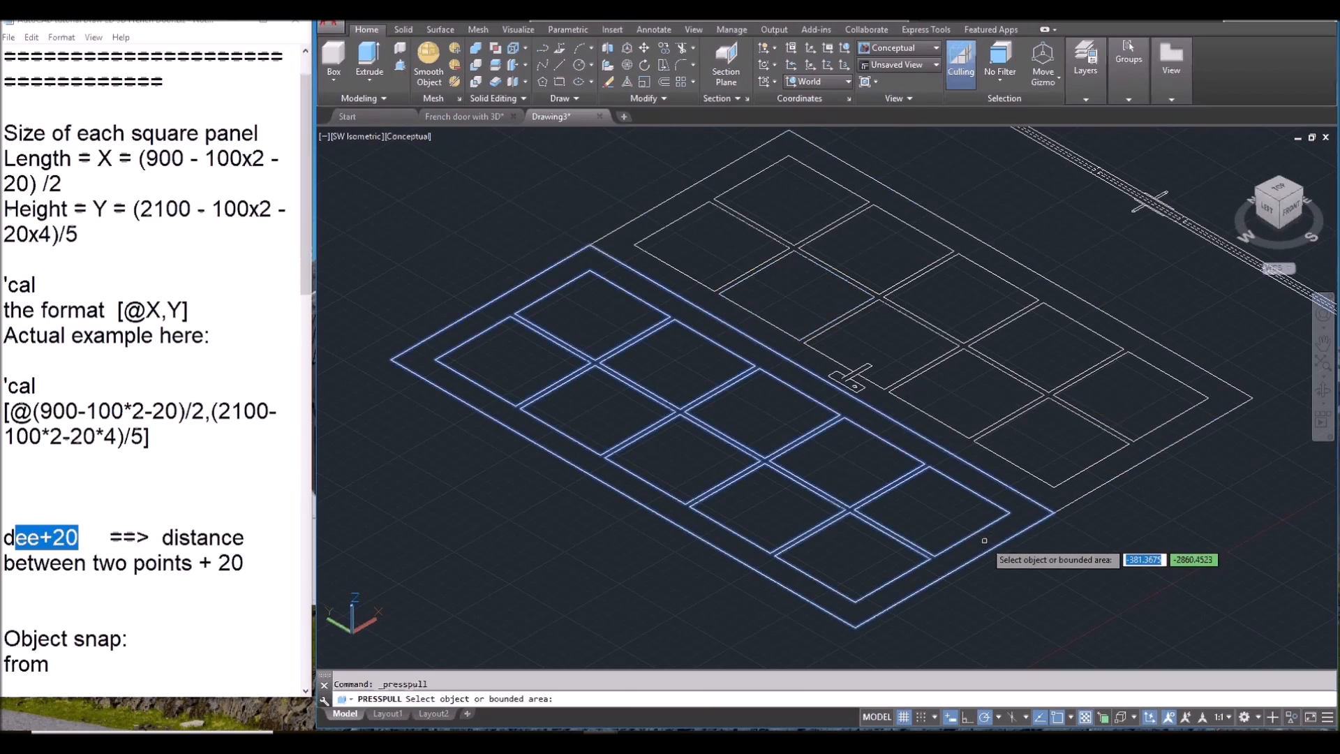
{"action": "left_click", "coordinate": [855, 384]}
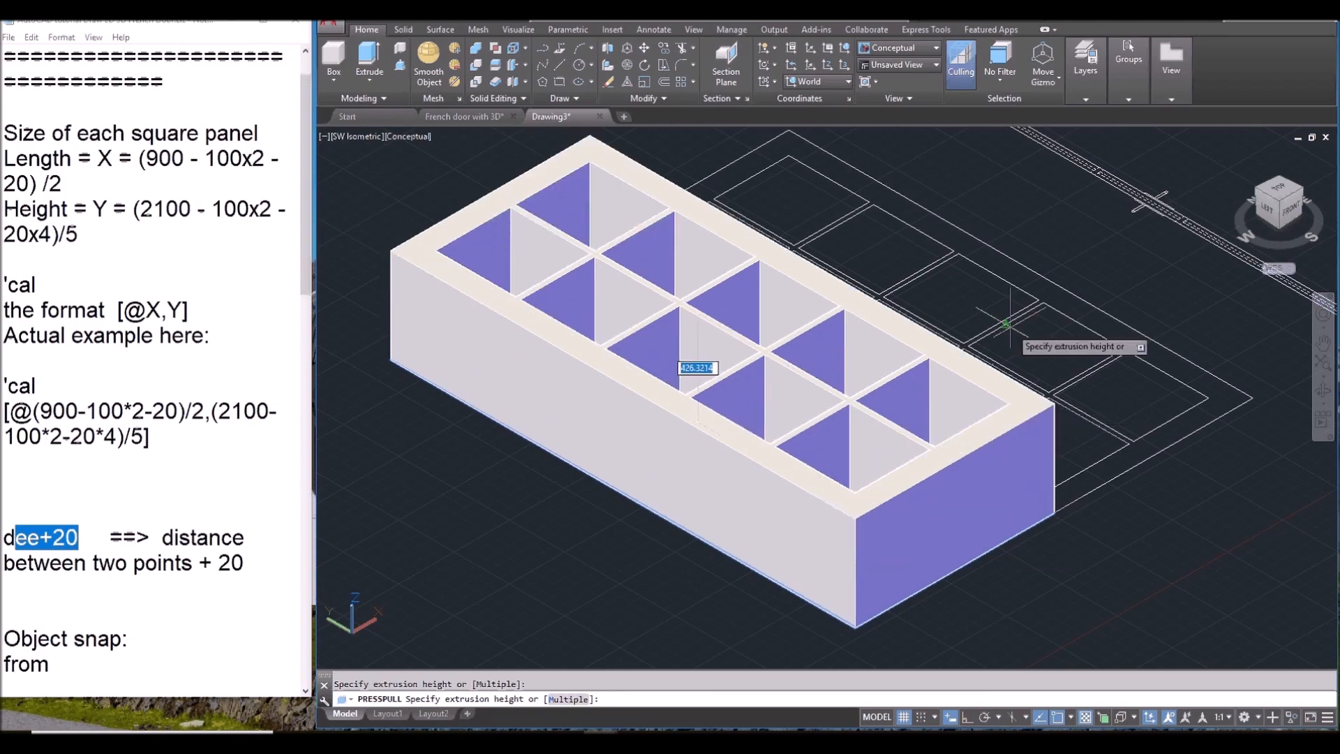
{"action": "type", "text": "40"}
{"action": "key", "text": "Return"}
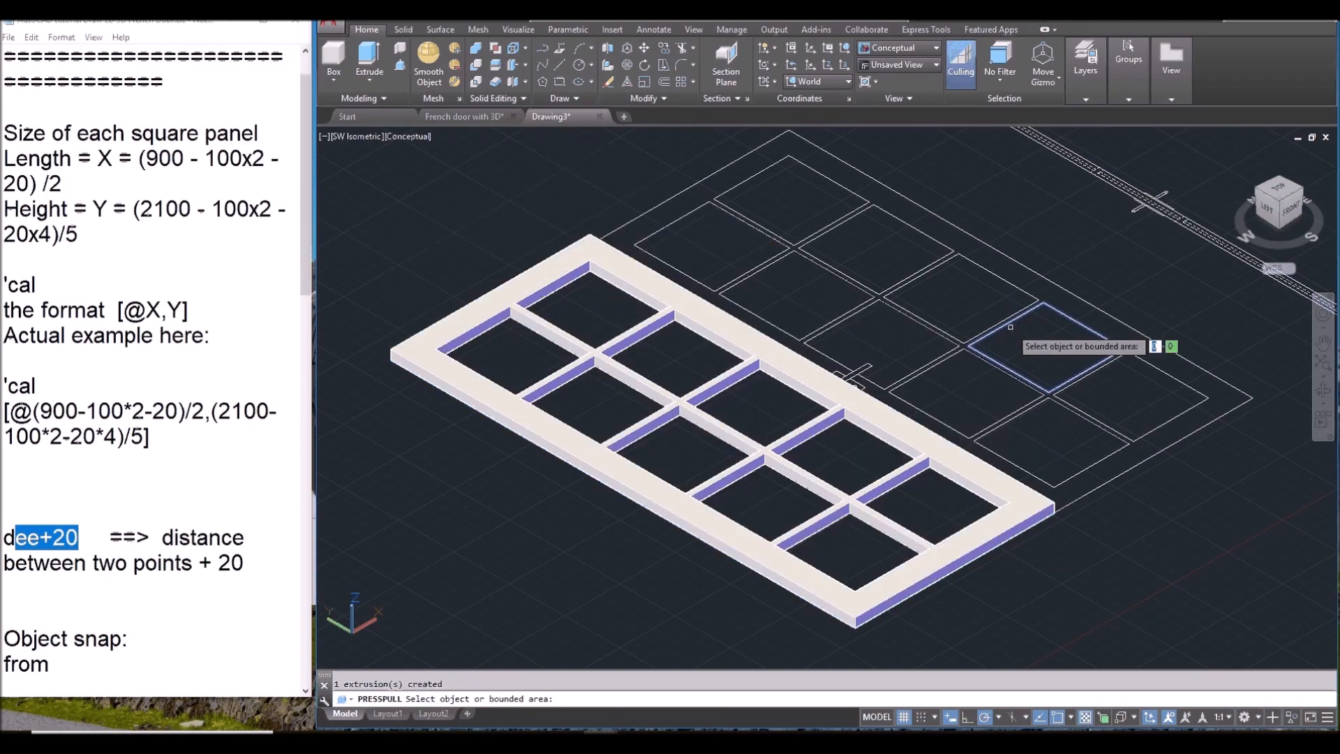
{"action": "key", "text": "Escape"}
Step: Draw a box of height 10 across opposite top corners of the left door's bottom-left pane opening
{"action": "scroll", "coordinate": [854, 549], "scroll_direction": "up", "scroll_amount": 3}
{"action": "middle_click_drag", "start_coordinate": [854, 549], "coordinate": [810, 493]}
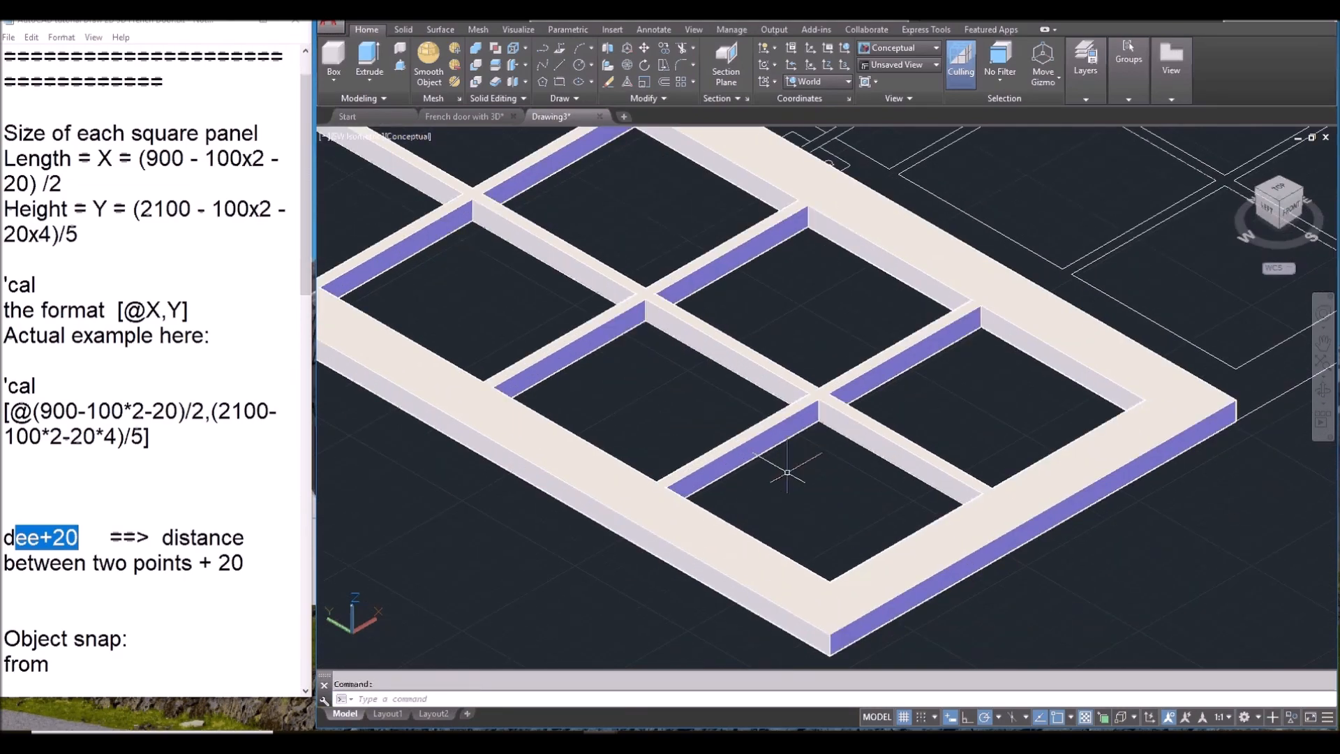
{"action": "scroll", "coordinate": [789, 469], "scroll_direction": "up", "scroll_amount": 2}
{"action": "left_click", "coordinate": [334, 60]}
{"action": "scroll", "coordinate": [768, 503], "scroll_direction": "up", "scroll_amount": 2}
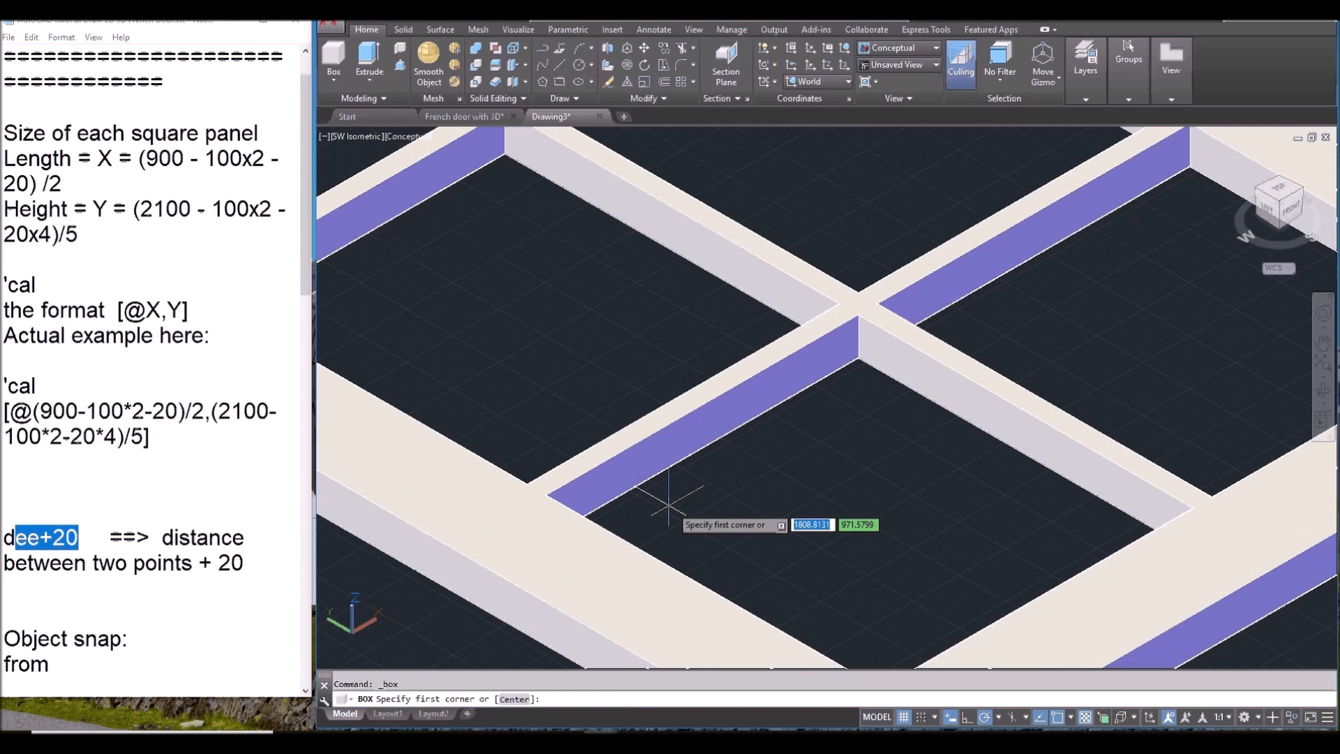
{"action": "left_click", "coordinate": [547, 494]}
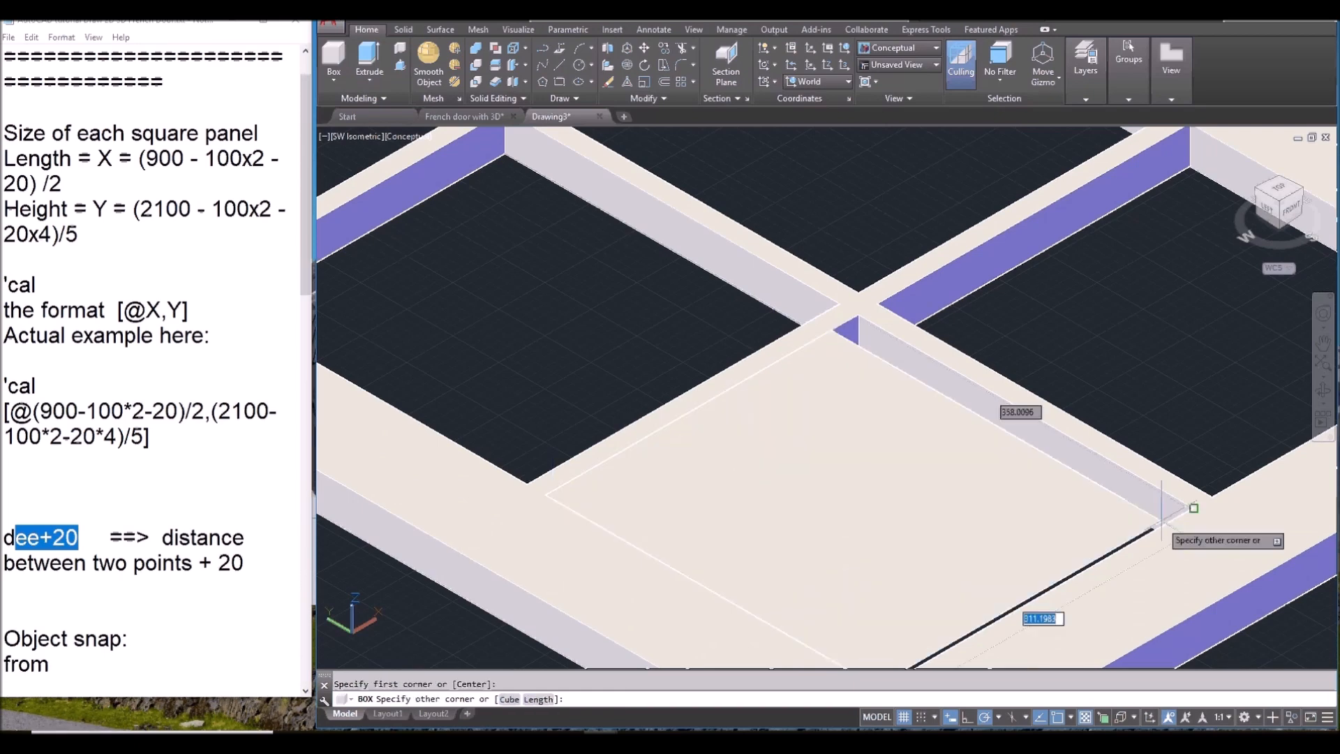
{"action": "left_click", "coordinate": [1194, 508]}
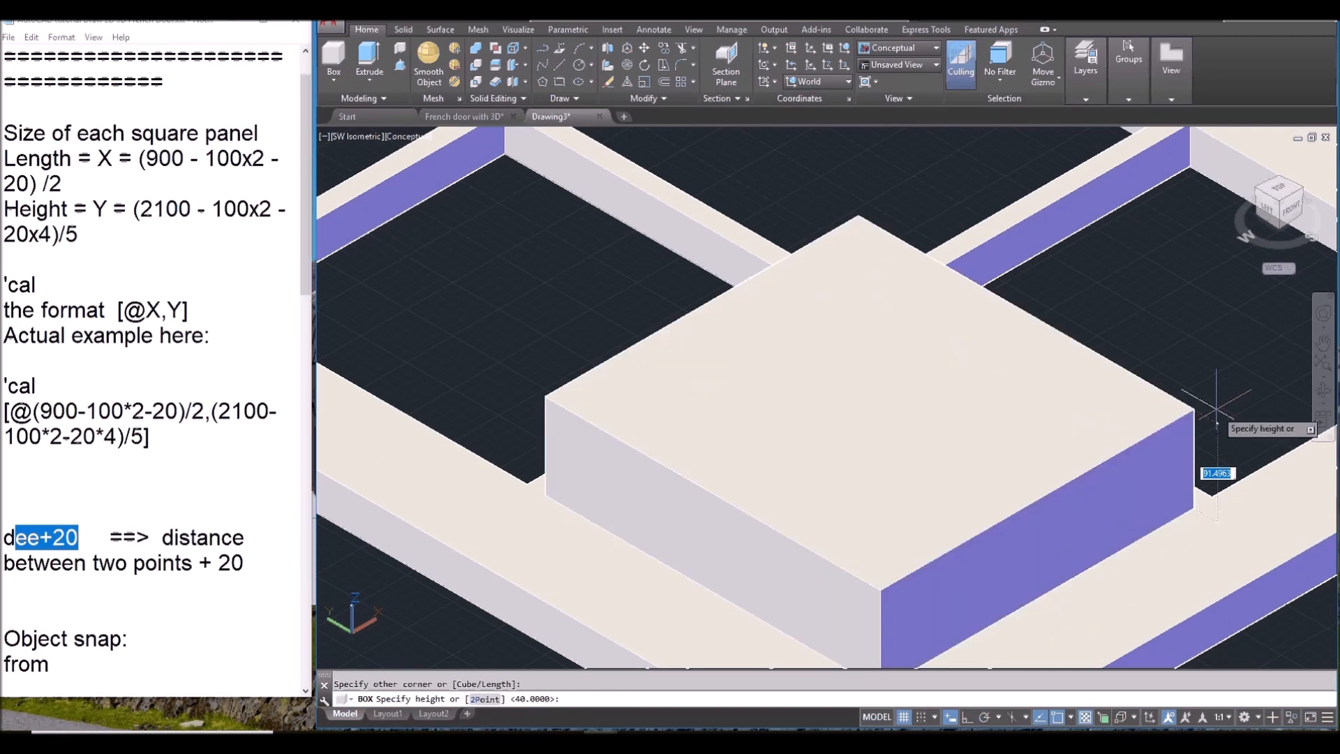
{"action": "type", "text": "10"}
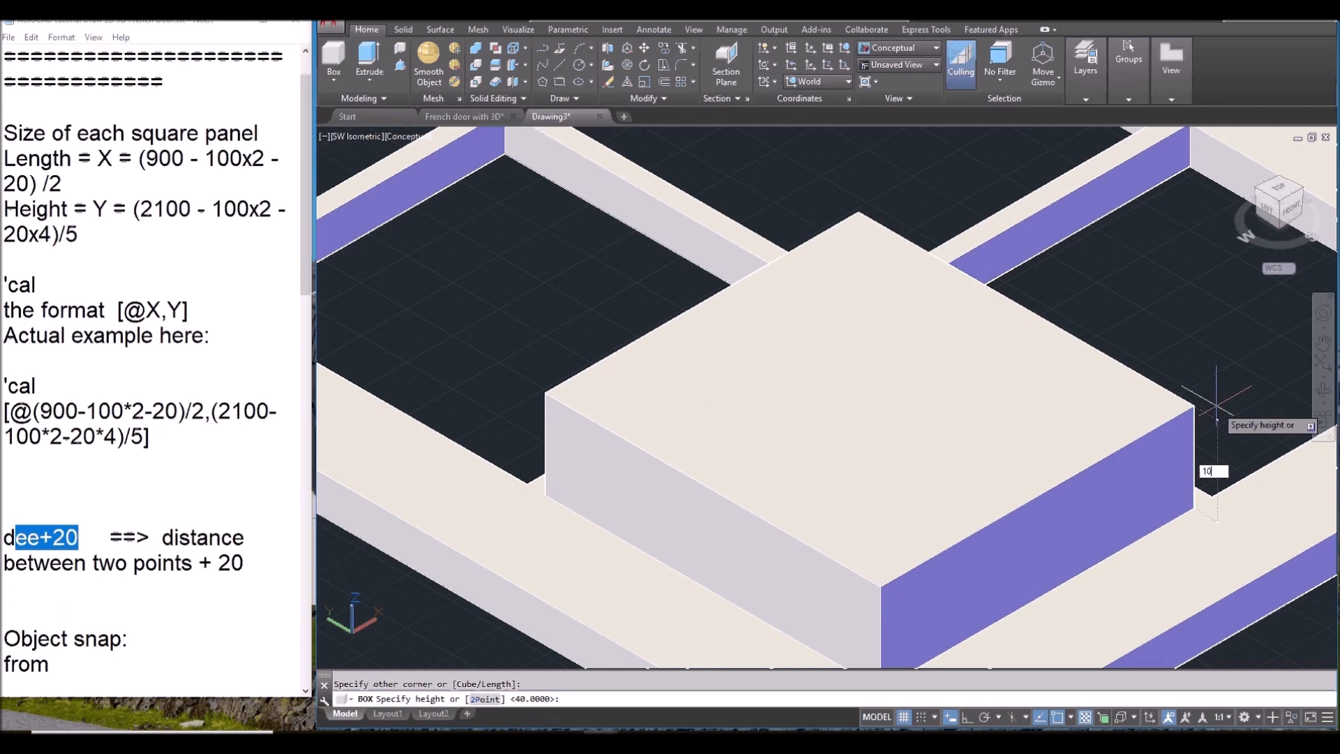
{"action": "key", "text": "Return"}
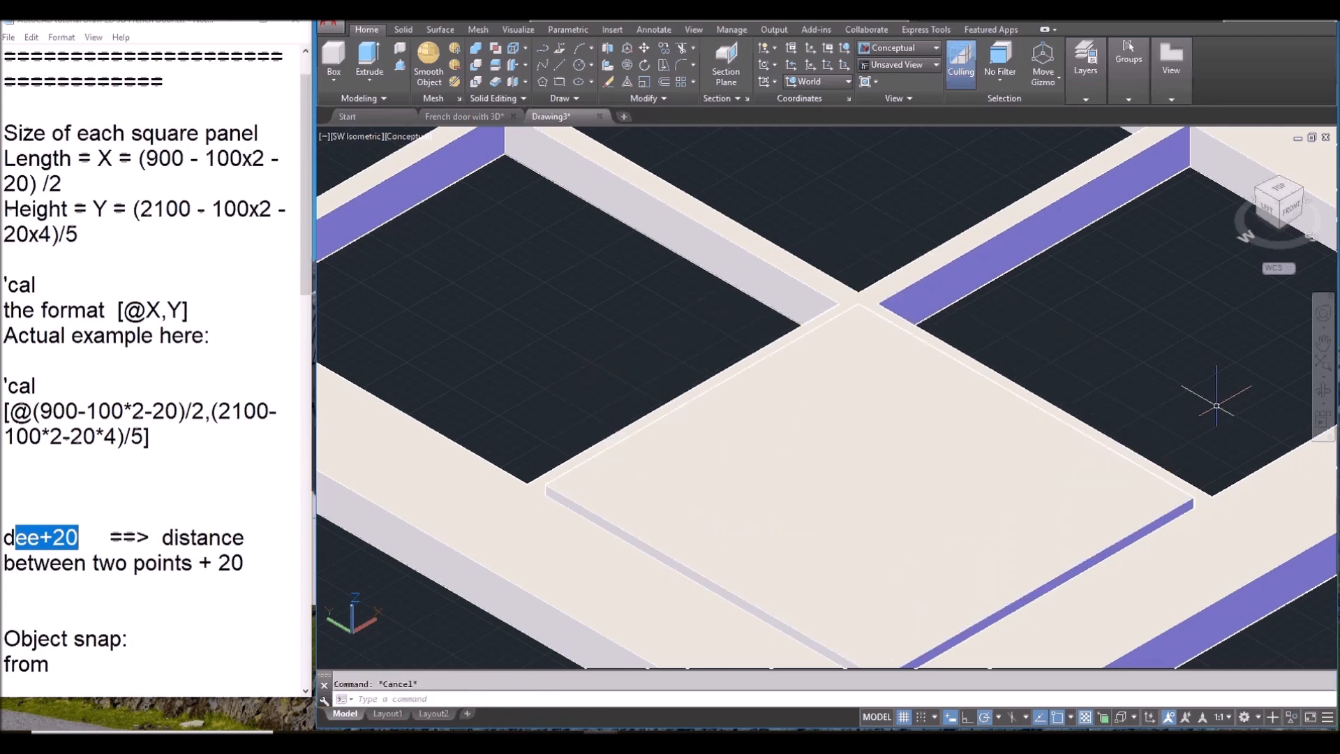
Step: Give the box in the left door's bottom-left opening a transparency of 70 and the colour Green
{"action": "left_click", "coordinate": [871, 374]}
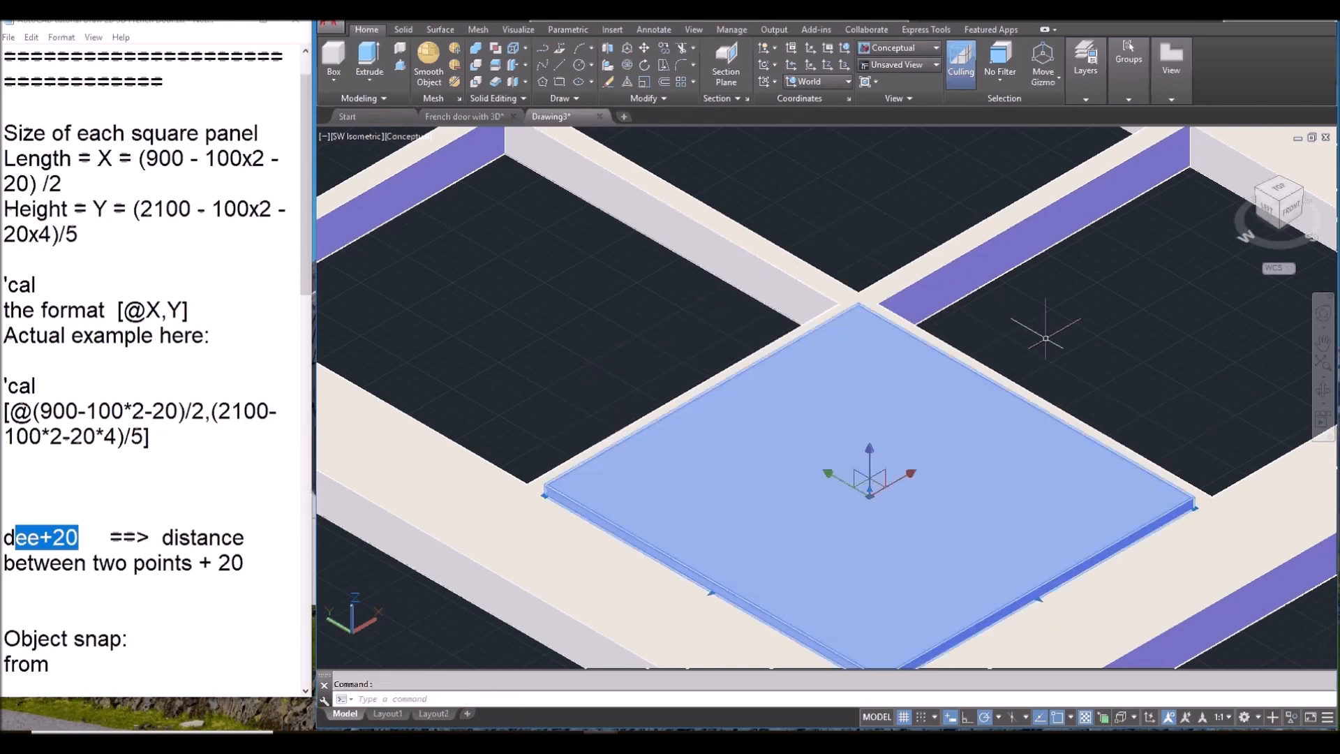
{"action": "key", "text": "ctrl+1"}
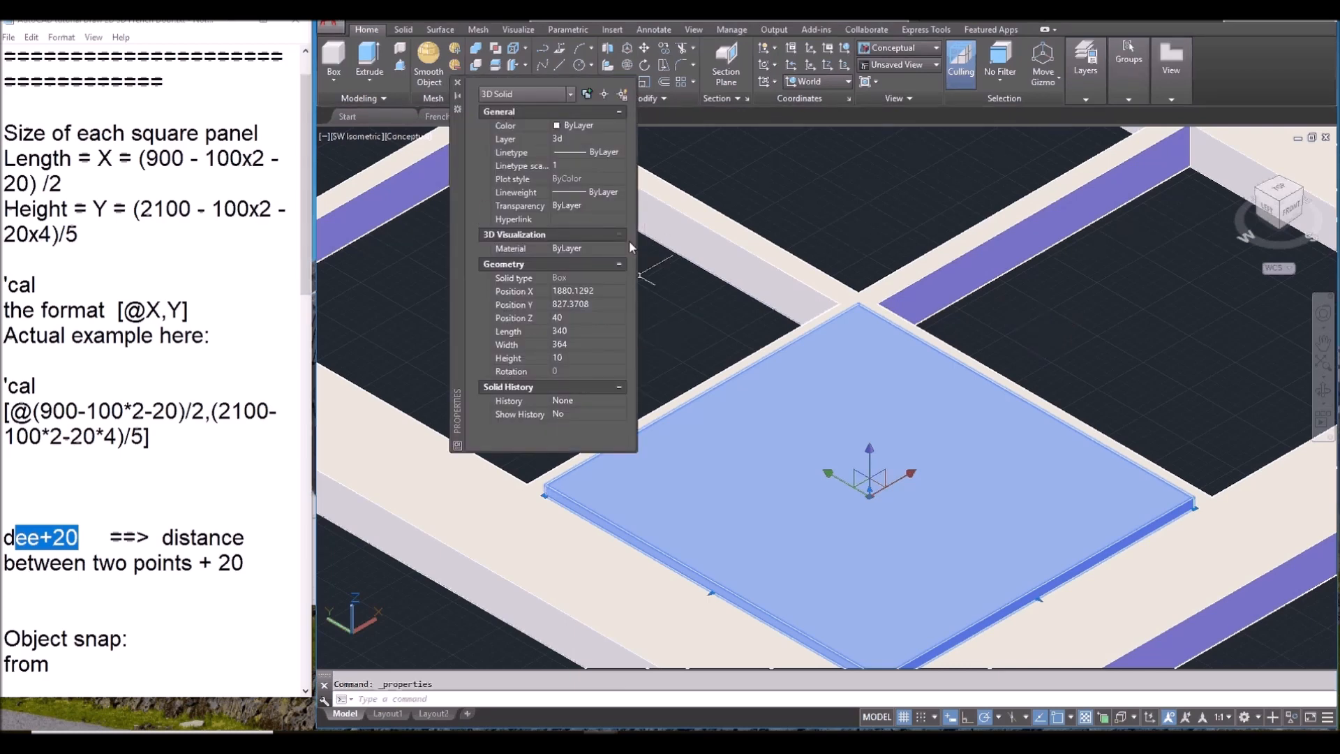
{"action": "left_click", "coordinate": [627, 207]}
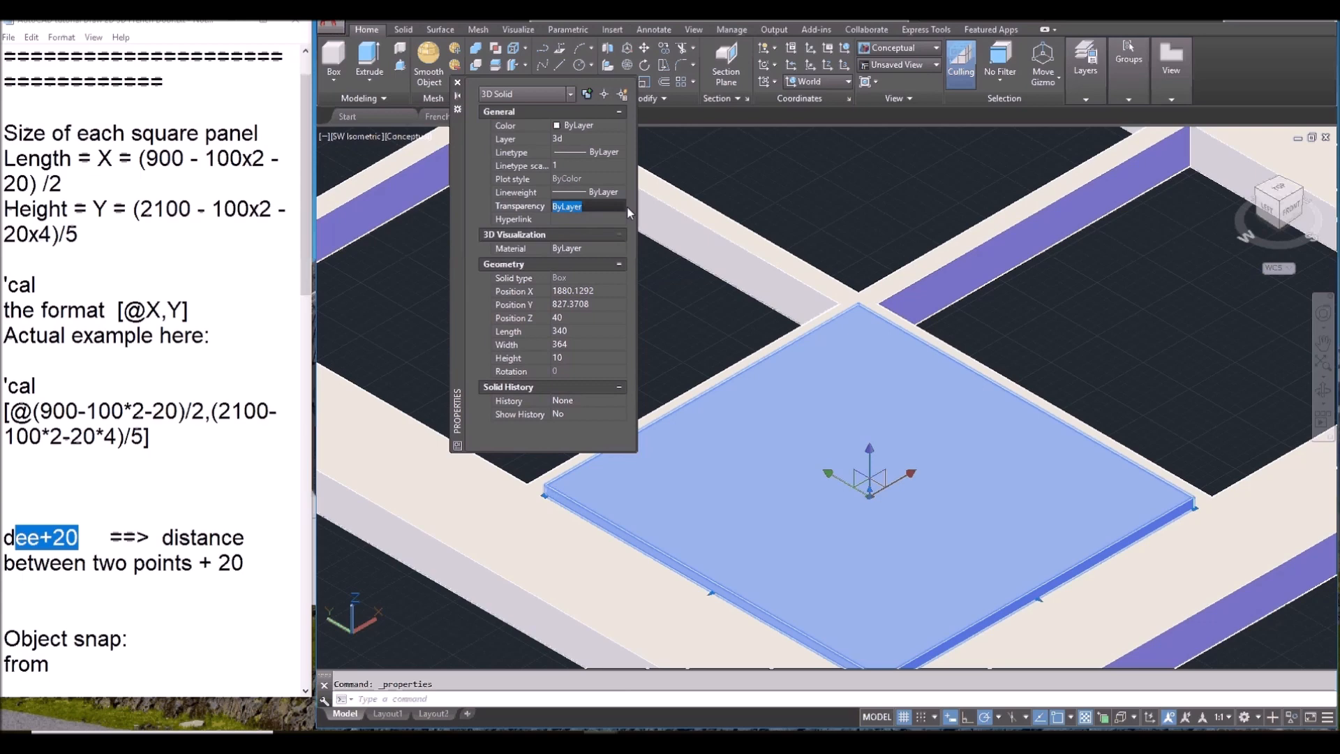
{"action": "type", "text": "70"}
{"action": "key", "text": "Tab"}
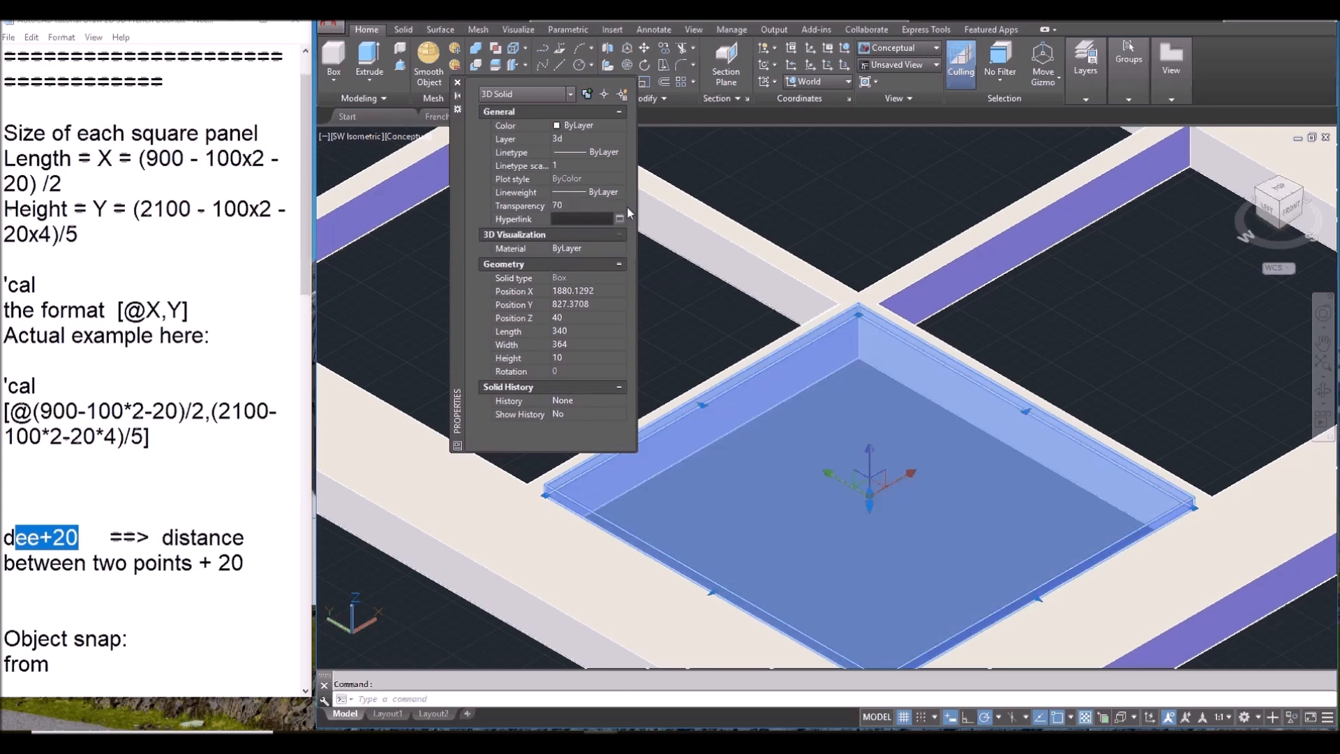
{"action": "left_click", "coordinate": [578, 127]}
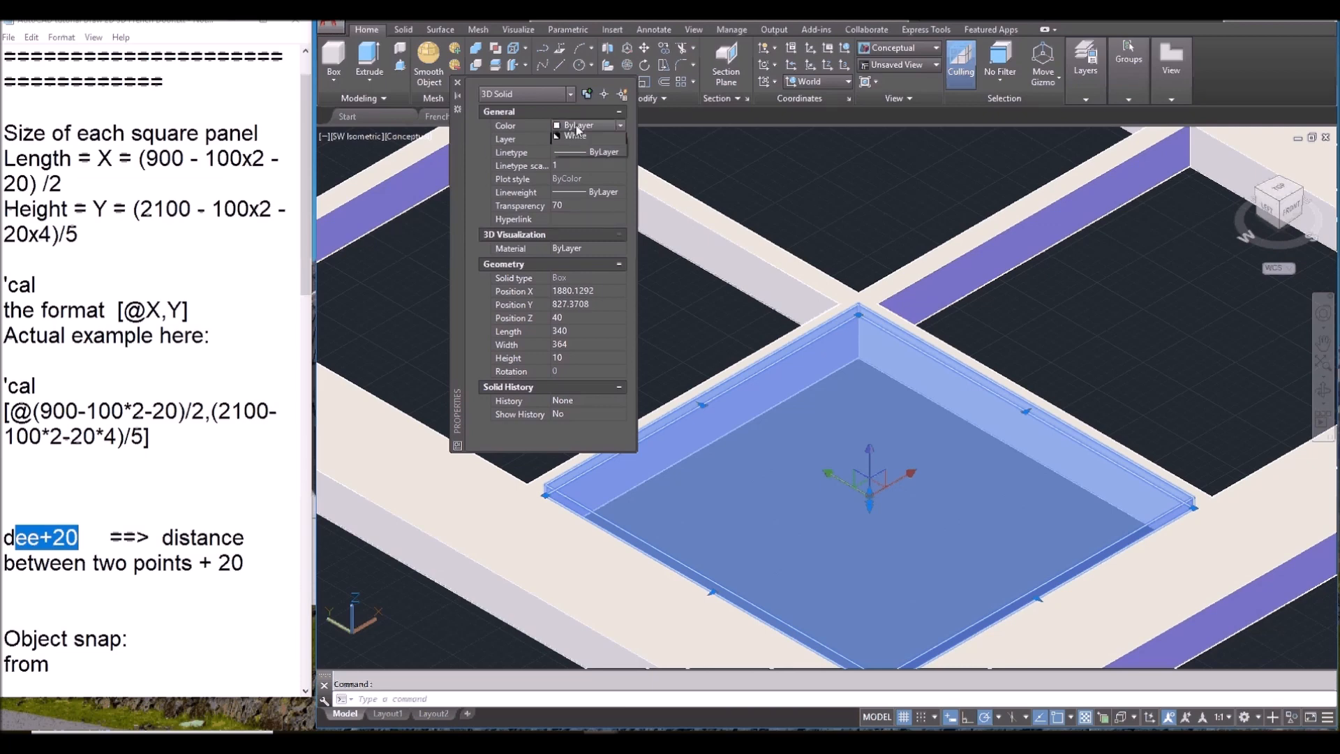
{"action": "left_click", "coordinate": [578, 127]}
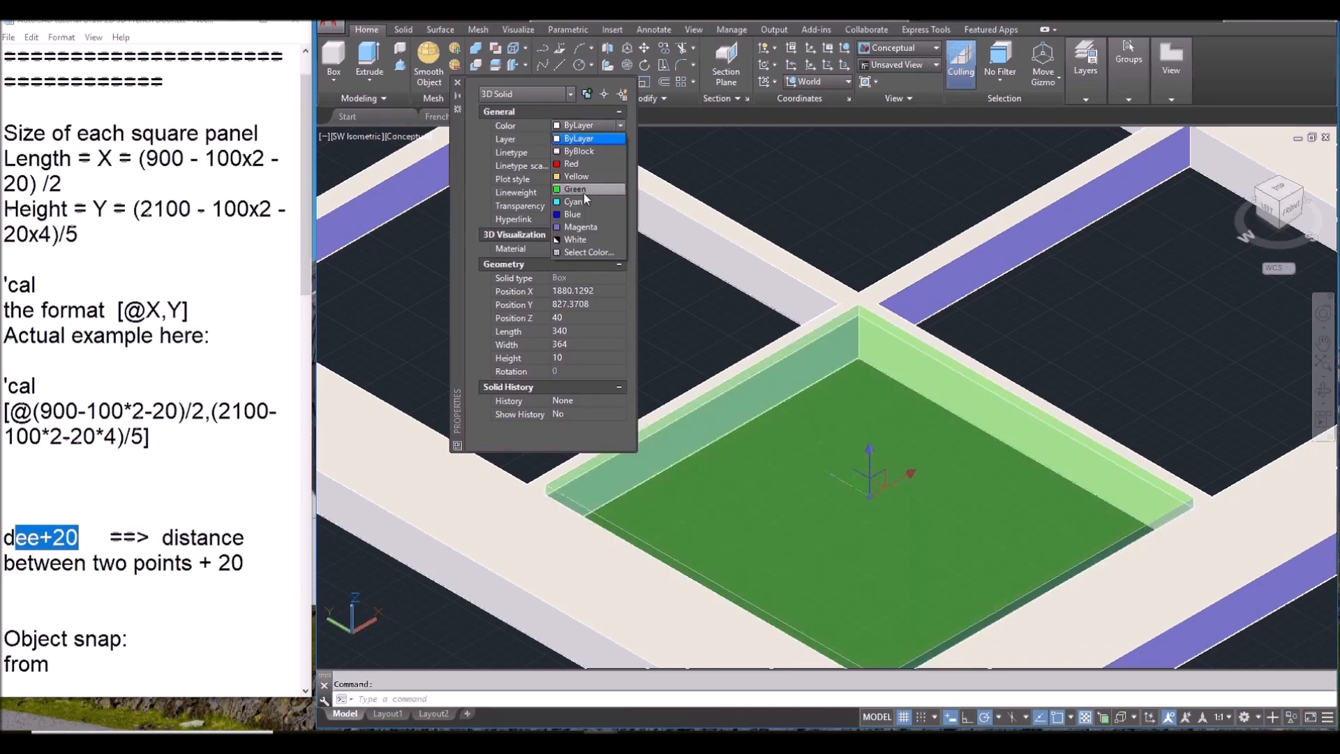
{"action": "left_click", "coordinate": [584, 191]}
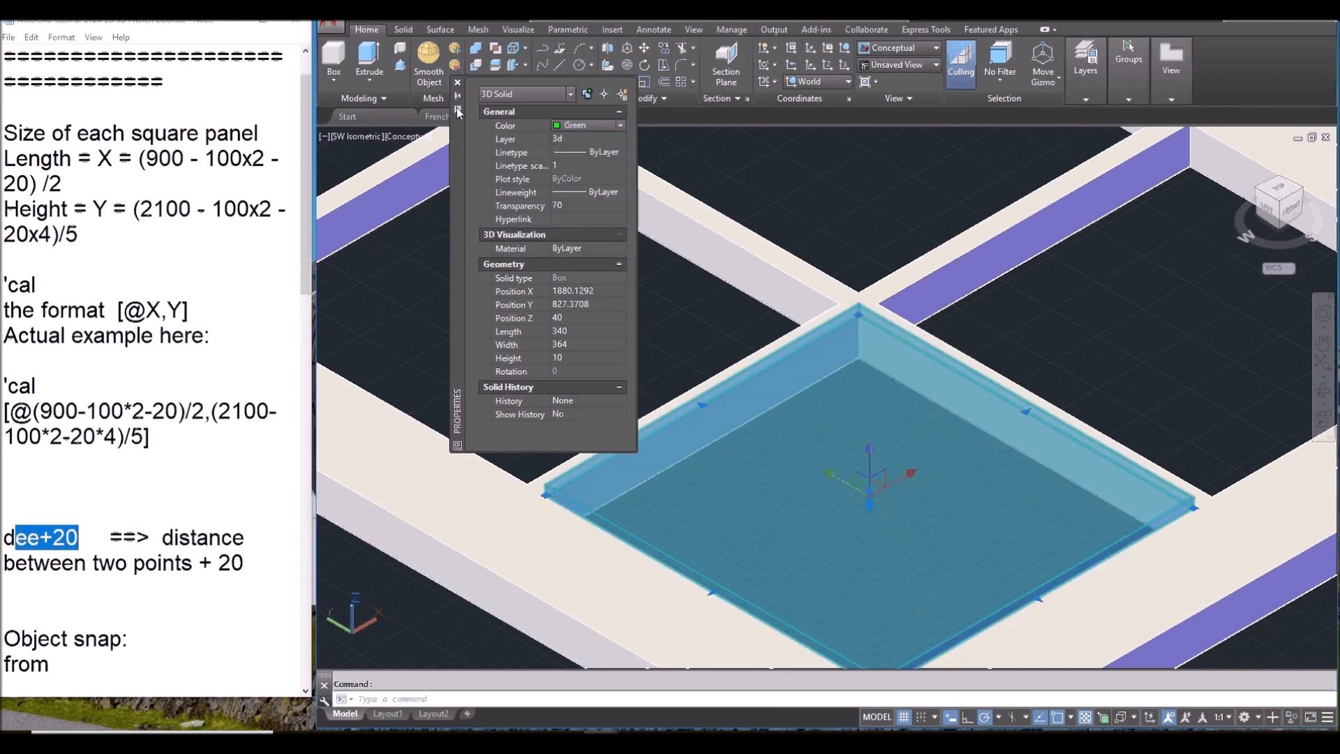
{"action": "left_click", "coordinate": [457, 83]}
{"action": "key", "text": "Escape"}
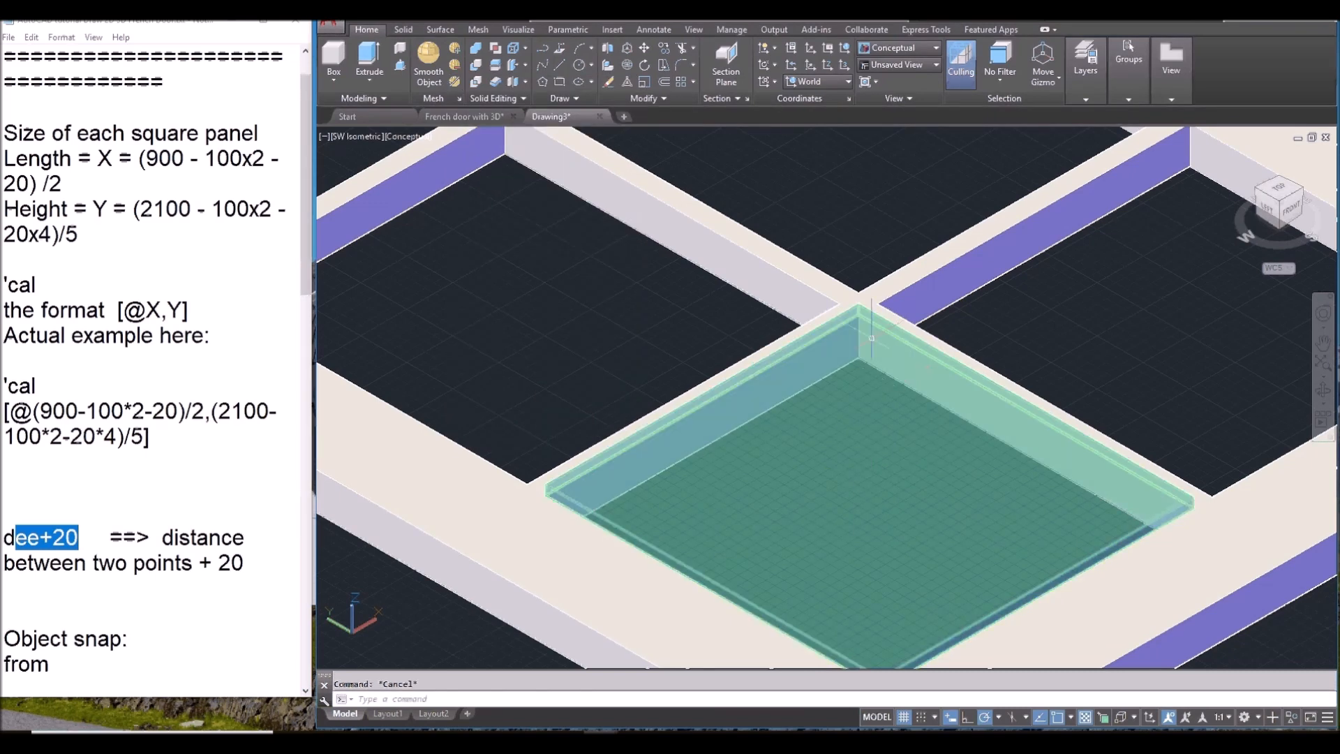
Step: Move the green glass pane down from the midpoint of its vertical corner edge to the midpoint of the frame opening's corner edge
{"action": "scroll", "coordinate": [878, 342], "scroll_direction": "up", "scroll_amount": 2}
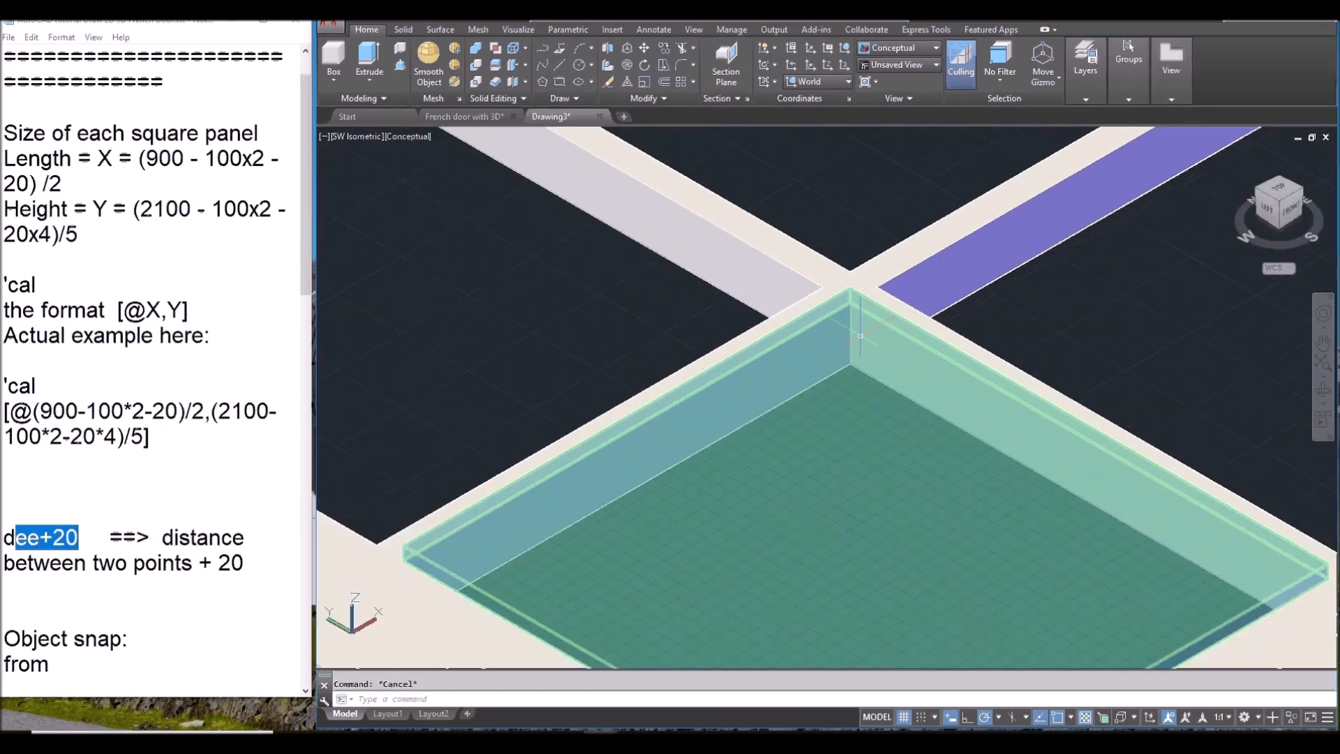
{"action": "scroll", "coordinate": [869, 391], "scroll_direction": "up", "scroll_amount": 2}
{"action": "type", "text": "m"}
{"action": "key", "text": "Return"}
{"action": "left_click", "coordinate": [848, 482]}
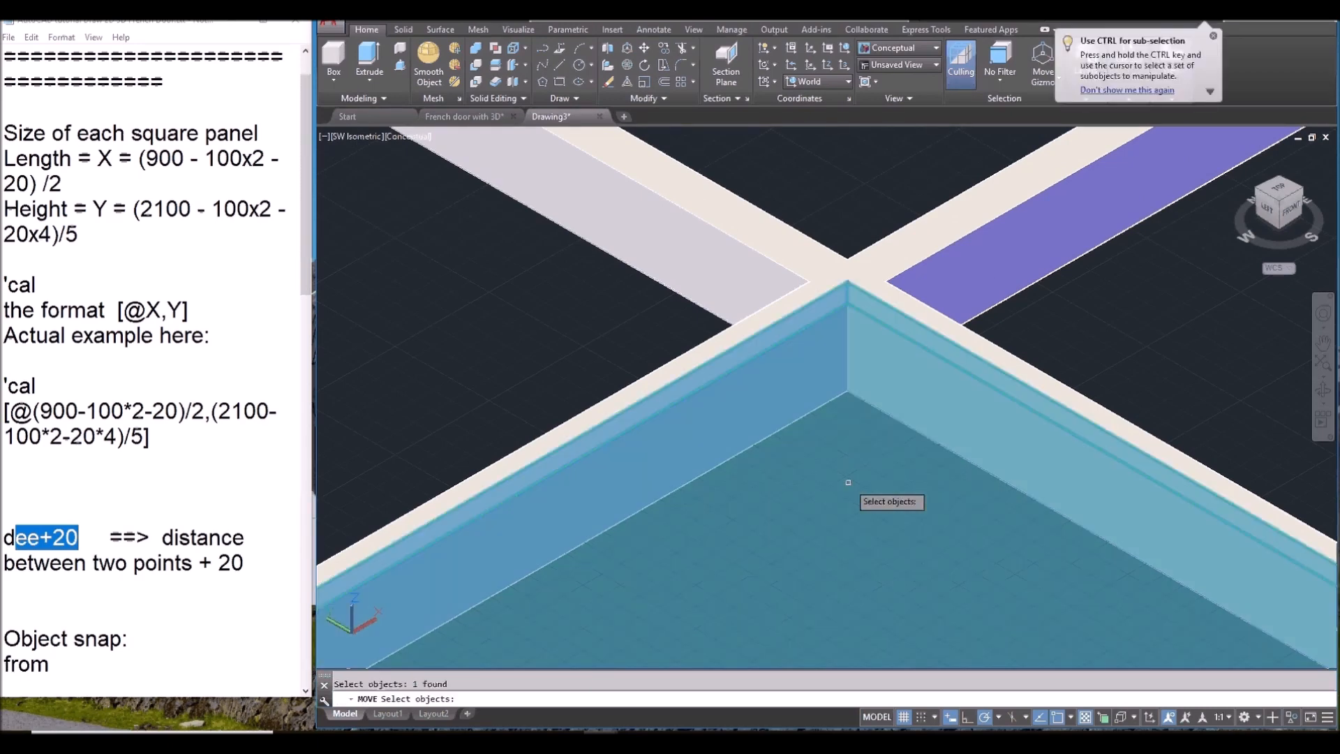
{"action": "key", "text": "Return"}
{"action": "scroll", "coordinate": [848, 454], "scroll_direction": "up", "scroll_amount": 1}
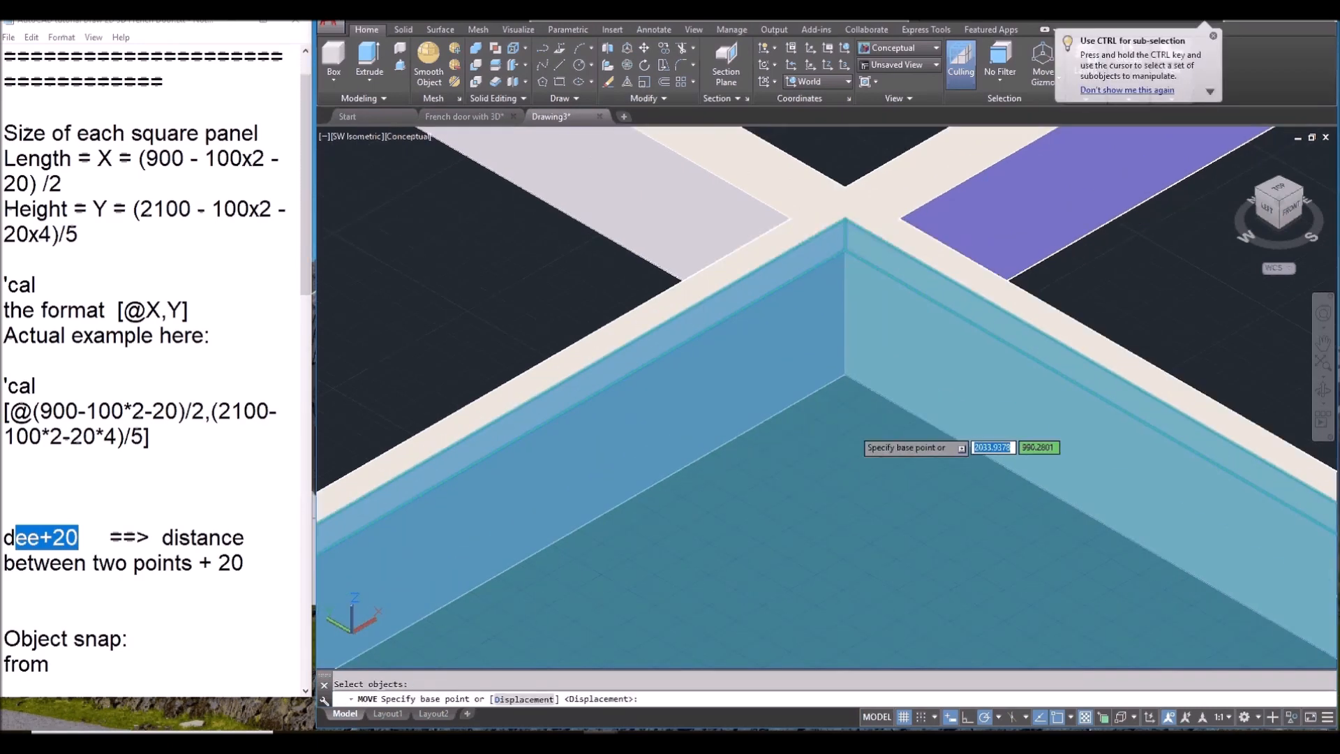
{"action": "left_click", "coordinate": [845, 234]}
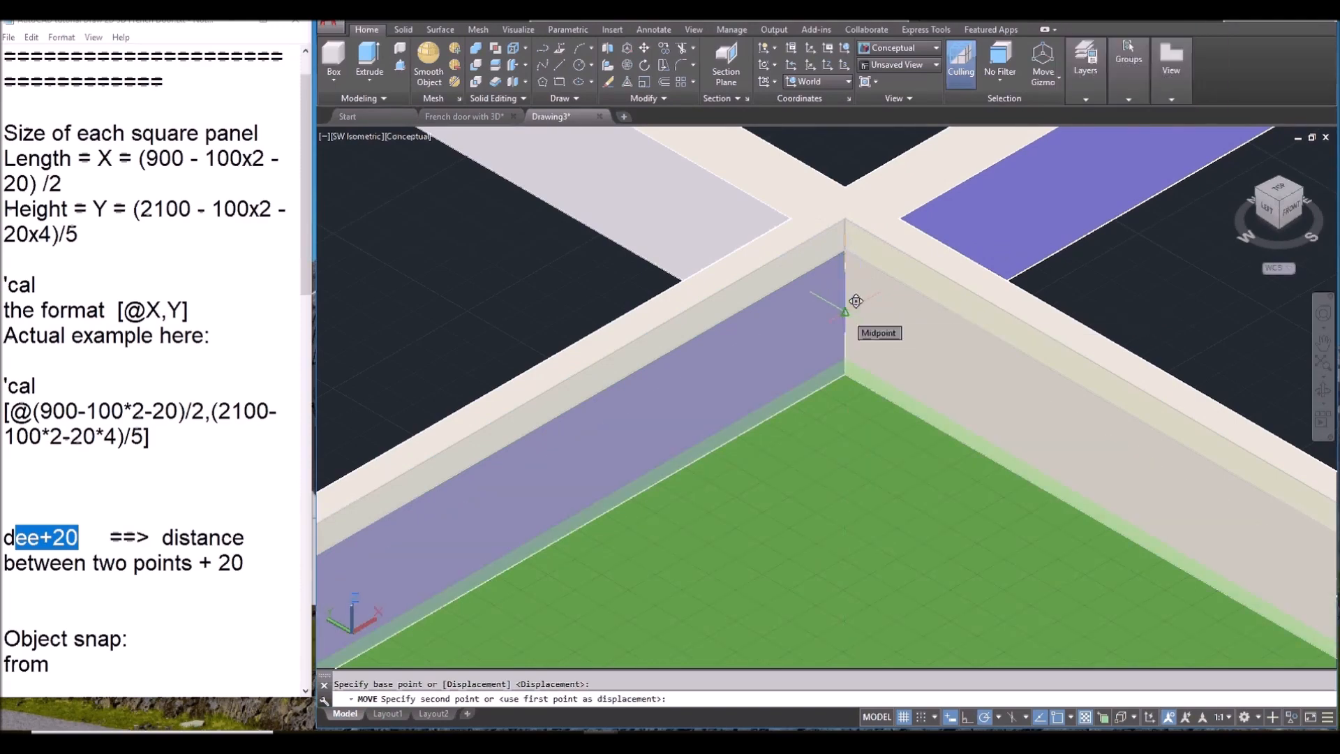
{"action": "left_click", "coordinate": [856, 301]}
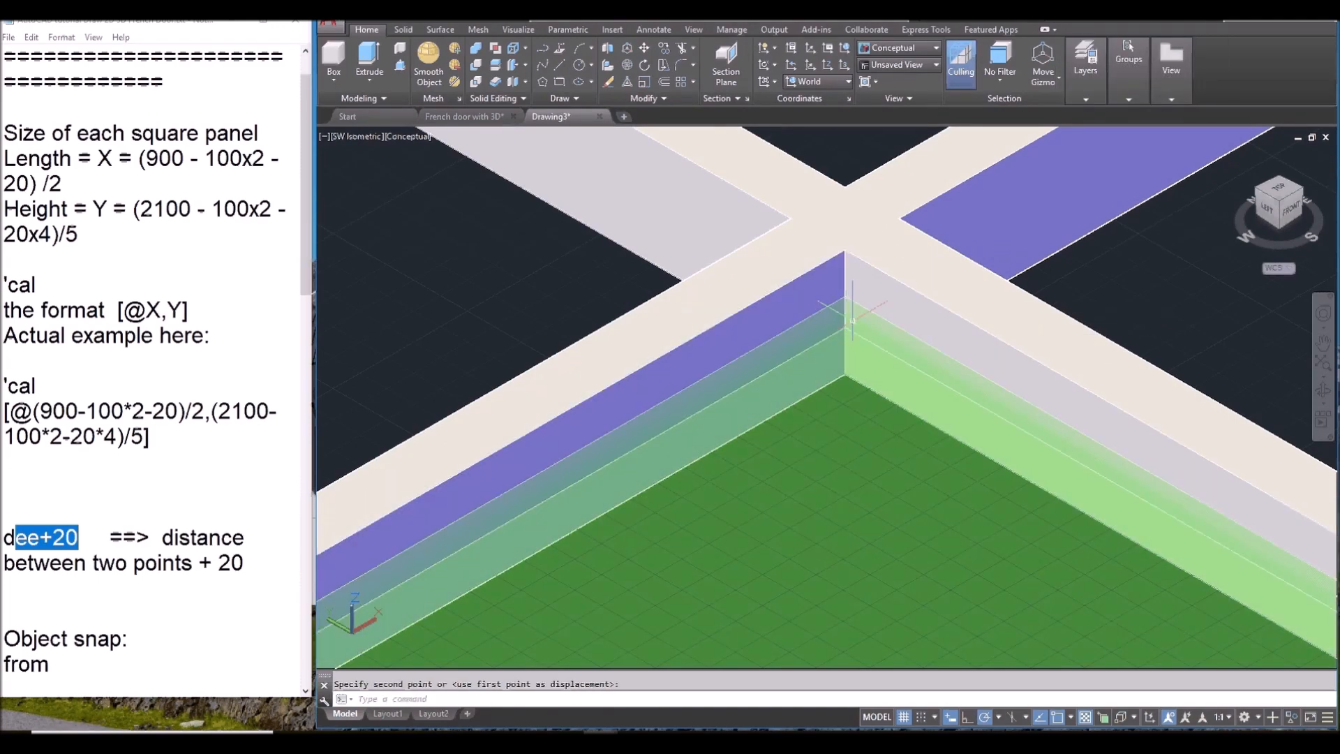
Step: Create a rectangular array of the green glass pane with 2 columns and 5 rows
{"action": "scroll", "coordinate": [891, 538], "scroll_direction": "down", "scroll_amount": 2}
{"action": "scroll", "coordinate": [891, 538], "scroll_direction": "down", "scroll_amount": 2}
{"action": "mouse_move", "coordinate": [891, 539]}
{"action": "middle_mouse_down"}
{"action": "mouse_move", "coordinate": [927, 583]}
{"action": "mouse_move", "coordinate": [957, 564]}
{"action": "mouse_move", "coordinate": [856, 626]}
{"action": "mouse_move", "coordinate": [913, 594]}
{"action": "mouse_move", "coordinate": [883, 519]}
{"action": "middle_mouse_up"}
{"action": "scroll", "coordinate": [957, 564], "scroll_direction": "down", "scroll_amount": 2}
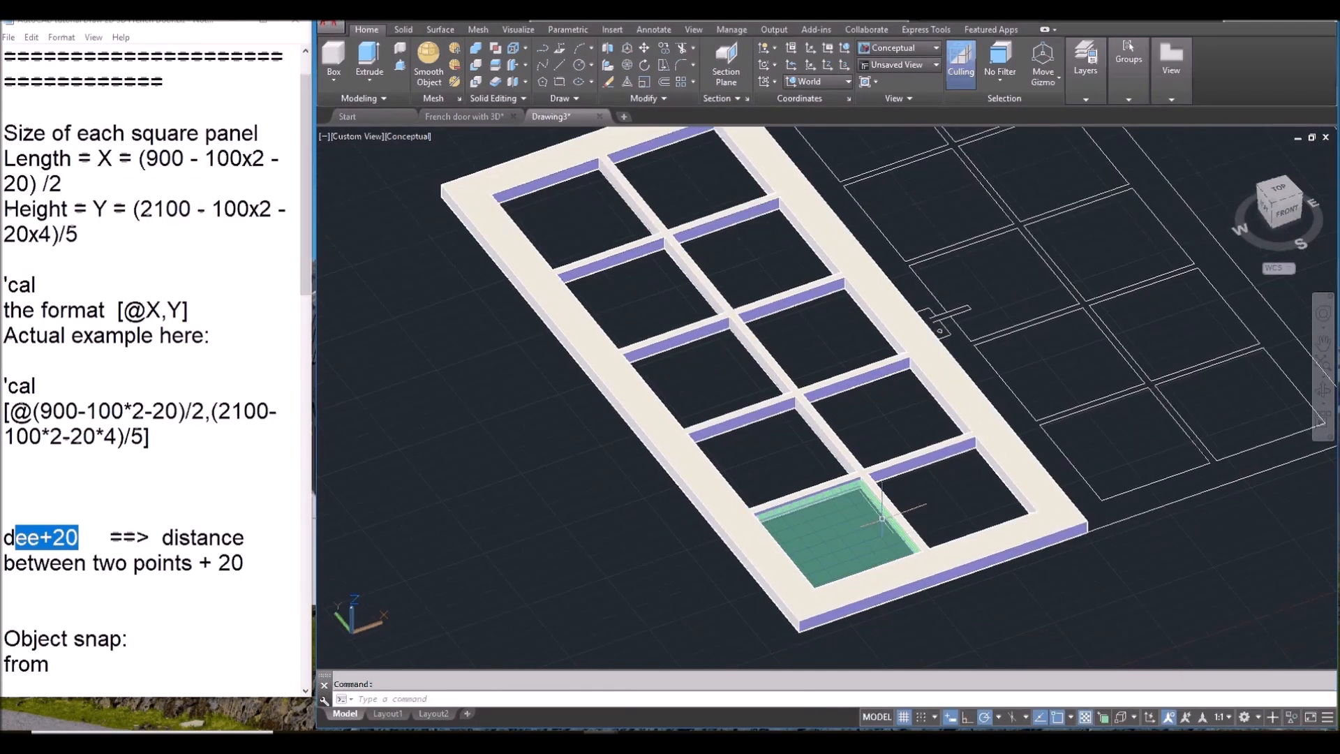
{"action": "left_click", "coordinate": [680, 81]}
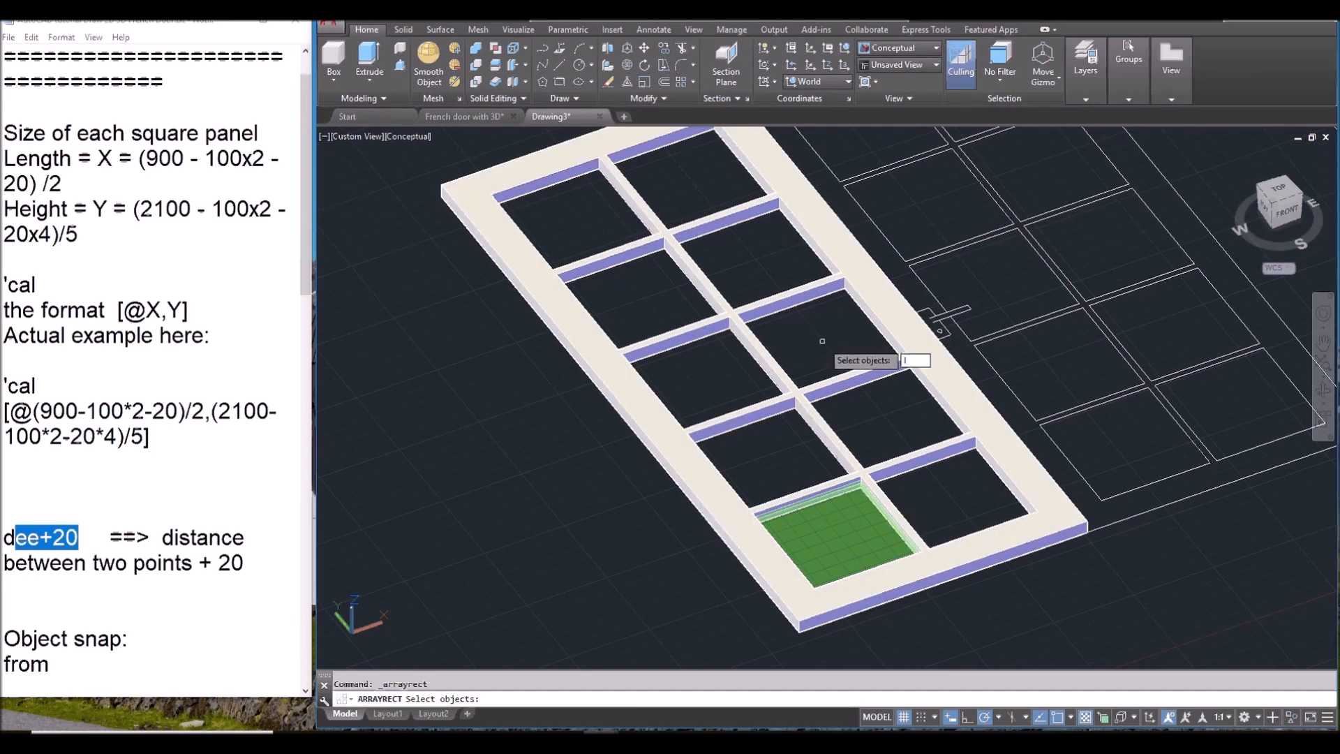
{"action": "key", "text": "Return"}
{"action": "key", "text": "Return"}
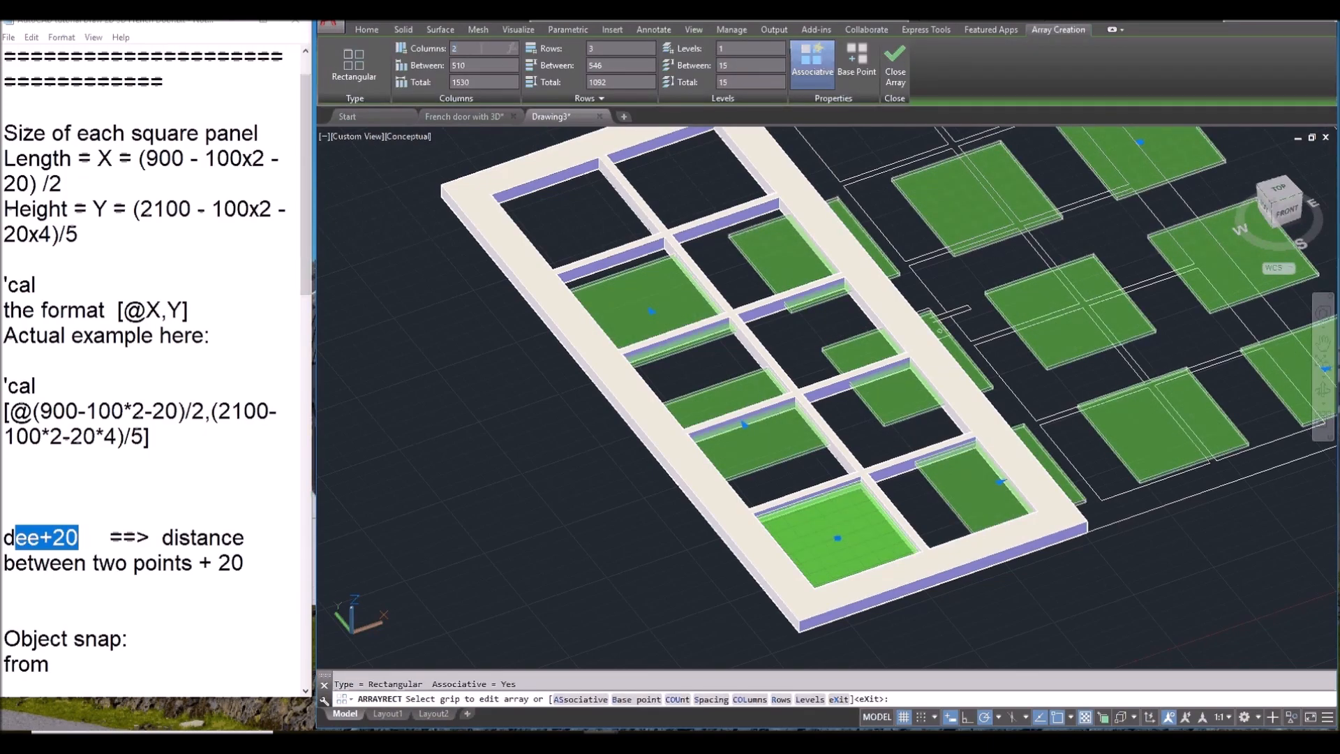
{"action": "left_click", "coordinate": [609, 49]}
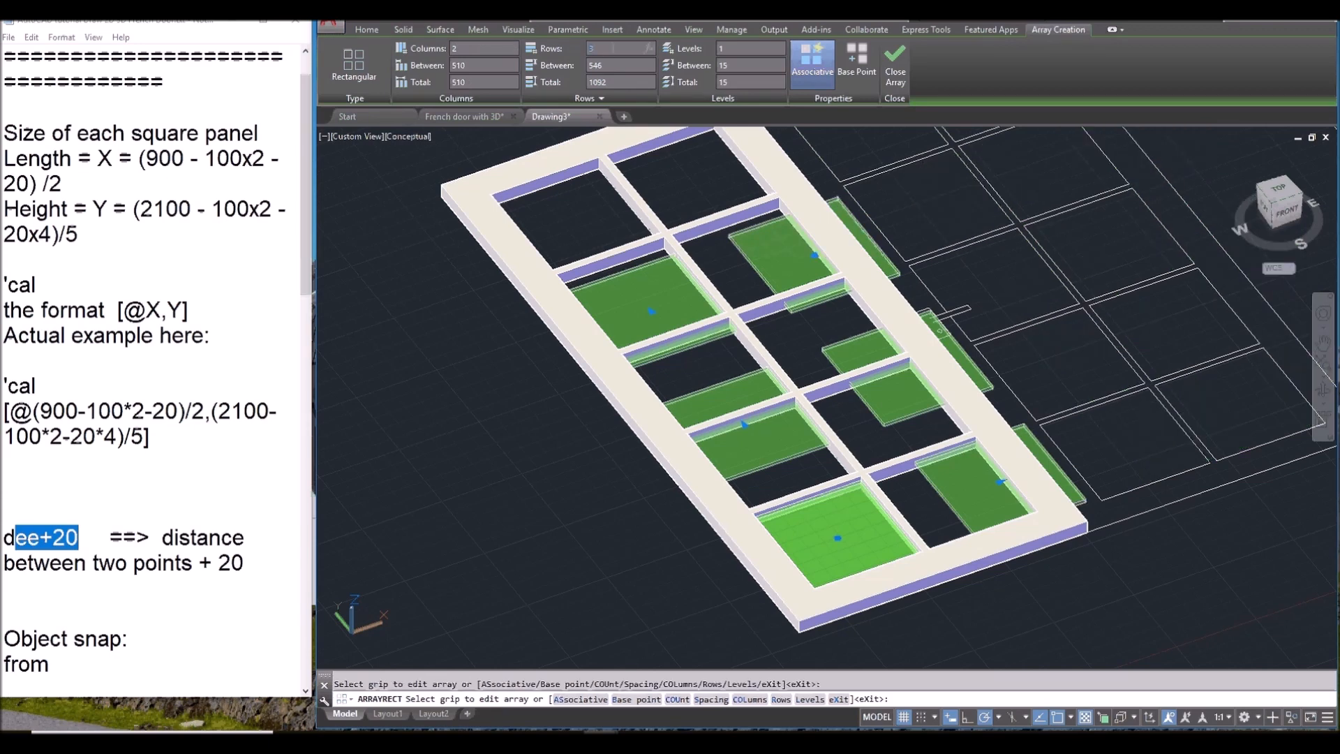
{"action": "type", "text": "5"}
{"action": "key", "text": "Return"}
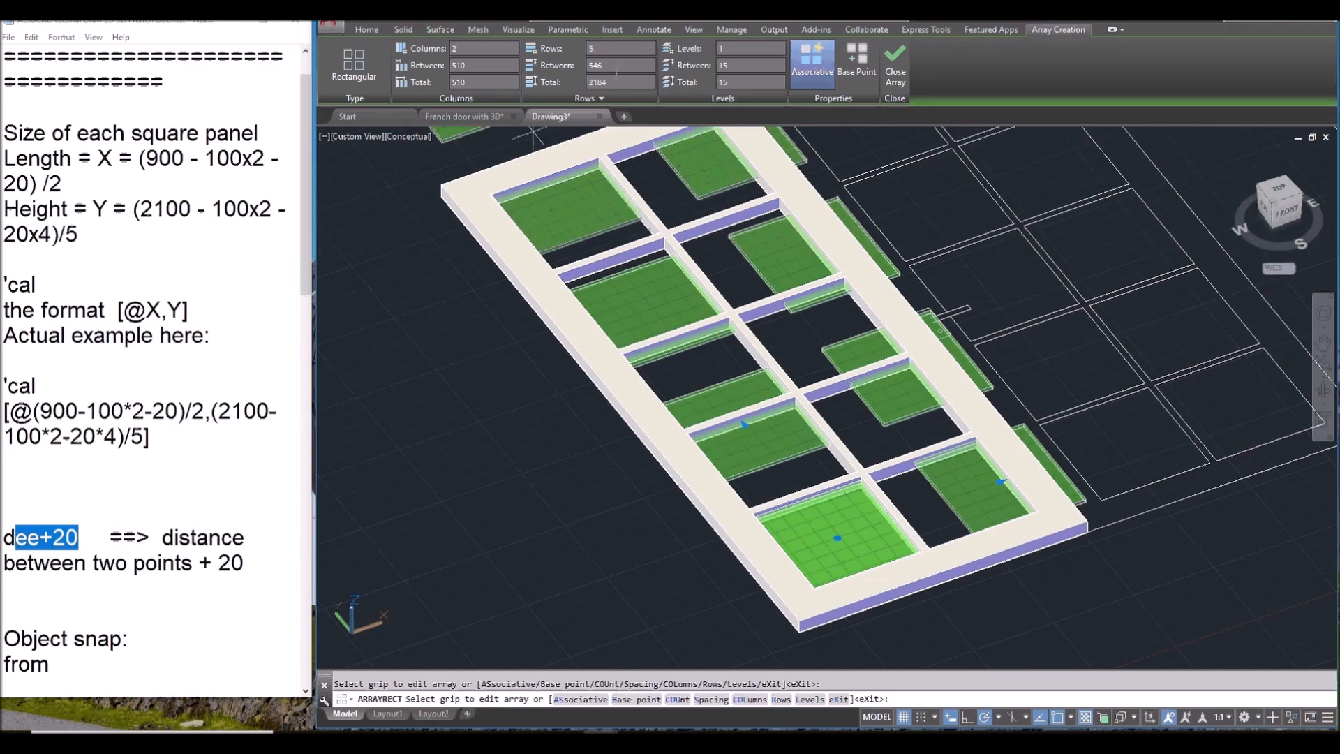
Step: Set the pane array's spacing to 360 between columns and 384 between rows, picking matching corners of adjacent openings, and finish the array
{"action": "left_click", "coordinate": [712, 699]}
{"action": "scroll", "coordinate": [841, 548], "scroll_direction": "up", "scroll_amount": 4}
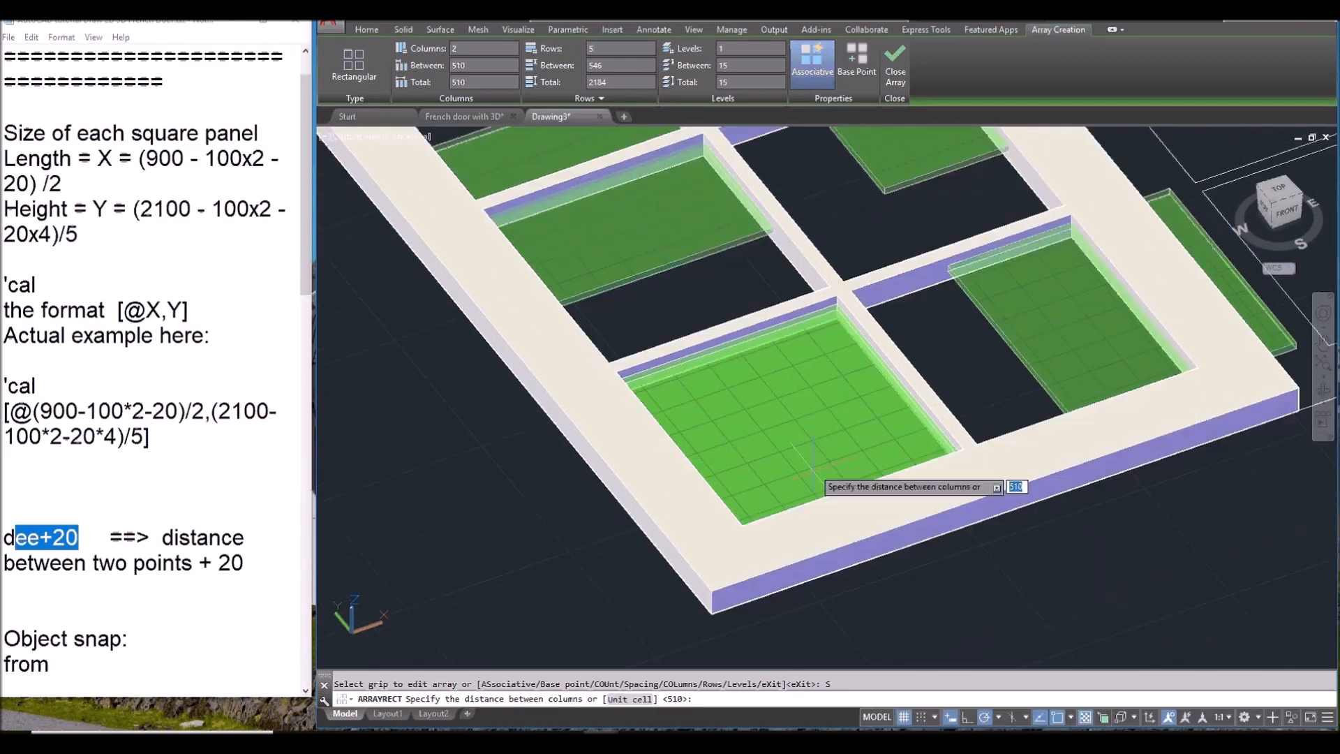
{"action": "left_click", "coordinate": [741, 525]}
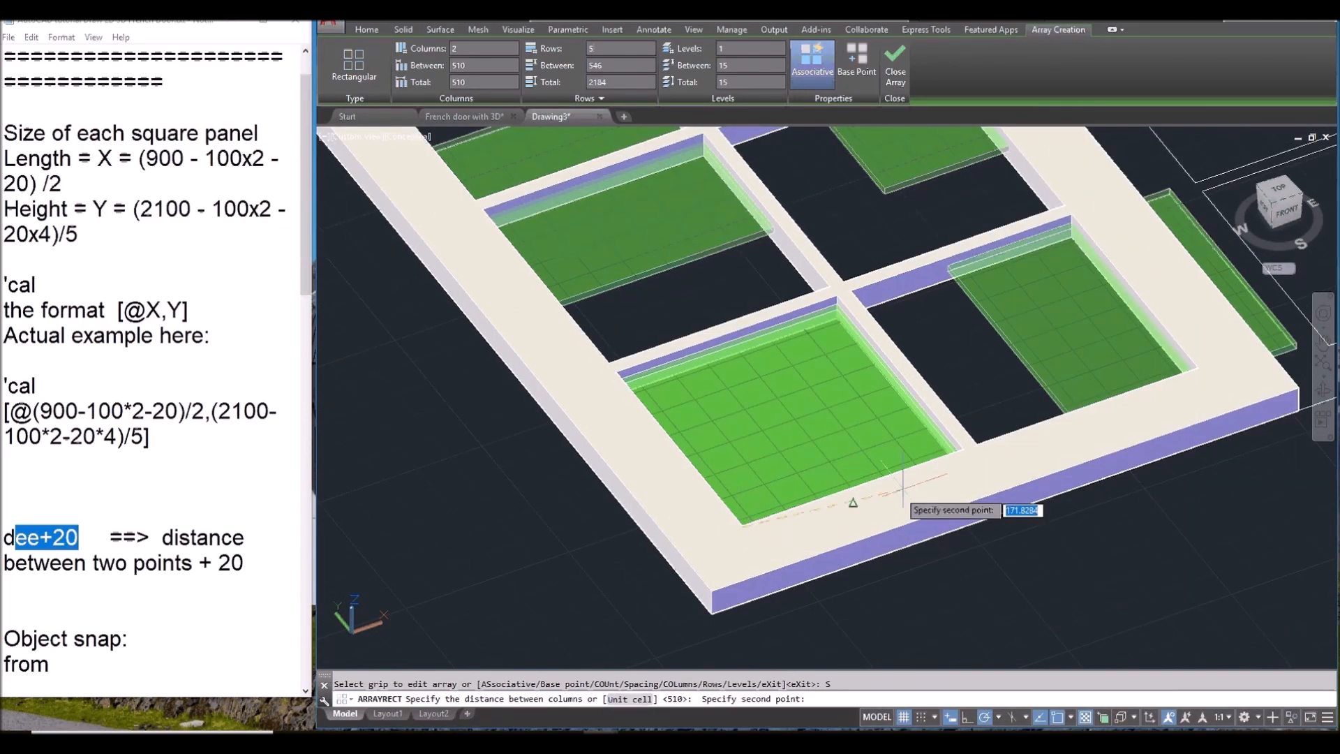
{"action": "left_click", "coordinate": [978, 446]}
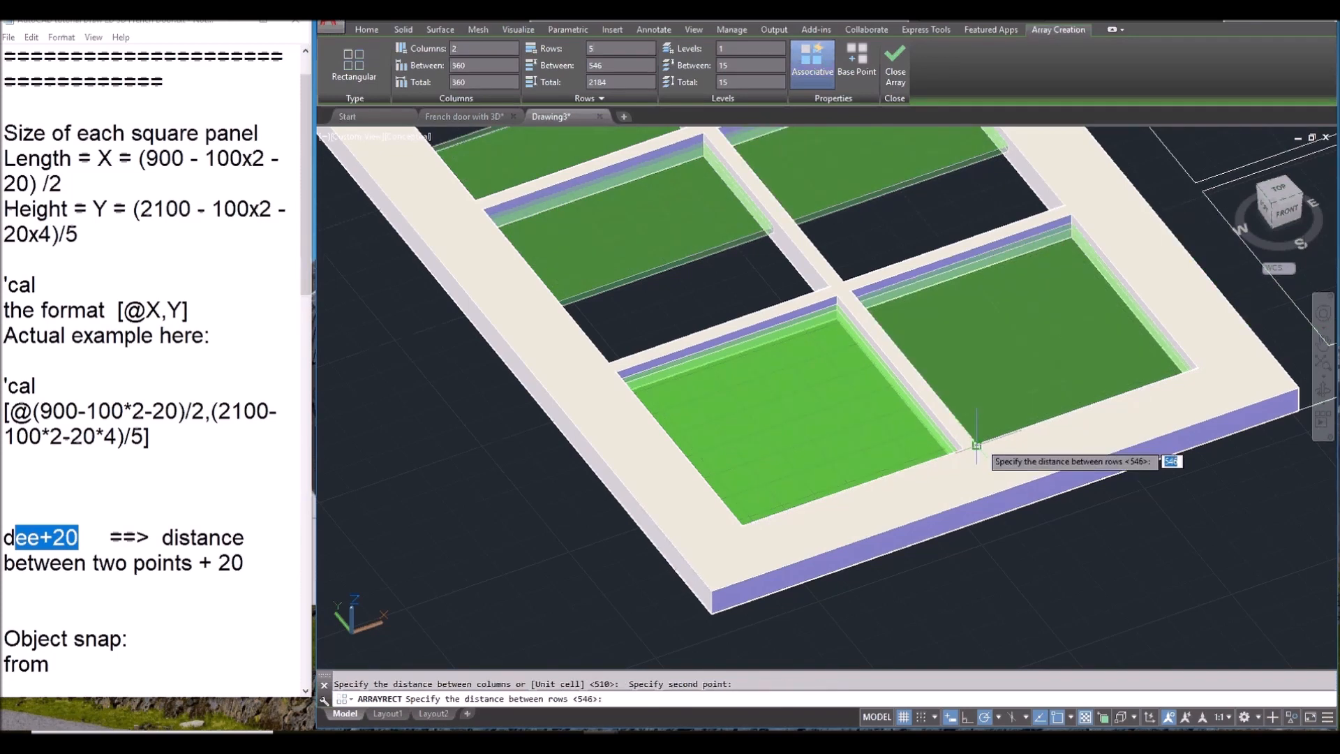
{"action": "left_click", "coordinate": [741, 527]}
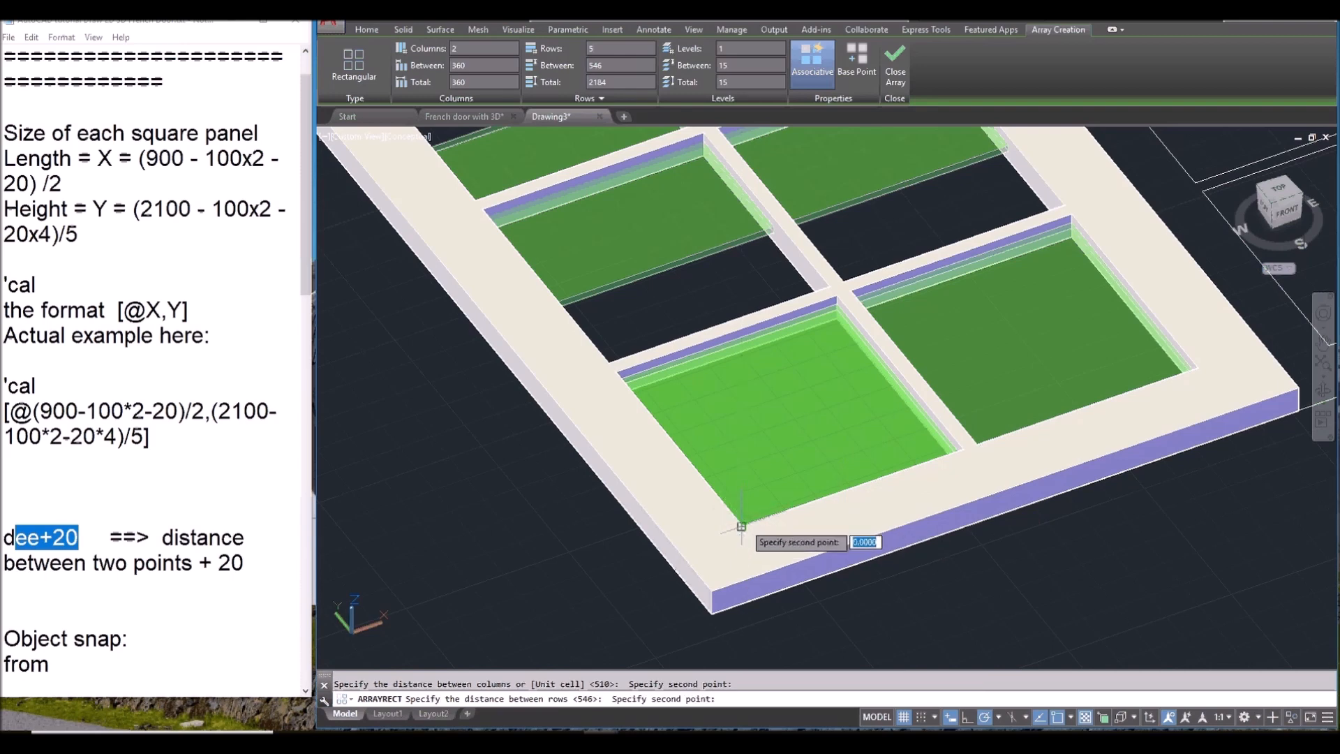
{"action": "left_click", "coordinate": [609, 363]}
{"action": "scroll", "coordinate": [892, 269], "scroll_direction": "down", "scroll_amount": 4}
{"action": "middle_click_drag", "start_coordinate": [891, 269], "coordinate": [853, 536]}
{"action": "scroll", "coordinate": [757, 316], "scroll_direction": "up", "scroll_amount": 6}
{"action": "scroll", "coordinate": [758, 315], "scroll_direction": "down", "scroll_amount": 4}
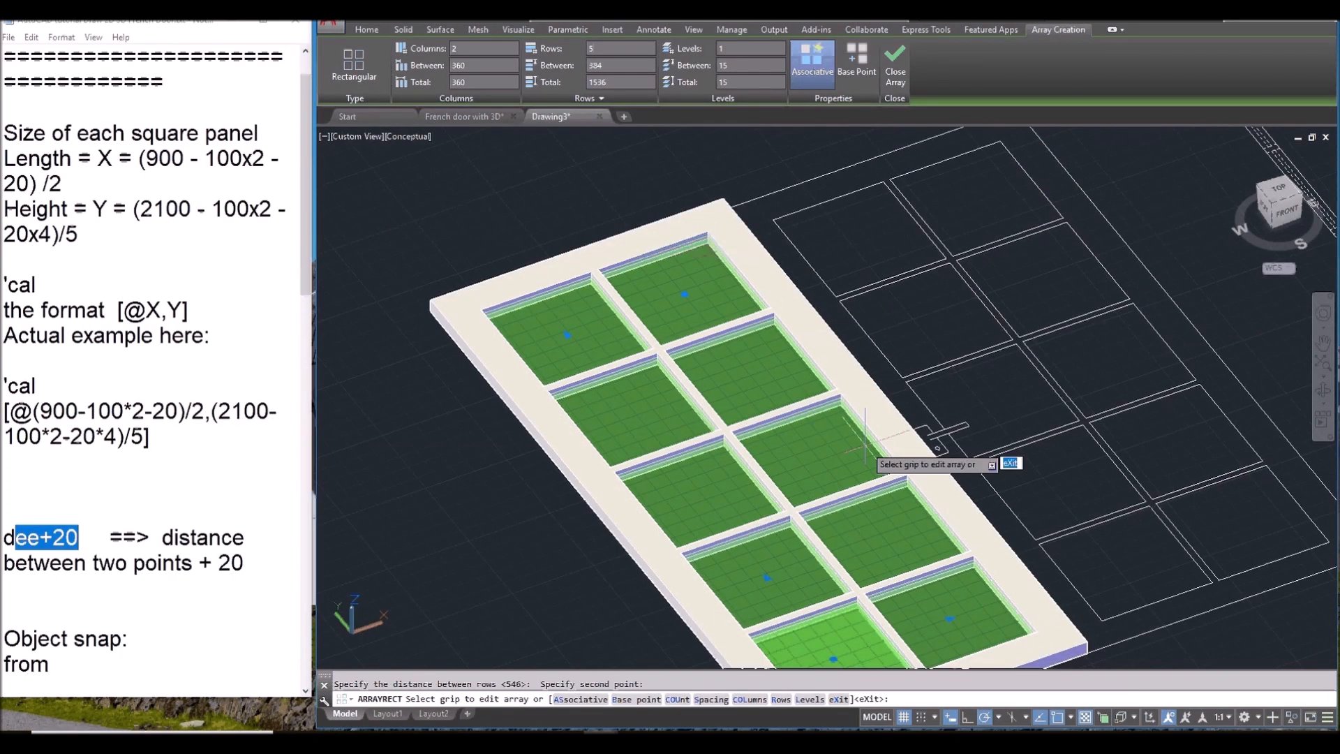
{"action": "key", "text": "Return"}
Step: End object isolation to bring back the left door's hidden handle, plate and keyhole objects
{"action": "scroll", "coordinate": [958, 447], "scroll_direction": "down", "scroll_amount": 4}
{"action": "middle_click_drag", "start_coordinate": [958, 450], "coordinate": [976, 473], "text": "shift"}
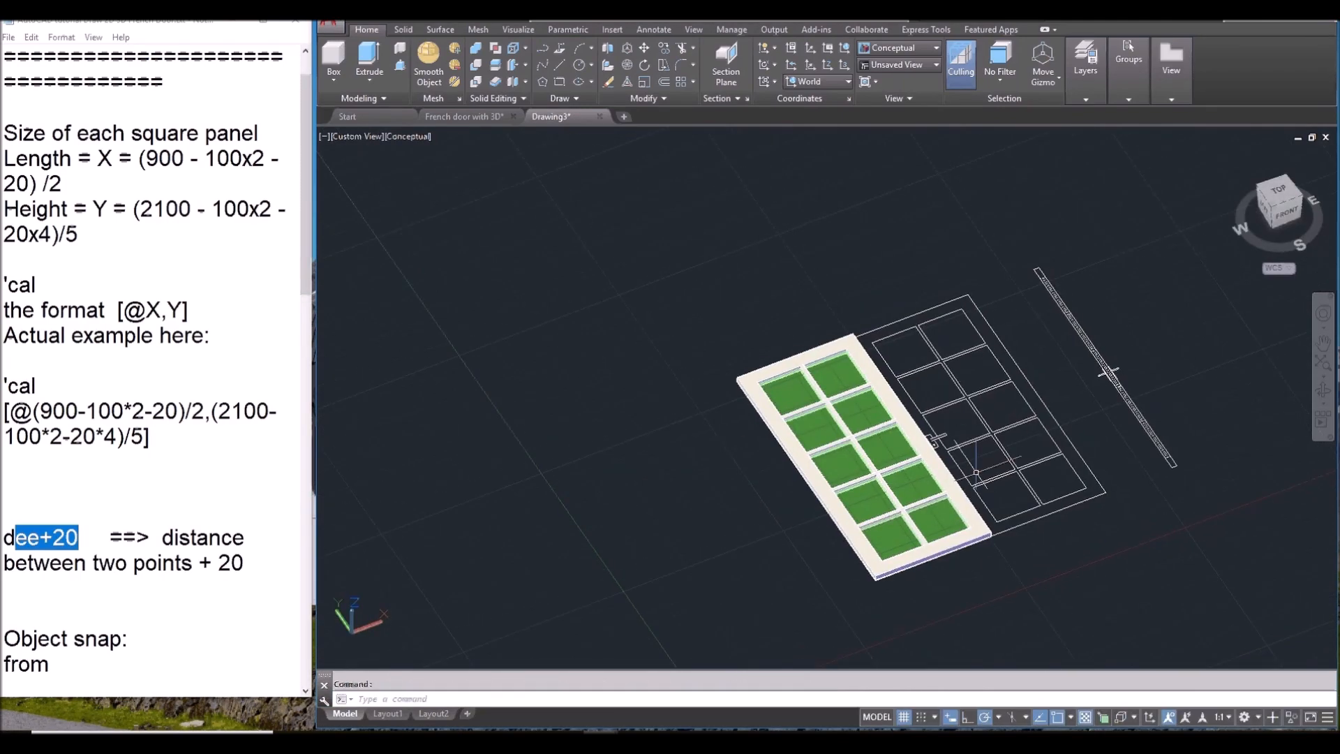
{"action": "scroll", "coordinate": [761, 457], "scroll_direction": "up", "scroll_amount": 5}
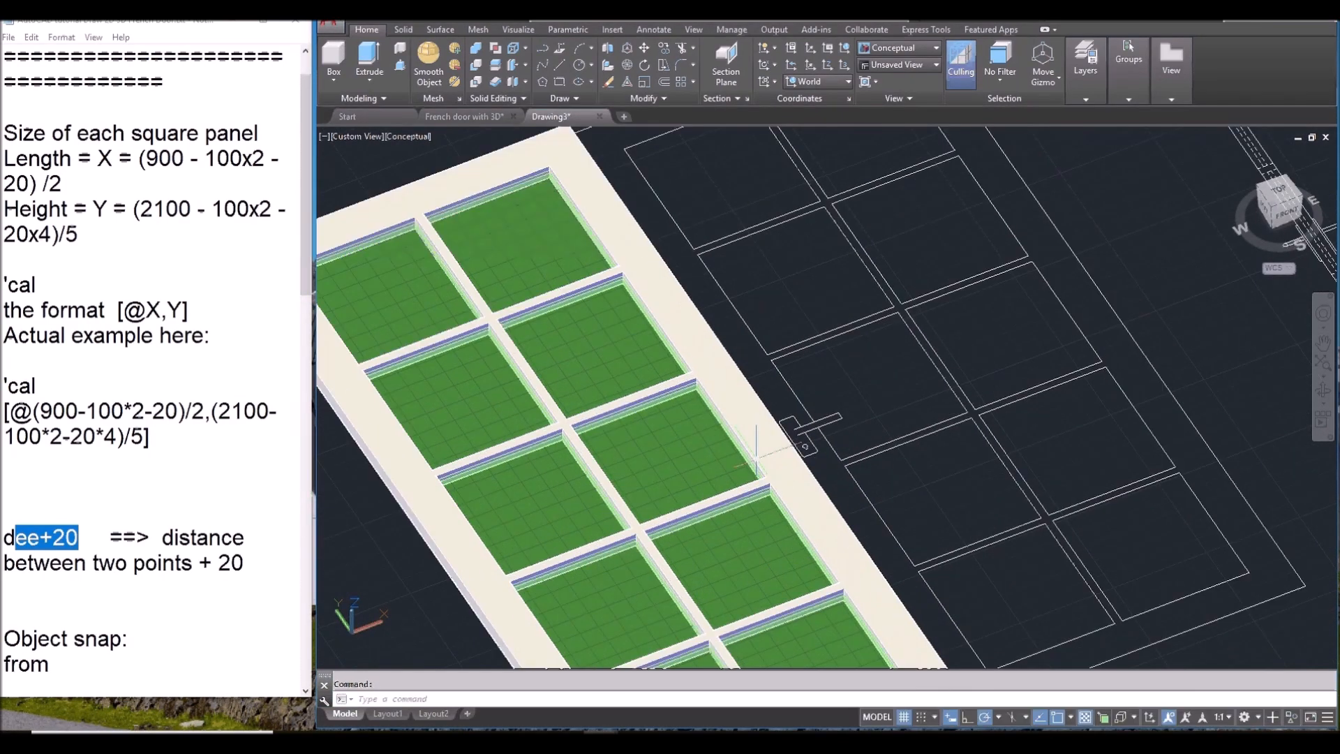
{"action": "scroll", "coordinate": [736, 398], "scroll_direction": "down", "scroll_amount": 4}
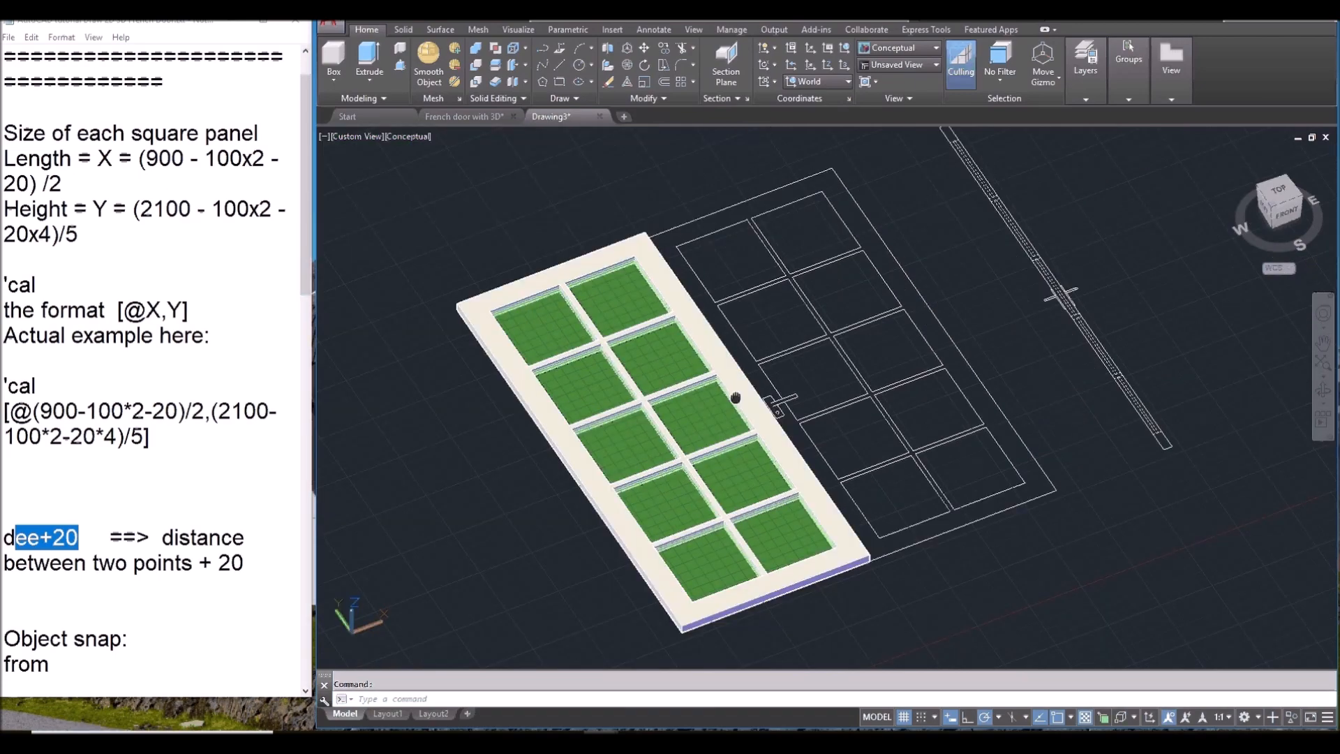
{"action": "scroll", "coordinate": [736, 398], "scroll_direction": "up", "scroll_amount": 2}
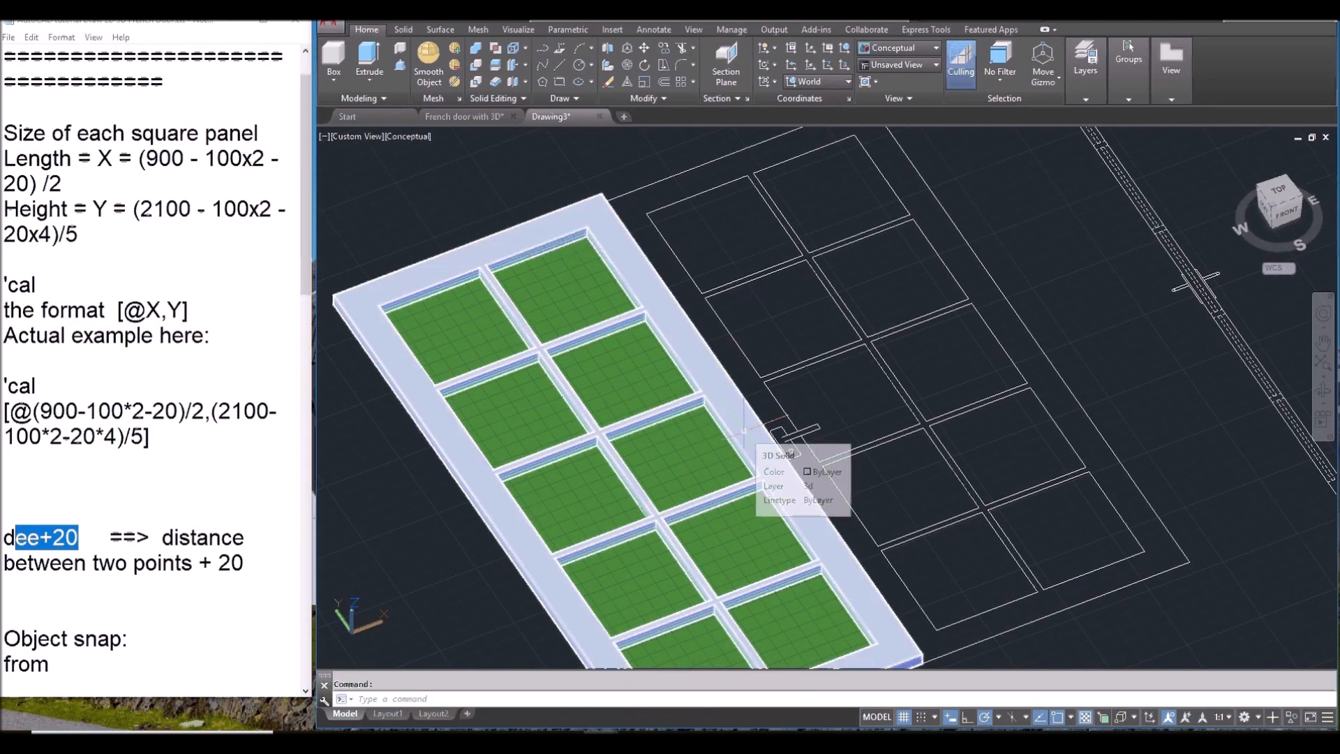
{"action": "key", "text": "Escape"}
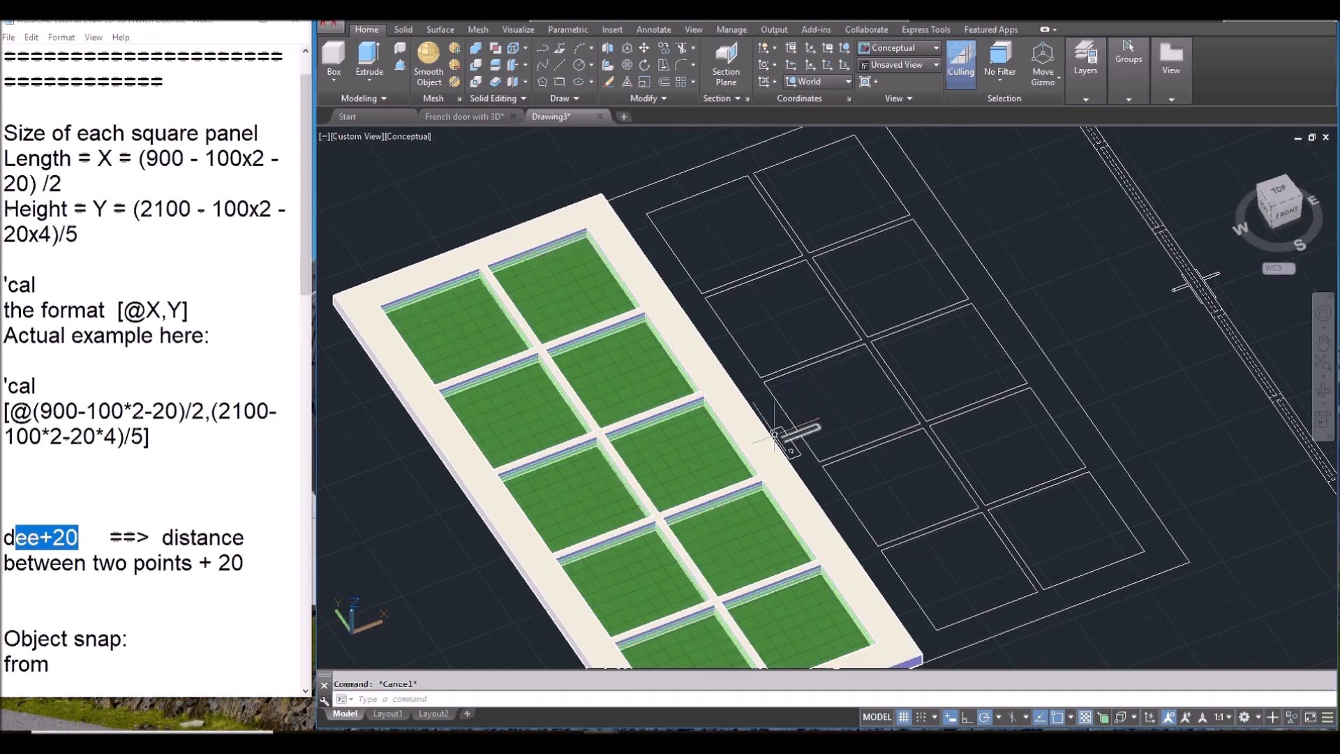
{"action": "right_click", "coordinate": [840, 382]}
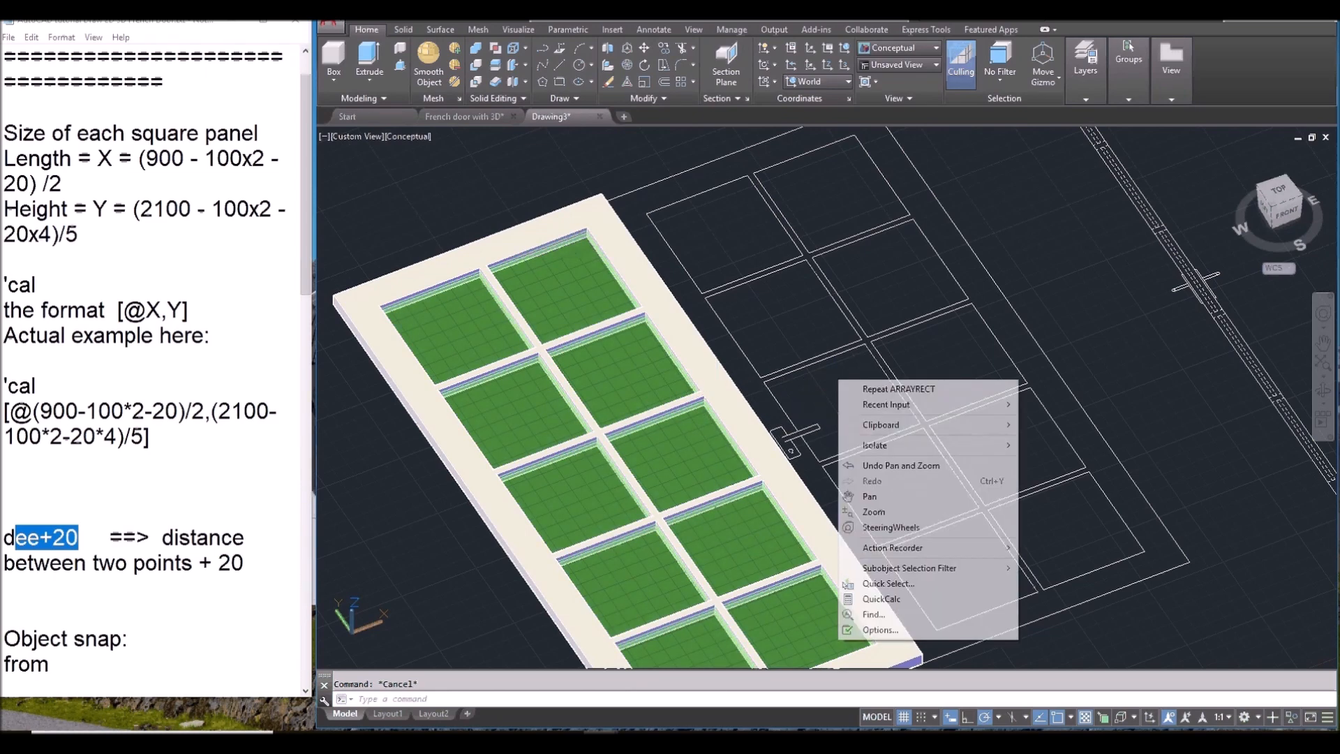
{"action": "mouse_move", "coordinate": [894, 445]}
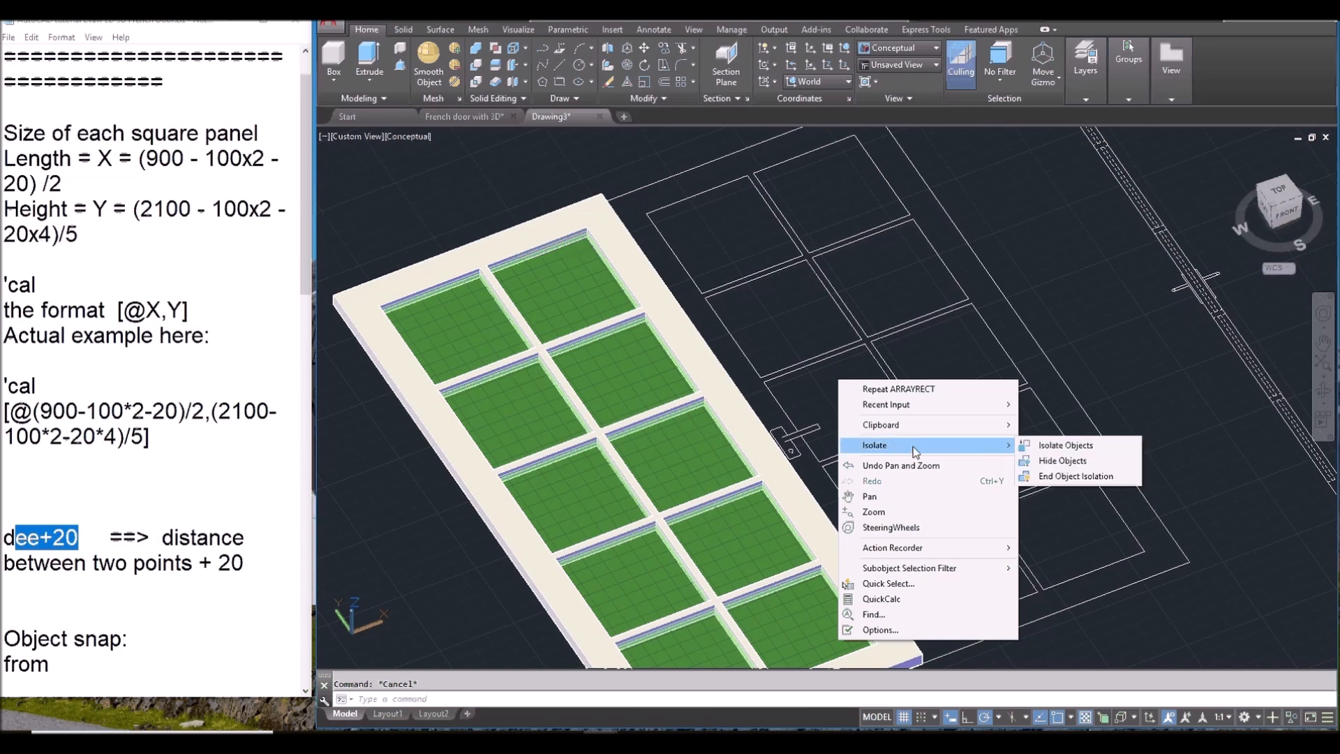
{"action": "left_click", "coordinate": [1050, 476]}
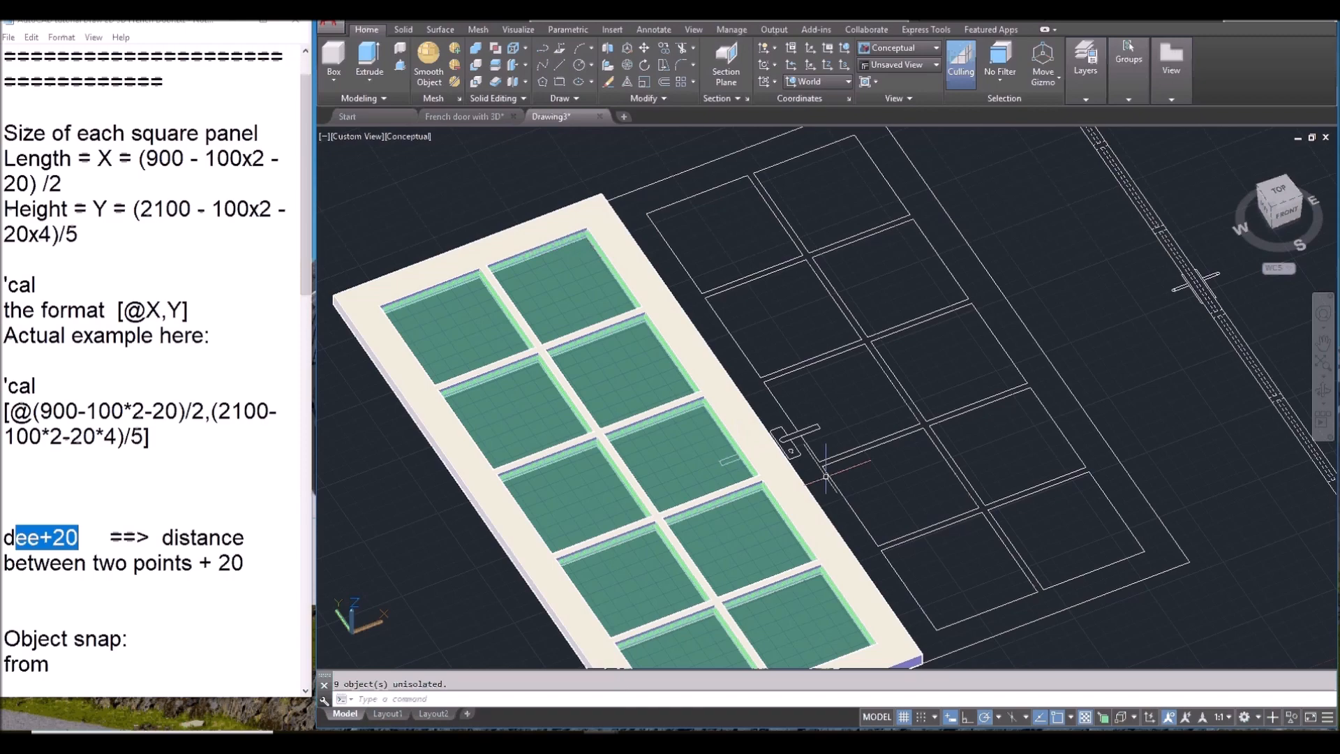
Step: Hide the left door's 3D frame and its glass pane array
{"action": "left_click", "coordinate": [621, 447]}
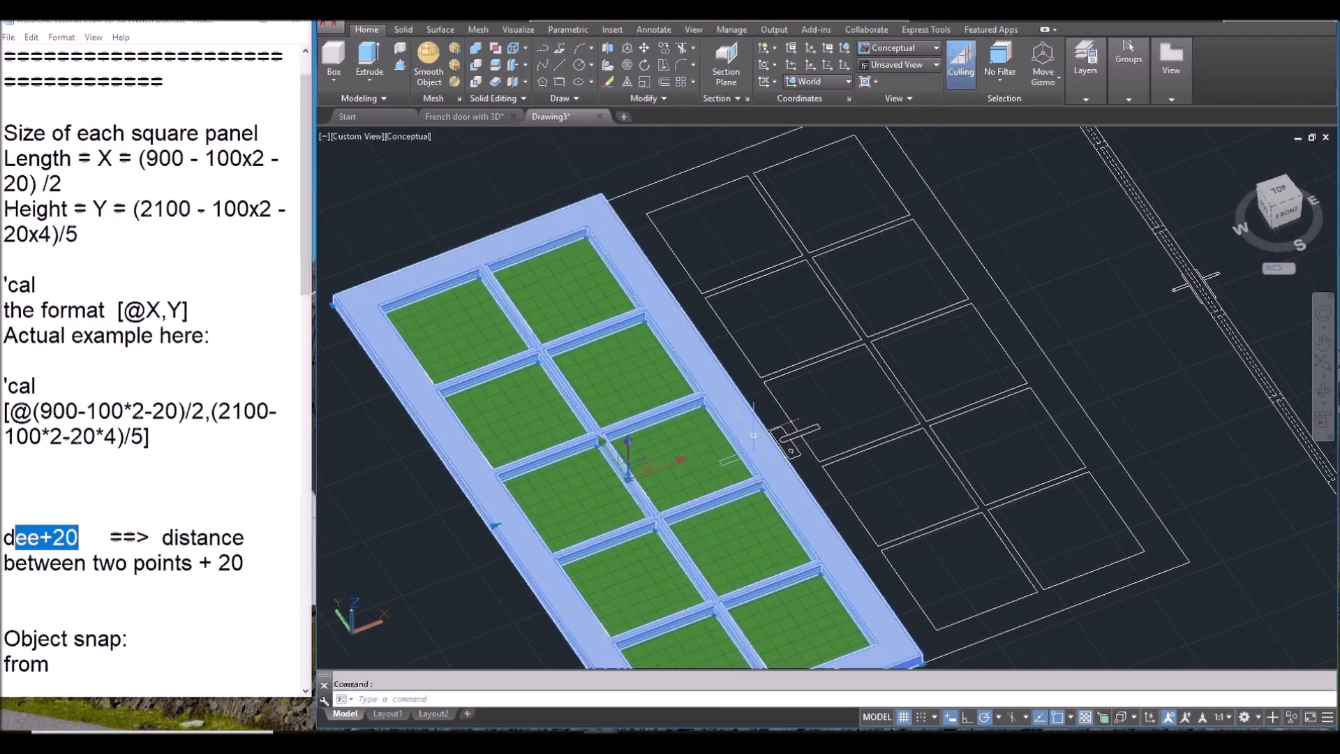
{"action": "left_click", "coordinate": [640, 378]}
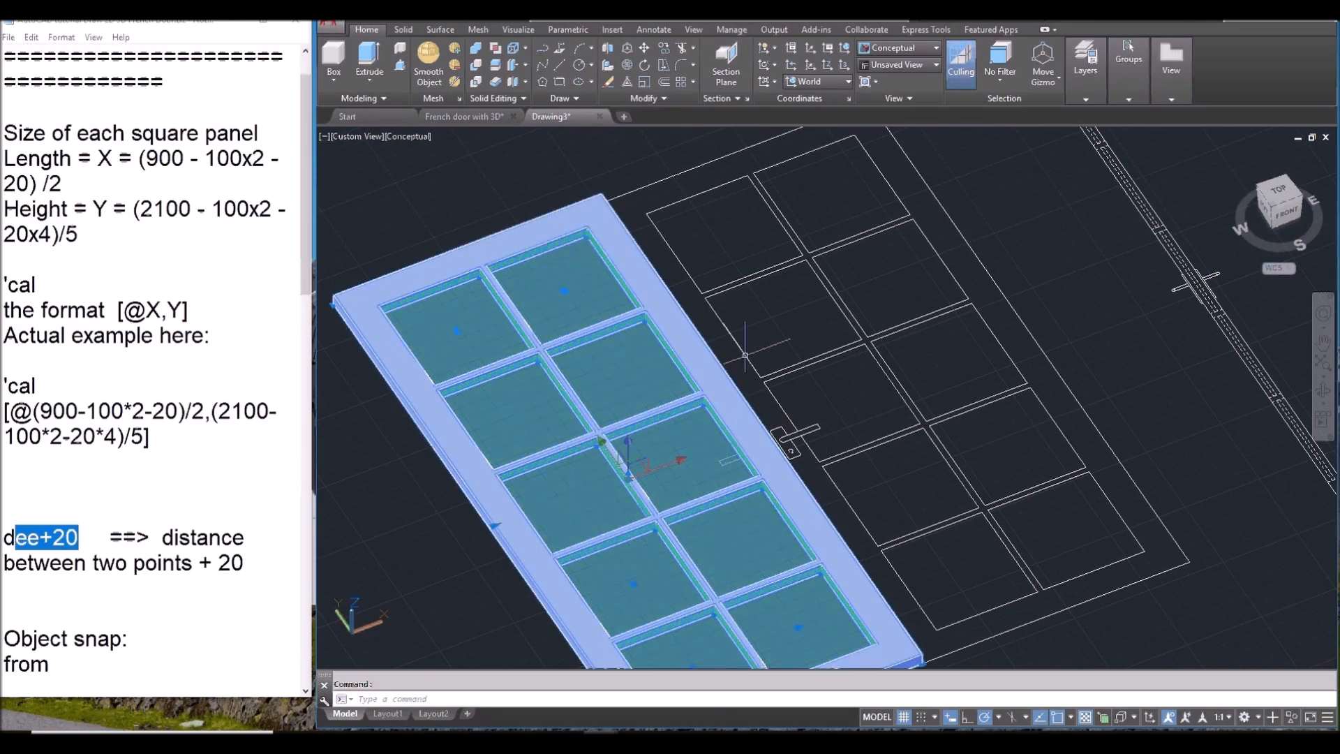
{"action": "right_click", "coordinate": [775, 314]}
{"action": "mouse_move", "coordinate": [883, 441]}
{"action": "left_click", "coordinate": [908, 457]}
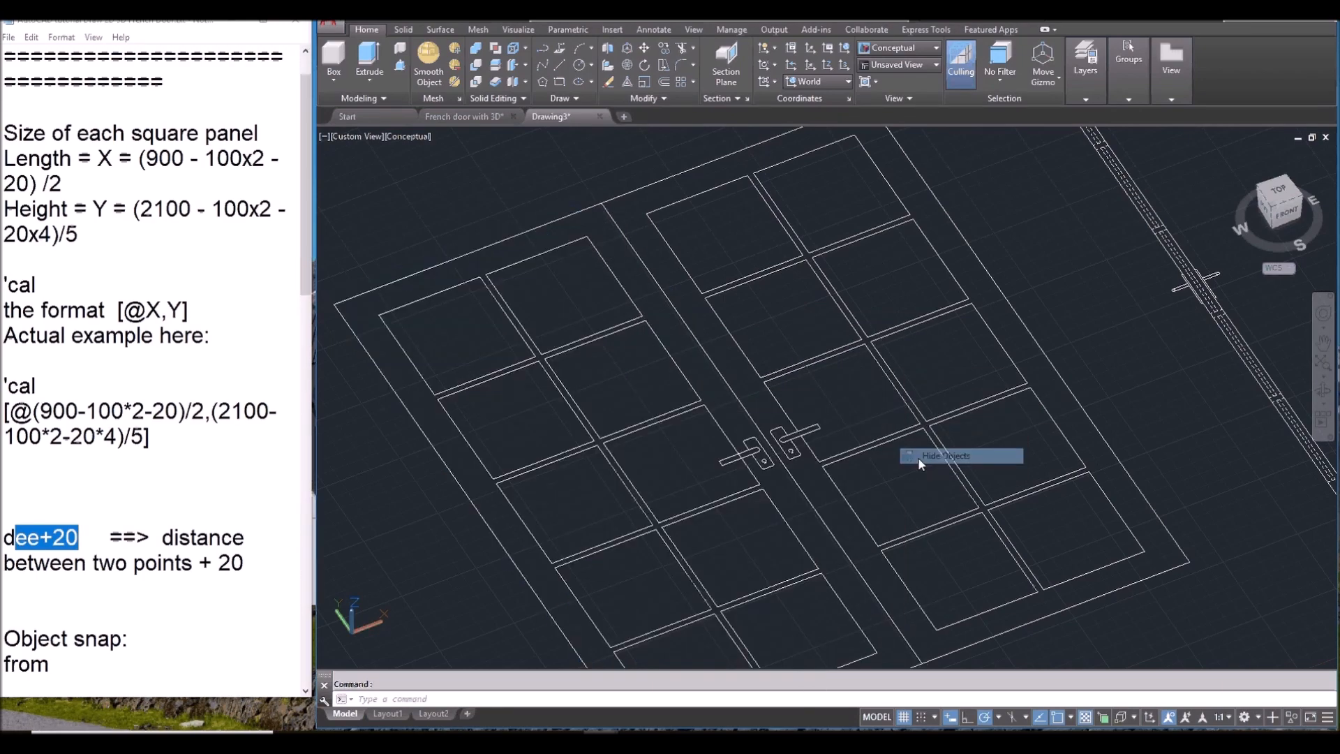
{"action": "scroll", "coordinate": [768, 467], "scroll_direction": "up", "scroll_amount": 5}
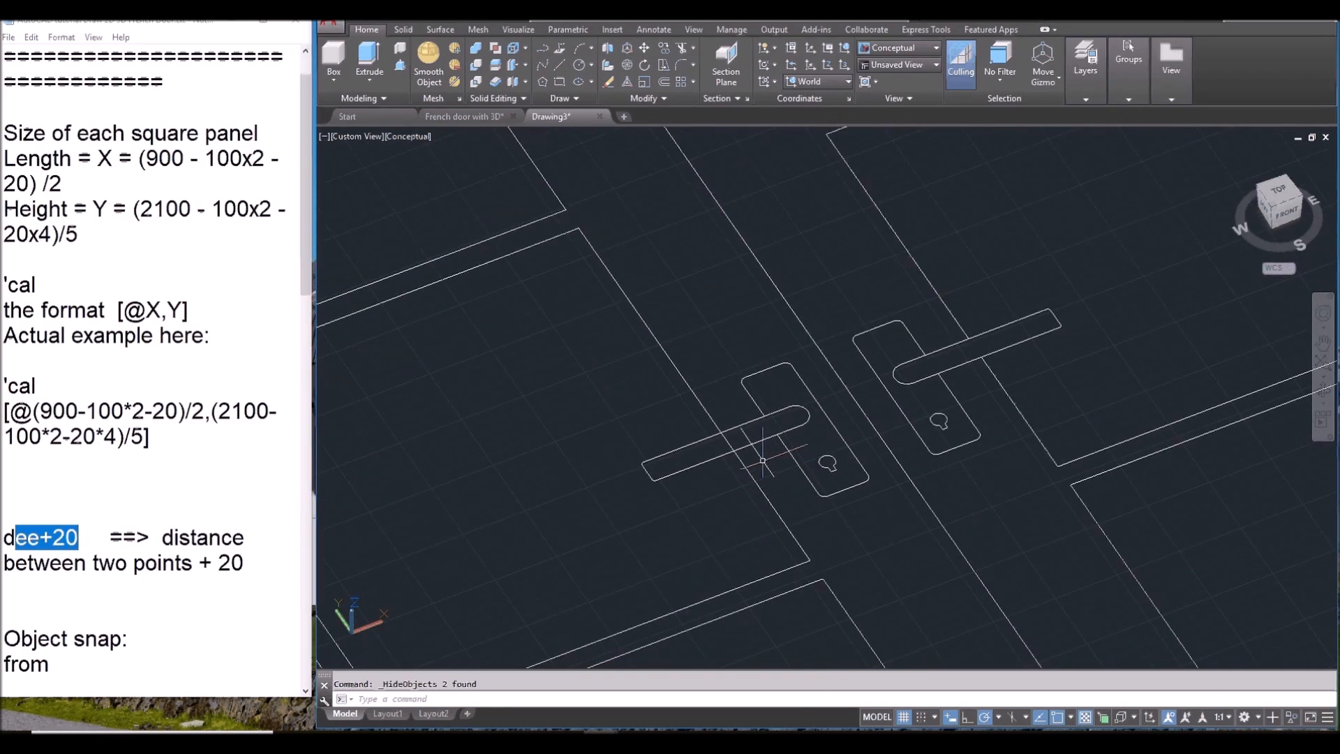
Step: Highlight the Sweep entry in the notes' list of 3D commands
{"action": "scroll", "coordinate": [775, 471], "scroll_direction": "up", "scroll_amount": 2}
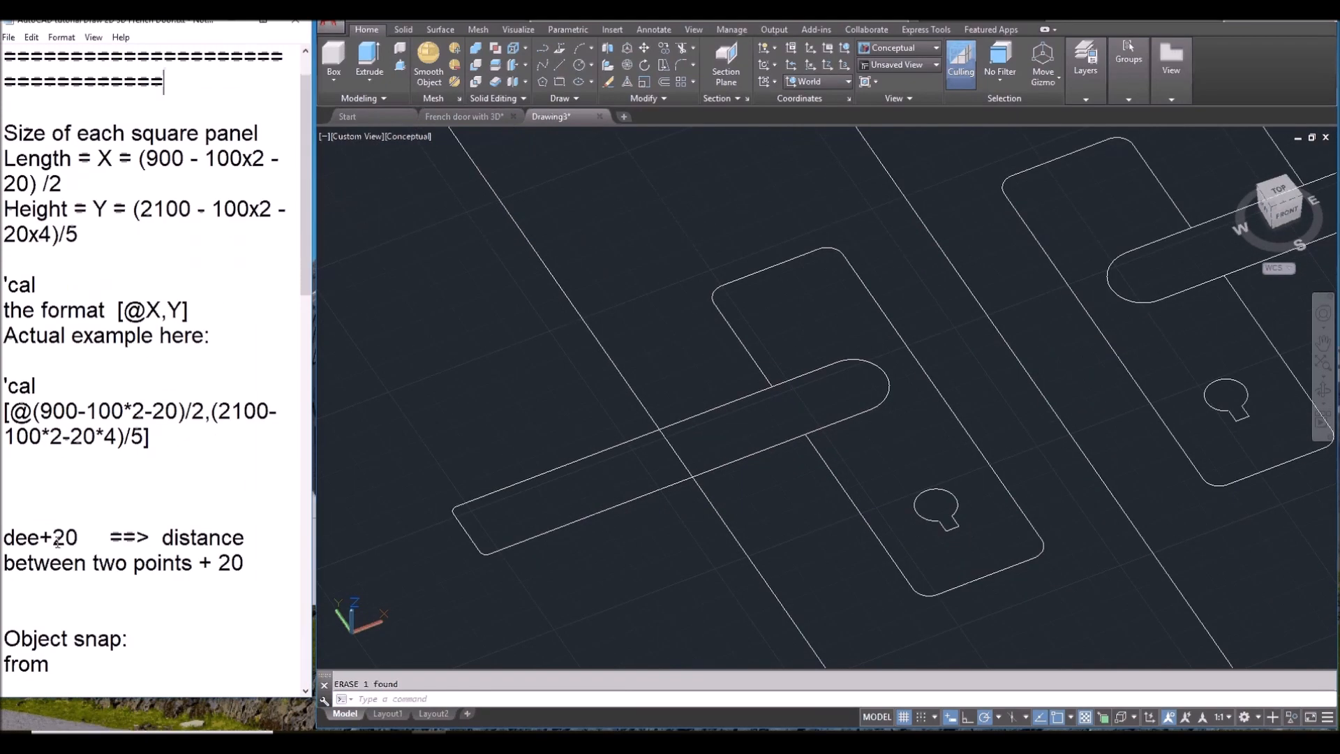
{"action": "scroll", "coordinate": [74, 529], "scroll_direction": "down", "scroll_amount": 8}
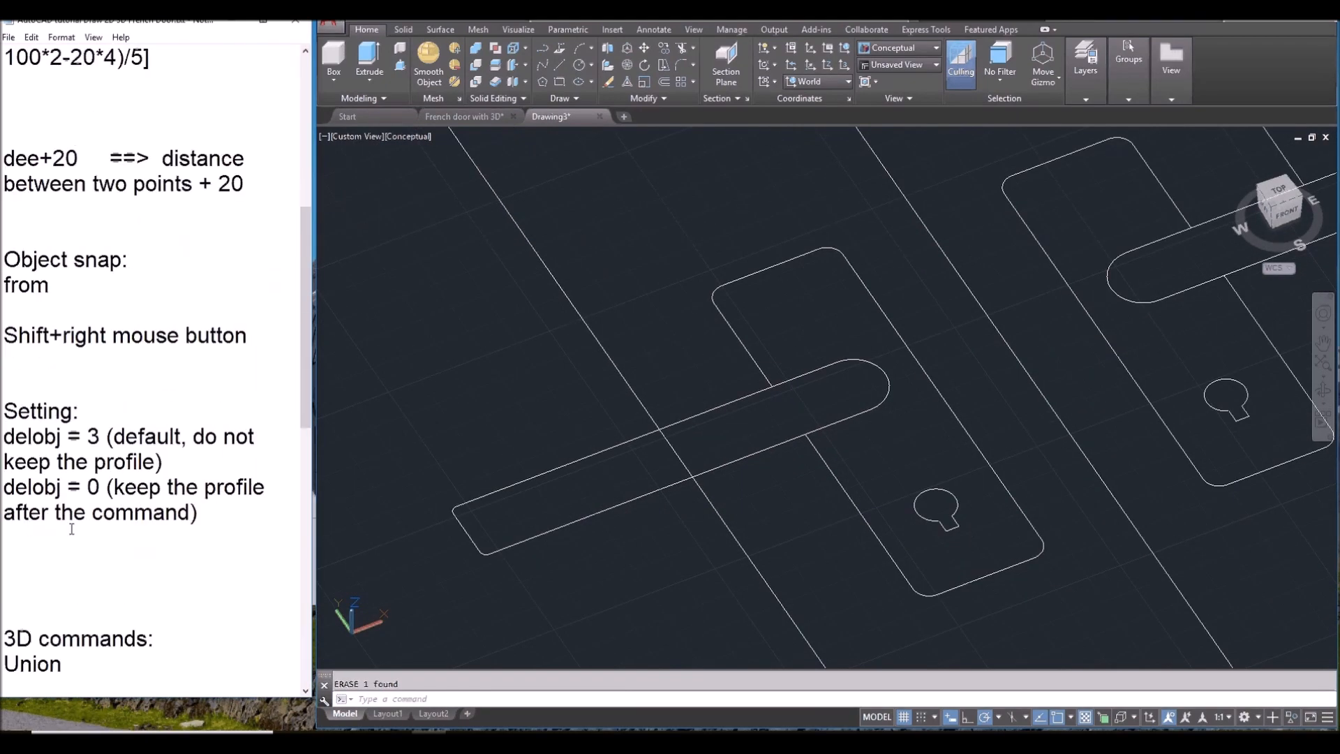
{"action": "double_click", "coordinate": [67, 462]}
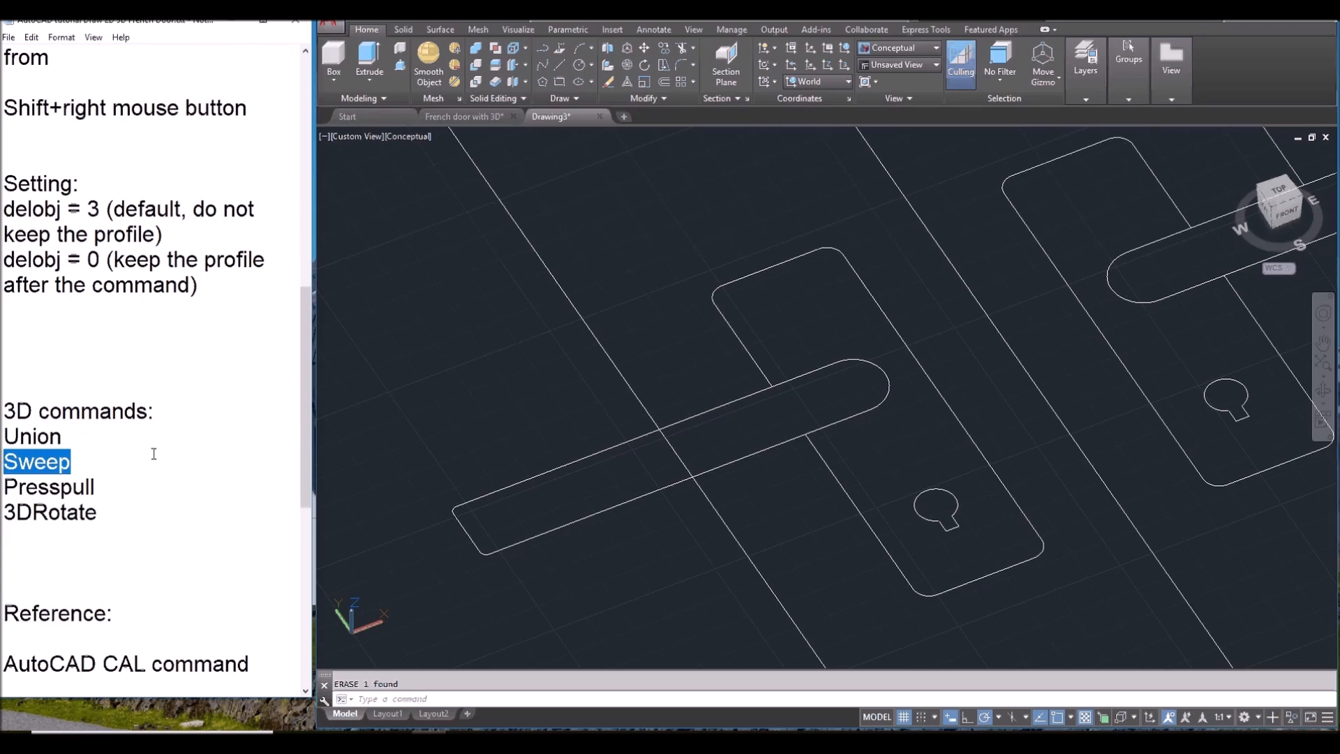
Step: Draw a polyline from the midpoint of the left handle's short end to its rounded end's centre, then 50 towards the keyhole
{"action": "left_click", "coordinate": [778, 426]}
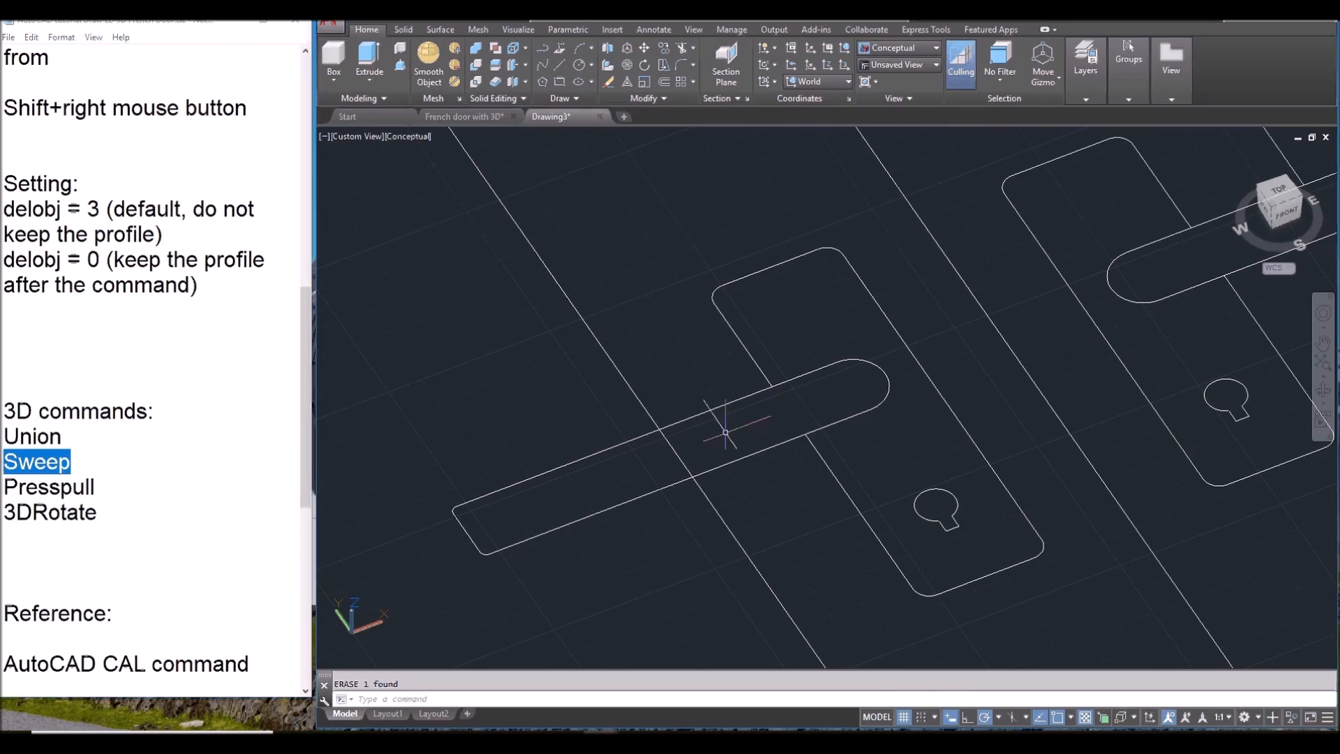
{"action": "type", "text": "PL"}
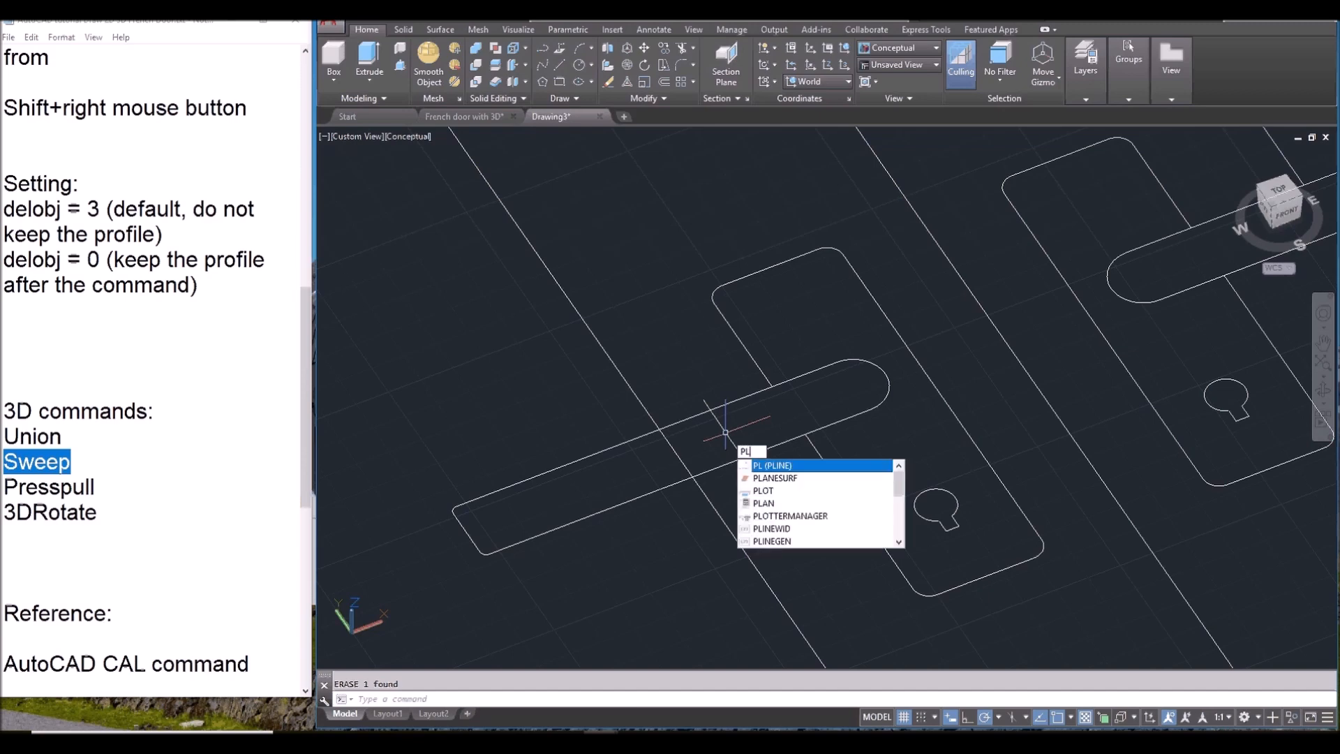
{"action": "key", "text": "Return"}
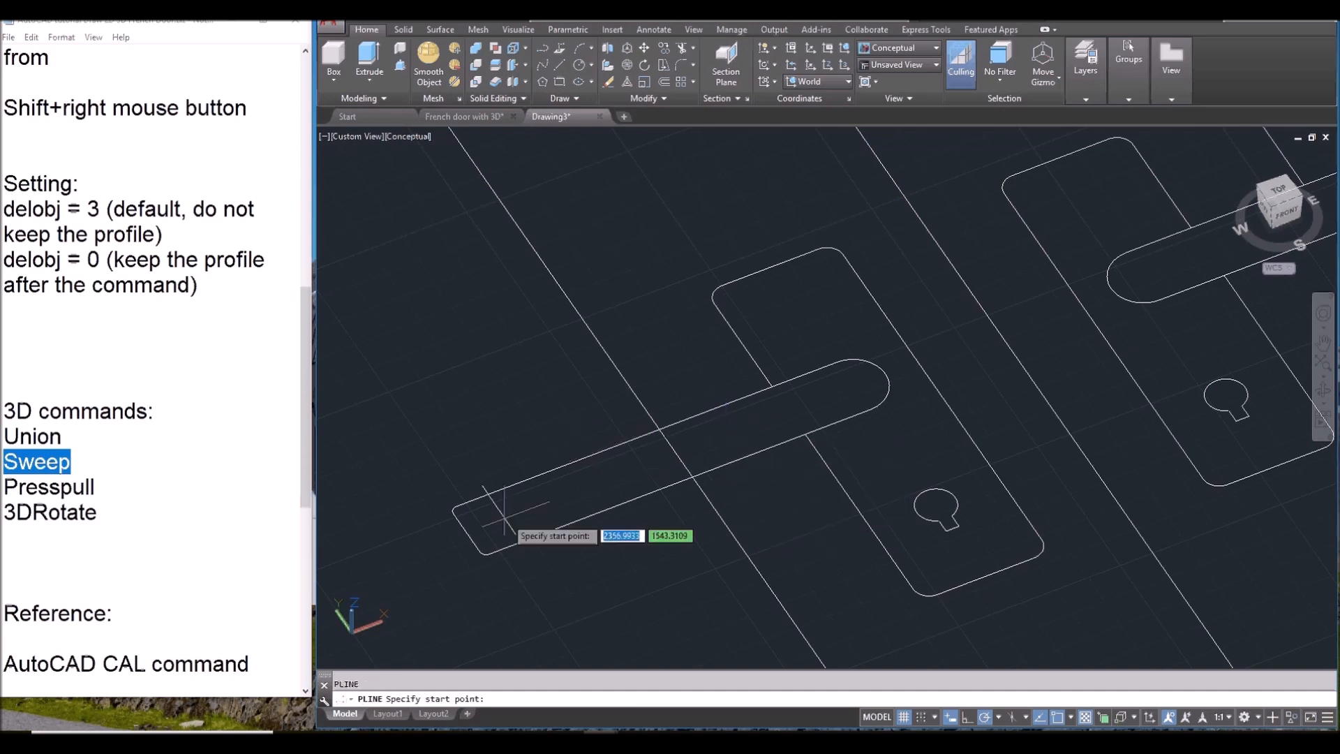
{"action": "left_click", "coordinate": [467, 532]}
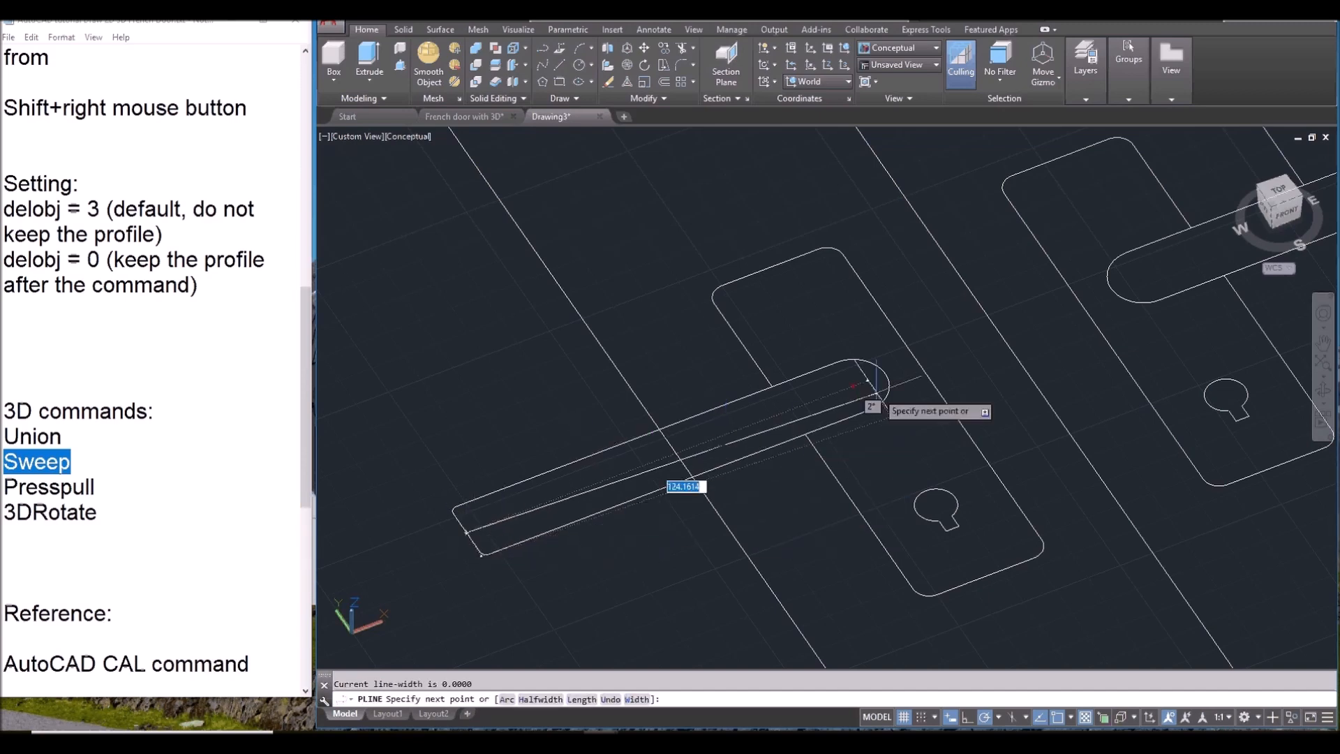
{"action": "left_click", "coordinate": [853, 385]}
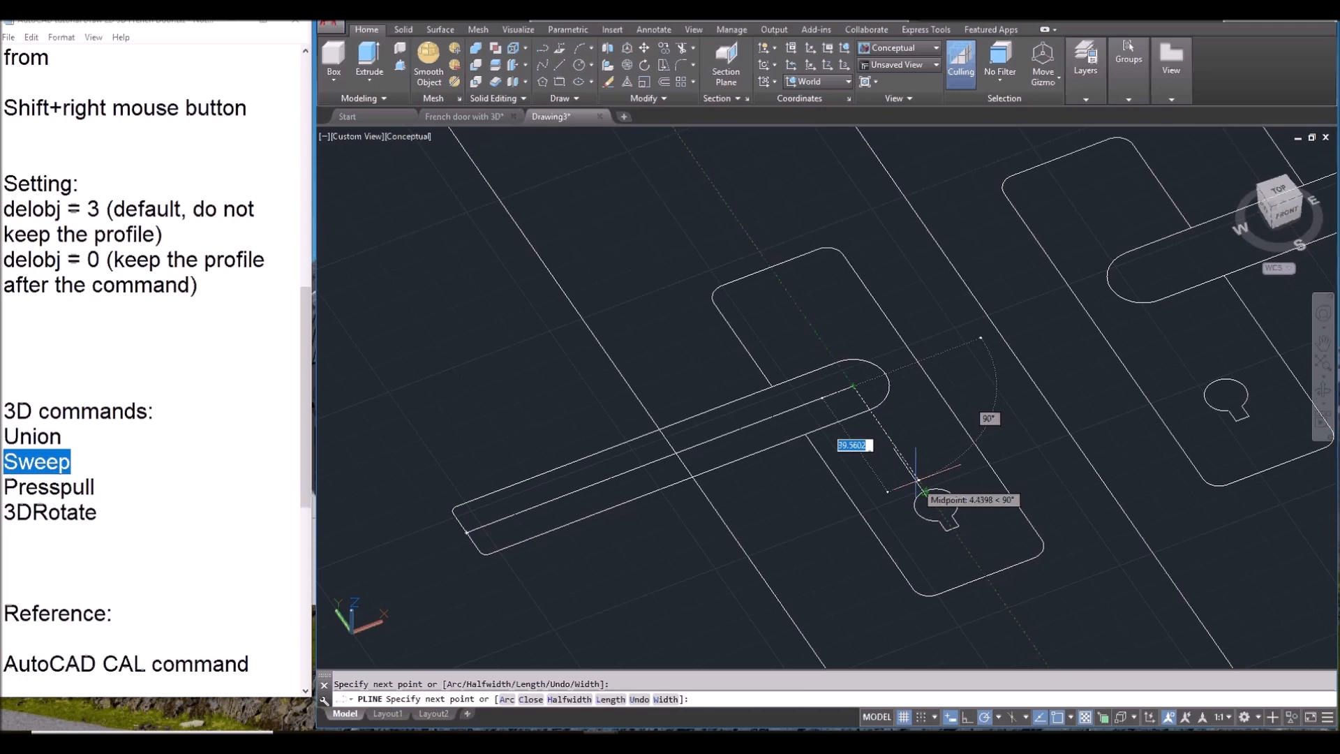
{"action": "type", "text": "50"}
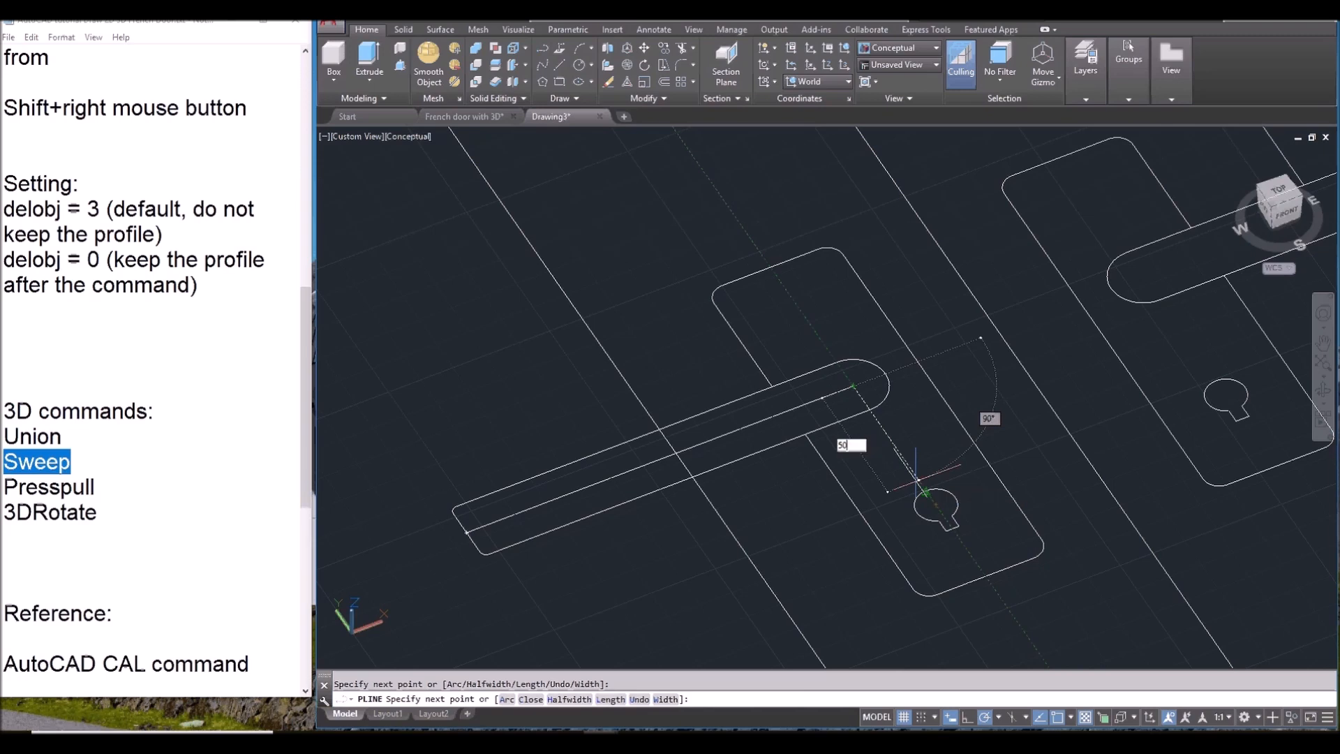
{"action": "key", "text": "Return"}
{"action": "key", "text": "Return"}
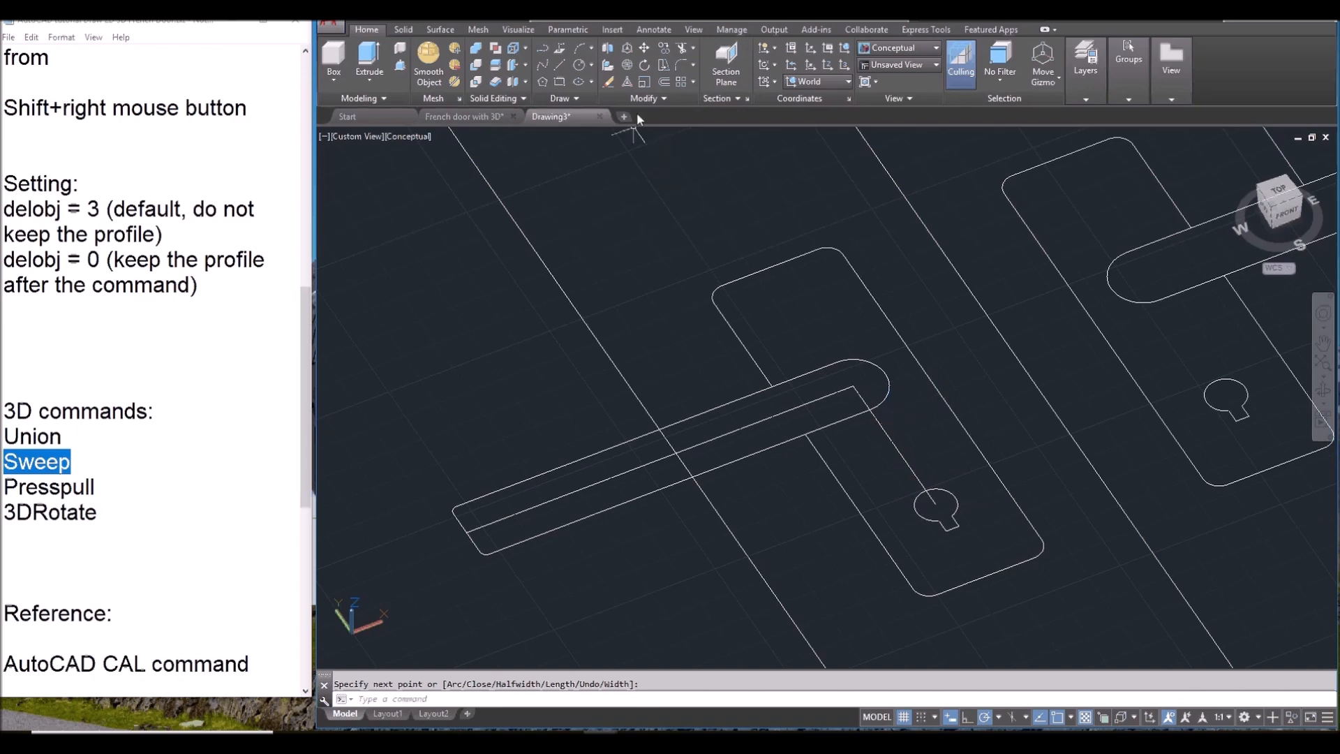
Step: Rotate the L-shaped polyline 90 degrees about the X axis with 3D Rotate so its short leg stands upright
{"action": "left_click", "coordinate": [633, 68]}
{"action": "left_click", "coordinate": [898, 447]}
{"action": "left_click", "coordinate": [889, 461]}
{"action": "key", "text": "Return"}
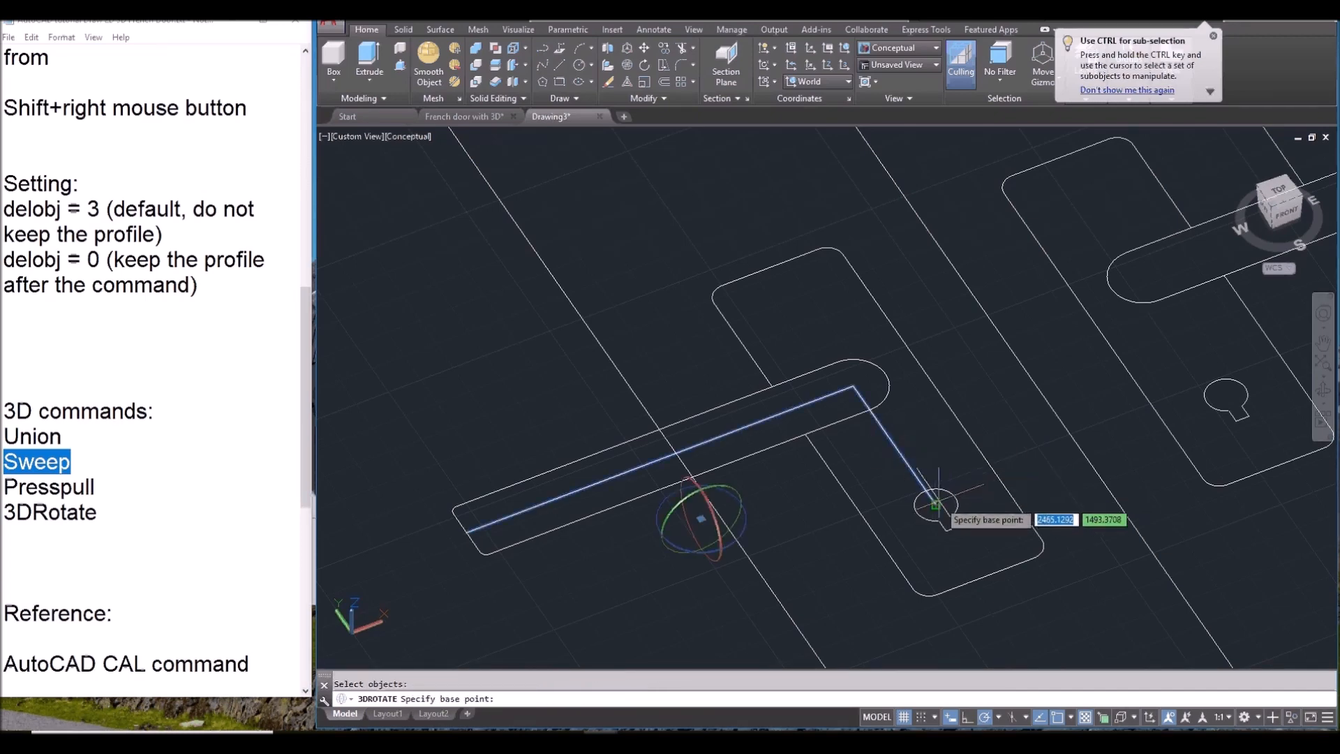
{"action": "left_click", "coordinate": [701, 518]}
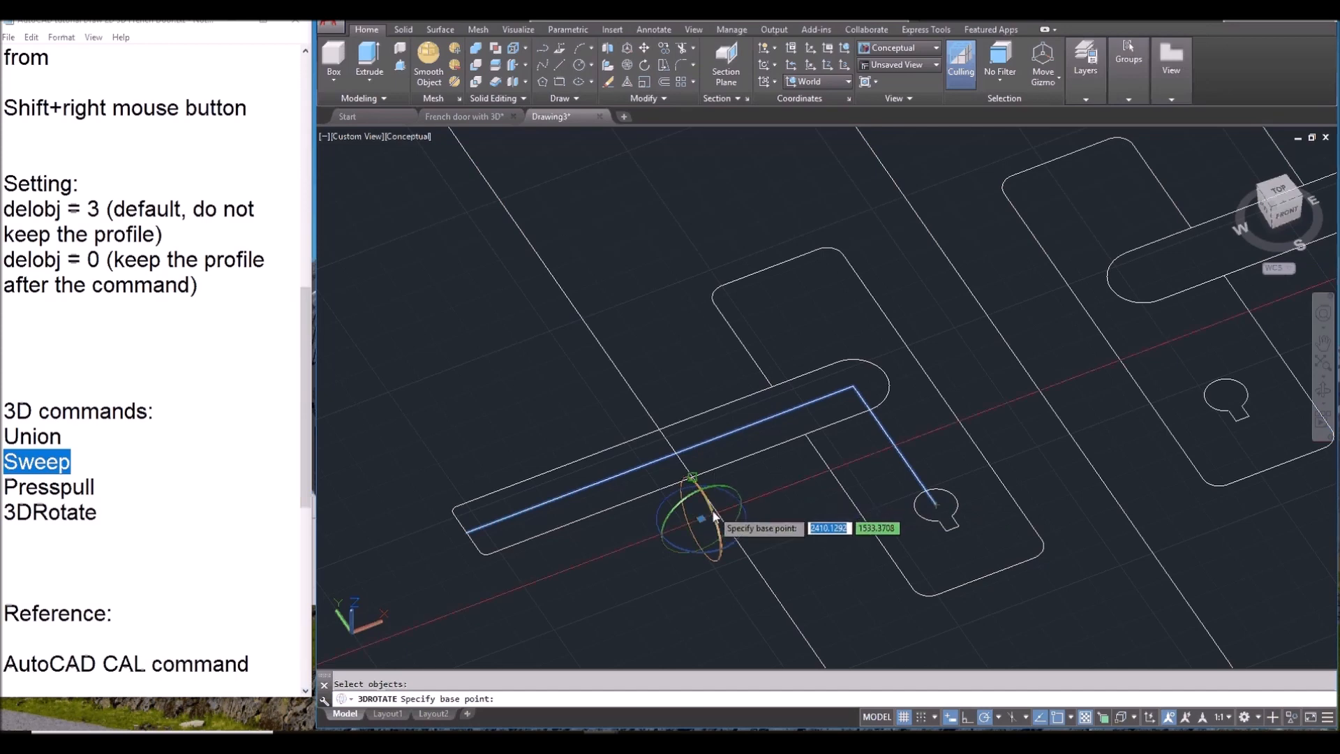
{"action": "left_click", "coordinate": [716, 520]}
{"action": "type", "text": "90"}
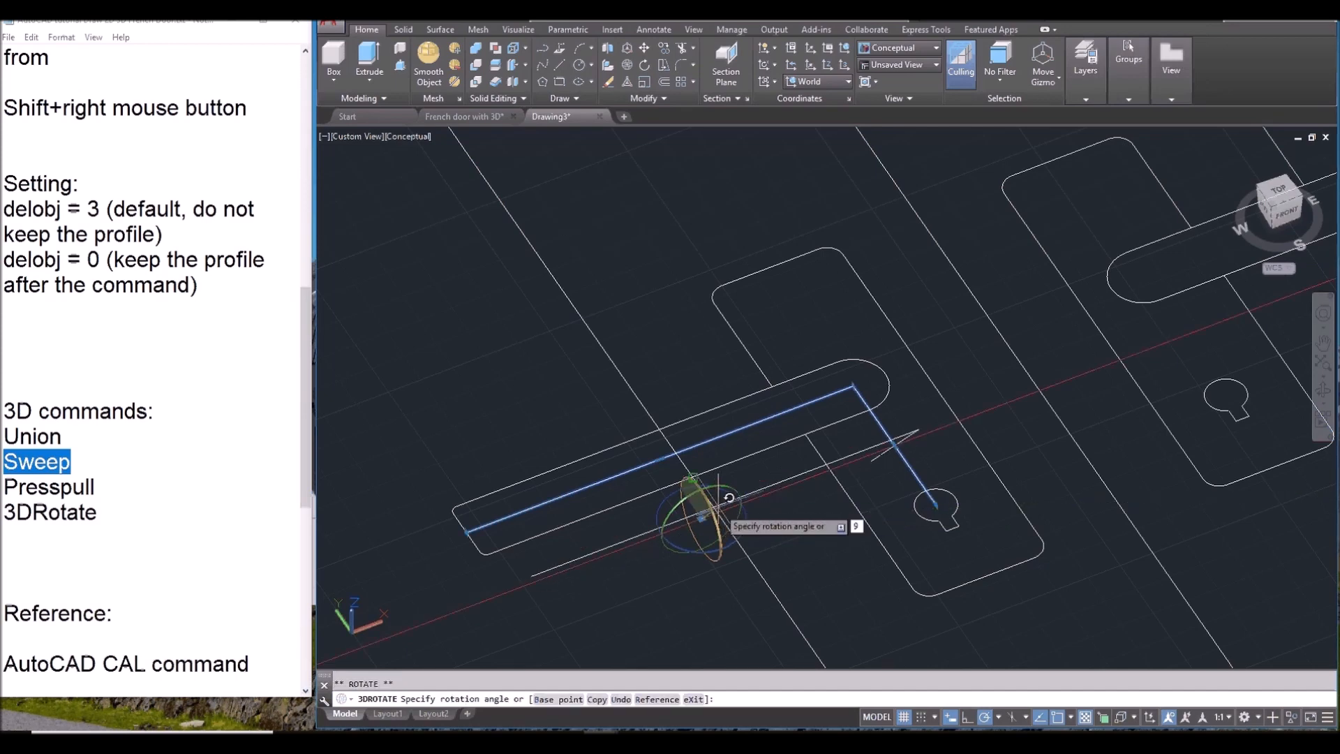
{"action": "key", "text": "Return"}
Step: Move the polyline by the free end of its short leg to the centre of the left handle's rounded end
{"action": "type", "text": "m"}
{"action": "key", "text": "Return"}
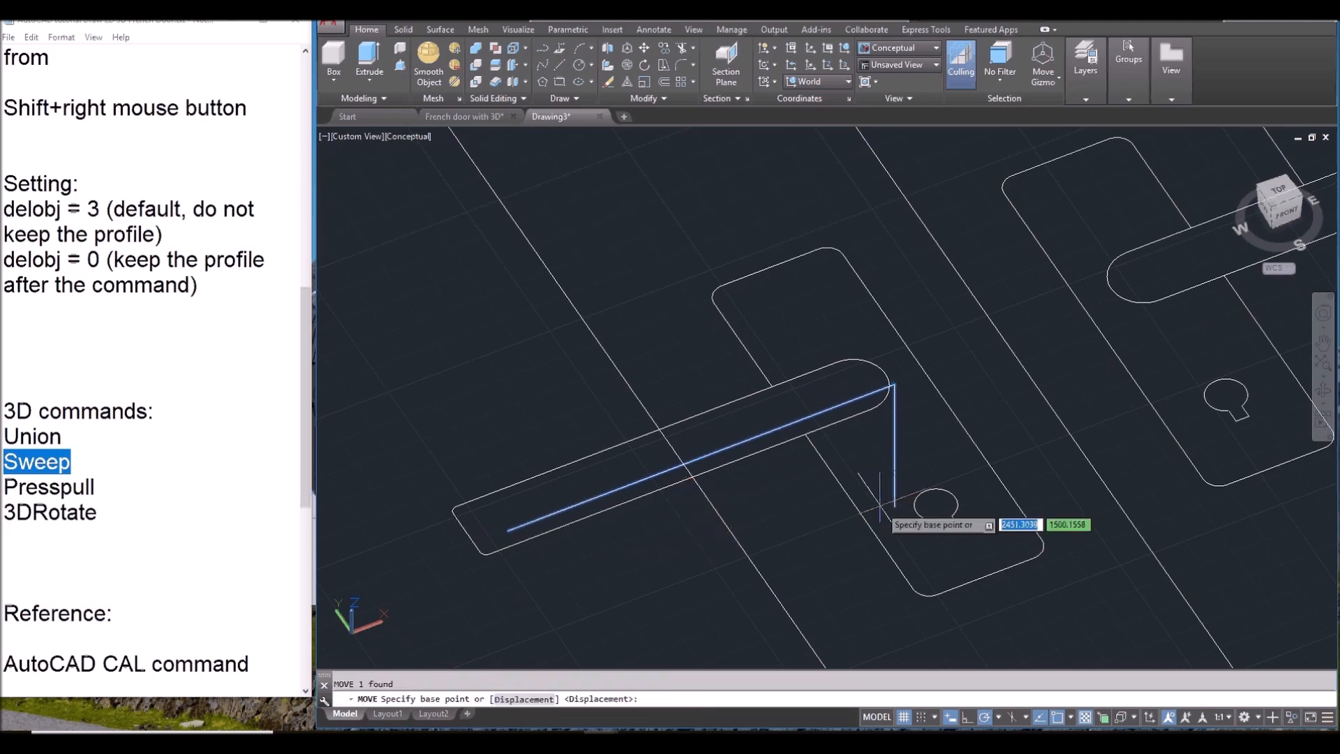
{"action": "left_click", "coordinate": [895, 505]}
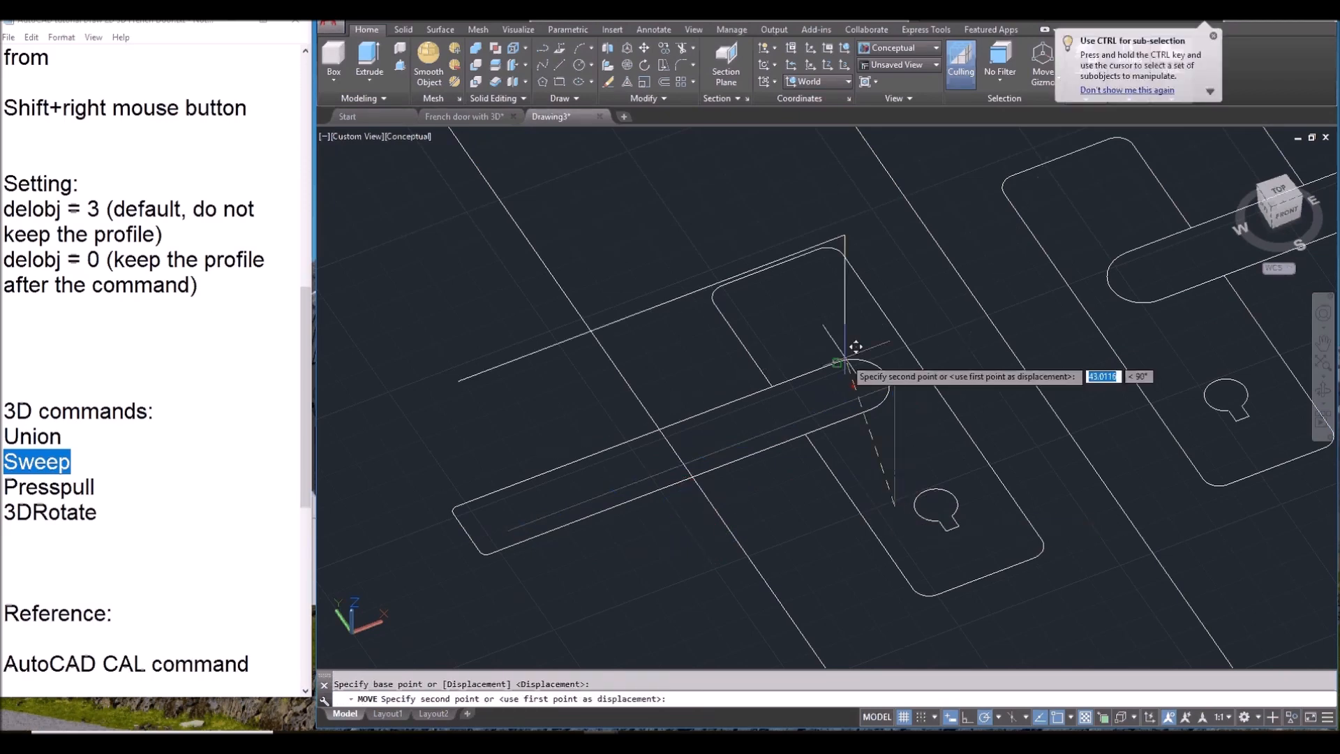
{"action": "key", "text": "Escape"}
{"action": "middle_click_drag", "start_coordinate": [865, 391], "coordinate": [837, 263], "text": "shift"}
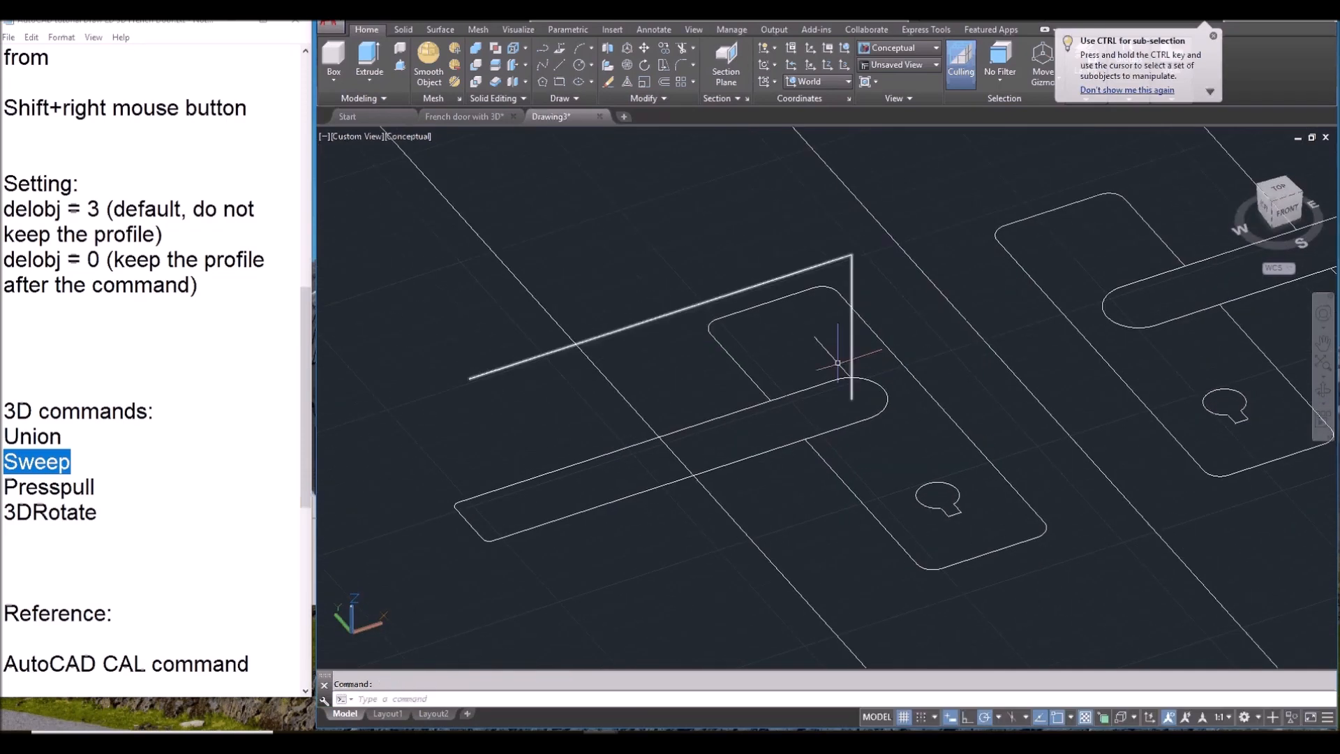
Step: Fillet the corner of the upright polyline with radius 10 using the Polyline option
{"action": "type", "text": "f"}
{"action": "key", "text": "Return"}
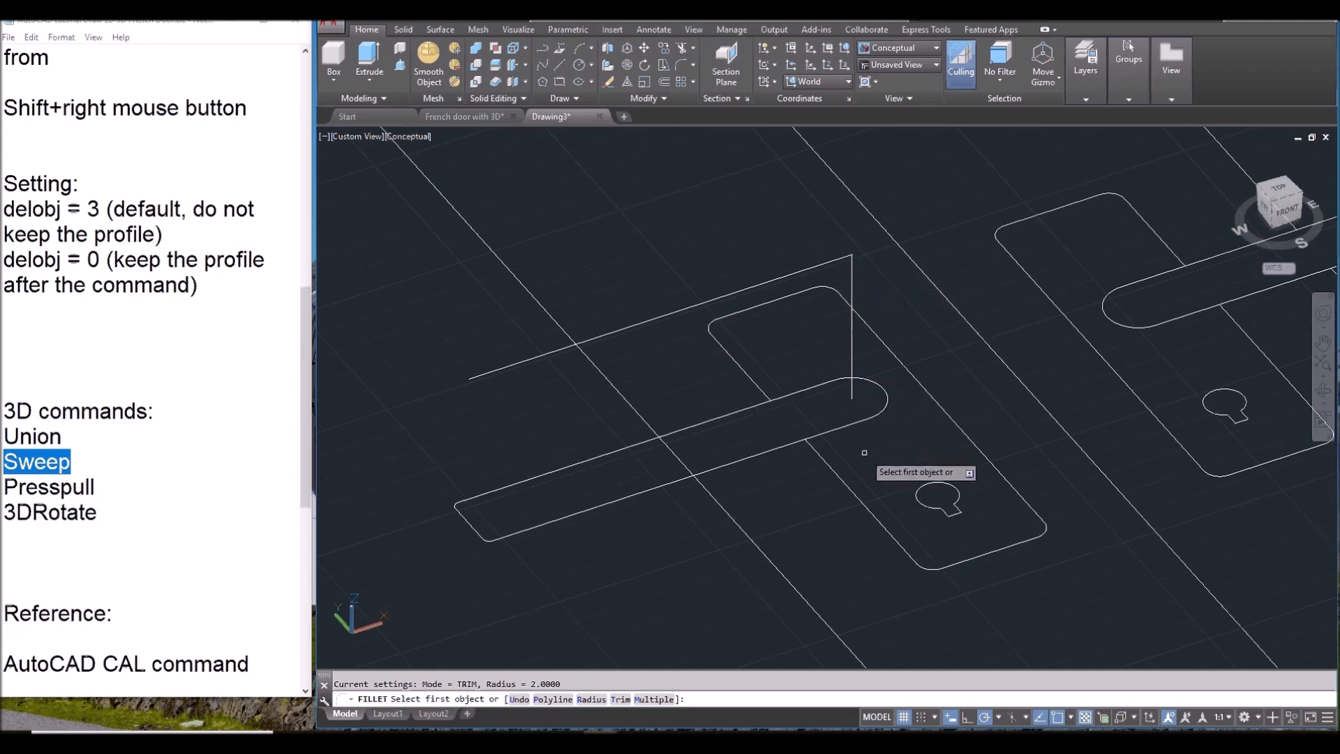
{"action": "left_click", "coordinate": [841, 741]}
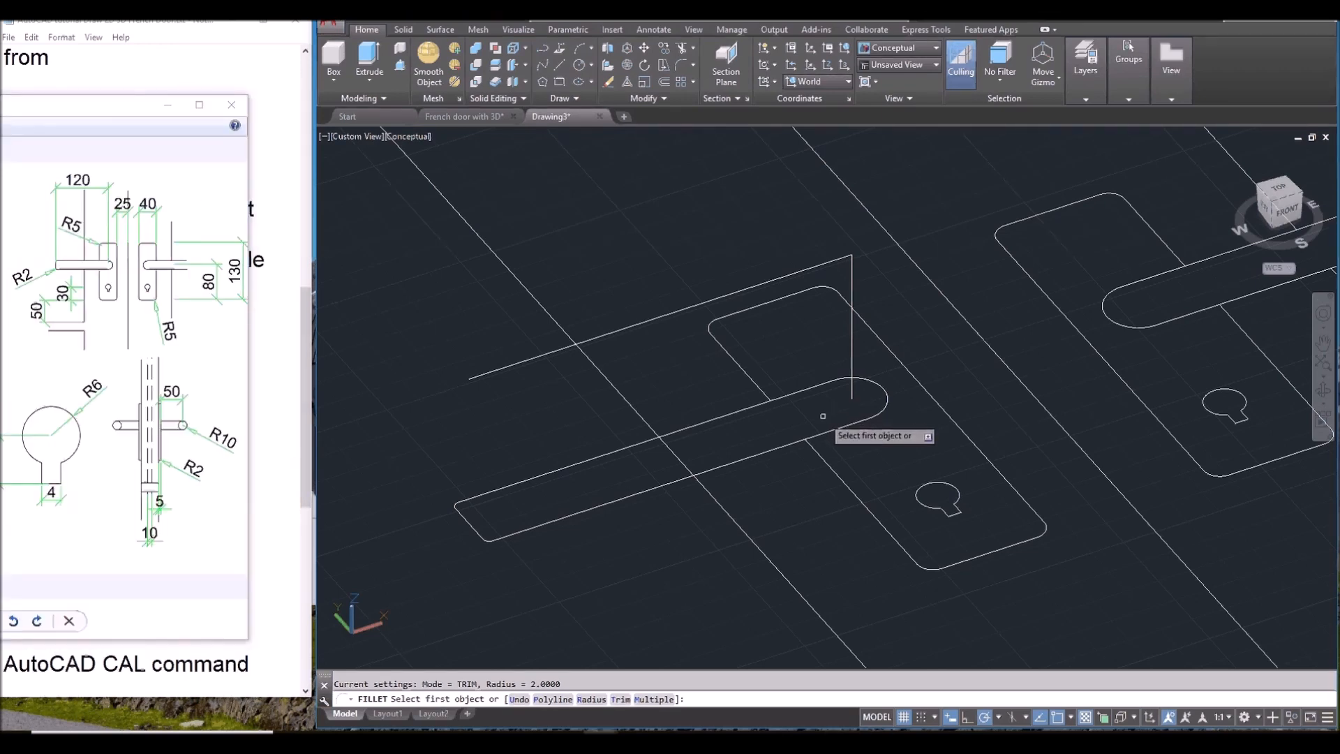
{"action": "type", "text": "r"}
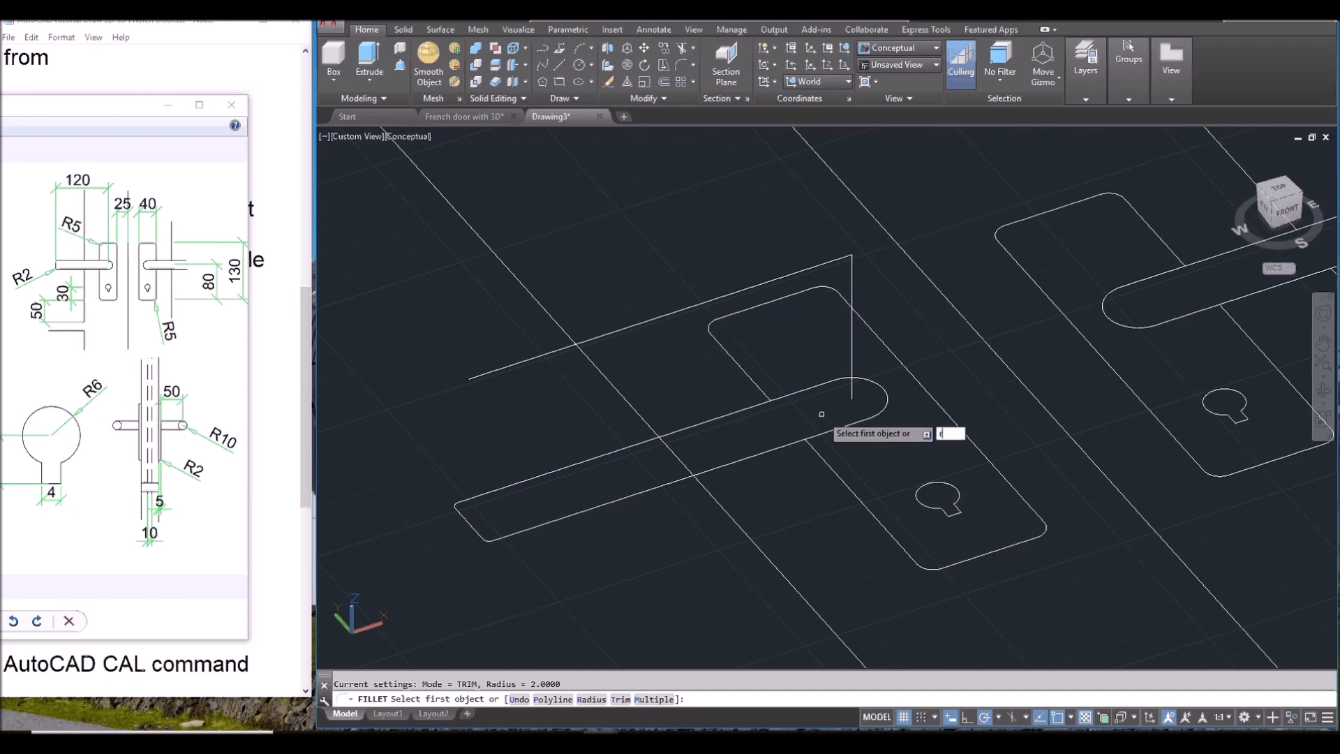
{"action": "key", "text": "Return"}
{"action": "type", "text": "10"}
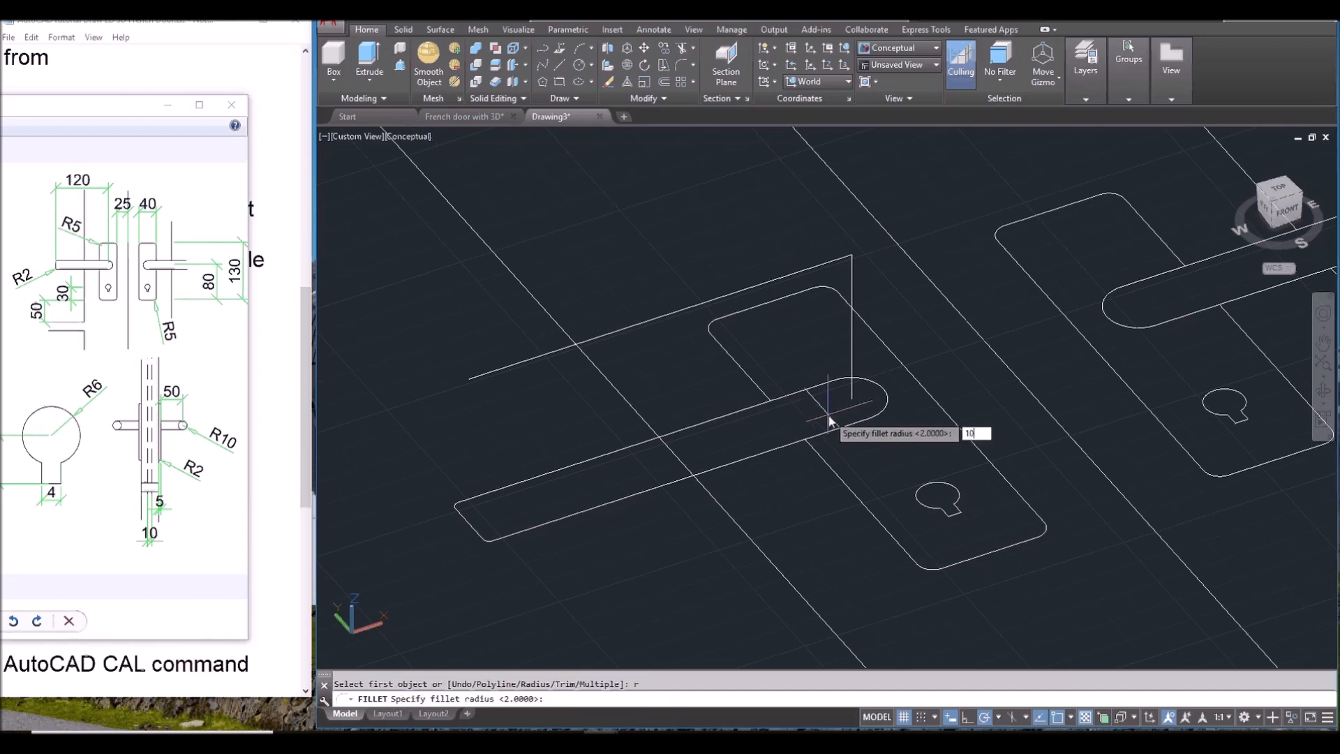
{"action": "key", "text": "Return"}
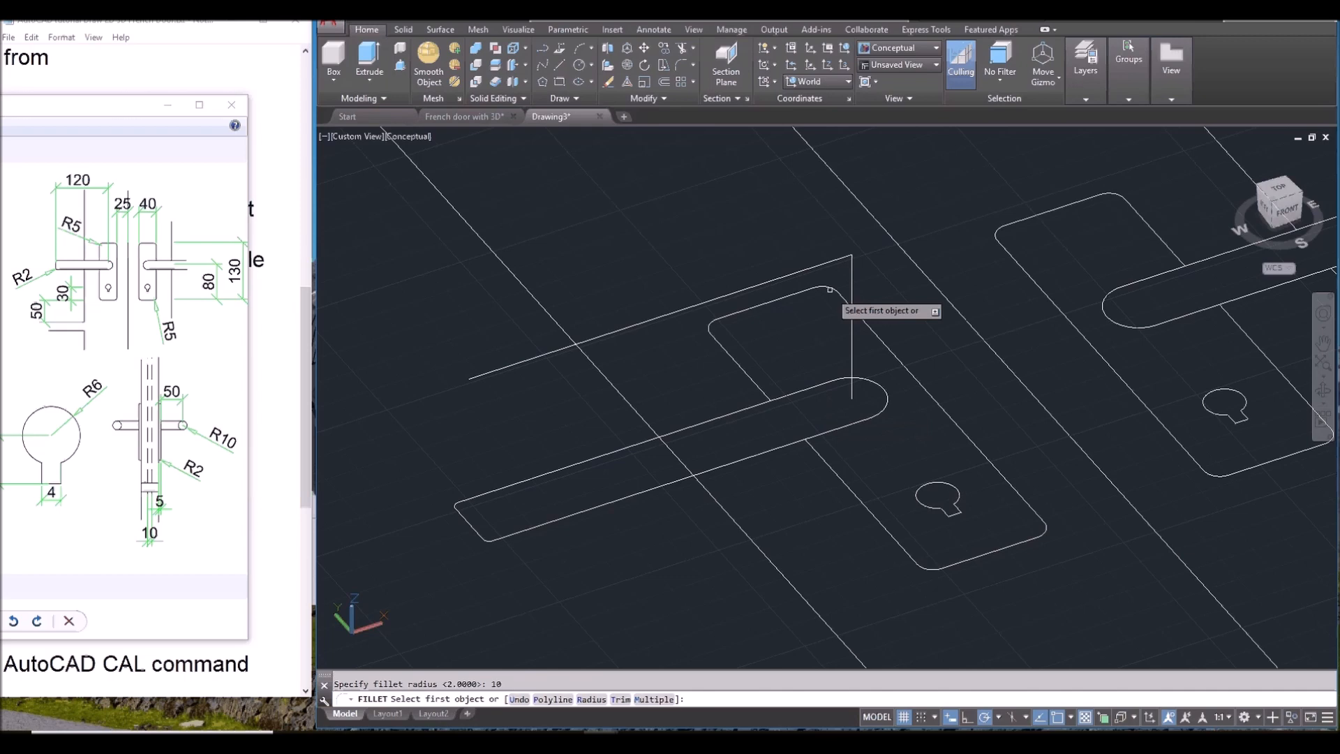
{"action": "type", "text": "p"}
{"action": "key", "text": "Return"}
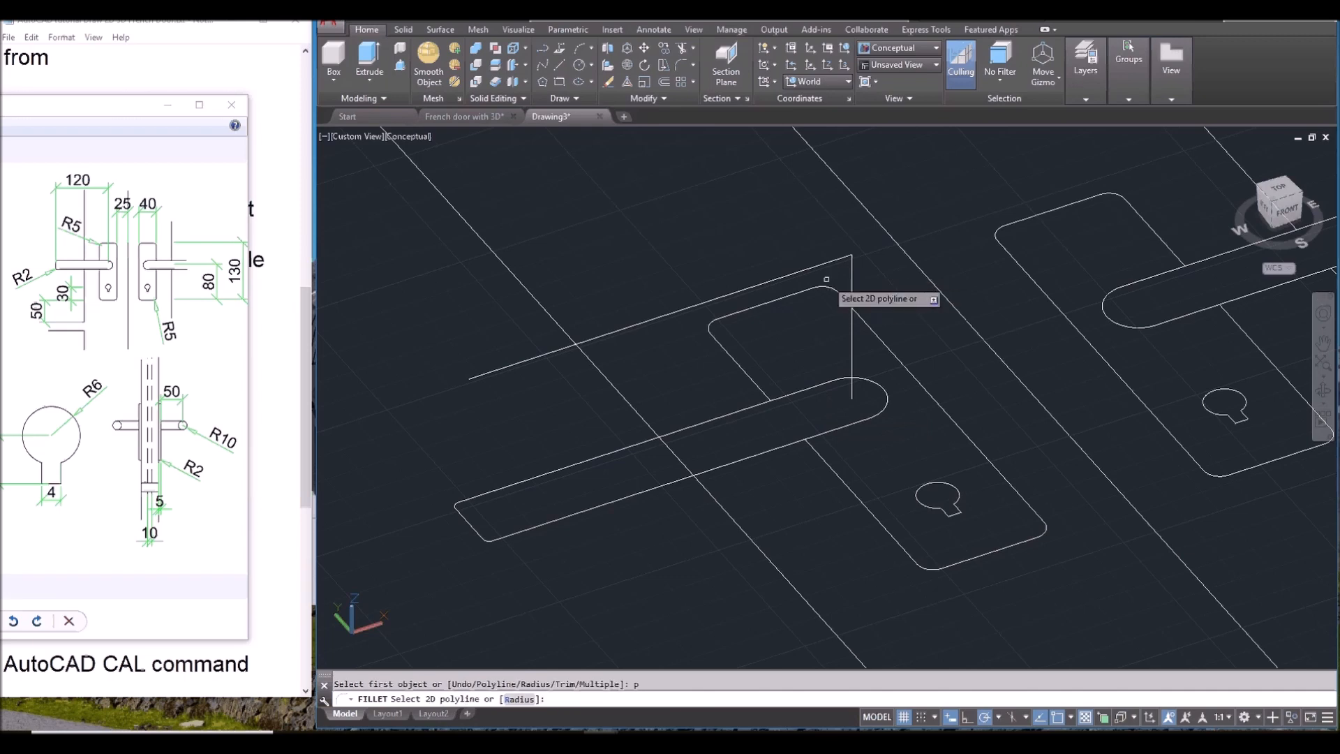
{"action": "left_click", "coordinate": [851, 382]}
Step: Draw a circle centred on the lower end of the polyline, with its radius reaching the edge of the handle's rounded end
{"action": "type", "text": "c"}
{"action": "key", "text": "Return"}
{"action": "scroll", "coordinate": [850, 395], "scroll_direction": "up", "scroll_amount": 2}
{"action": "left_click", "coordinate": [849, 400]}
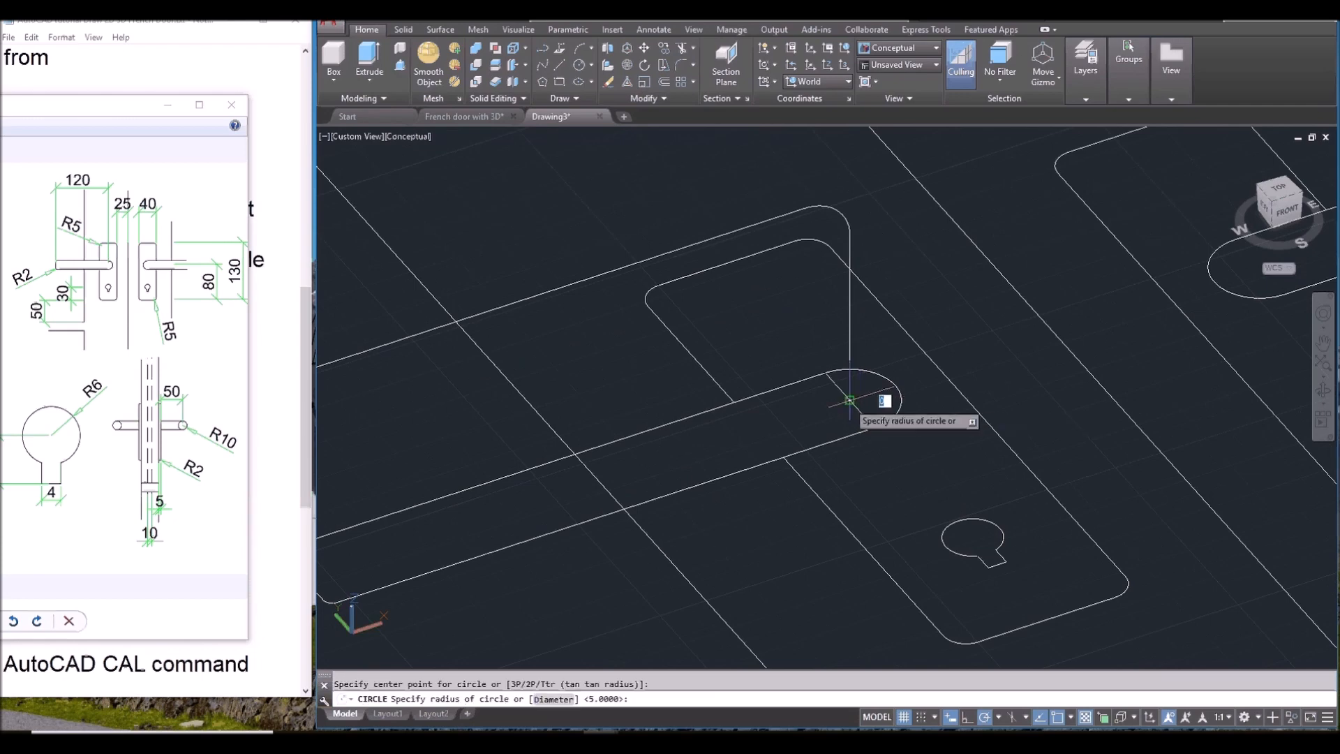
{"action": "left_click", "coordinate": [895, 387]}
{"action": "scroll", "coordinate": [832, 448], "scroll_direction": "down", "scroll_amount": 2}
{"action": "scroll", "coordinate": [833, 449], "scroll_direction": "down", "scroll_amount": 2}
{"action": "middle_click_drag", "start_coordinate": [840, 460], "coordinate": [834, 482]}
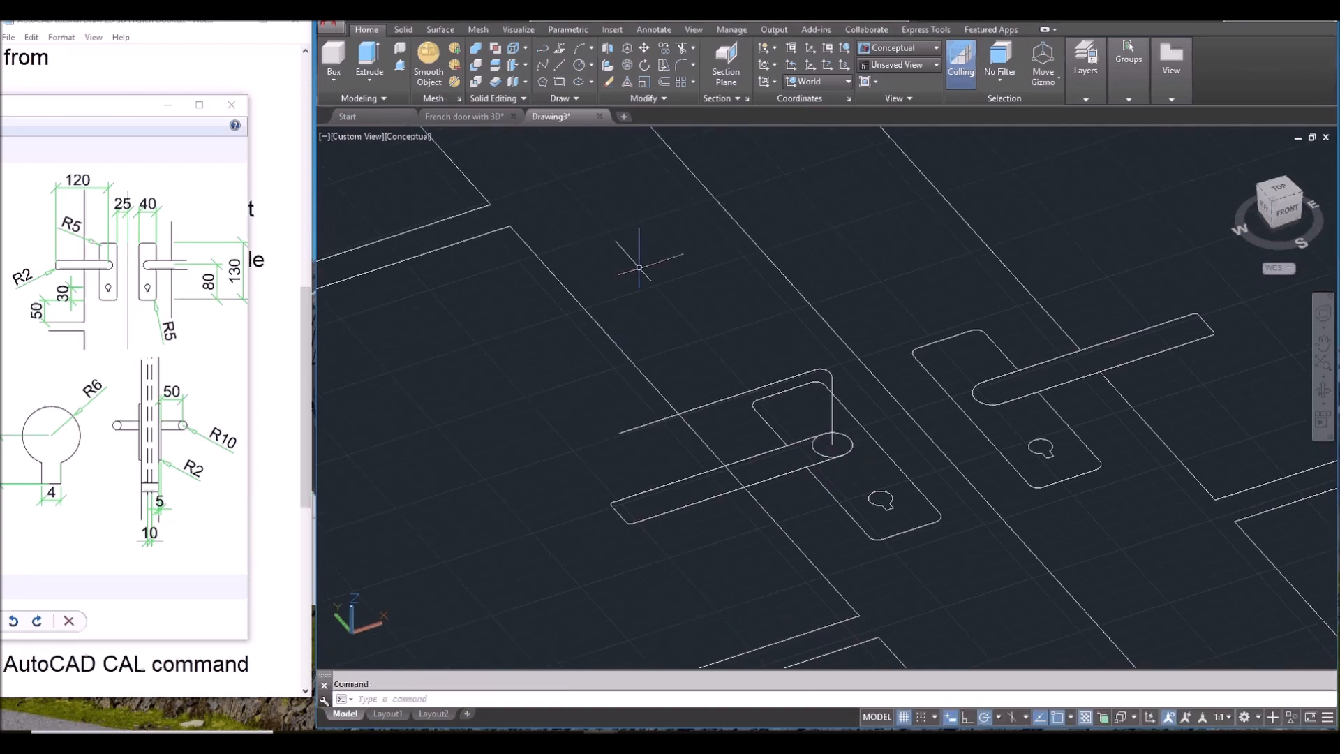
{"action": "key", "text": "Escape"}
Step: Sweep the circle along the filleted polyline to form the solid left door handle
{"action": "left_click", "coordinate": [373, 78]}
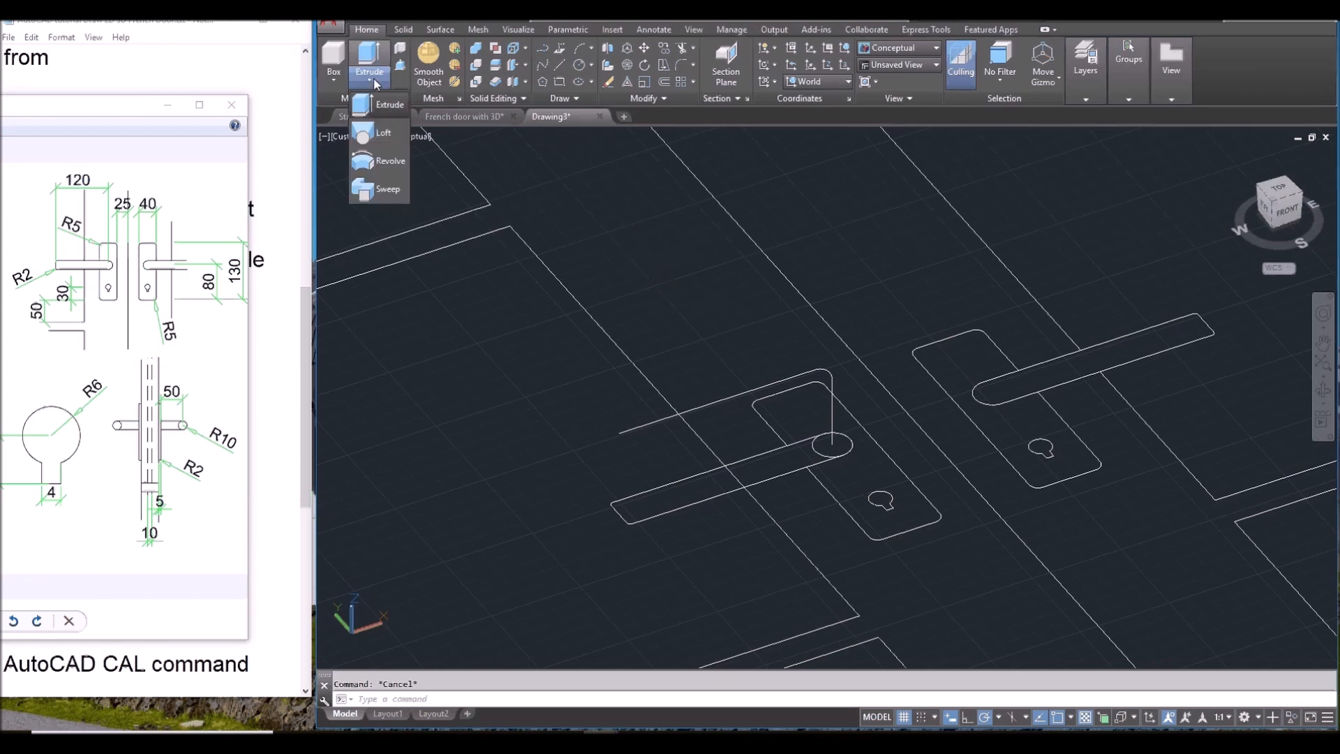
{"action": "left_click", "coordinate": [383, 189]}
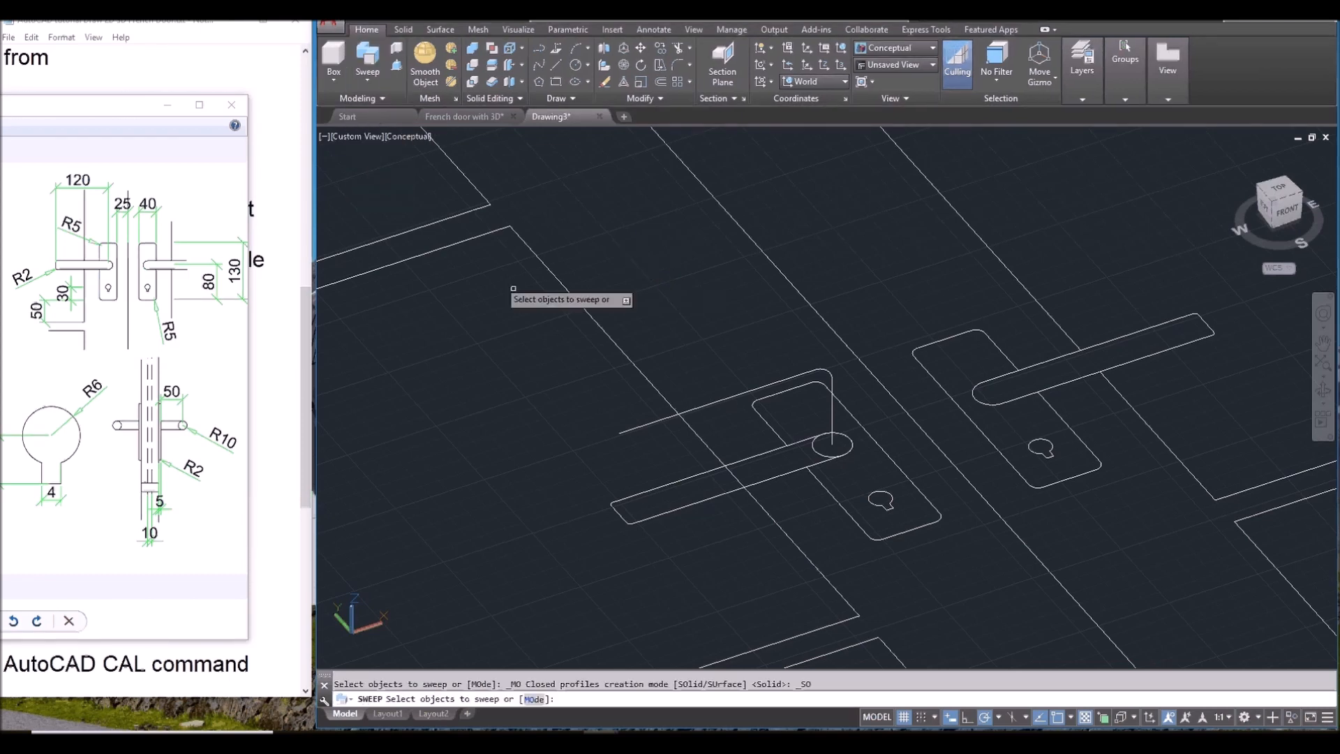
{"action": "left_click", "coordinate": [815, 449]}
{"action": "key", "text": "Return"}
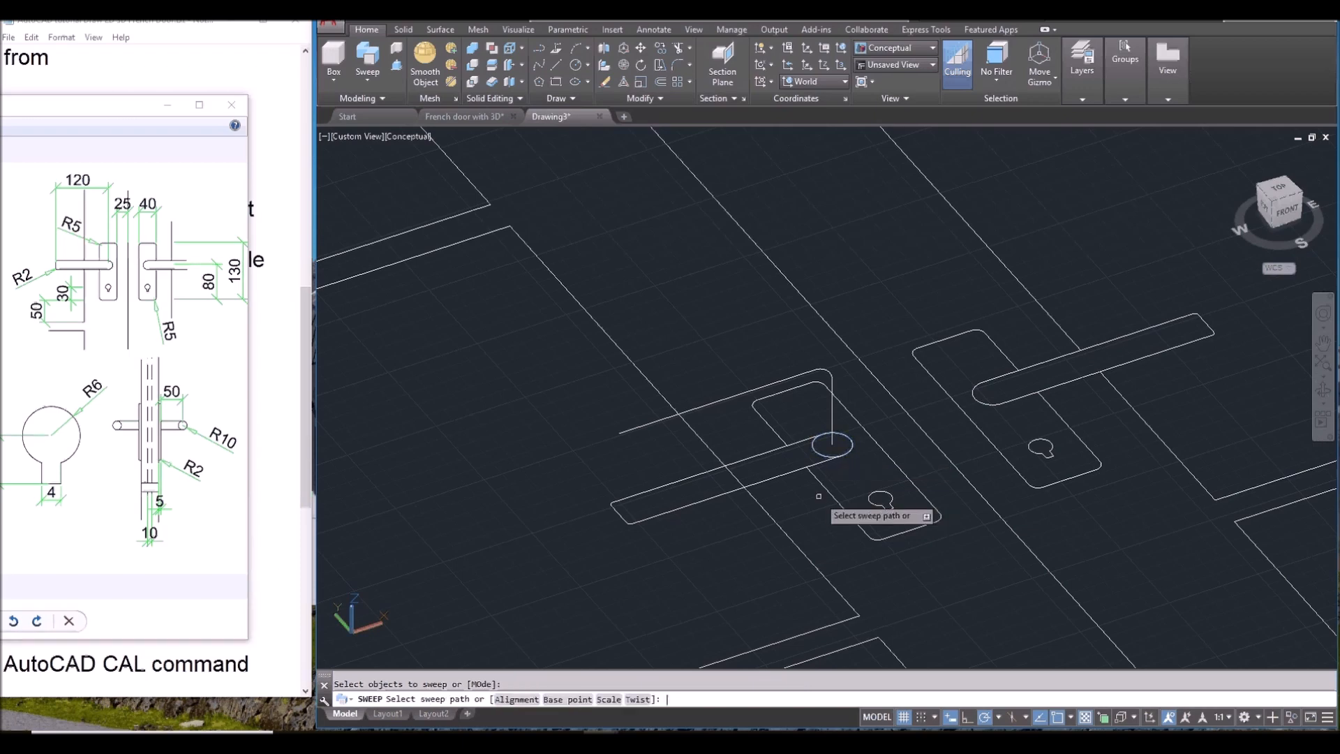
{"action": "left_click", "coordinate": [759, 386]}
{"action": "scroll", "coordinate": [805, 486], "scroll_direction": "up", "scroll_amount": 1}
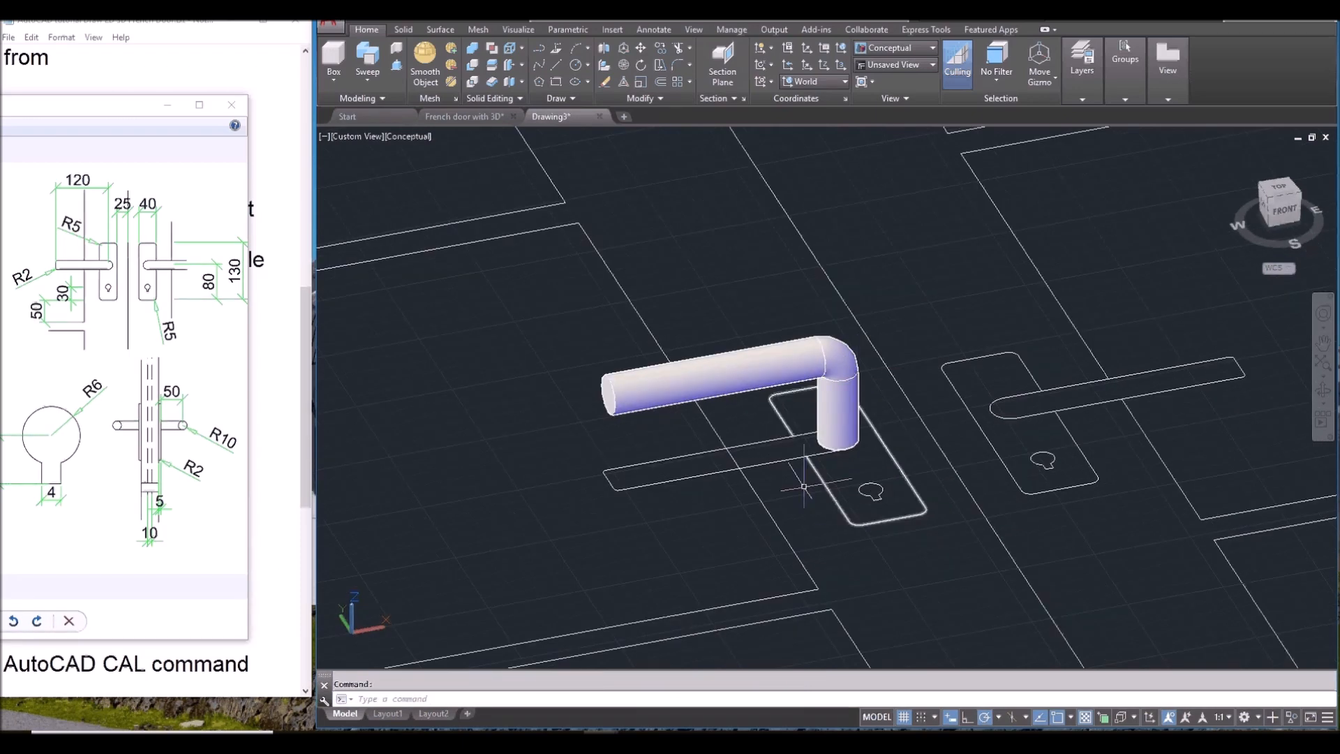
Step: Move the solid left door handle straight up along Z by a displacement of 0,0,45
{"action": "scroll", "coordinate": [805, 486], "scroll_direction": "down", "scroll_amount": 8}
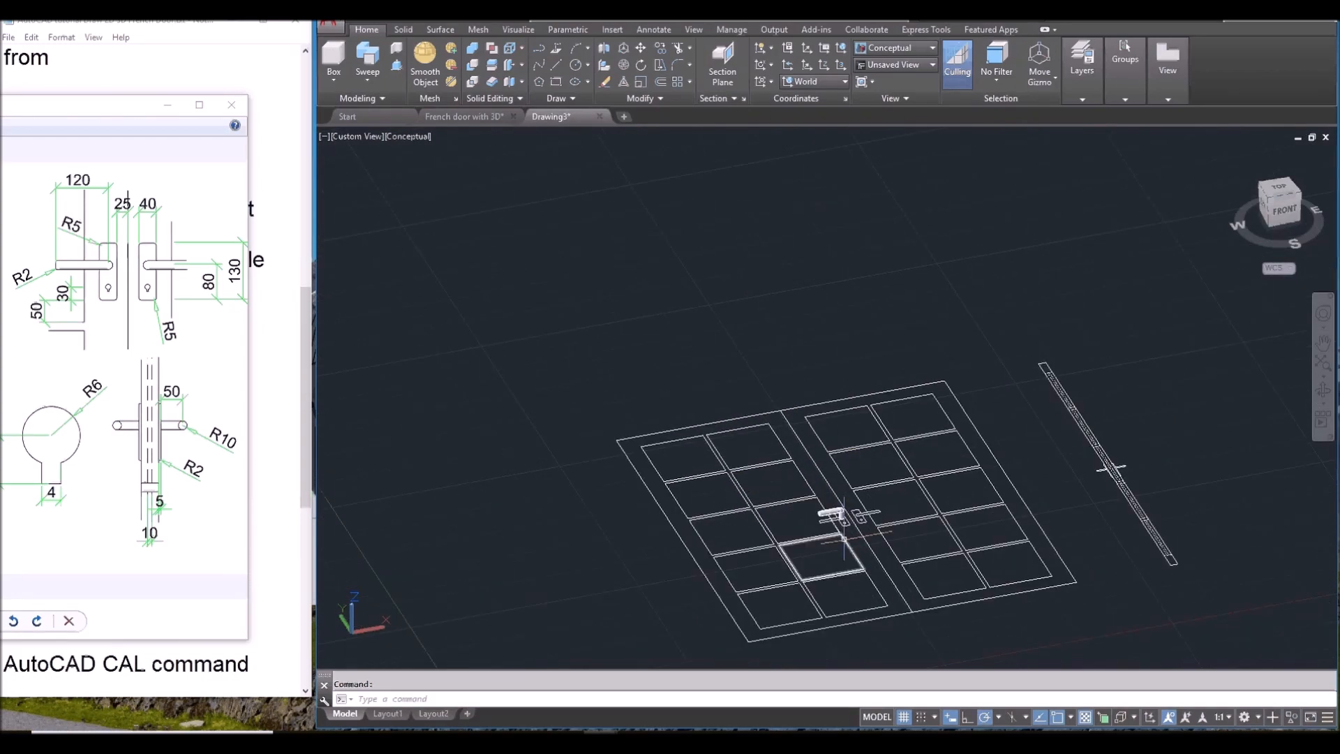
{"action": "scroll", "coordinate": [1117, 555], "scroll_direction": "down", "scroll_amount": 1}
{"action": "middle_click_drag", "start_coordinate": [1089, 526], "coordinate": [990, 511]}
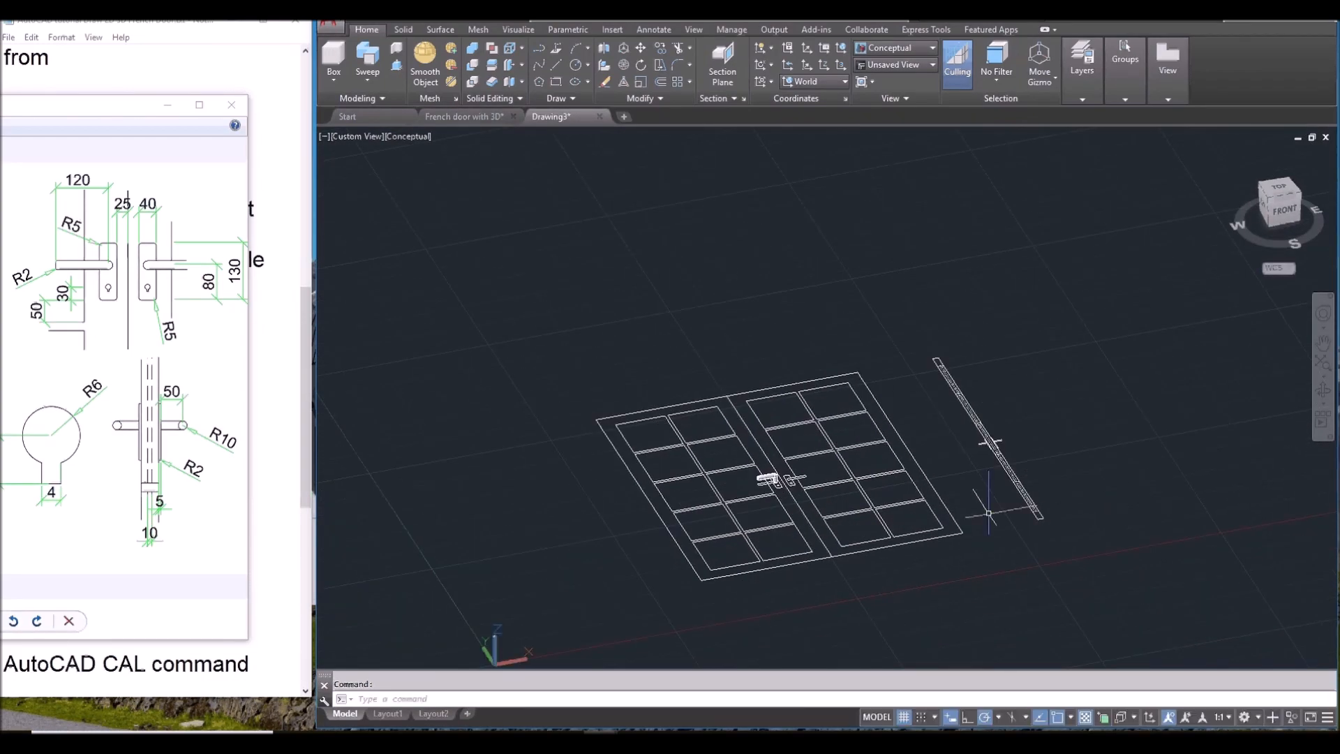
{"action": "scroll", "coordinate": [1012, 522], "scroll_direction": "up", "scroll_amount": 3}
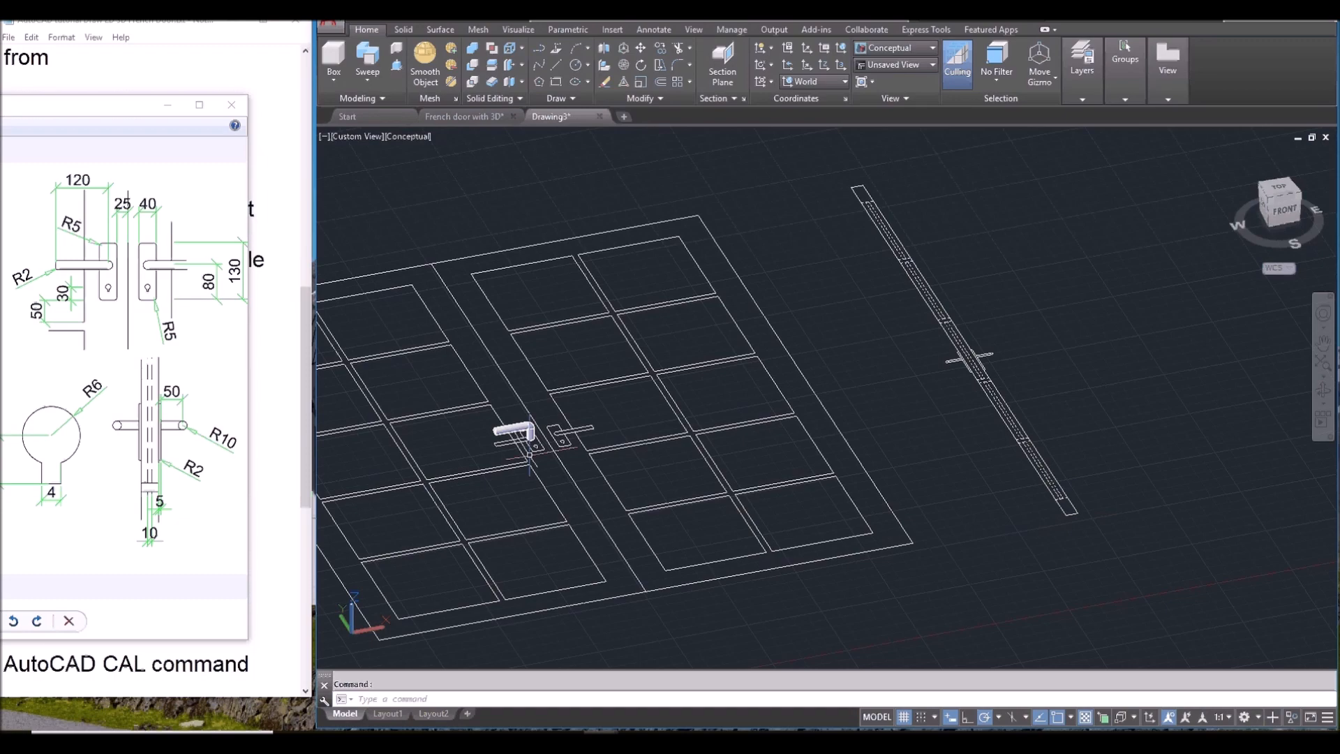
{"action": "middle_click_drag", "start_coordinate": [527, 454], "coordinate": [761, 501]}
{"action": "scroll", "coordinate": [761, 501], "scroll_direction": "up", "scroll_amount": 6}
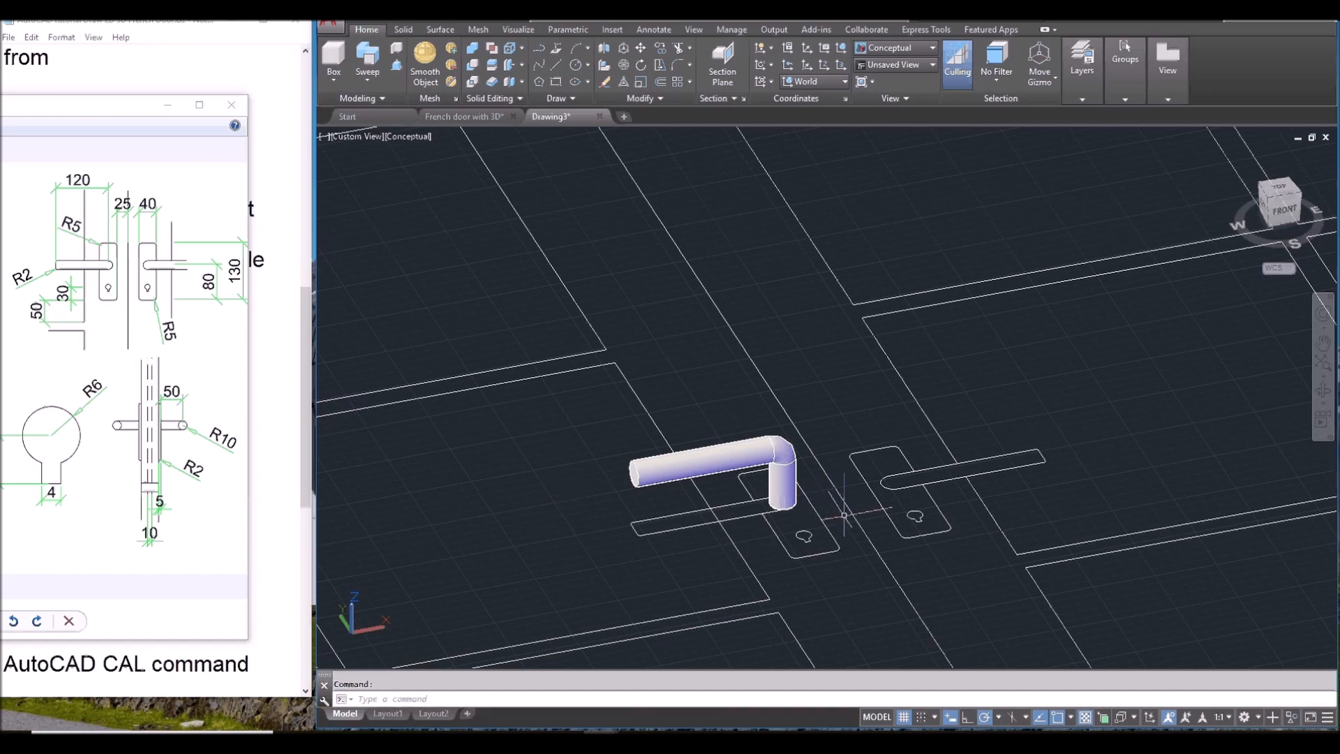
{"action": "type", "text": "m"}
{"action": "key", "text": "Return"}
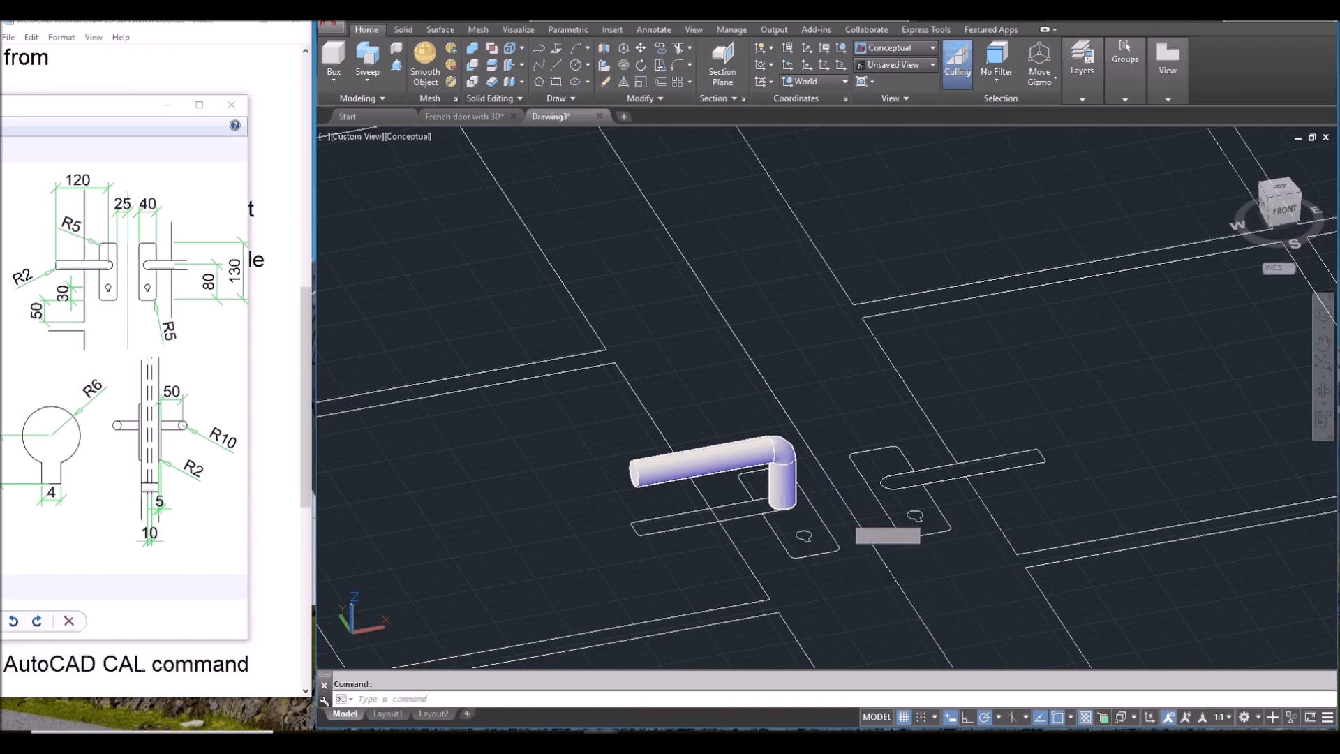
{"action": "left_click", "coordinate": [790, 477]}
{"action": "key", "text": "Return"}
{"action": "type", "text": "0"}
{"action": "key", "text": "Tab"}
{"action": "type", "text": "0"}
{"action": "key", "text": "Tab"}
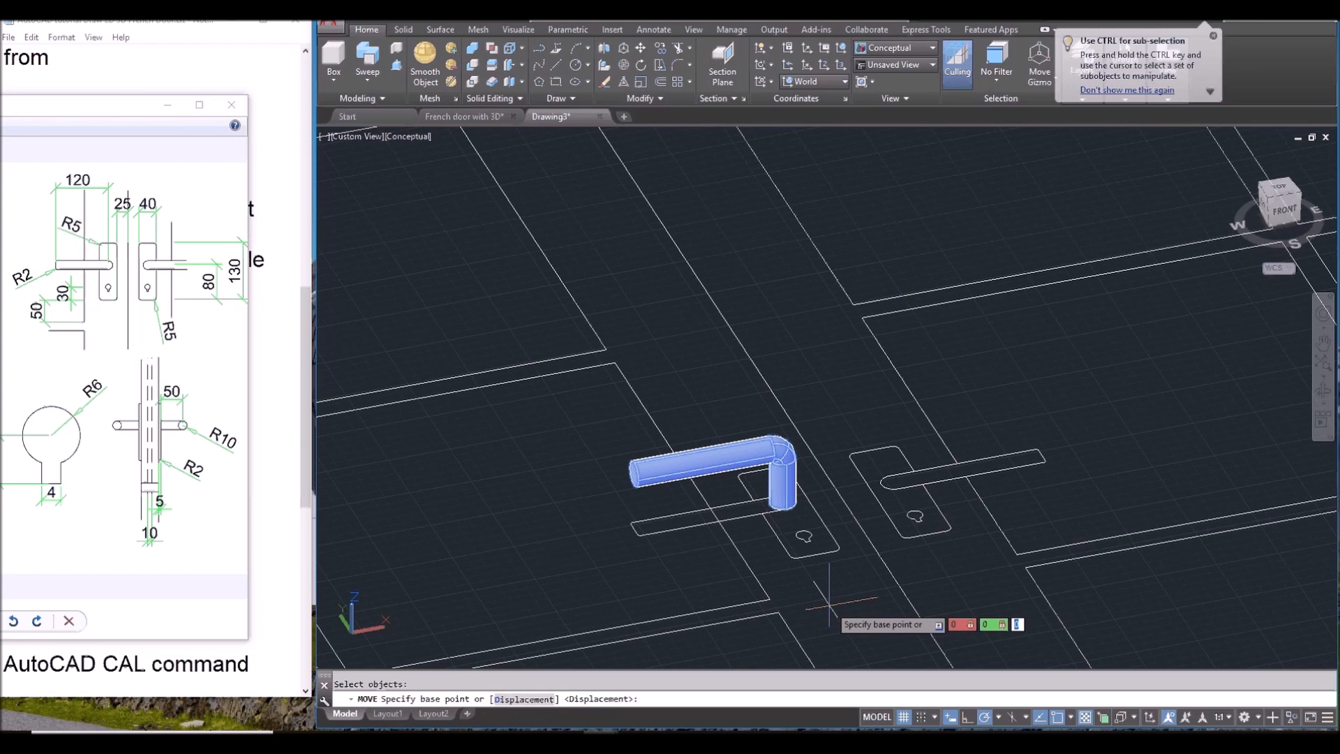
{"action": "type", "text": "45"}
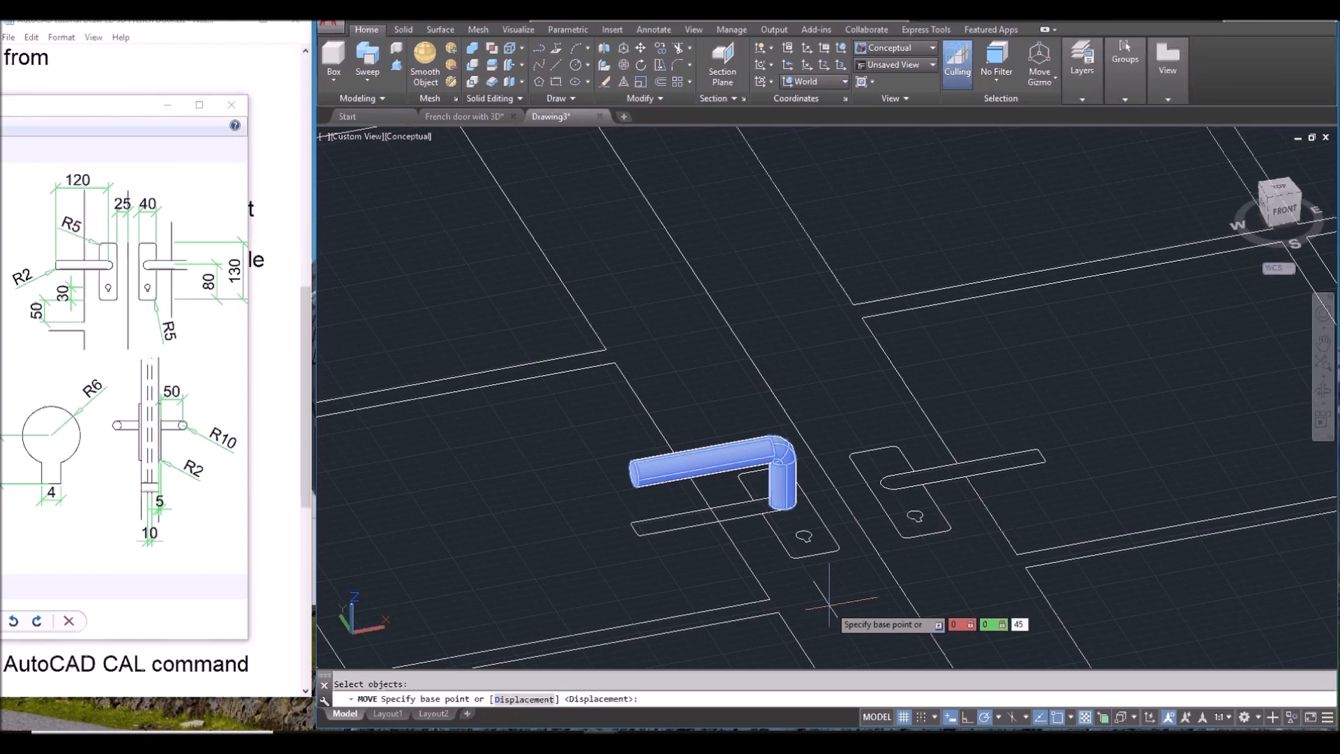
{"action": "key", "text": "Return"}
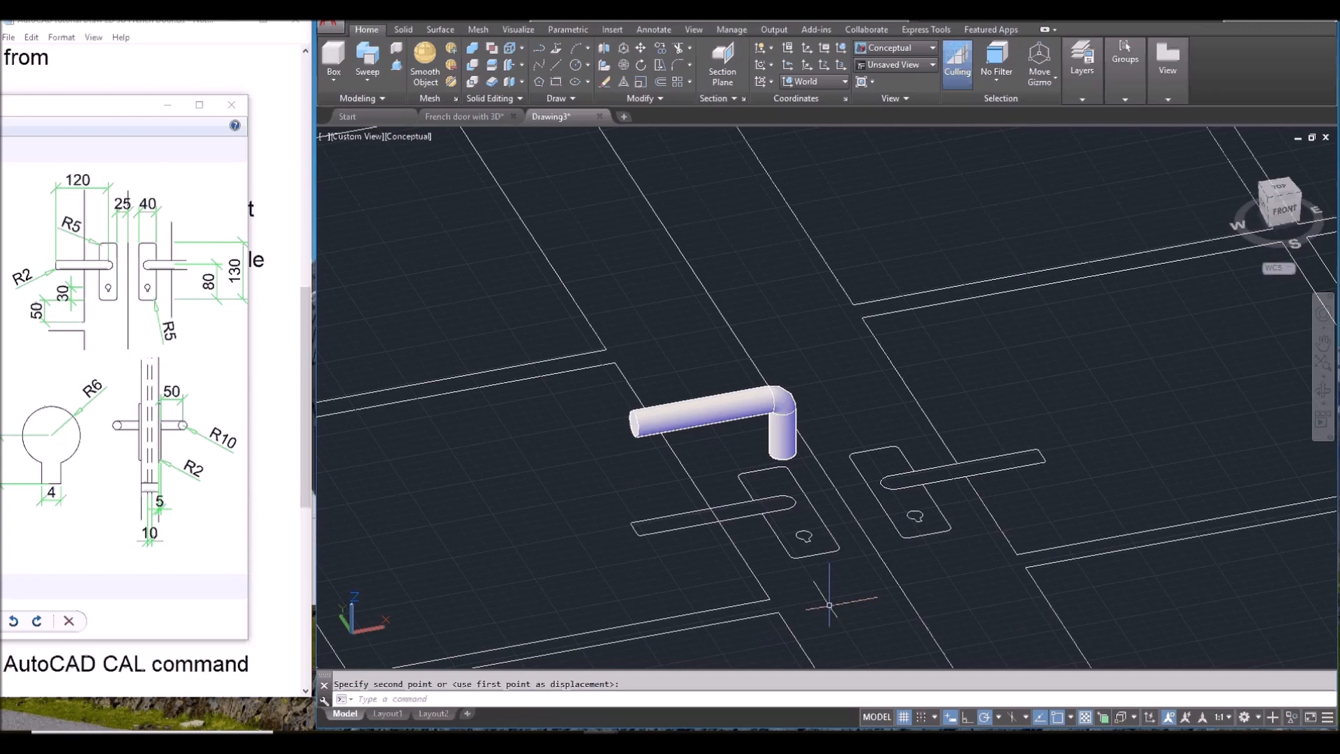
Step: Hide the 2D outline of the left handle lying across its plate
{"action": "scroll", "coordinate": [803, 535], "scroll_direction": "down", "scroll_amount": 5}
{"action": "scroll", "coordinate": [803, 535], "scroll_direction": "up", "scroll_amount": 5}
{"action": "left_click", "coordinate": [803, 536]}
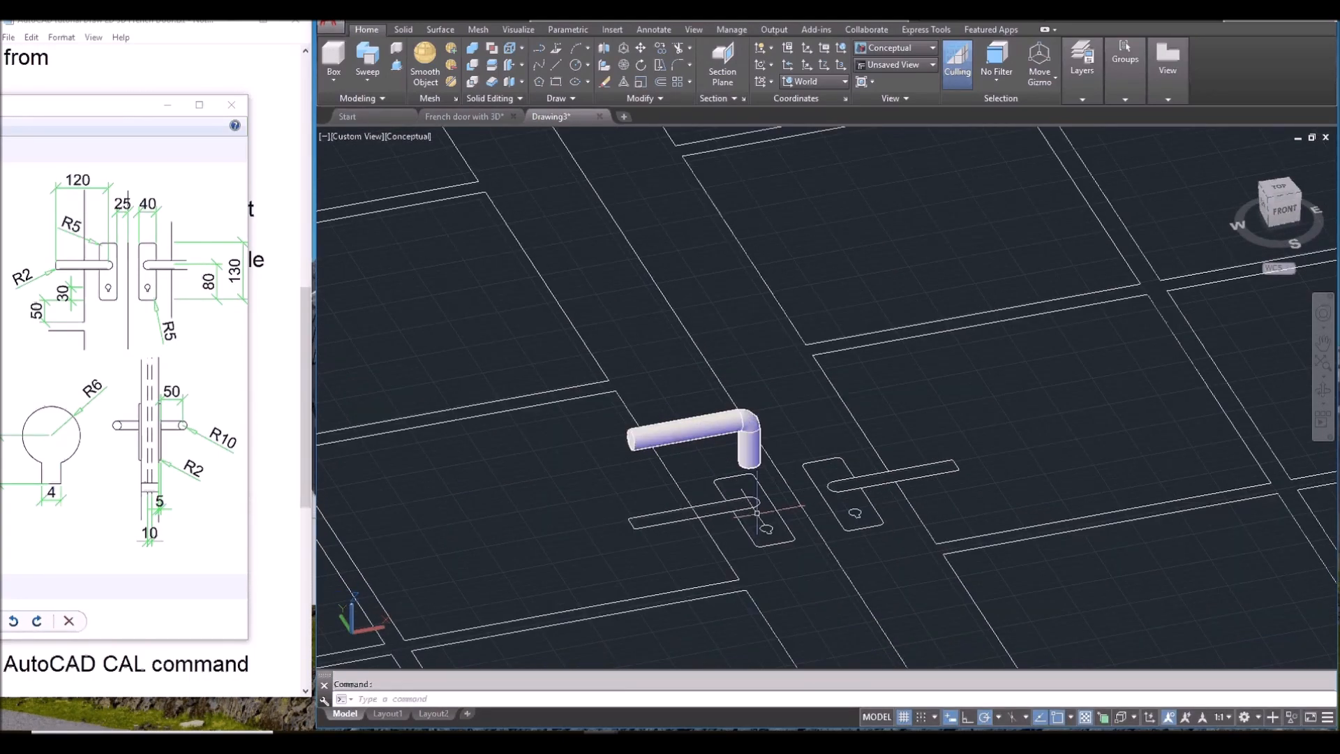
{"action": "scroll", "coordinate": [758, 513], "scroll_direction": "up", "scroll_amount": 4}
{"action": "left_click", "coordinate": [763, 508]}
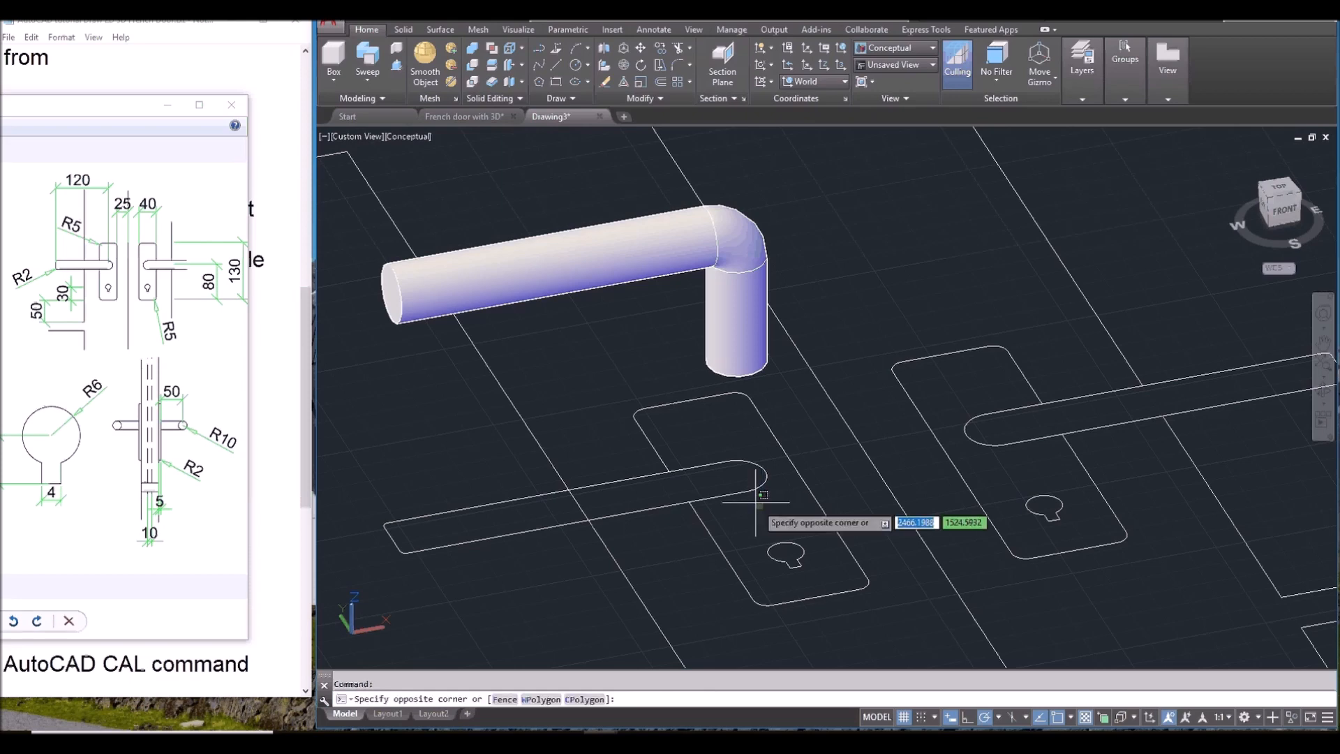
{"action": "left_click", "coordinate": [729, 452]}
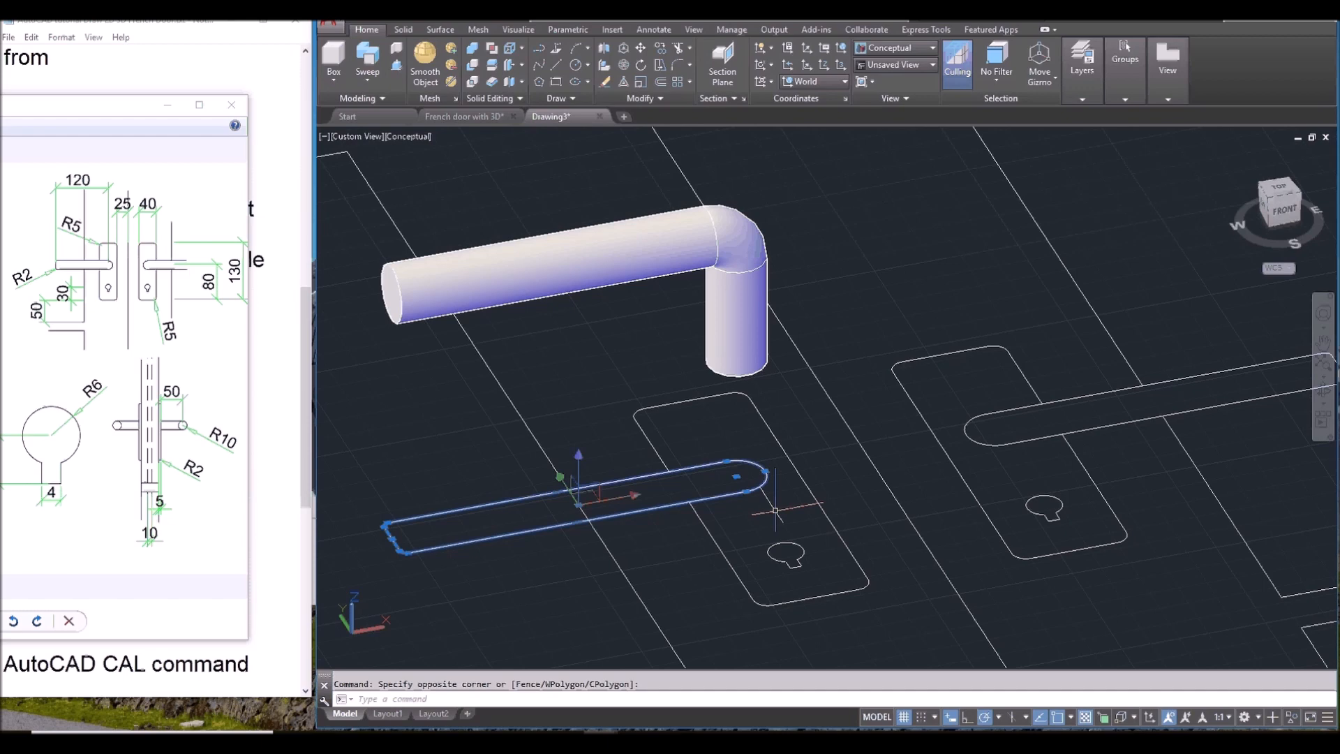
{"action": "right_click", "coordinate": [776, 510]}
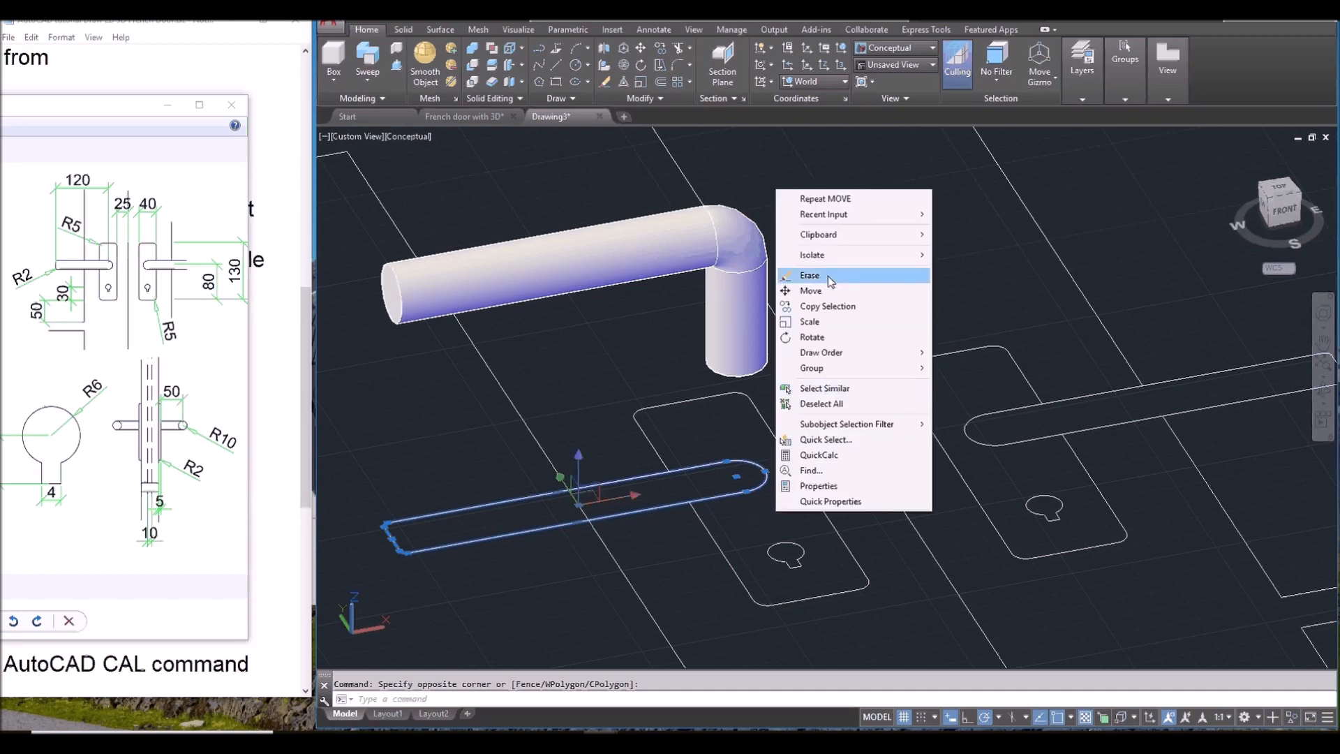
{"action": "mouse_move", "coordinate": [831, 257]}
{"action": "left_click", "coordinate": [977, 270]}
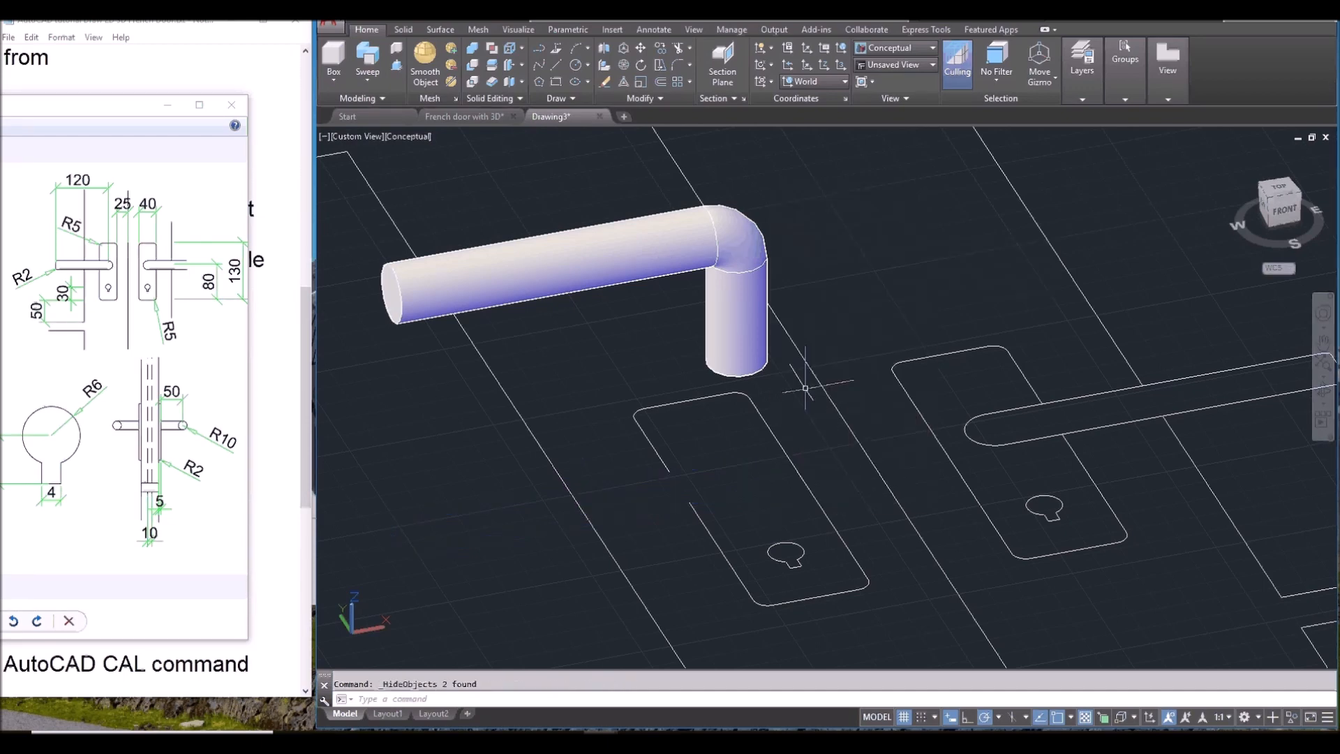
Step: Draw a line between the open ends of the left plate's outline to close the gap
{"action": "scroll", "coordinate": [694, 443], "scroll_direction": "up", "scroll_amount": 2}
{"action": "type", "text": "l"}
{"action": "key", "text": "Return"}
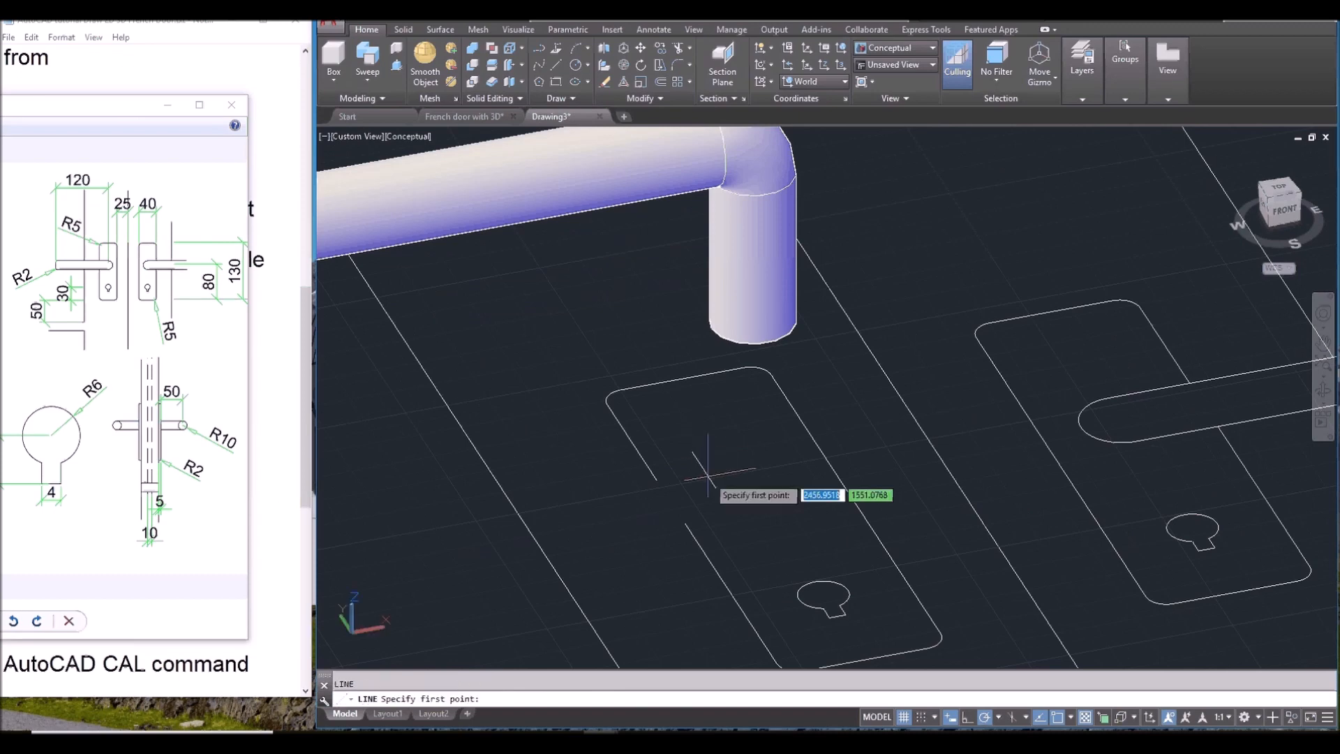
{"action": "left_click", "coordinate": [656, 480]}
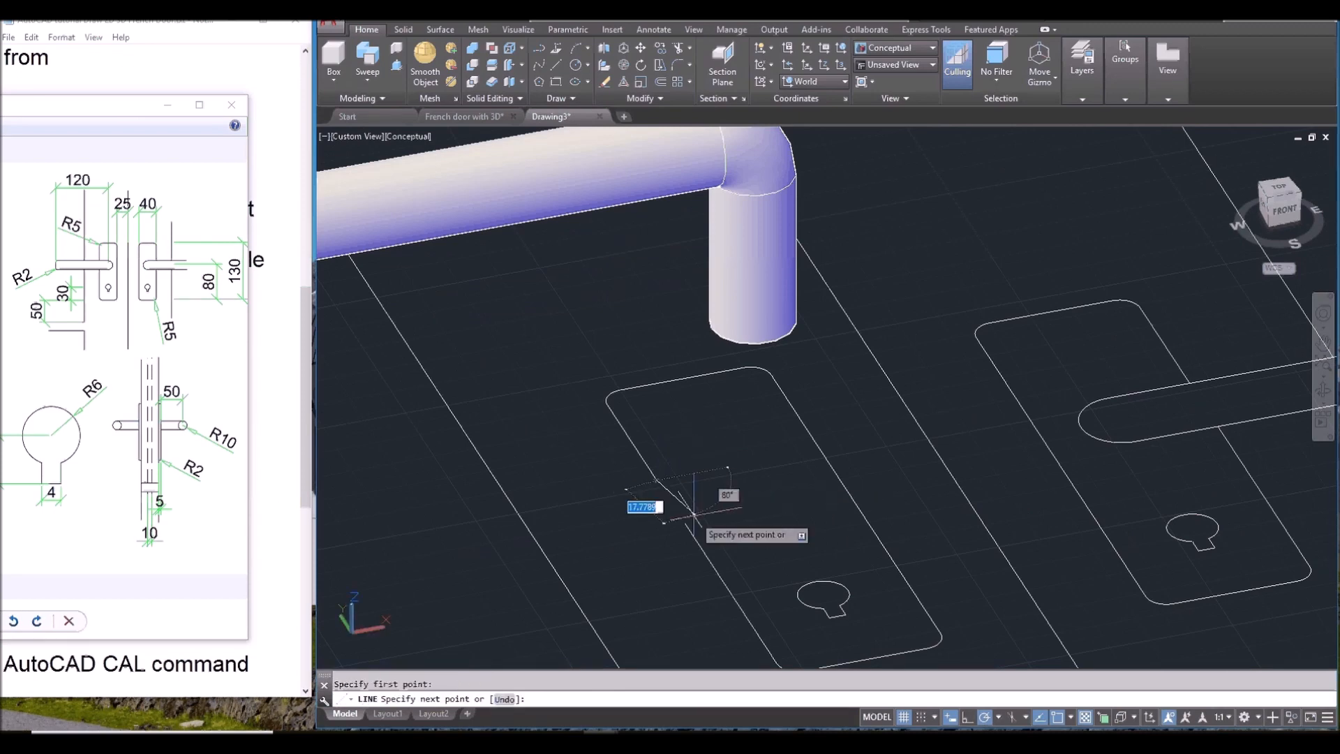
{"action": "key", "text": "Escape"}
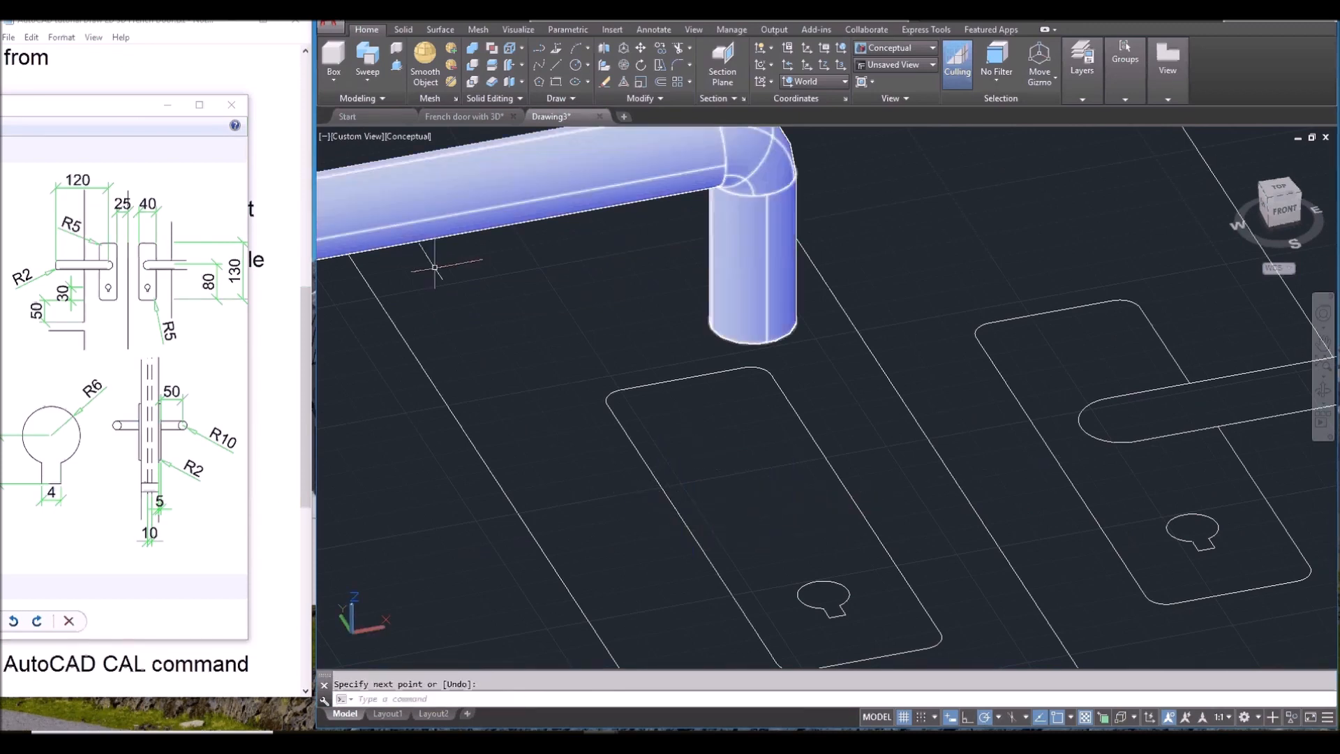
Step: Presspull the area of the left handle plate around the keyhole to a height of 5
{"action": "left_click", "coordinate": [397, 65]}
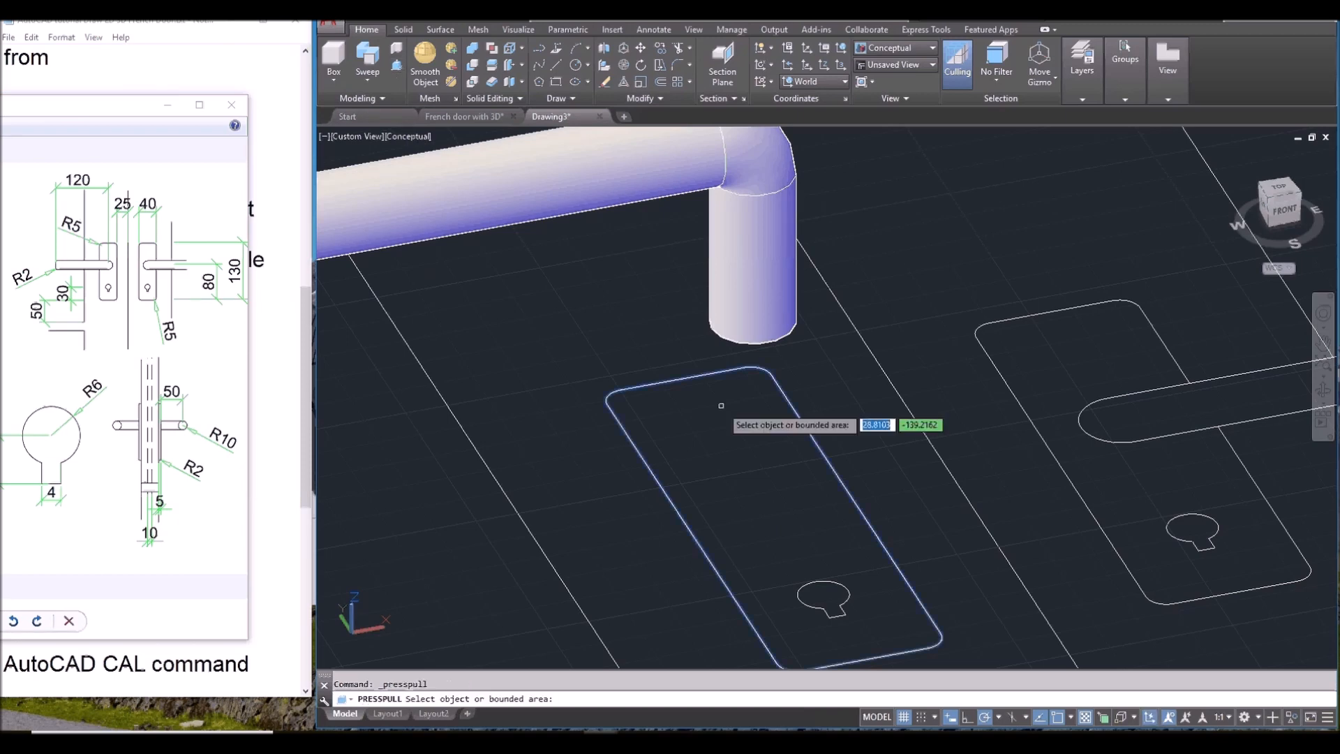
{"action": "left_click", "coordinate": [757, 480]}
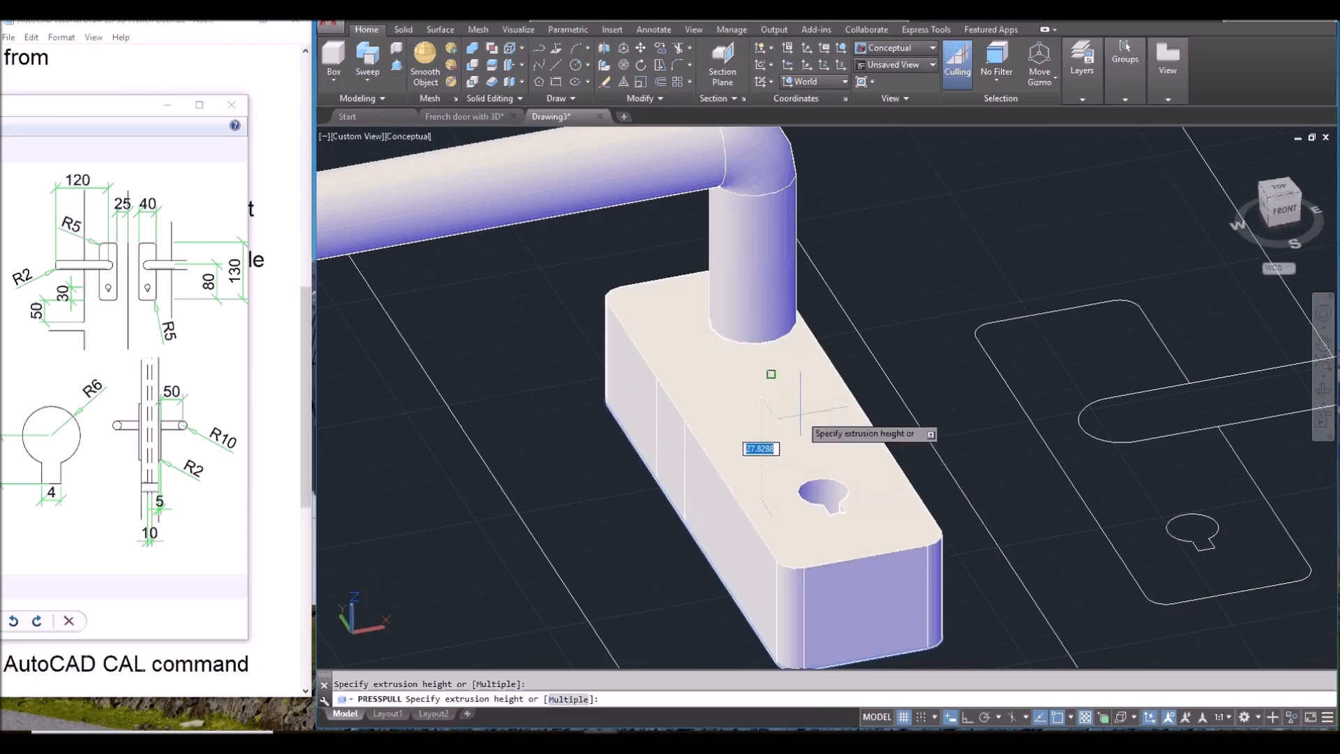
{"action": "type", "text": "5"}
{"action": "key", "text": "Return"}
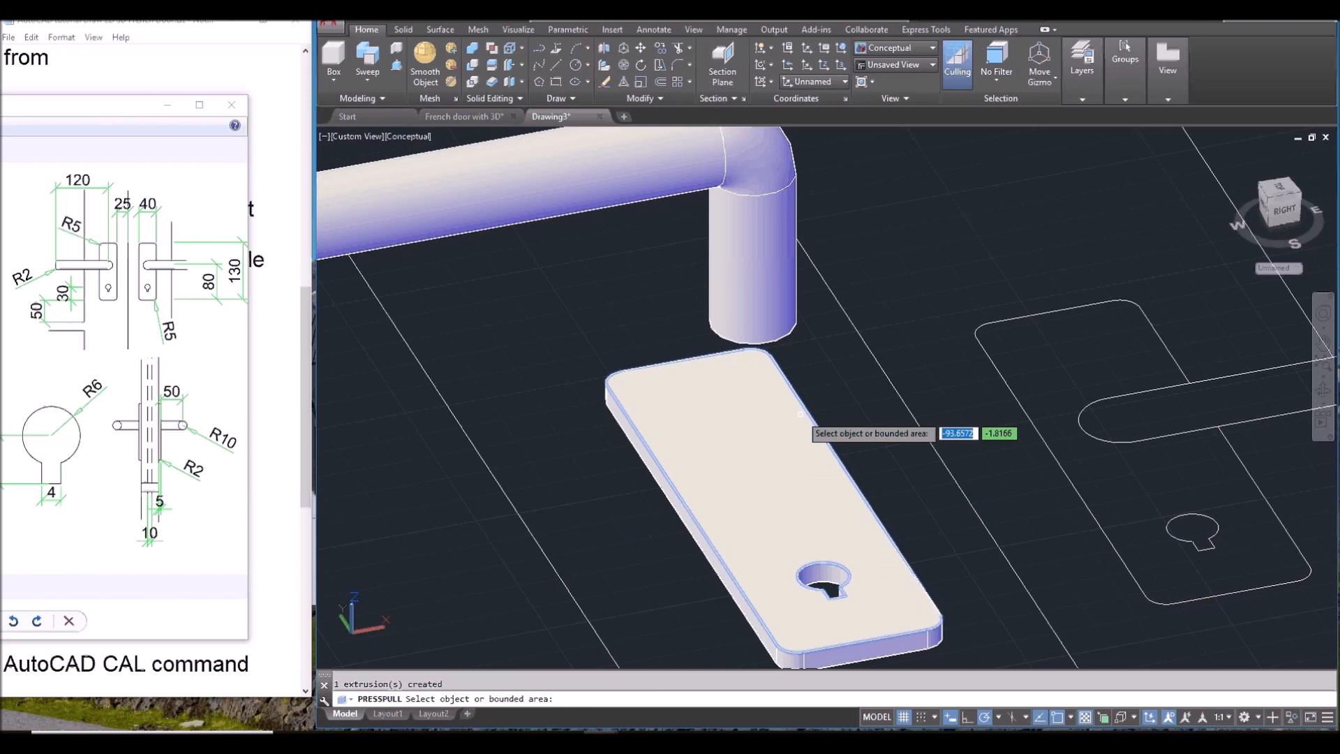
{"action": "key", "text": "Escape"}
Step: Move the solid left handle plate straight up along Z by a displacement of 0,0,40
{"action": "scroll", "coordinate": [643, 541], "scroll_direction": "down", "scroll_amount": 3}
{"action": "middle_click_drag", "start_coordinate": [643, 554], "coordinate": [775, 511], "text": "shift"}
{"action": "left_click", "coordinate": [779, 514]}
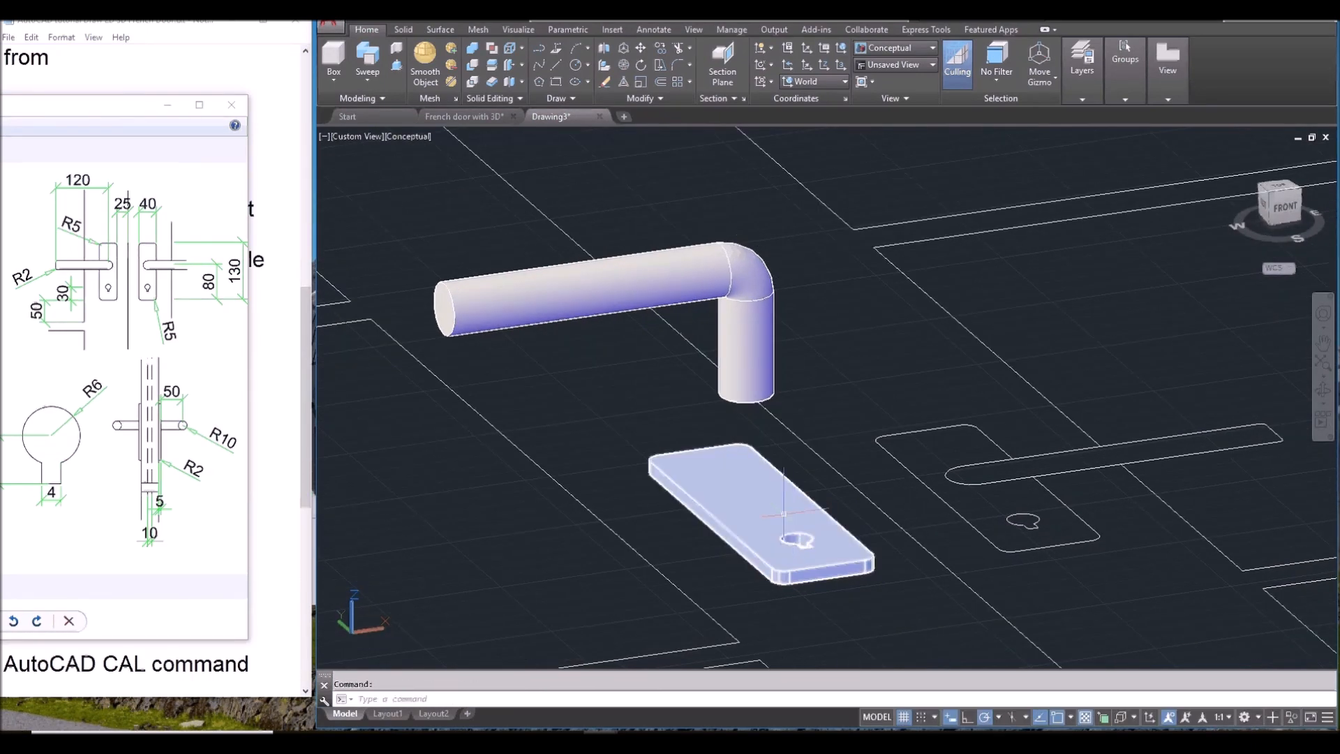
{"action": "type", "text": "m"}
{"action": "key", "text": "Return"}
{"action": "left_click", "coordinate": [741, 476]}
{"action": "key", "text": "Return"}
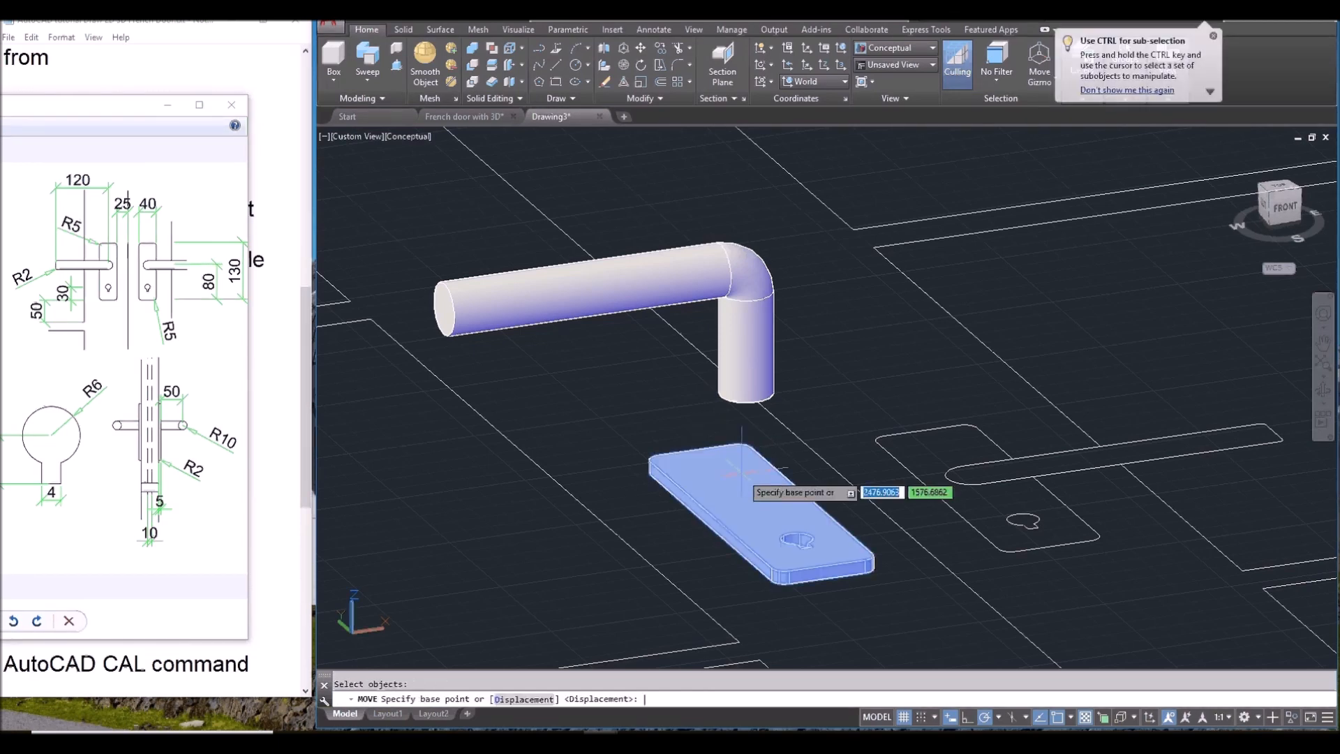
{"action": "type", "text": "0,0,"}
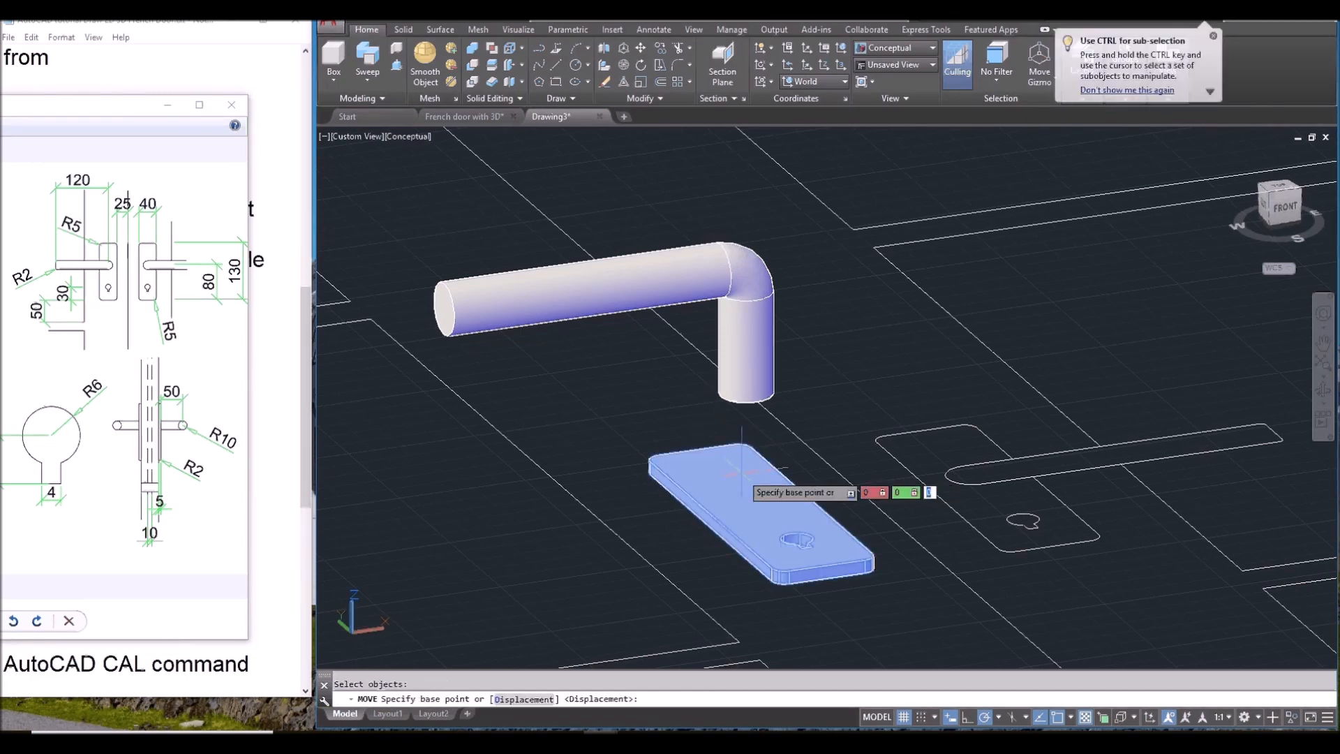
{"action": "type", "text": "40"}
{"action": "key", "text": "Return"}
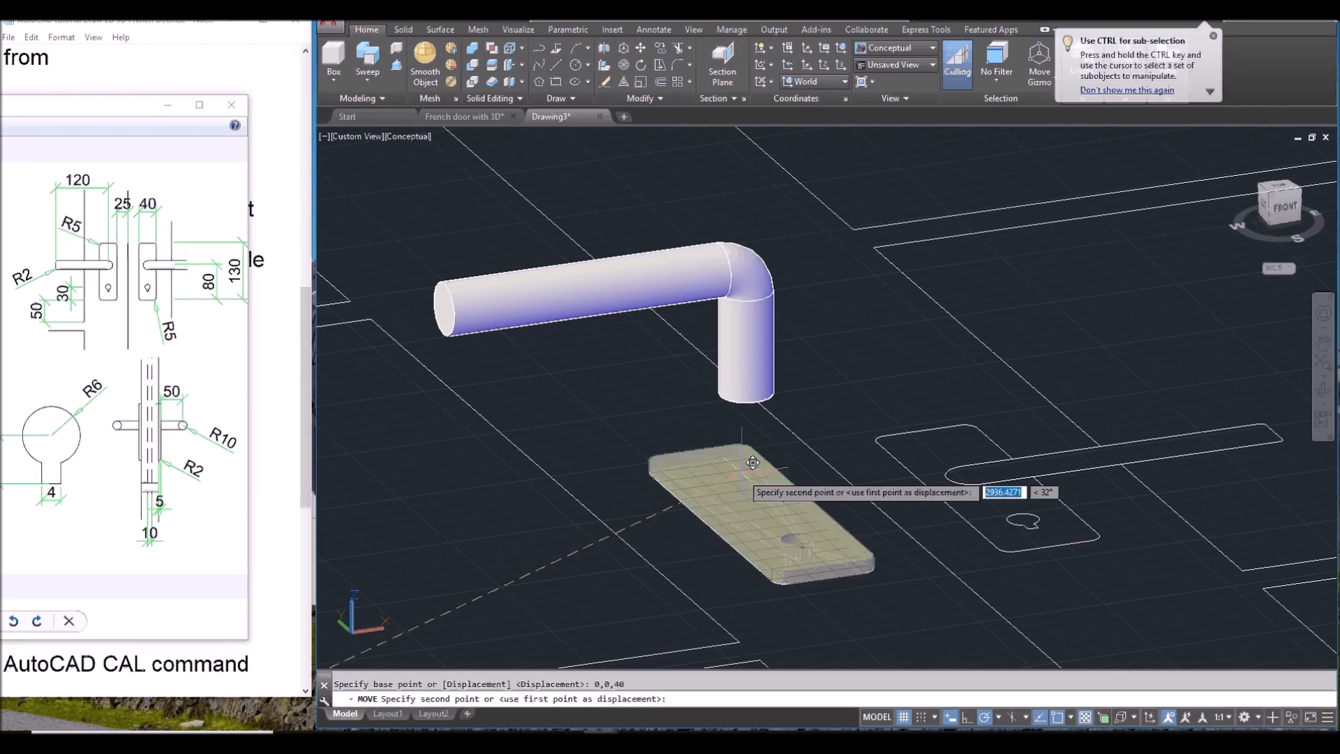
{"action": "key", "text": "Return"}
Step: End the object isolation to bring back the hidden door frame, glass panes and handle outline
{"action": "middle_click_drag", "start_coordinate": [757, 516], "coordinate": [742, 545], "text": "shift"}
{"action": "scroll", "coordinate": [788, 440], "scroll_direction": "down", "scroll_amount": 8}
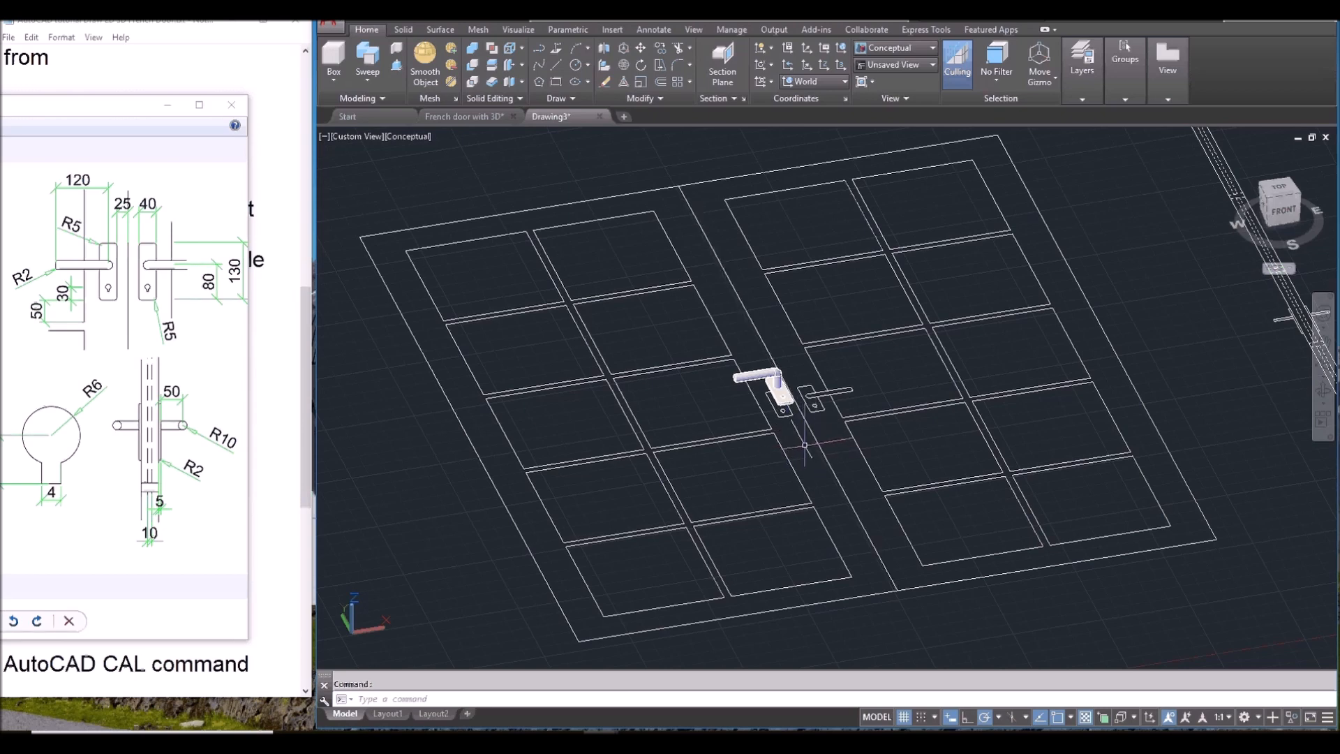
{"action": "right_click", "coordinate": [810, 450]}
{"action": "mouse_move", "coordinate": [881, 515]}
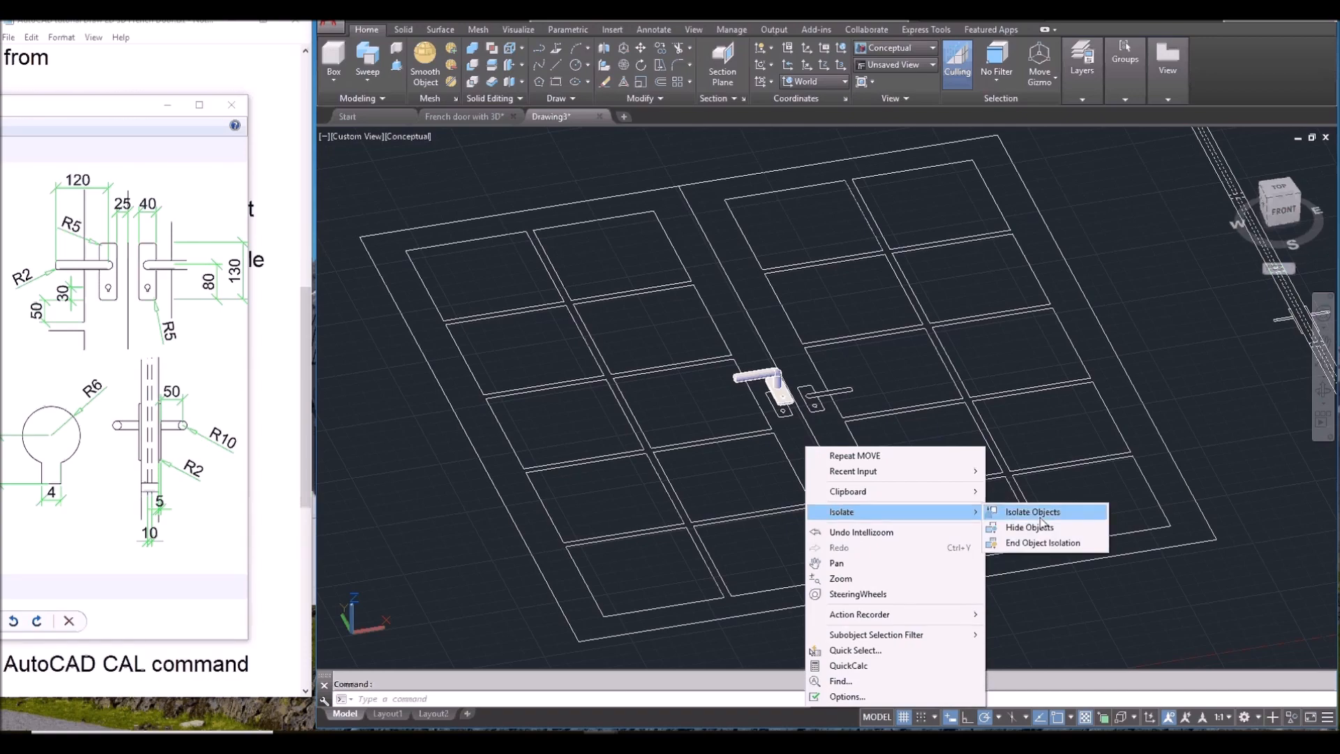
{"action": "left_click", "coordinate": [1042, 544]}
Step: Examine how the handle and its plate sit on the frame of the left door
{"action": "middle_click_drag", "start_coordinate": [810, 448], "coordinate": [758, 453], "text": "shift"}
{"action": "scroll", "coordinate": [767, 461], "scroll_direction": "down", "scroll_amount": 3}
{"action": "scroll", "coordinate": [750, 425], "scroll_direction": "up", "scroll_amount": 8}
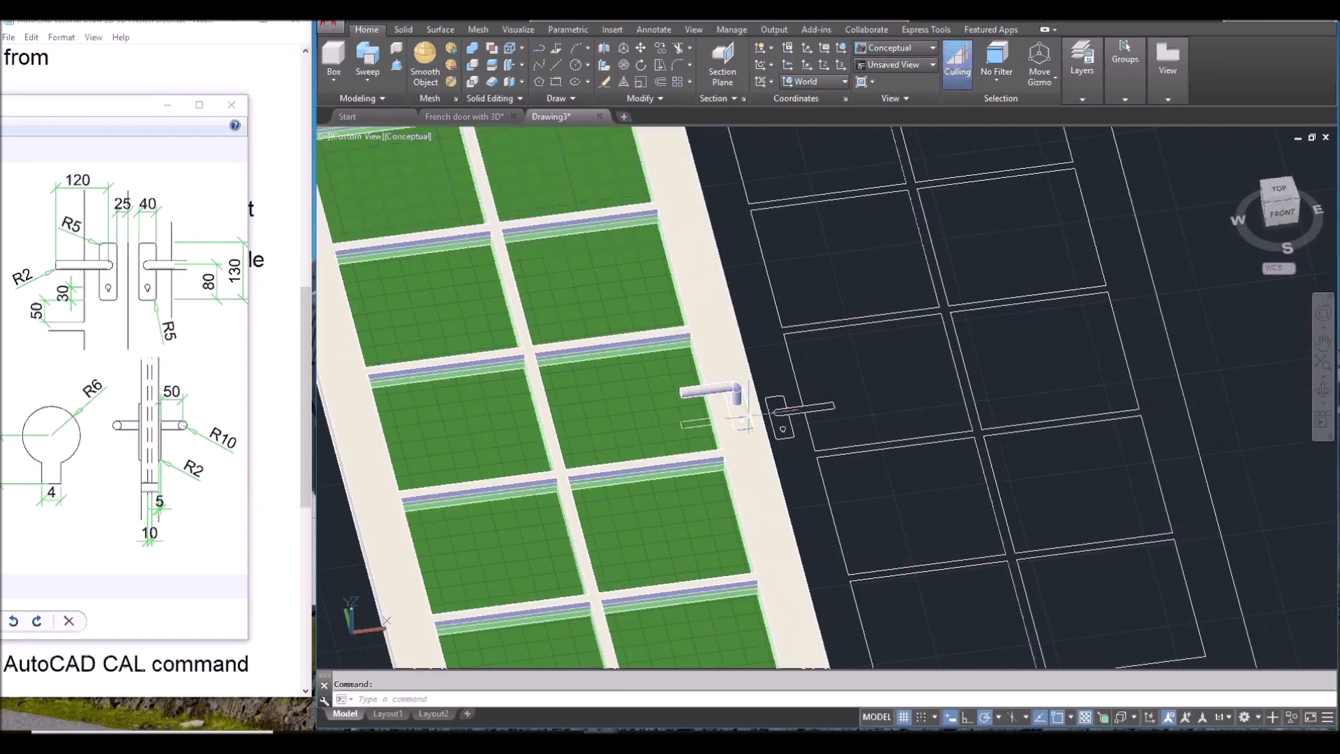
{"action": "scroll", "coordinate": [748, 431], "scroll_direction": "down", "scroll_amount": 5}
{"action": "scroll", "coordinate": [719, 384], "scroll_direction": "up", "scroll_amount": 5}
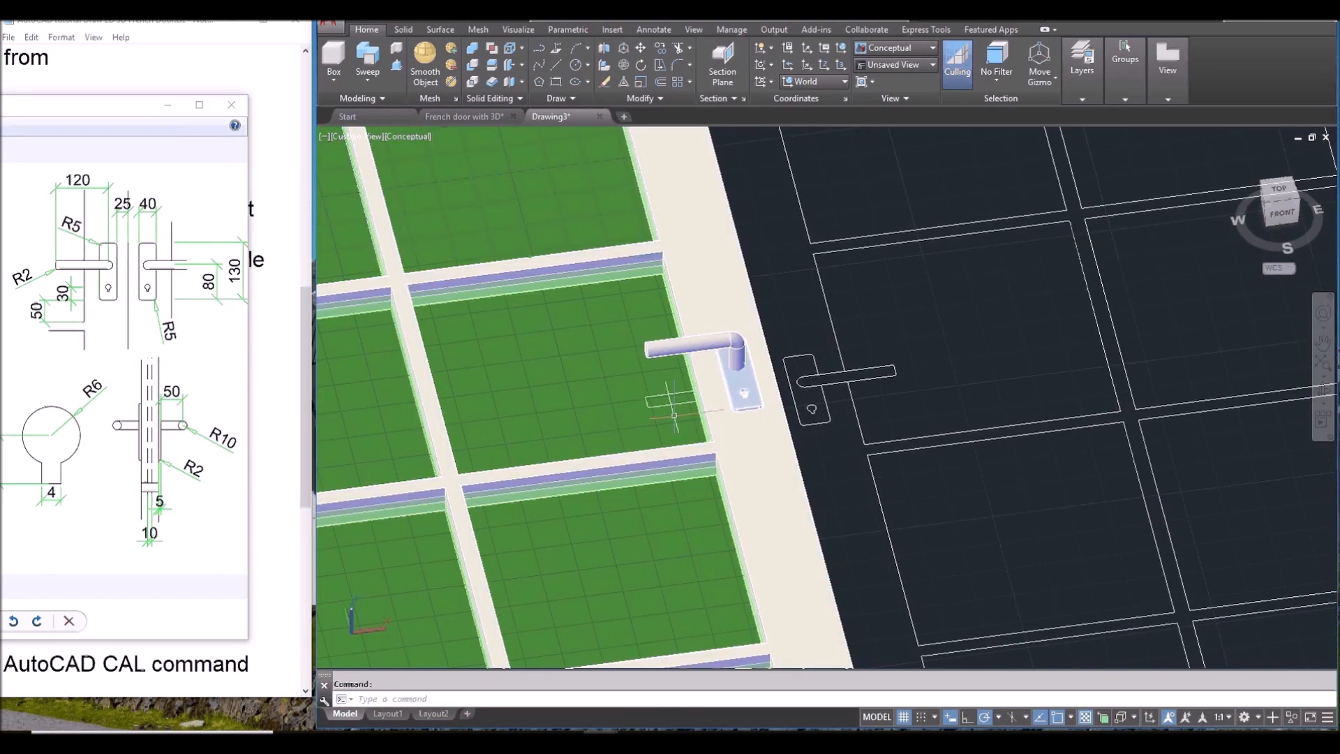
{"action": "scroll", "coordinate": [754, 356], "scroll_direction": "down", "scroll_amount": 5}
{"action": "mouse_move", "coordinate": [788, 413]}
{"action": "middle_mouse_down", "text": "shift"}
{"action": "mouse_move", "coordinate": [746, 422]}
{"action": "mouse_move", "coordinate": [770, 362]}
{"action": "mouse_move", "coordinate": [802, 417]}
{"action": "middle_mouse_up", "text": "shift"}
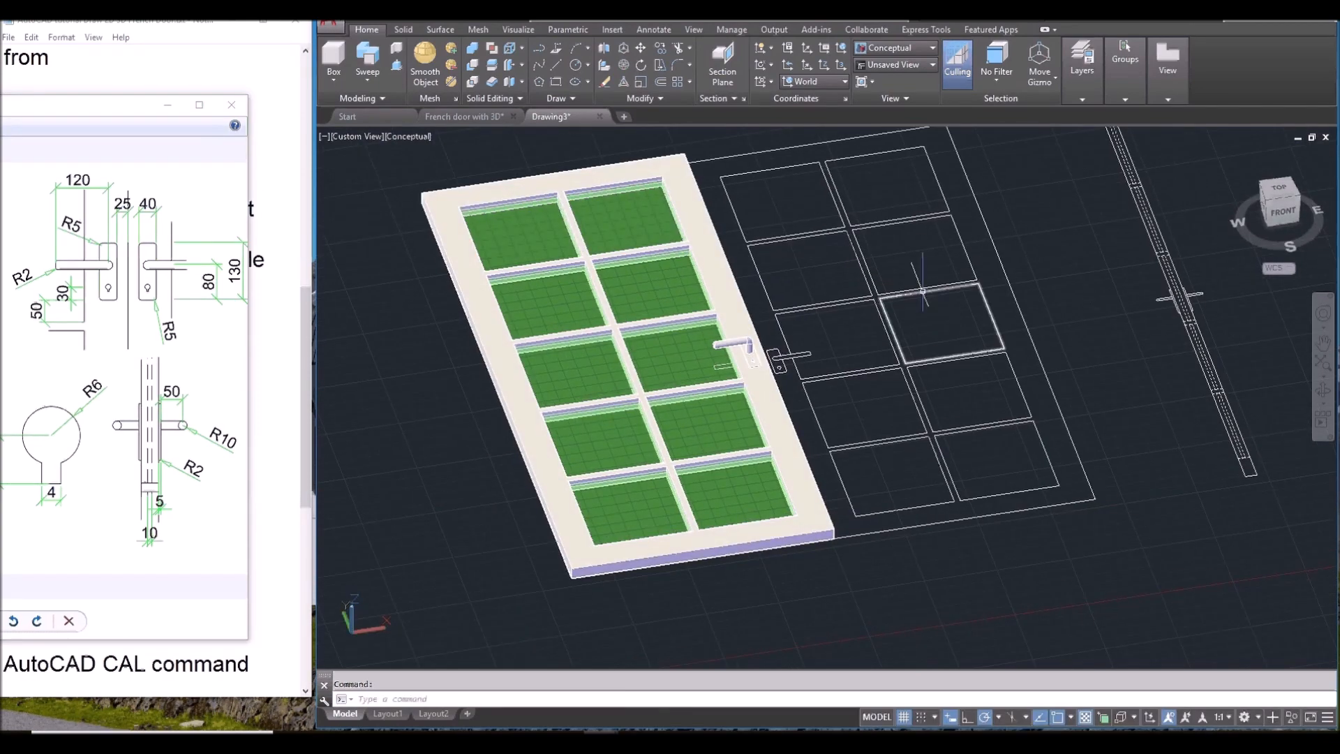
{"action": "middle_click_drag", "start_coordinate": [997, 167], "coordinate": [1002, 216]}
Step: Turn off the 2d layer, leaving the 3d layer on
{"action": "mouse_move", "coordinate": [1076, 87]}
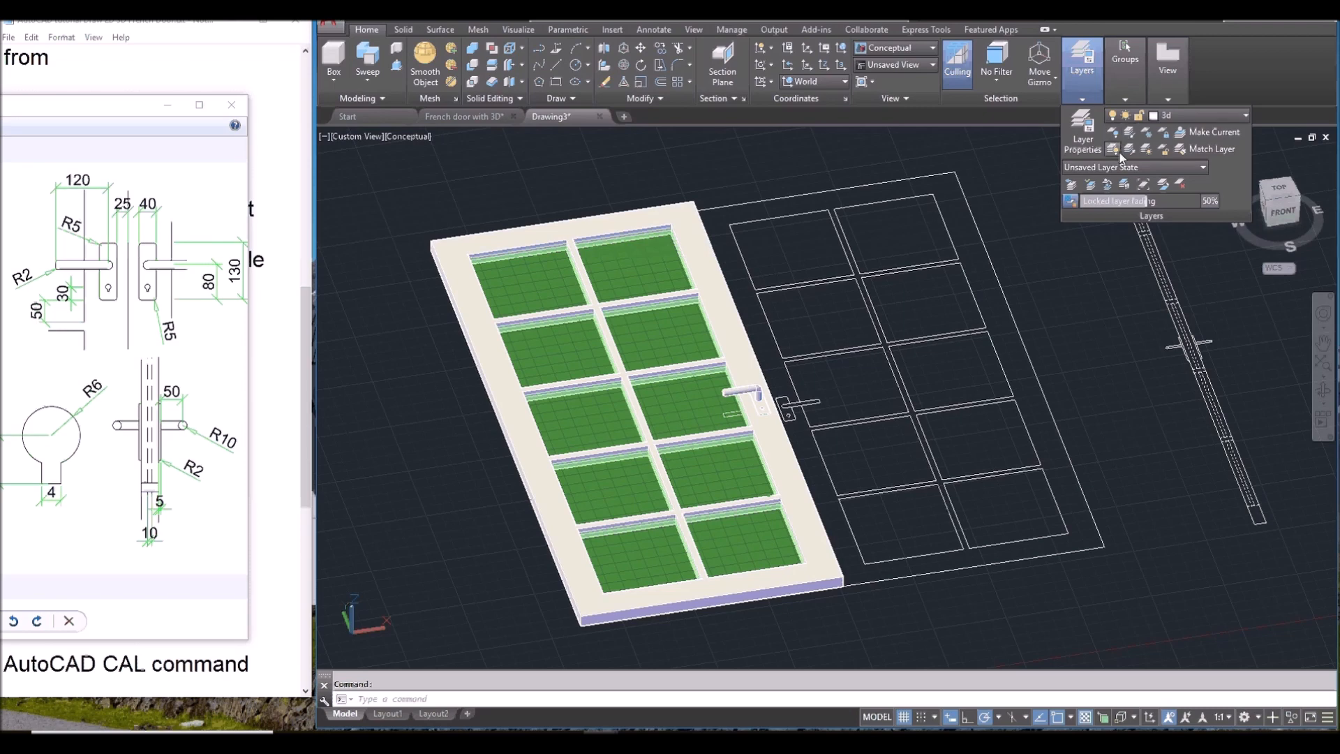
{"action": "left_click", "coordinate": [1219, 115]}
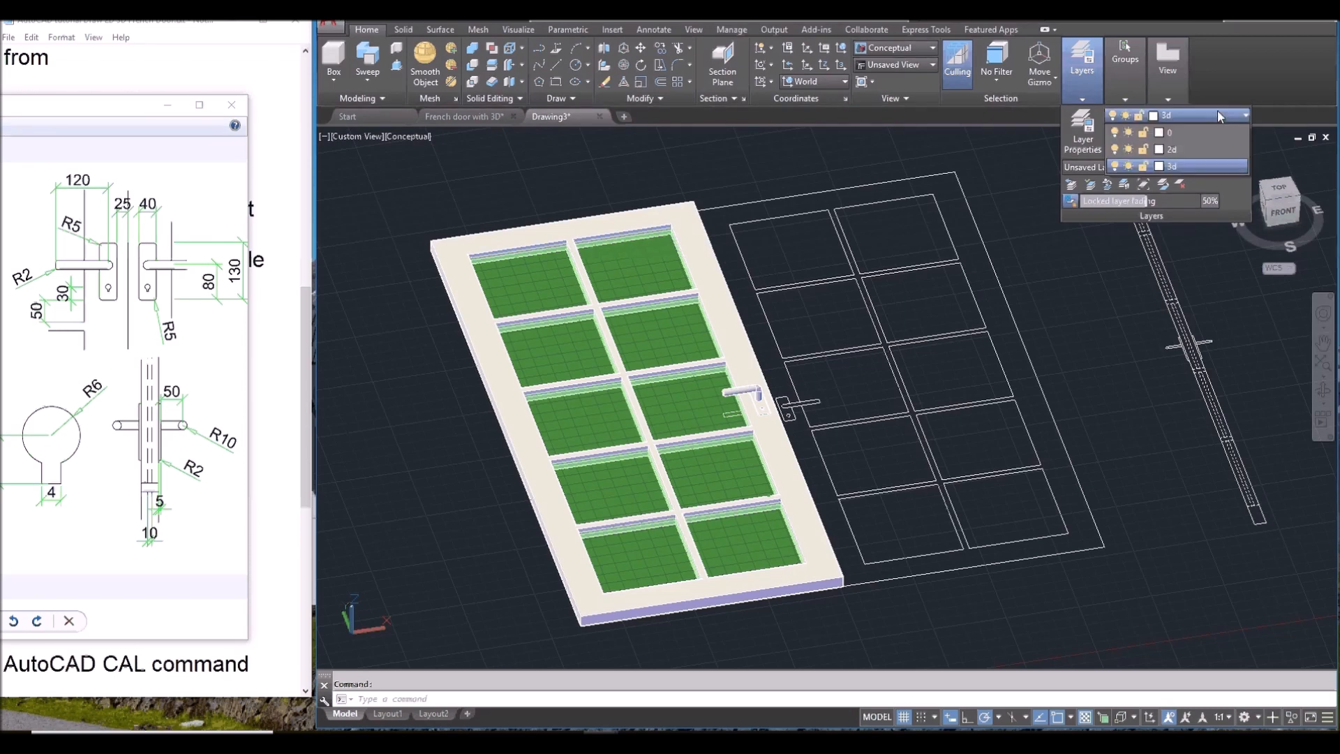
{"action": "left_click", "coordinate": [1115, 149]}
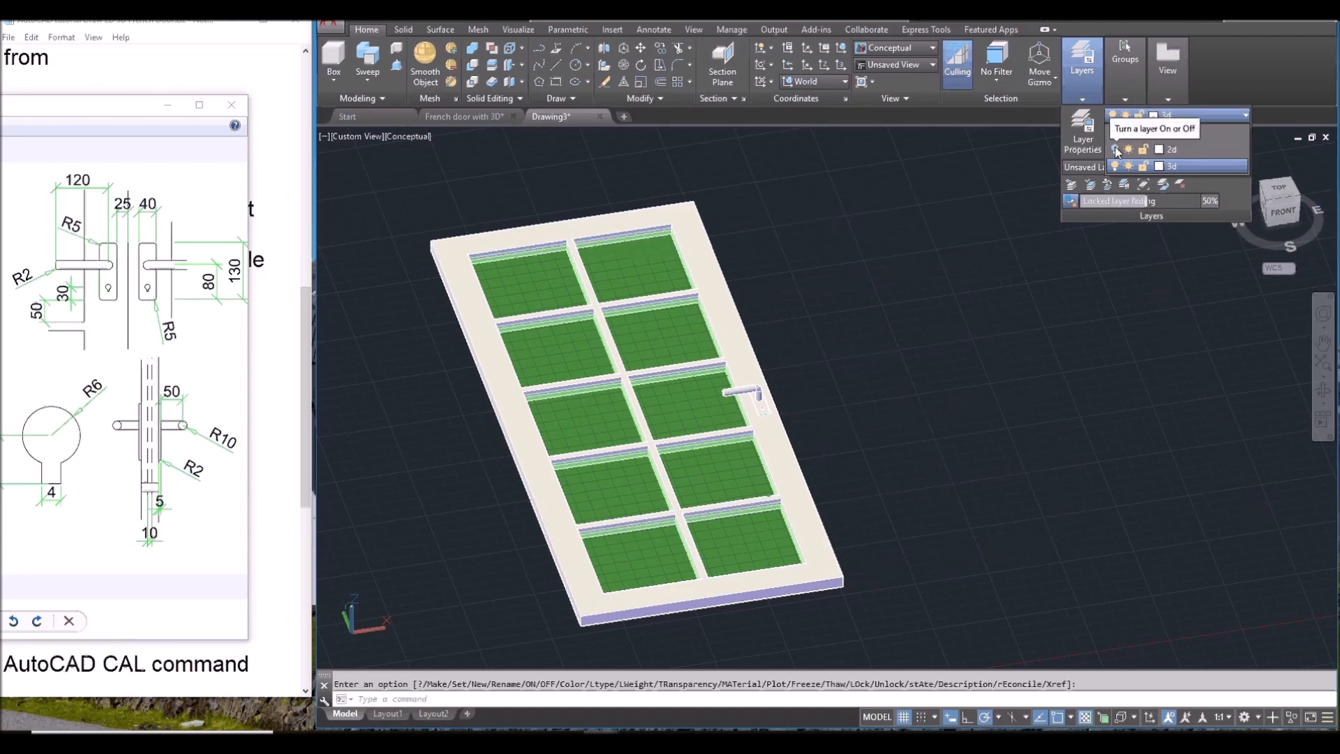
Step: Mirror the complete left door, with its glass, handle and plate, across its handle-side edge, keeping the source objects
{"action": "scroll", "coordinate": [858, 390], "scroll_direction": "down", "scroll_amount": 2}
{"action": "scroll", "coordinate": [867, 360], "scroll_direction": "up", "scroll_amount": 2}
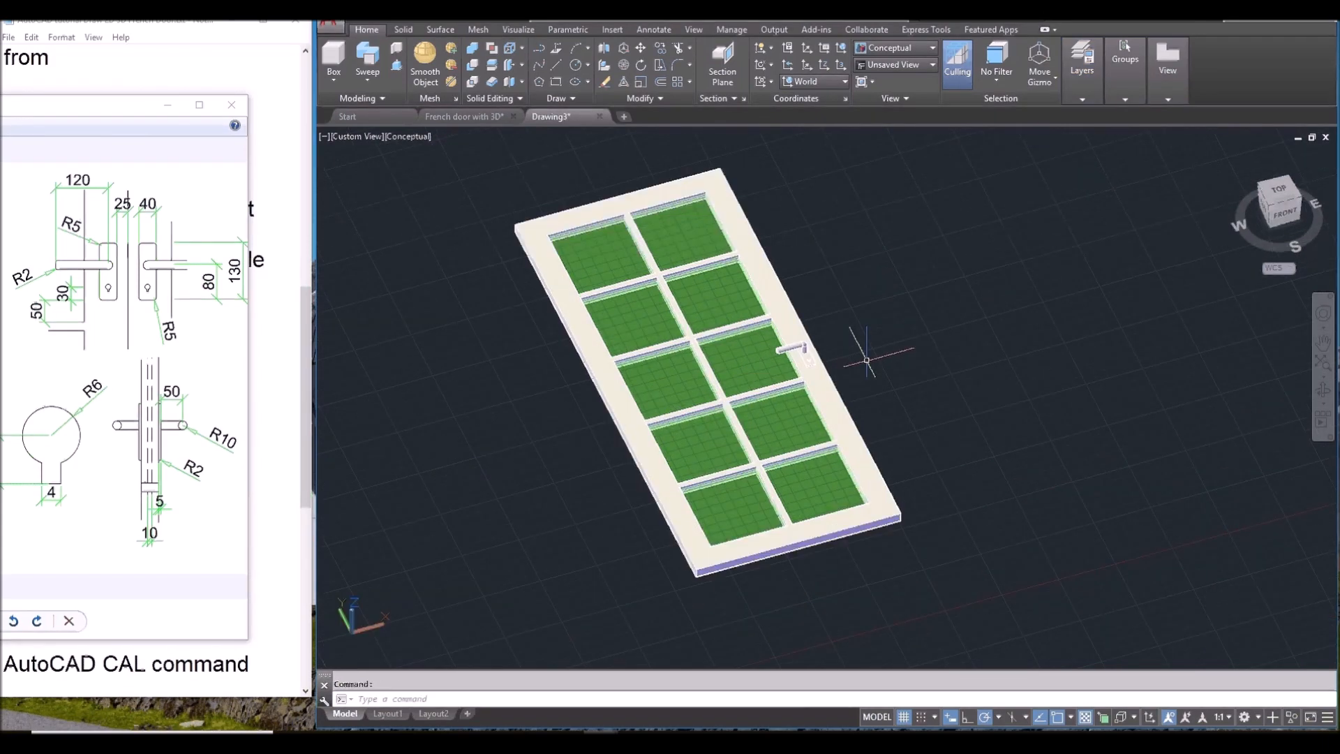
{"action": "type", "text": "mi"}
{"action": "key", "text": "Return"}
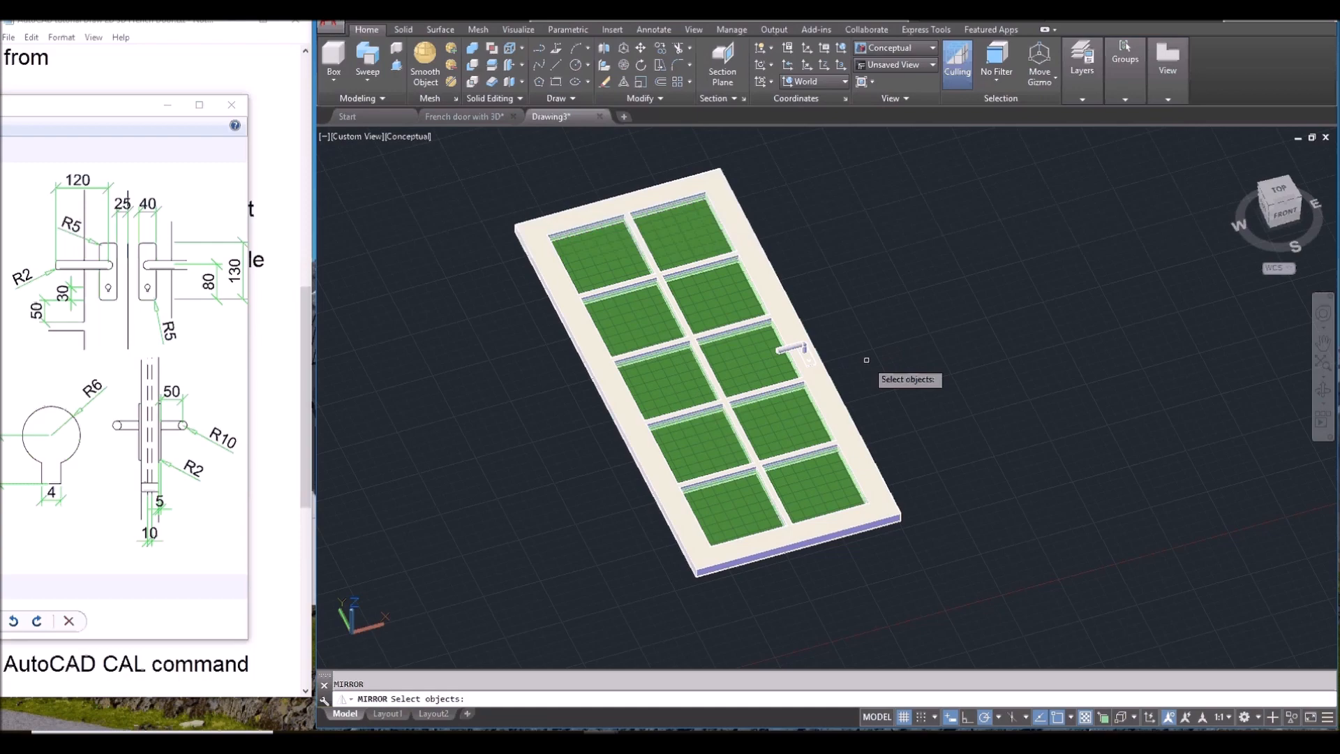
{"action": "middle_click_drag", "start_coordinate": [916, 535], "coordinate": [678, 620], "text": "shift"}
{"action": "left_click", "coordinate": [568, 638]}
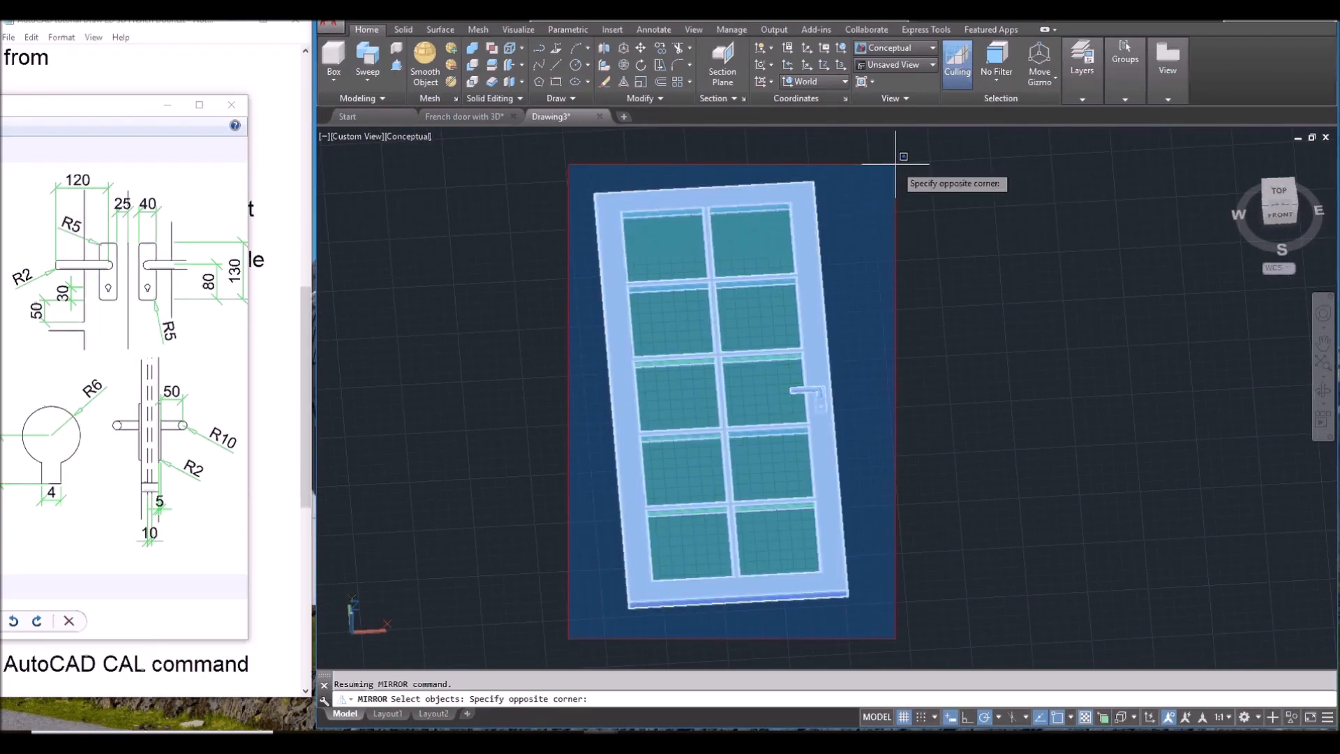
{"action": "left_click", "coordinate": [928, 131]}
{"action": "key", "text": "Return"}
{"action": "scroll", "coordinate": [889, 547], "scroll_direction": "up", "scroll_amount": 2}
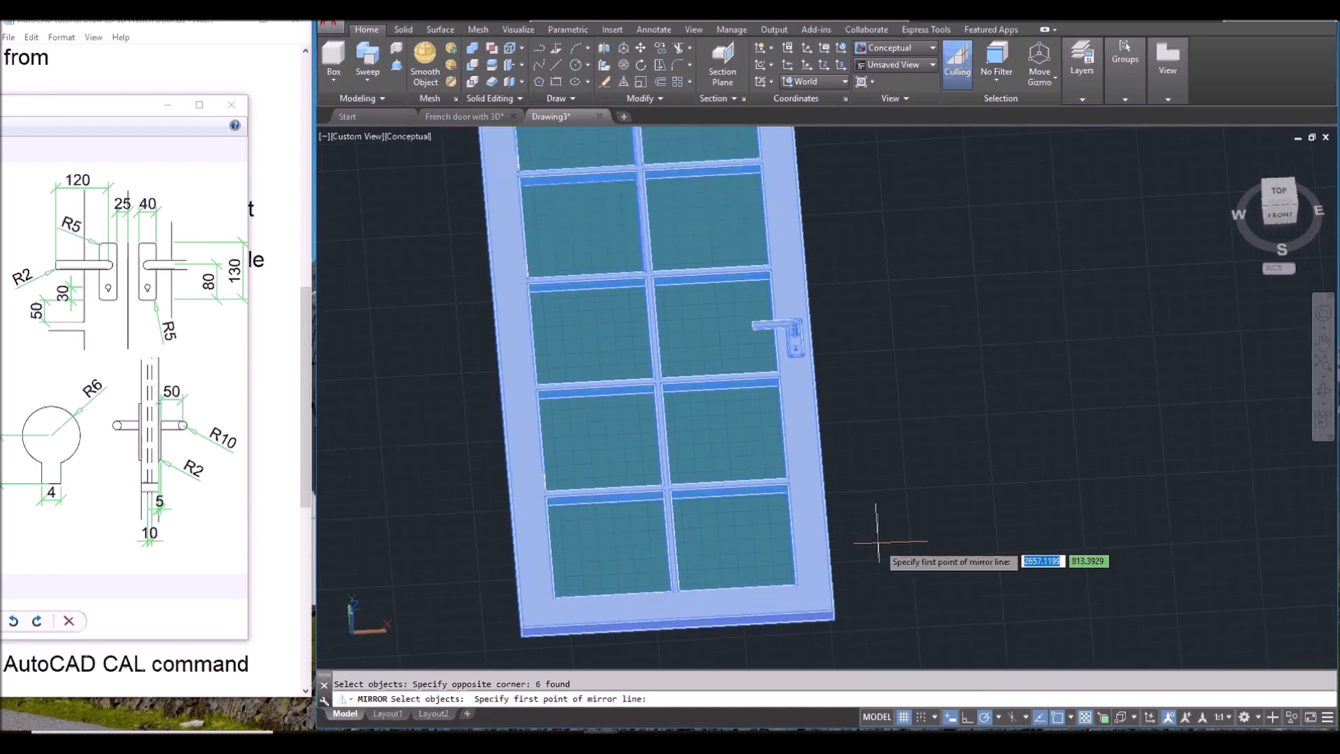
{"action": "scroll", "coordinate": [843, 620], "scroll_direction": "up", "scroll_amount": 2}
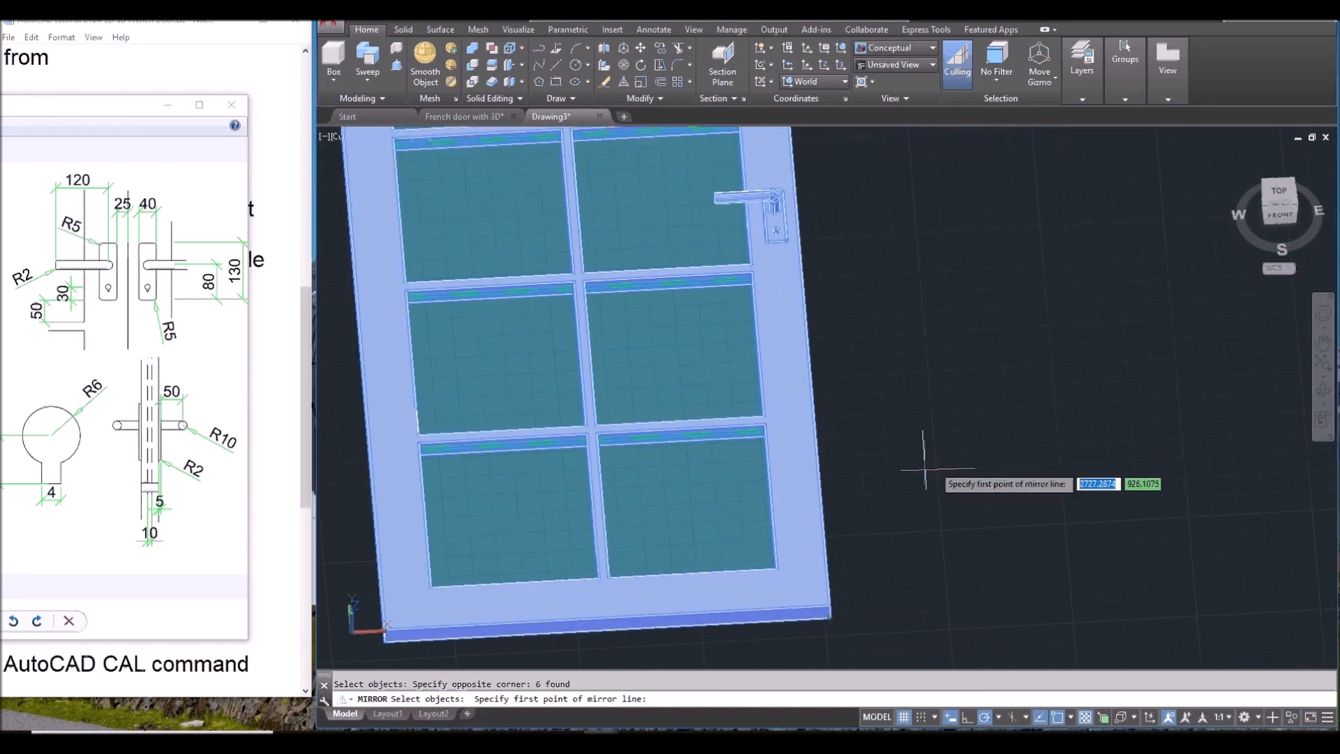
{"action": "left_click", "coordinate": [829, 609]}
{"action": "middle_click_drag", "start_coordinate": [835, 635], "coordinate": [835, 524]}
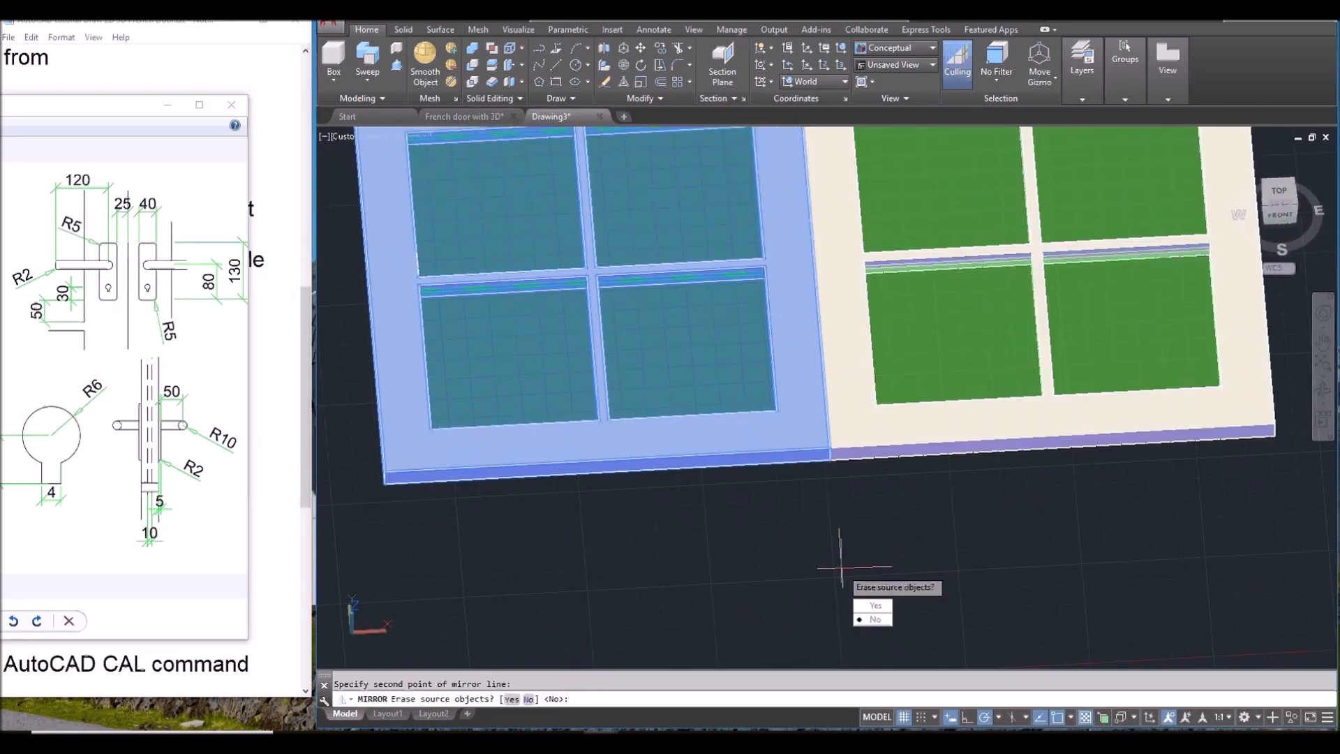
{"action": "left_click", "coordinate": [841, 569]}
Step: Examine the mirrored pair of doors and how their handles meet along the centre line
{"action": "scroll", "coordinate": [851, 475], "scroll_direction": "down", "scroll_amount": 2}
{"action": "scroll", "coordinate": [904, 487], "scroll_direction": "down", "scroll_amount": 4}
{"action": "middle_click_drag", "start_coordinate": [904, 487], "coordinate": [863, 499]}
{"action": "scroll", "coordinate": [832, 562], "scroll_direction": "up", "scroll_amount": 3}
{"action": "scroll", "coordinate": [862, 505], "scroll_direction": "down", "scroll_amount": 2}
{"action": "scroll", "coordinate": [862, 506], "scroll_direction": "up", "scroll_amount": 3}
{"action": "key", "text": "Escape"}
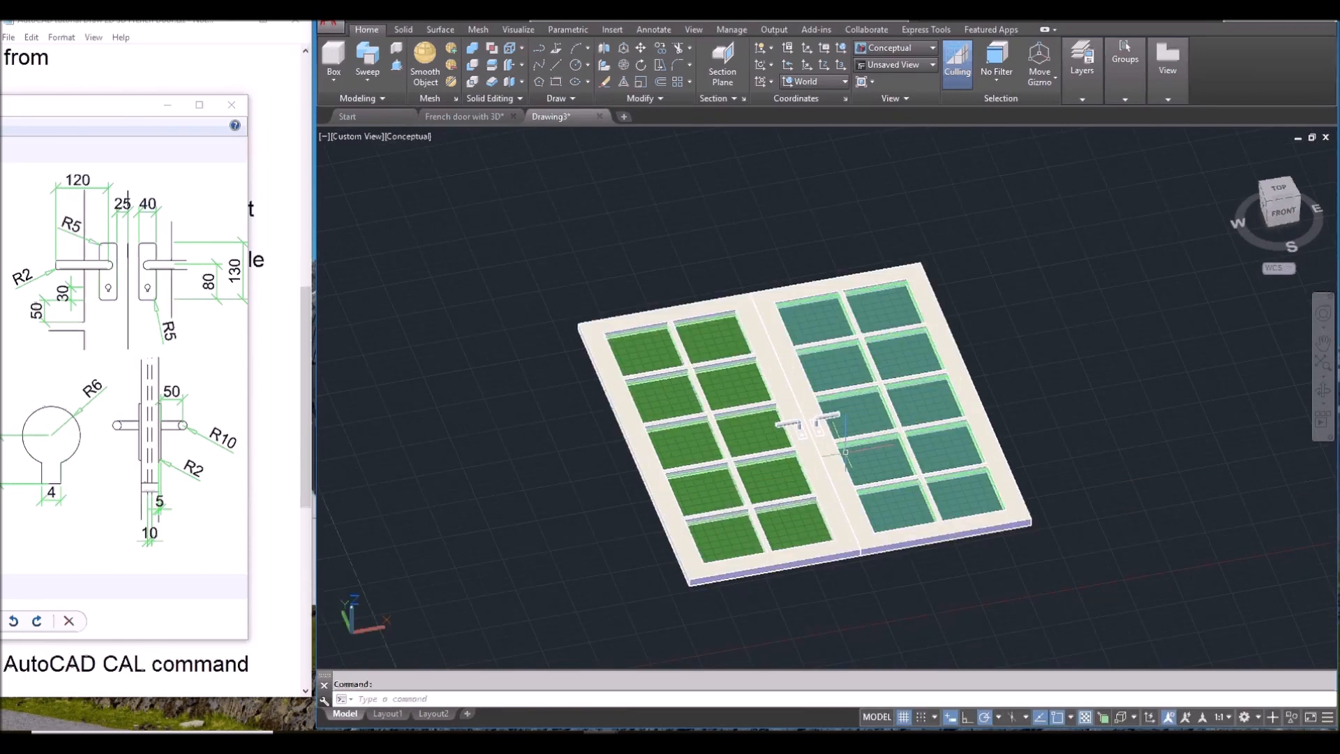
{"action": "middle_click_drag", "start_coordinate": [863, 505], "coordinate": [847, 477]}
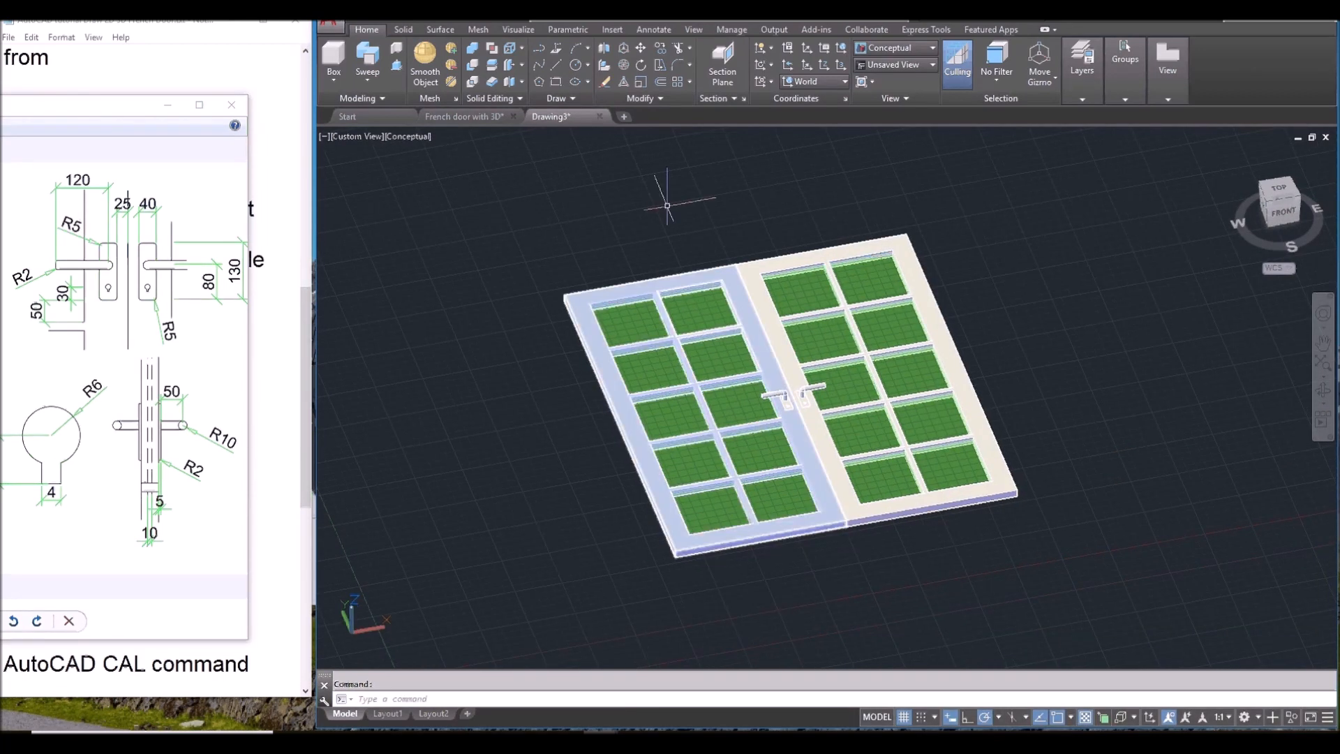
Step: 3D-rotate both doors by 90 degrees about the X axis, using the bottom endpoint where the doors meet as base point
{"action": "left_click", "coordinate": [623, 65]}
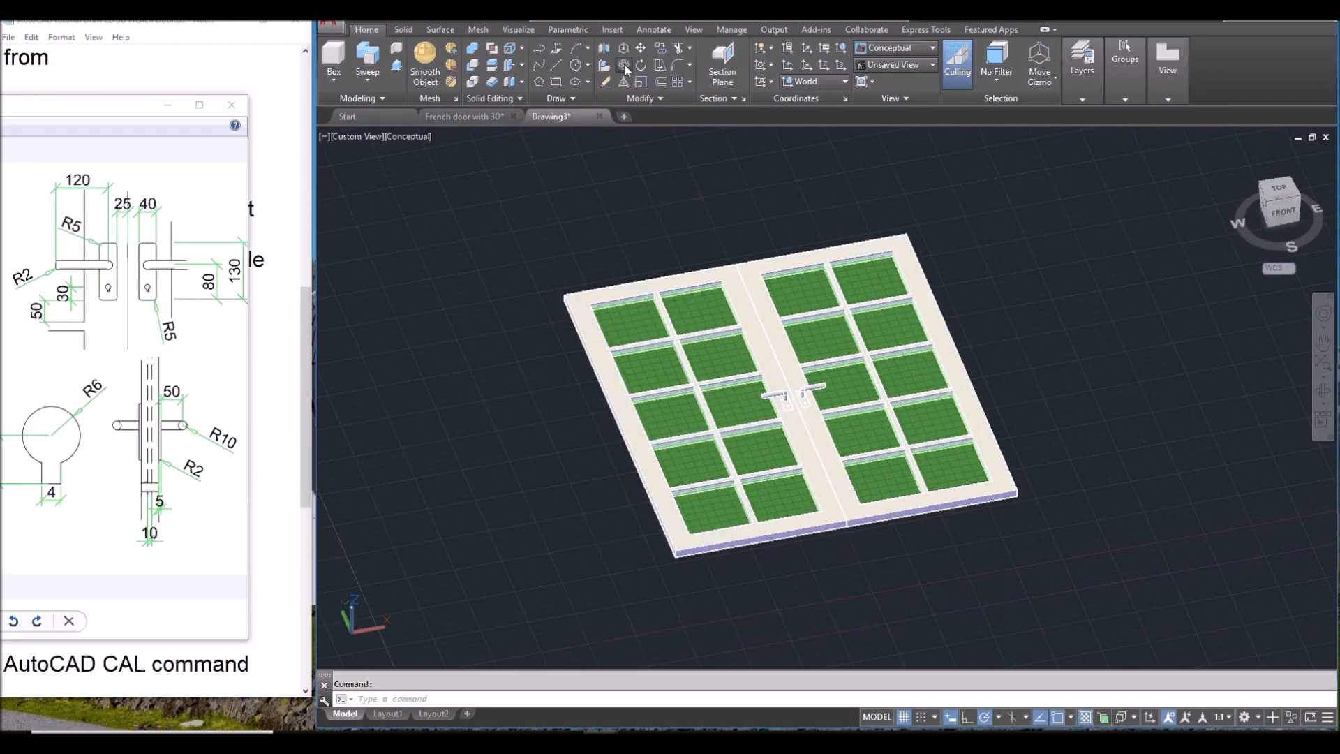
{"action": "left_click", "coordinate": [528, 148]}
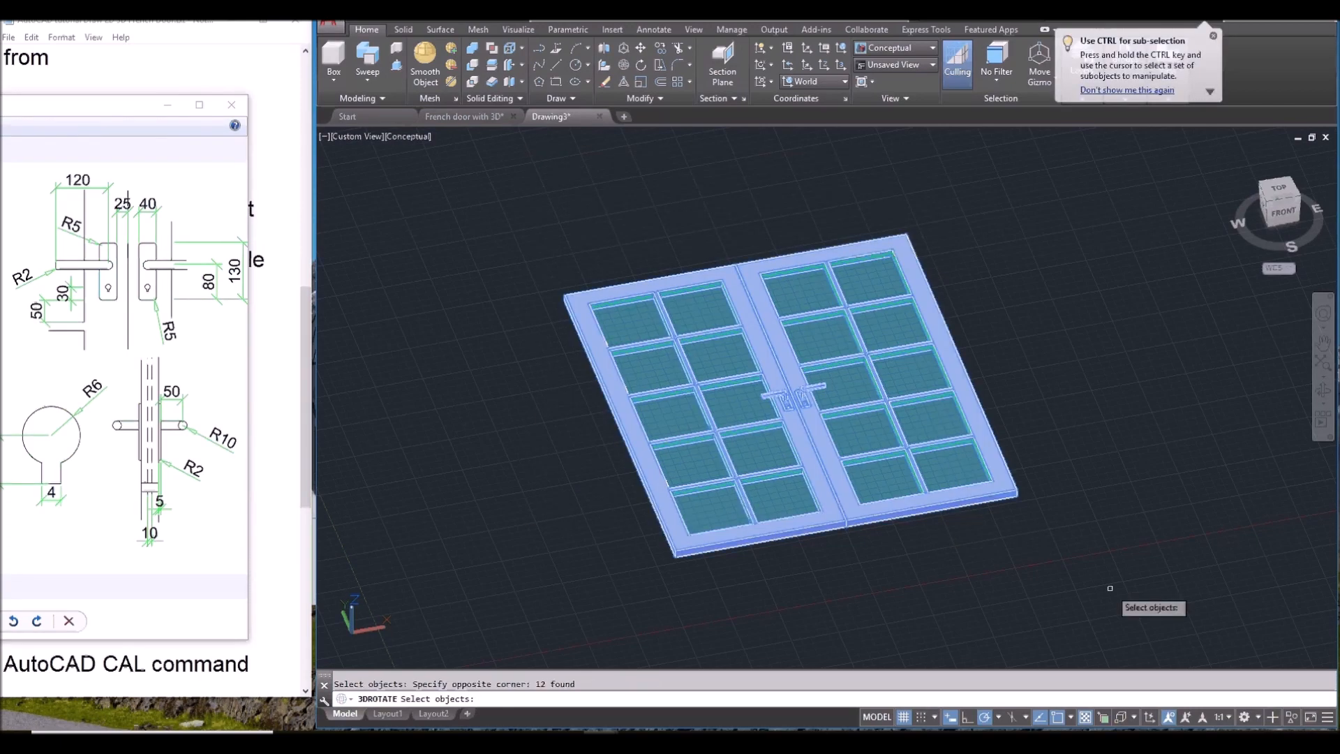
{"action": "key", "text": "Return"}
{"action": "scroll", "coordinate": [847, 569], "scroll_direction": "up", "scroll_amount": 2}
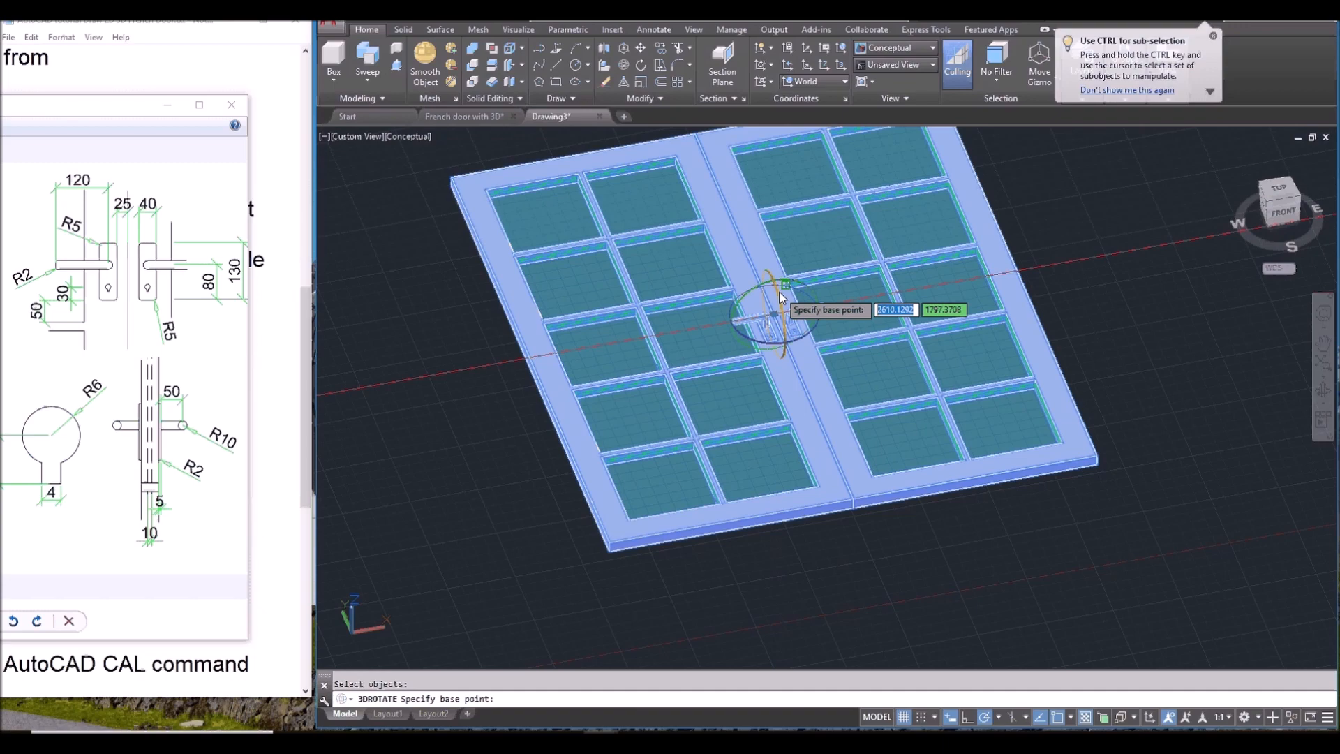
{"action": "scroll", "coordinate": [858, 543], "scroll_direction": "up", "scroll_amount": 3}
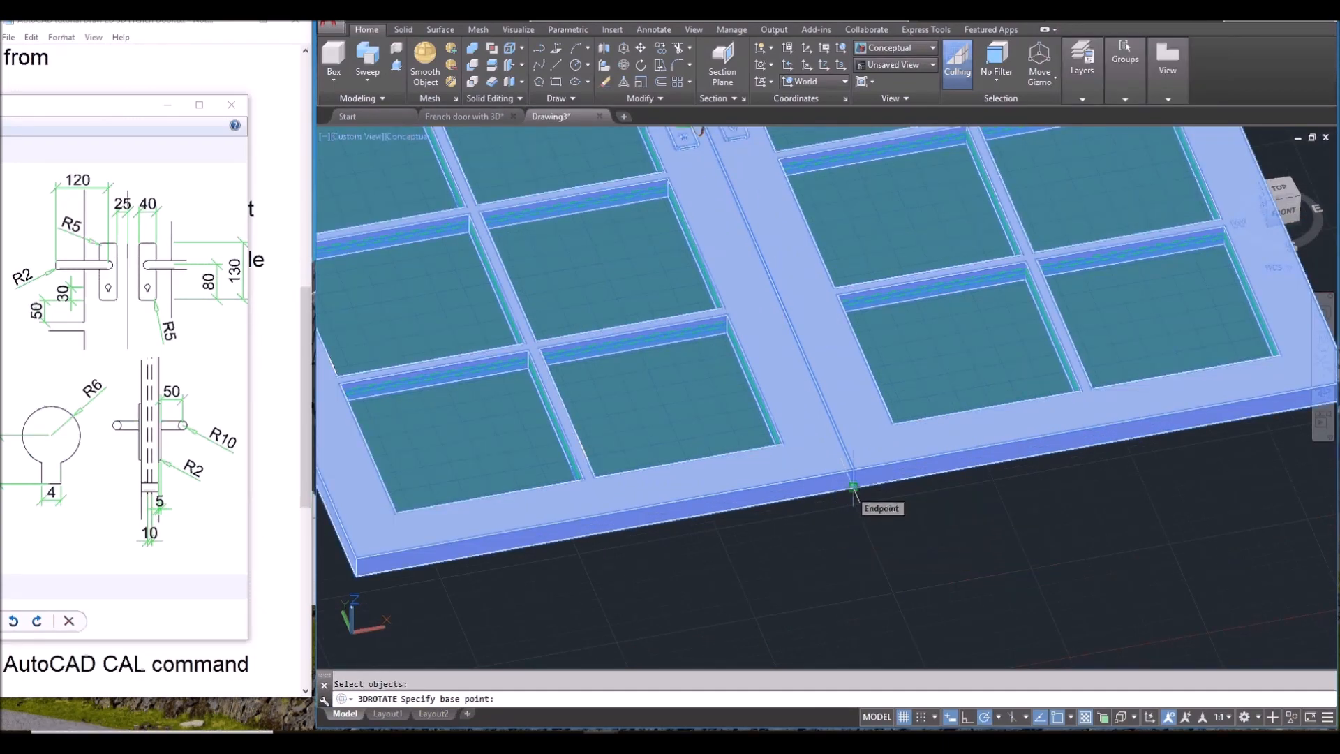
{"action": "left_click", "coordinate": [853, 487]}
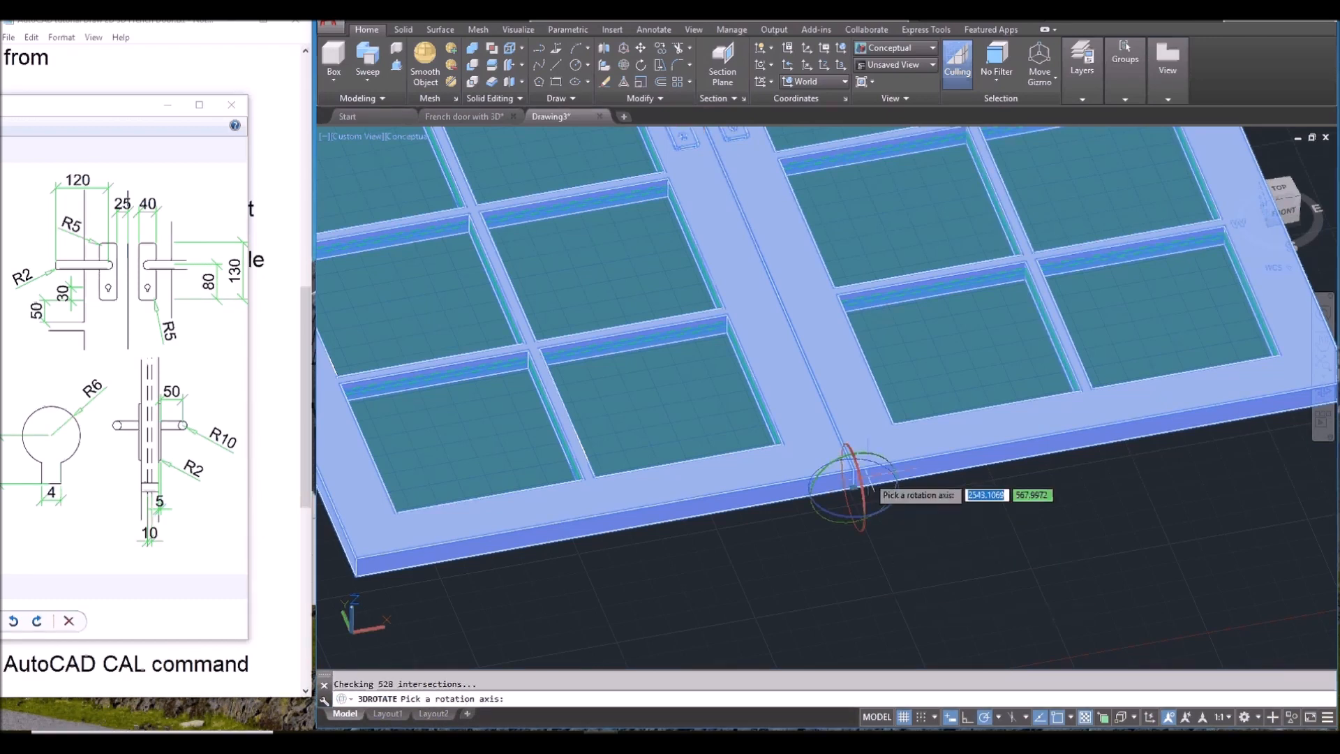
{"action": "left_click", "coordinate": [856, 471]}
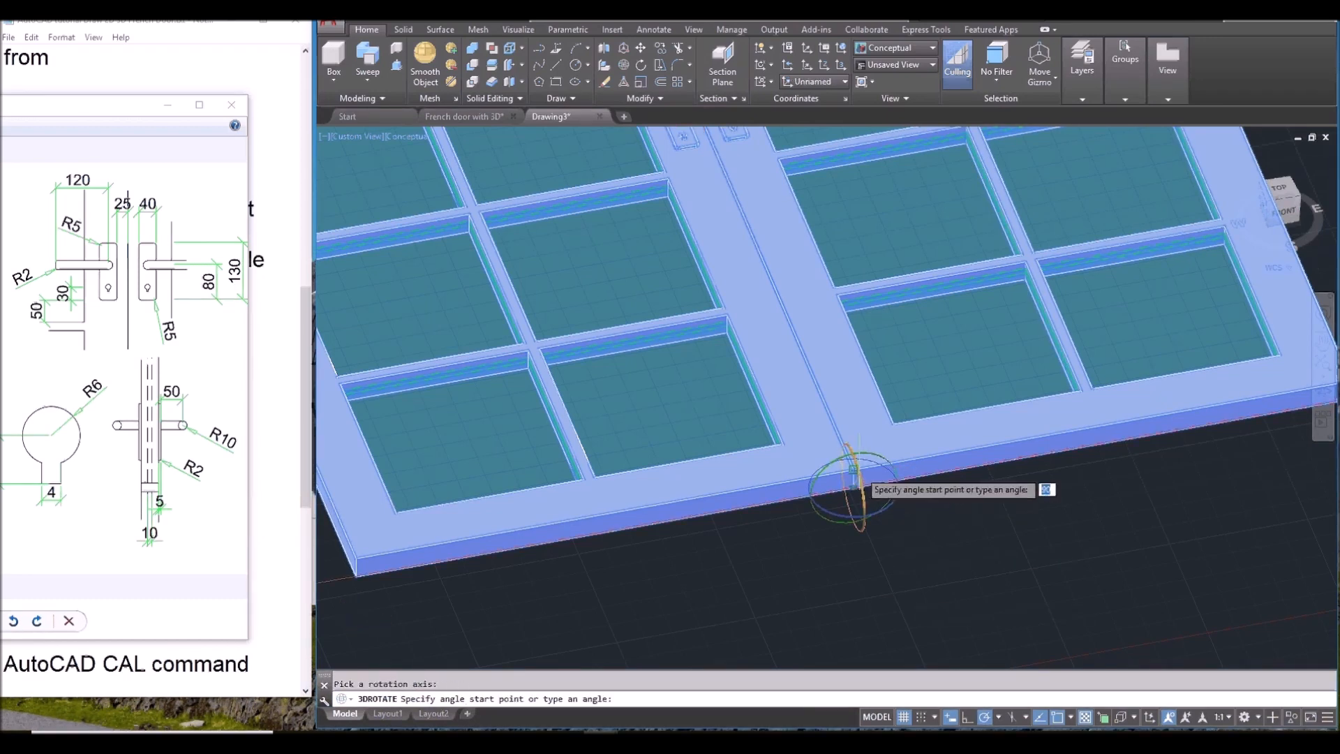
{"action": "type", "text": "90"}
{"action": "key", "text": "Return"}
Step: Identify the coordinates of the left door's bottom outer corner to check its Z elevation
{"action": "middle_click_drag", "start_coordinate": [688, 576], "coordinate": [786, 526]}
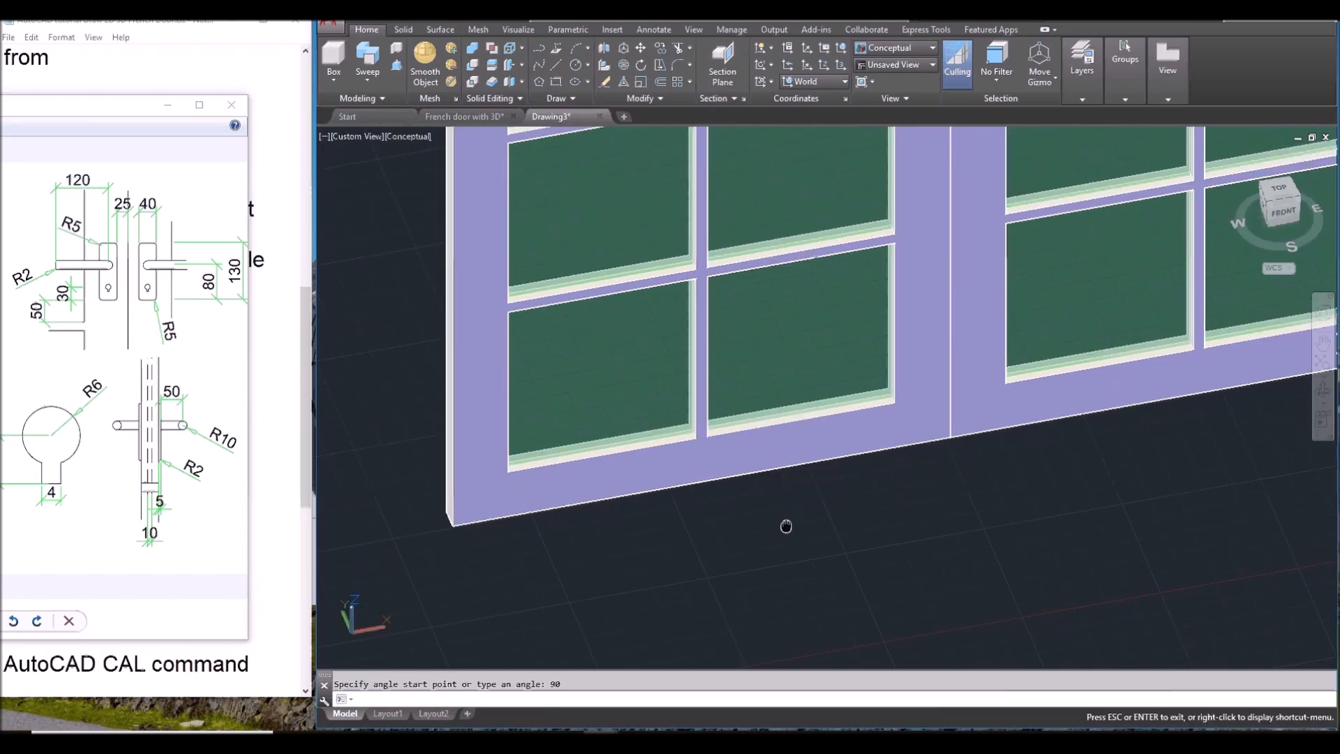
{"action": "scroll", "coordinate": [494, 531], "scroll_direction": "up", "scroll_amount": 2}
{"action": "type", "text": "id"}
{"action": "key", "text": "Return"}
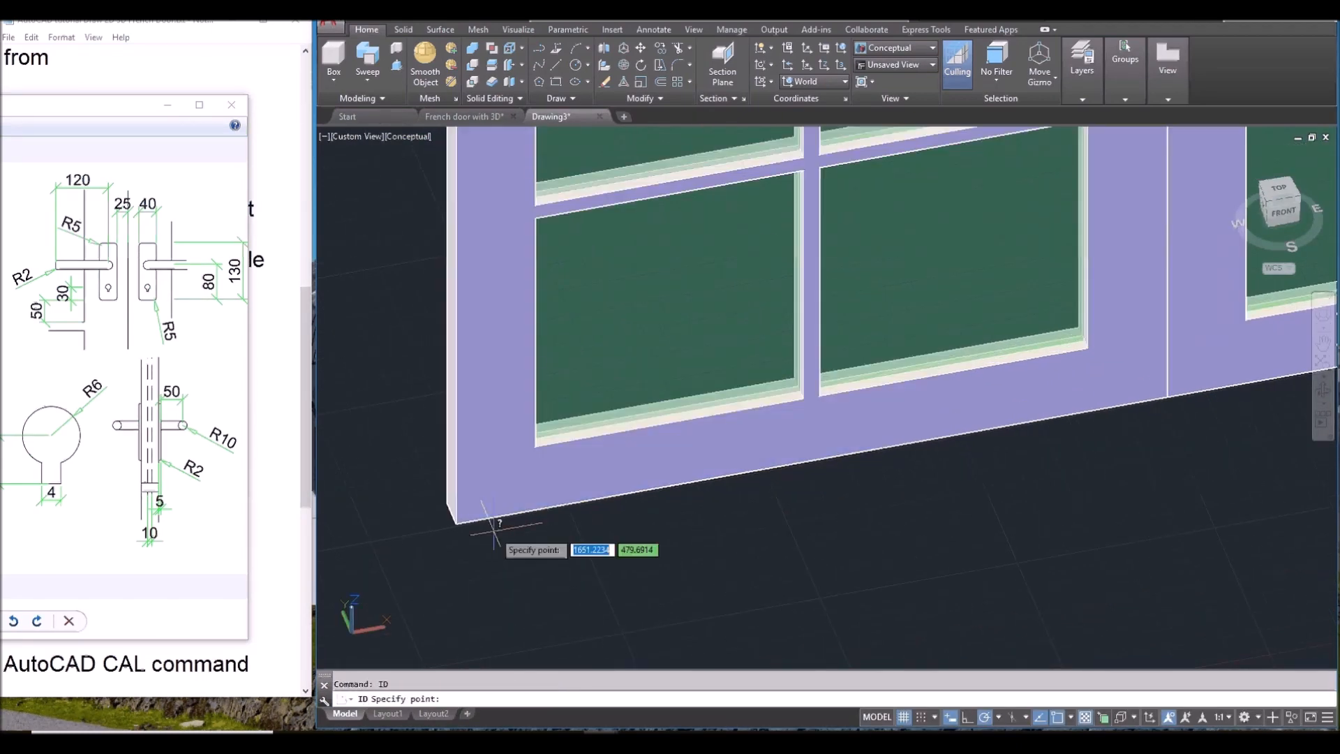
{"action": "left_click", "coordinate": [456, 522]}
{"action": "left_click_drag", "start_coordinate": [585, 684], "coordinate": [639, 684]}
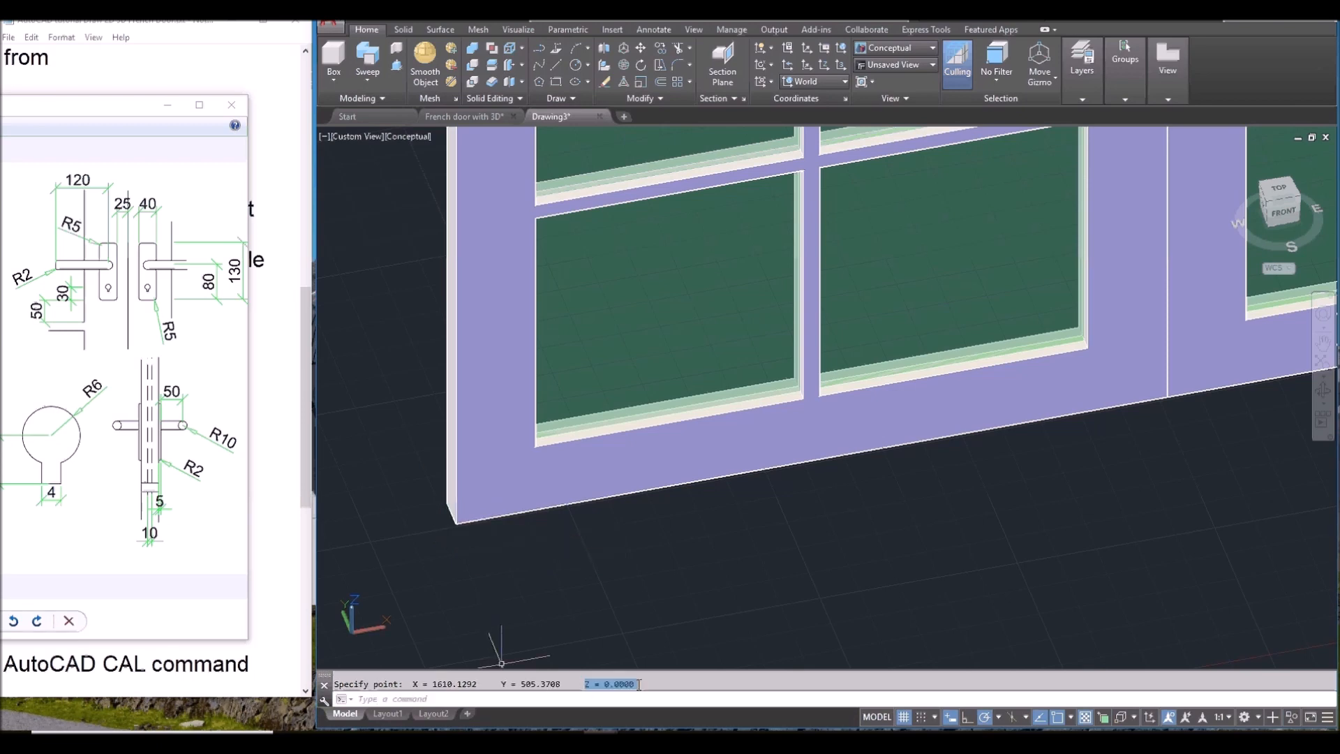
Step: In top view, mirror both handles and plates across the midline of the door thickness onto the other face, keeping the originals
{"action": "scroll", "coordinate": [700, 547], "scroll_direction": "down", "scroll_amount": 5}
{"action": "left_click", "coordinate": [1276, 193]}
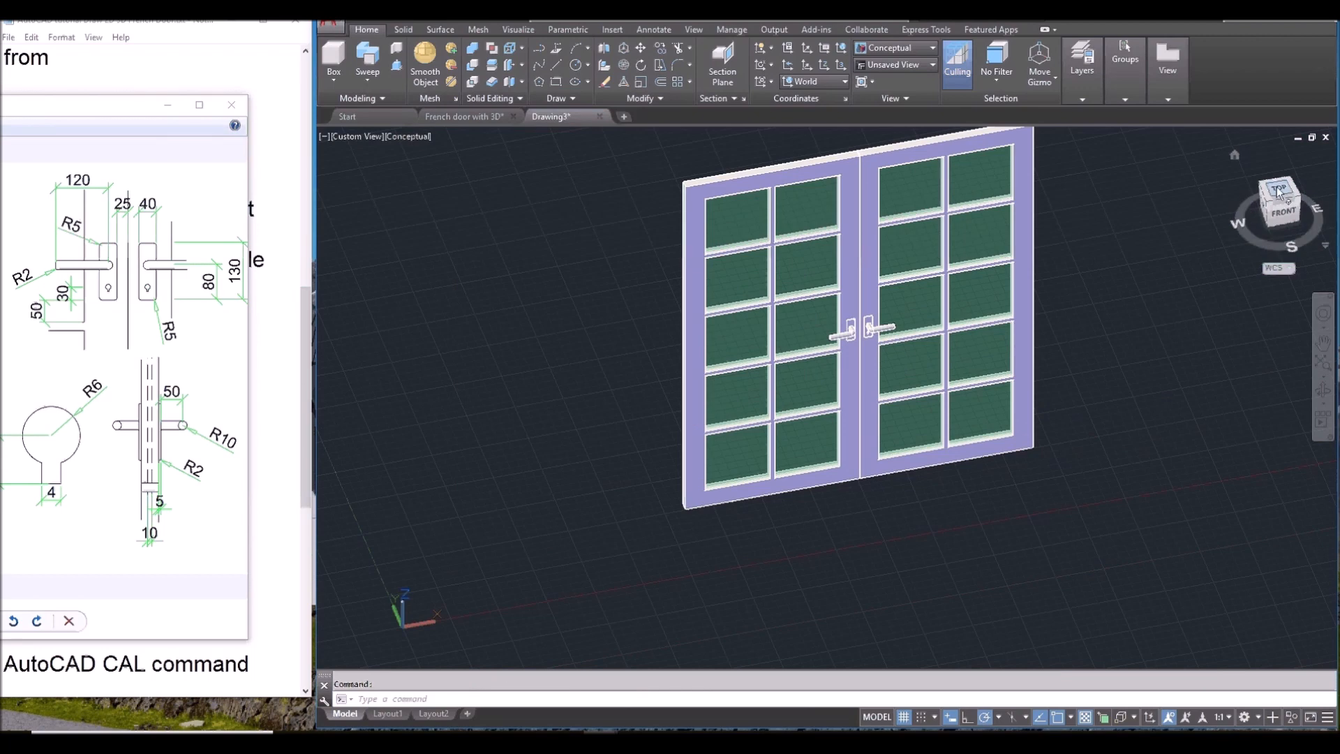
{"action": "scroll", "coordinate": [808, 628], "scroll_direction": "up", "scroll_amount": 3}
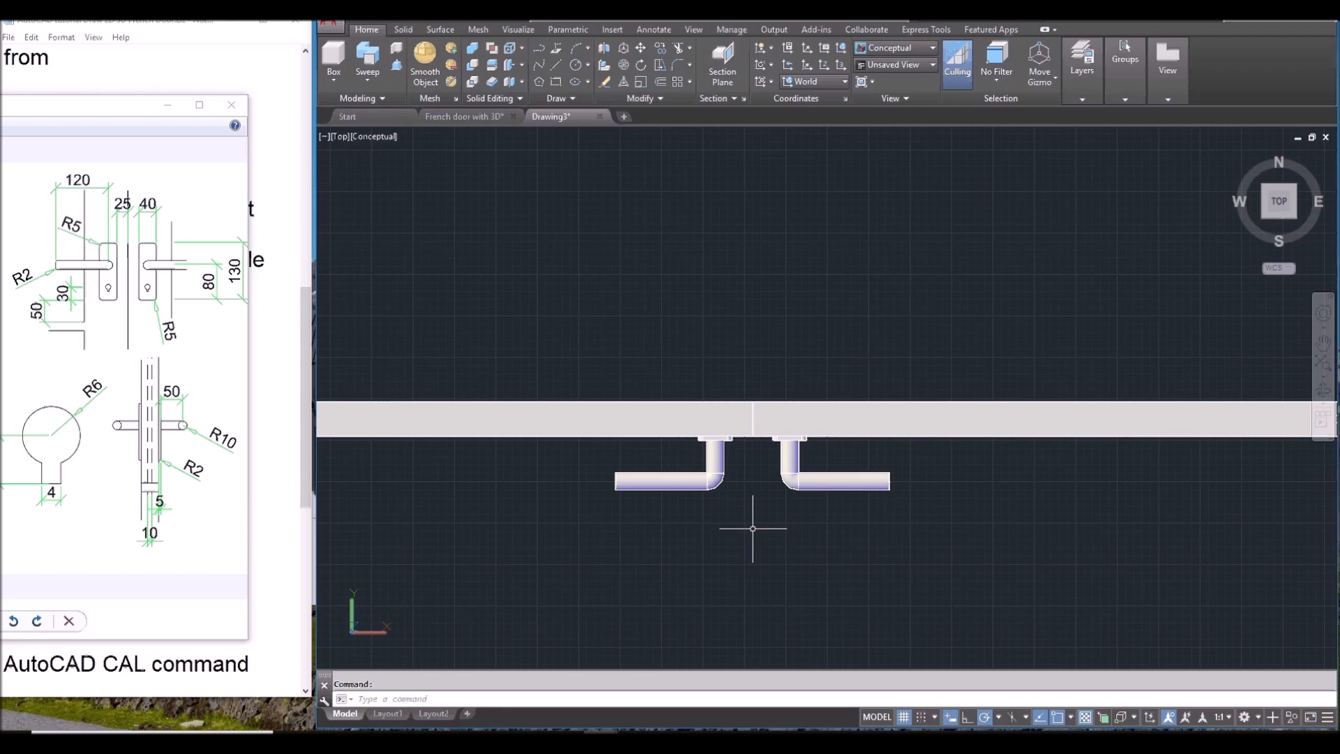
{"action": "type", "text": "mirror"}
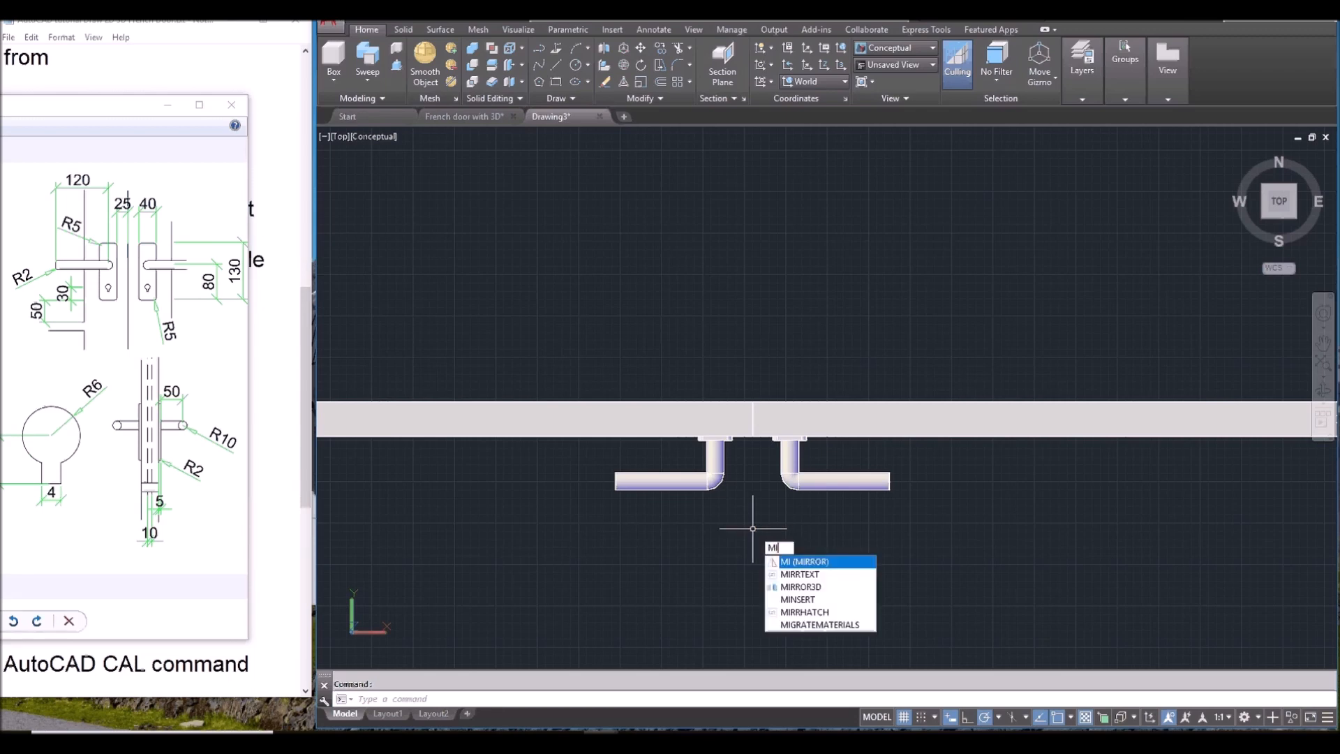
{"action": "key", "text": "Return"}
{"action": "left_click", "coordinate": [549, 558]}
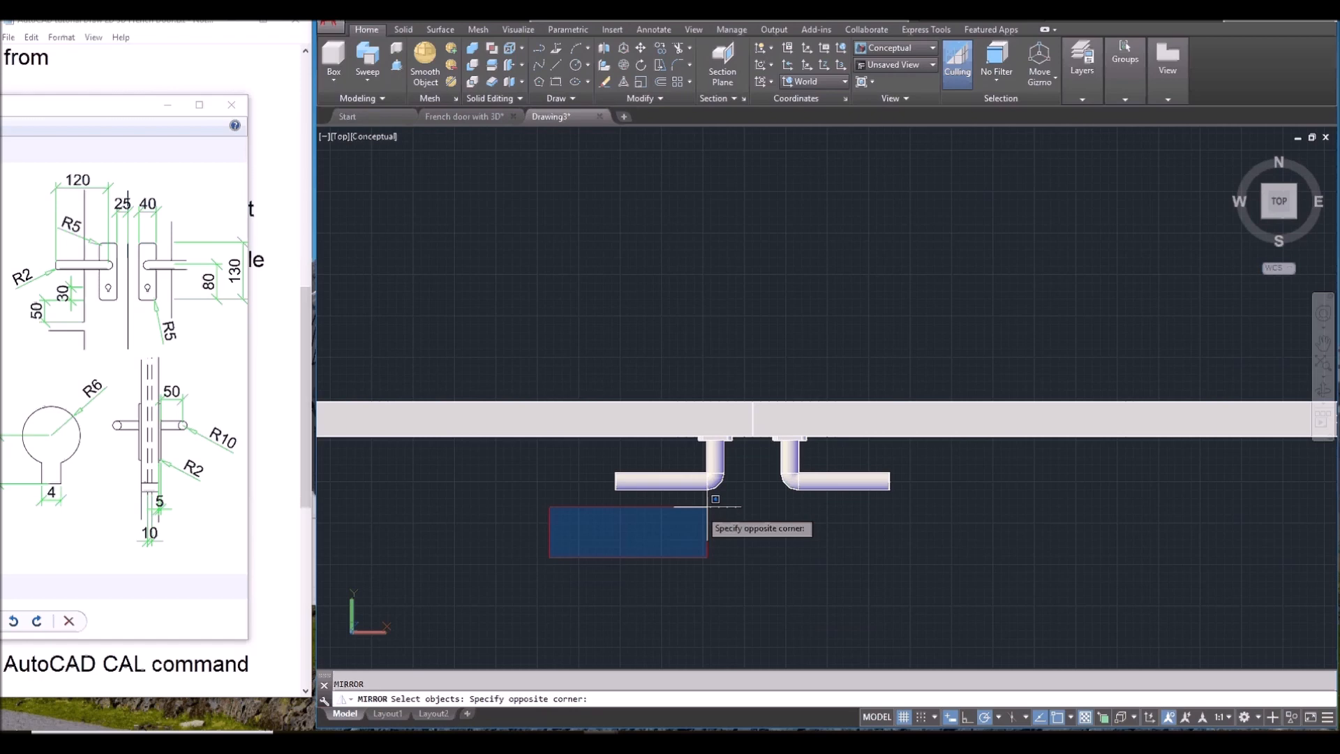
{"action": "left_click", "coordinate": [928, 428]}
{"action": "key", "text": "Return"}
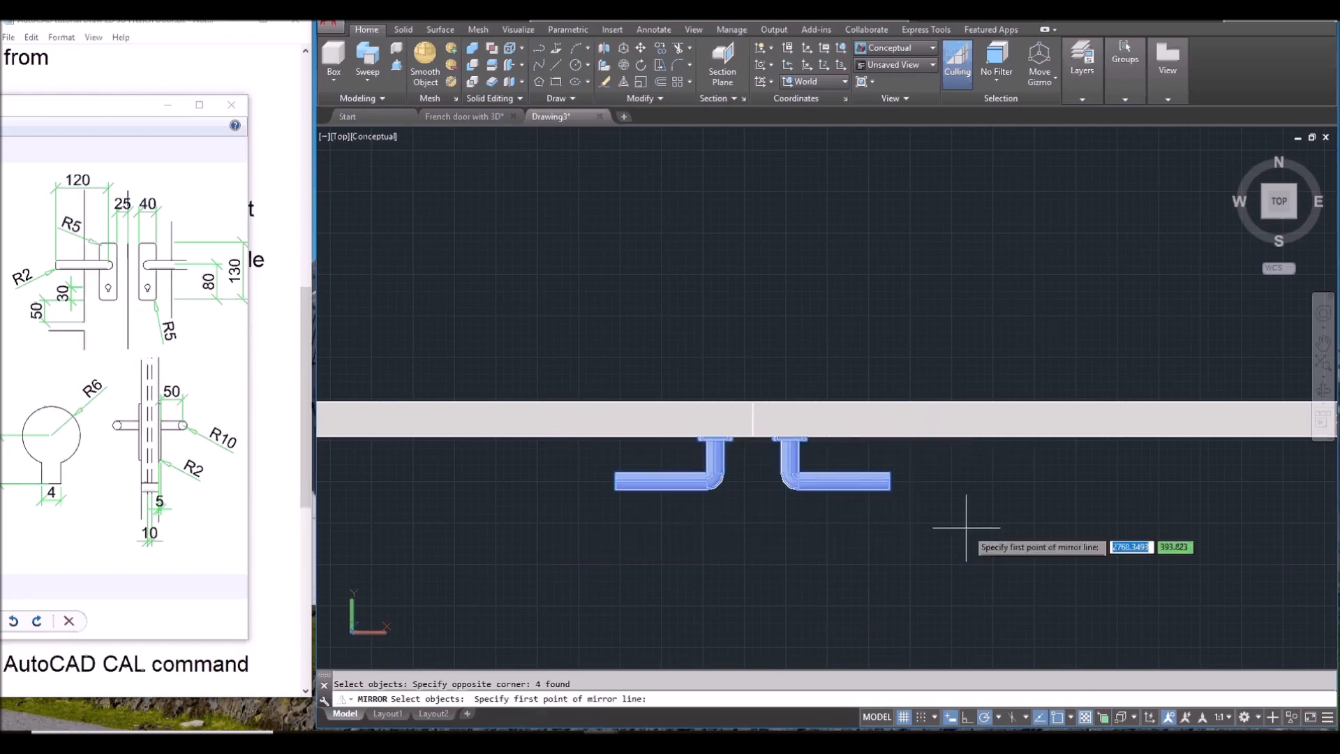
{"action": "scroll", "coordinate": [960, 534], "scroll_direction": "down", "scroll_amount": 4}
{"action": "middle_click_drag", "start_coordinate": [960, 534], "coordinate": [874, 533]}
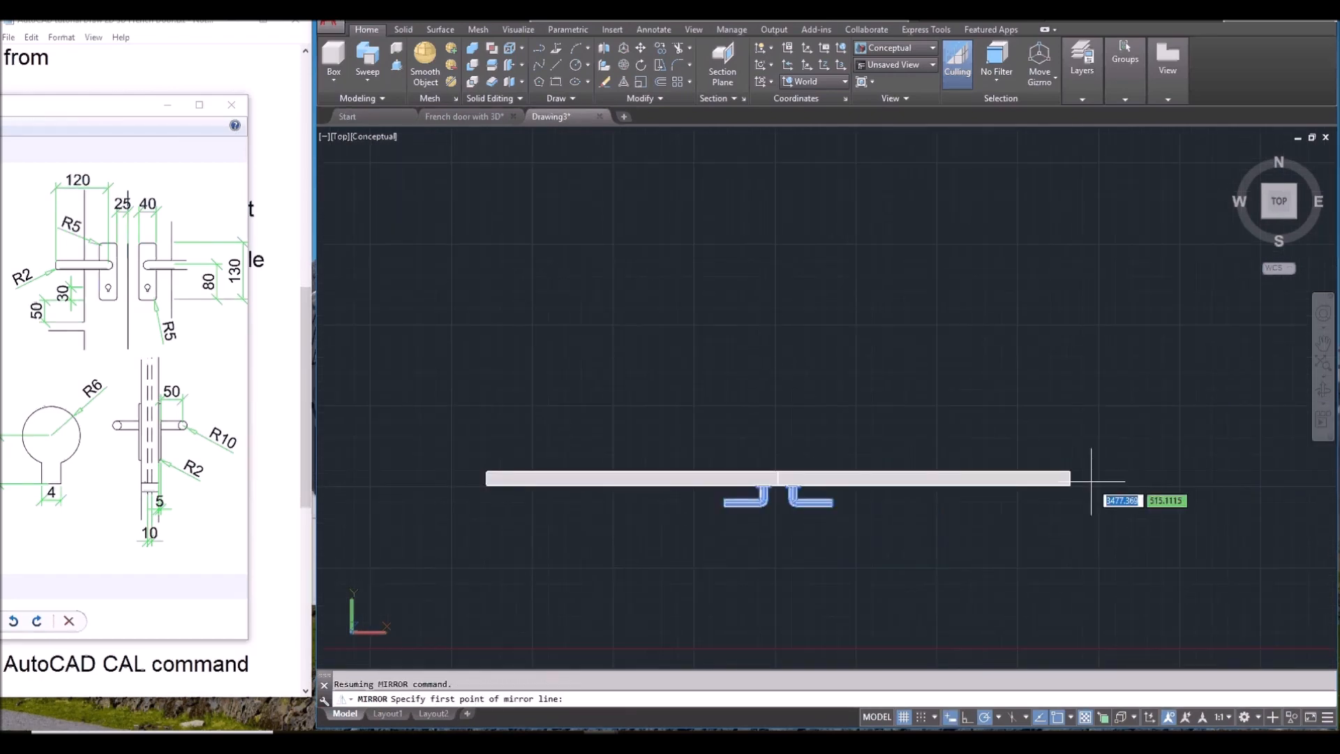
{"action": "scroll", "coordinate": [486, 477], "scroll_direction": "up", "scroll_amount": 3}
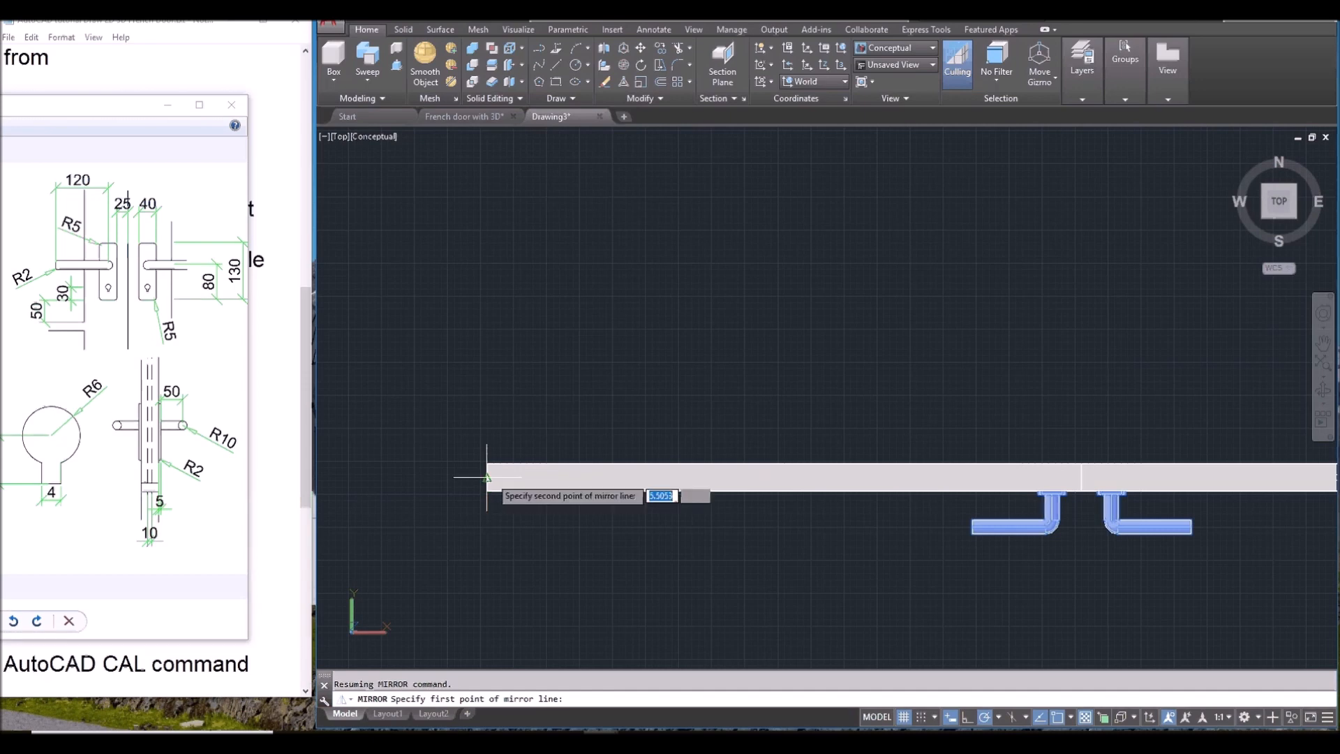
{"action": "left_click", "coordinate": [486, 478]}
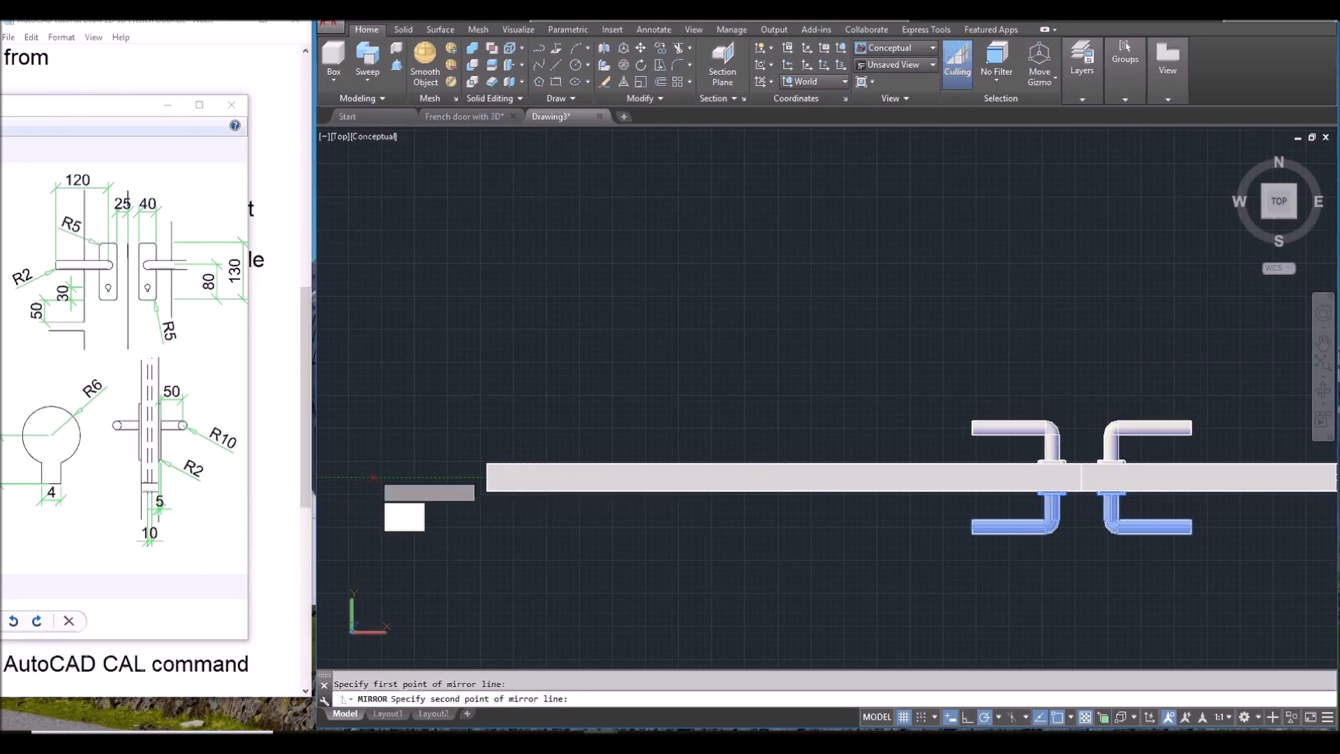
{"action": "left_click", "coordinate": [381, 477]}
{"action": "key", "text": "Return"}
{"action": "scroll", "coordinate": [701, 550], "scroll_direction": "down", "scroll_amount": 2}
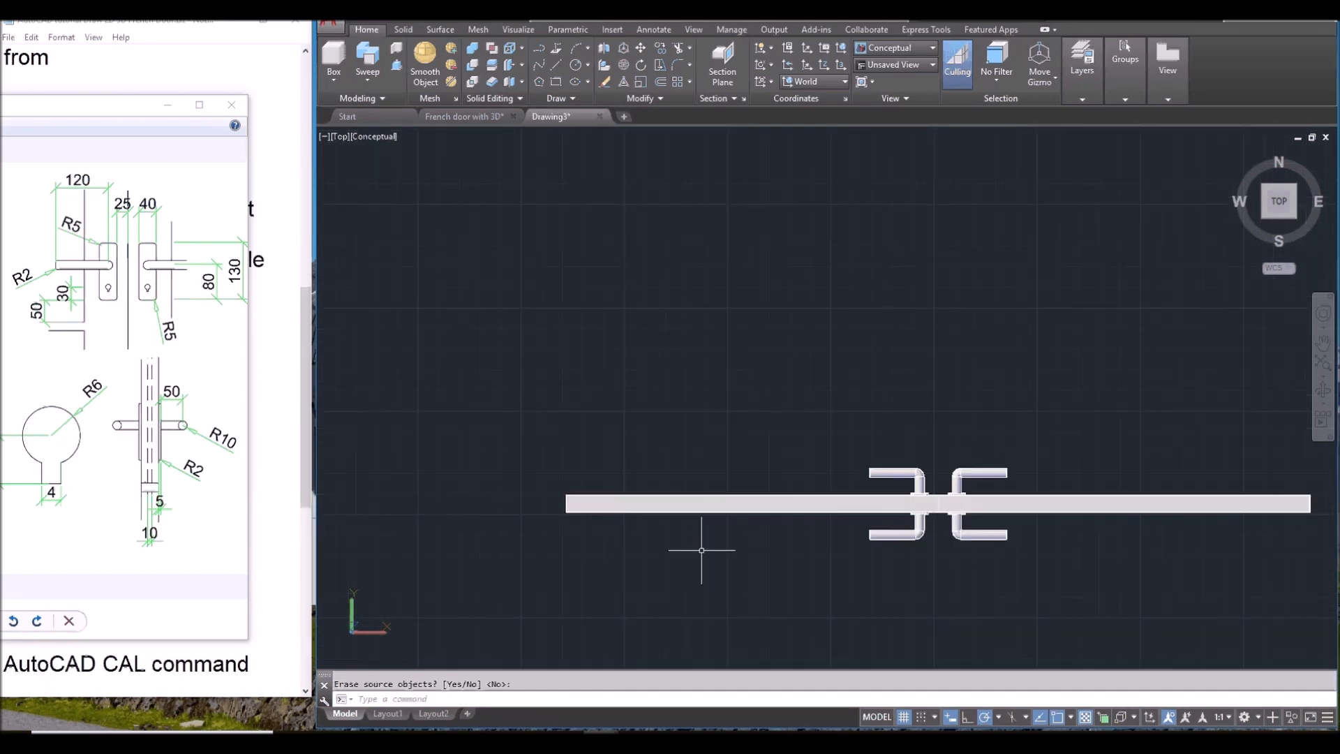
Step: Turn the sun status on for the upright doors and keep the current exposure settings
{"action": "middle_click_drag", "start_coordinate": [904, 620], "coordinate": [963, 418], "text": "shift"}
{"action": "scroll", "coordinate": [908, 405], "scroll_direction": "down", "scroll_amount": 2}
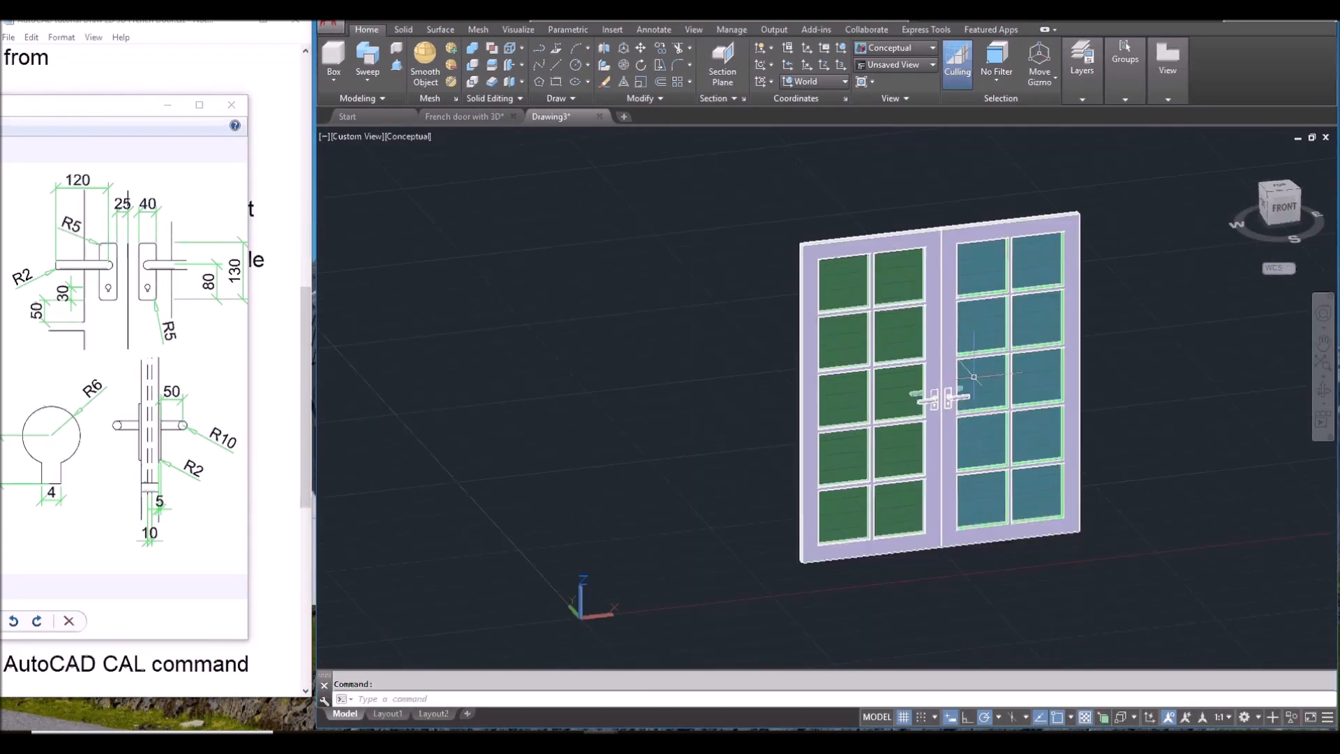
{"action": "middle_click_drag", "start_coordinate": [885, 399], "coordinate": [873, 449], "text": "shift"}
{"action": "scroll", "coordinate": [872, 420], "scroll_direction": "up", "scroll_amount": 2}
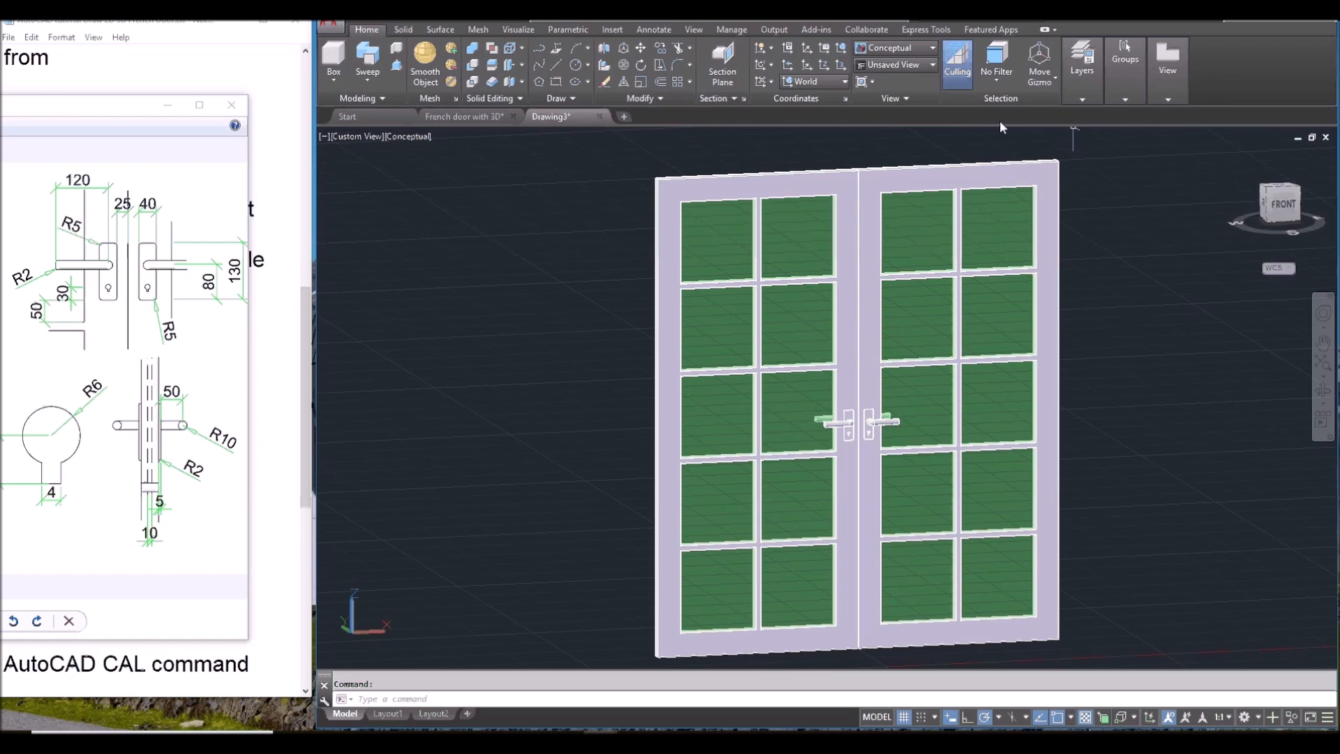
{"action": "left_click", "coordinate": [518, 30]}
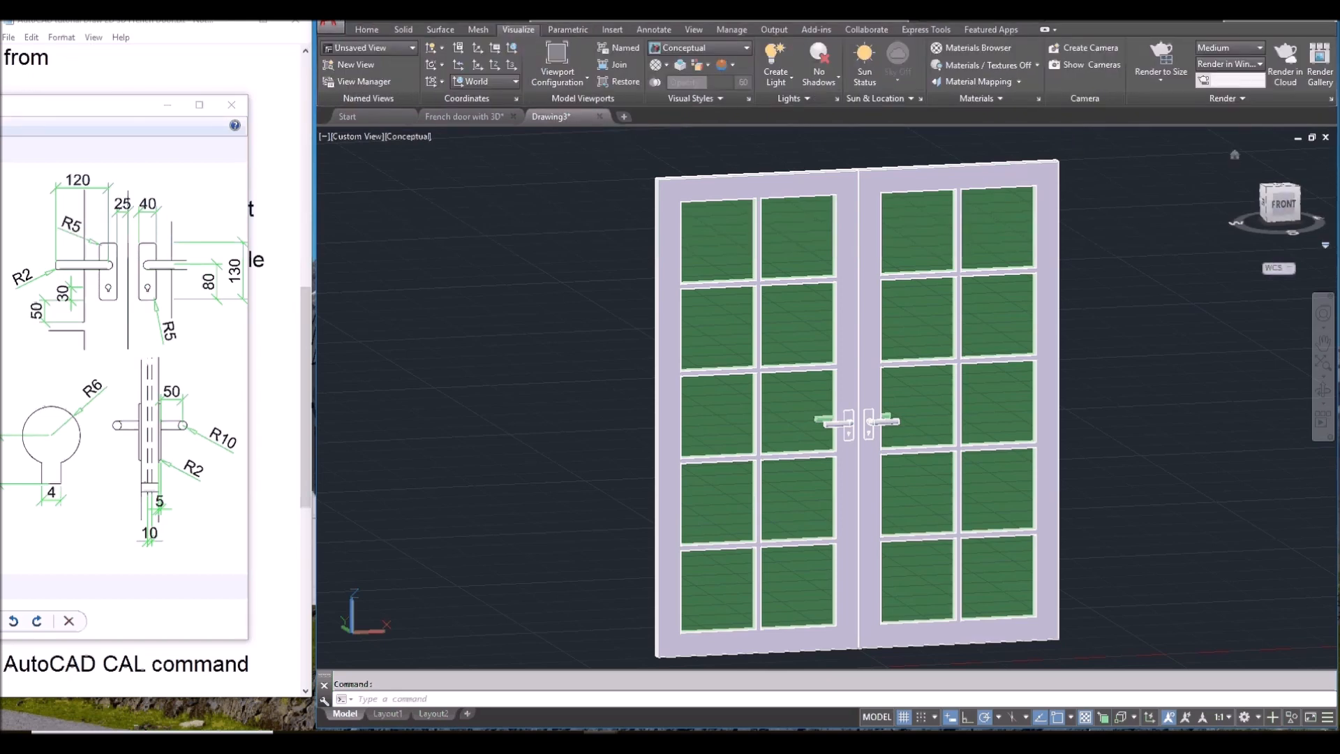
{"action": "left_click", "coordinate": [865, 64]}
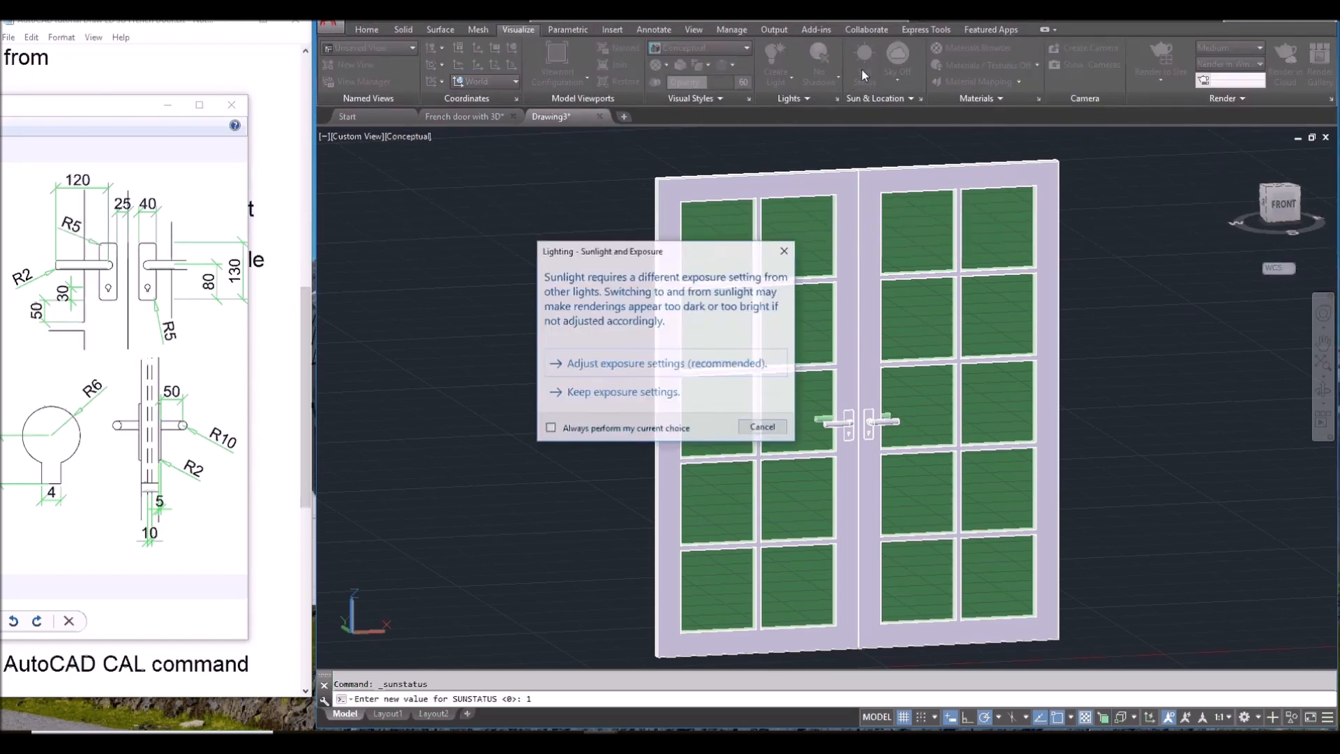
{"action": "left_click", "coordinate": [656, 392]}
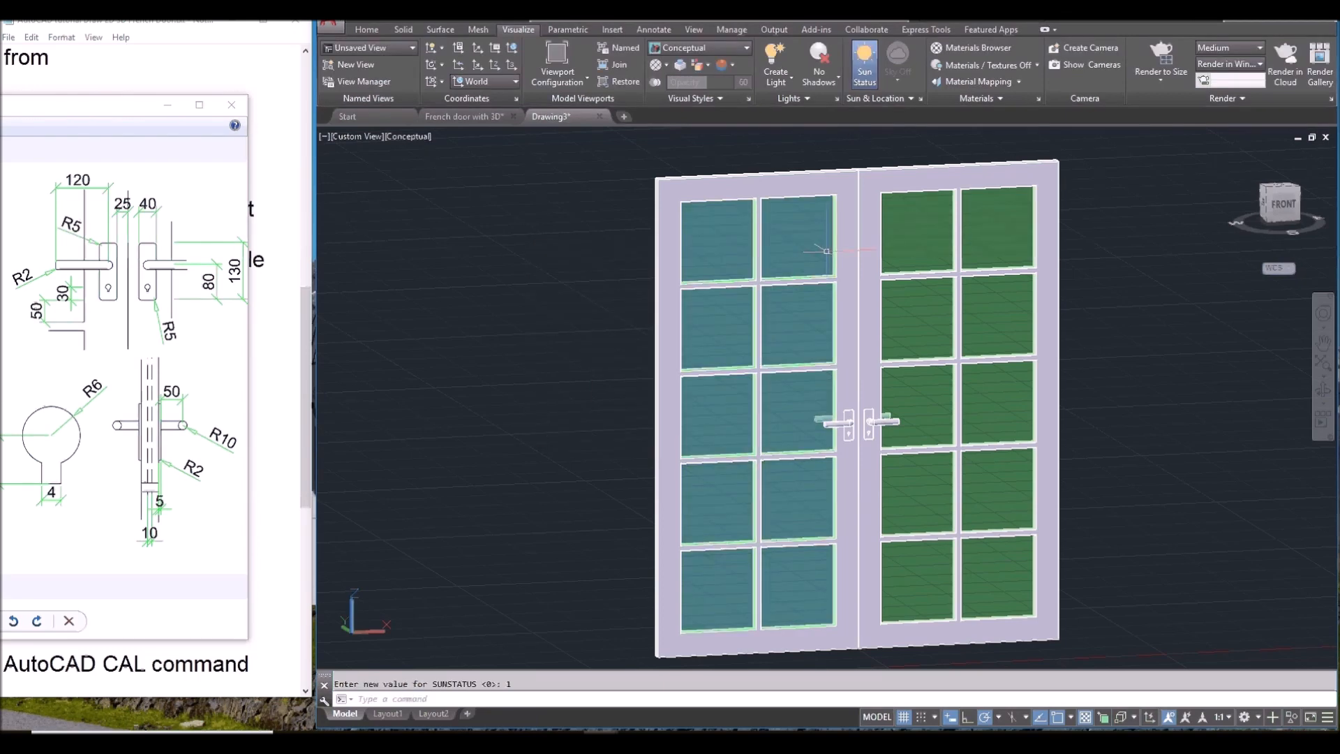
Step: Switch the view to perspective projection and set the sky to Sky Background and Illumination
{"action": "right_click", "coordinate": [1280, 203]}
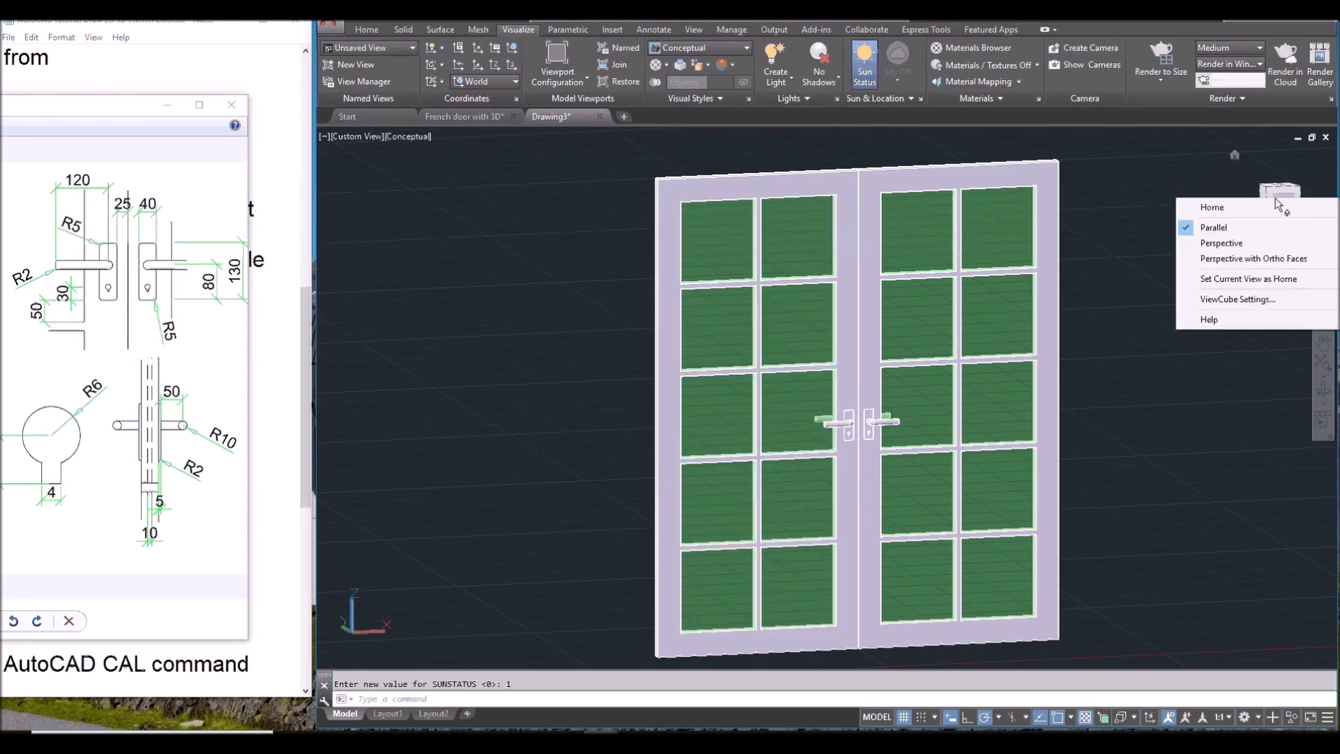
{"action": "left_click", "coordinate": [1242, 244]}
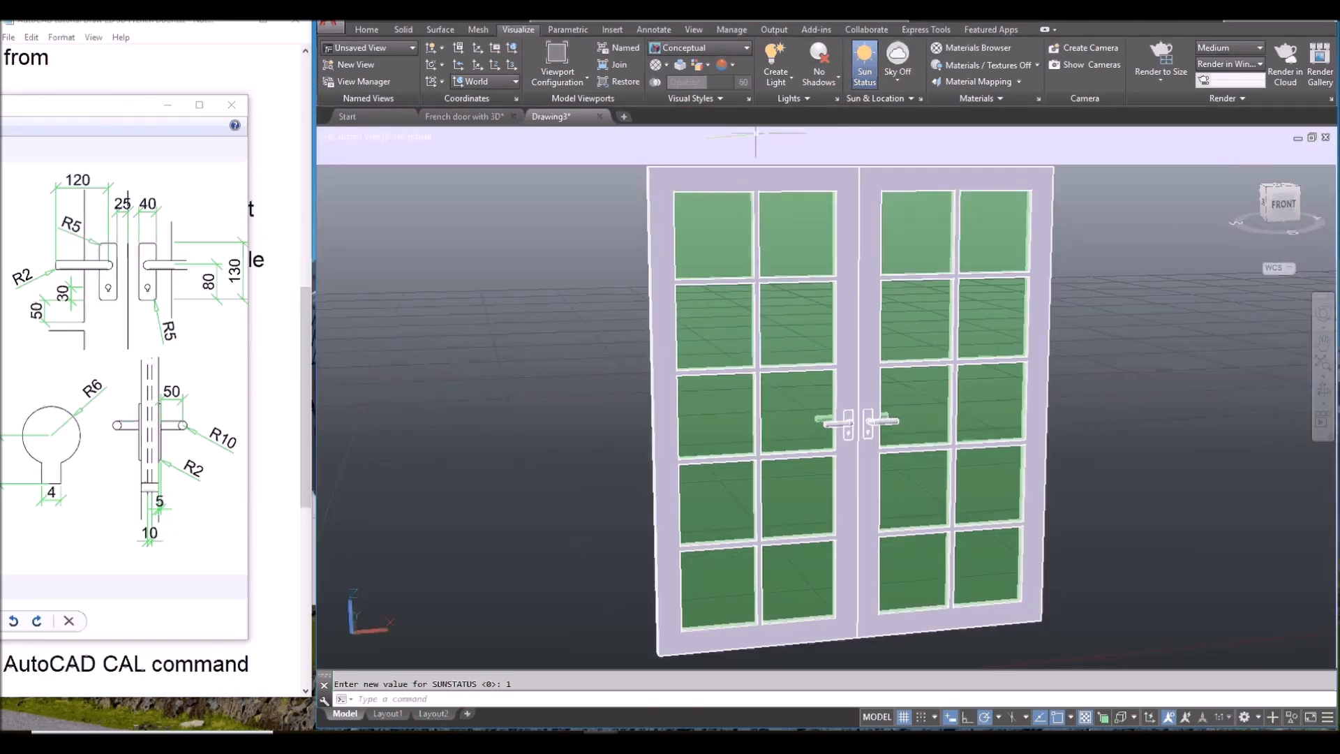
{"action": "left_click", "coordinate": [896, 78]}
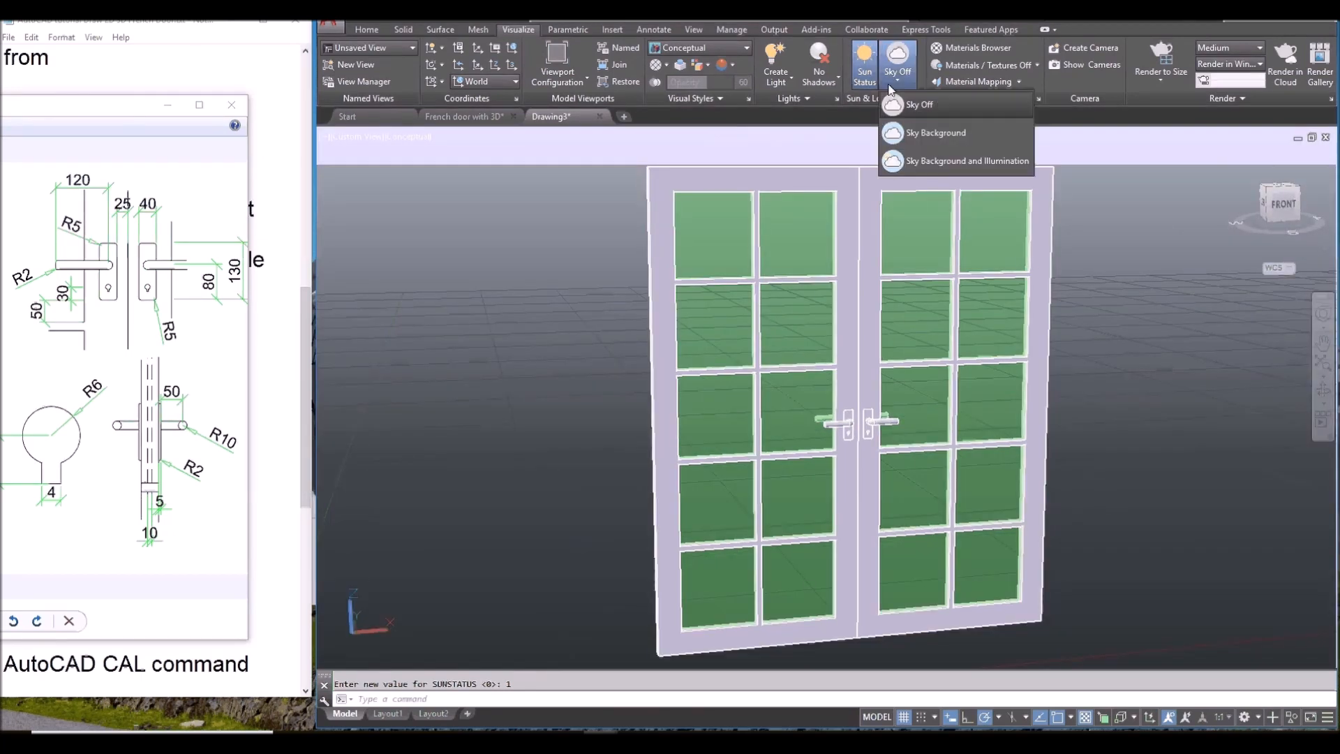
{"action": "left_click", "coordinate": [942, 159]}
Step: Turn on the render environment with Village image-based lighting, using the IBL image as the background
{"action": "middle_click_drag", "start_coordinate": [1112, 292], "coordinate": [1089, 391], "text": "shift"}
{"action": "left_click", "coordinate": [1235, 99]}
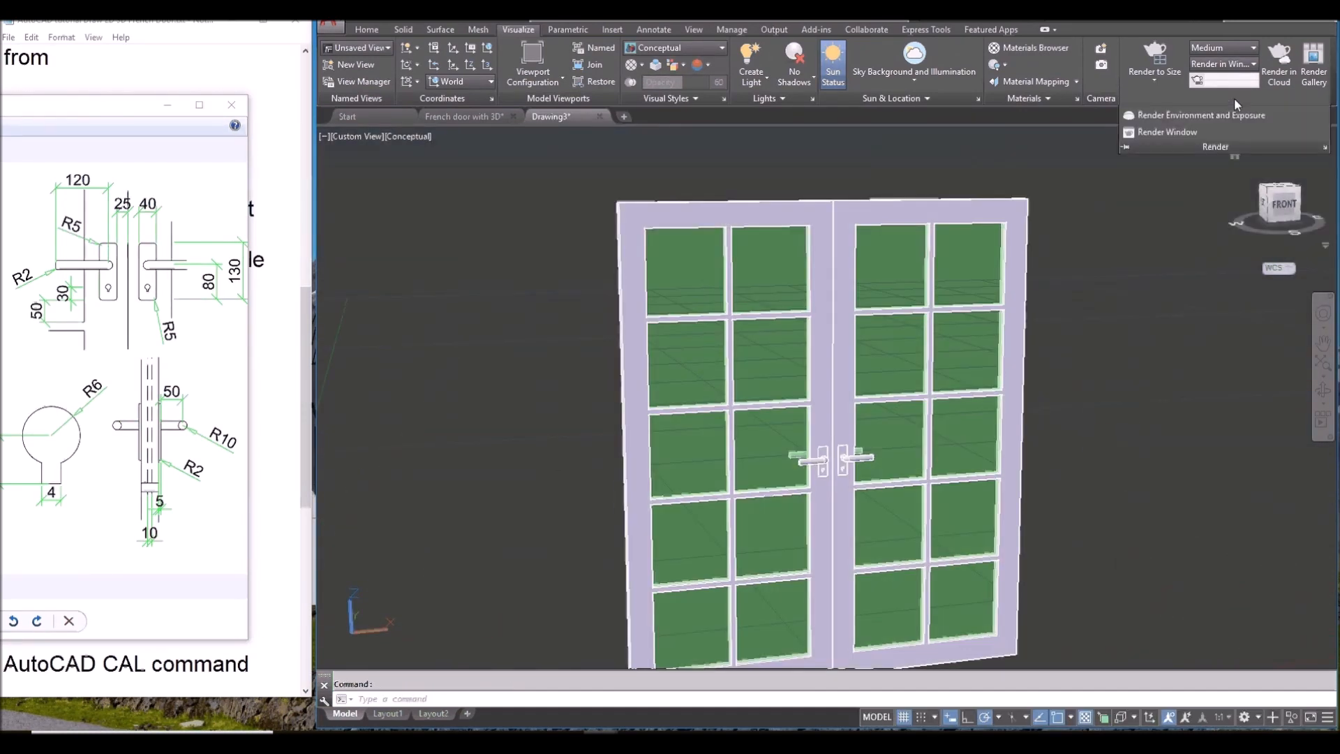
{"action": "left_click", "coordinate": [1191, 117]}
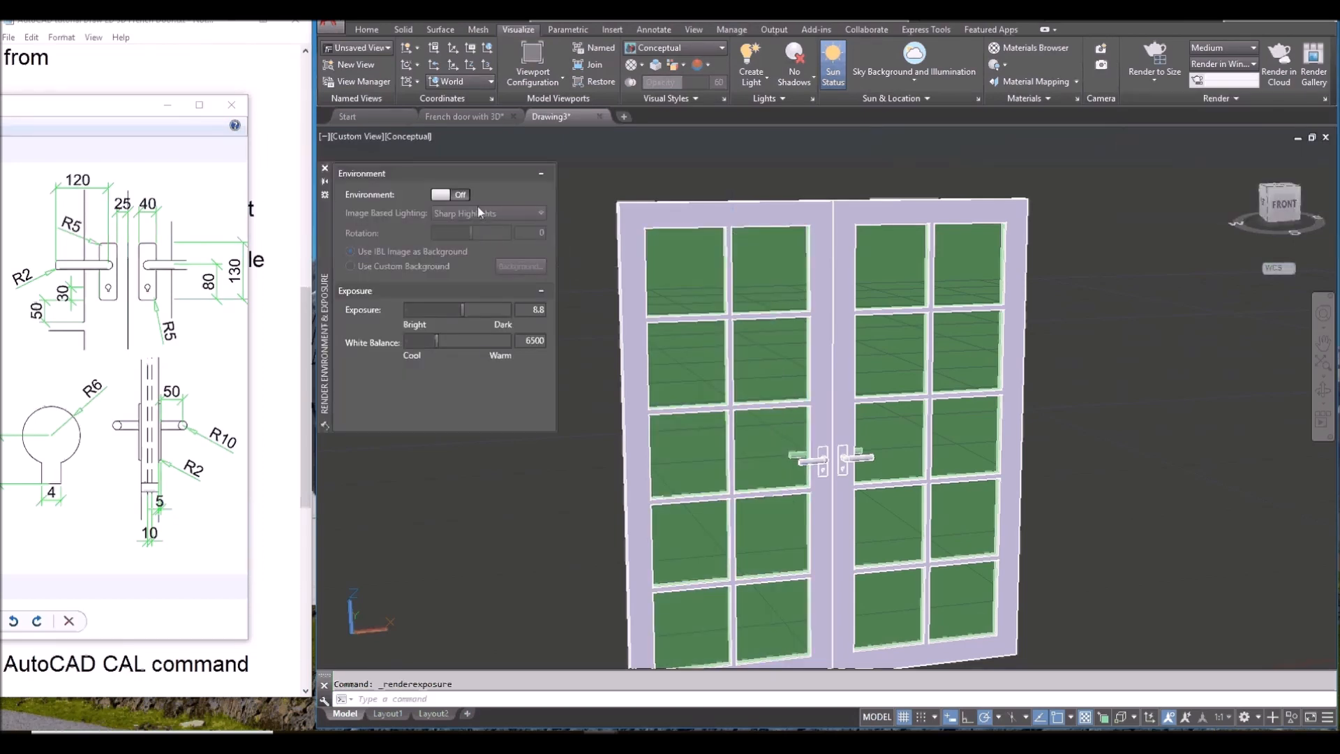
{"action": "left_click", "coordinate": [460, 196]}
{"action": "left_click", "coordinate": [500, 214]}
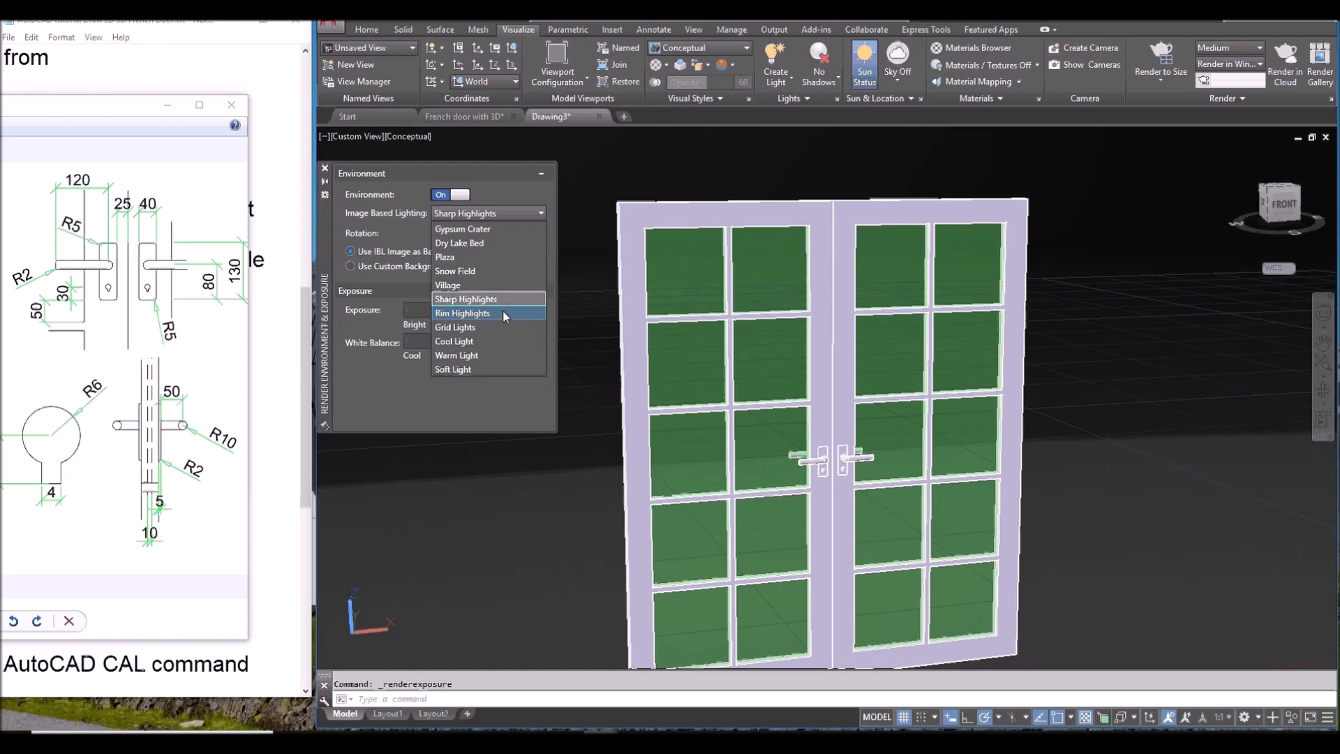
{"action": "left_click", "coordinate": [497, 285]}
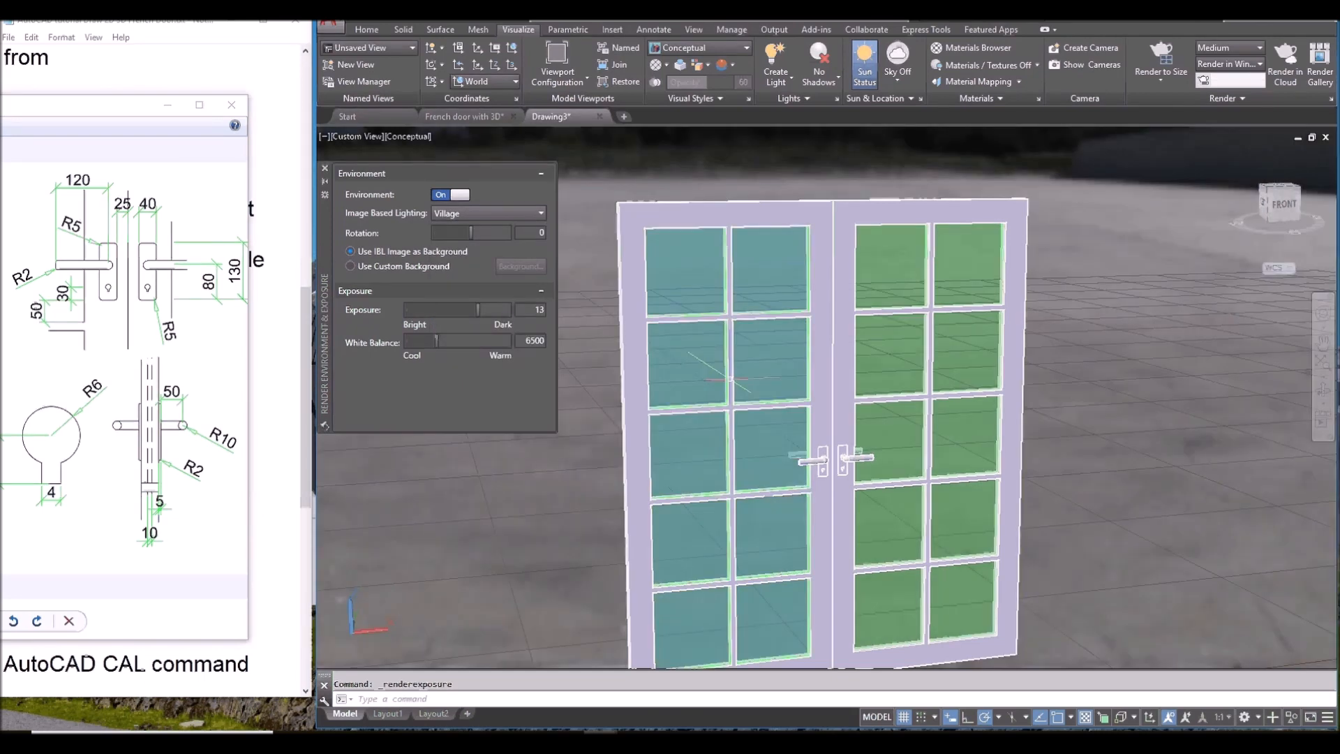
{"action": "middle_click_drag", "start_coordinate": [768, 418], "coordinate": [734, 398], "text": "shift"}
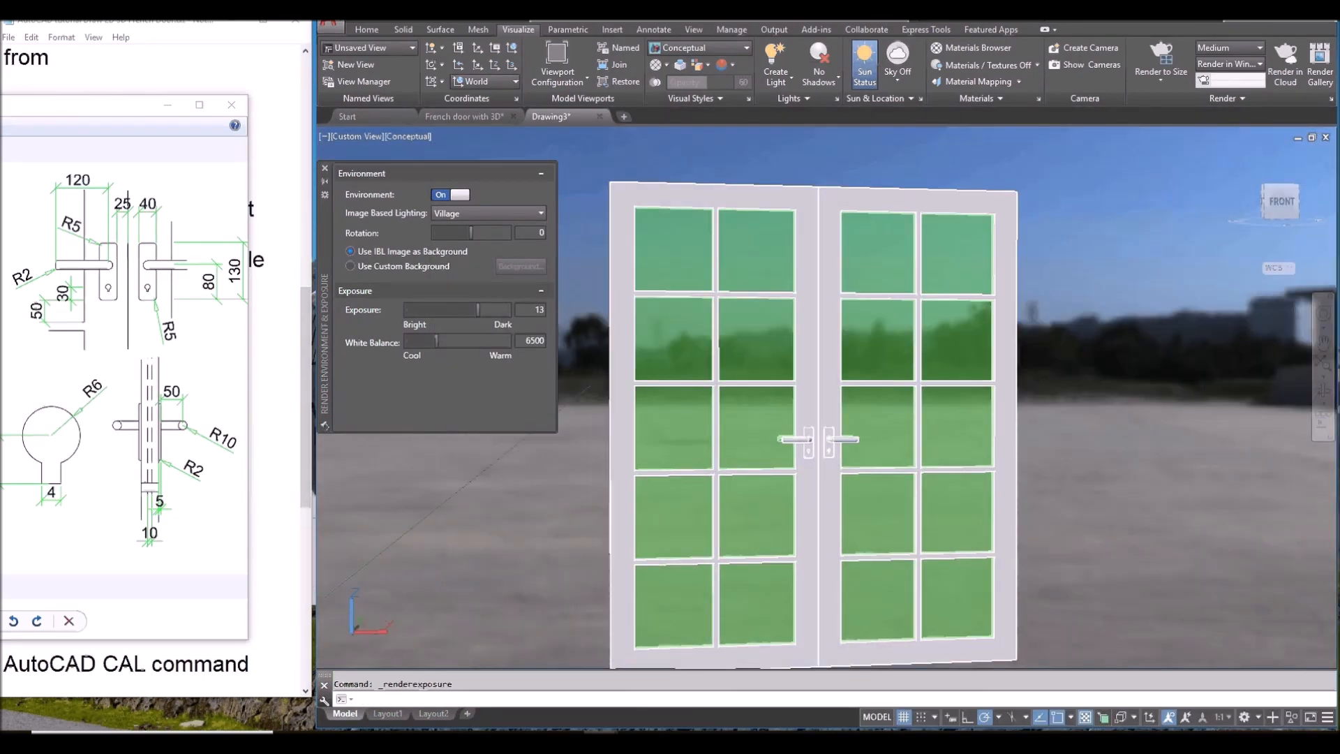
{"action": "left_click", "coordinate": [326, 169]}
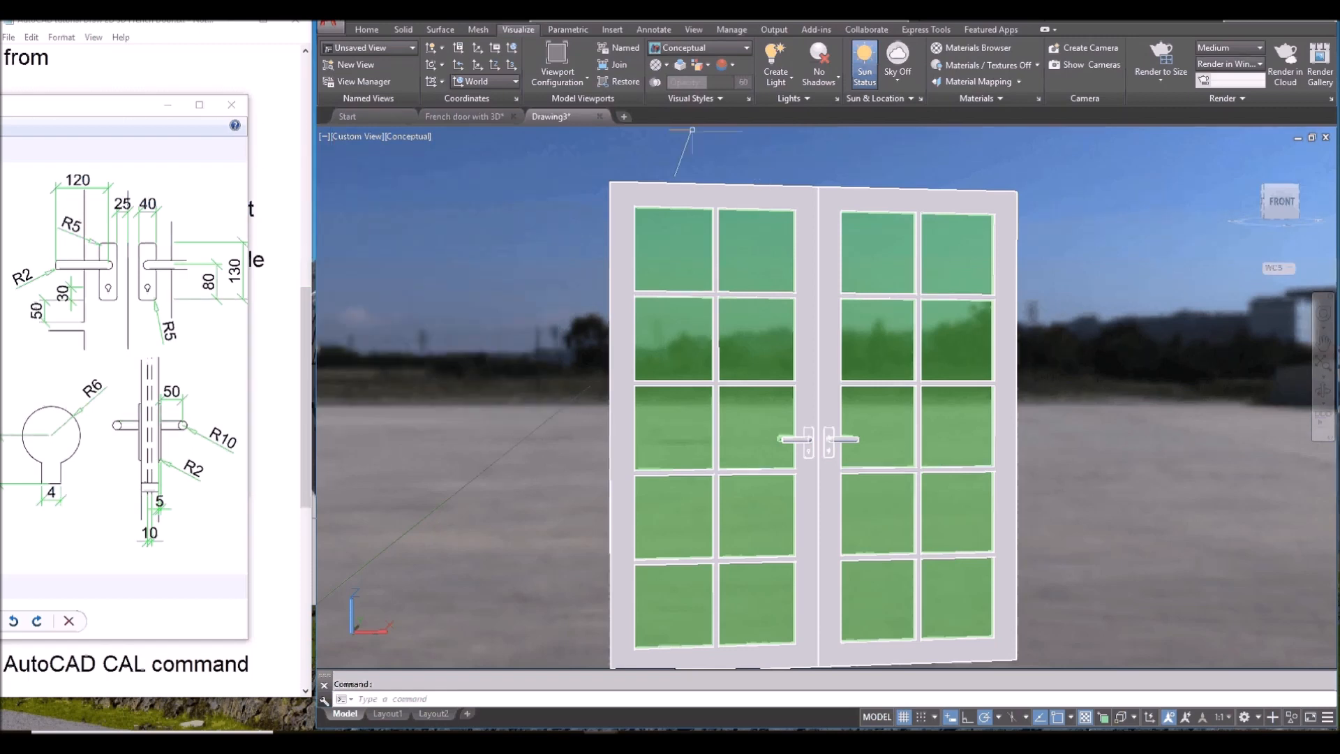
Step: Set the perspective view's lens length to 25 and orbit slightly to frame the whole double door
{"action": "left_click", "coordinate": [367, 29]}
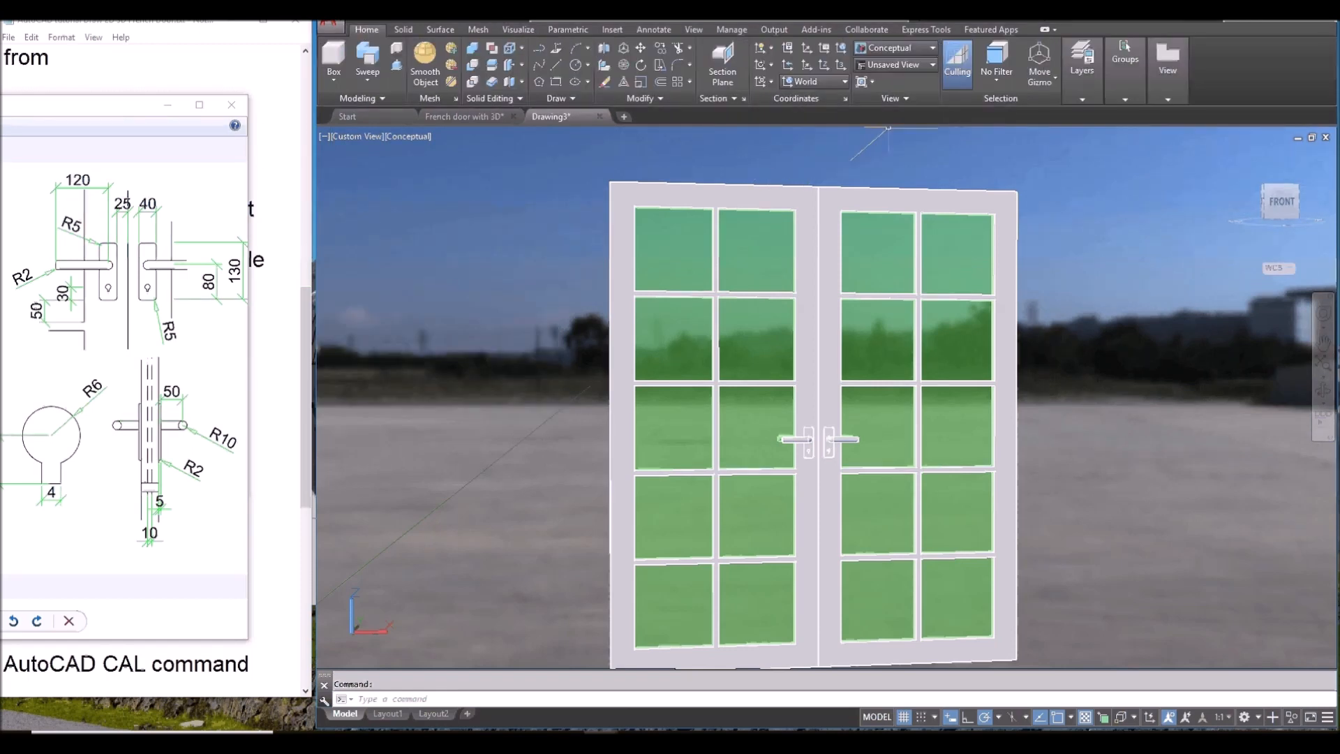
{"action": "left_click", "coordinate": [899, 98]}
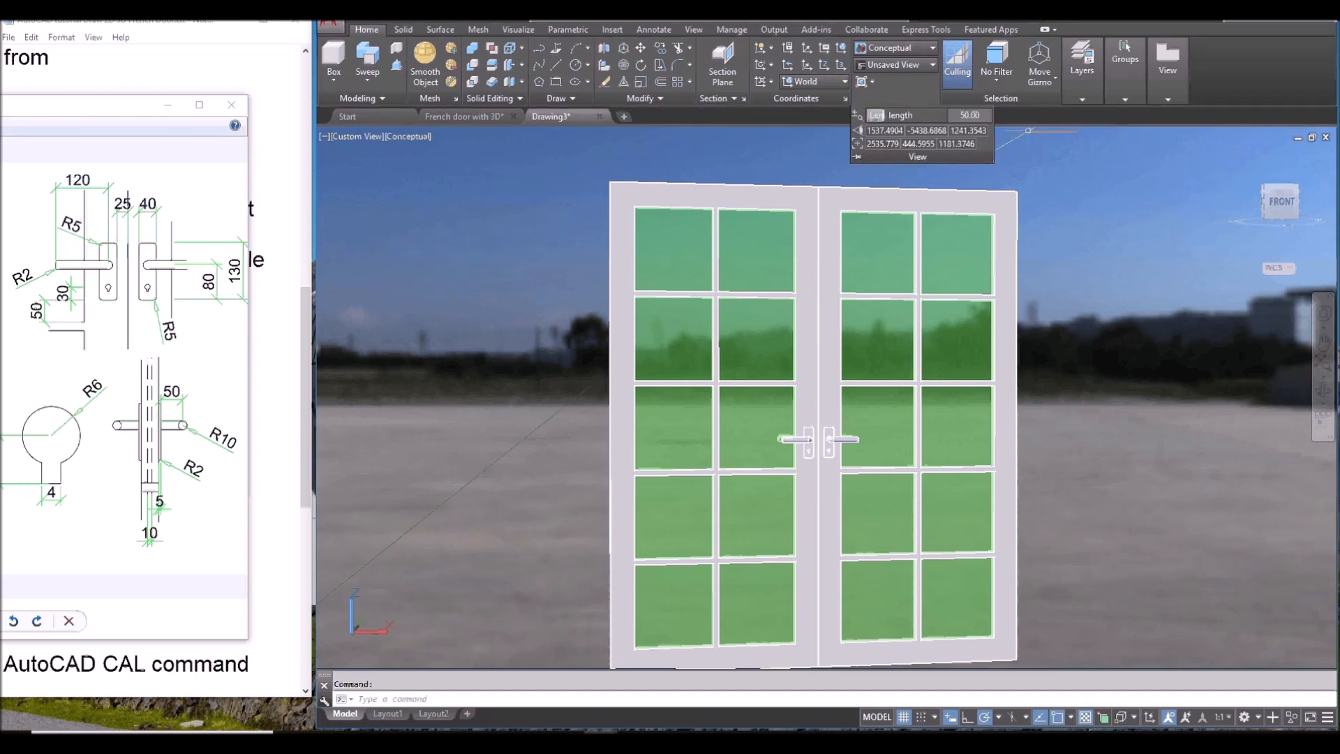
{"action": "left_click", "coordinate": [960, 117]}
{"action": "type", "text": "25"}
{"action": "key", "text": "Return"}
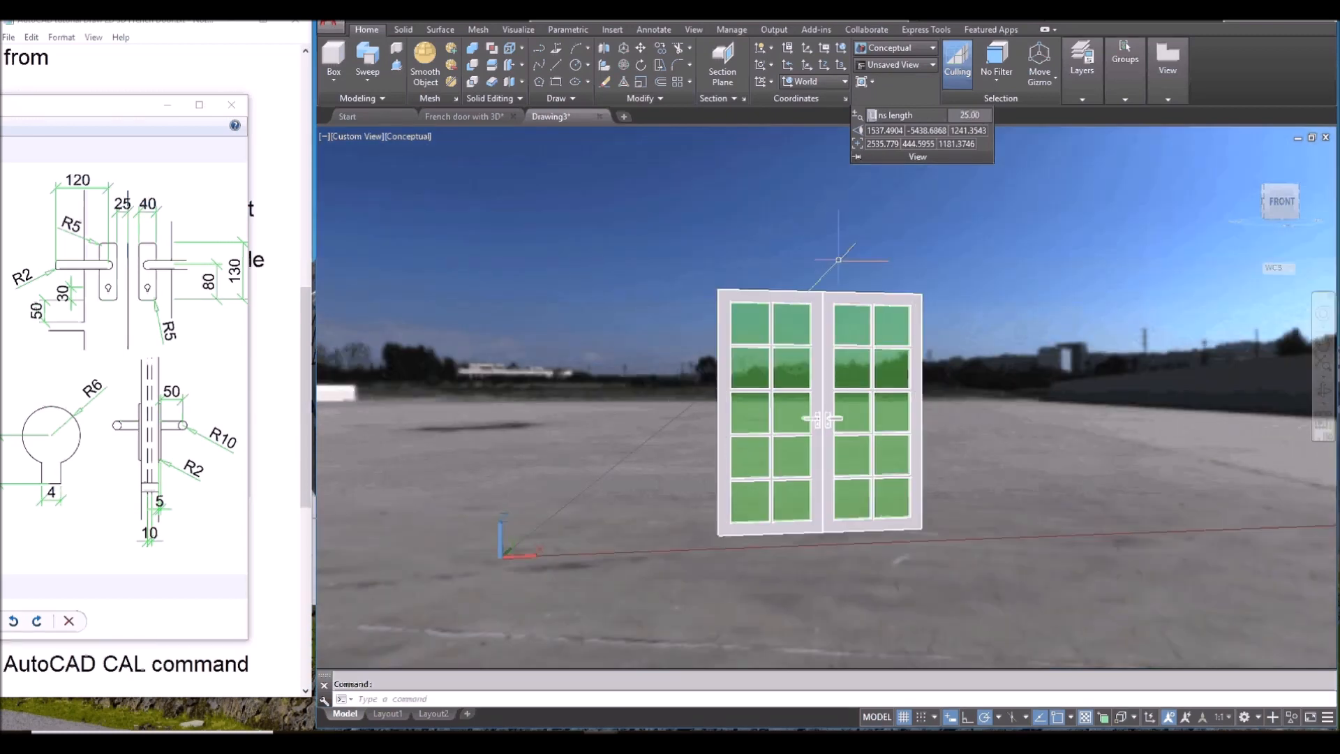
{"action": "key", "text": "Escape"}
{"action": "mouse_move", "coordinate": [994, 436]}
{"action": "middle_mouse_down", "text": "shift"}
{"action": "mouse_move", "coordinate": [933, 437]}
{"action": "mouse_move", "coordinate": [976, 440]}
{"action": "mouse_move", "coordinate": [972, 421]}
{"action": "middle_mouse_up", "text": "shift"}
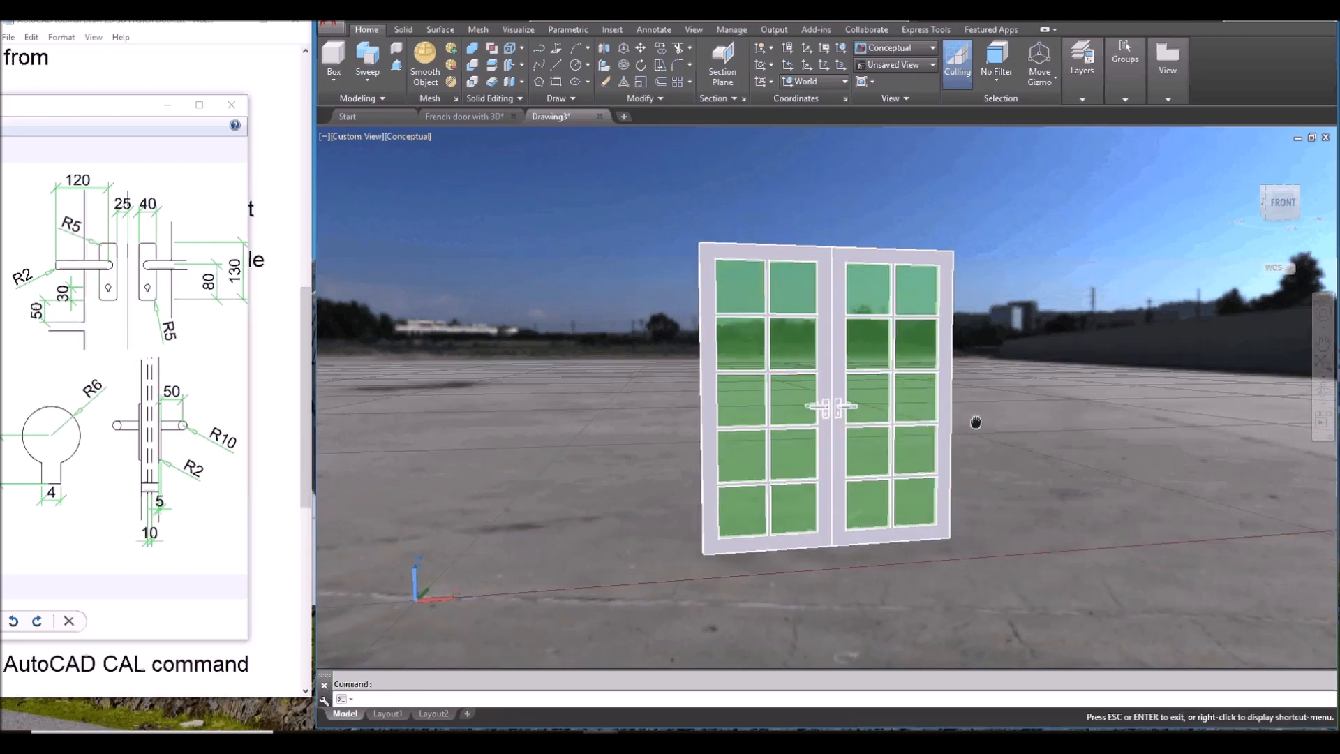